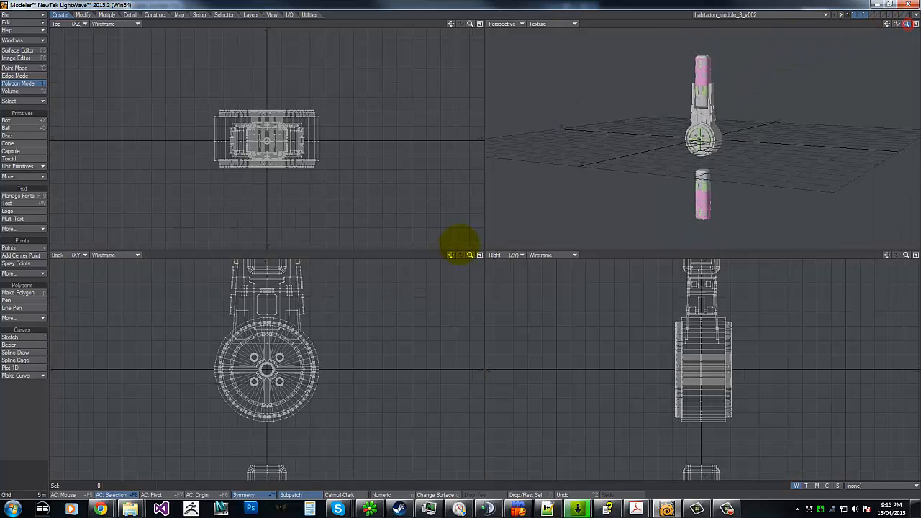
# - Examine the habitation module from the overall shape down to the raised side panels and the vented wall
pyautogui.scroll(-2, 456, 243)
pyautogui.scroll(1, 460, 242)
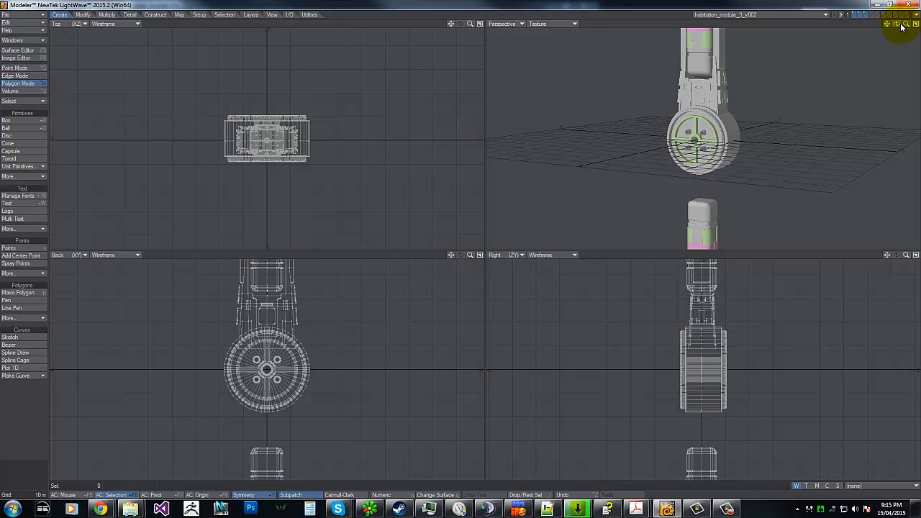
pyautogui.moveTo(901, 27); pyautogui.dragTo(727, 56)
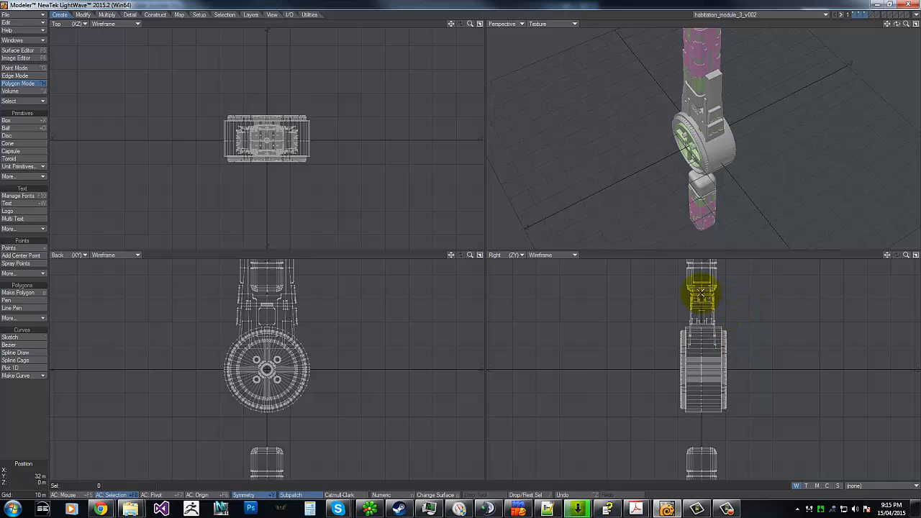
pyautogui.press('g')
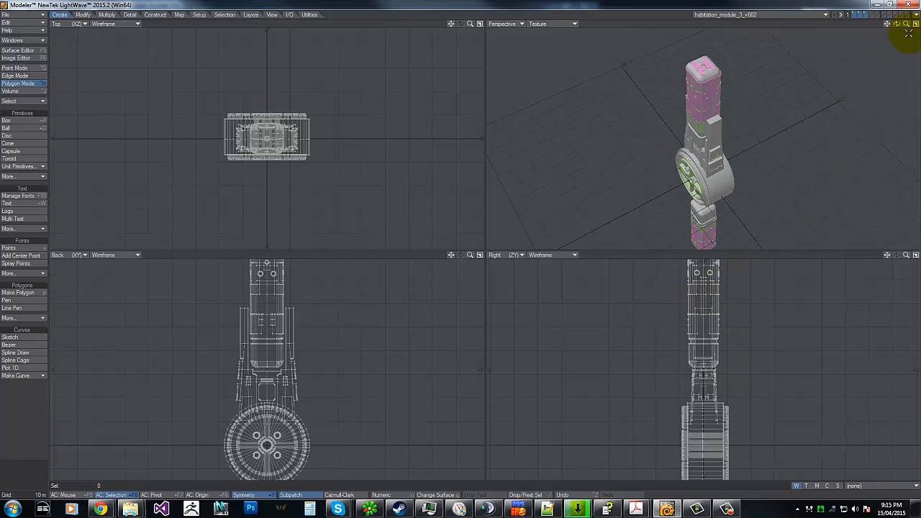
pyautogui.moveTo(910, 30)
pyautogui.mouseDown()
pyautogui.moveTo(460, 242)
pyautogui.moveTo(901, 45)
pyautogui.mouseUp()
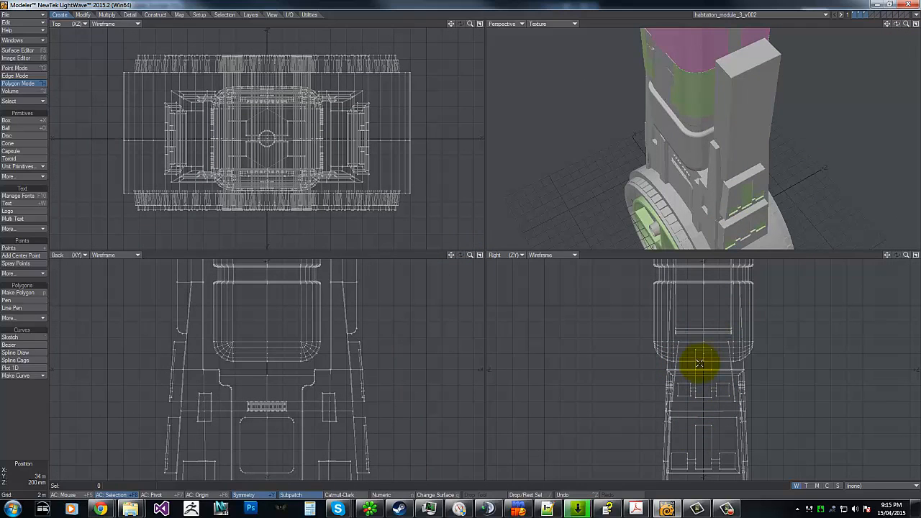
pyautogui.press('g')
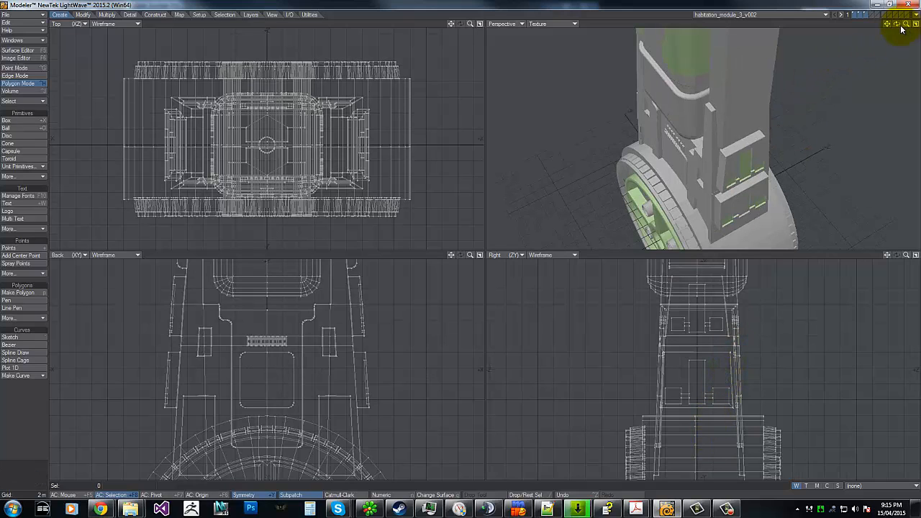
pyautogui.moveTo(462, 245); pyautogui.dragTo(461, 249)
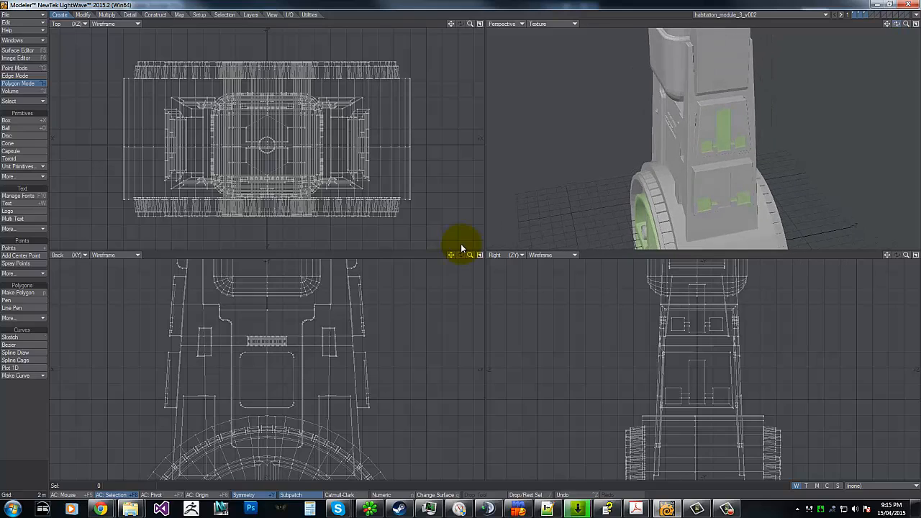
pyautogui.moveTo(906, 27); pyautogui.dragTo(456, 240)
pyautogui.moveTo(906, 25); pyautogui.dragTo(463, 242)
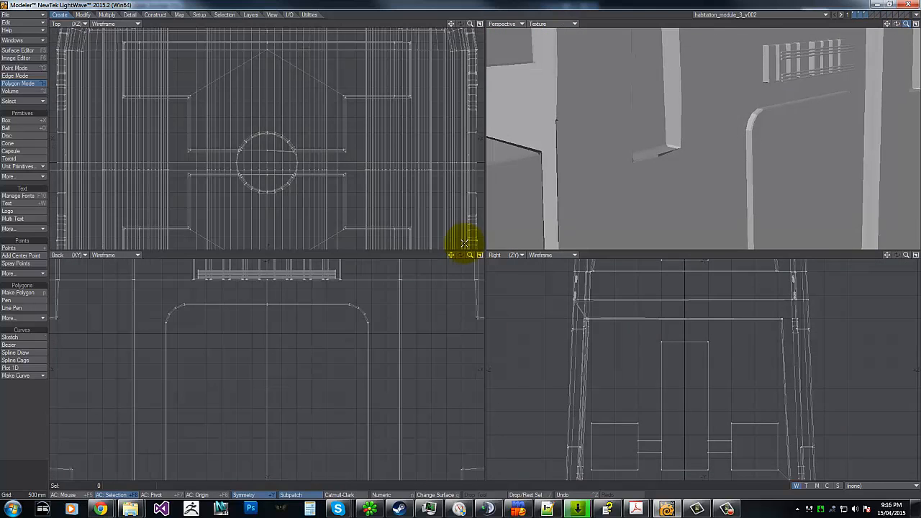
# - Select the wall polygon beside the recessed door panel, inspect its outline from several angles, and clear the selection
pyautogui.click(664, 175)
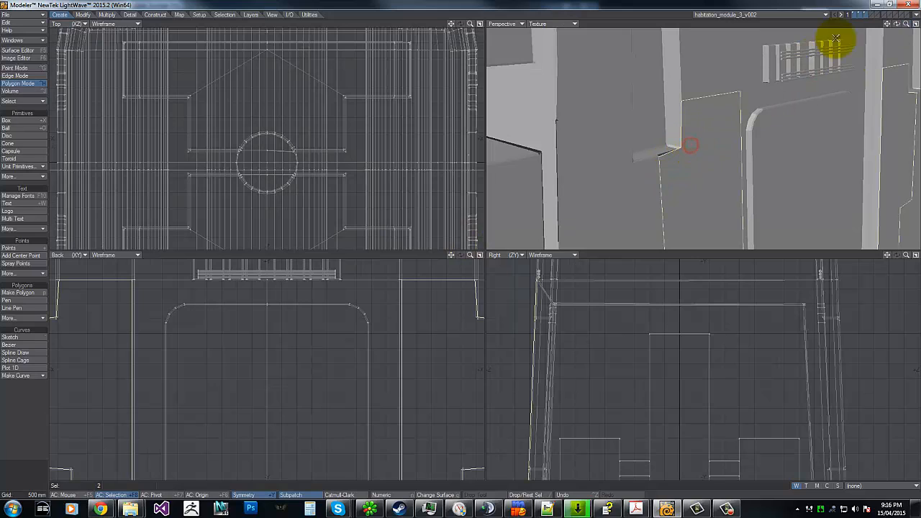
pyautogui.moveTo(911, 25); pyautogui.dragTo(460, 242)
pyautogui.moveTo(896, 24); pyautogui.dragTo(463, 247)
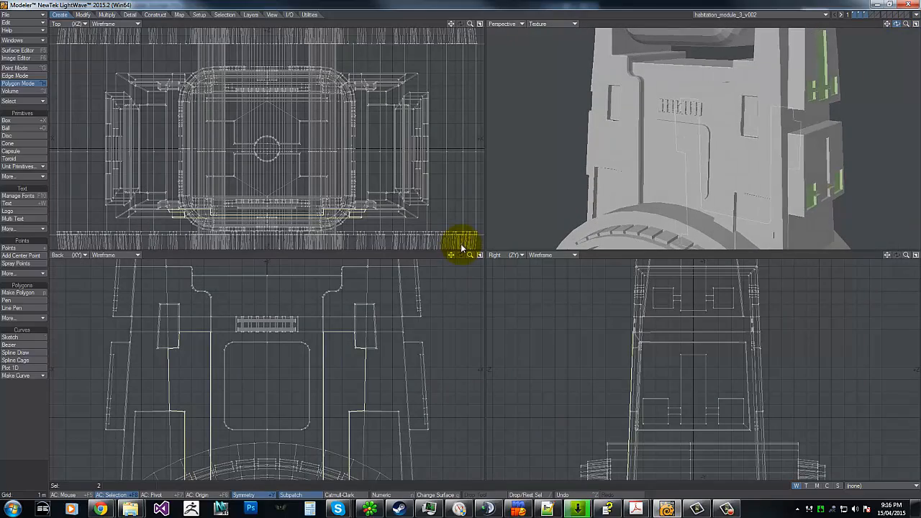
pyautogui.moveTo(905, 24); pyautogui.dragTo(466, 240)
pyautogui.click(719, 189)
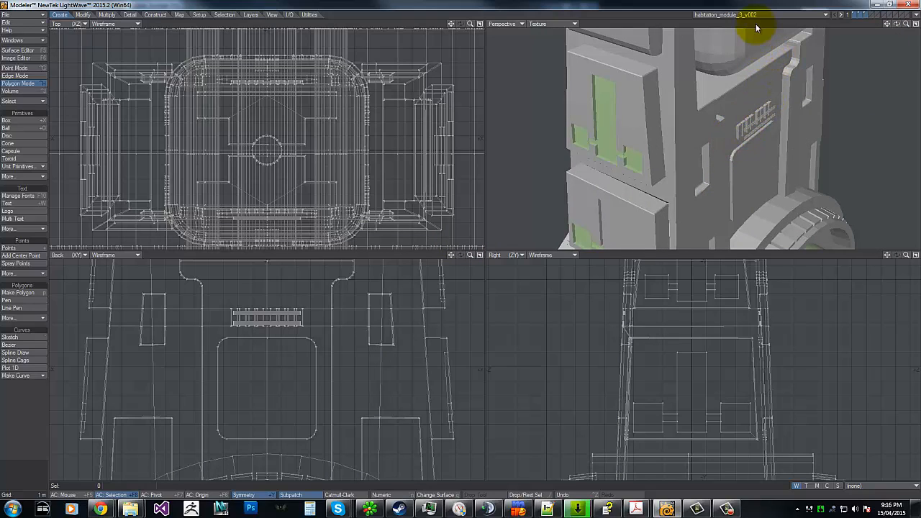
# - Set the Perspective view's display to Textured Wire
pyautogui.click(550, 23)
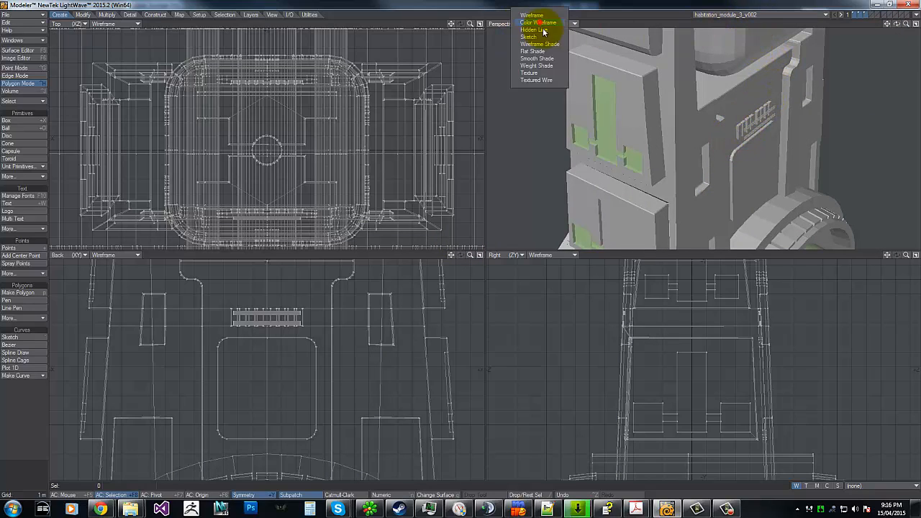
pyautogui.click(551, 76)
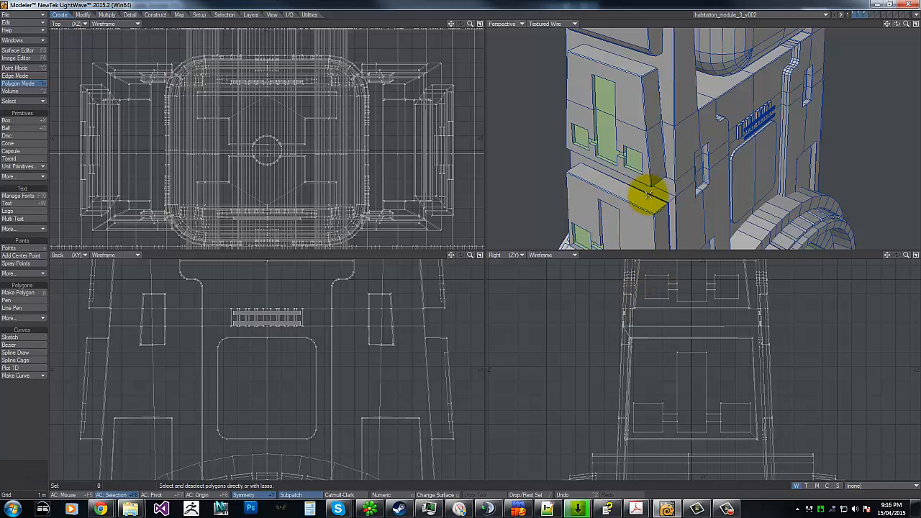
pyautogui.hotkey('shift', 'a')
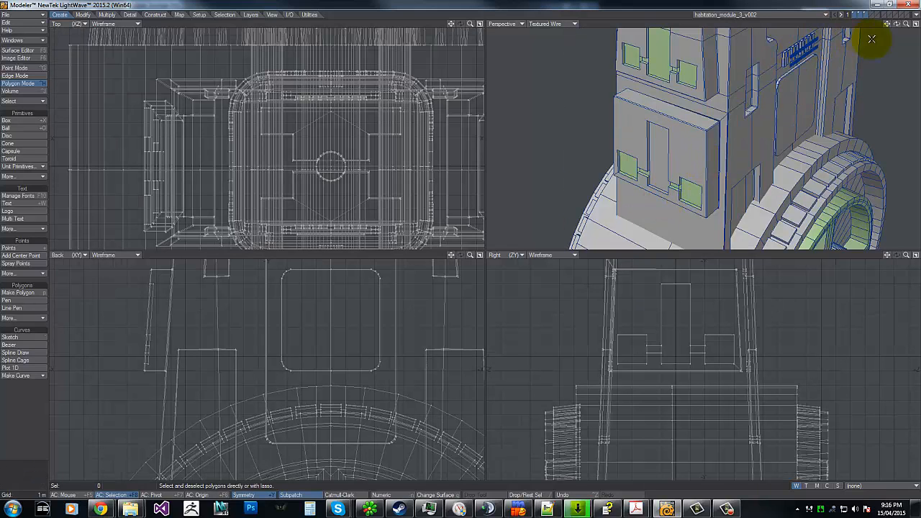
# - Select the side-wall polygon surrounding the lower raised panel and examine its boundary at the panel's upper corners
pyautogui.moveTo(906, 26)
pyautogui.mouseDown()
pyautogui.moveTo(465, 242)
pyautogui.moveTo(905, 28)
pyautogui.mouseUp()
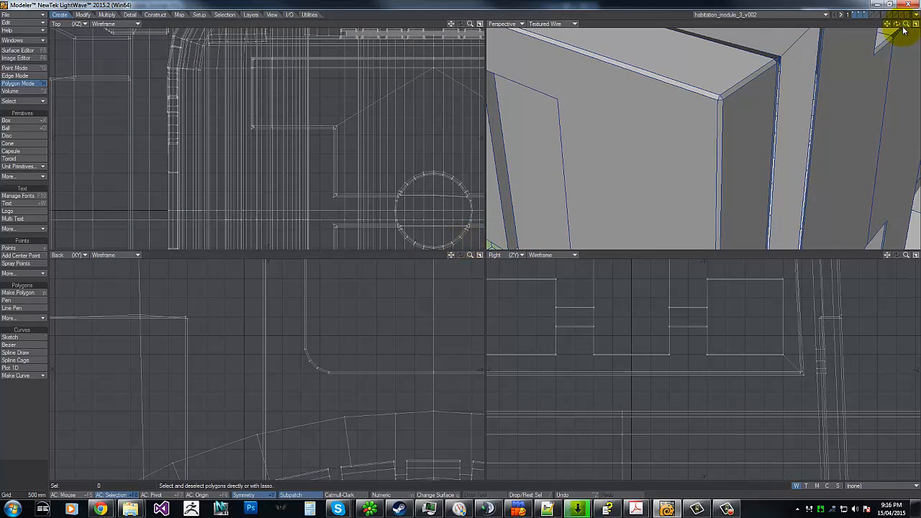
pyautogui.press('g')
pyautogui.press('g')
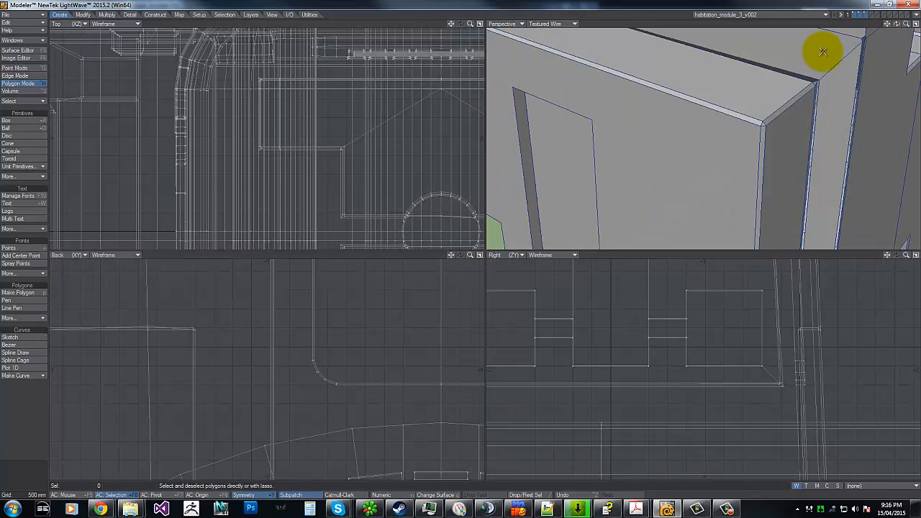
pyautogui.moveTo(897, 24); pyautogui.dragTo(459, 242)
pyautogui.click(822, 137)
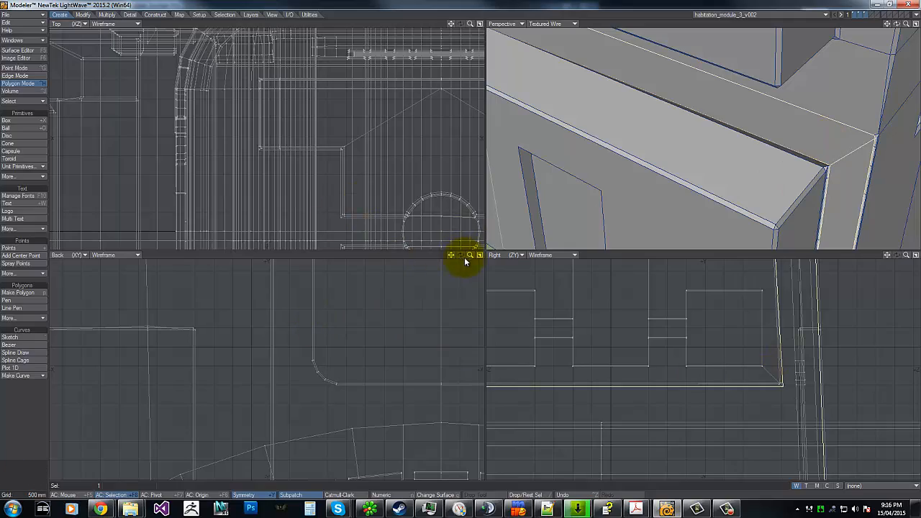
pyautogui.moveTo(470, 255)
pyautogui.mouseDown()
pyautogui.moveTo(456, 242)
pyautogui.moveTo(468, 247)
pyautogui.mouseUp()
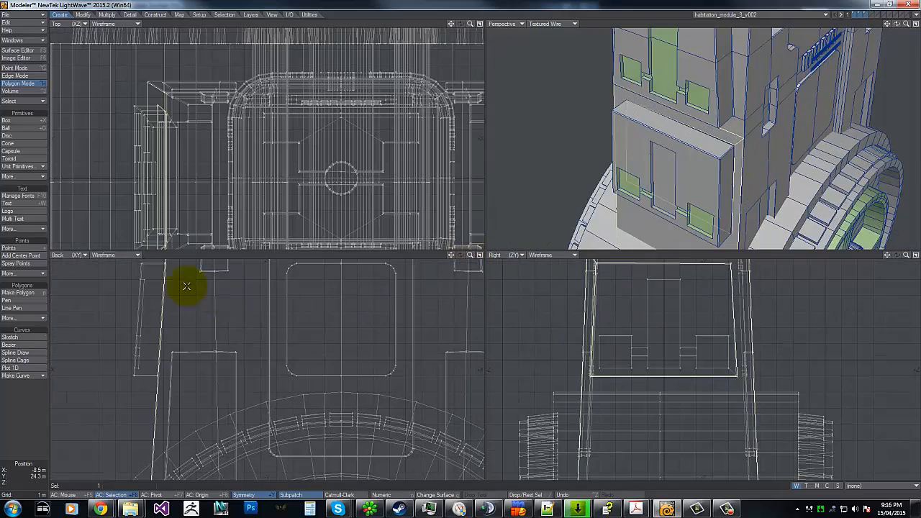
pyautogui.press('g')
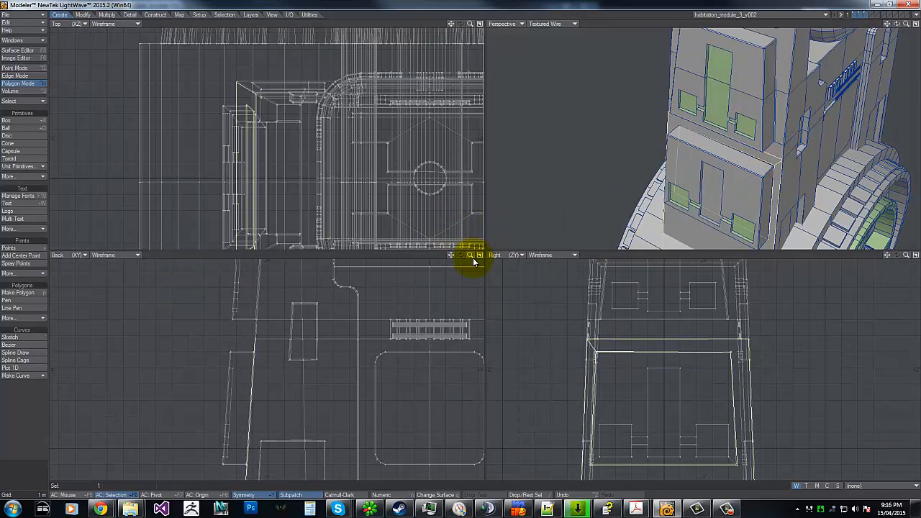
pyautogui.moveTo(470, 256); pyautogui.dragTo(469, 250)
pyautogui.press('g')
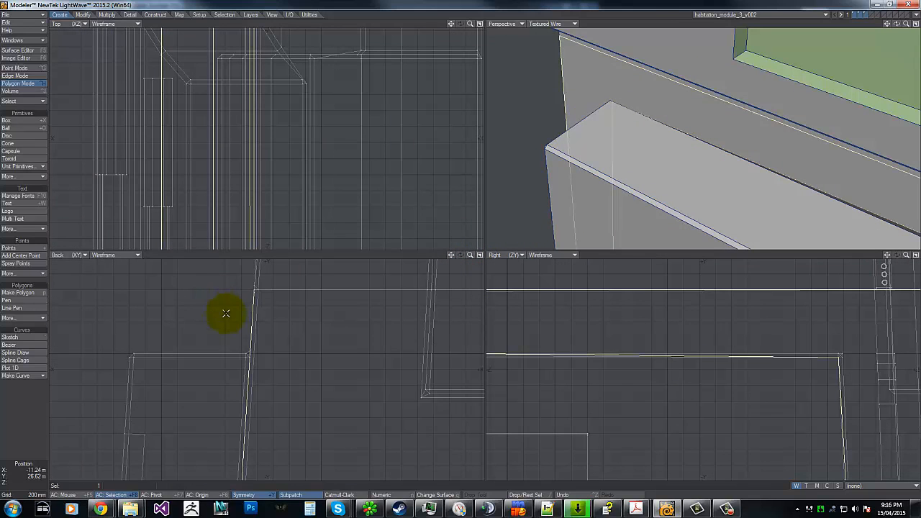
pyautogui.press('g')
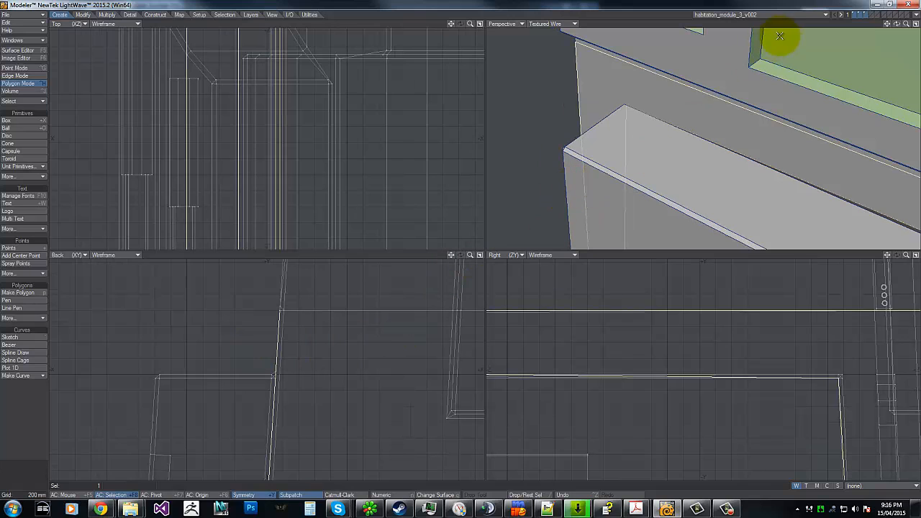
pyautogui.moveTo(890, 26); pyautogui.dragTo(460, 246)
# - In point mode, reposition the wall point at the lower raised panel's upper corner slightly higher in the Right view
pyautogui.hotkey('ctrl', 'g')
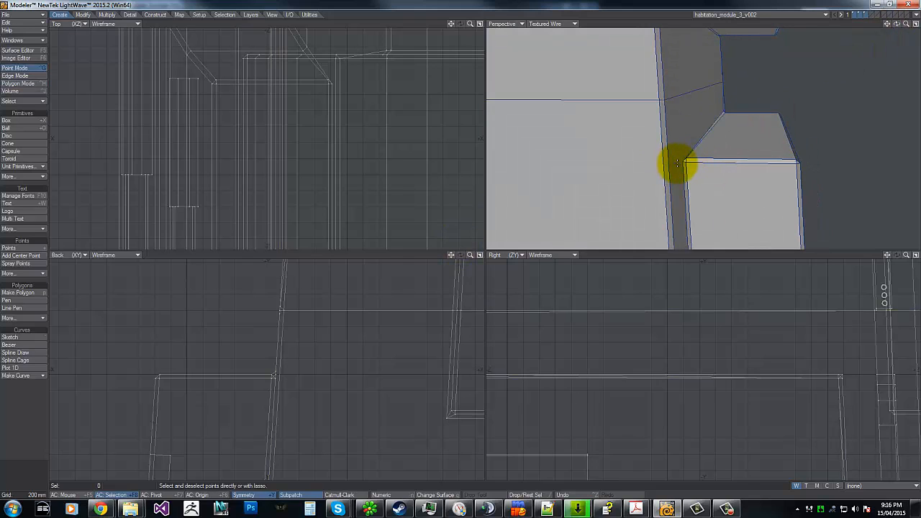
pyautogui.hotkey('ctrl', 't')
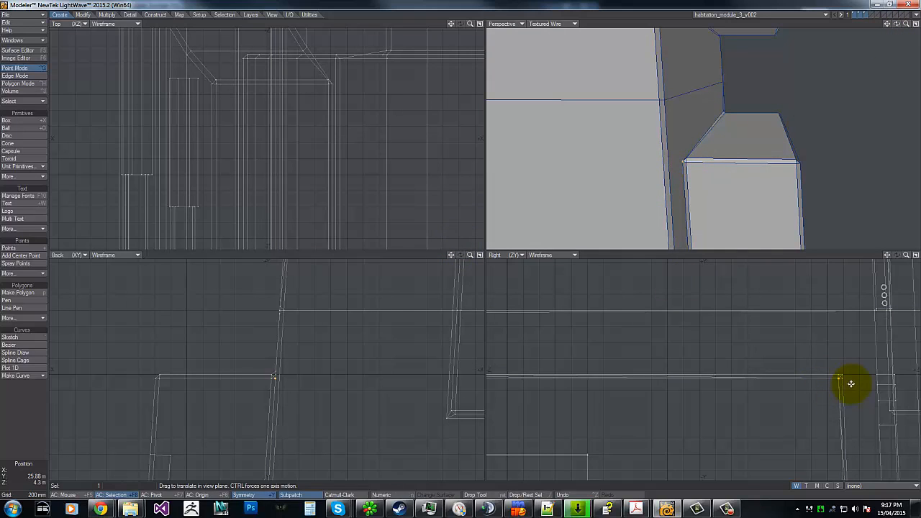
pyautogui.moveTo(850, 384); pyautogui.dragTo(852, 380)
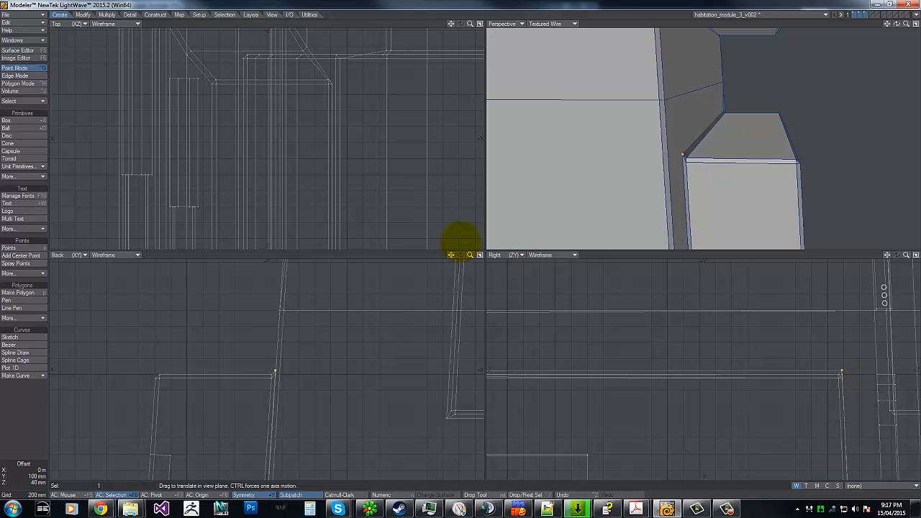
pyautogui.moveTo(843, 371); pyautogui.dragTo(840, 375)
pyautogui.moveTo(600, 372); pyautogui.dragTo(599, 368)
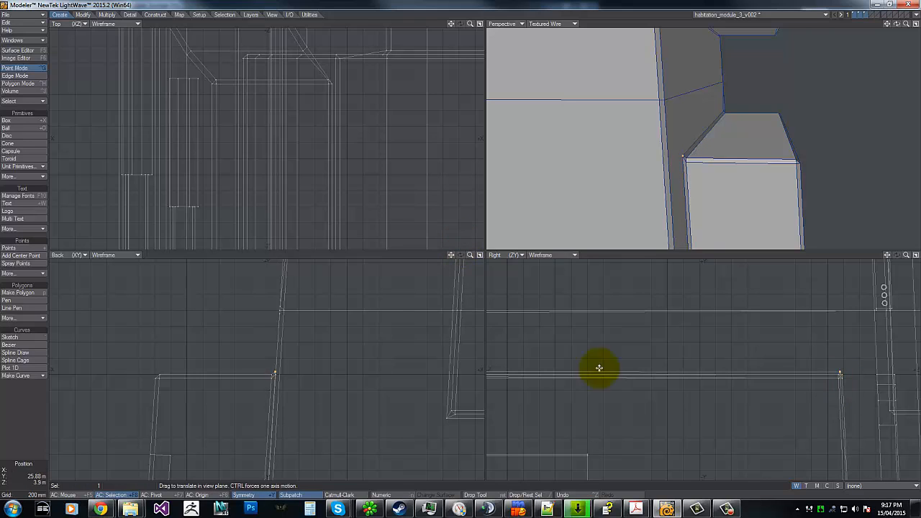
# - Fine-tune the same corner point in the Back view so it lies on the sloped wall line
pyautogui.press('g')
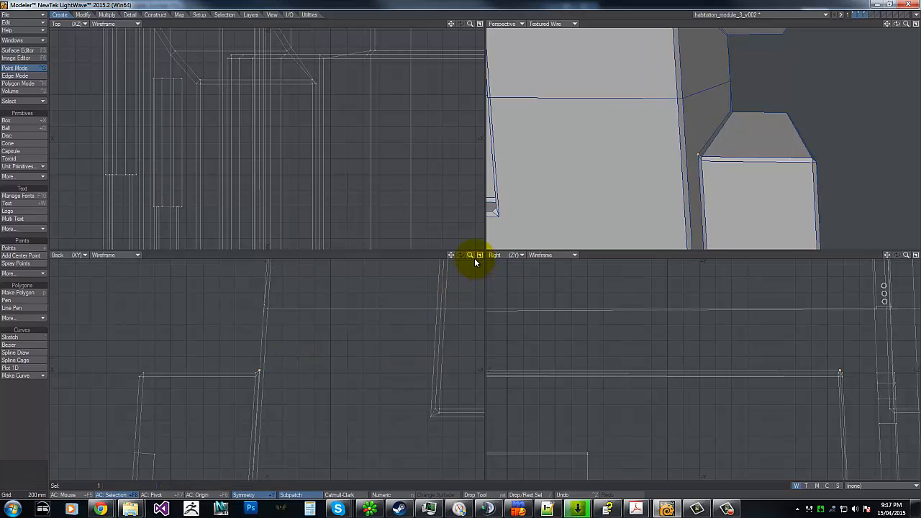
pyautogui.moveTo(472, 257)
pyautogui.mouseDown()
pyautogui.moveTo(475, 243)
pyautogui.moveTo(462, 243)
pyautogui.mouseUp()
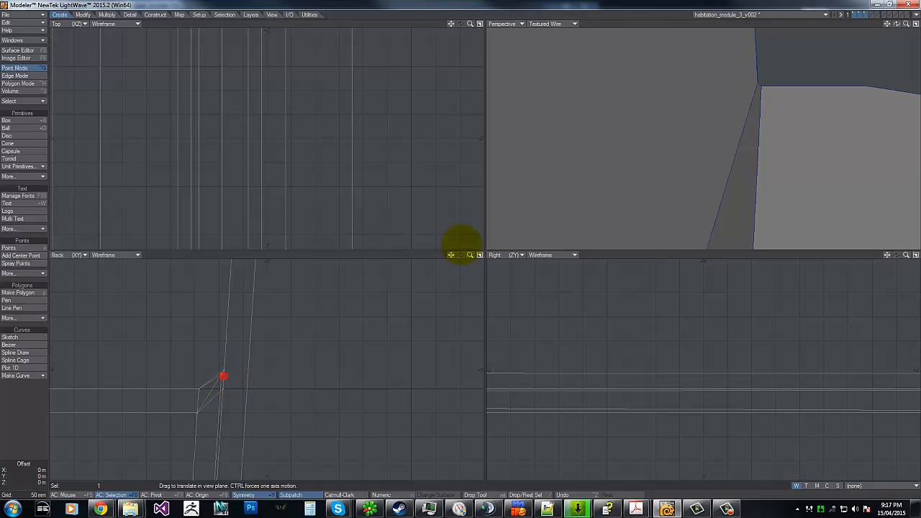
pyautogui.moveTo(223, 376); pyautogui.dragTo(224, 371)
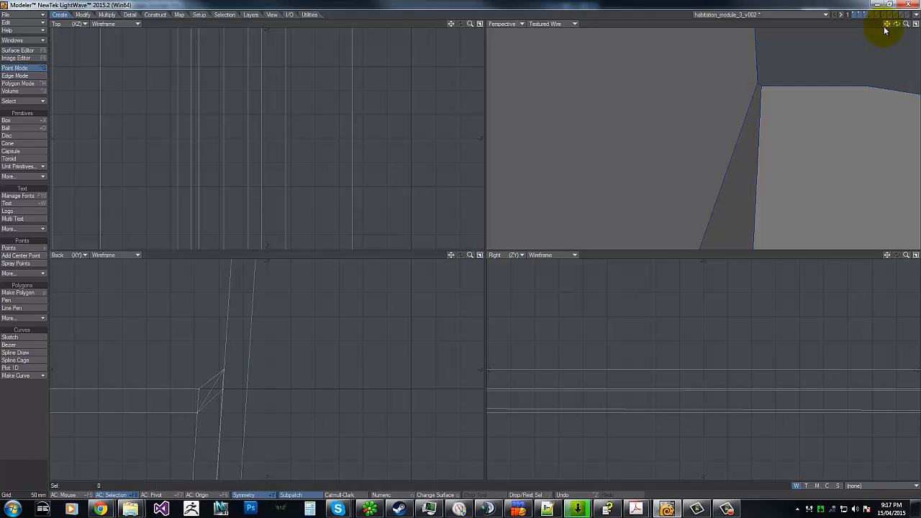
# - Select the side-wall polygon around the lower raised panel, check its outline at the corner, and deselect it
pyautogui.moveTo(905, 25); pyautogui.dragTo(461, 246)
pyautogui.moveTo(905, 25); pyautogui.dragTo(463, 247)
pyautogui.hotkey('ctrl', 'h')
pyautogui.click(839, 195)
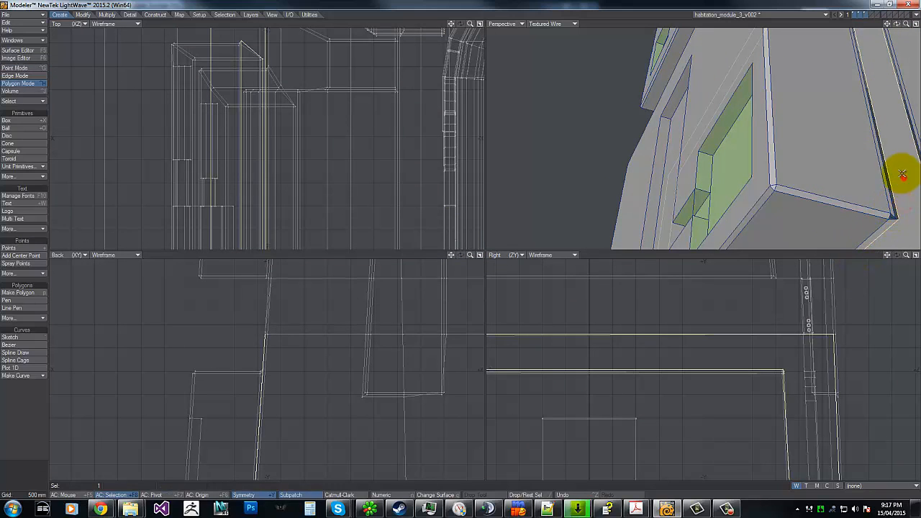
pyautogui.click(702, 327)
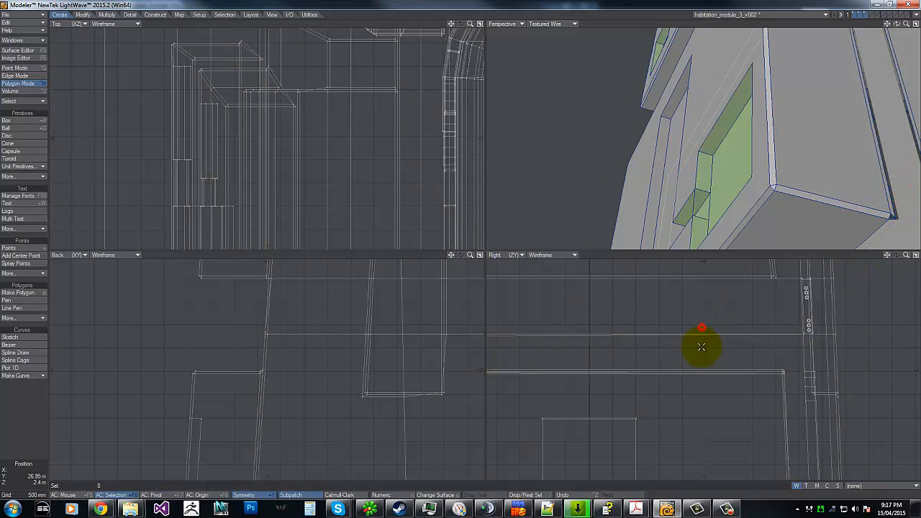
pyautogui.click(889, 187)
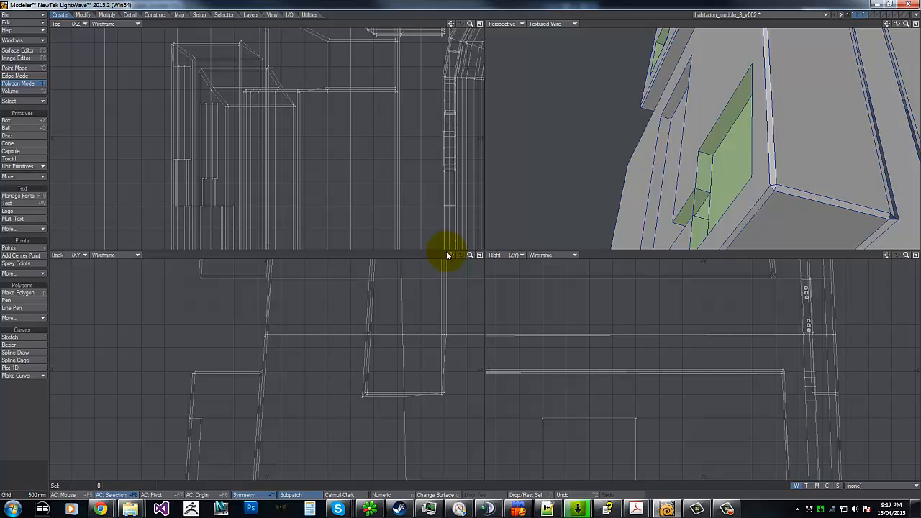
# - Try moving the recessed slot's lower corner points by -80 mm in X and -100 mm in Y, and undo it
pyautogui.moveTo(452, 256); pyautogui.dragTo(431, 256)
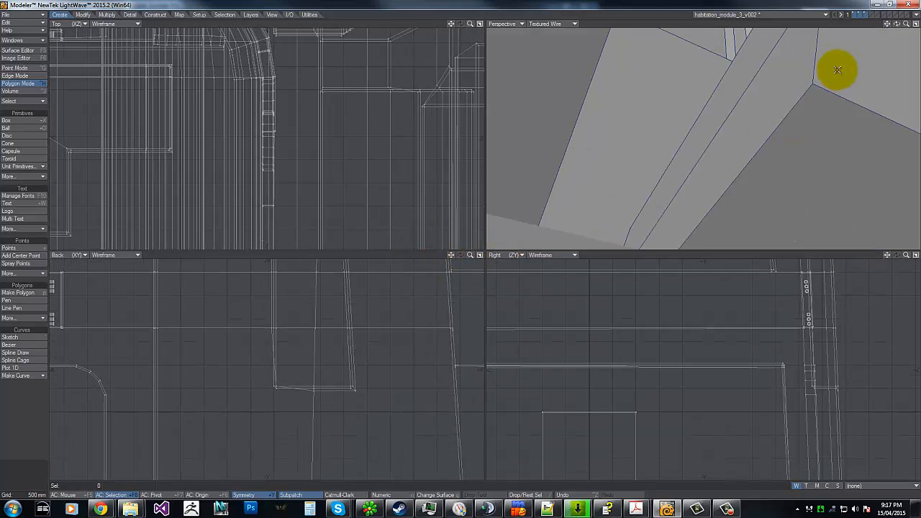
pyautogui.moveTo(897, 26); pyautogui.dragTo(456, 240)
pyautogui.click(706, 240)
pyautogui.click(707, 240)
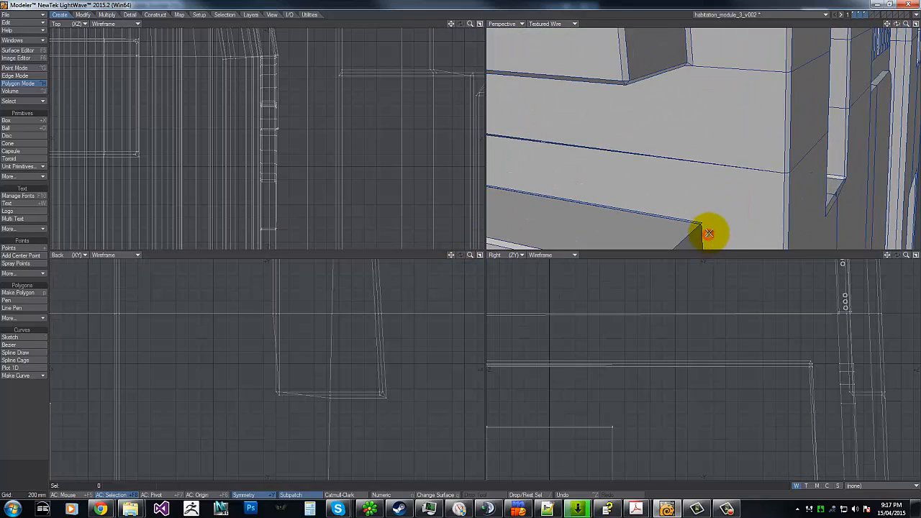
pyautogui.hotkey('ctrl', 'g')
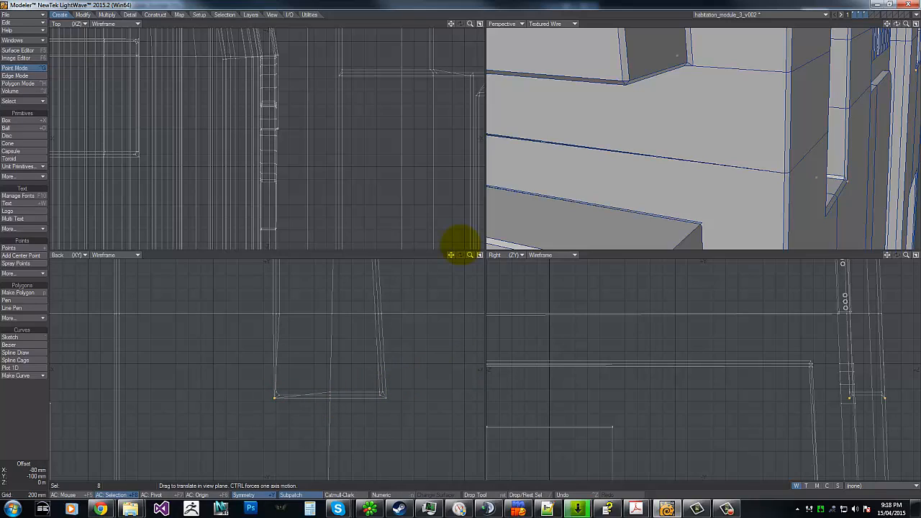
pyautogui.hotkey('ctrl', 'z')
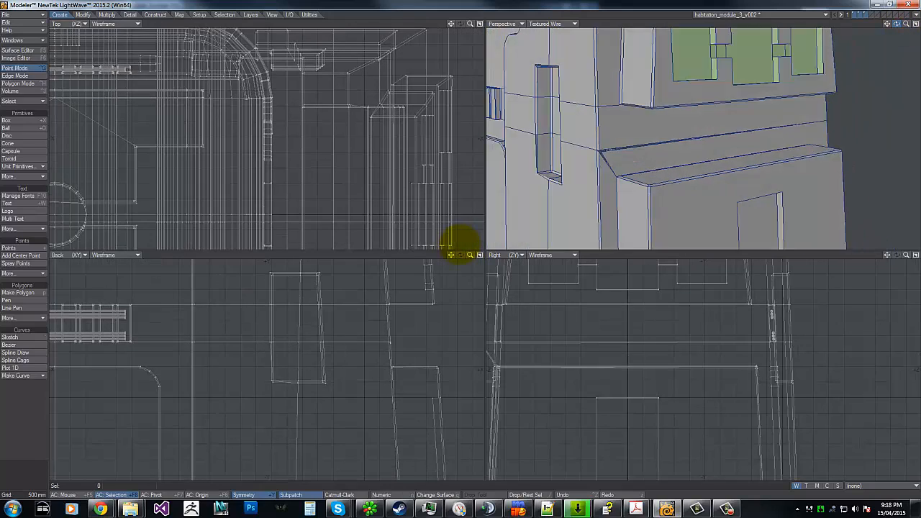
# - Try welding the wall corner points above the lower raised panel, and undo the weld
pyautogui.moveTo(459, 245); pyautogui.dragTo(459, 248)
pyautogui.moveTo(903, 29); pyautogui.dragTo(463, 247)
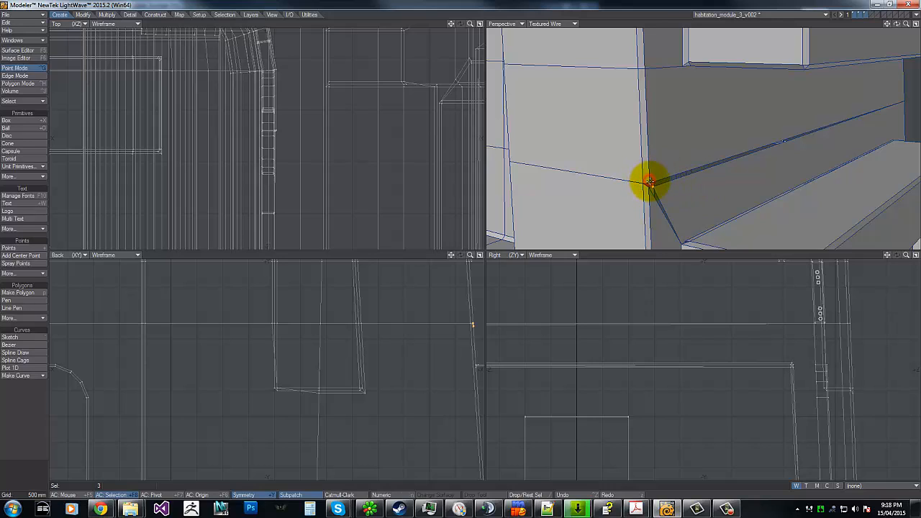
pyautogui.hotkey('ctrl', 'w')
pyautogui.press('u')
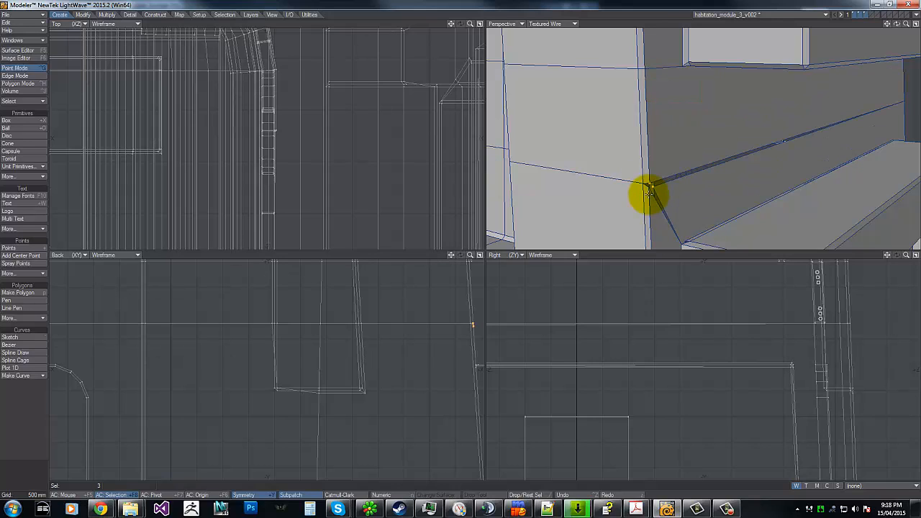
# - Turn off symmetry, weld the two stray wall corner points above the lower raised panel, and check the panel's neighbouring corner
pyautogui.hotkey('shift', 'y')
pyautogui.moveTo(453, 304); pyautogui.dragTo(542, 222, button='right')
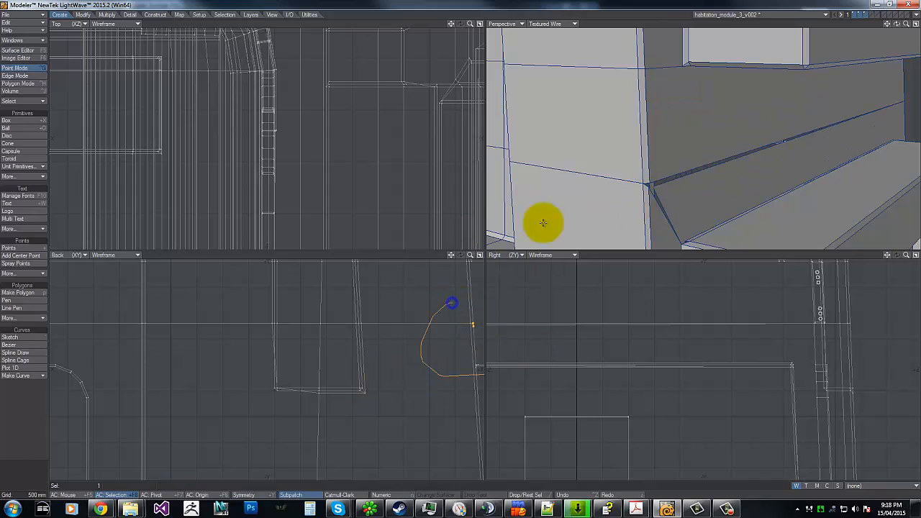
pyautogui.click(647, 184)
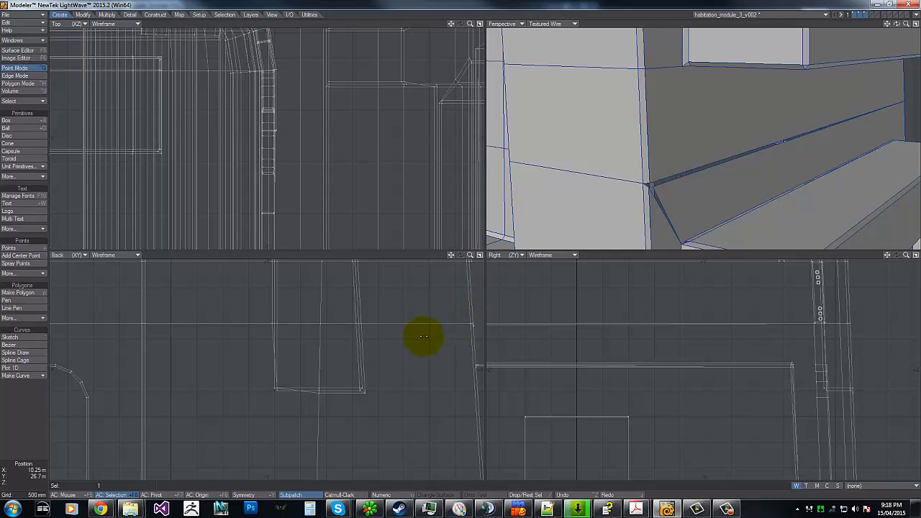
pyautogui.press('w')
pyautogui.click(482, 152)
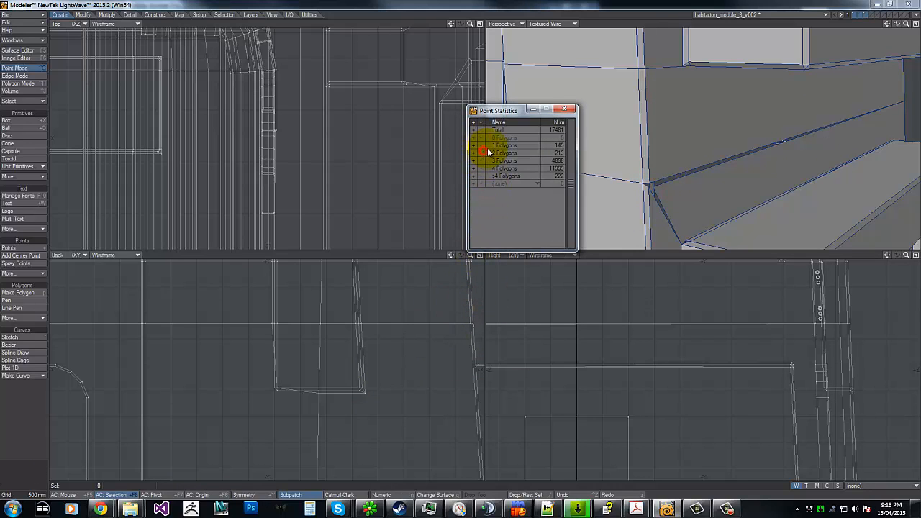
pyautogui.click(567, 110)
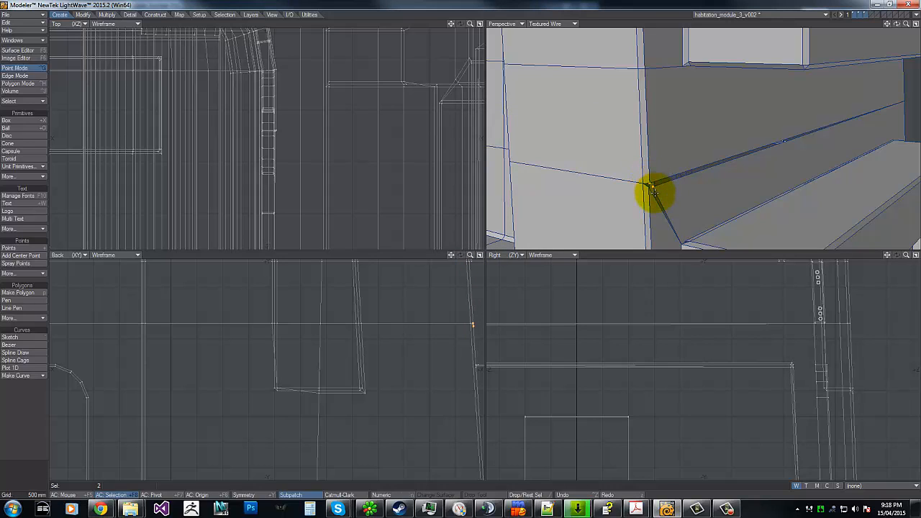
pyautogui.hotkey('ctrl', 'w')
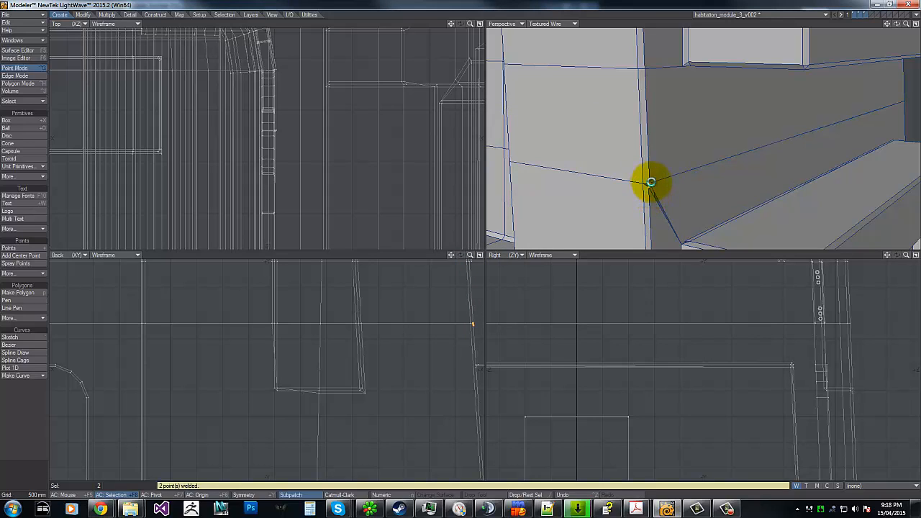
pyautogui.press('g')
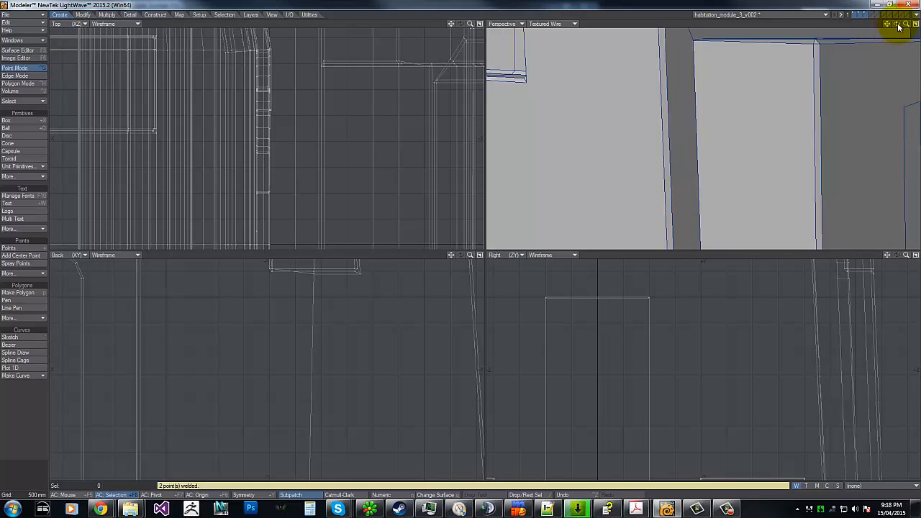
pyautogui.moveTo(898, 27); pyautogui.dragTo(458, 240)
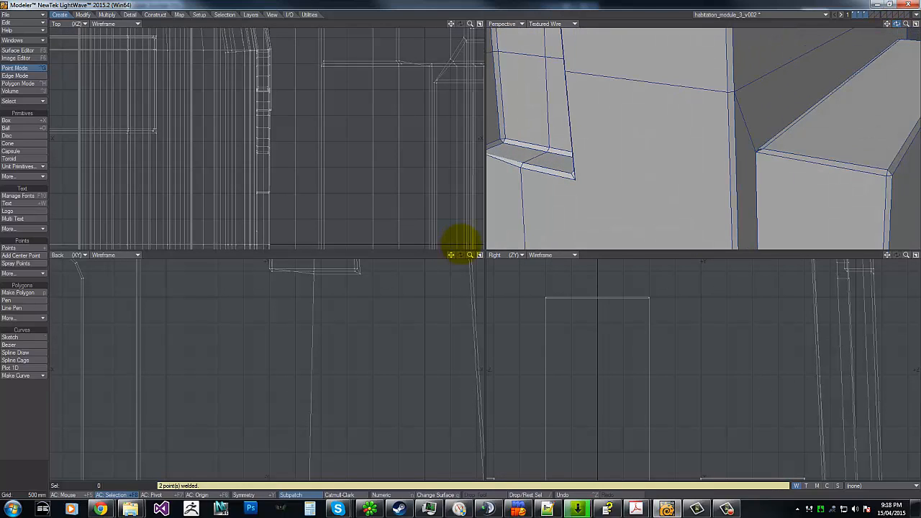
pyautogui.click(757, 150)
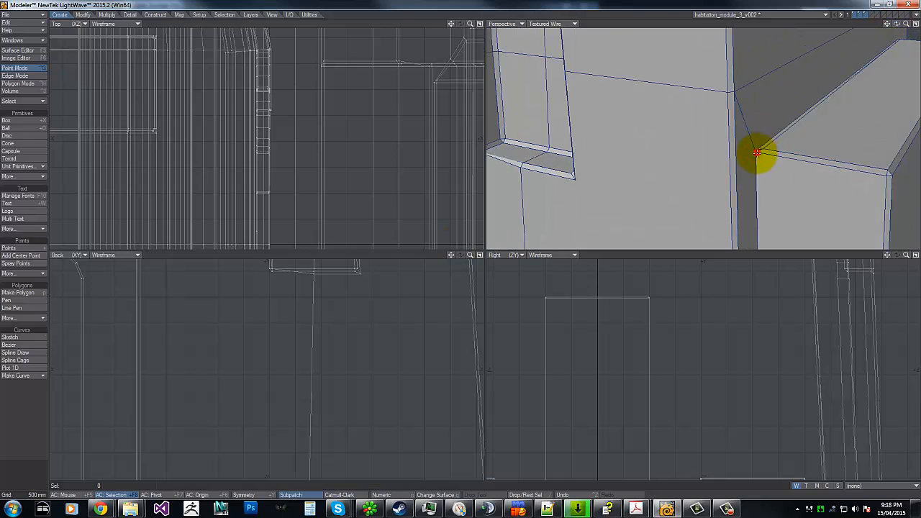
pyautogui.moveTo(896, 25); pyautogui.dragTo(459, 240)
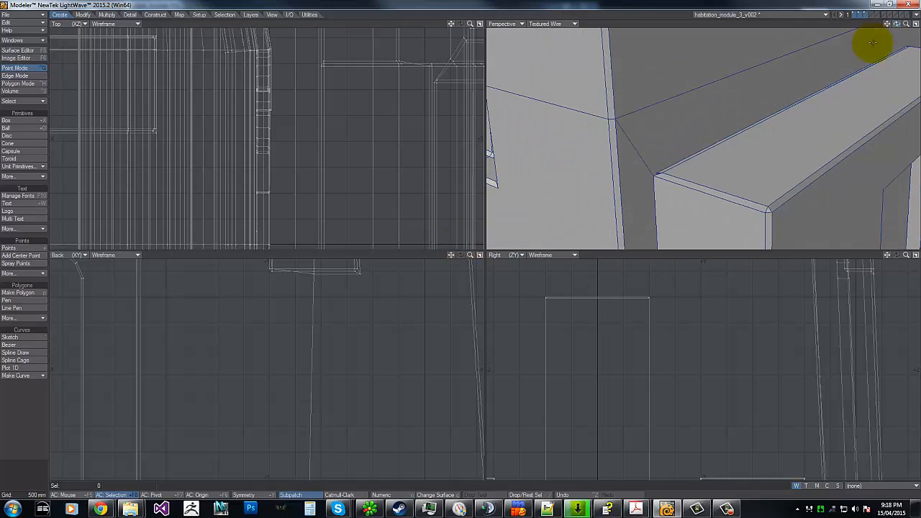
# - Isolate the layer containing the module's main body, fit it in the views, and use polygon selection mode
pyautogui.click(859, 14)
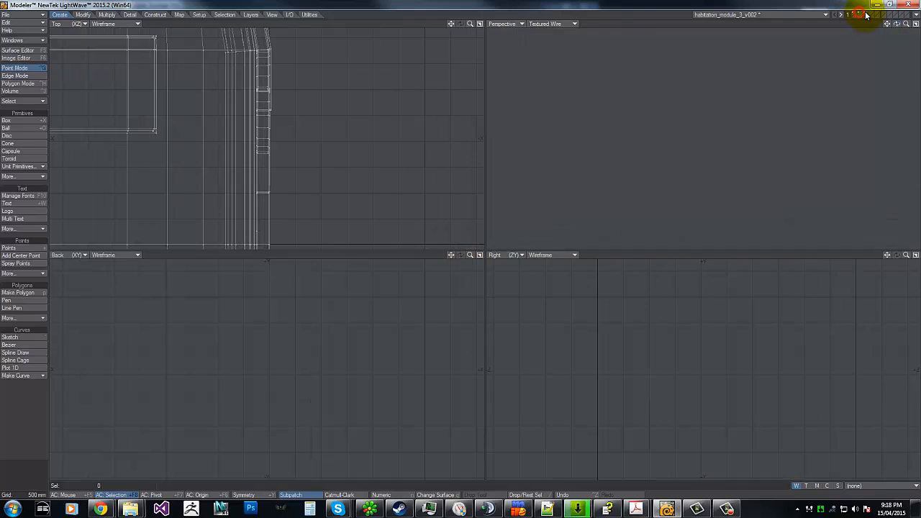
pyautogui.click(867, 14)
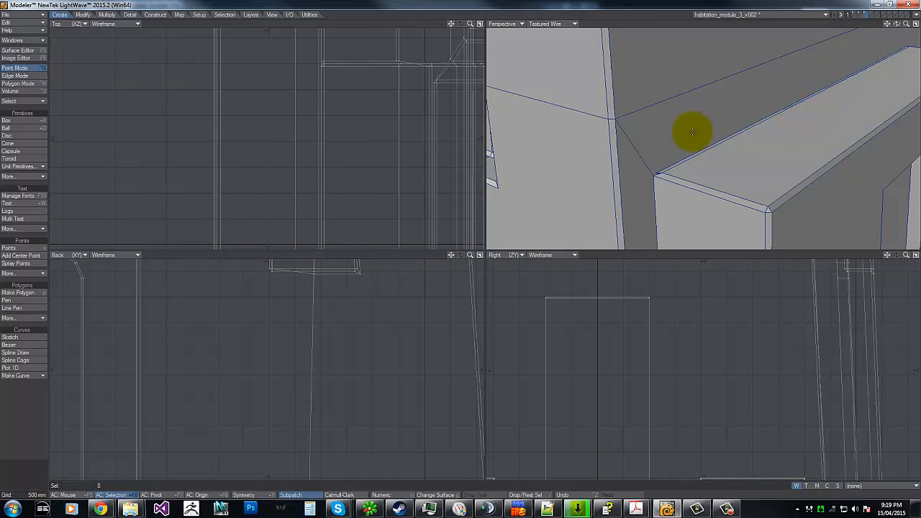
pyautogui.moveTo(469, 255)
pyautogui.mouseDown()
pyautogui.moveTo(352, 267)
pyautogui.moveTo(465, 249)
pyautogui.mouseUp()
pyautogui.press('a')
pyautogui.hotkey('ctrl', 'h')
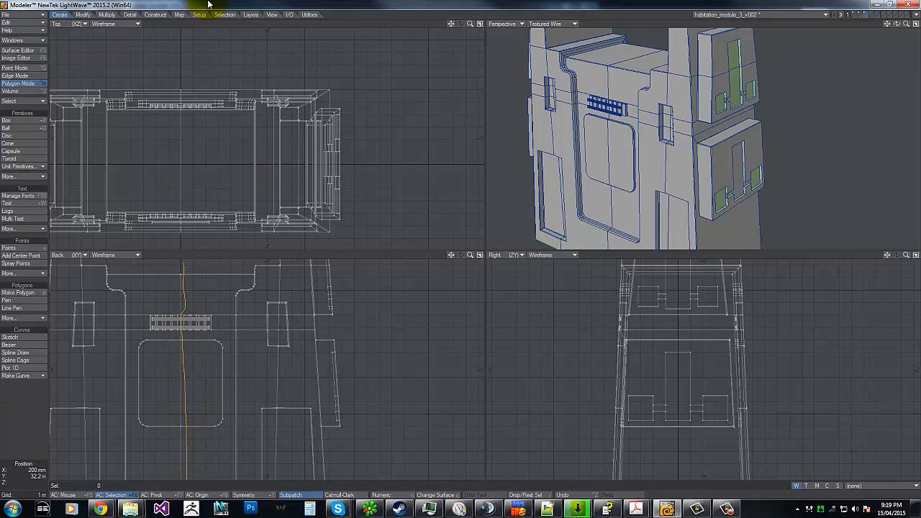
# - Select all polygons in the module's negative-X half in the Back view, including the lower recess and the upper tower, and delete them
pyautogui.moveTo(209, 4); pyautogui.dragTo(209, 7, button='right')
pyautogui.press('g')
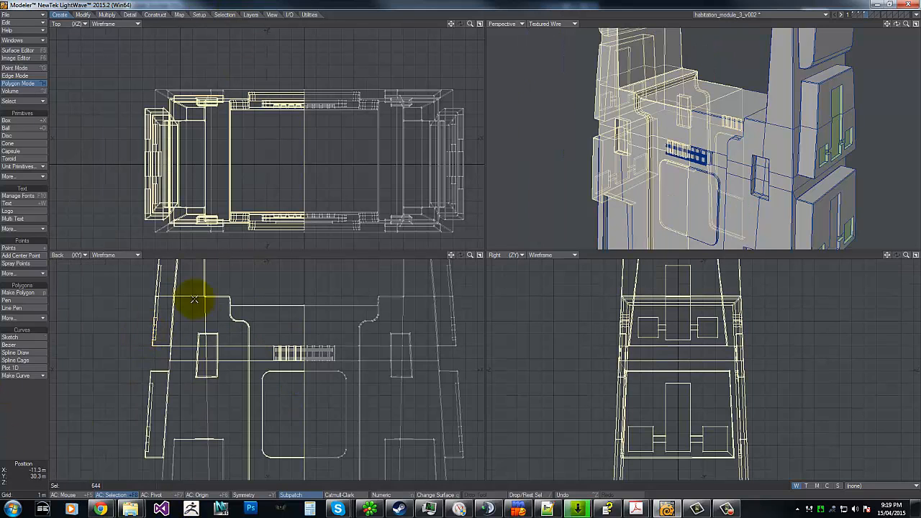
pyautogui.press('g')
pyautogui.press('g')
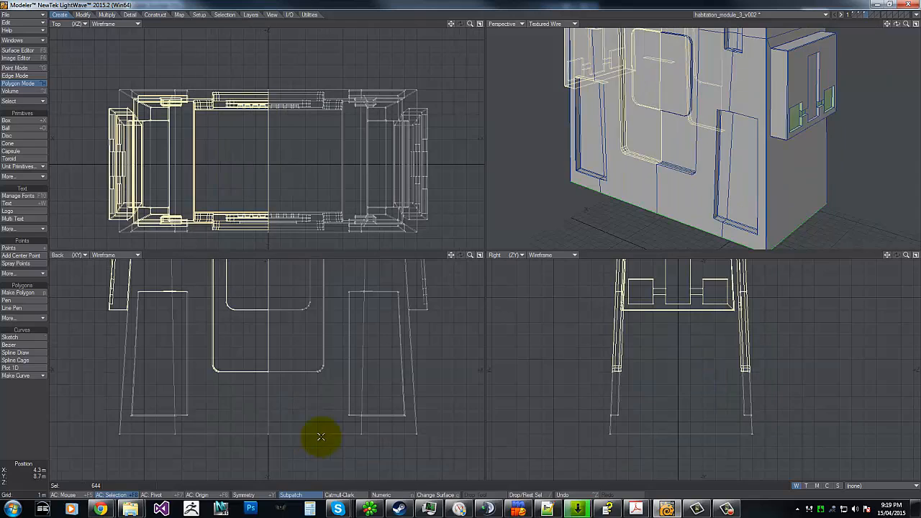
pyautogui.moveTo(278, 361)
pyautogui.keyDown('shift'); pyautogui.mouseDown(button='right')
pyautogui.moveTo(48, 387)
pyautogui.moveTo(158, 111)
pyautogui.mouseUp(button='right'); pyautogui.keyUp('shift')
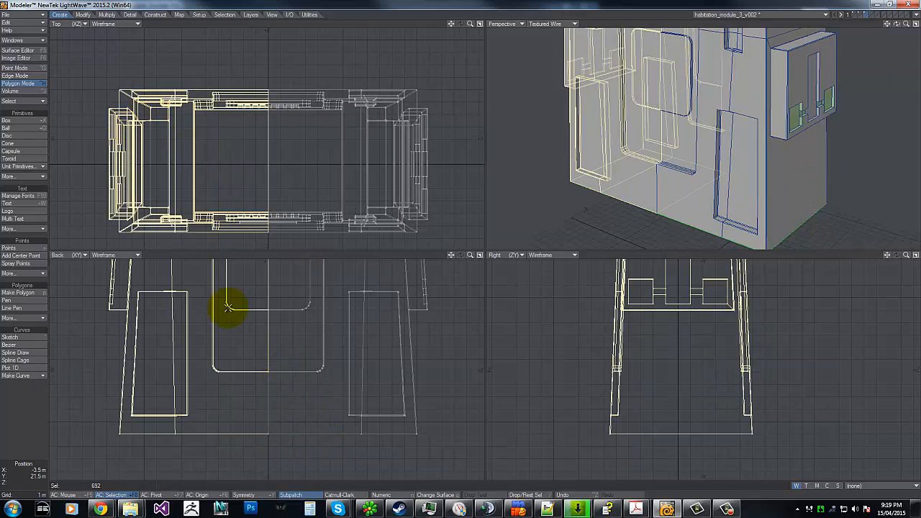
pyautogui.press('g')
pyautogui.press('g')
pyautogui.press('g')
pyautogui.press('g')
pyautogui.press('g')
pyautogui.press('g')
pyautogui.moveTo(247, 331)
pyautogui.keyDown('shift'); pyautogui.mouseDown(button='right')
pyautogui.moveTo(237, 396)
pyautogui.moveTo(267, 197)
pyautogui.moveTo(249, 315)
pyautogui.mouseUp(button='right'); pyautogui.keyUp('shift')
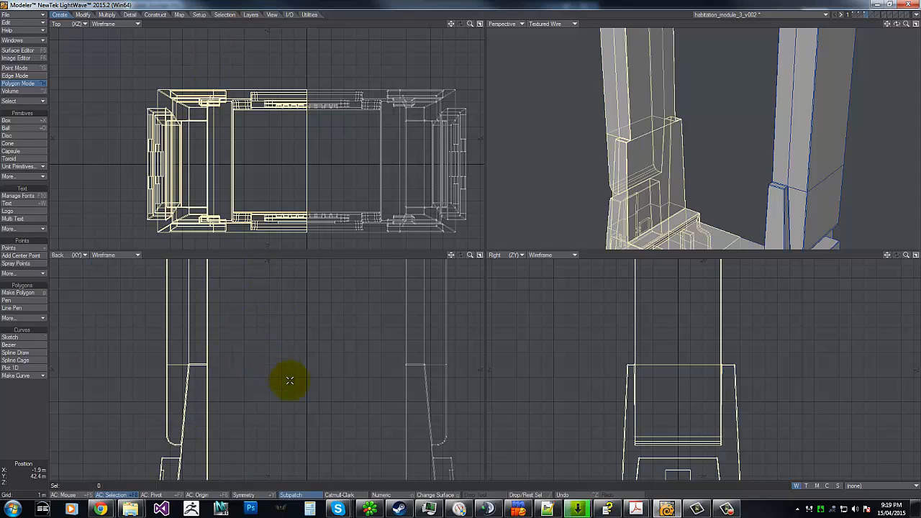
pyautogui.press('Delete')
# - Delete the two leftover wall polygons on the negative-X side of the centre line
pyautogui.press('g')
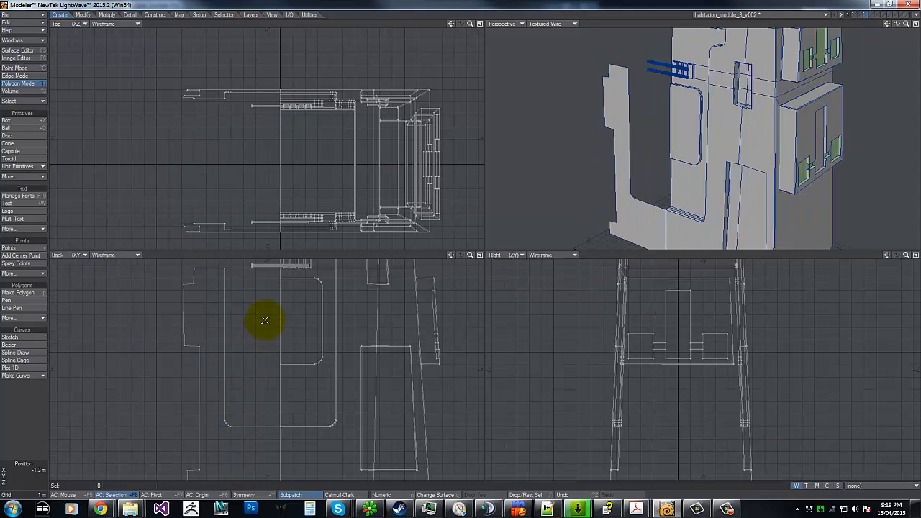
pyautogui.press('g')
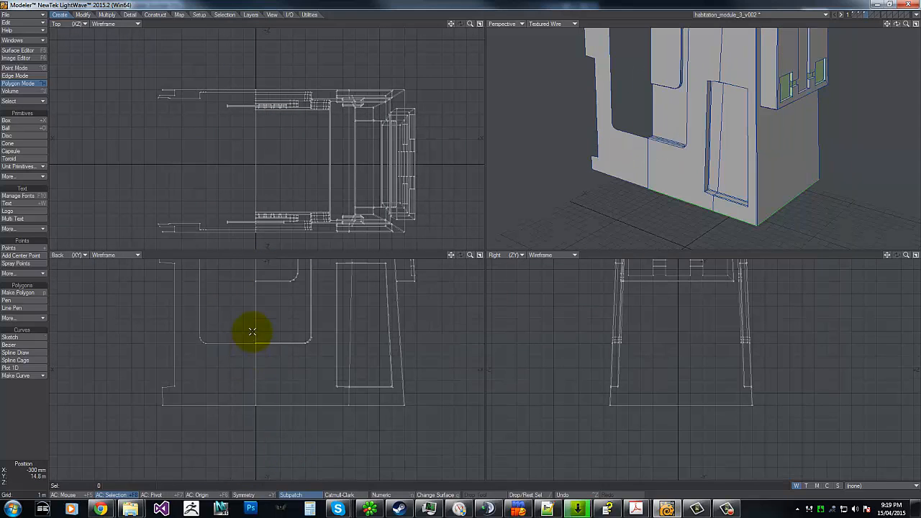
pyautogui.moveTo(267, 351)
pyautogui.mouseDown(button='right')
pyautogui.moveTo(146, 134)
pyautogui.moveTo(155, 144)
pyautogui.mouseUp(button='right')
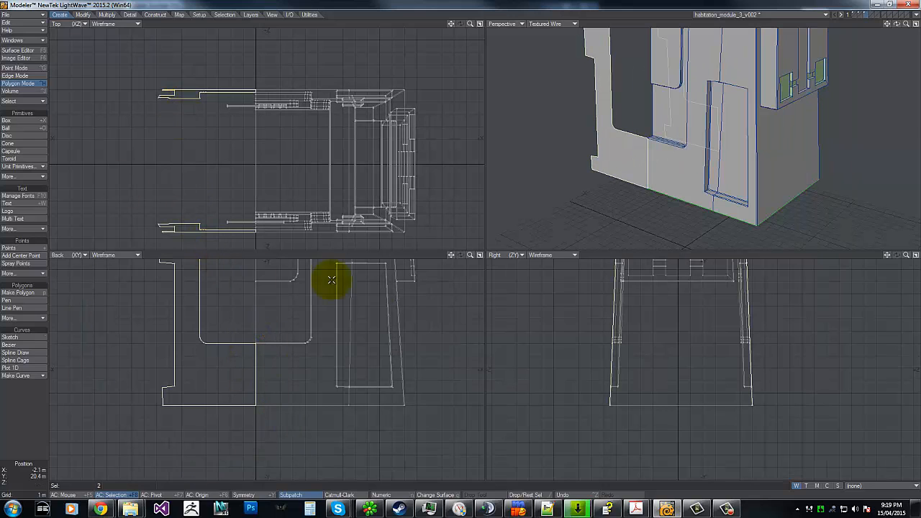
pyautogui.press('Delete')
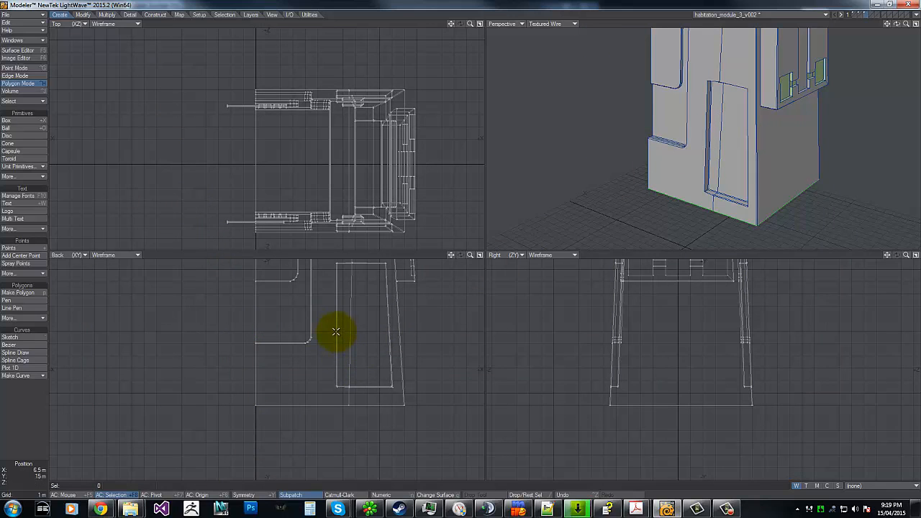
# - Knife the remaining half vertically along its Z centre line in the Right view, from above the tower to below the base
pyautogui.press('g')
pyautogui.press('g')
pyautogui.press('g')
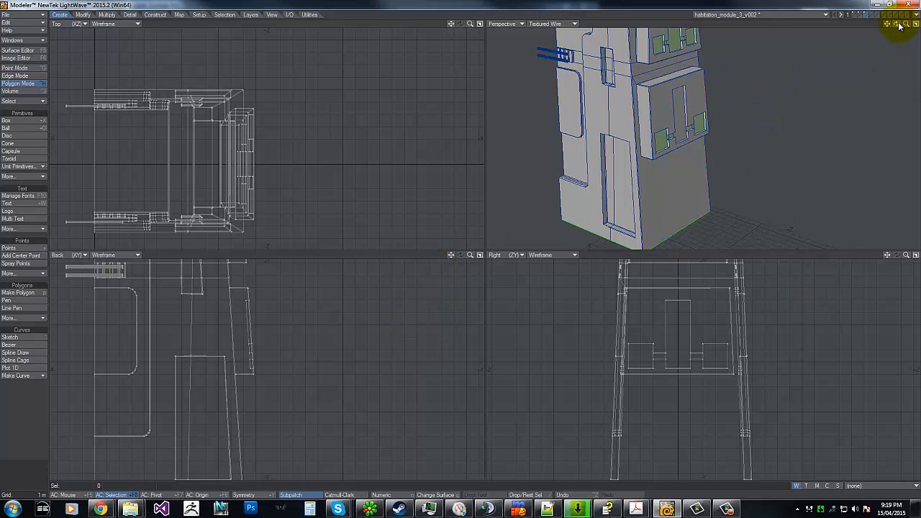
pyautogui.moveTo(897, 24); pyautogui.dragTo(460, 242)
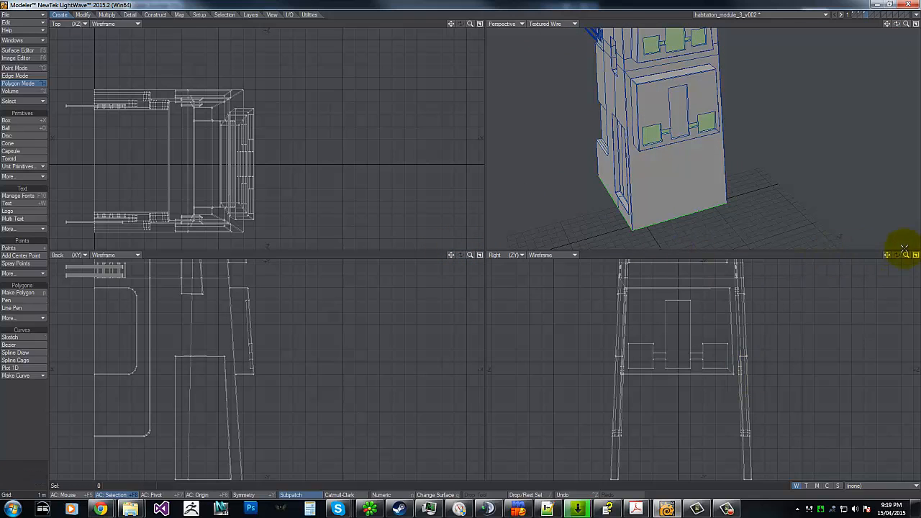
pyautogui.moveTo(906, 256); pyautogui.dragTo(464, 248)
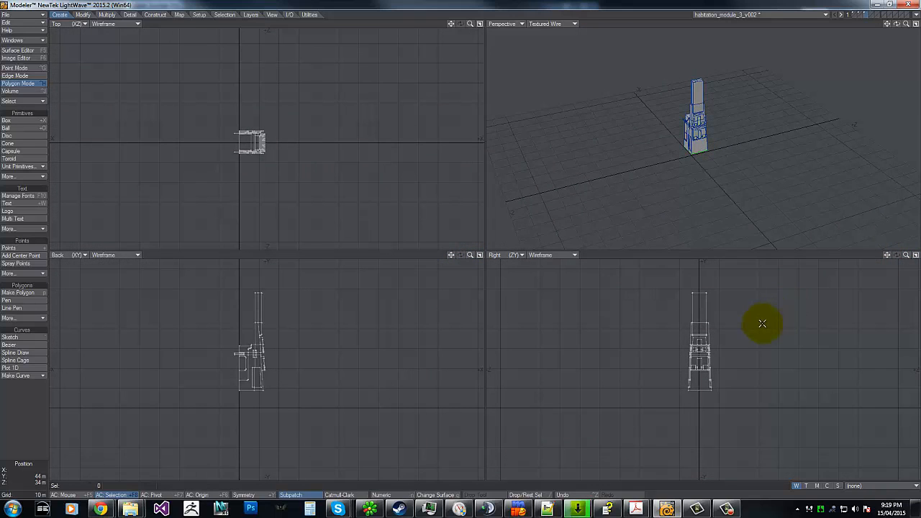
pyautogui.hotkey('shift', 'k')
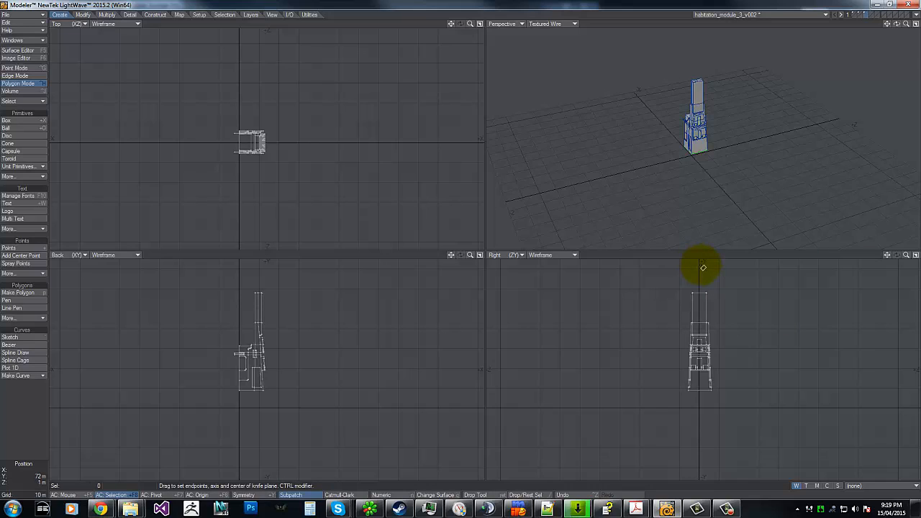
pyautogui.moveTo(704, 397); pyautogui.dragTo(699, 426)
pyautogui.press('space')
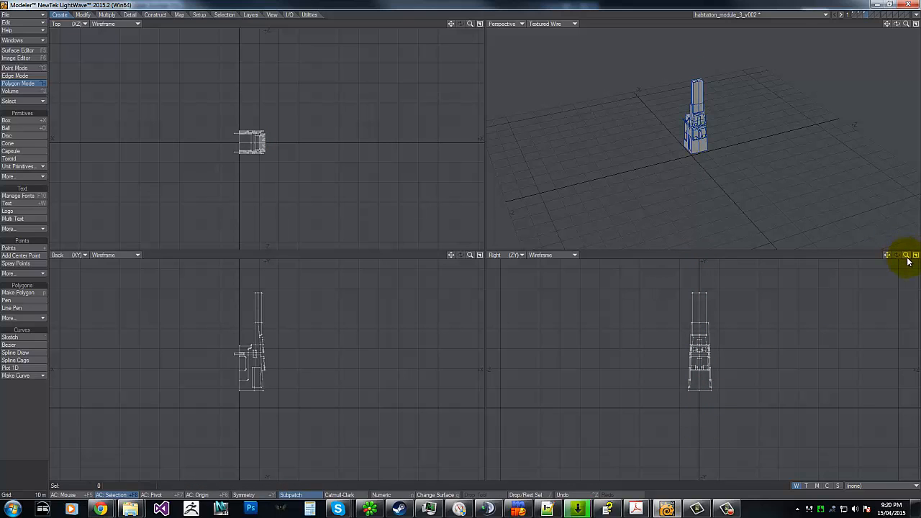
# - Select all polygons on the positive-Z side in the Right view, including the upper tower, and delete them
pyautogui.moveTo(907, 256); pyautogui.dragTo(452, 244)
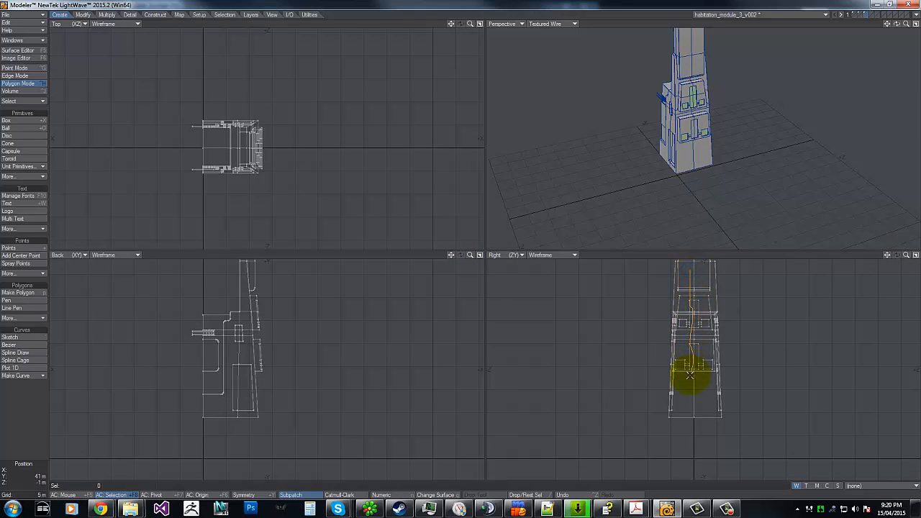
pyautogui.moveTo(691, 436)
pyautogui.mouseDown(button='right')
pyautogui.moveTo(736, 168)
pyautogui.moveTo(729, 189)
pyautogui.mouseUp(button='right')
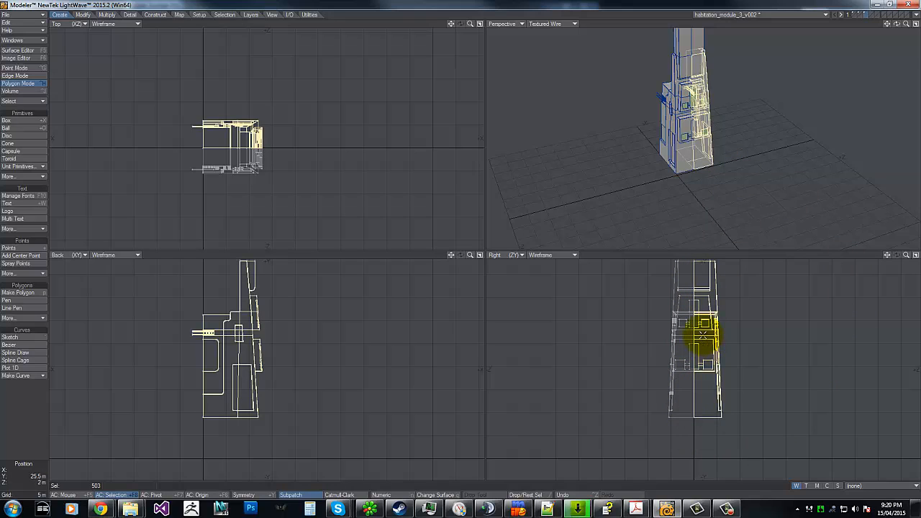
pyautogui.press('g')
pyautogui.press('g')
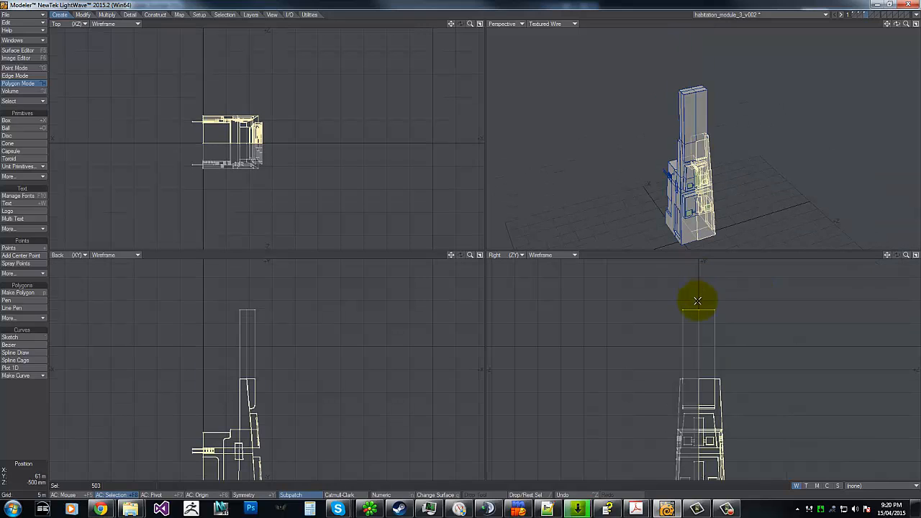
pyautogui.moveTo(697, 302); pyautogui.dragTo(699, 361, button='right')
pyautogui.moveTo(697, 434)
pyautogui.keyDown('shift'); pyautogui.mouseDown(button='right')
pyautogui.moveTo(693, 233)
pyautogui.moveTo(698, 243)
pyautogui.mouseUp(button='right'); pyautogui.keyUp('shift')
pyautogui.moveTo(718, 352); pyautogui.dragTo(707, 347)
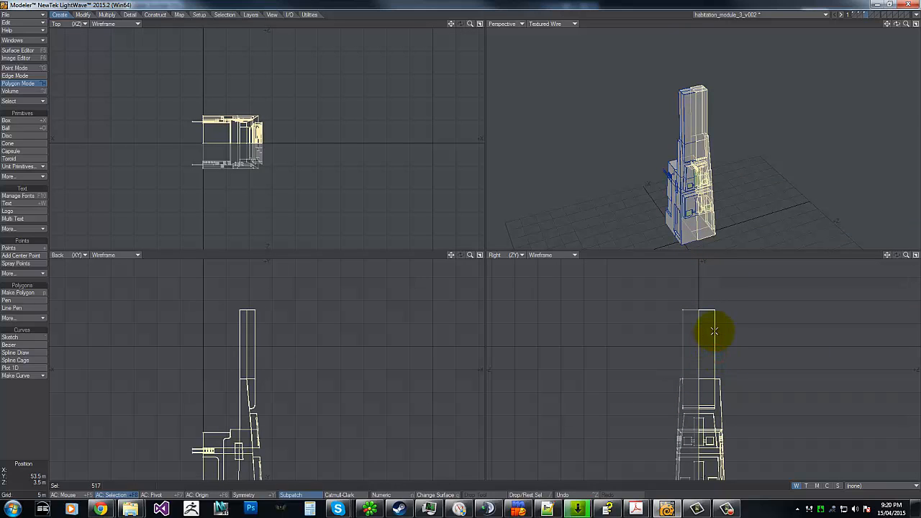
pyautogui.press('Delete')
# - Select the horizontal rails overhanging the X centre line and knife them vertically along that line in the Back view
pyautogui.moveTo(905, 26)
pyautogui.mouseDown()
pyautogui.moveTo(462, 243)
pyautogui.moveTo(898, 36)
pyautogui.mouseUp()
pyautogui.press('g')
pyautogui.press('g')
pyautogui.press('g')
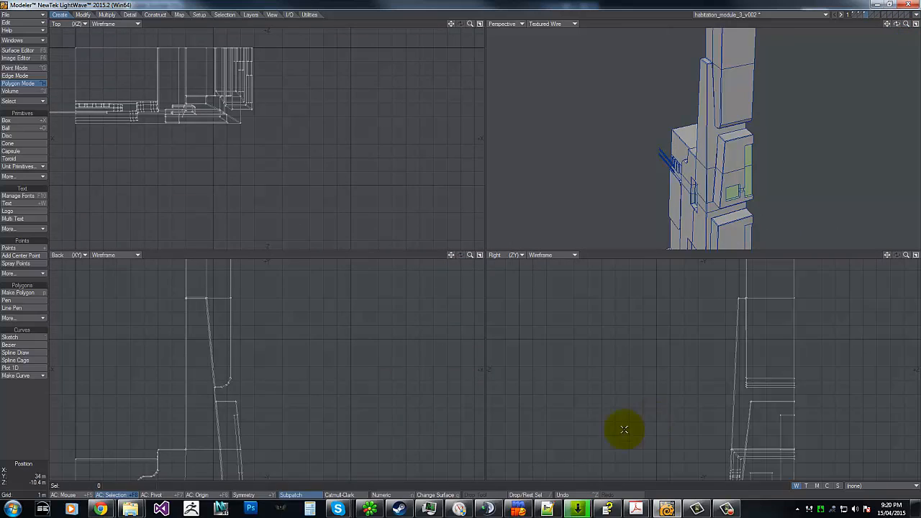
pyautogui.press('g')
pyautogui.moveTo(191, 399); pyautogui.dragTo(190, 423)
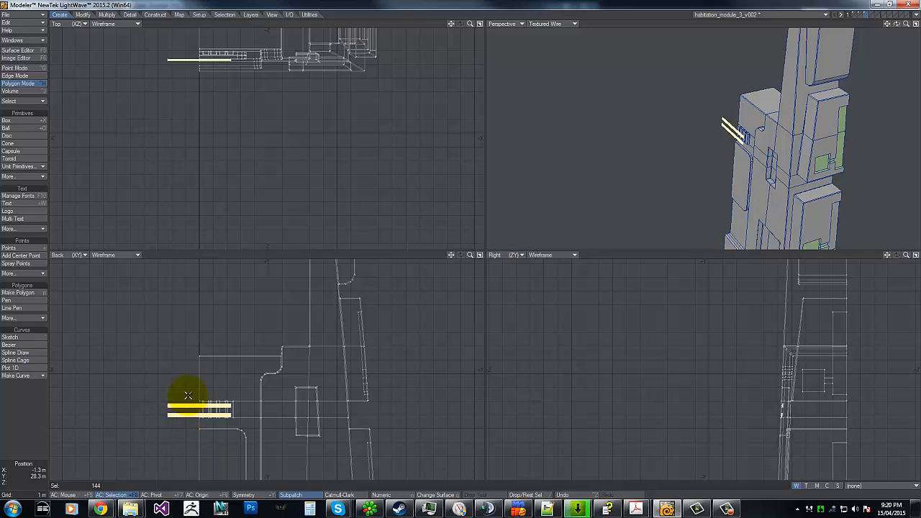
pyautogui.hotkey('shift', 'k')
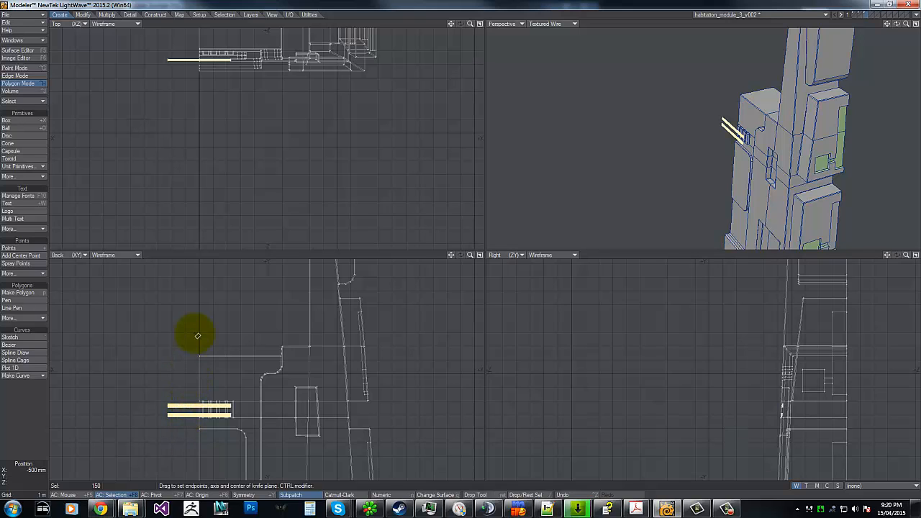
pyautogui.moveTo(202, 328); pyautogui.dragTo(200, 458)
pyautogui.press('space')
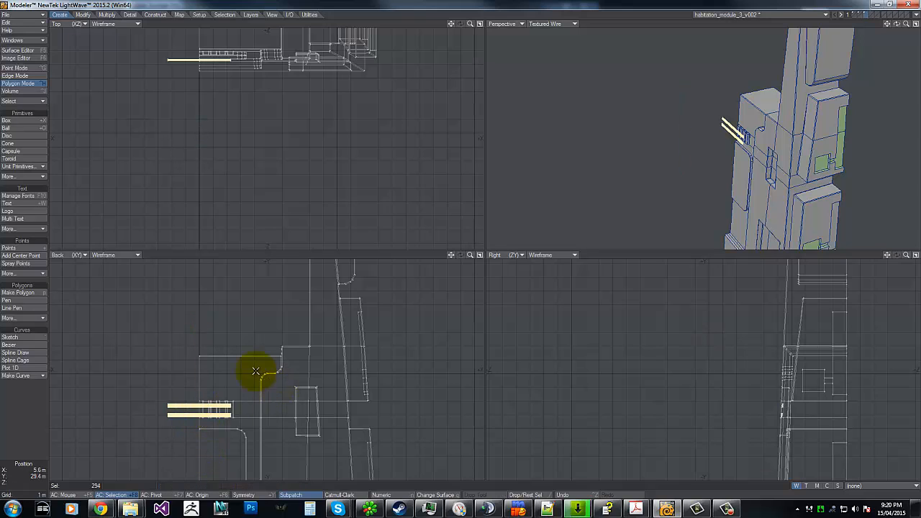
# - Select the rail polygons overhanging the negative-X side of the centre line and delete them
pyautogui.click(165, 371)
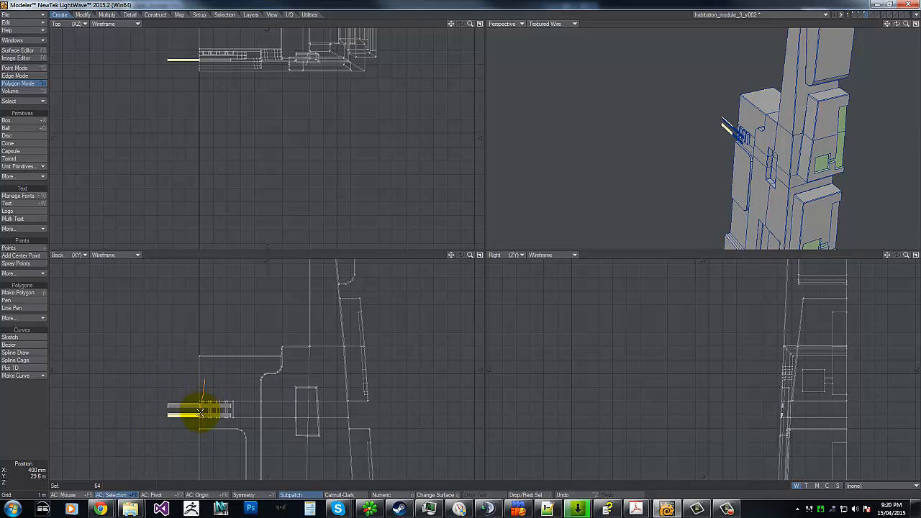
pyautogui.moveTo(200, 412)
pyautogui.keyDown('shift'); pyautogui.mouseDown(button='right')
pyautogui.moveTo(117, 367)
pyautogui.moveTo(194, 322)
pyautogui.mouseUp(button='right'); pyautogui.keyUp('shift')
pyautogui.press('Delete')
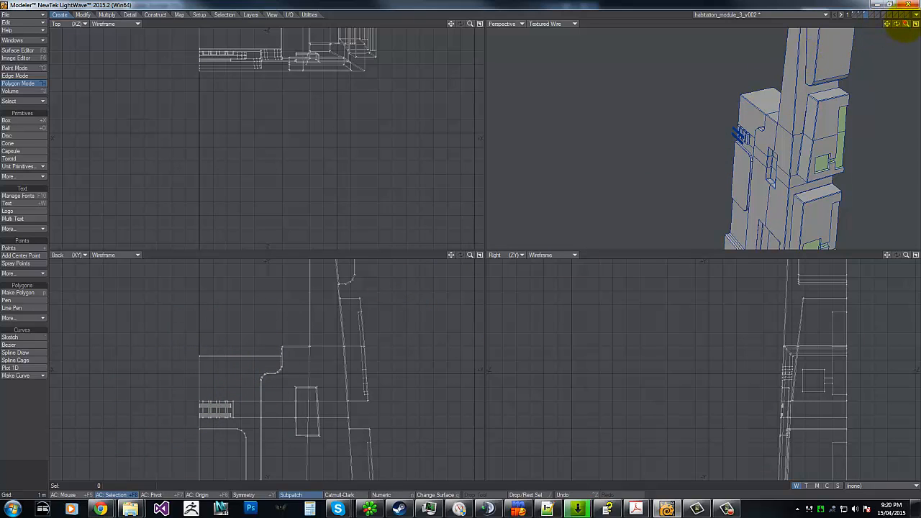
# - Examine the cut quarter section and the small front recess for misplaced points
pyautogui.moveTo(905, 24); pyautogui.dragTo(461, 244)
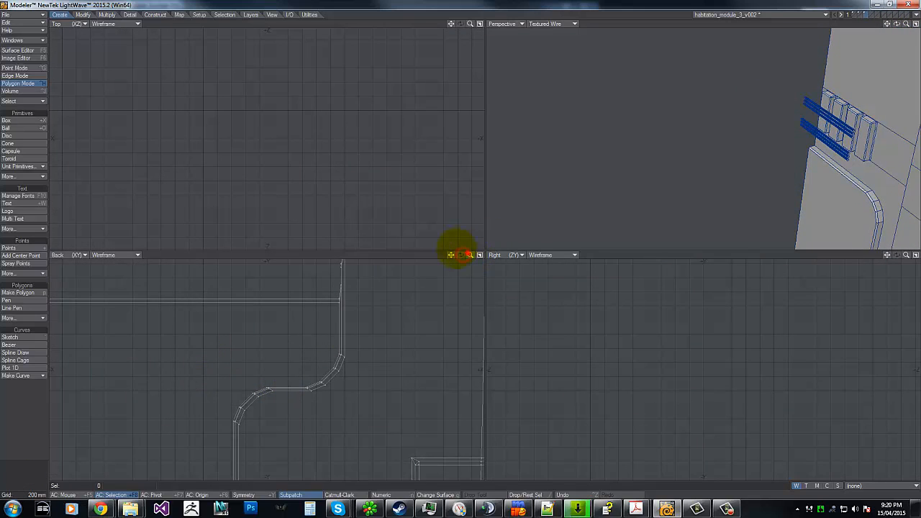
pyautogui.moveTo(467, 255); pyautogui.dragTo(462, 247)
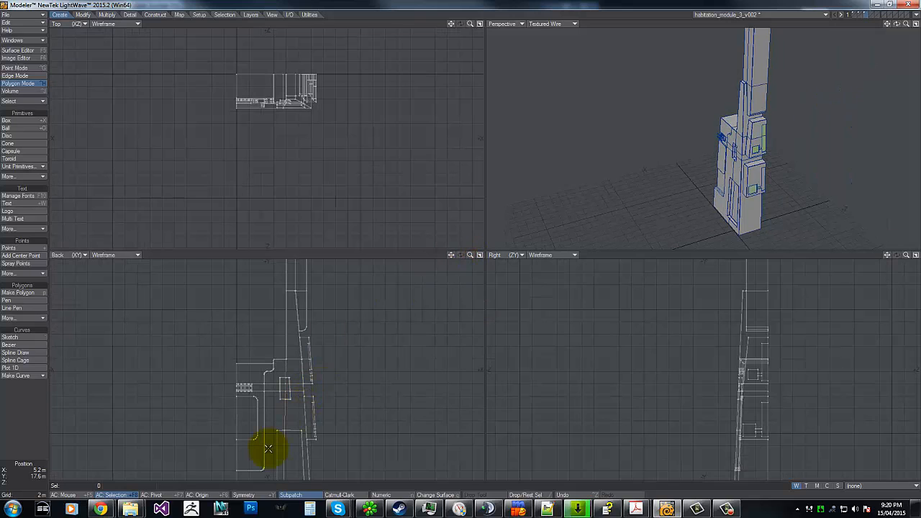
pyautogui.press('g')
pyautogui.press('g')
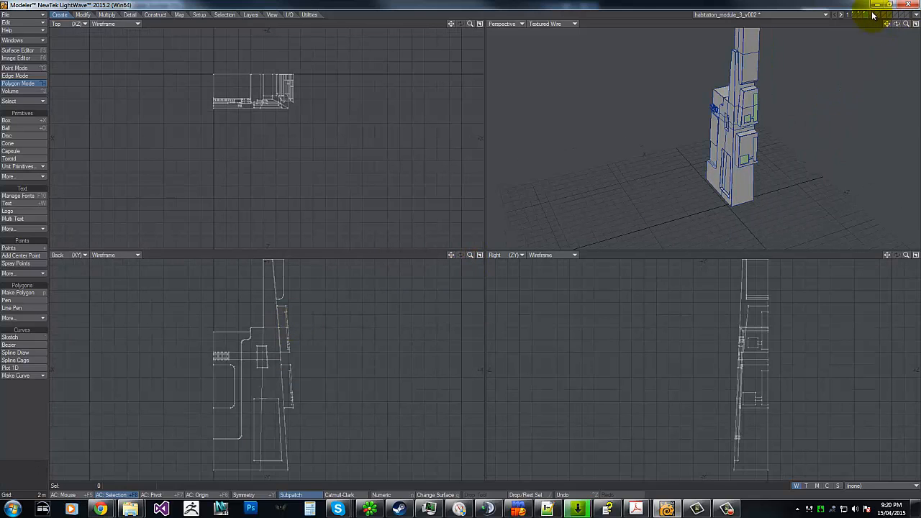
pyautogui.moveTo(907, 26); pyautogui.dragTo(455, 244)
pyautogui.press('g')
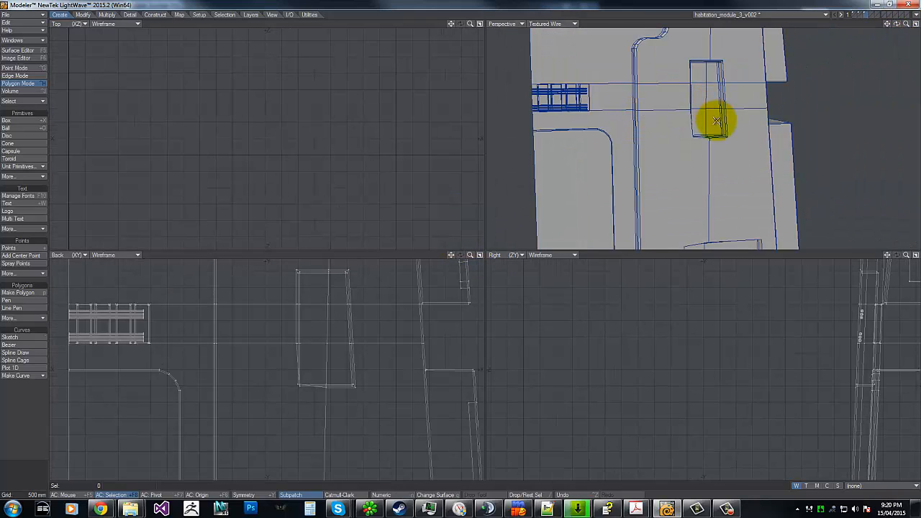
pyautogui.press('g')
pyautogui.press('g')
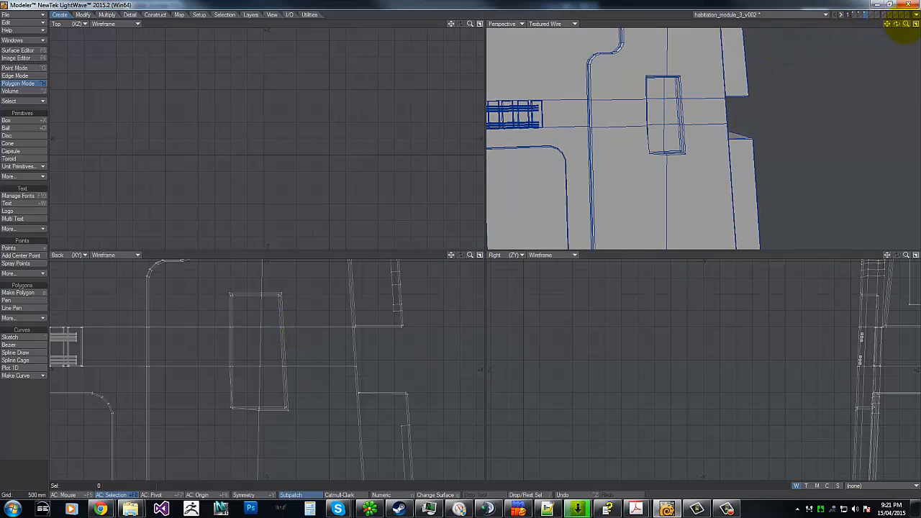
pyautogui.moveTo(906, 24); pyautogui.dragTo(462, 237)
# - Try to move two points at the small recess's lower negative-X corner -80 mm in X and -80 mm in Y
pyautogui.click(699, 185)
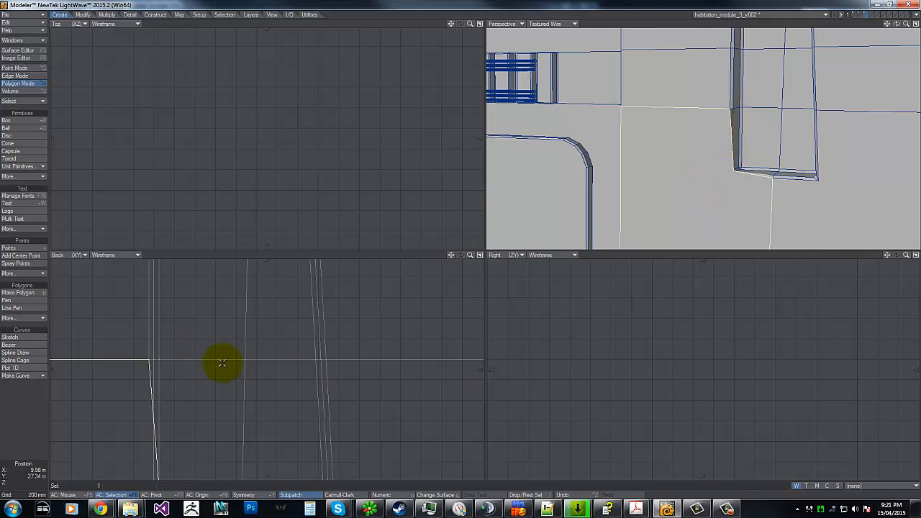
pyautogui.press('g')
pyautogui.hotkey('ctrl', 'g')
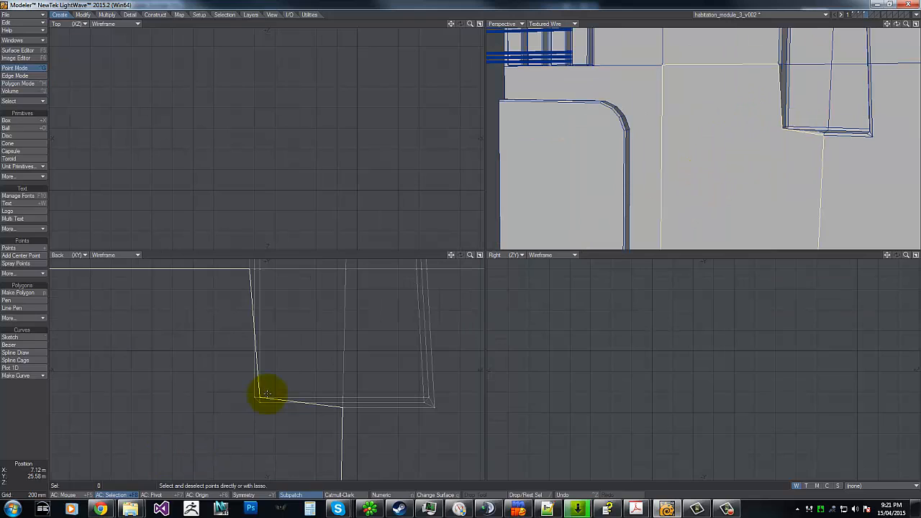
pyautogui.press('/')
pyautogui.press('t')
pyautogui.moveTo(261, 395); pyautogui.dragTo(252, 403)
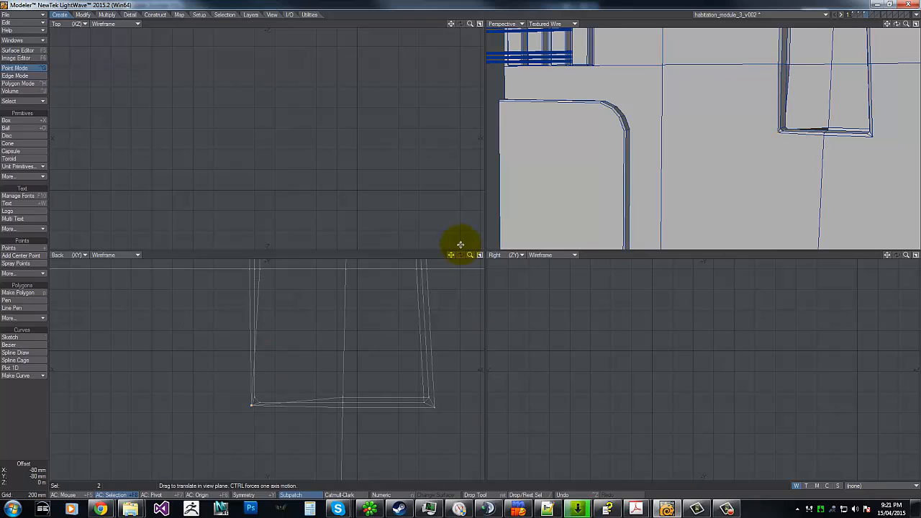
pyautogui.press('z')
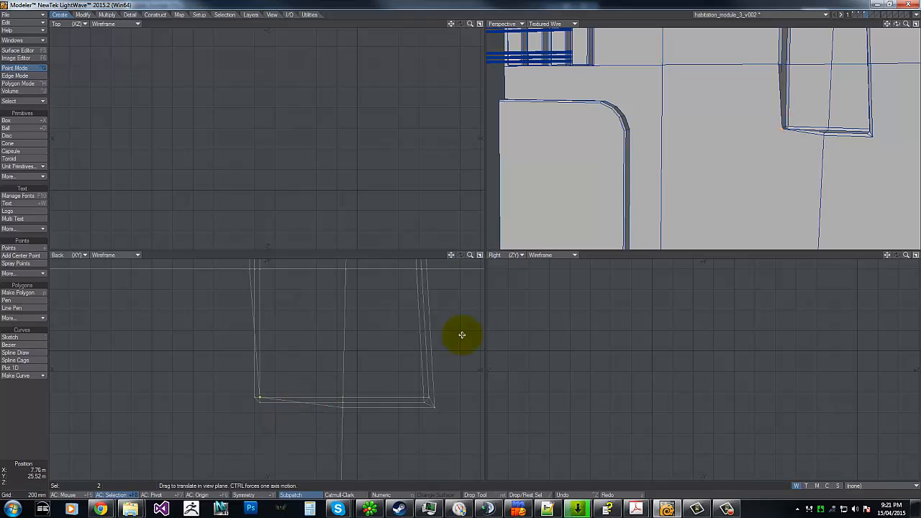
# - Select only the outer point at the small recess's lower negative-X corner and move it outward and down to straighten the recess outline
pyautogui.press('space')
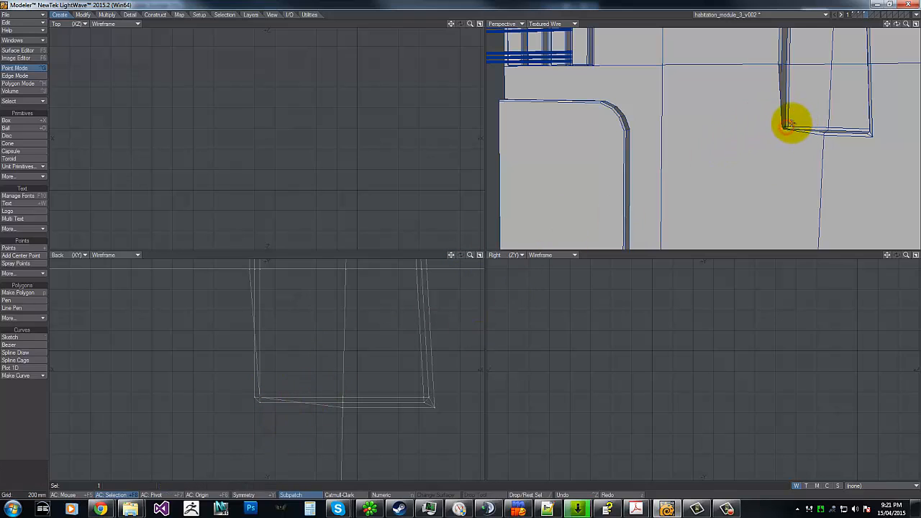
pyautogui.moveTo(256, 418); pyautogui.dragTo(253, 422)
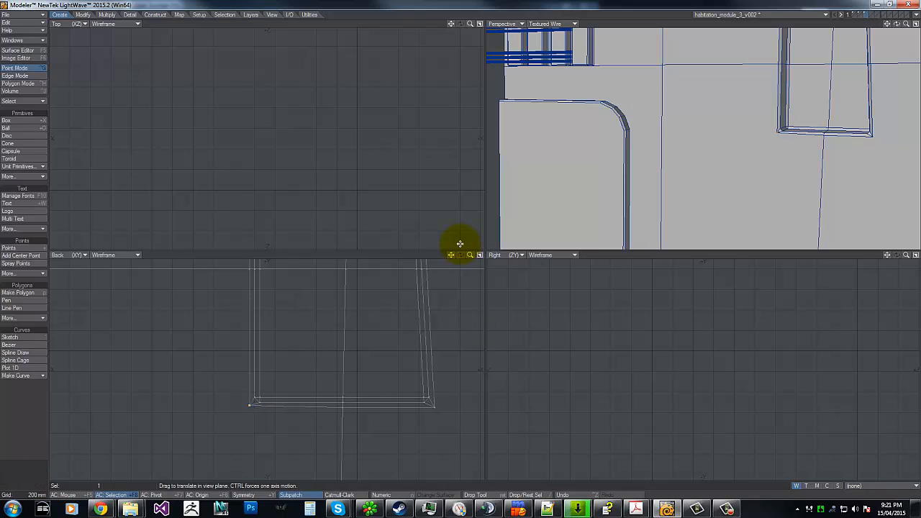
pyautogui.press('space')
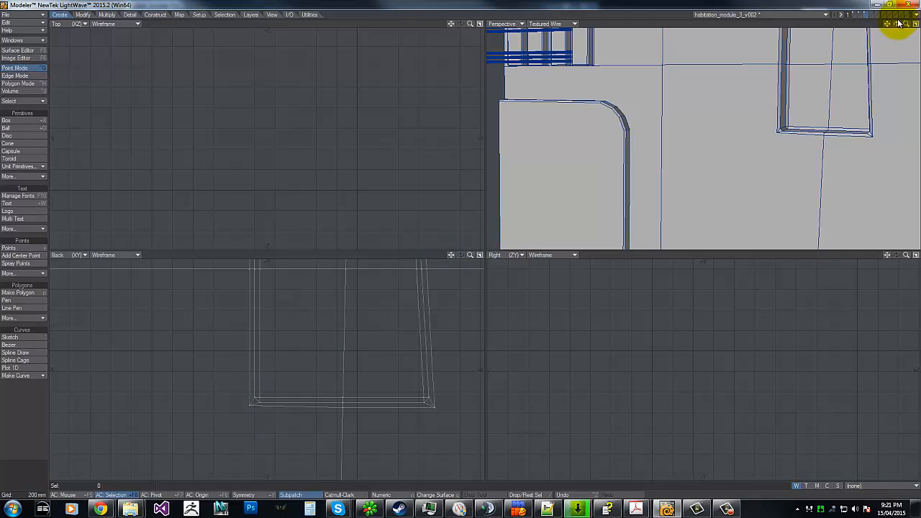
# - Move the outer point at the tall lower recess's upper negative-X corner -80 mm in X and 80 mm in Y
pyautogui.moveTo(897, 23); pyautogui.dragTo(461, 245)
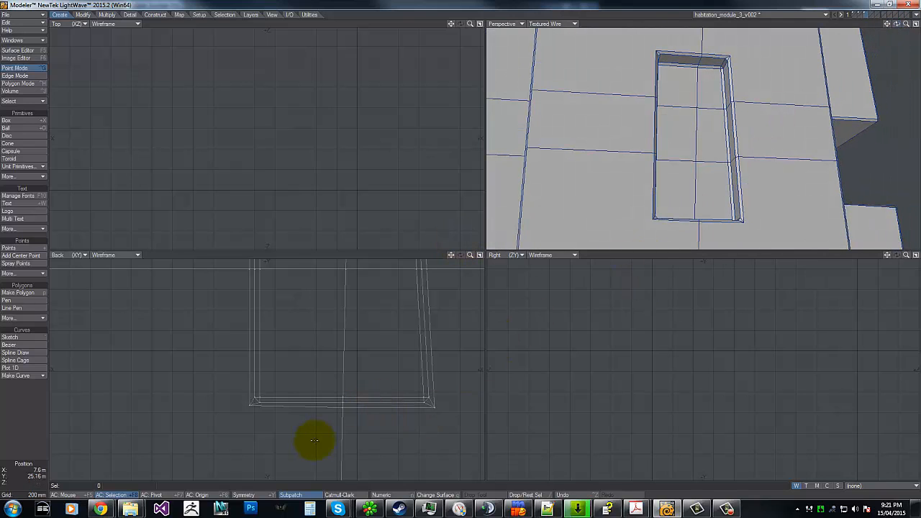
pyautogui.press('g')
pyautogui.press('g')
pyautogui.press('g')
pyautogui.press('g')
pyautogui.press('g')
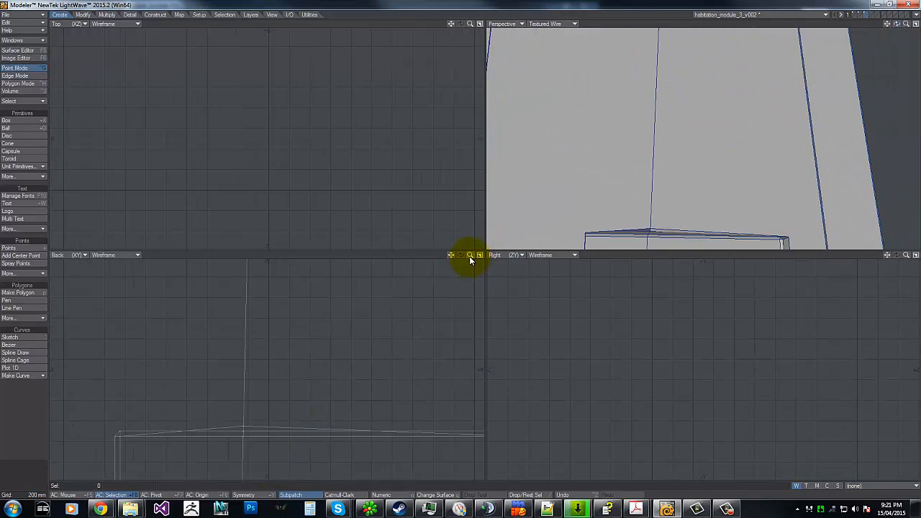
pyautogui.press('g')
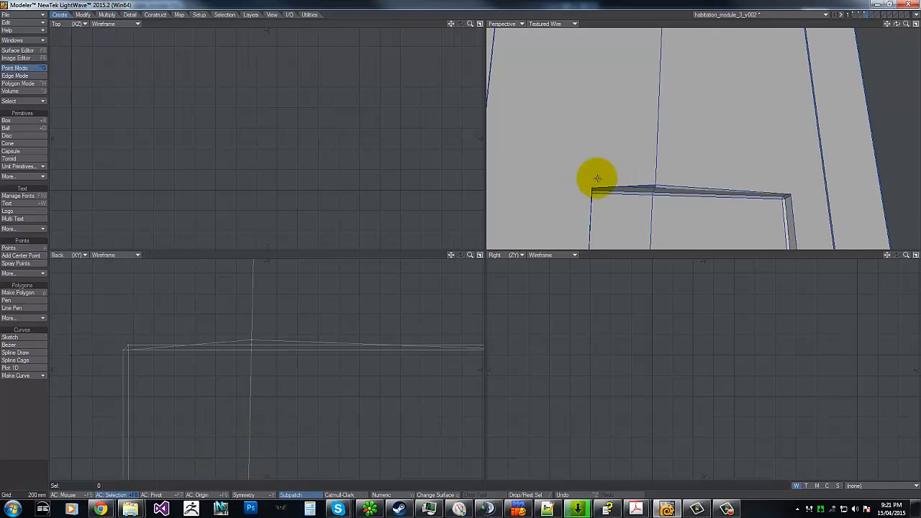
pyautogui.moveTo(898, 27); pyautogui.dragTo(456, 242)
pyautogui.press('g')
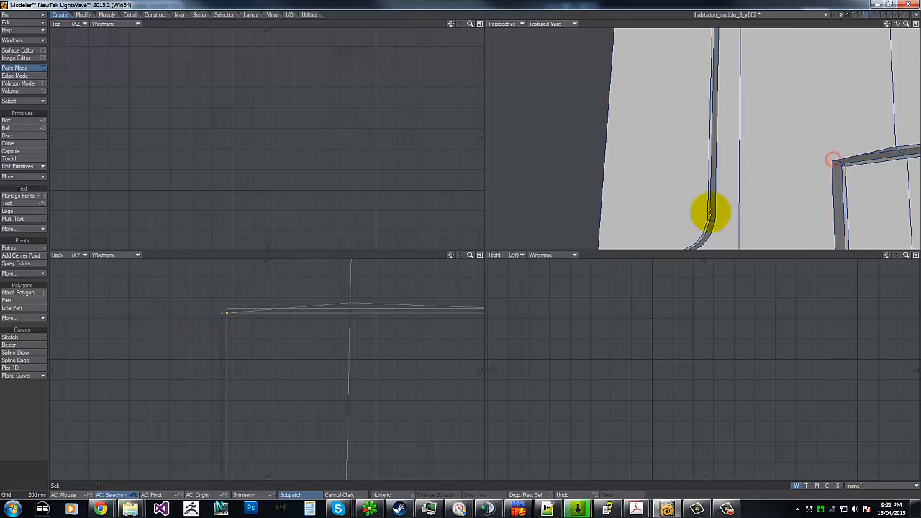
pyautogui.press('t')
pyautogui.moveTo(259, 372); pyautogui.dragTo(256, 371)
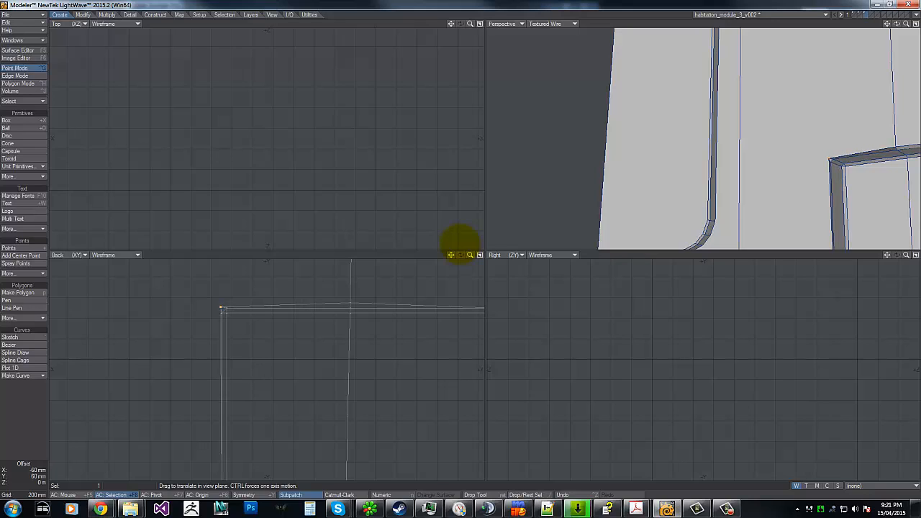
pyautogui.moveTo(461, 245); pyautogui.dragTo(458, 247)
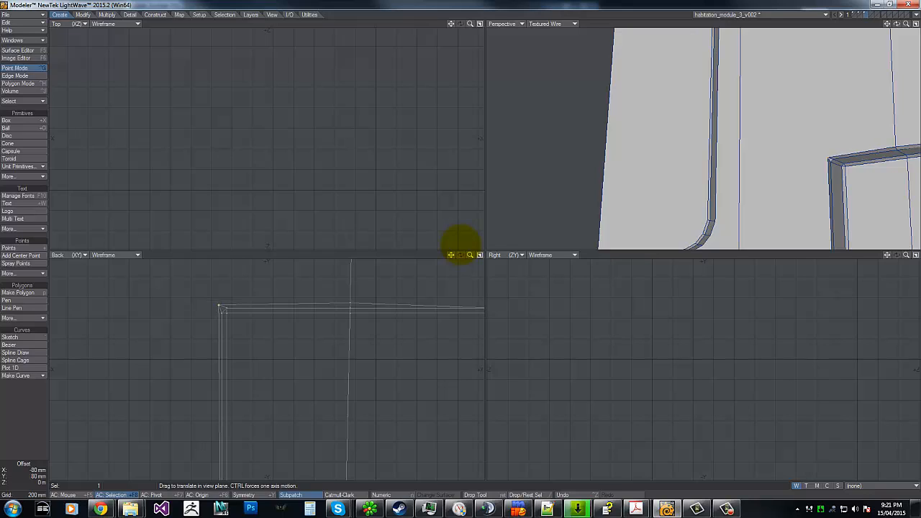
pyautogui.press('Return')
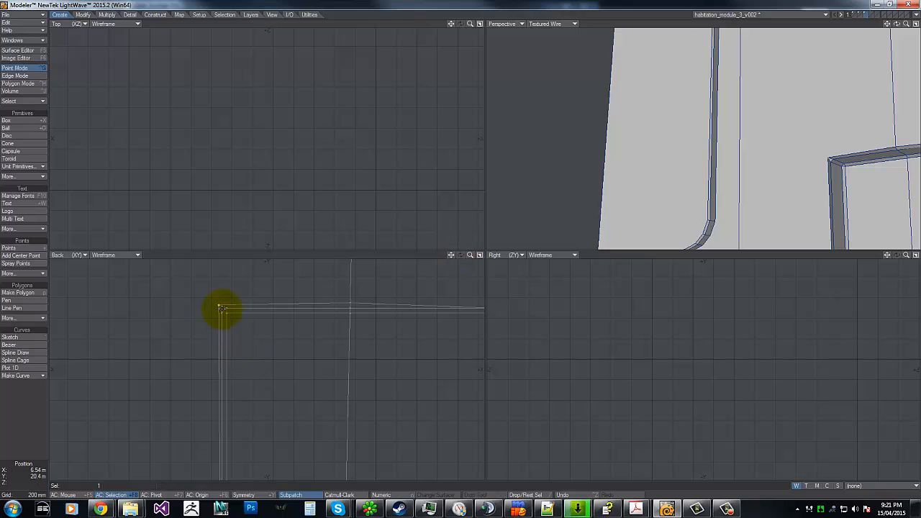
# - Move the outer point at the tall recess's upper positive-X corner outward in X and about 100 mm up in the Back view
pyautogui.press('g')
pyautogui.press('g')
pyautogui.press('g')
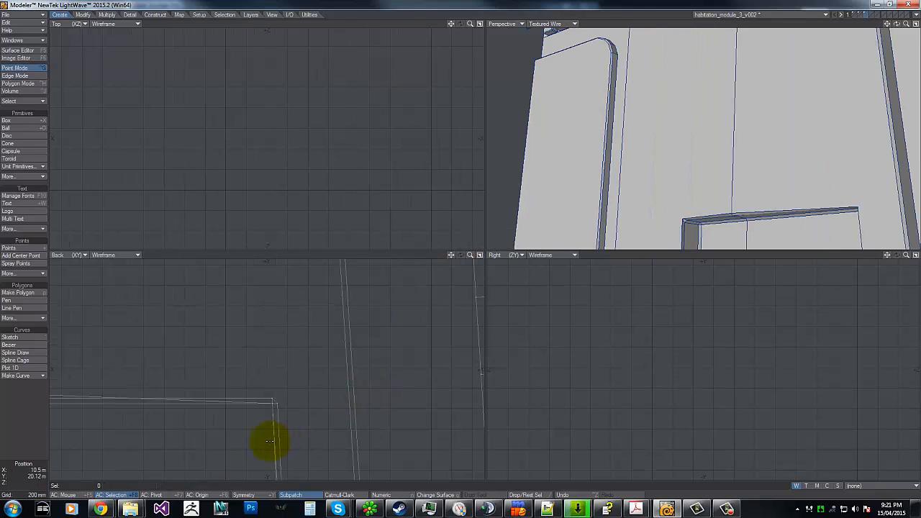
pyautogui.press('g')
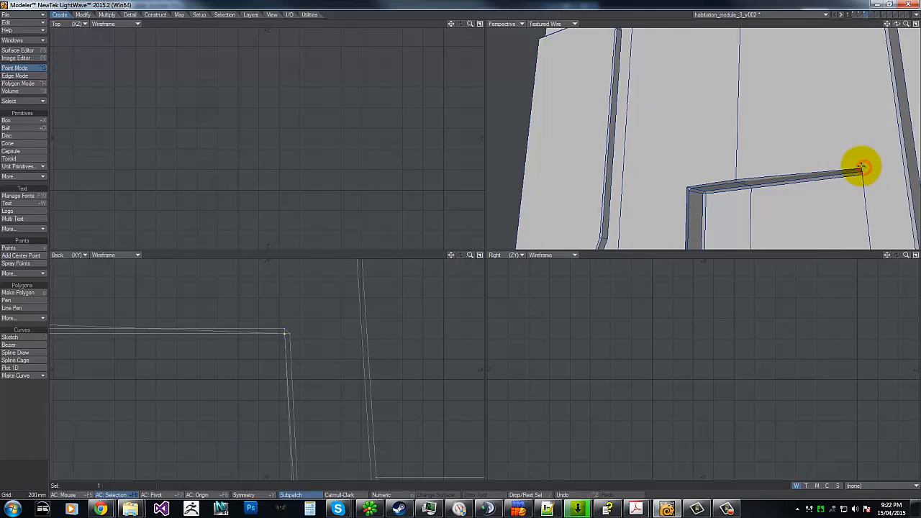
pyautogui.click(861, 167)
pyautogui.press('t')
pyautogui.moveTo(319, 361); pyautogui.dragTo(459, 238)
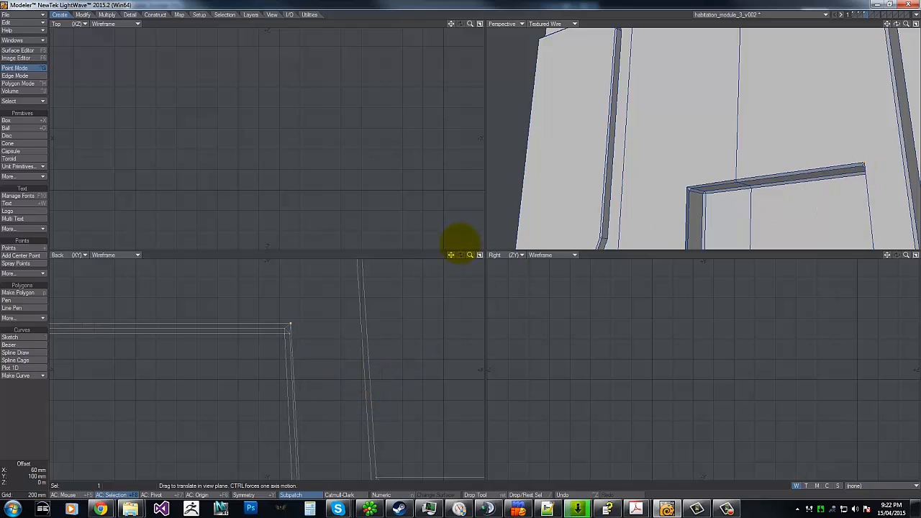
pyautogui.press('space')
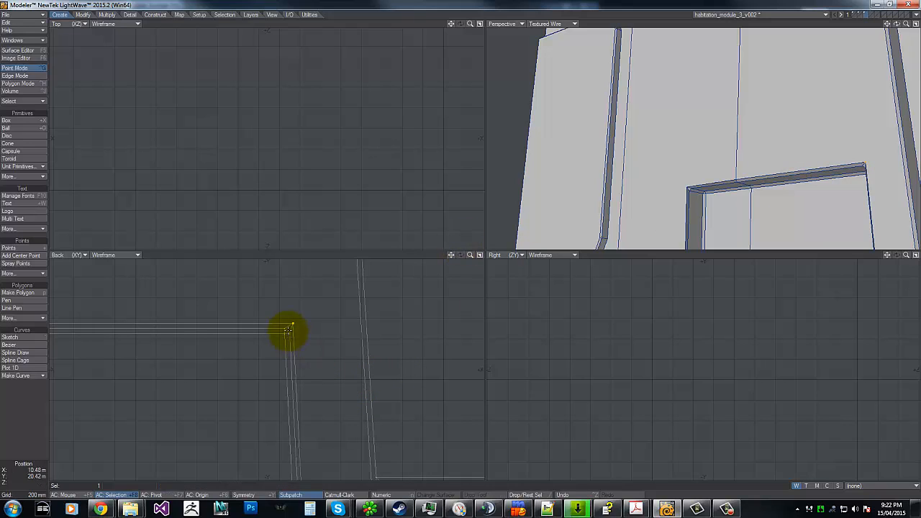
# - Move the outer point at the tall recess's lower negative-X corner outward and down to line up with the recess's outer edges
pyautogui.press('g')
pyautogui.press('g')
pyautogui.press('g')
pyautogui.press('g')
pyautogui.press('g')
pyautogui.press('g')
pyautogui.press('g')
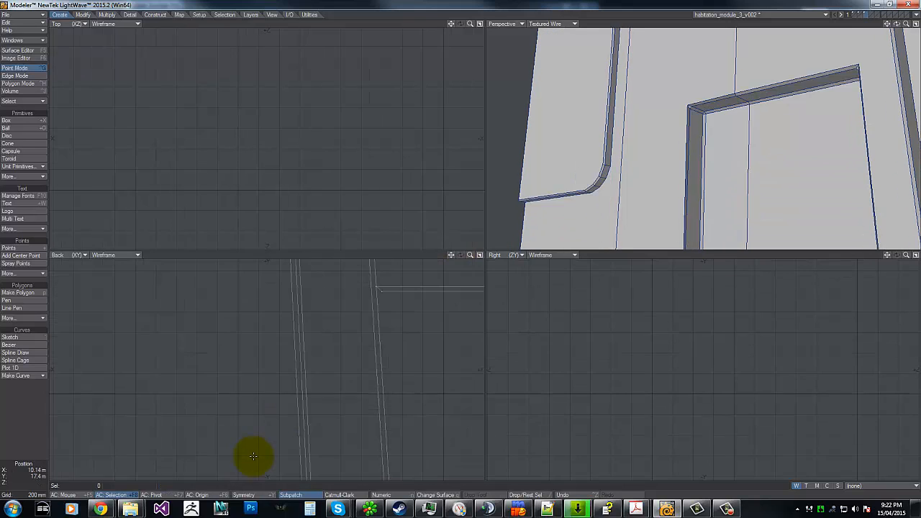
pyautogui.press('g')
pyautogui.press('g')
pyautogui.press('g')
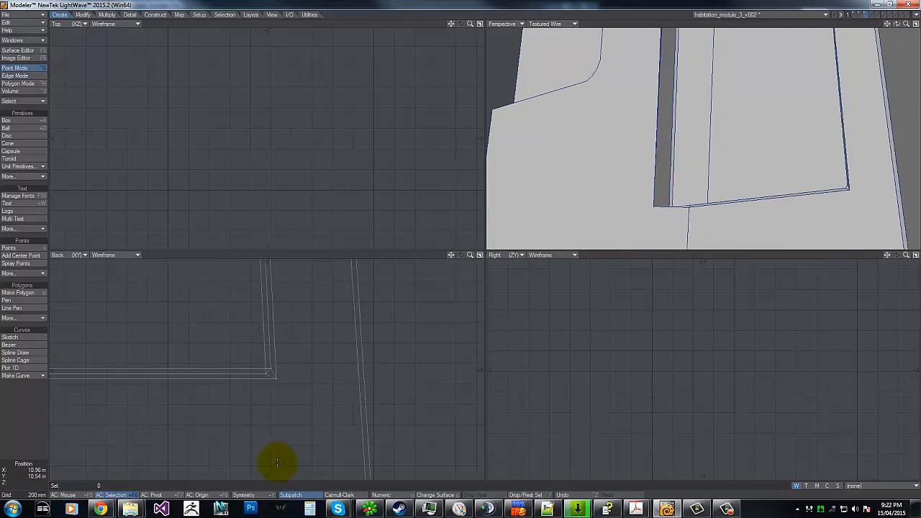
pyautogui.press('g')
pyautogui.press('g')
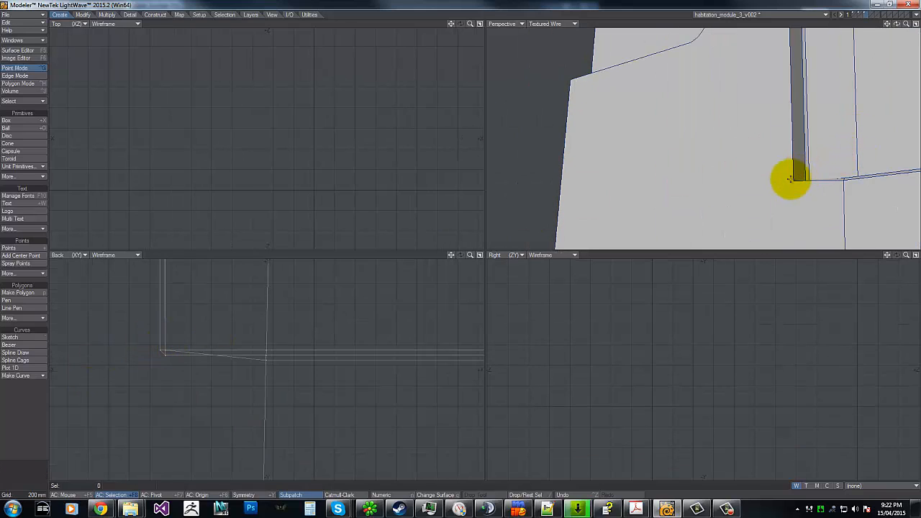
pyautogui.press('t')
pyautogui.moveTo(166, 405); pyautogui.dragTo(158, 411)
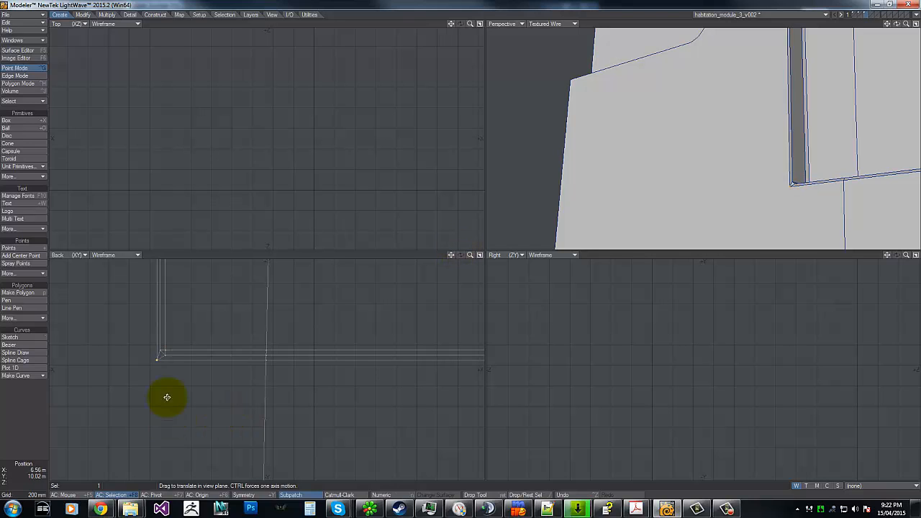
pyautogui.press('space')
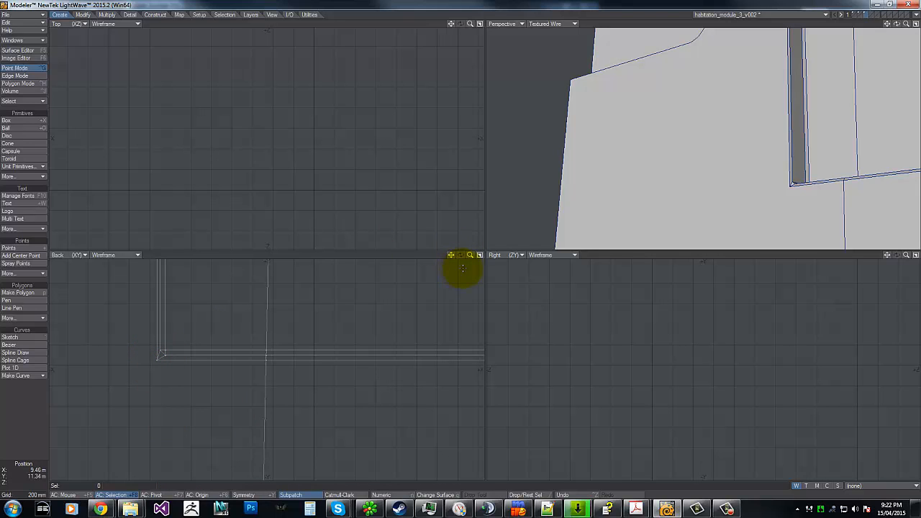
# - Examine the module's base, the tall recess and the underside of the projecting side block for misplaced points
pyautogui.scroll(-5, 462, 268)
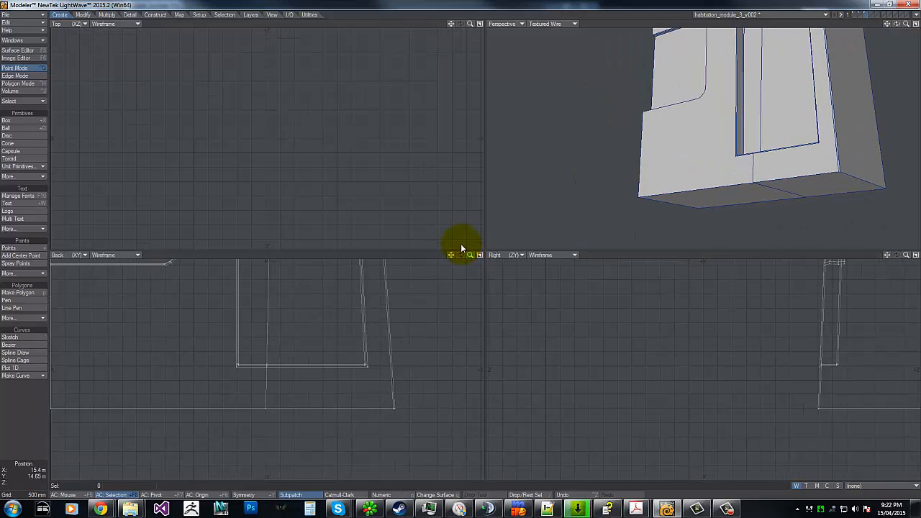
pyautogui.press('g')
pyautogui.press('g')
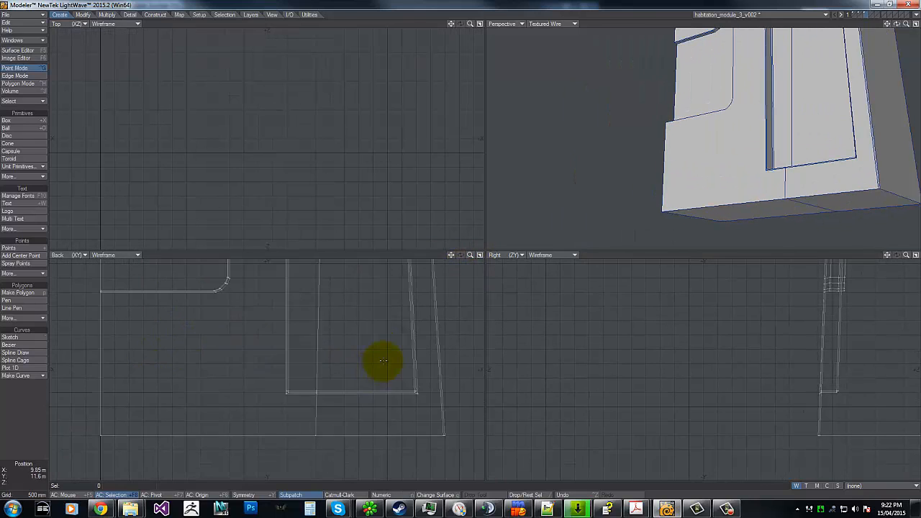
pyautogui.press('g')
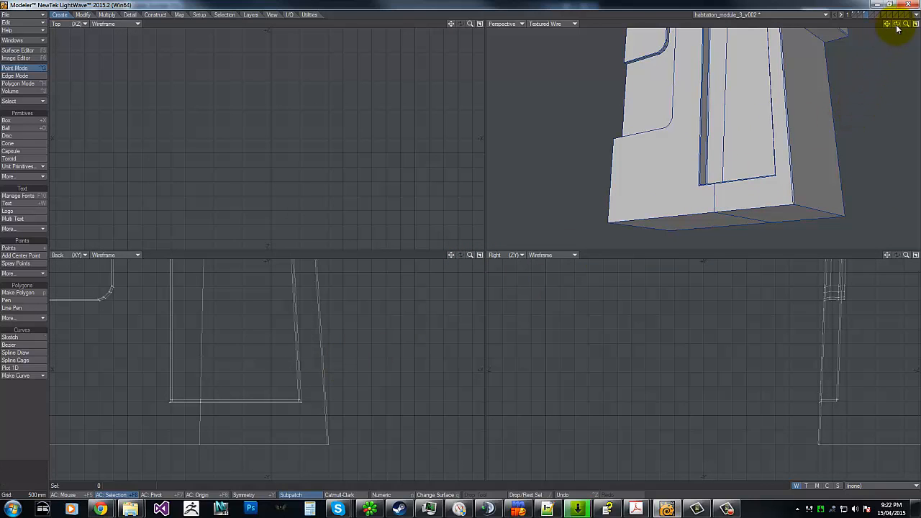
pyautogui.moveTo(897, 27); pyautogui.dragTo(461, 241)
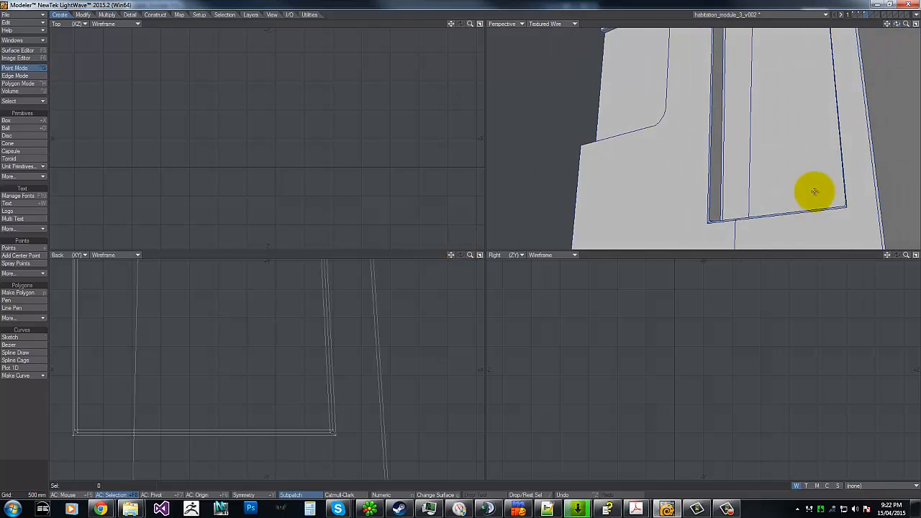
pyautogui.moveTo(814, 191); pyautogui.dragTo(670, 94)
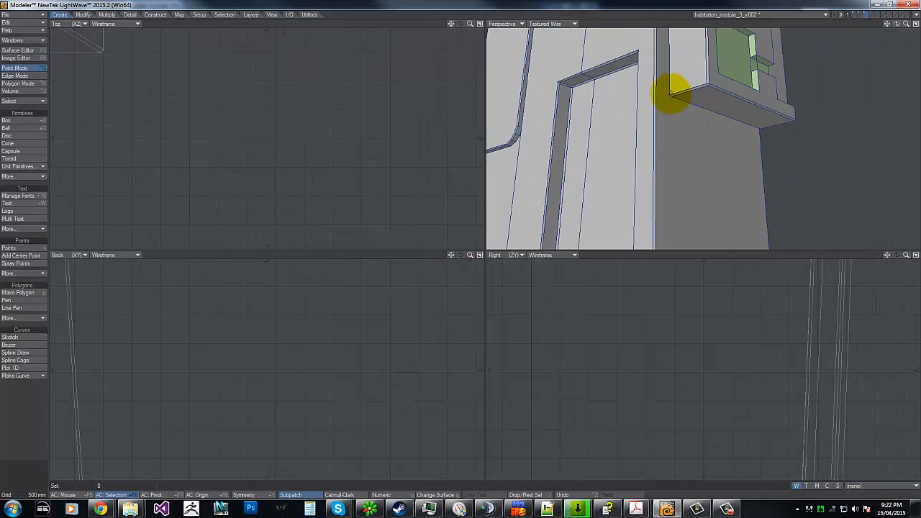
# - Select the narrow vertical edge polygons, check their vertex counts in the polygon statistics, and deselect the four-vertex polygons
pyautogui.moveTo(453, 246); pyautogui.dragTo(458, 241)
pyautogui.hotkey('ctrl', 'h')
pyautogui.click(545, 186)
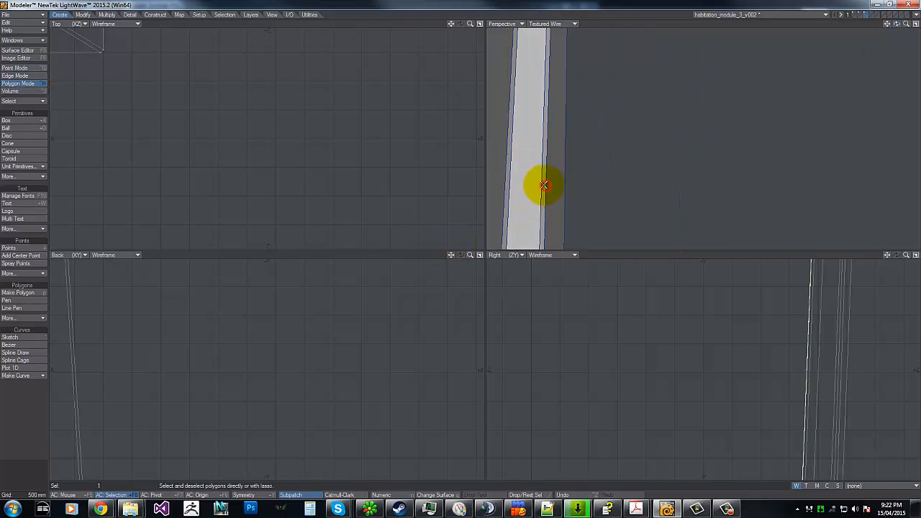
pyautogui.click(542, 139)
pyautogui.press('w')
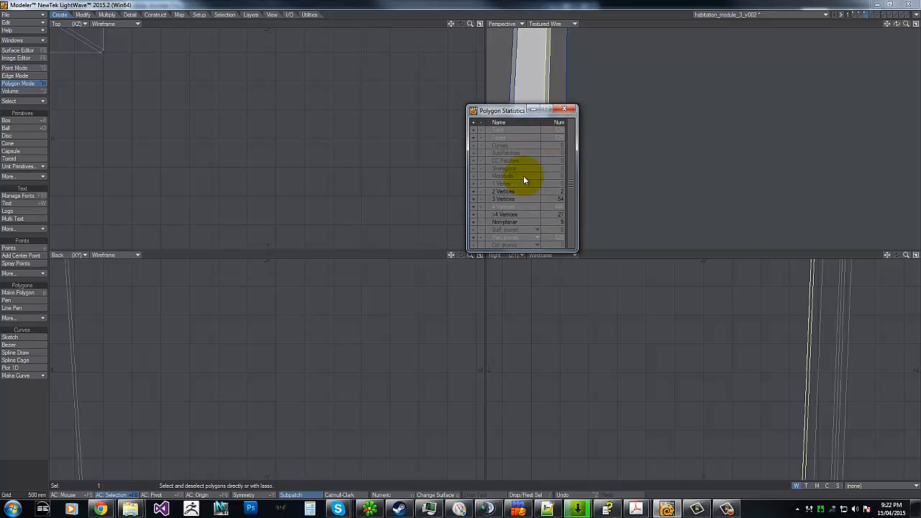
pyautogui.click(480, 207)
pyautogui.click(566, 110)
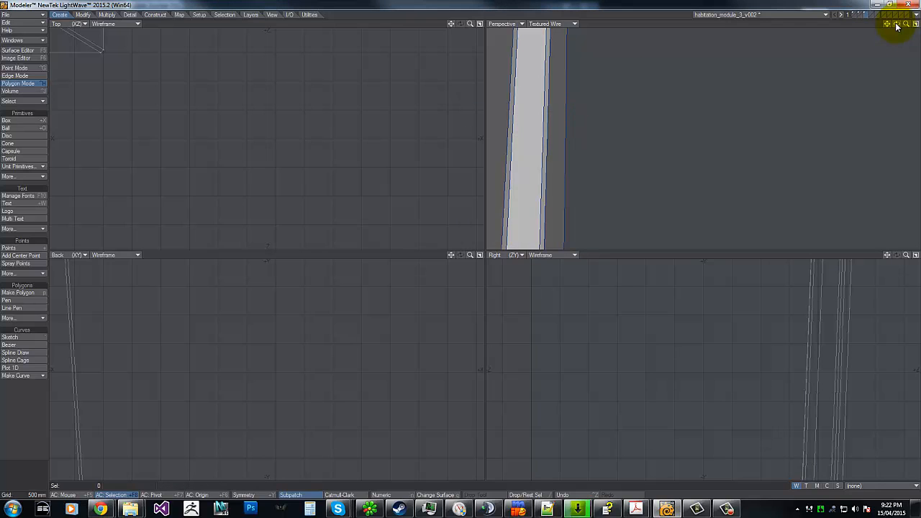
# - Examine the tall recess's upper edge and the projecting side block's underside, wall joint and top face for misplaced points
pyautogui.moveTo(896, 26); pyautogui.dragTo(274, 392)
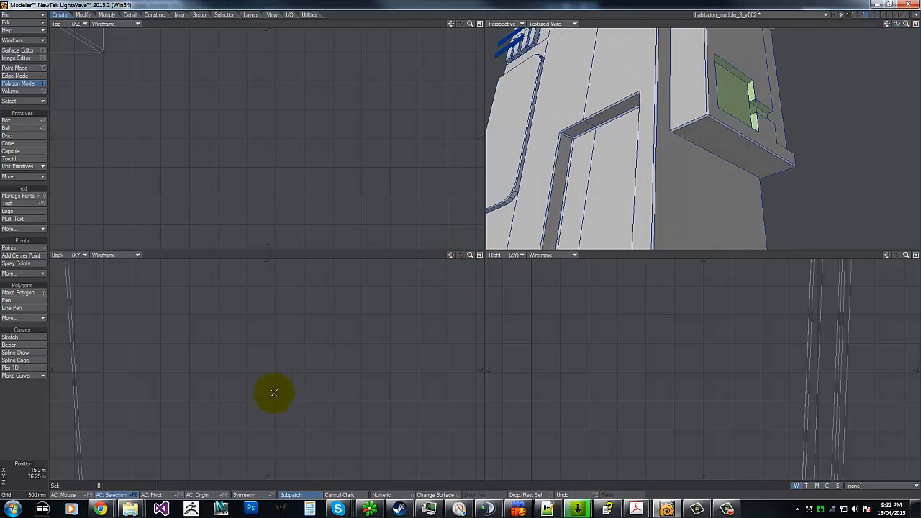
pyautogui.moveTo(89, 357); pyautogui.dragTo(297, 389)
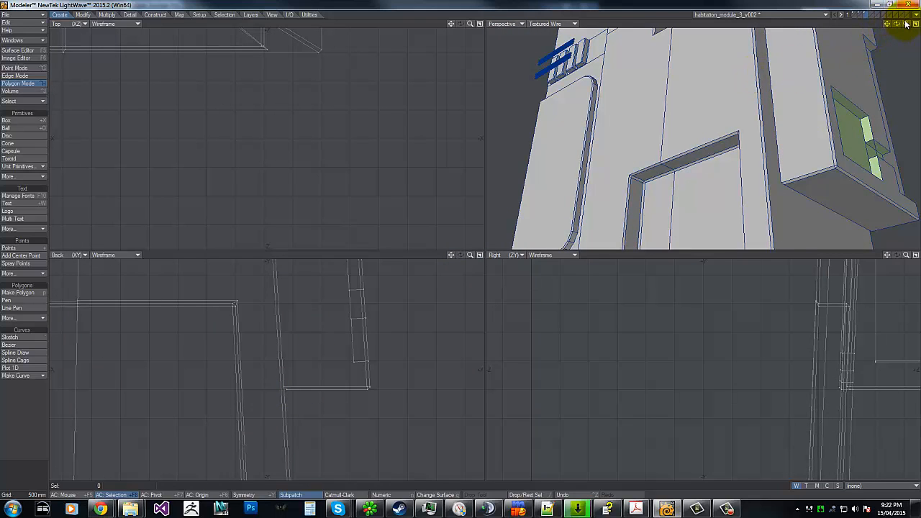
pyautogui.moveTo(906, 24); pyautogui.dragTo(284, 360)
pyautogui.moveTo(464, 251)
pyautogui.mouseDown()
pyautogui.moveTo(509, 233)
pyautogui.moveTo(423, 252)
pyautogui.moveTo(456, 247)
pyautogui.mouseUp()
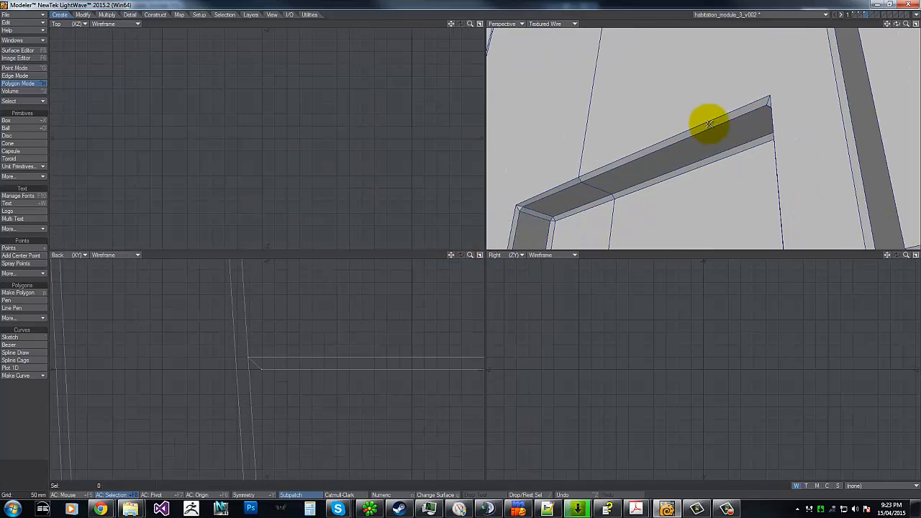
pyautogui.moveTo(905, 26); pyautogui.dragTo(458, 241)
pyautogui.press('g')
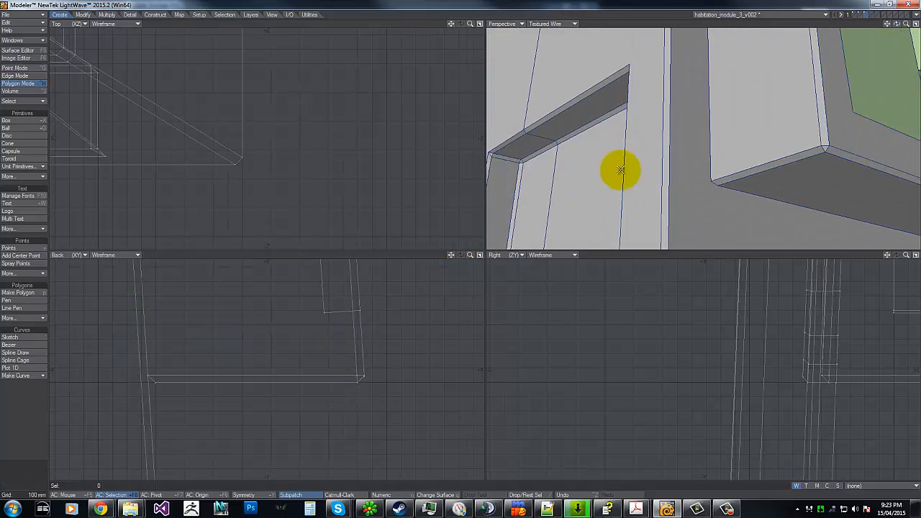
pyautogui.moveTo(907, 25); pyautogui.dragTo(474, 230)
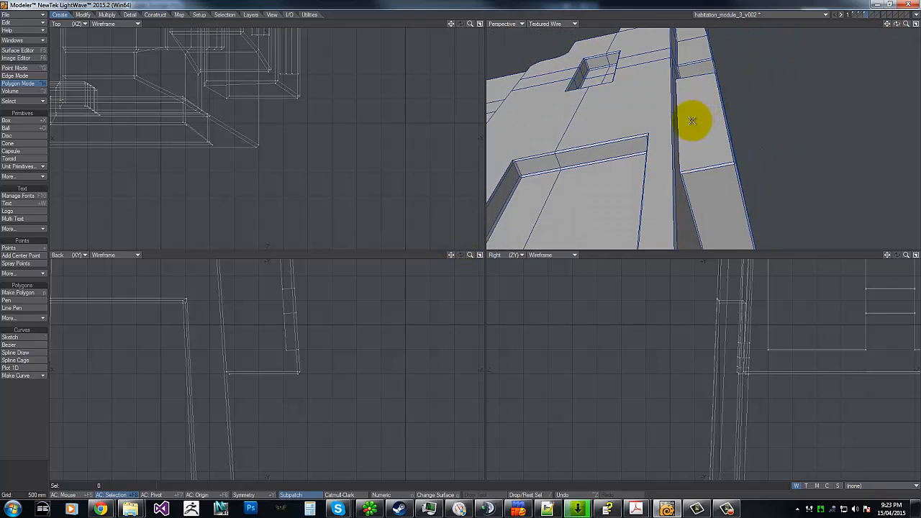
pyautogui.click(680, 150)
pyautogui.click(680, 149)
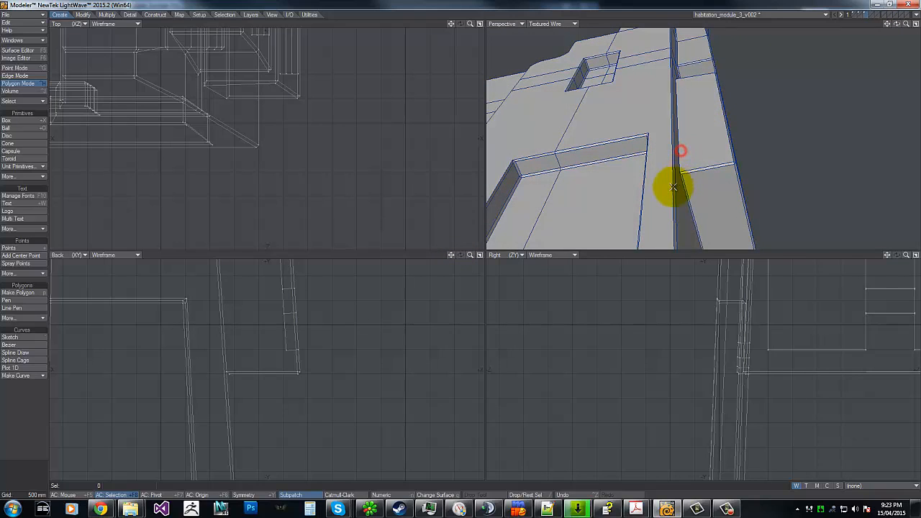
pyautogui.press('g')
pyautogui.press('g')
pyautogui.press('g')
pyautogui.press('g')
pyautogui.press('g')
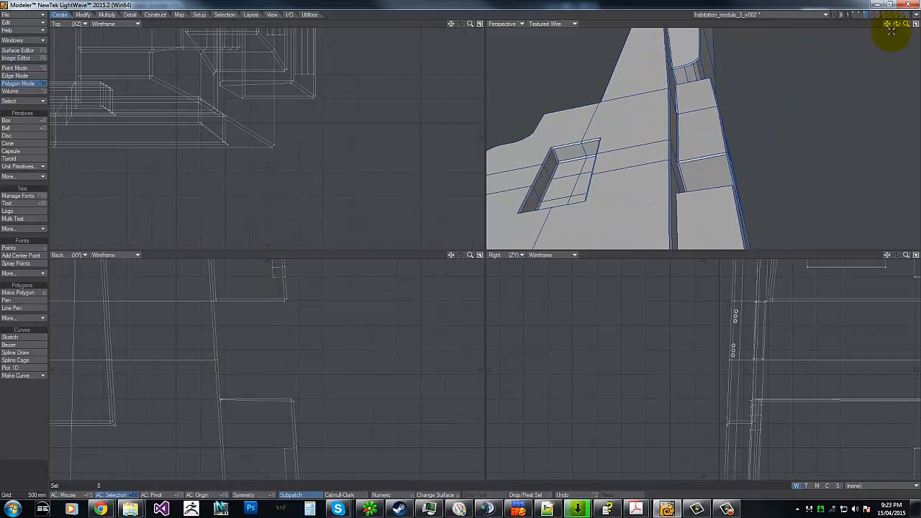
pyautogui.moveTo(897, 27); pyautogui.dragTo(461, 238)
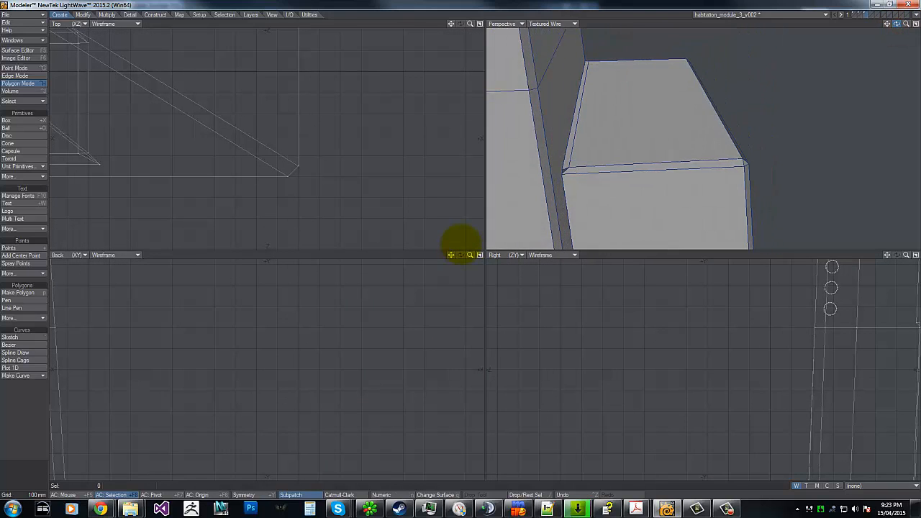
# - Try to weld the two close points at the inner front corner of the side block's top edge, and undo the weld
pyautogui.click(566, 167)
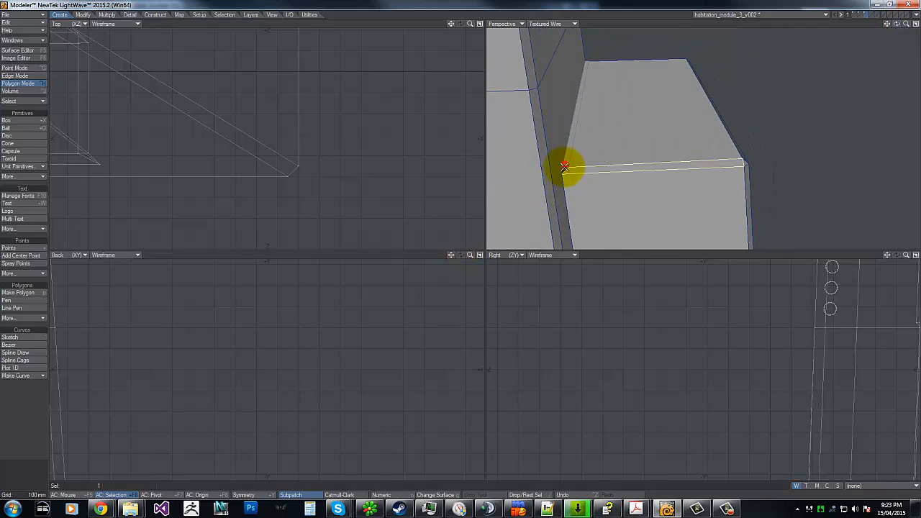
pyautogui.click(562, 171)
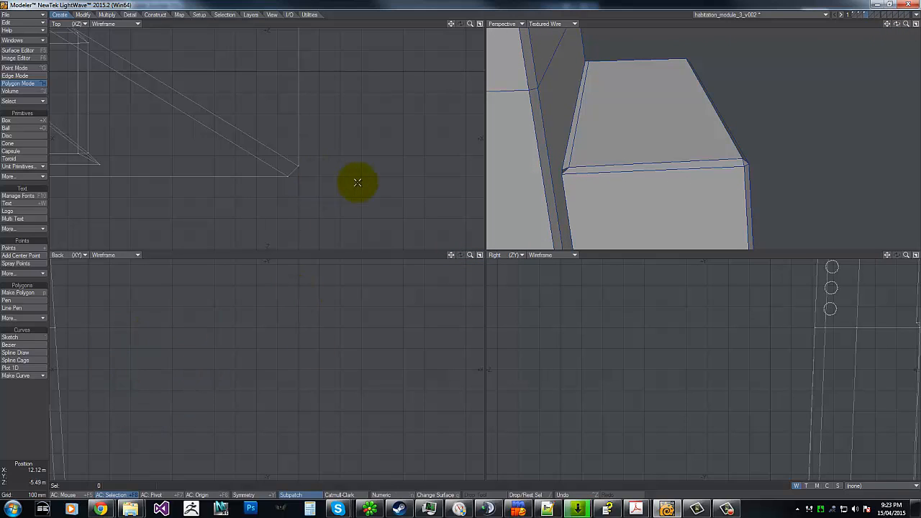
pyautogui.moveTo(451, 255)
pyautogui.mouseDown()
pyautogui.moveTo(477, 242)
pyautogui.moveTo(460, 244)
pyautogui.mouseUp()
pyautogui.press('g')
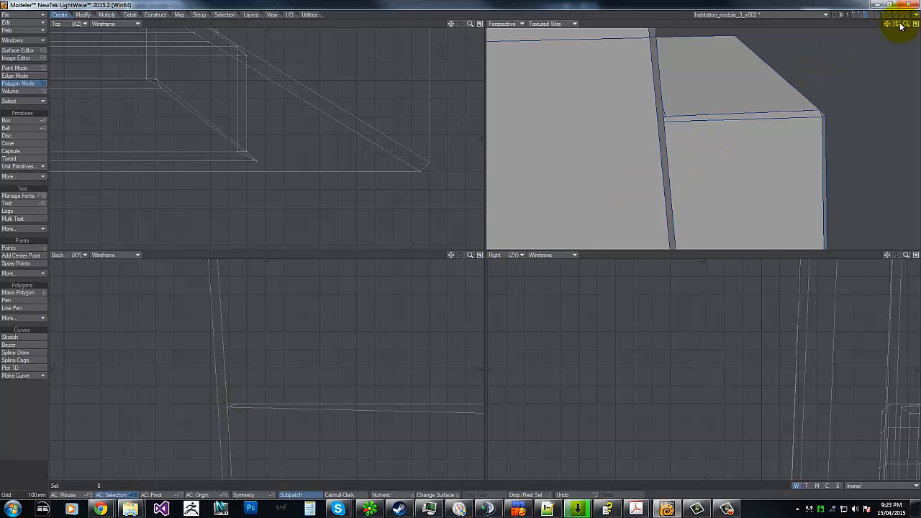
pyautogui.moveTo(897, 24); pyautogui.dragTo(460, 244)
pyautogui.hotkey('ctrl', 'g')
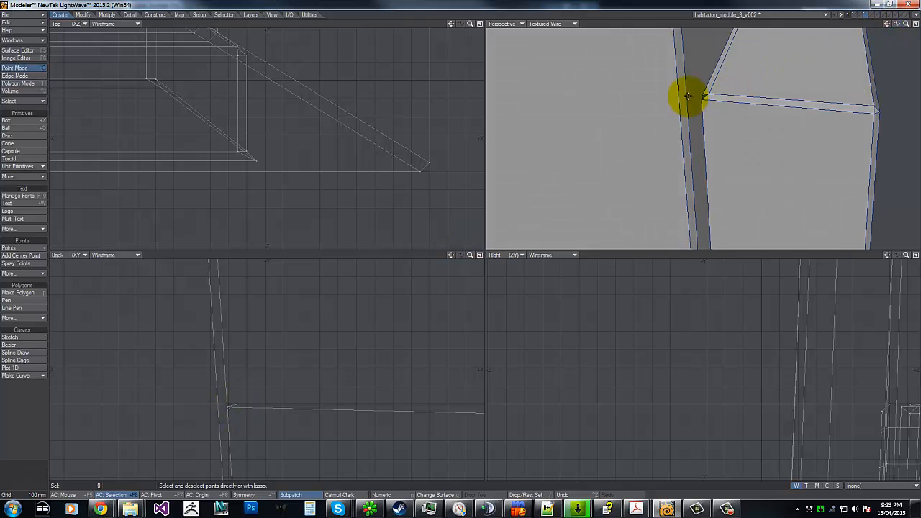
pyautogui.hotkey('ctrl', 'w')
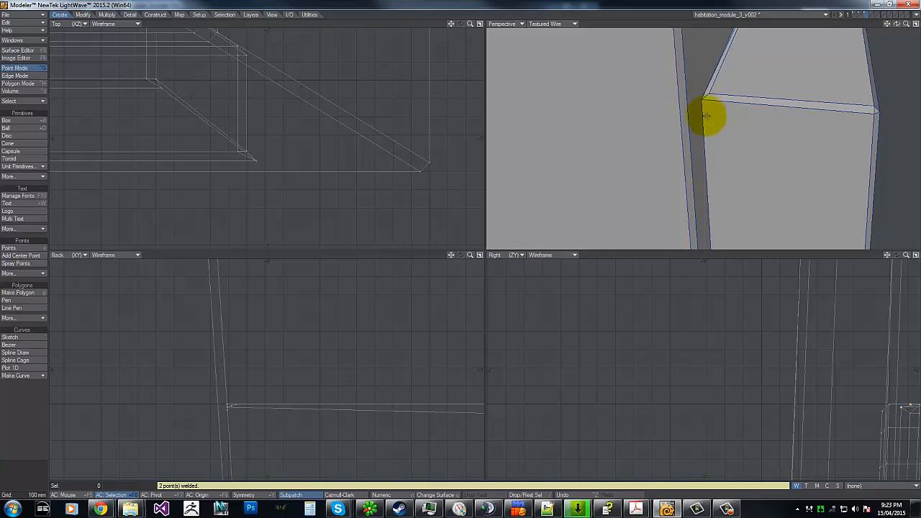
pyautogui.press('u')
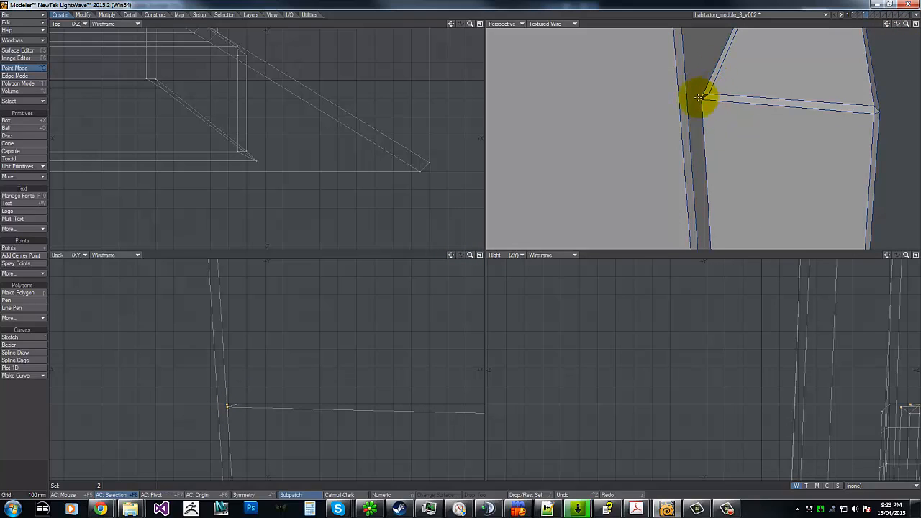
# - Inspect the overlapping points around the side block's inner top corner in the Back, Right and Perspective views
pyautogui.click(226, 406)
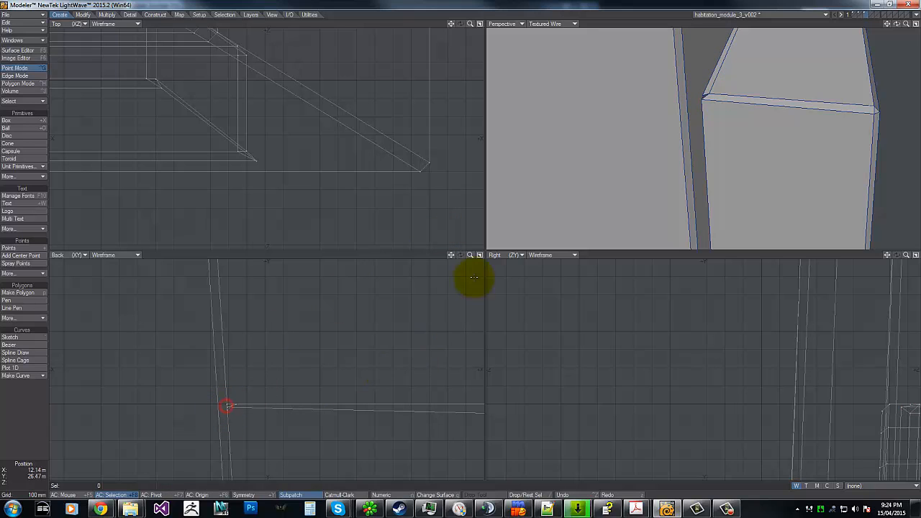
pyautogui.moveTo(471, 255); pyautogui.dragTo(363, 327)
pyautogui.moveTo(217, 418); pyautogui.dragTo(383, 268)
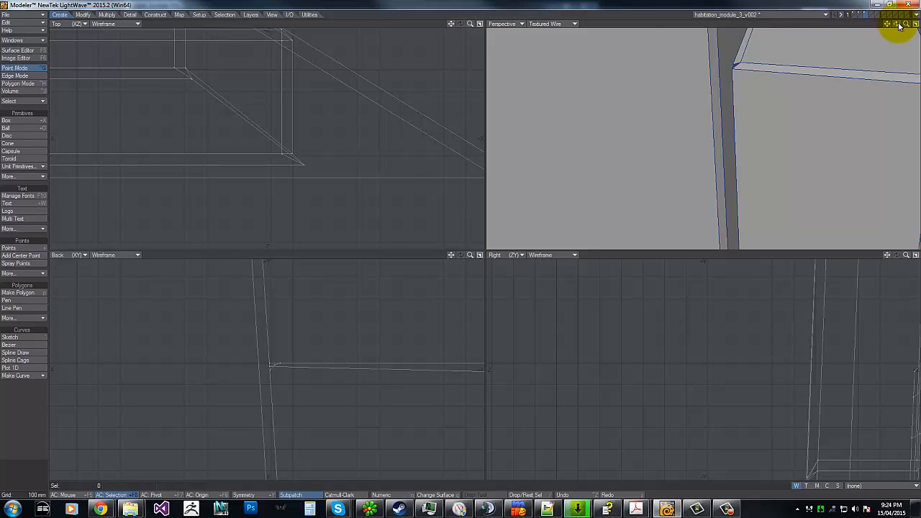
pyautogui.moveTo(897, 25); pyautogui.dragTo(461, 244)
pyautogui.moveTo(839, 459); pyautogui.dragTo(806, 475)
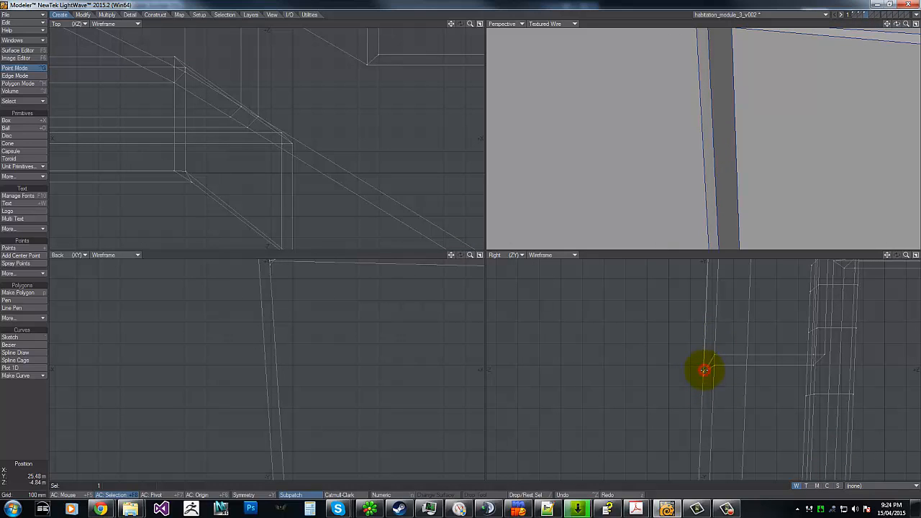
pyautogui.click(704, 370)
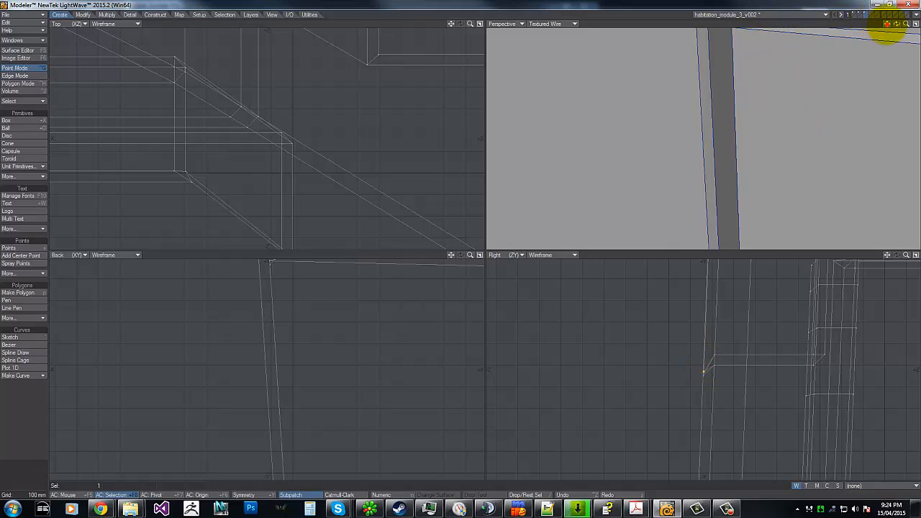
pyautogui.moveTo(887, 24); pyautogui.dragTo(458, 242)
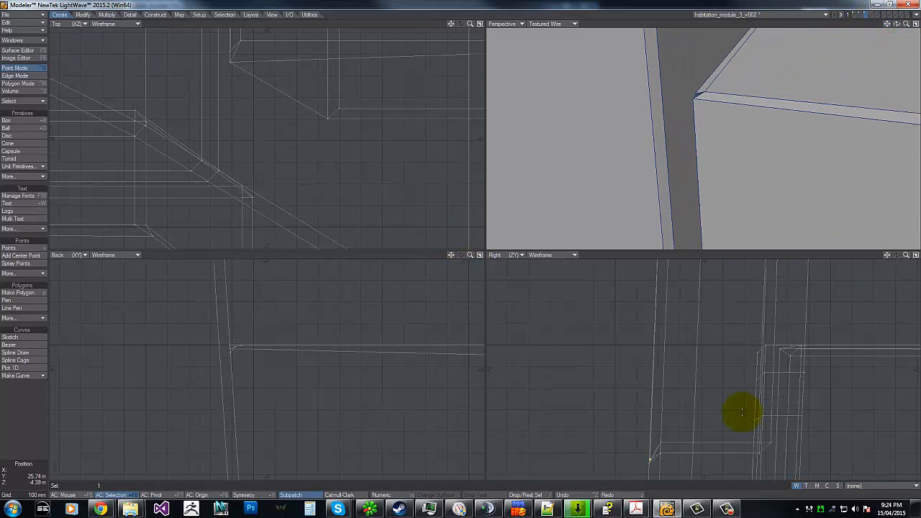
pyautogui.click(652, 461)
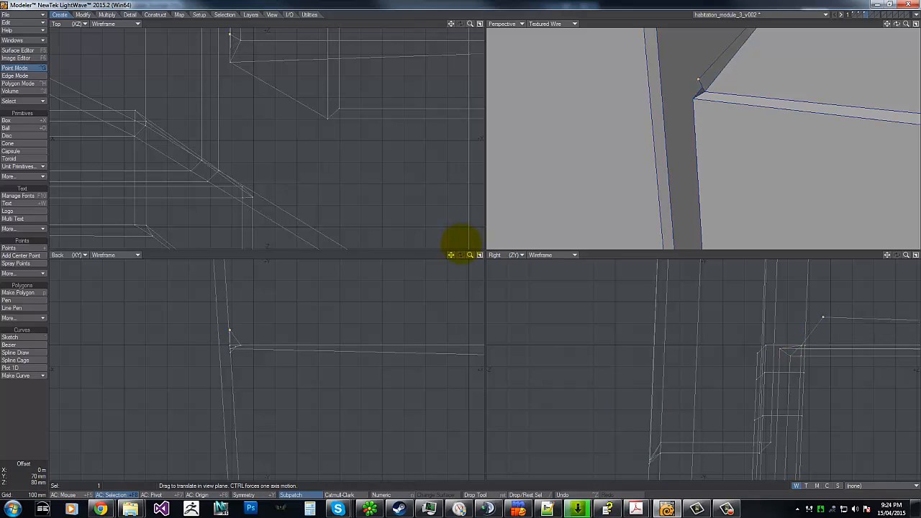
# - Pull the stray point at the side block's inner top corner clear of the mesh and weld it to the adjacent corner point
pyautogui.moveTo(777, 352); pyautogui.dragTo(781, 354)
pyautogui.moveTo(459, 246)
pyautogui.mouseDown()
pyautogui.moveTo(483, 244)
pyautogui.moveTo(459, 240)
pyautogui.mouseUp()
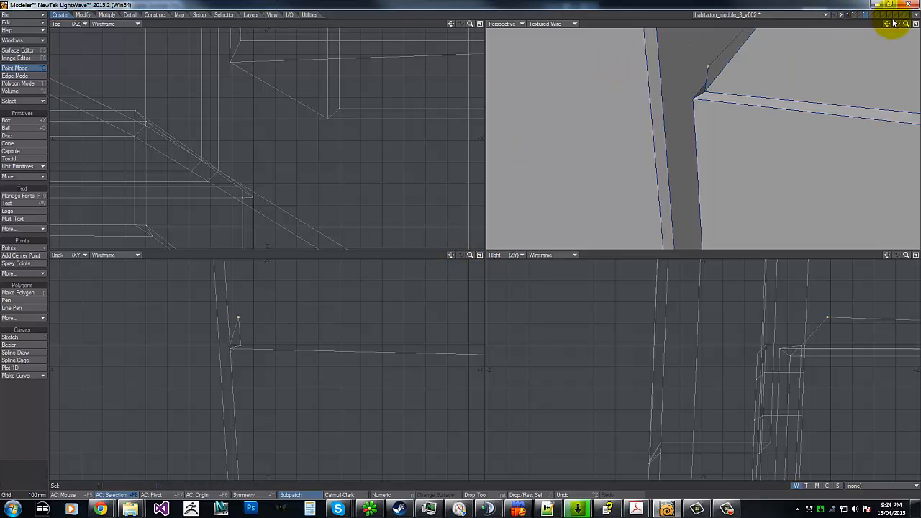
pyautogui.moveTo(896, 23); pyautogui.dragTo(676, 93)
pyautogui.hotkey('ctrl', 'w')
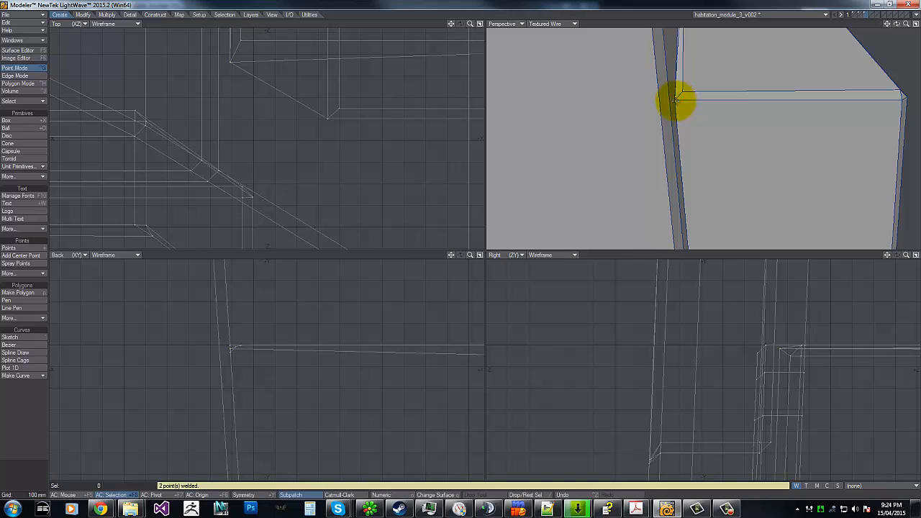
# - Weld the two pairs of doubled points where the side block's inner top edge meets the centre cut
pyautogui.press('g')
pyautogui.press('g')
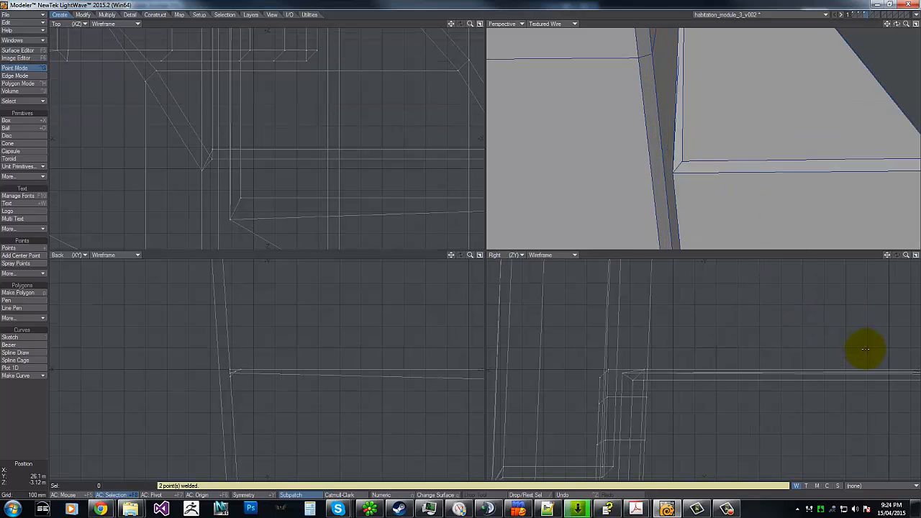
pyautogui.click(677, 130)
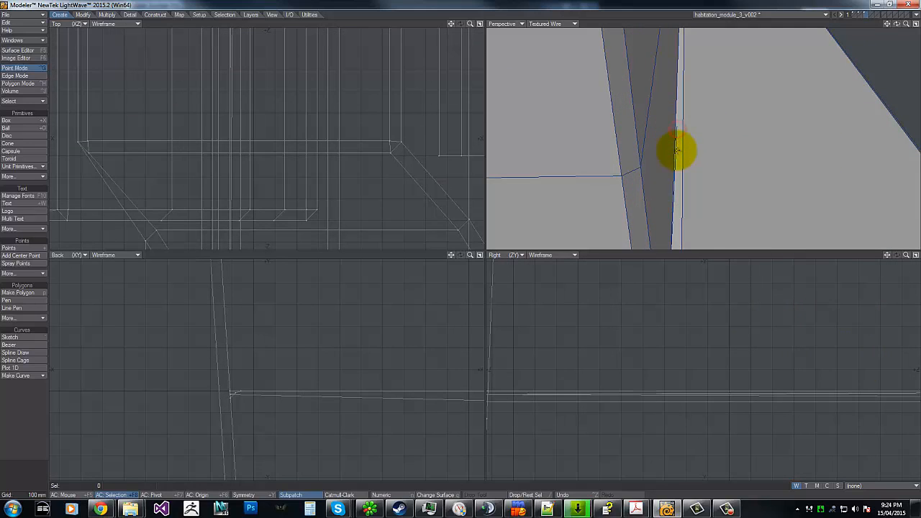
pyautogui.press('g')
pyautogui.press('g')
pyautogui.press('g')
pyautogui.press('g')
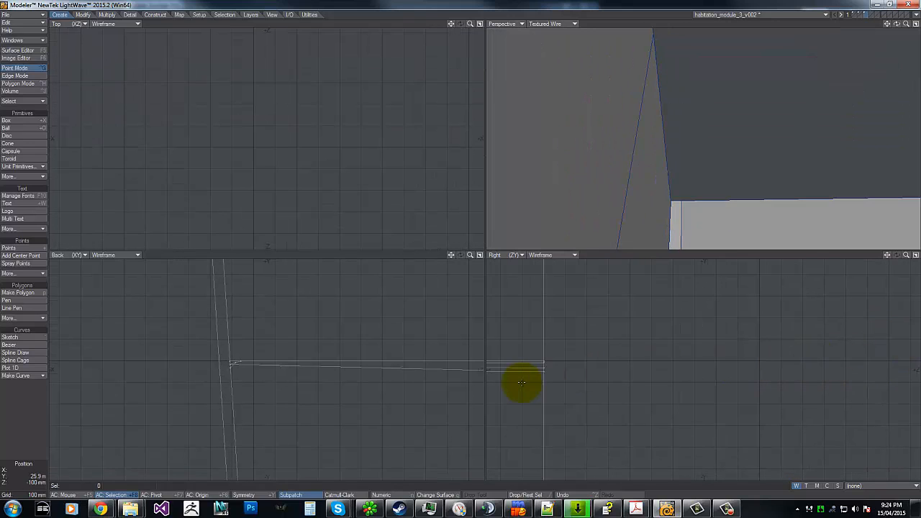
pyautogui.press('g')
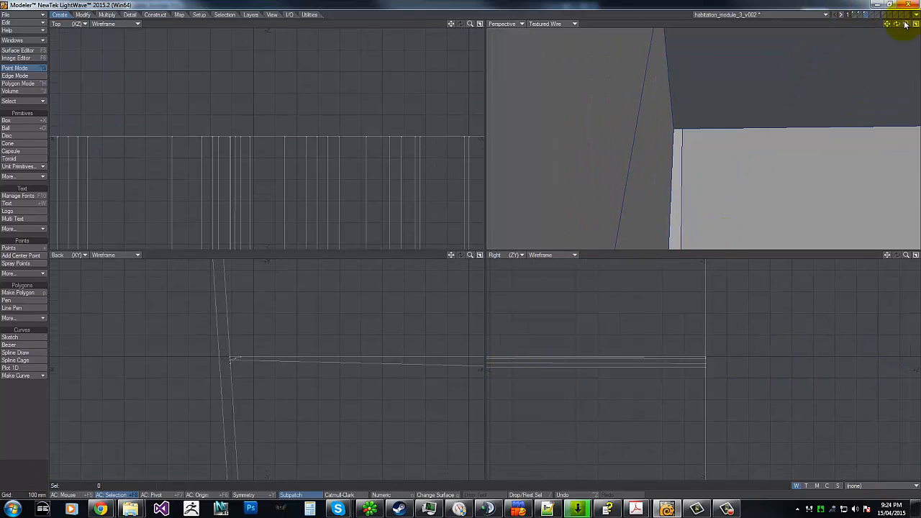
pyautogui.moveTo(464, 241)
pyautogui.mouseDown()
pyautogui.moveTo(480, 243)
pyautogui.moveTo(461, 239)
pyautogui.mouseUp()
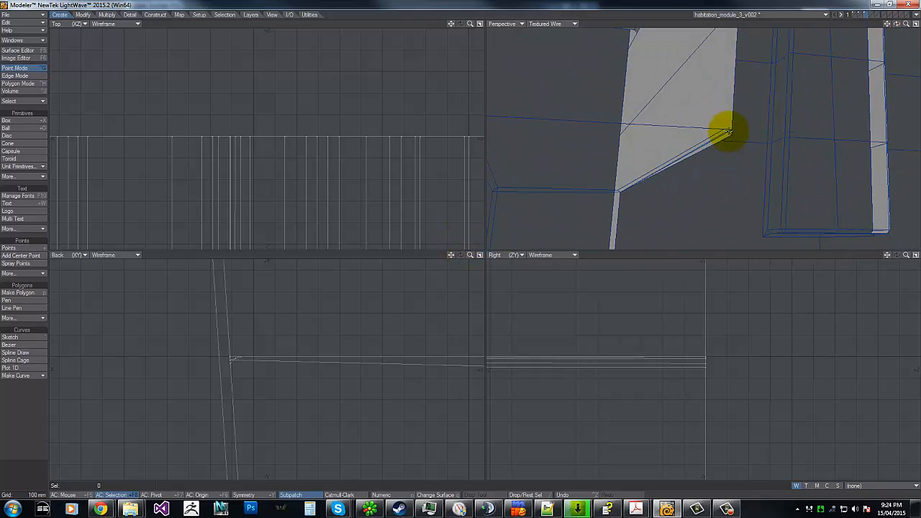
pyautogui.hotkey('ctrl', 'w')
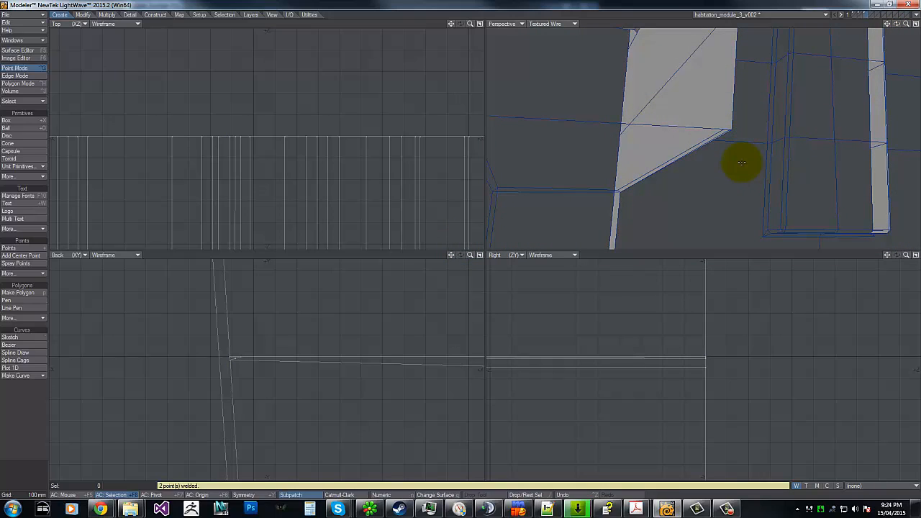
pyautogui.moveTo(897, 24); pyautogui.dragTo(460, 241)
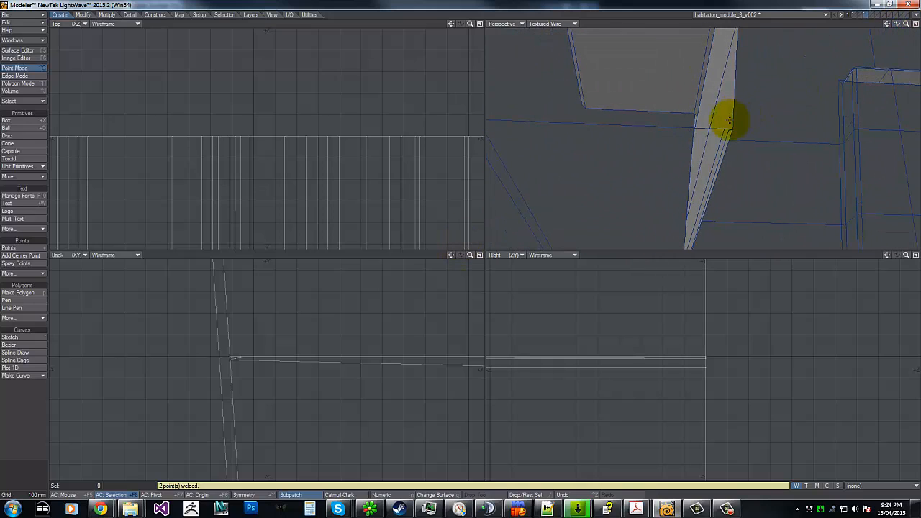
pyautogui.hotkey('ctrl', 'w')
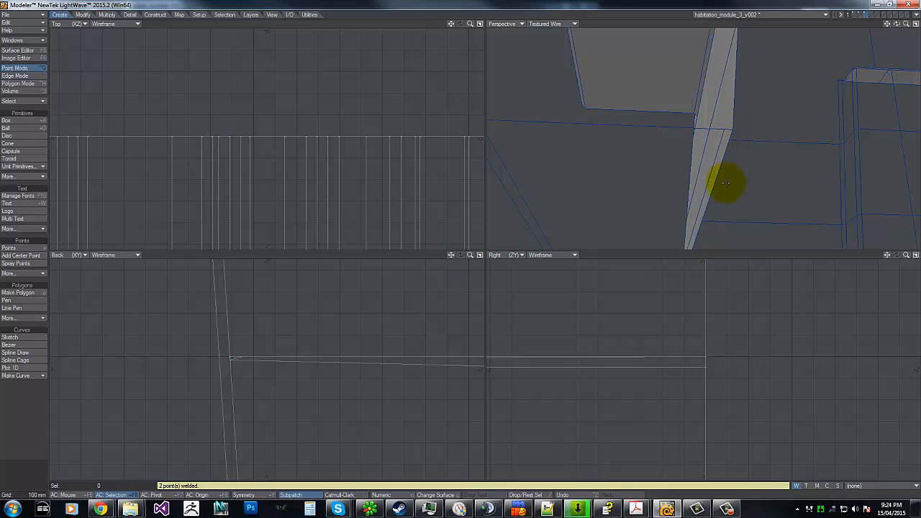
# - Select the two-vertex polygons through the polygon statistics and delete them
pyautogui.hotkey('ctrl', 'h')
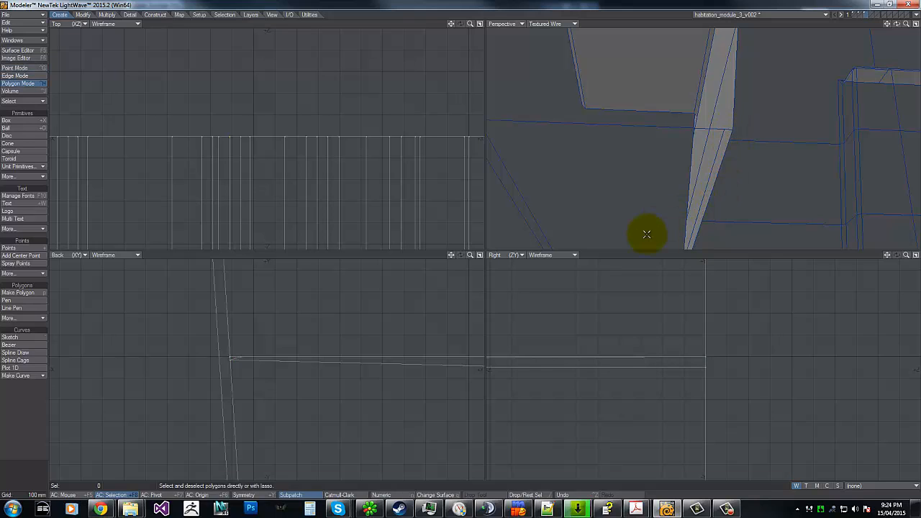
pyautogui.press('w')
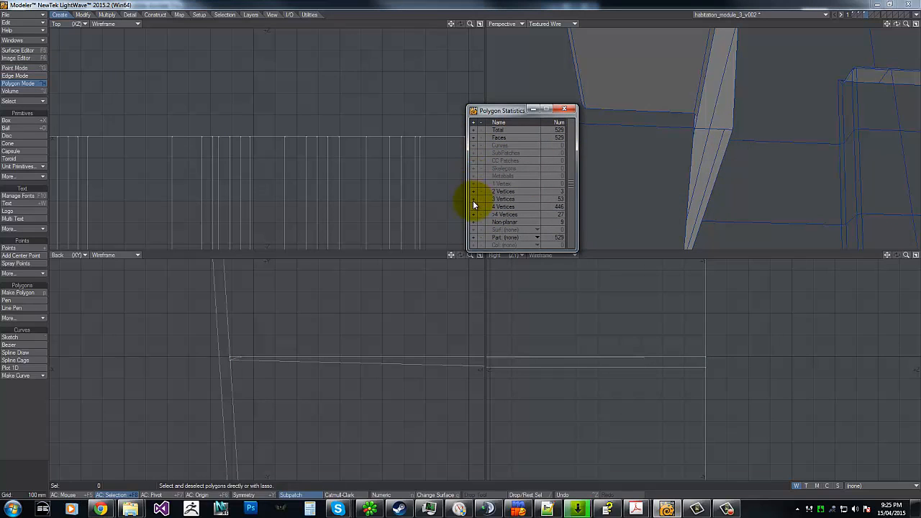
pyautogui.click(474, 191)
pyautogui.press('Delete')
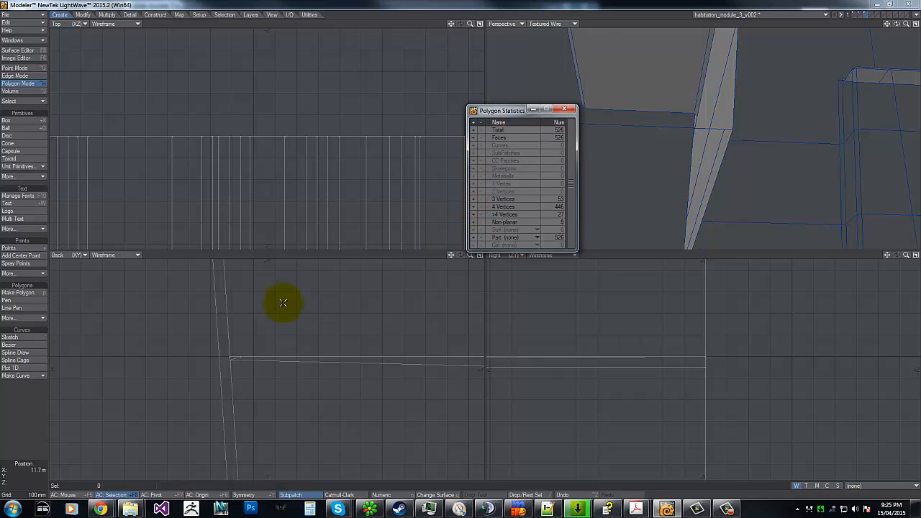
# - Select and examine the close points where the side block's inner top edge meets the wall at the centre cut
pyautogui.press('space')
pyautogui.click(240, 357)
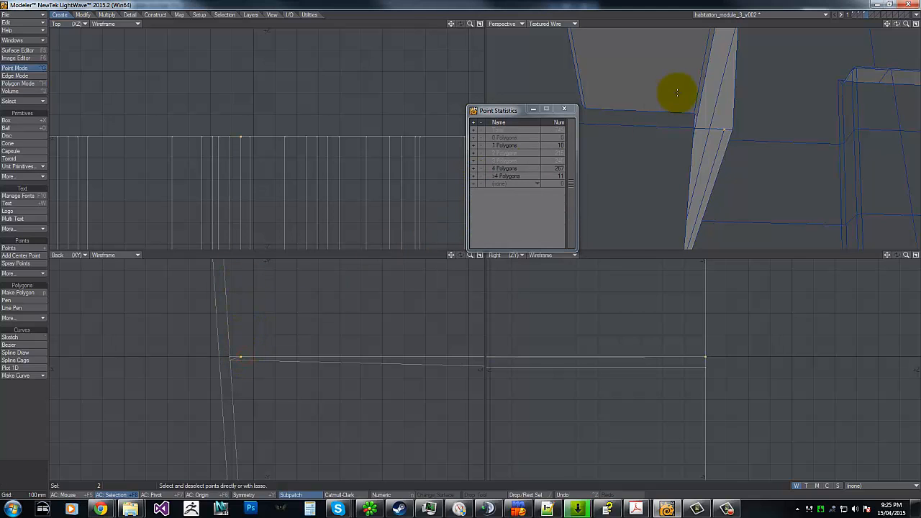
pyautogui.moveTo(907, 23); pyautogui.dragTo(459, 245)
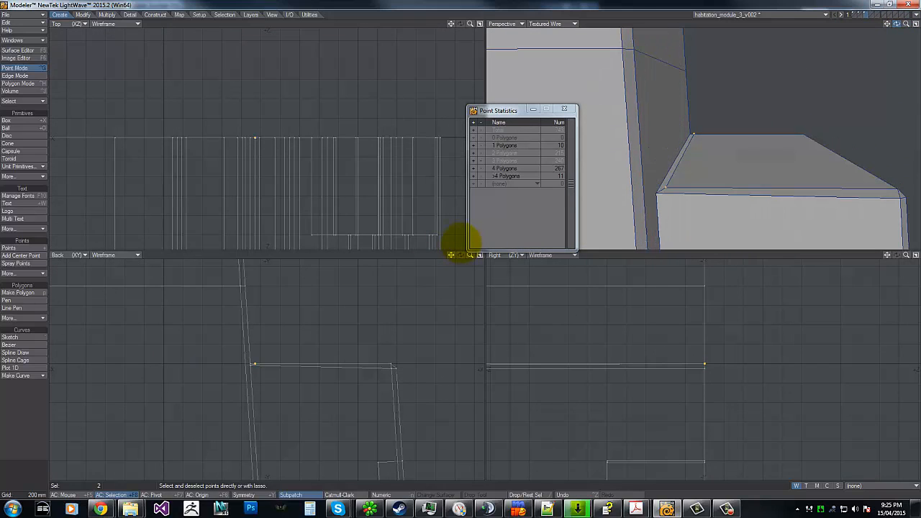
pyautogui.press('t')
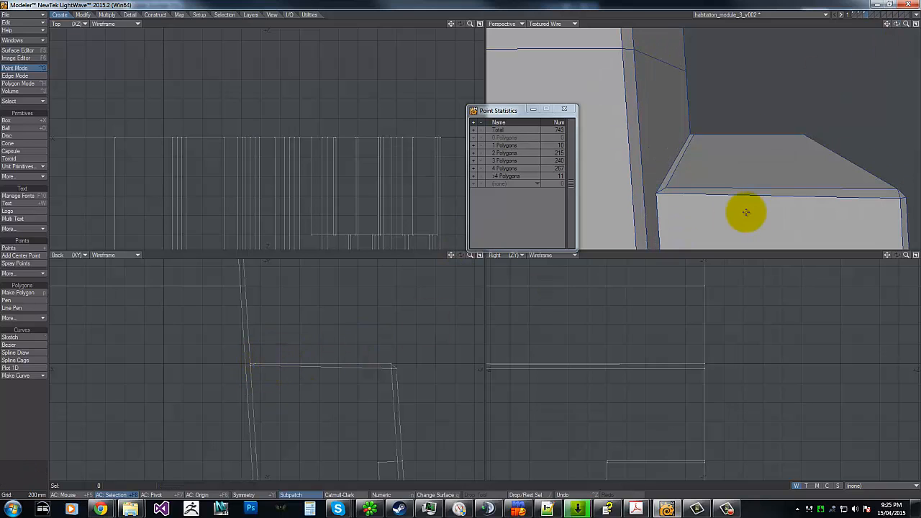
pyautogui.moveTo(897, 23); pyautogui.dragTo(456, 246)
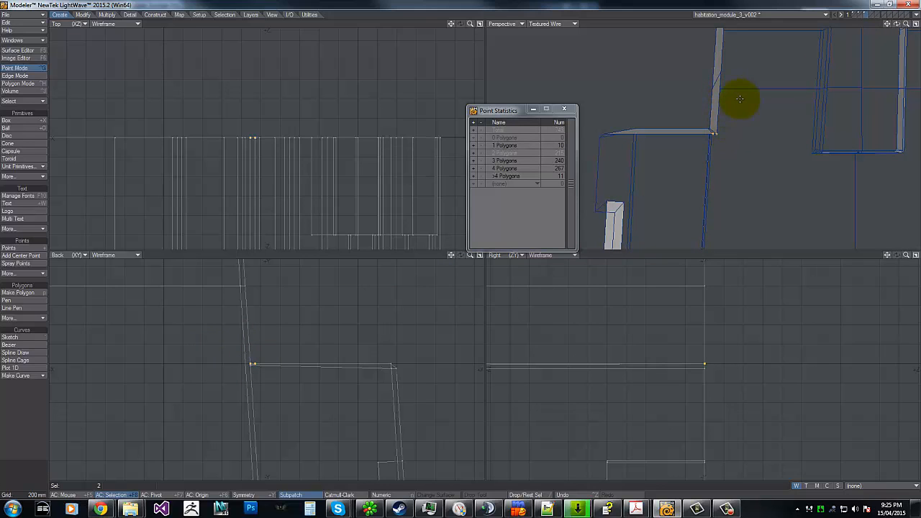
pyautogui.click(712, 134)
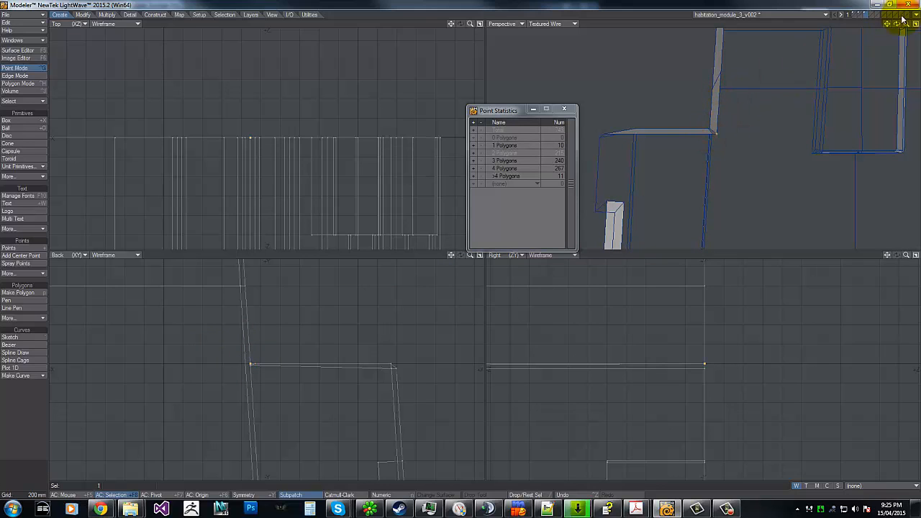
pyautogui.moveTo(461, 241); pyautogui.dragTo(460, 241)
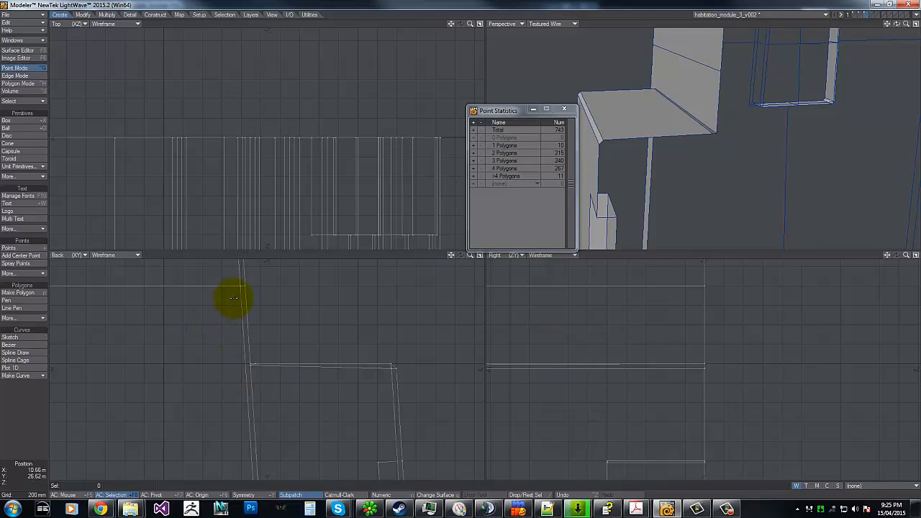
# - Examine the block's lower edge and the sloping wall above it for misplaced points, up to the upper block's top edge
pyautogui.moveTo(234, 298); pyautogui.dragTo(243, 382)
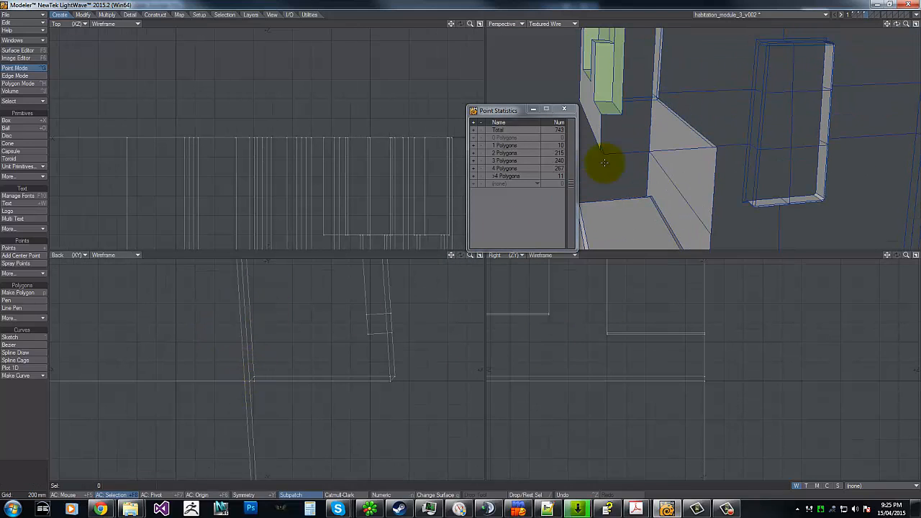
pyautogui.moveTo(897, 26); pyautogui.dragTo(461, 244)
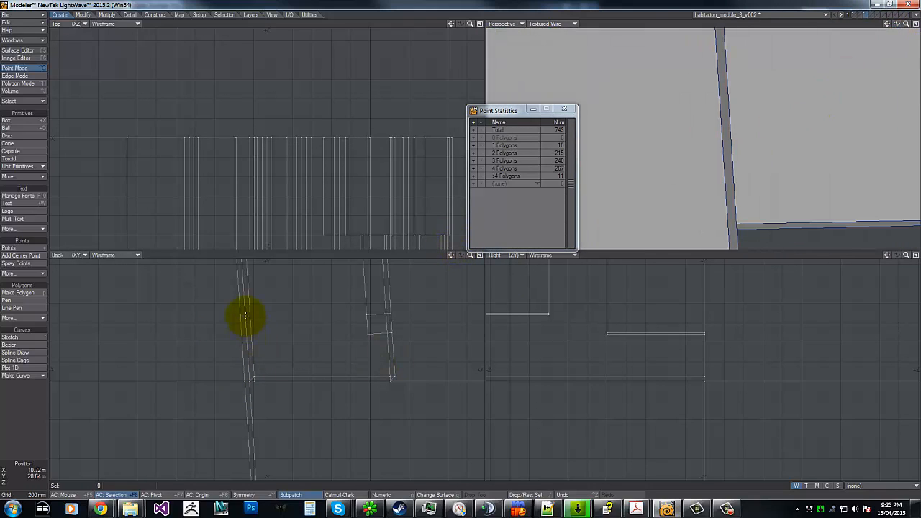
pyautogui.press('g')
pyautogui.press('g')
pyautogui.press('g')
pyautogui.press('g')
pyautogui.press('g')
pyautogui.press('g')
pyautogui.press('g')
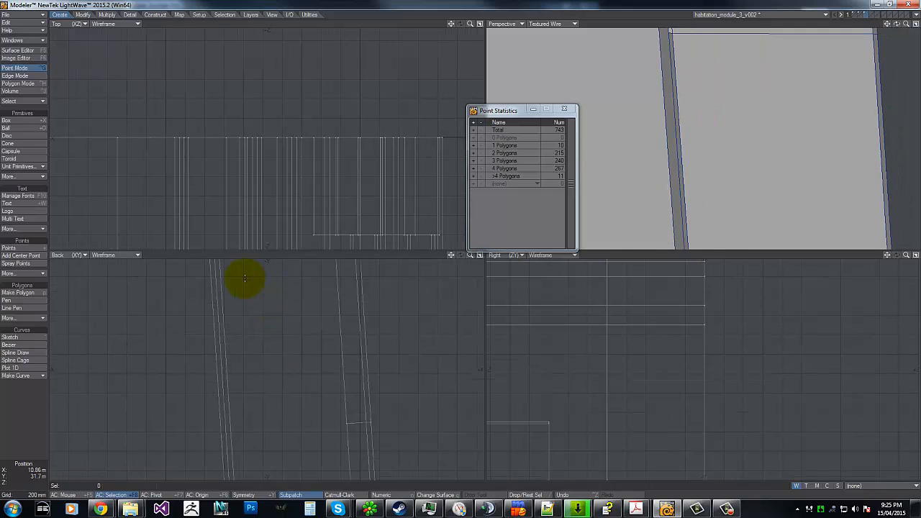
pyautogui.press('g')
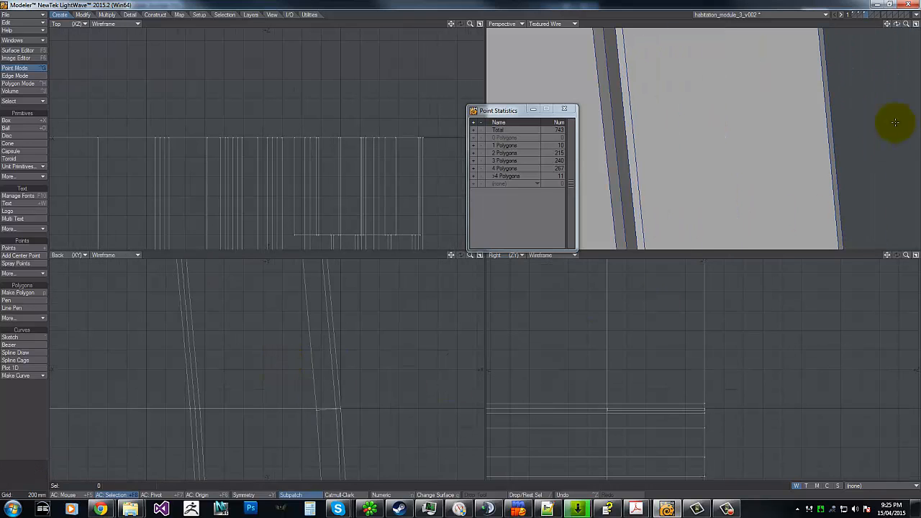
pyautogui.moveTo(905, 27); pyautogui.dragTo(713, 86)
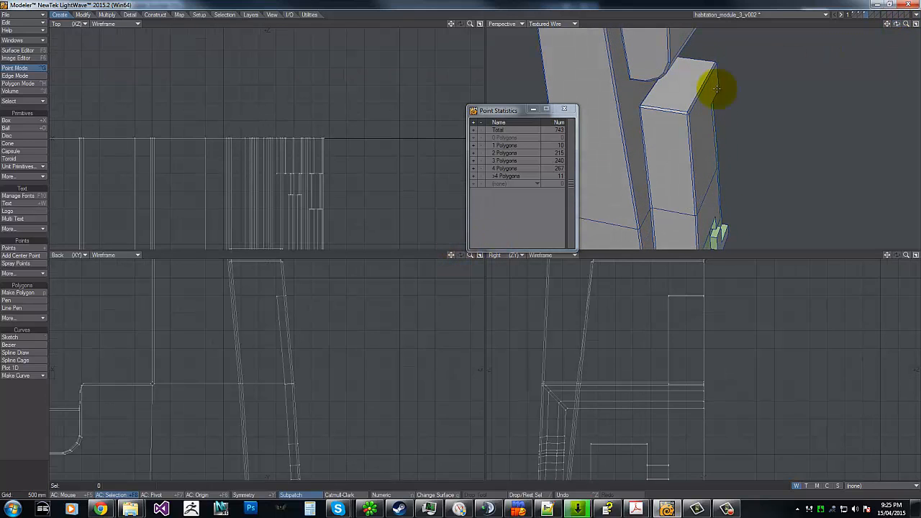
pyautogui.press('g')
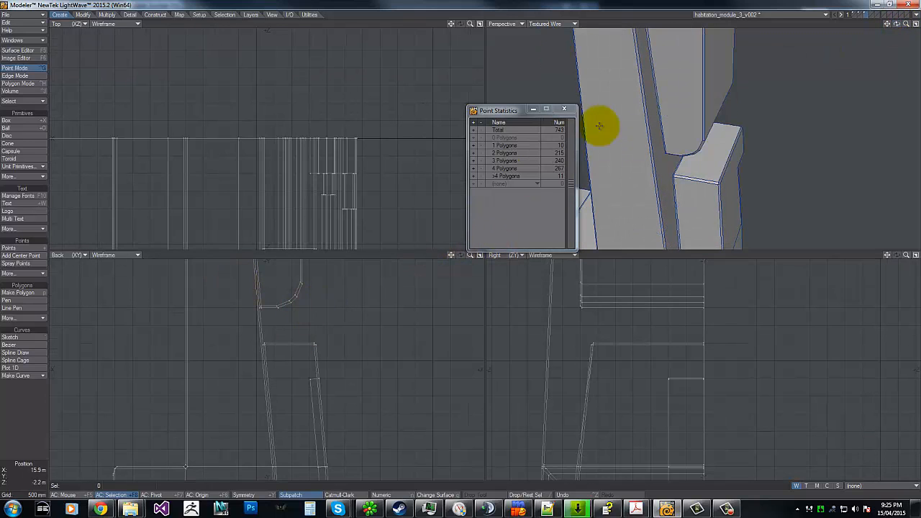
pyautogui.moveTo(909, 26); pyautogui.dragTo(461, 248)
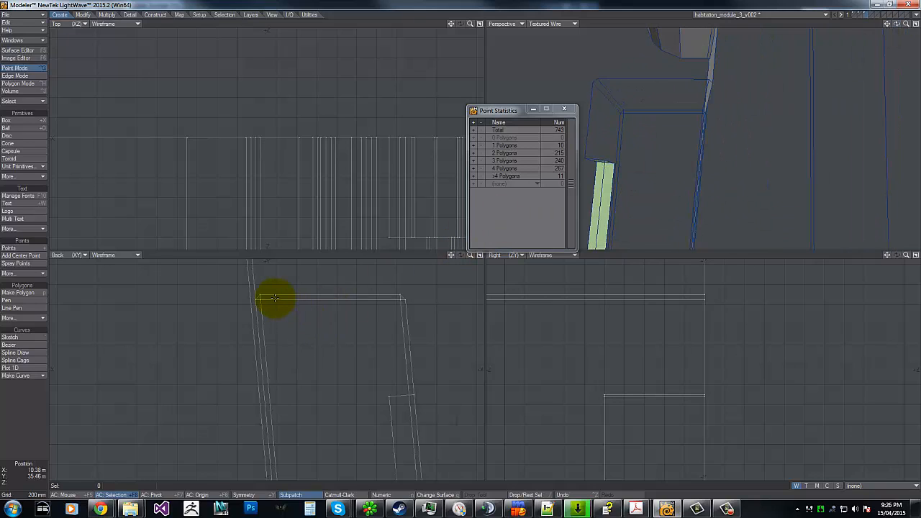
# - Move the two wall points at the upper side block's inner top corner up 80 mm and 10 mm in negative X
pyautogui.press('t')
pyautogui.moveTo(256, 300); pyautogui.dragTo(461, 243)
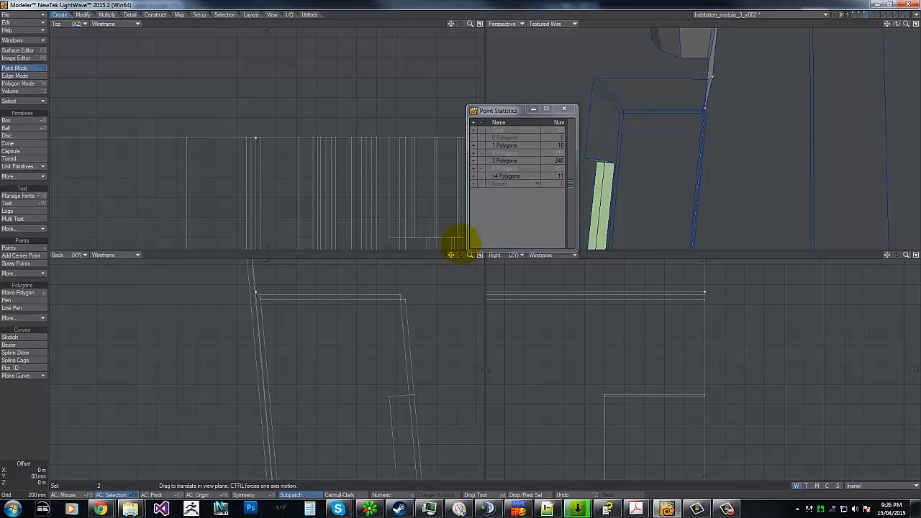
pyautogui.moveTo(258, 291); pyautogui.dragTo(471, 246)
pyautogui.press('t')
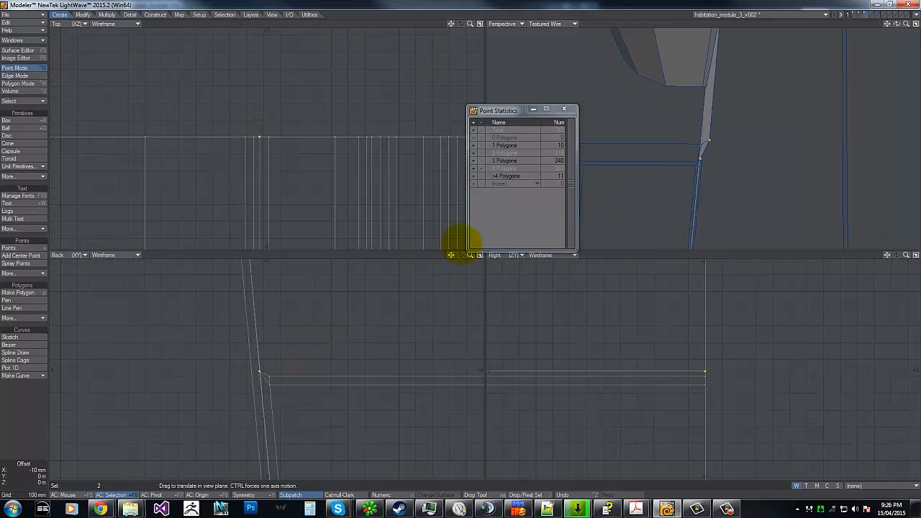
# - Fine-tune the two wall points at the upper block's inner top corner by -5 mm in X and -20 mm in Y
pyautogui.press('g')
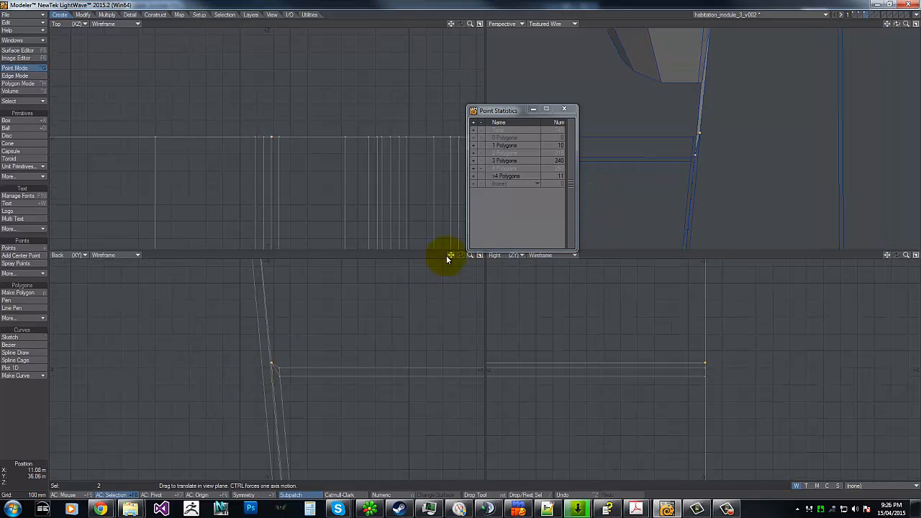
pyautogui.moveTo(469, 255); pyautogui.dragTo(457, 242)
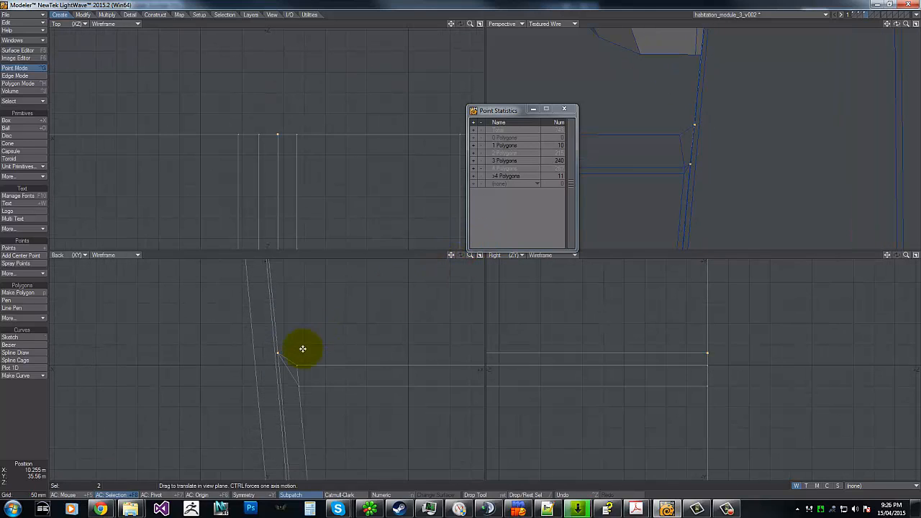
pyautogui.moveTo(302, 349); pyautogui.dragTo(304, 347)
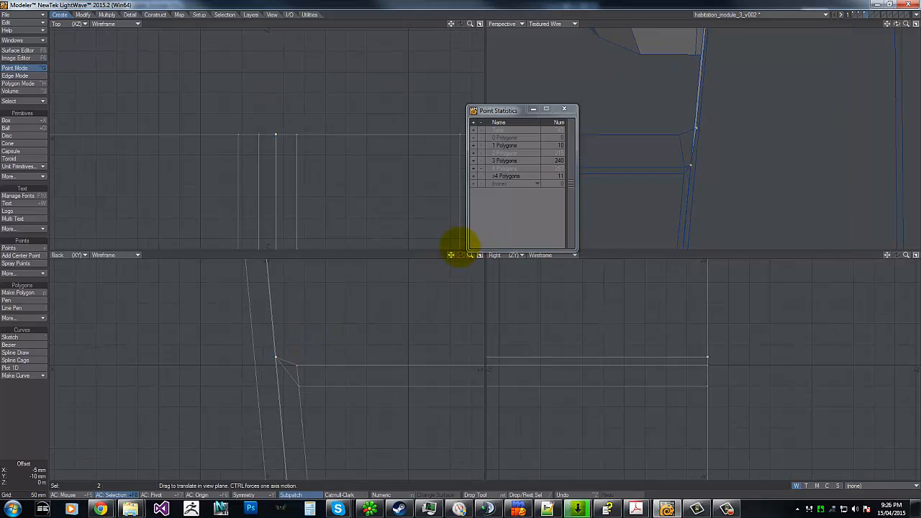
pyautogui.moveTo(459, 246); pyautogui.dragTo(461, 239)
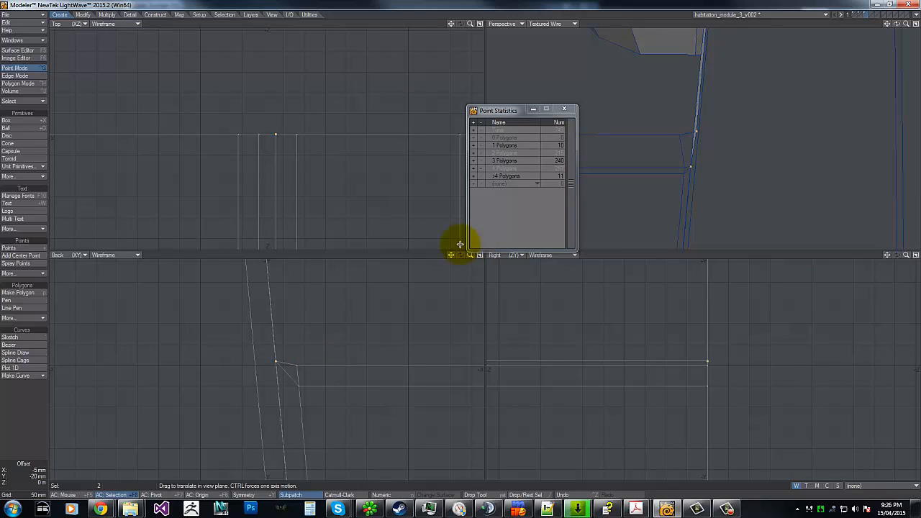
pyautogui.press('space')
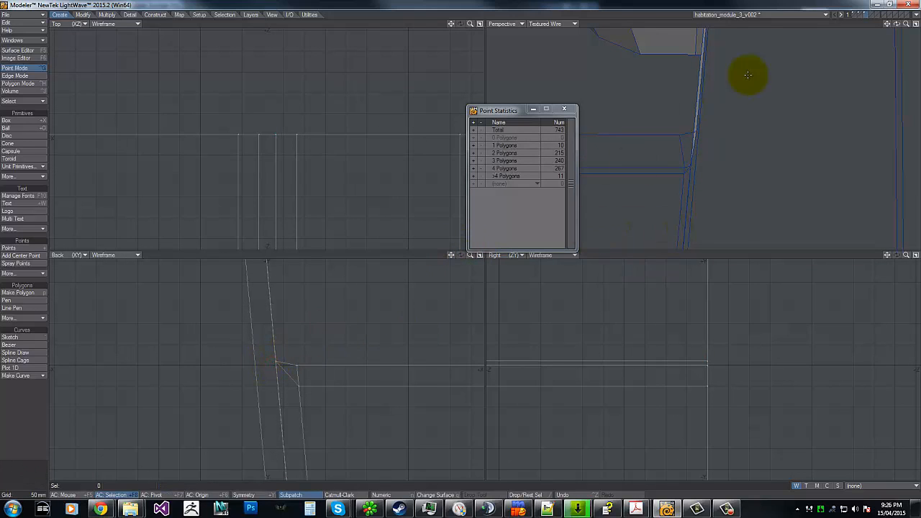
# - Examine the adjusted upper block corner and the tower above it for further errors
pyautogui.moveTo(907, 24); pyautogui.dragTo(462, 248)
pyautogui.moveTo(897, 24); pyautogui.dragTo(461, 241)
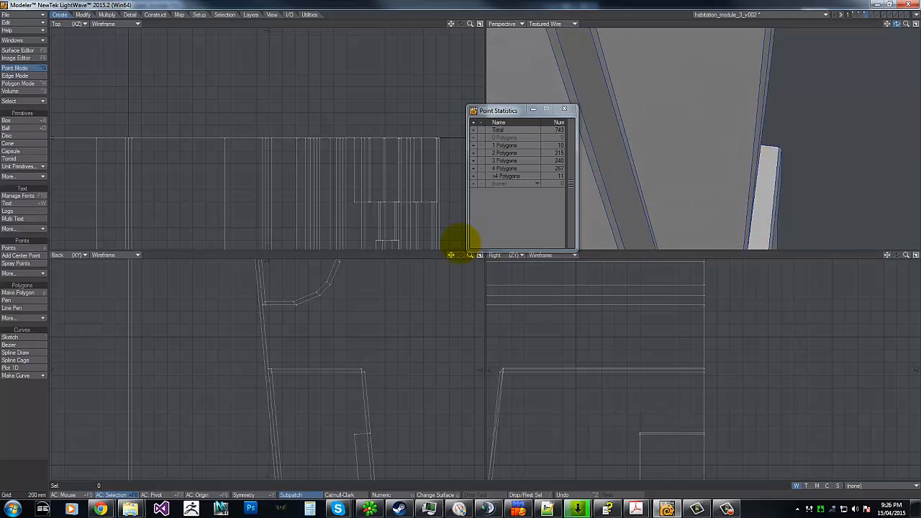
pyautogui.moveTo(906, 26)
pyautogui.mouseDown()
pyautogui.moveTo(455, 246)
pyautogui.moveTo(904, 26)
pyautogui.mouseUp()
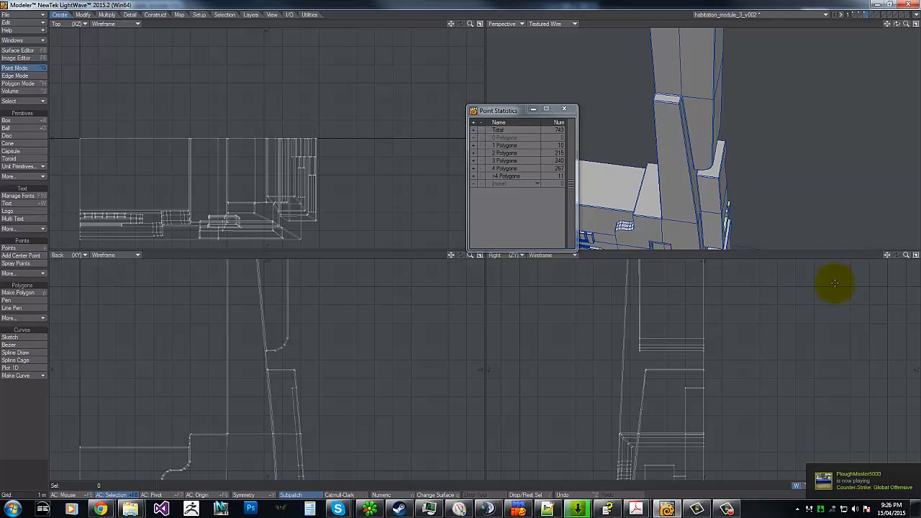
pyautogui.moveTo(887, 256); pyautogui.dragTo(475, 216)
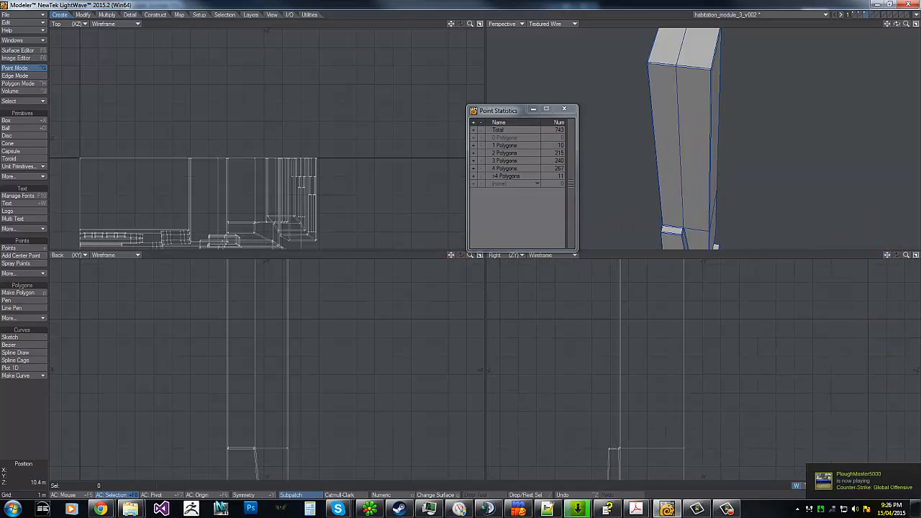
# - Exit the Steam client running in the background and return to Modeler
pyautogui.click(799, 508)
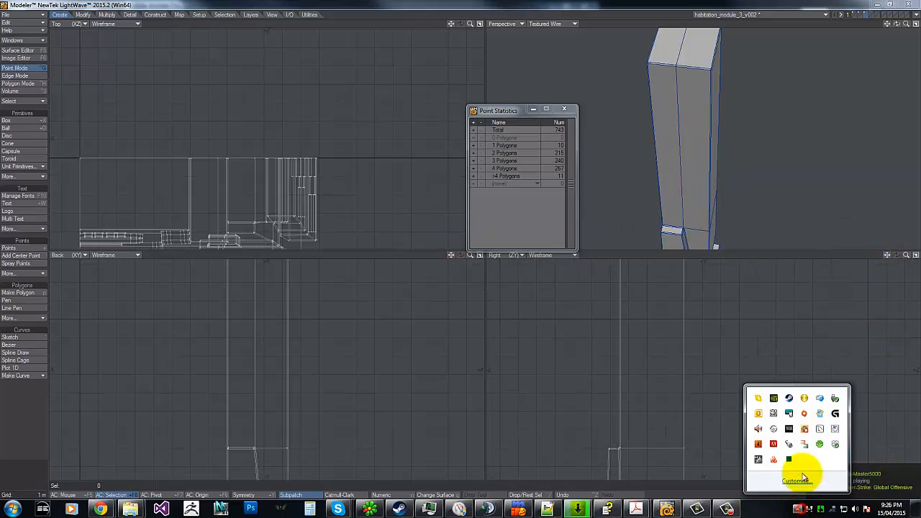
pyautogui.rightClick(787, 399)
pyautogui.click(800, 380)
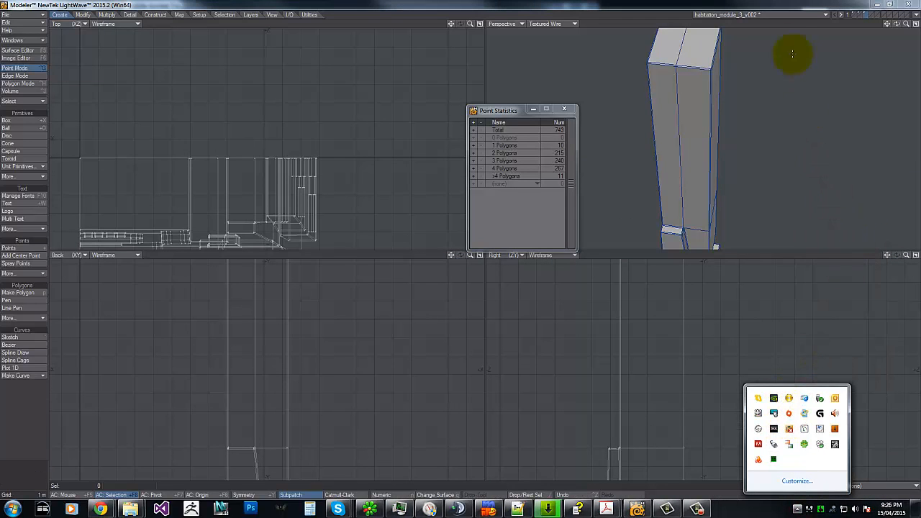
pyautogui.click(789, 4)
# - Examine the quarter section from the tower's top down to its side blocks and underside before mirroring
pyautogui.keyDown('alt'); pyautogui.moveTo(596, 345); pyautogui.dragTo(741, 443); pyautogui.keyUp('alt')
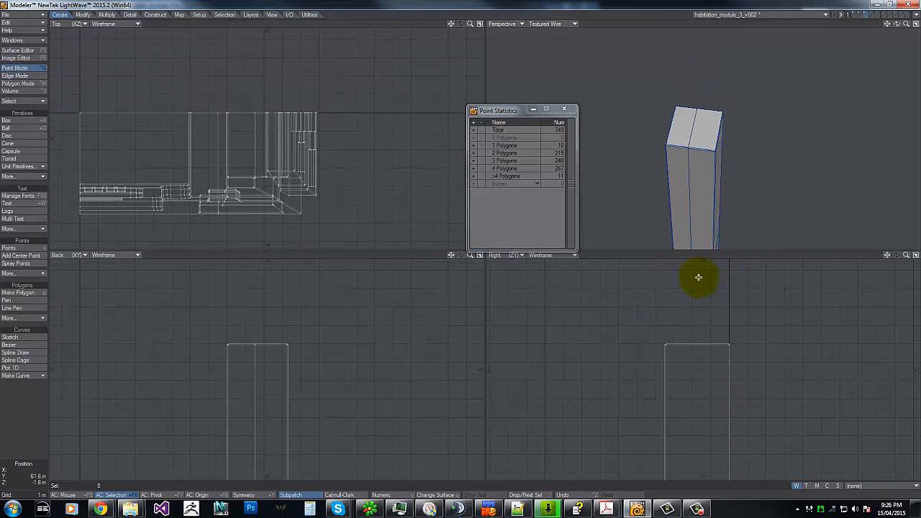
pyautogui.moveTo(901, 24); pyautogui.dragTo(461, 249)
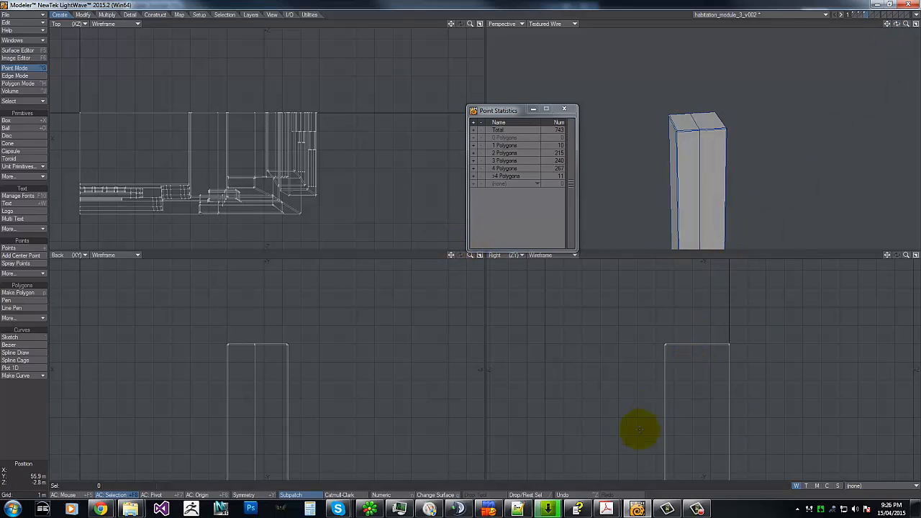
pyautogui.press('g')
pyautogui.press('g')
pyautogui.press('g')
pyautogui.press('g')
pyautogui.press('g')
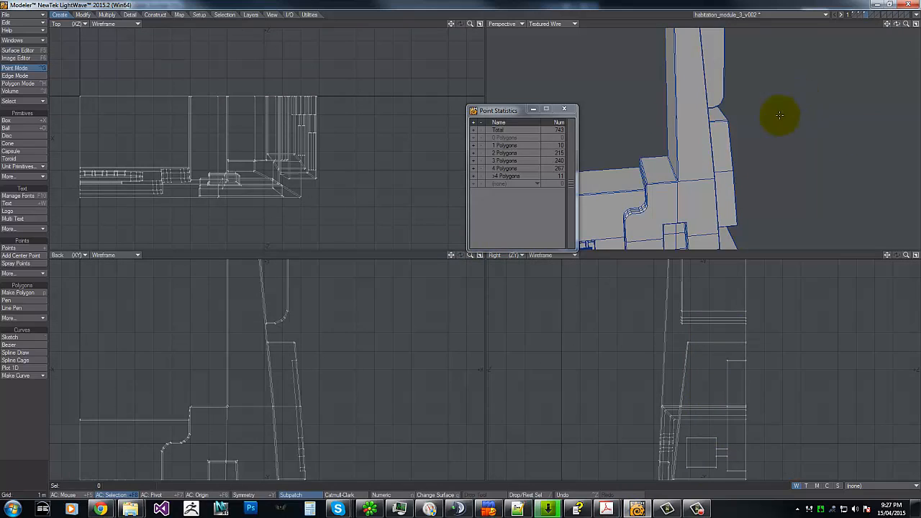
pyautogui.moveTo(897, 24); pyautogui.dragTo(460, 239)
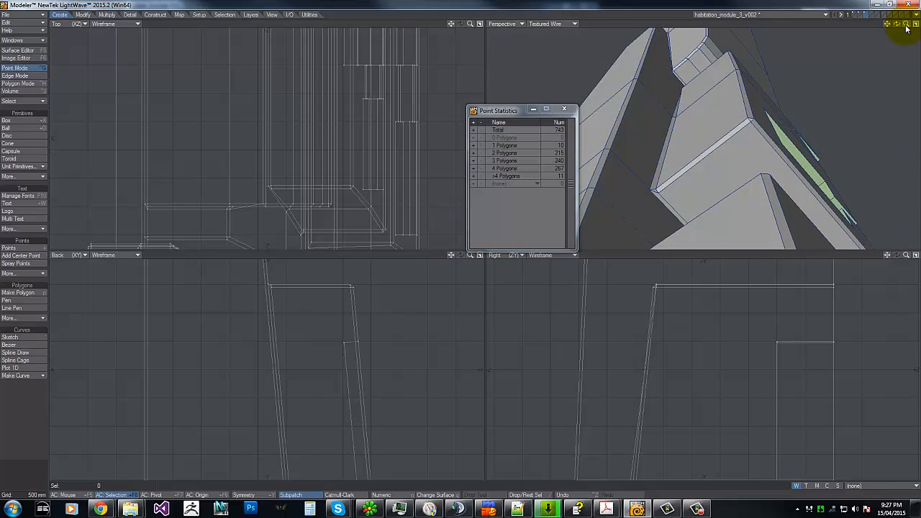
pyautogui.moveTo(906, 26); pyautogui.dragTo(460, 245)
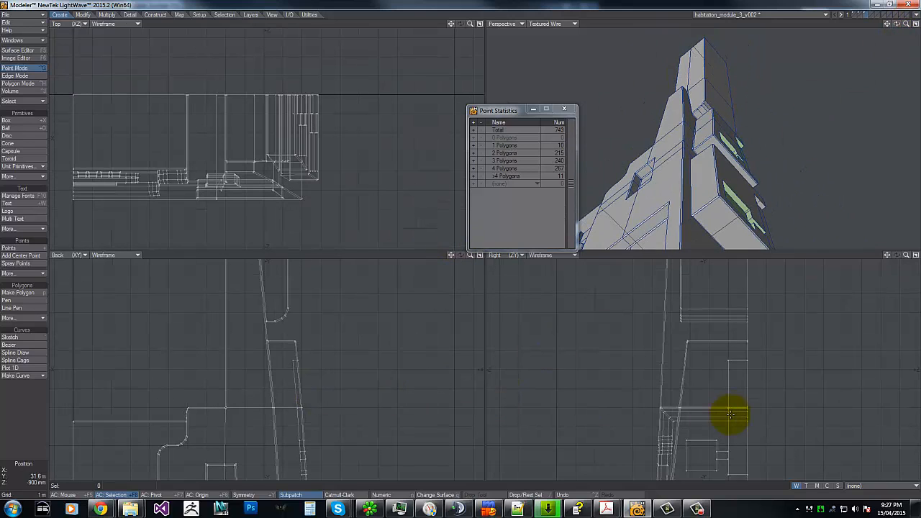
# - Mirror the quarter section across its centre cut along the Z axis, undoing the wrongly angled attempt
pyautogui.hotkey('shift', 'v')
pyautogui.moveTo(746, 280); pyautogui.dragTo(743, 339)
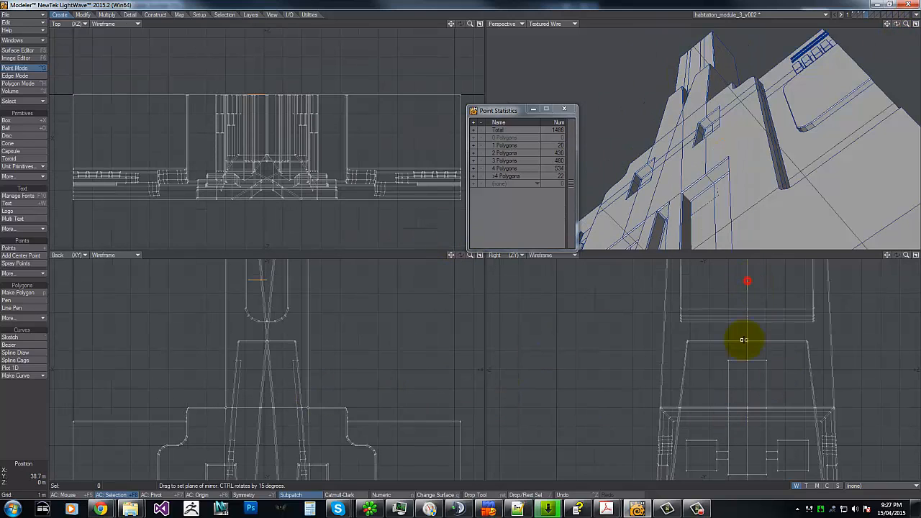
pyautogui.hotkey('ctrl', 'z')
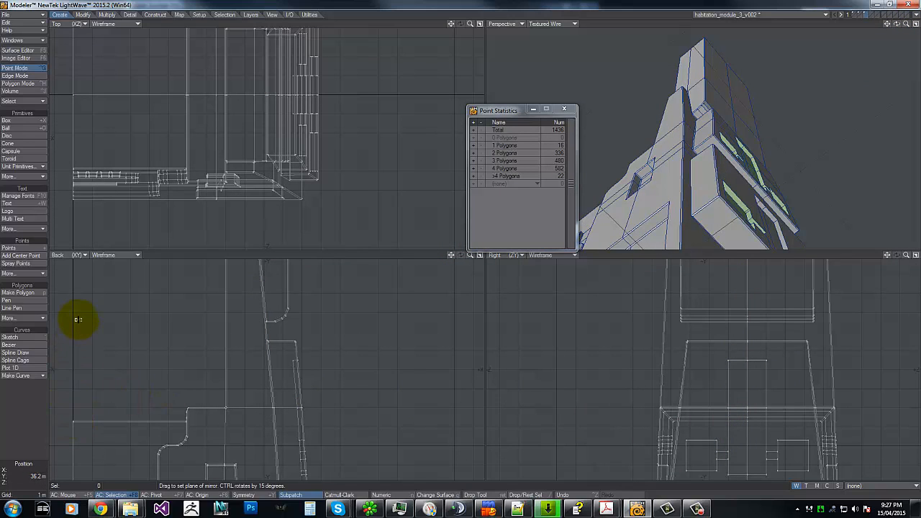
# - Mirror the half section across its X = 0 centre plane to complete the habitation module
pyautogui.moveTo(72, 310); pyautogui.dragTo(72, 467)
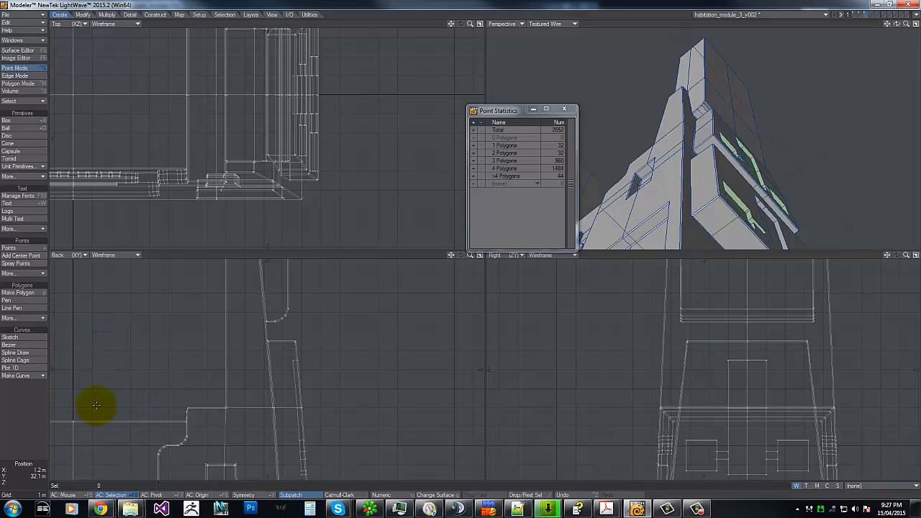
pyautogui.press('a')
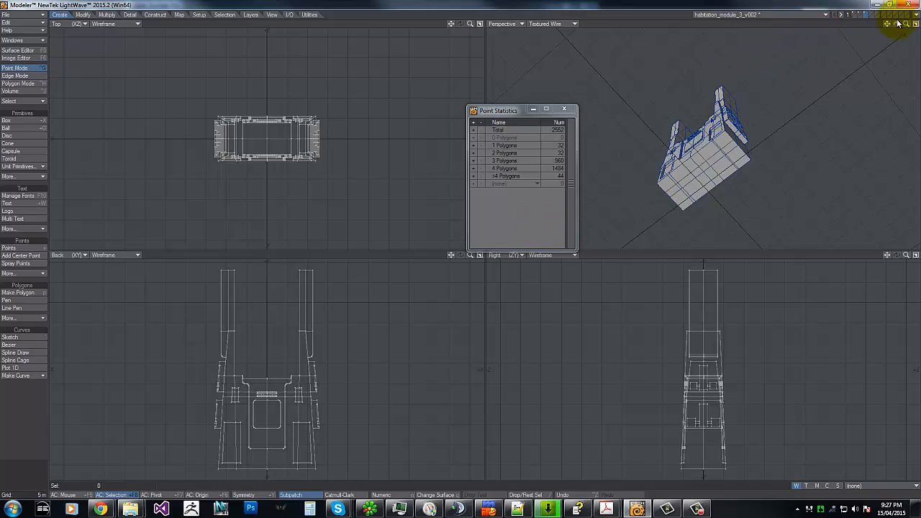
pyautogui.moveTo(462, 241)
pyautogui.mouseDown()
pyautogui.moveTo(879, 33)
pyautogui.moveTo(482, 241)
pyautogui.moveTo(461, 243)
pyautogui.mouseUp()
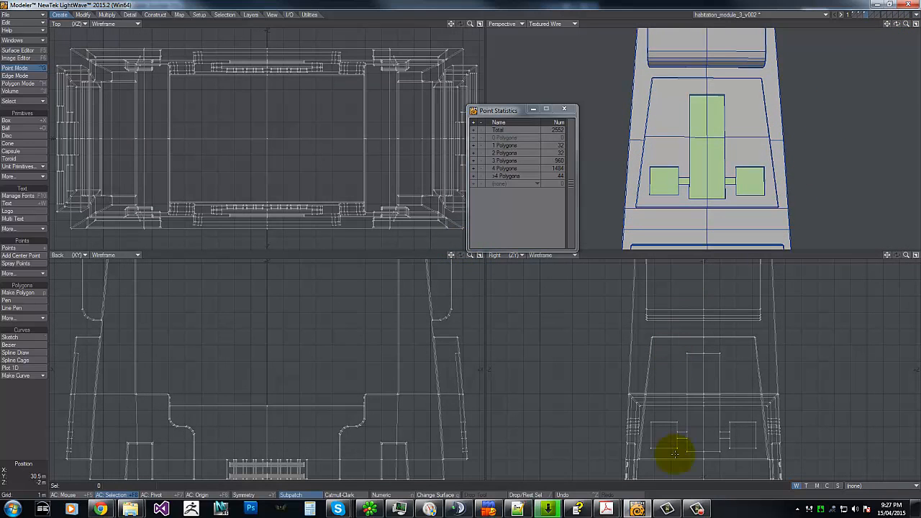
# - Compare the mirrored module and the hub geometry on the neighbouring layer with the ship's side views in the Adobe Acrobat reference PDF
pyautogui.hotkey('ctrl', 'alt', 'Tab')
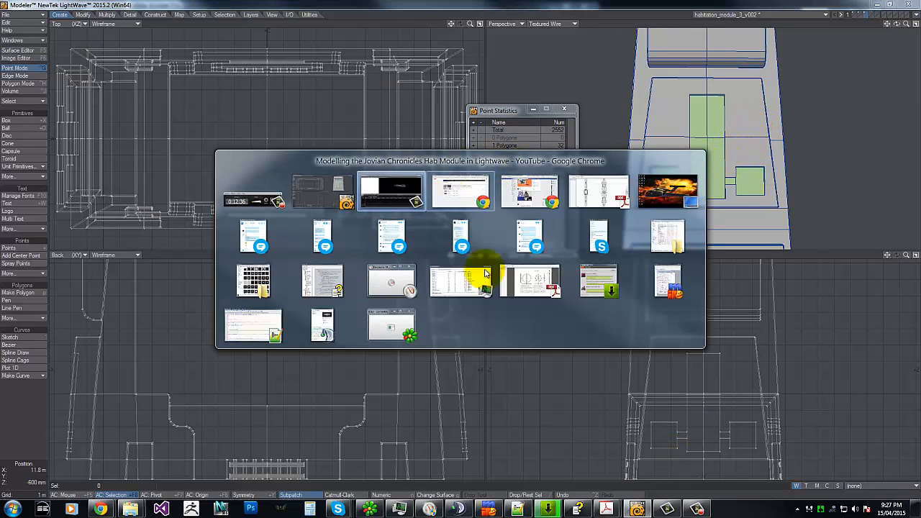
pyautogui.click(594, 204)
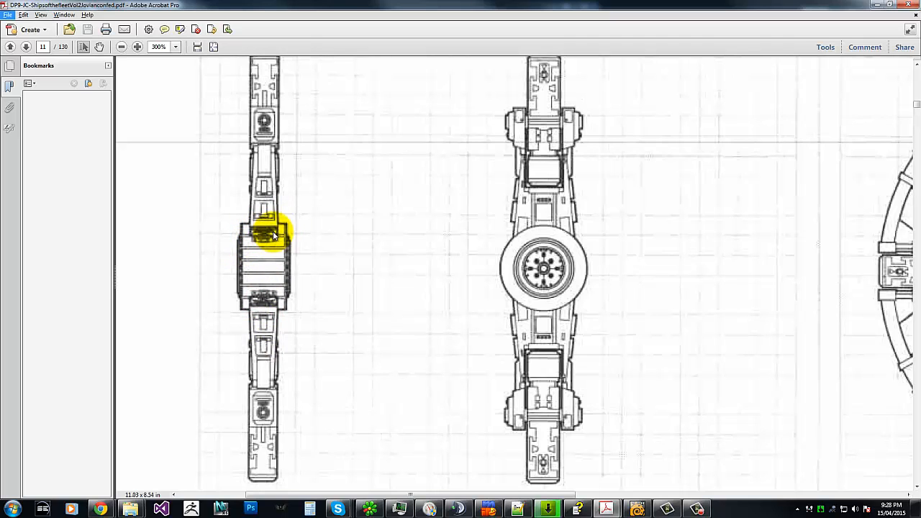
pyautogui.hotkey('alt', 'Tab')
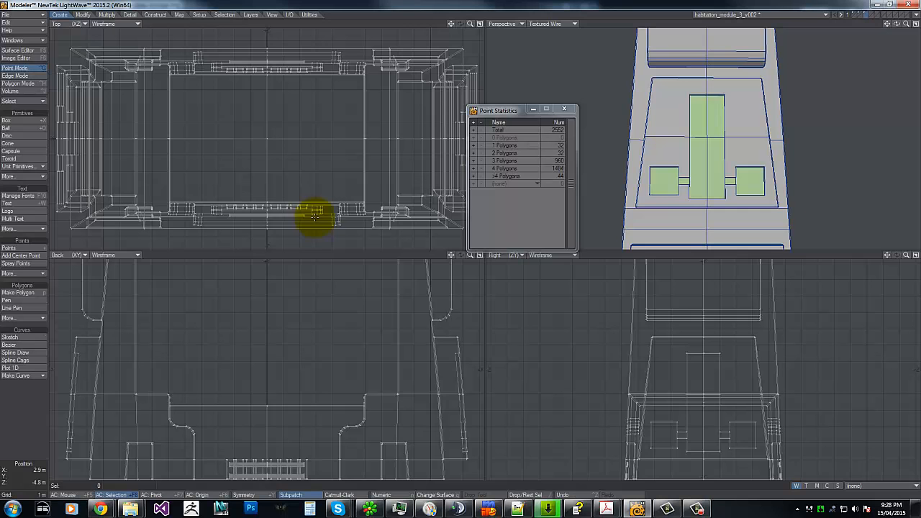
pyautogui.click(853, 14)
pyautogui.press('a')
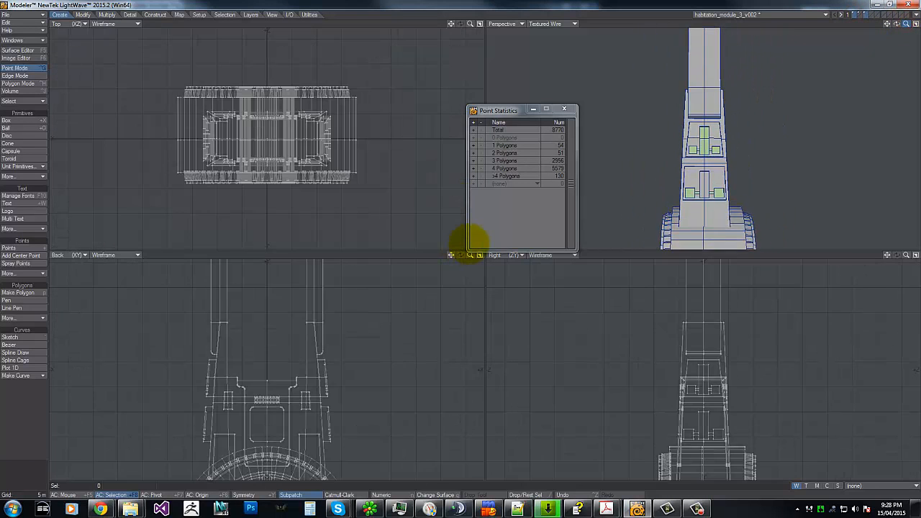
pyautogui.moveTo(896, 24); pyautogui.dragTo(463, 244)
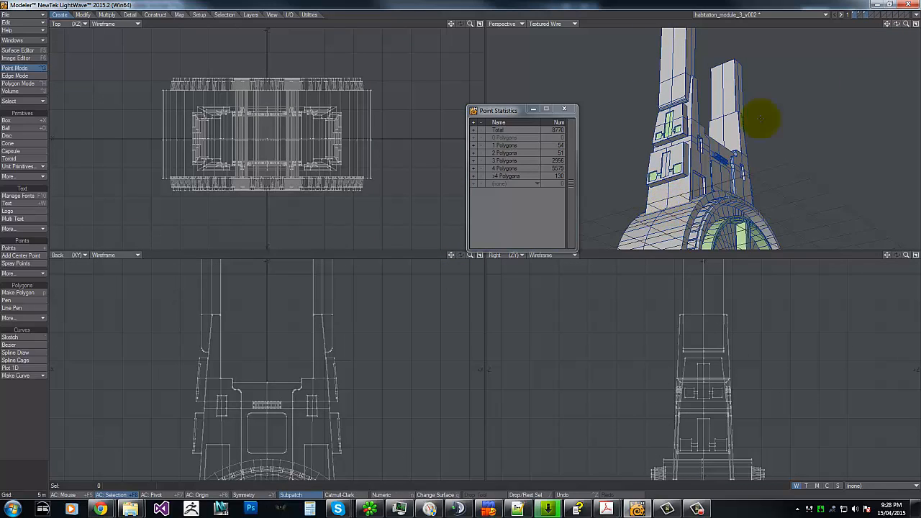
pyautogui.moveTo(903, 23)
pyautogui.mouseDown()
pyautogui.moveTo(460, 241)
pyautogui.moveTo(896, 25)
pyautogui.mouseUp()
pyautogui.hotkey('alt', 'Tab')
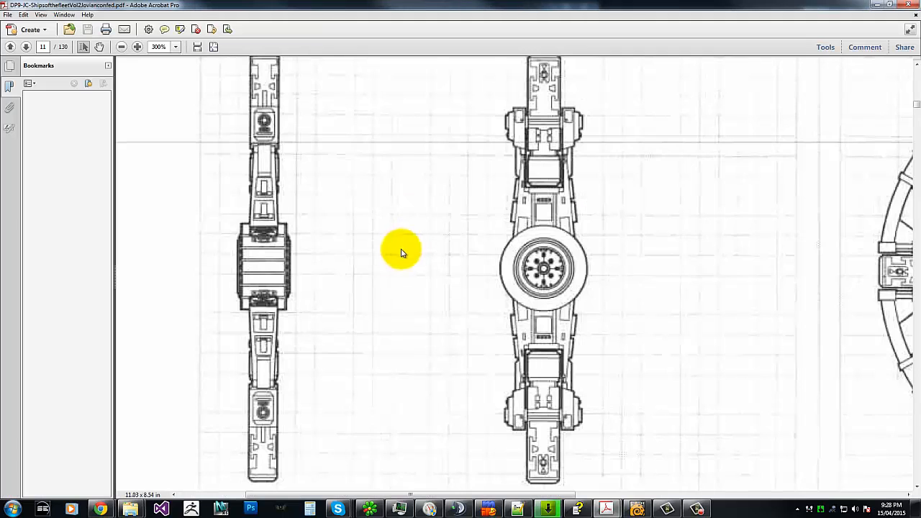
pyautogui.scroll(1, 460, 156)
pyautogui.scroll(2, 461, 155)
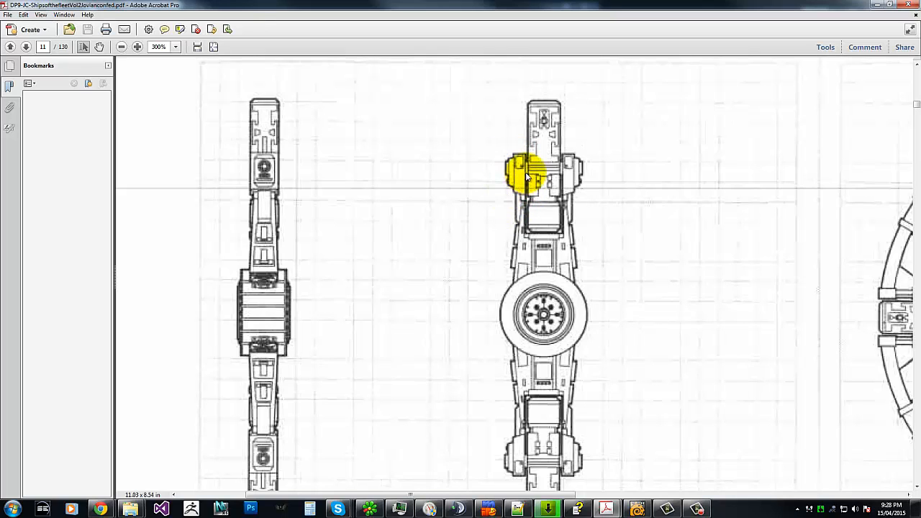
pyautogui.hotkey('alt', 'Tab')
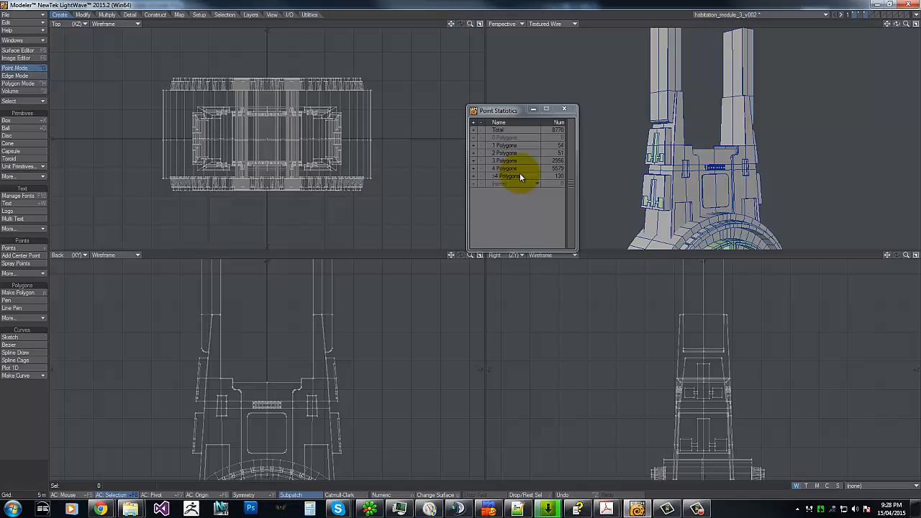
# - Show the central tower layer in the background, load the saved hab-3.png backdrops into the viewports, and close the Point Statistics window
pyautogui.click(859, 15)
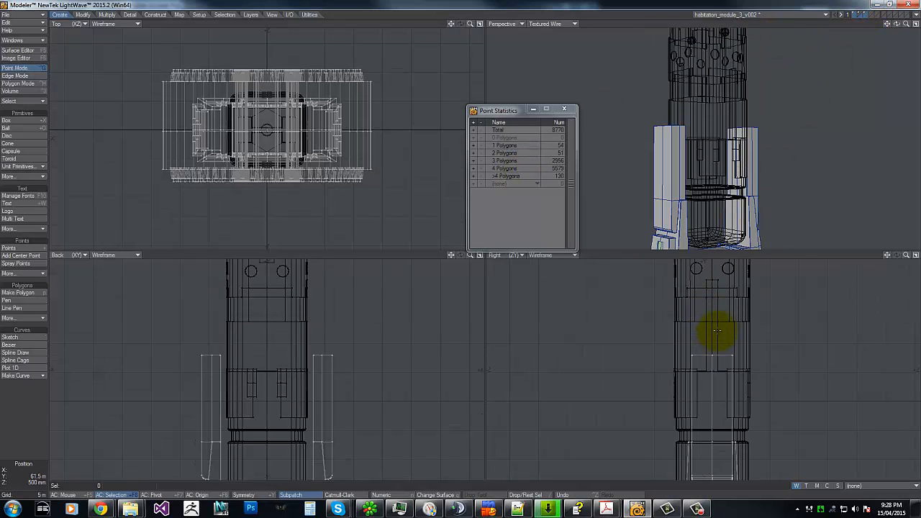
pyautogui.press('d')
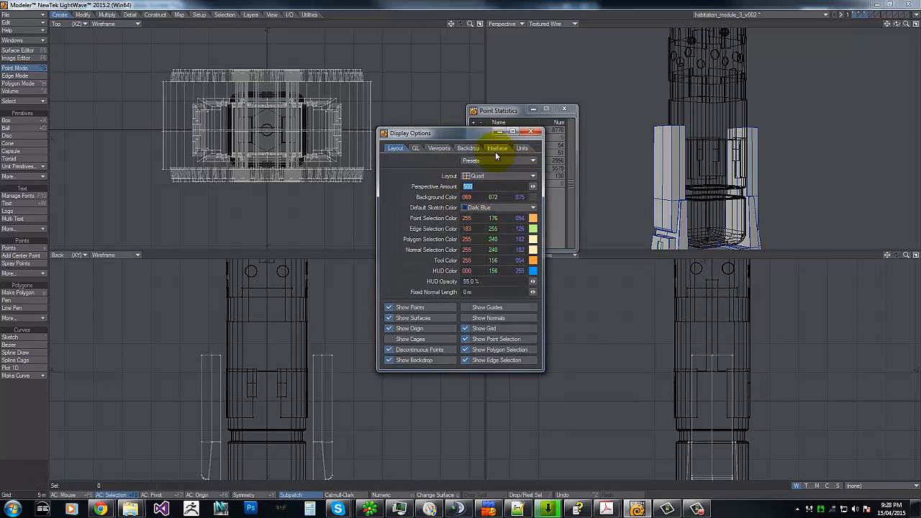
pyautogui.click(471, 149)
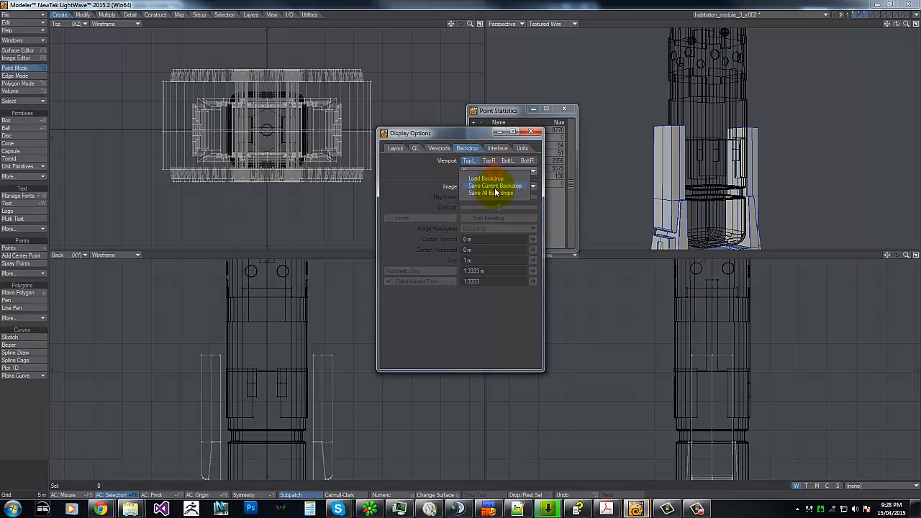
pyautogui.click(483, 179)
pyautogui.doubleClick(500, 216)
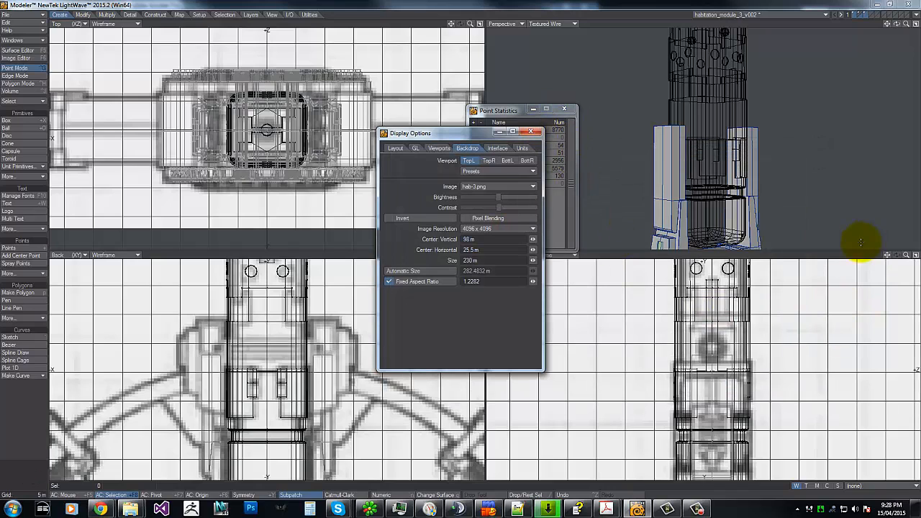
pyautogui.click(533, 133)
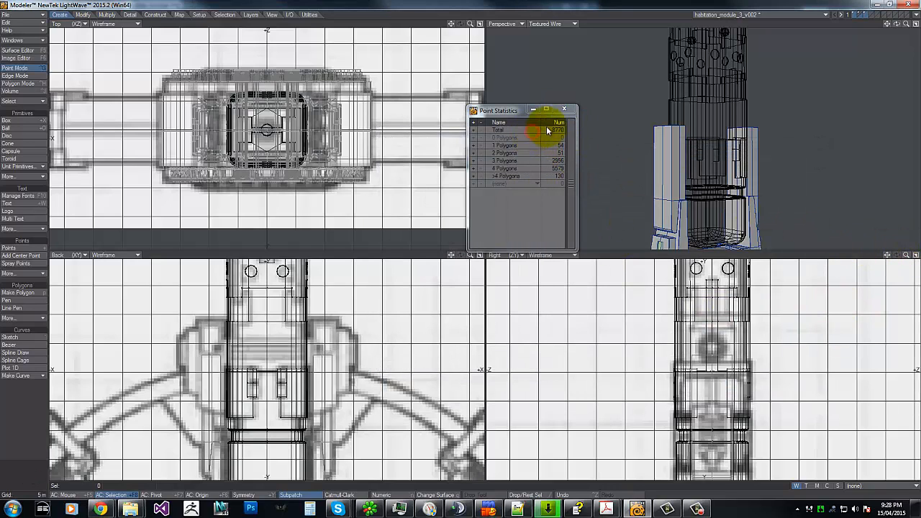
pyautogui.click(563, 109)
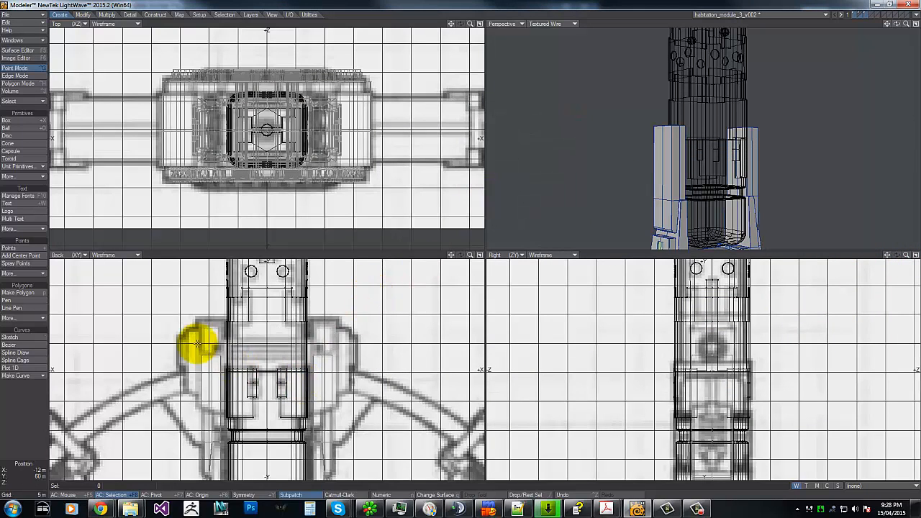
# - Check the side pods in the reference PDF, and in Modeler switch to an empty layer with the existing part layers as background
pyautogui.hotkey('alt', 'Tab')
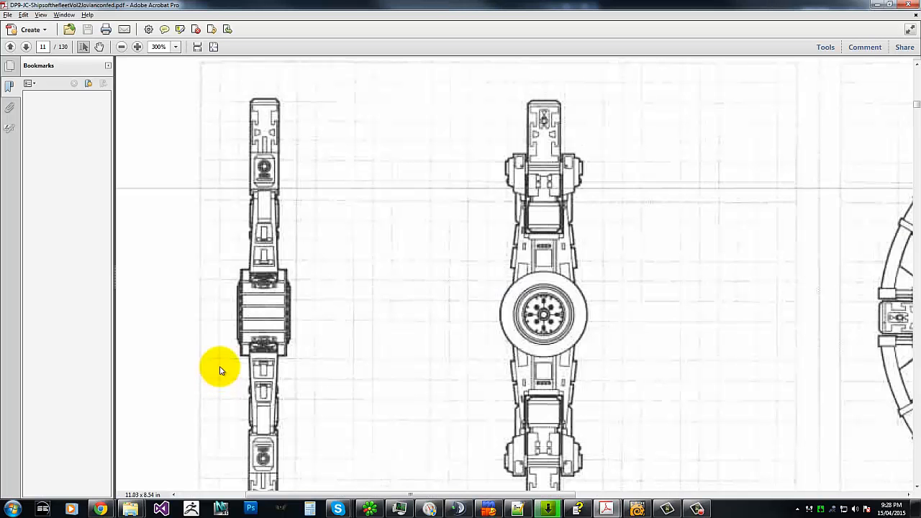
pyautogui.hotkey('alt', 'Tab')
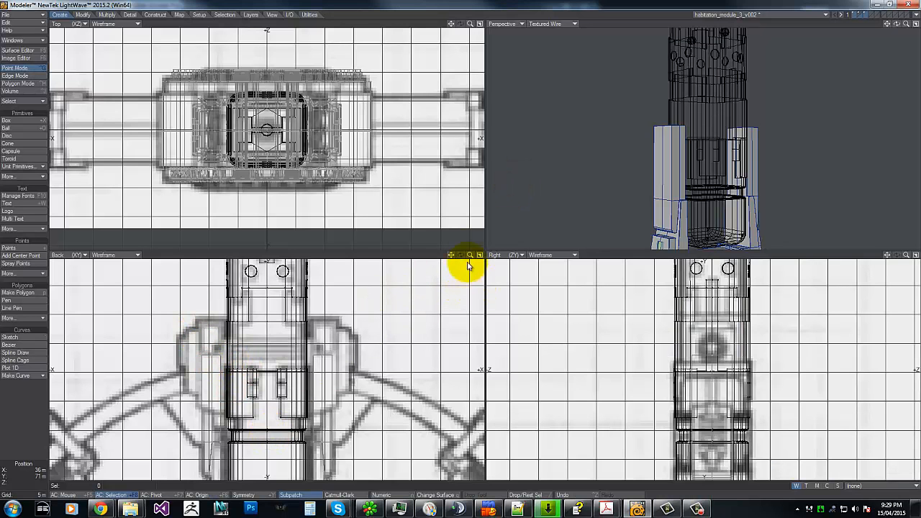
pyautogui.moveTo(468, 253)
pyautogui.mouseDown()
pyautogui.moveTo(477, 241)
pyautogui.moveTo(468, 242)
pyautogui.mouseUp()
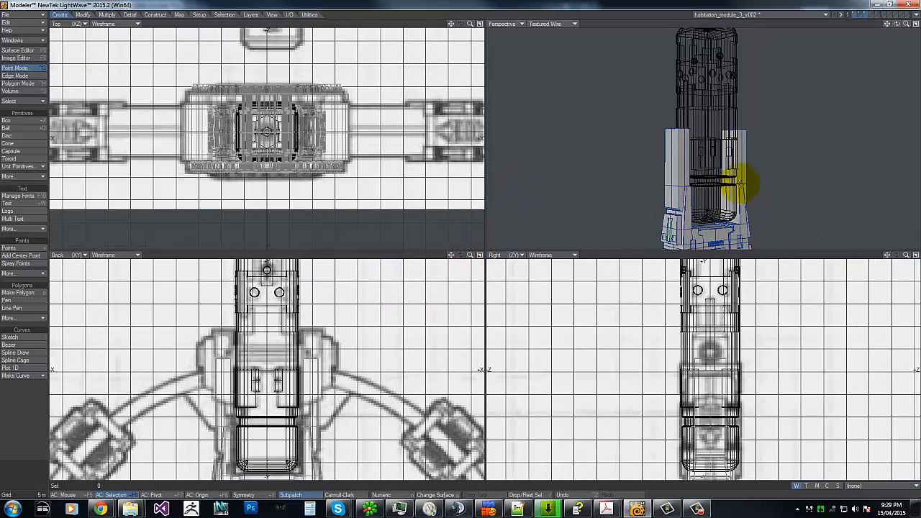
pyautogui.click(871, 16)
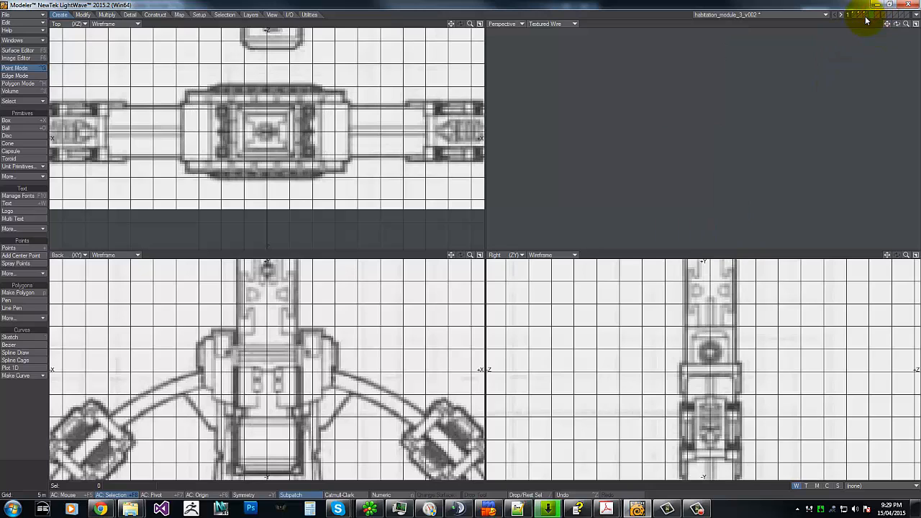
pyautogui.click(865, 18)
pyautogui.keyDown('shift'); pyautogui.click(861, 17); pyautogui.keyUp('shift')
pyautogui.keyDown('shift'); pyautogui.click(855, 17); pyautogui.keyUp('shift')
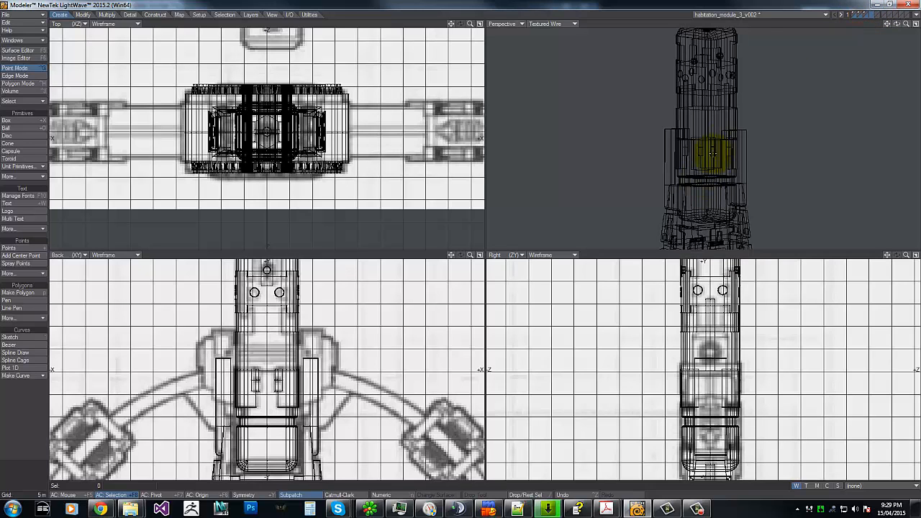
# - Draw a box about 16 m tall over the backdrop's side pod beside the tower and extend its depth along Z
pyautogui.hotkey('shift', 'x')
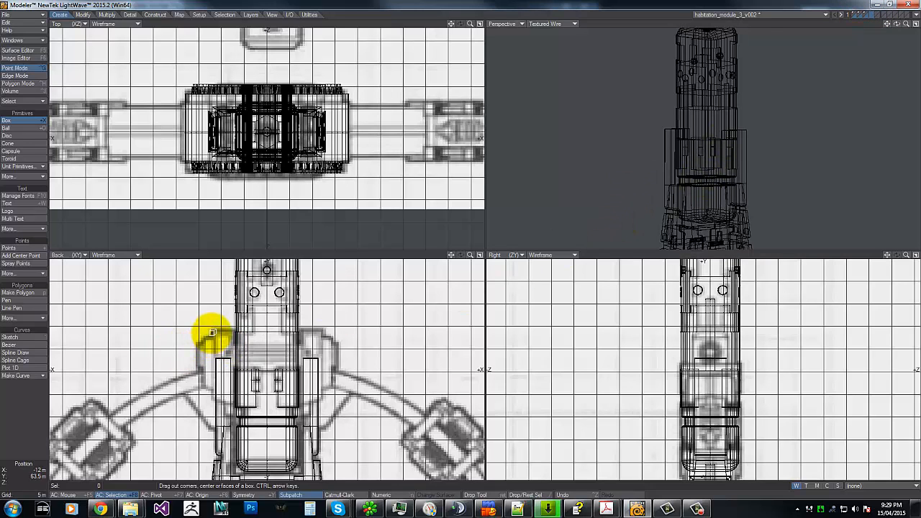
pyautogui.moveTo(213, 329); pyautogui.dragTo(229, 404)
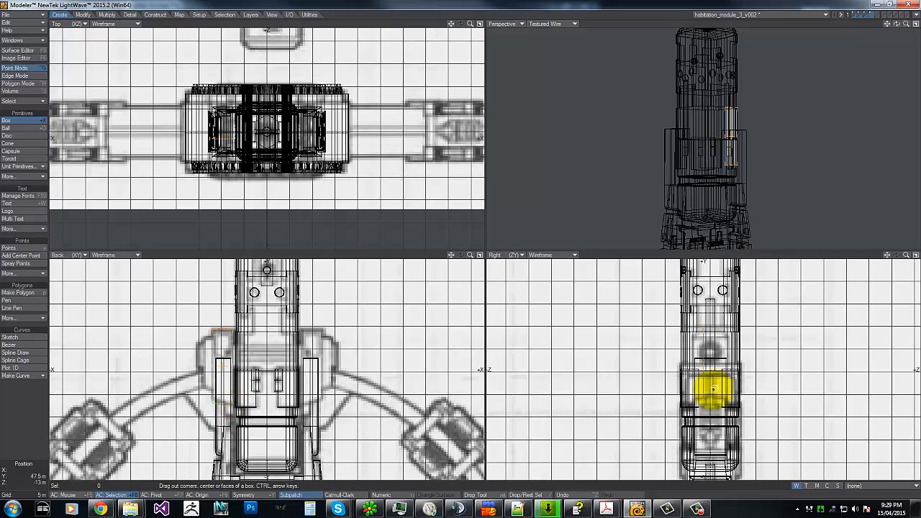
pyautogui.moveTo(709, 391); pyautogui.dragTo(736, 379)
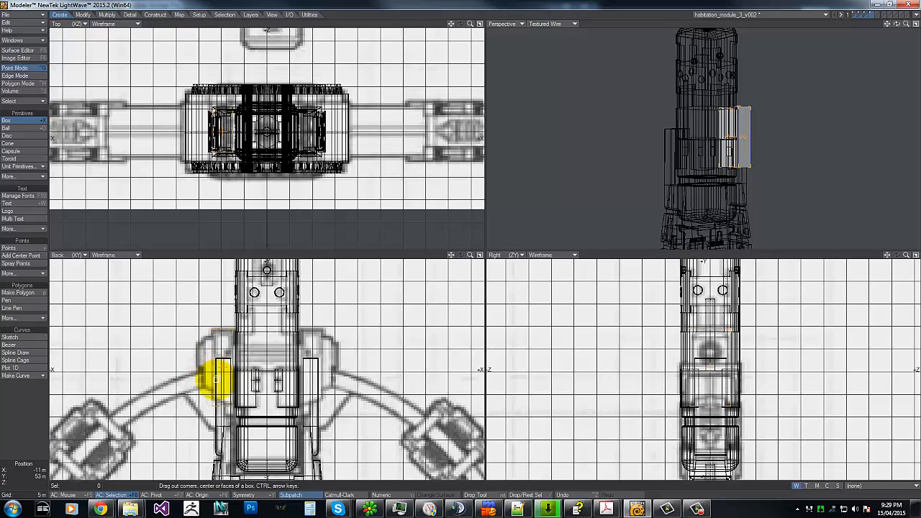
pyautogui.press('space')
# - Raise the two lower outer points of the box by 1.5 m to slope its underside
pyautogui.click(214, 403)
pyautogui.press('t')
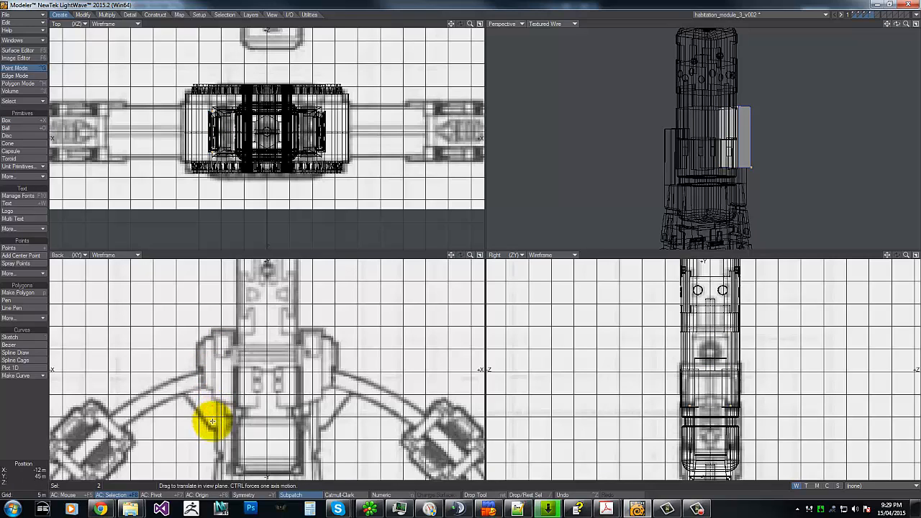
pyautogui.moveTo(212, 425); pyautogui.dragTo(461, 233)
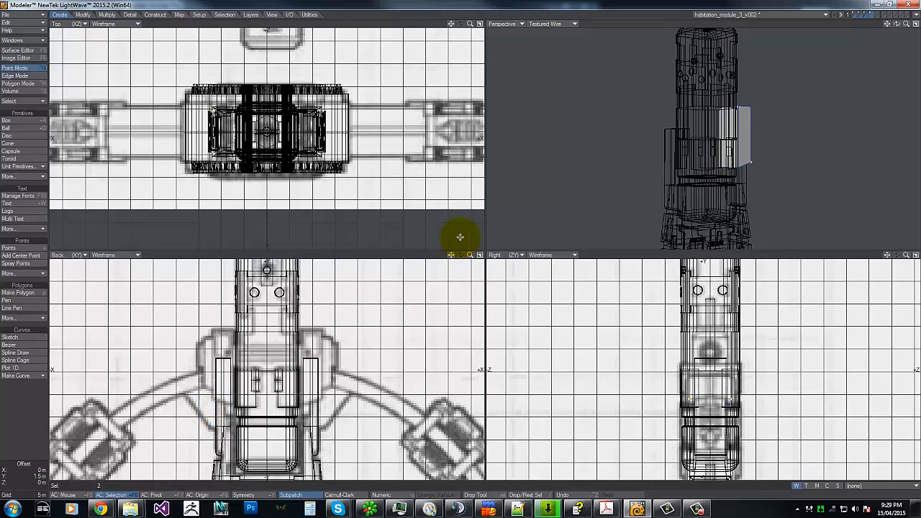
pyautogui.press('space')
pyautogui.click(209, 396)
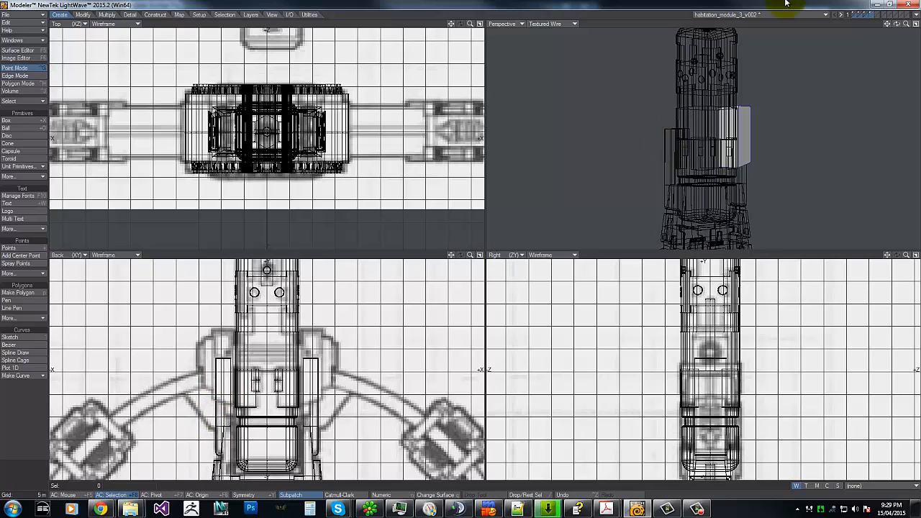
# - Compare the side pod with the side view in the reference PDF, and narrow the box's depth along Z toward the backdrop outline
pyautogui.moveTo(896, 25); pyautogui.dragTo(463, 249)
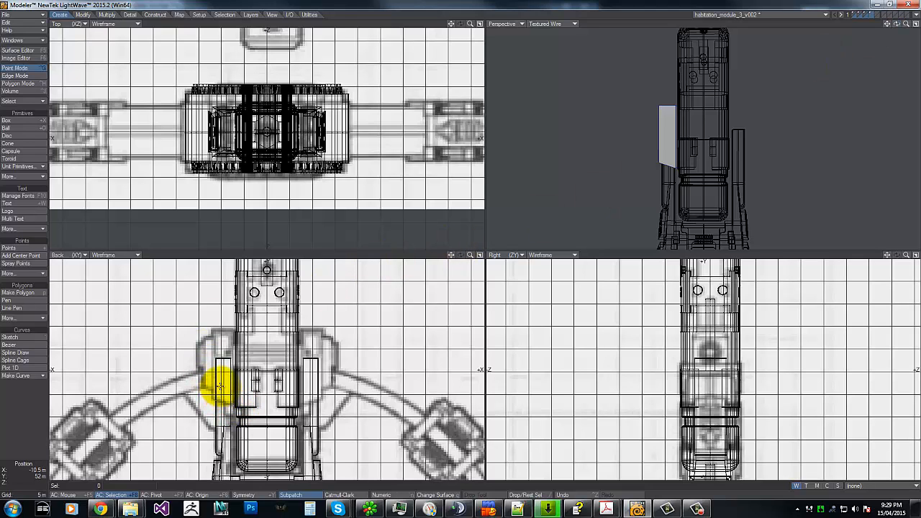
pyautogui.press('g')
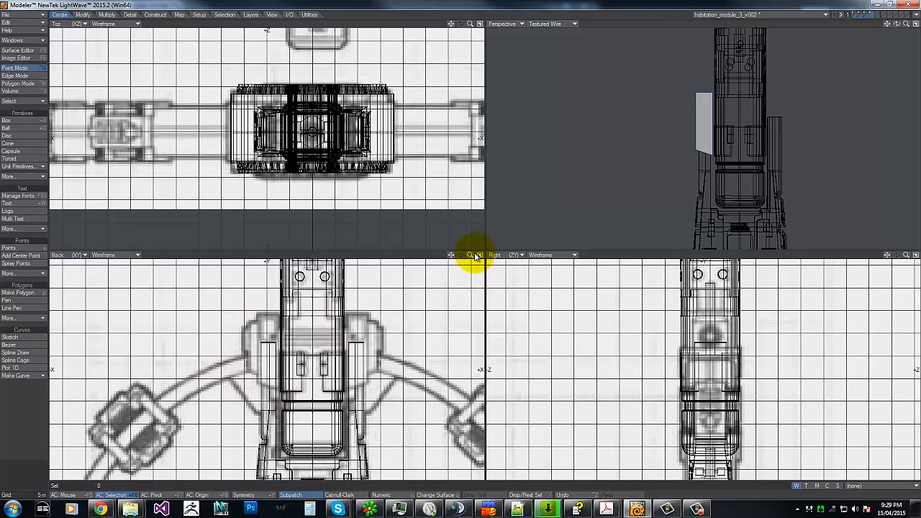
pyautogui.moveTo(475, 257); pyautogui.dragTo(458, 247)
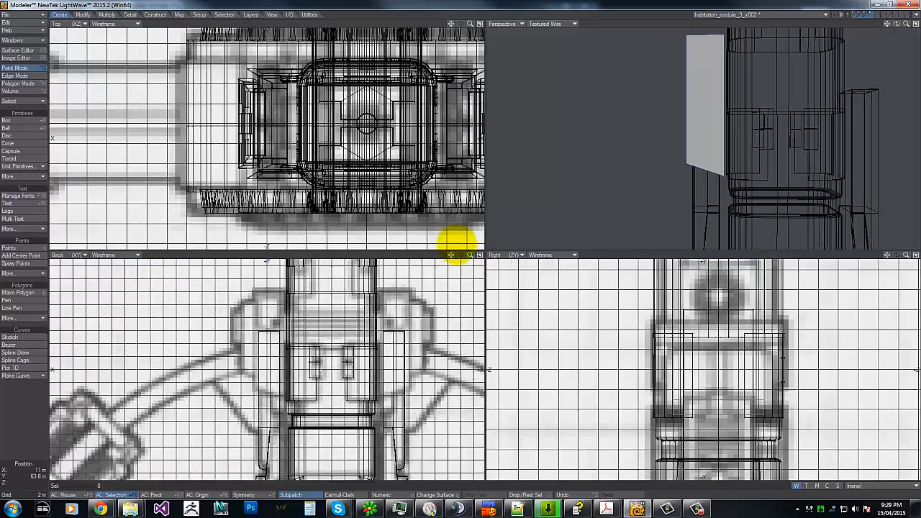
pyautogui.hotkey('alt', 'Tab')
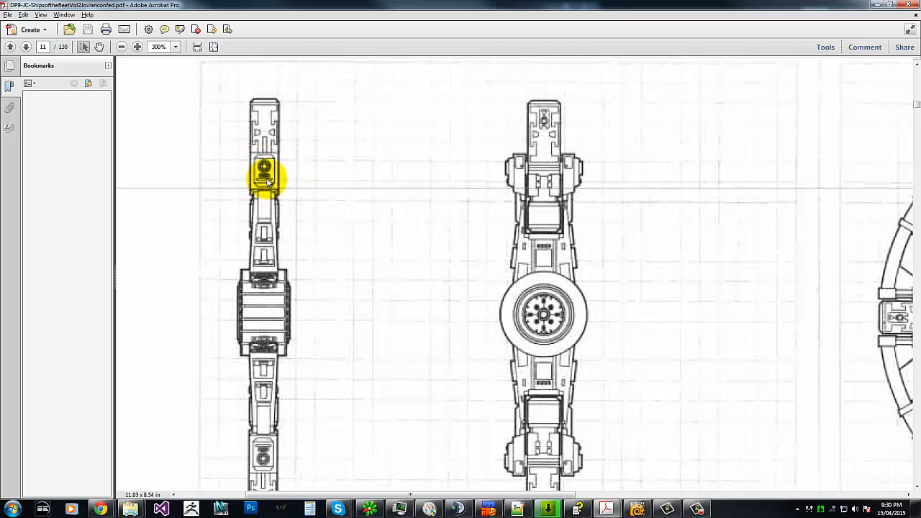
pyautogui.hotkey('alt', 'Tab')
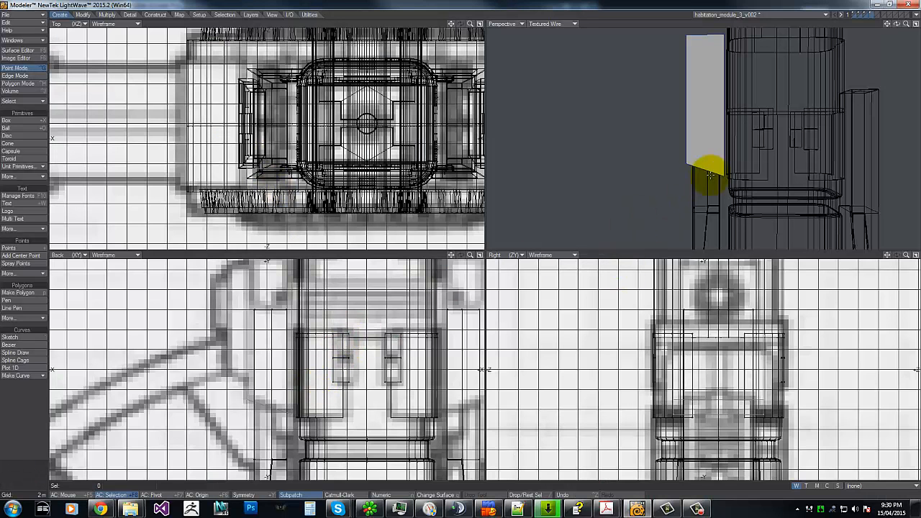
pyautogui.moveTo(906, 257); pyautogui.dragTo(465, 245)
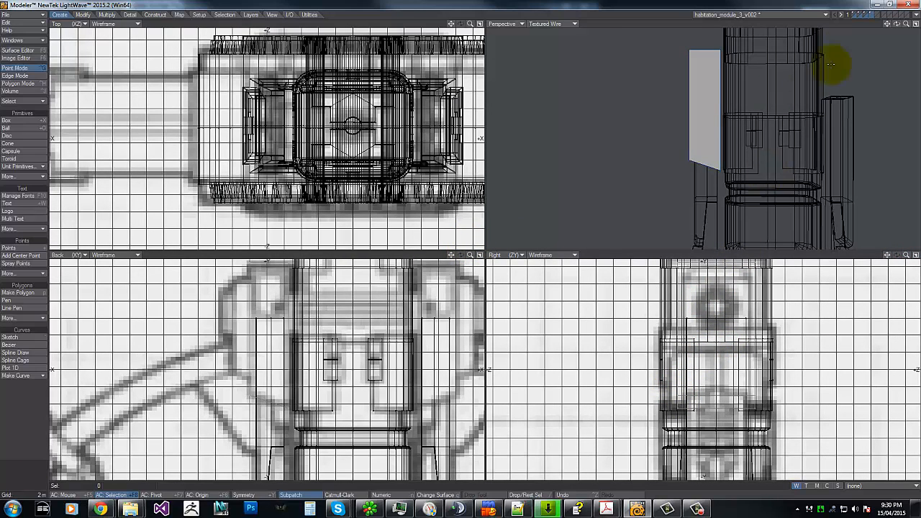
pyautogui.moveTo(895, 24); pyautogui.dragTo(462, 243)
pyautogui.press('h')
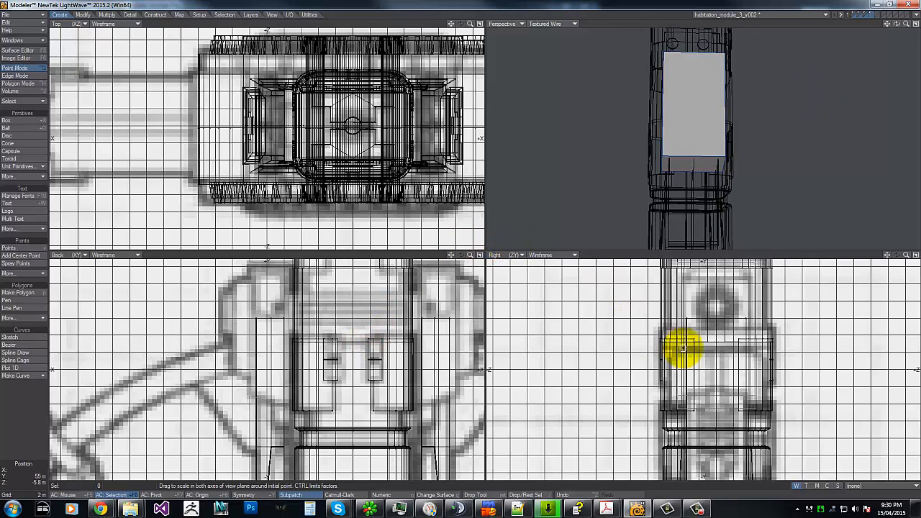
pyautogui.moveTo(722, 358); pyautogui.dragTo(711, 352)
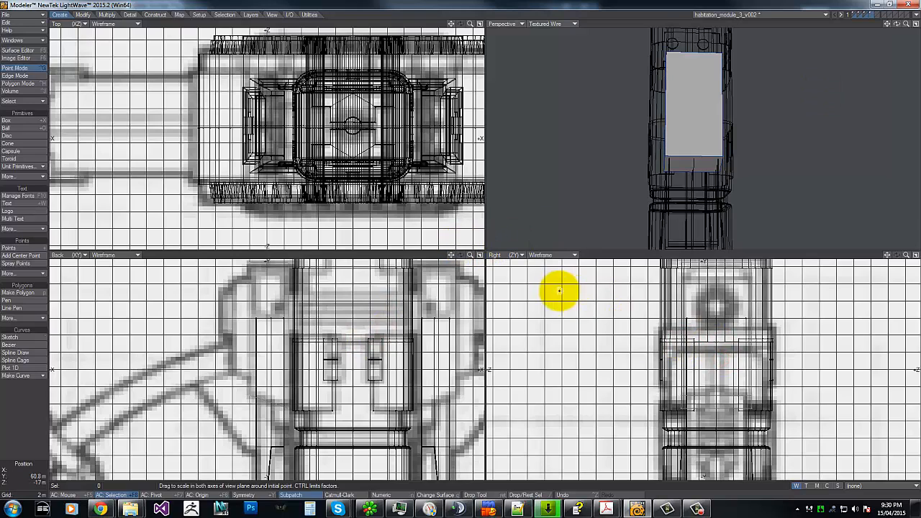
# - Set the Right and Back viewports to Color Wireframe display
pyautogui.click(546, 256)
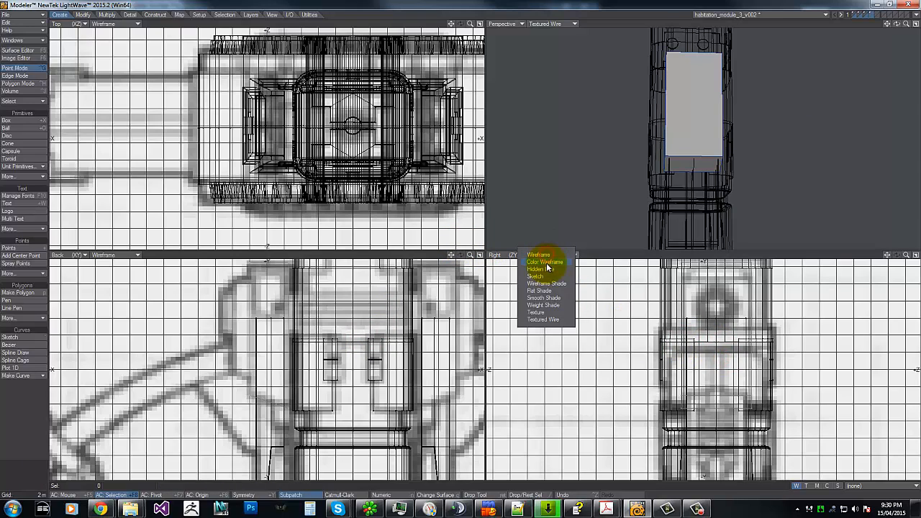
pyautogui.click(547, 264)
pyautogui.click(105, 256)
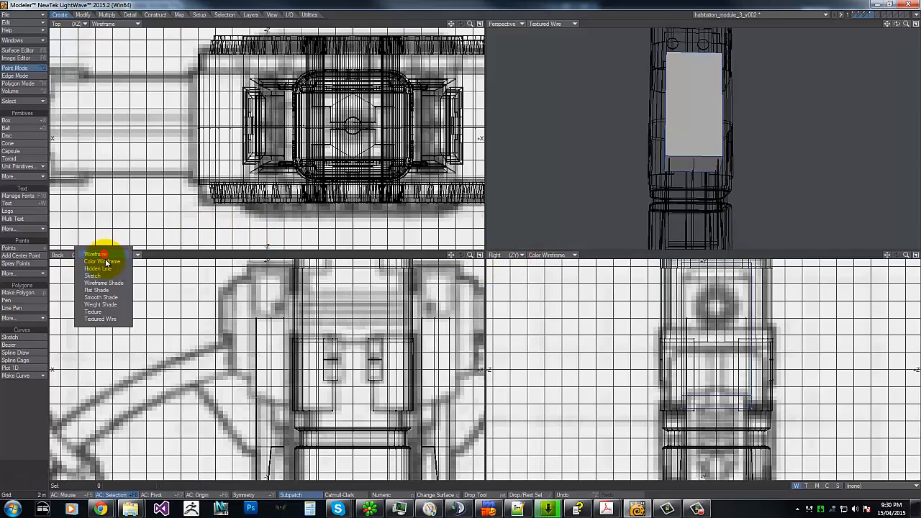
pyautogui.click(106, 262)
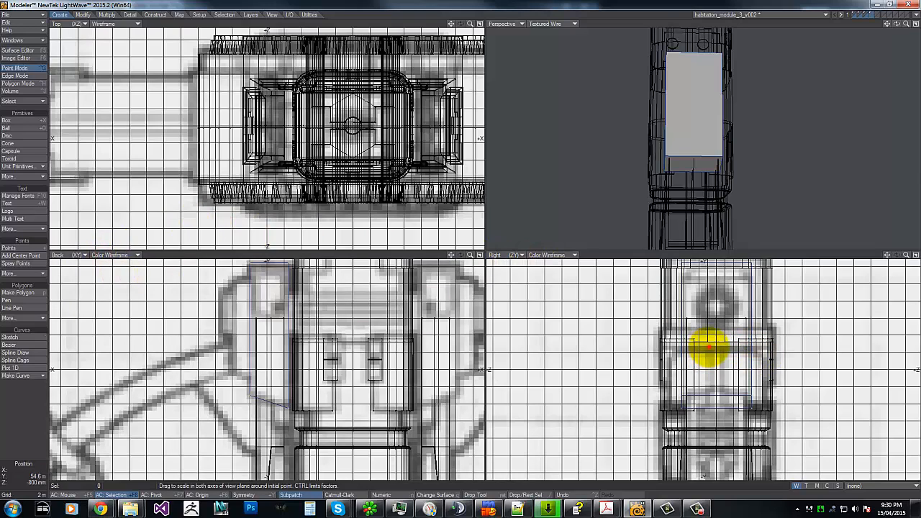
# - Scale the box to 98% along Z and align it with the backdrop pod, with the tower layer hidden from the background
pyautogui.keyDown('ctrl'); pyautogui.moveTo(709, 348); pyautogui.dragTo(705, 348); pyautogui.keyUp('ctrl')
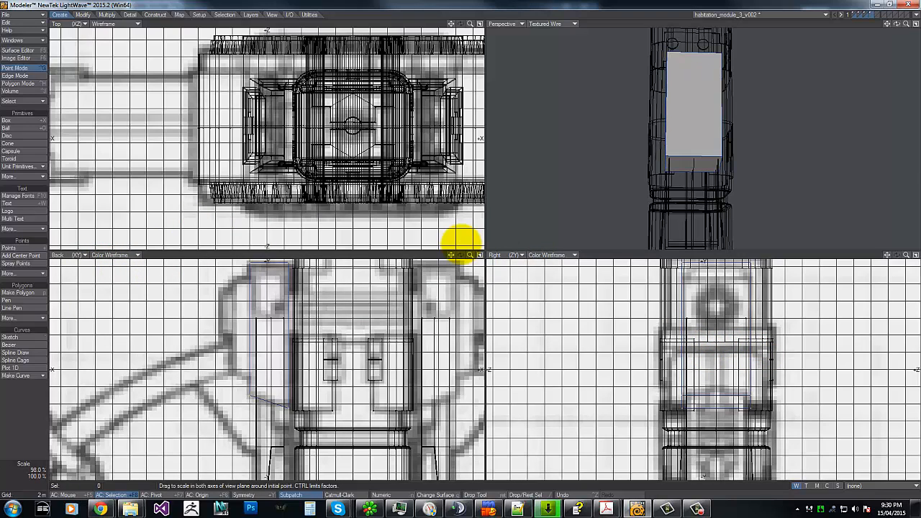
pyautogui.click(861, 17)
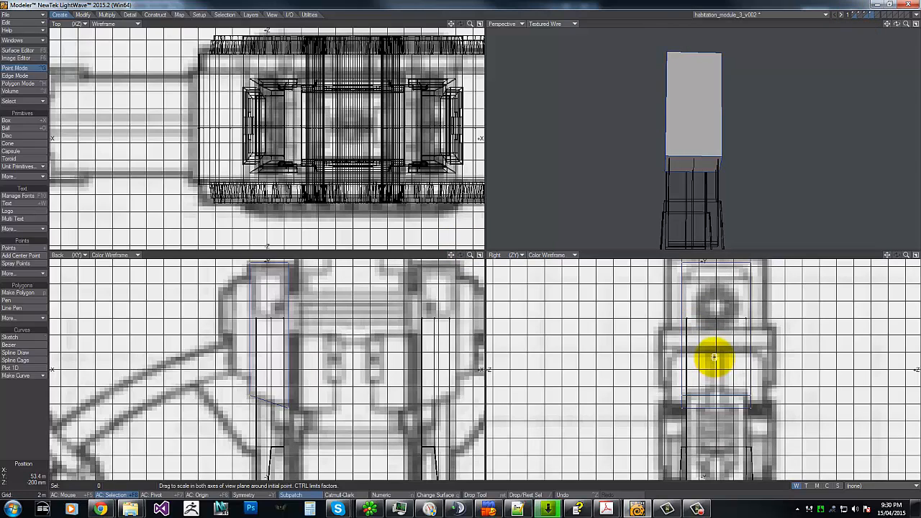
pyautogui.press('t')
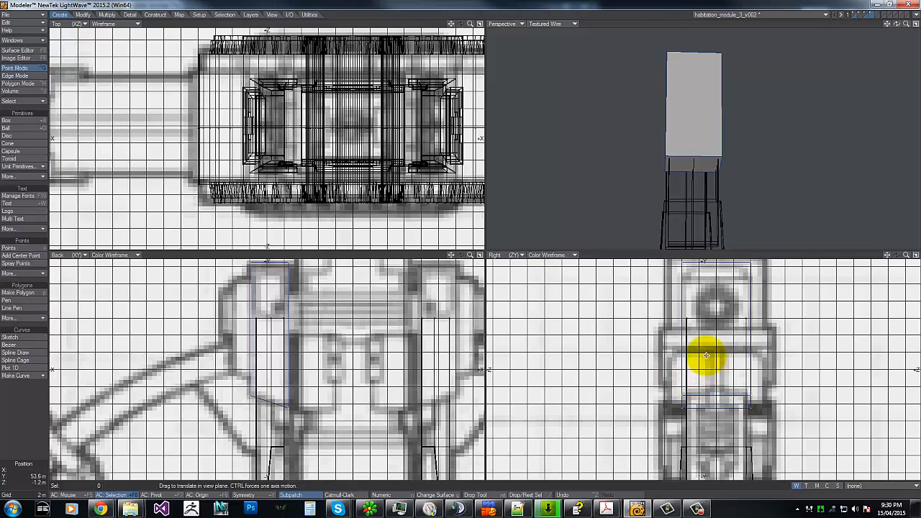
pyautogui.moveTo(706, 355); pyautogui.dragTo(705, 356)
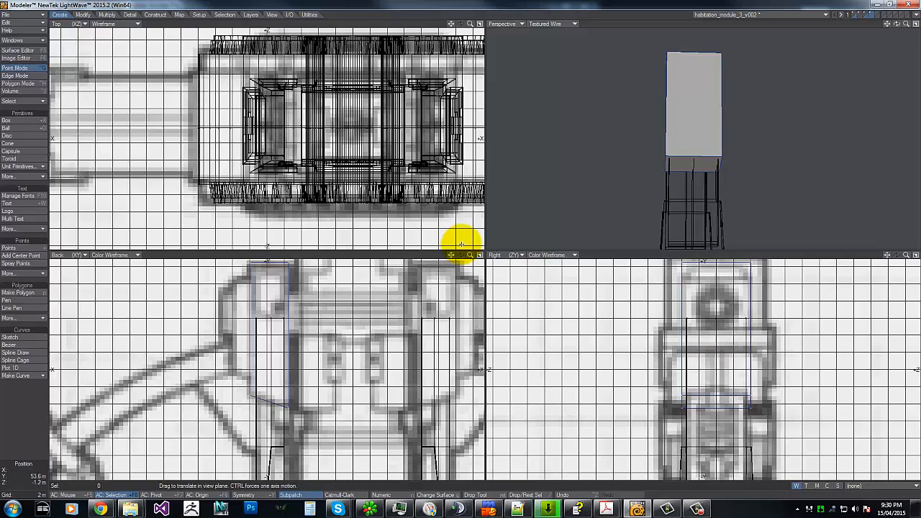
# - Smooth Shift the box's two opposite Z-facing side polygons and stretch them outward to 121% along Z
pyautogui.press('space')
pyautogui.hotkey('ctrl', 'h')
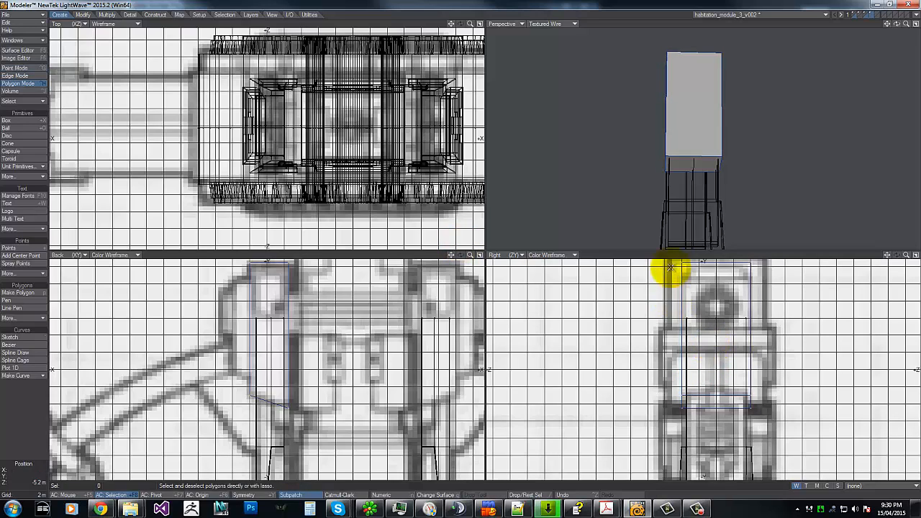
pyautogui.moveTo(897, 26); pyautogui.dragTo(894, 29)
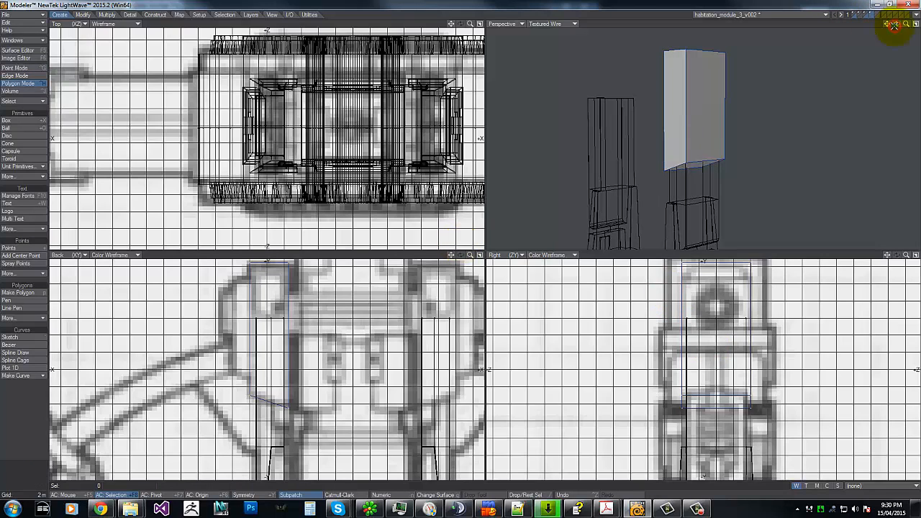
pyautogui.click(685, 99)
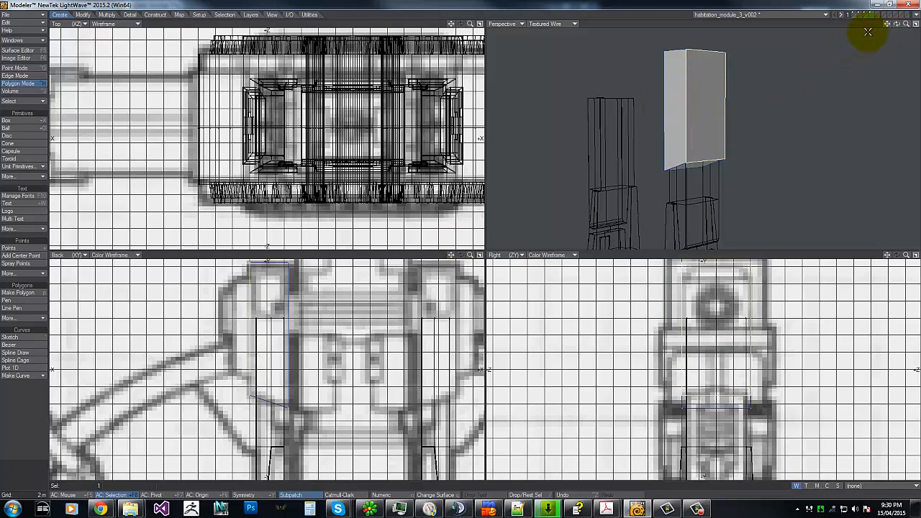
pyautogui.moveTo(897, 27); pyautogui.dragTo(426, 246)
pyautogui.keyDown('shift'); pyautogui.click(706, 103); pyautogui.keyUp('shift')
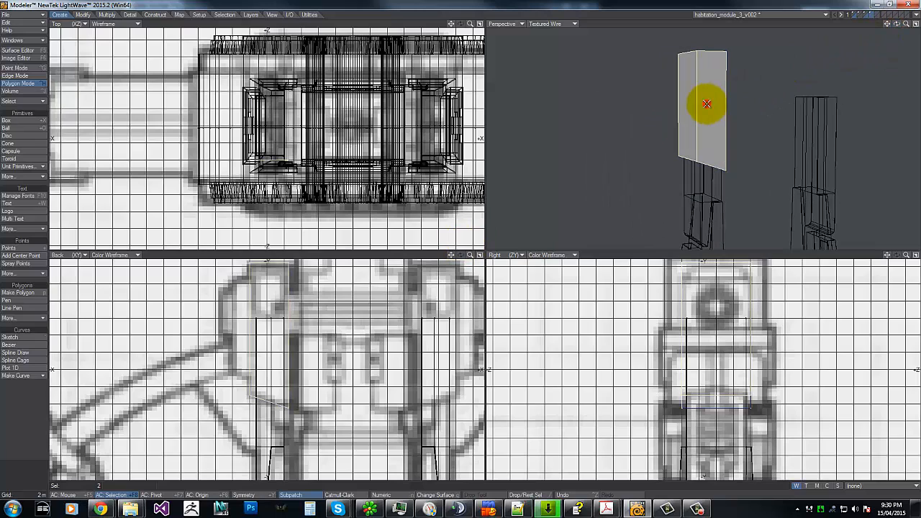
pyautogui.moveTo(896, 25); pyautogui.dragTo(456, 242)
pyautogui.click(692, 99)
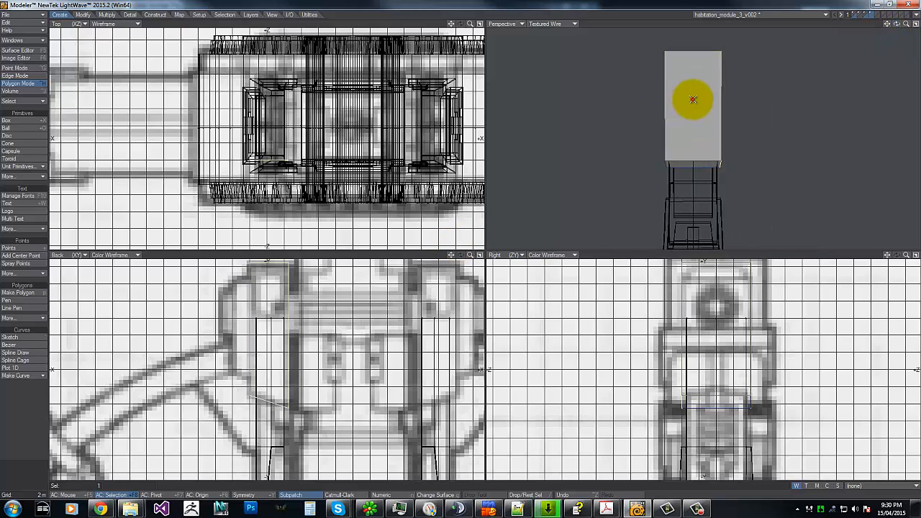
pyautogui.moveTo(899, 26); pyautogui.dragTo(744, 65)
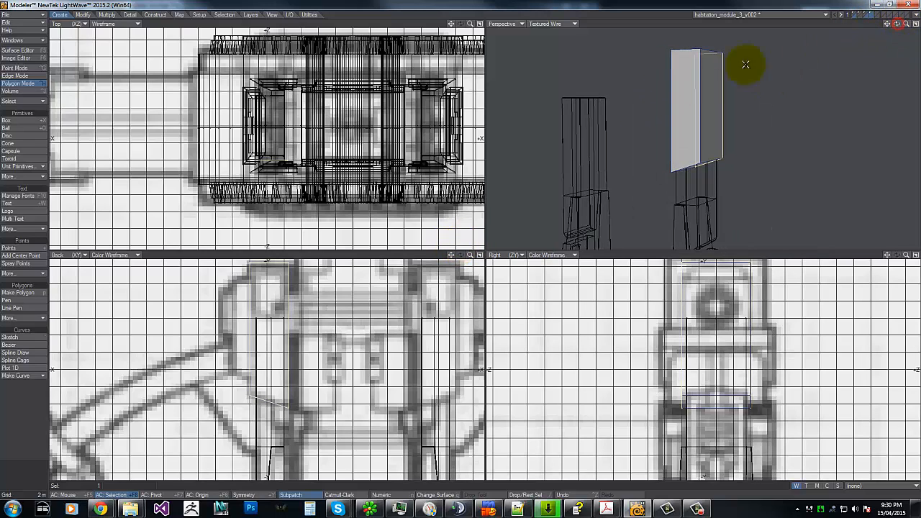
pyautogui.click(681, 97)
pyautogui.hotkey('shift', 'f')
pyautogui.click(698, 375)
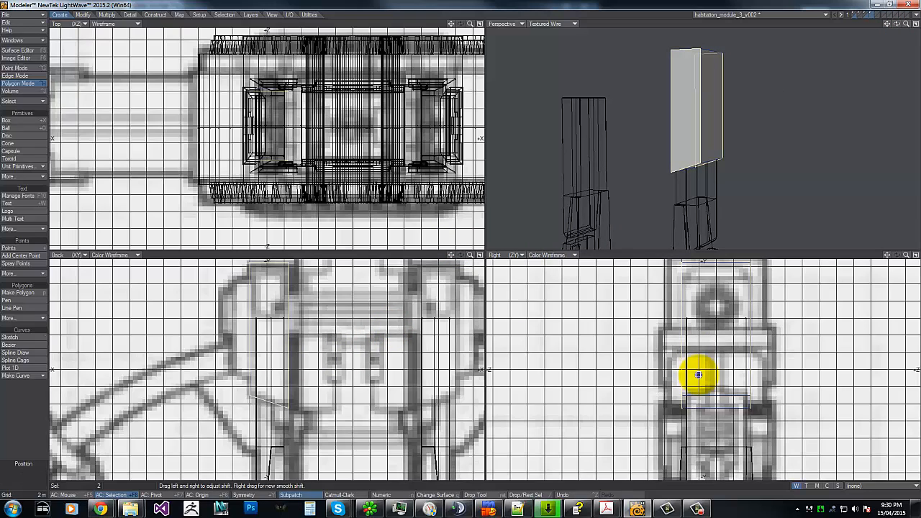
pyautogui.press('h')
pyautogui.moveTo(718, 358); pyautogui.dragTo(457, 241)
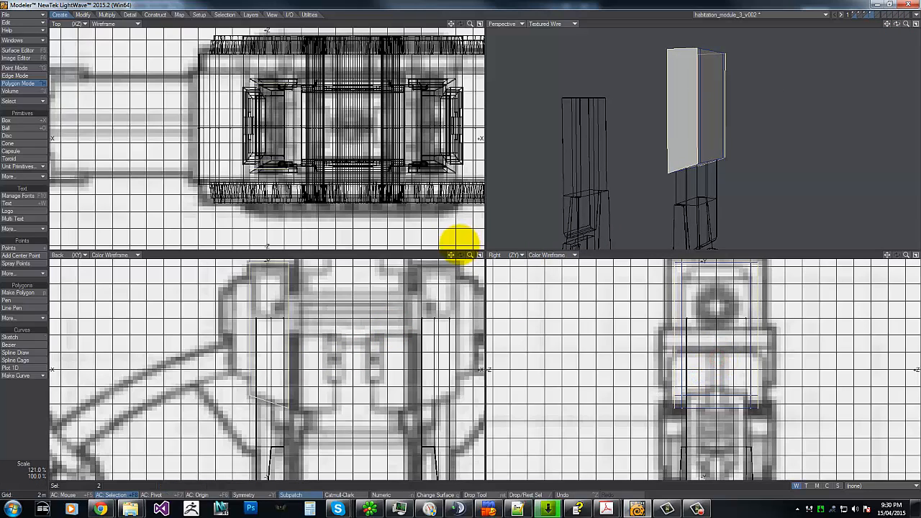
# - Raise the four lower corner points of the shifted side faces by 1 m to chamfer the box's lower edges
pyautogui.hotkey('ctrl', 'g')
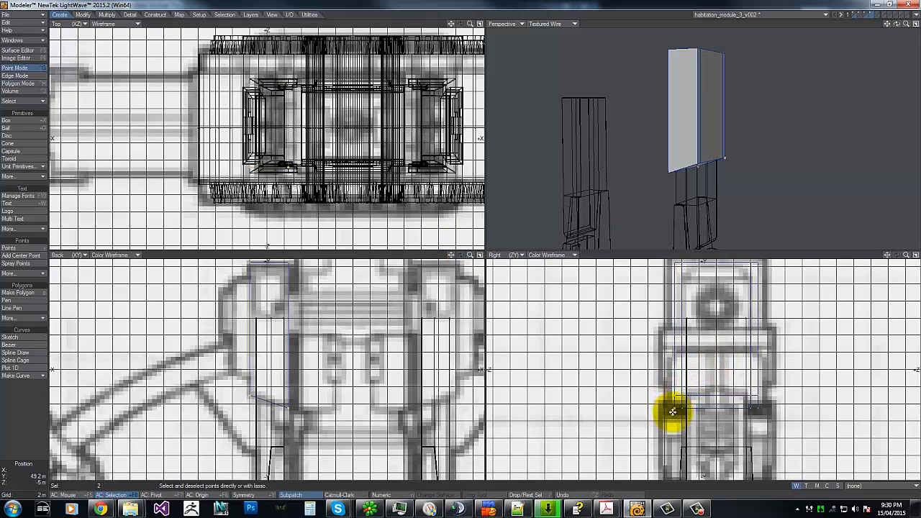
pyautogui.press('t')
pyautogui.hotkey('ctrl', 'z')
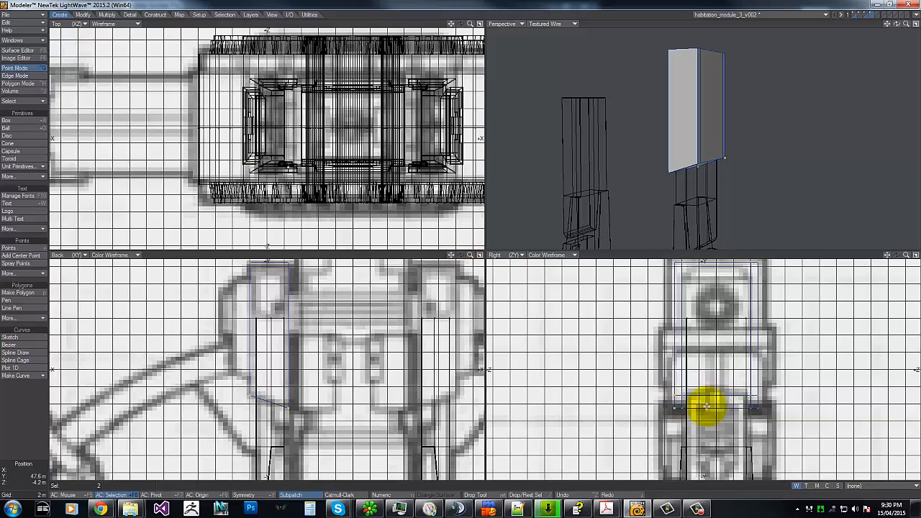
pyautogui.click(756, 394)
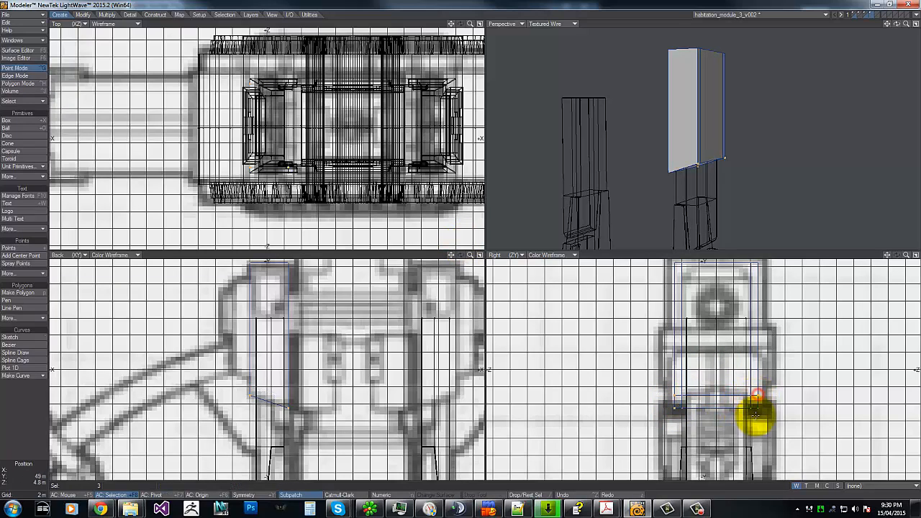
pyautogui.press('t')
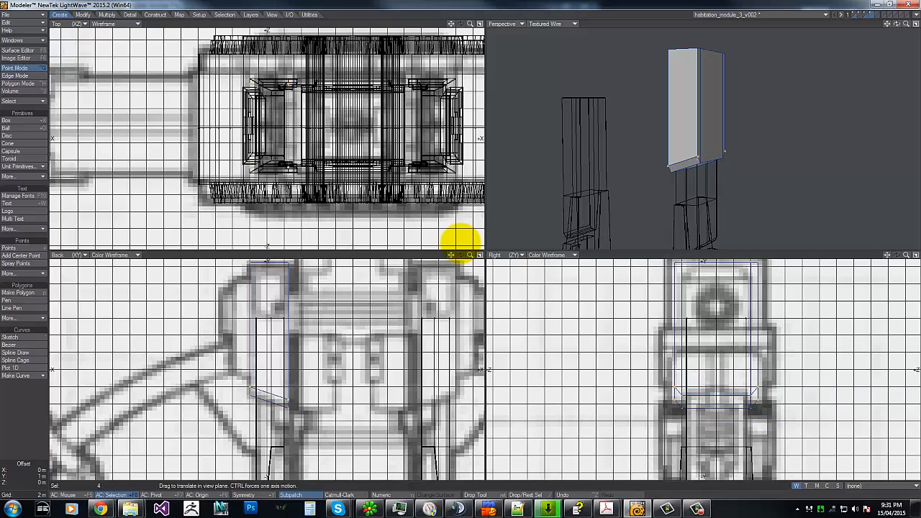
pyautogui.press('t')
pyautogui.press('t')
pyautogui.press('t')
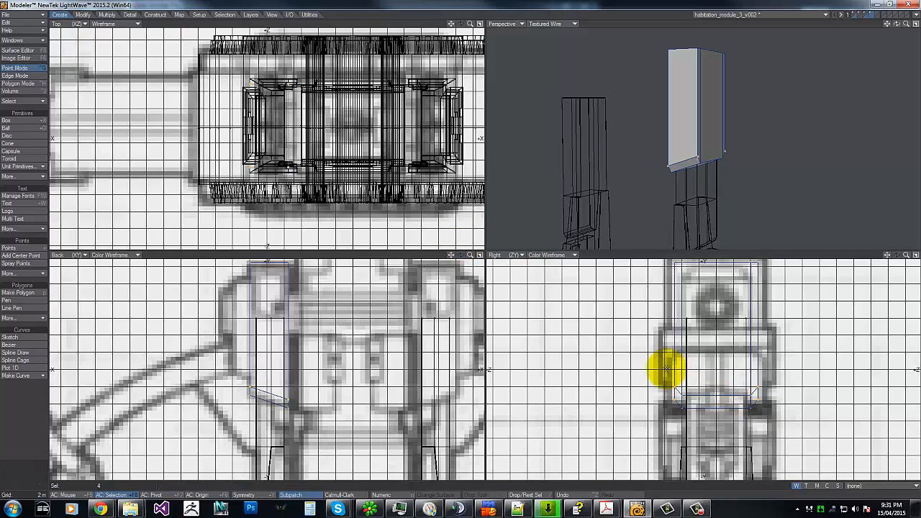
pyautogui.moveTo(666, 368)
pyautogui.mouseDown(button='right')
pyautogui.moveTo(764, 446)
pyautogui.moveTo(623, 316)
pyautogui.mouseUp(button='right')
# - Lower the four upper corner points of the shifted side faces to chamfer the box's upper edges
pyautogui.press('g')
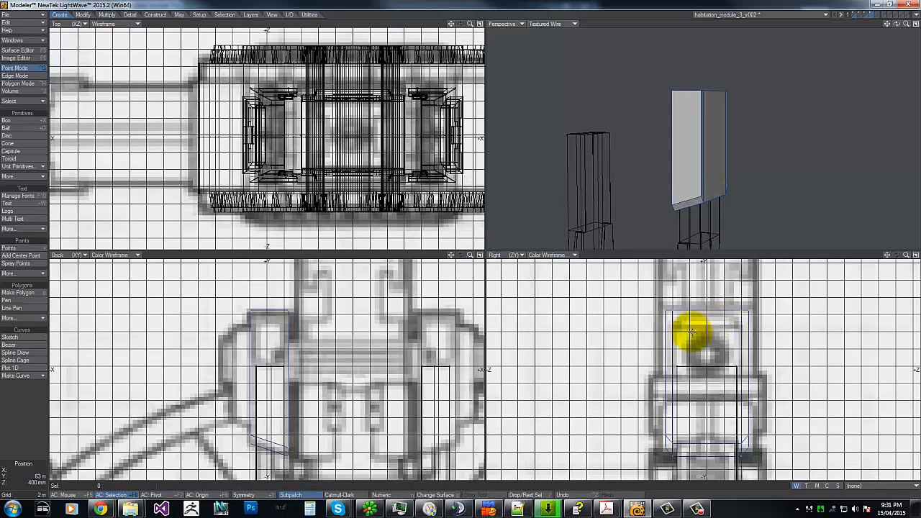
pyautogui.keyDown('shift'); pyautogui.click(749, 311); pyautogui.keyUp('shift')
pyautogui.press('t')
pyautogui.moveTo(749, 311); pyautogui.dragTo(748, 319)
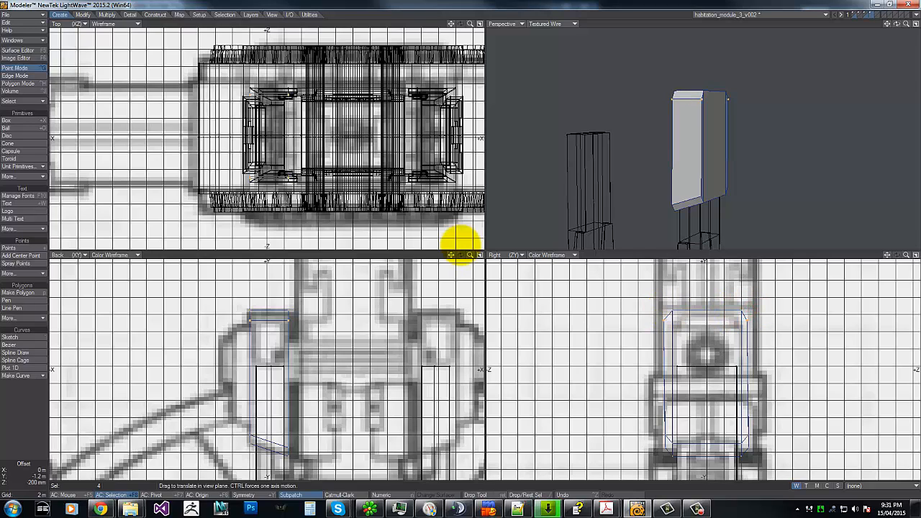
pyautogui.hotkey('ctrl', 'z')
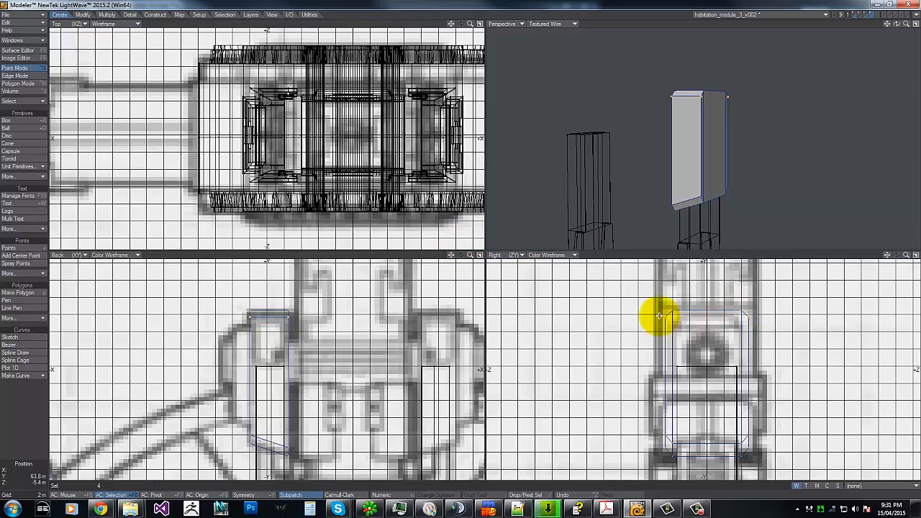
pyautogui.moveTo(656, 314); pyautogui.dragTo(628, 272, button='right')
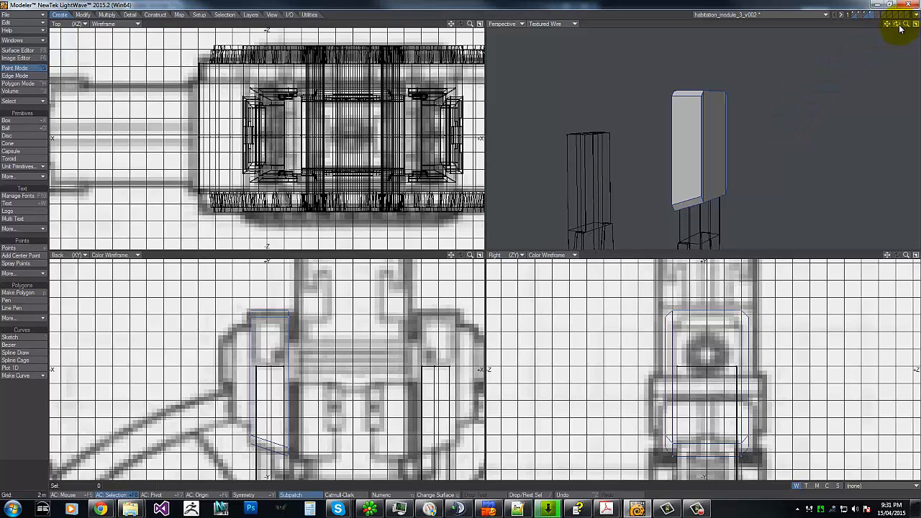
# - Knife two horizontal cuts through the box, at about Y 51 m near its lower edge and about Y 63 m near its upper edge
pyautogui.moveTo(899, 26); pyautogui.dragTo(461, 238)
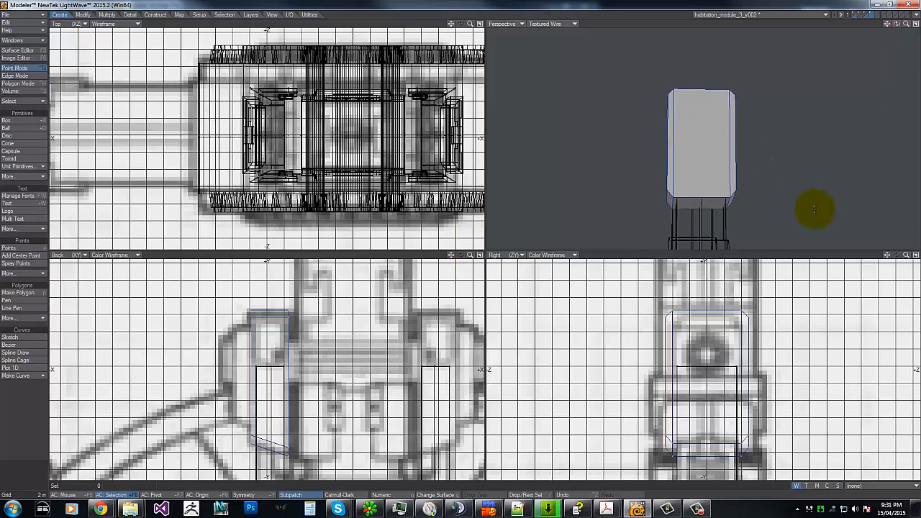
pyautogui.hotkey('shift', 'k')
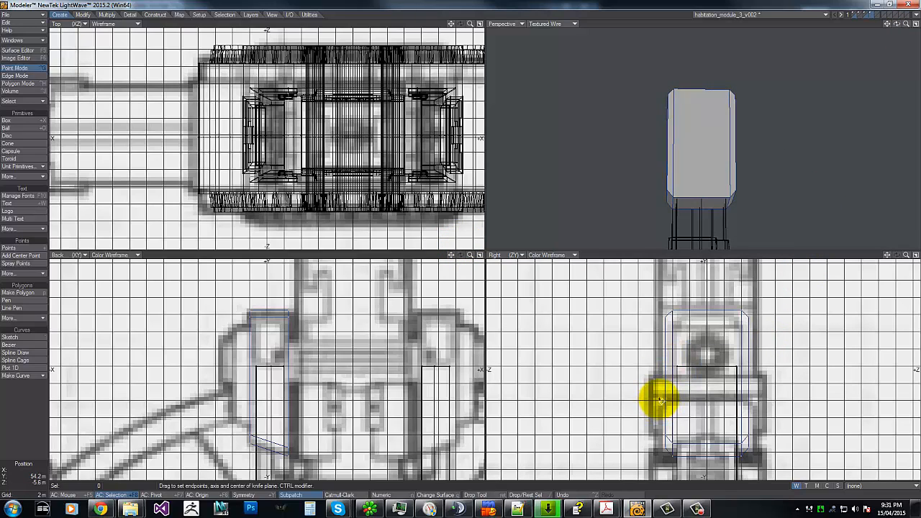
pyautogui.moveTo(222, 425); pyautogui.dragTo(331, 425)
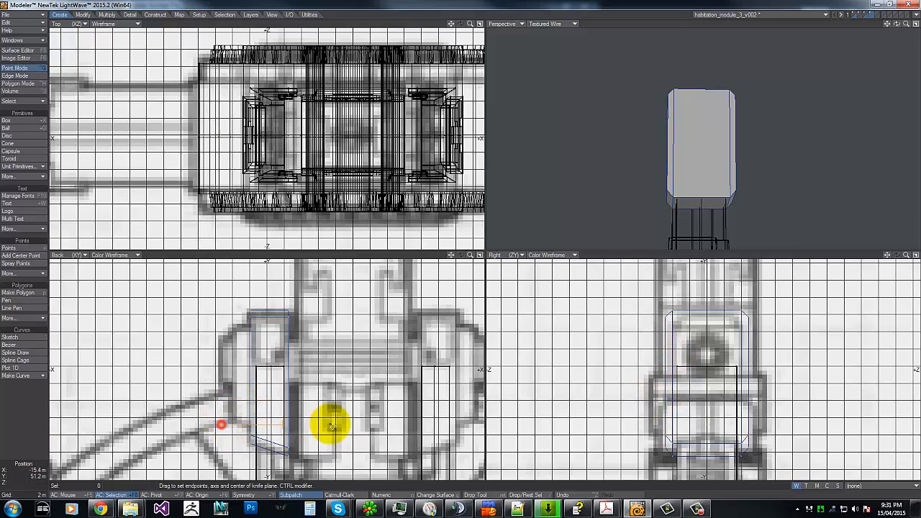
pyautogui.moveTo(222, 323); pyautogui.dragTo(350, 325)
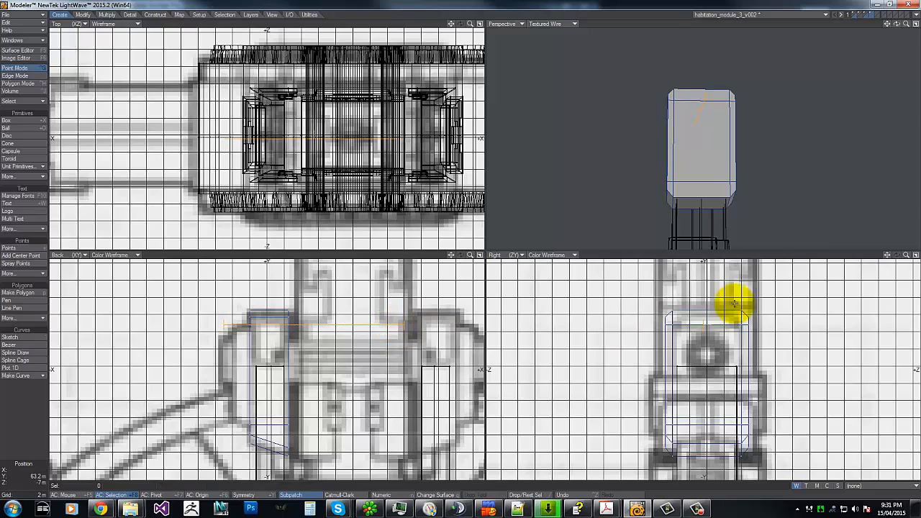
pyautogui.press('Return')
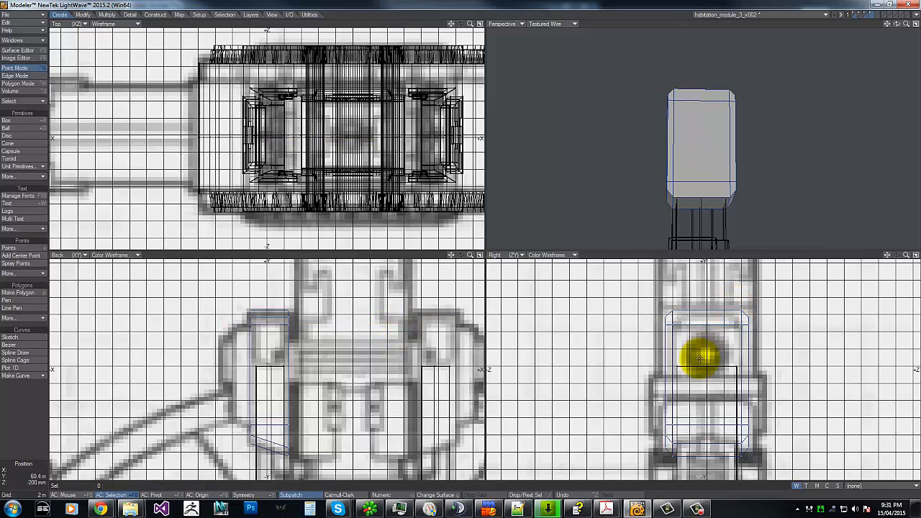
# - Smooth Shift the central polygon of the box's outer face and move it outward along X to match the backdrop pod's raised panel
pyautogui.hotkey('ctrl', 'h')
pyautogui.click(702, 129)
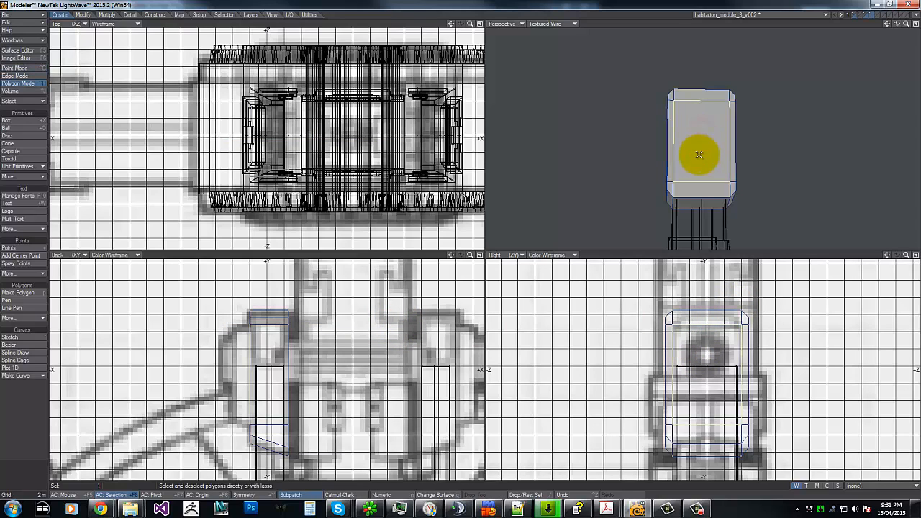
pyautogui.press('t')
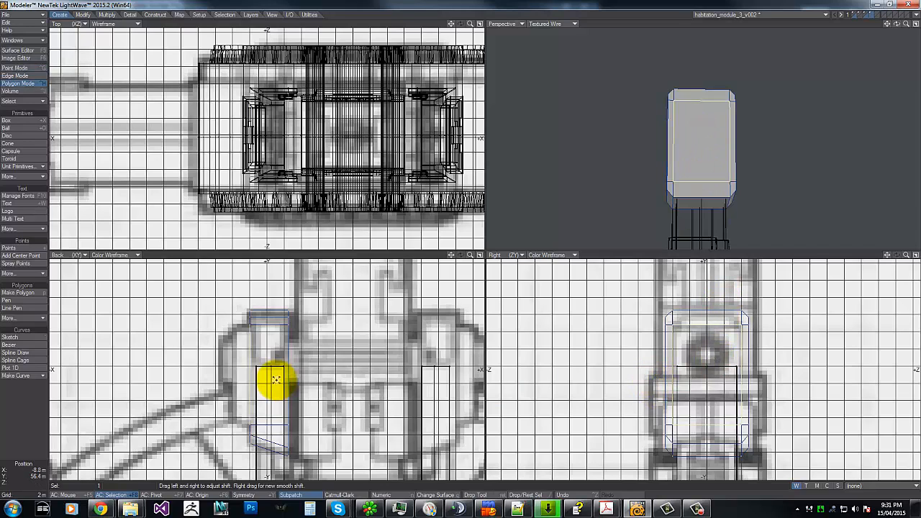
pyautogui.moveTo(271, 378); pyautogui.dragTo(259, 372)
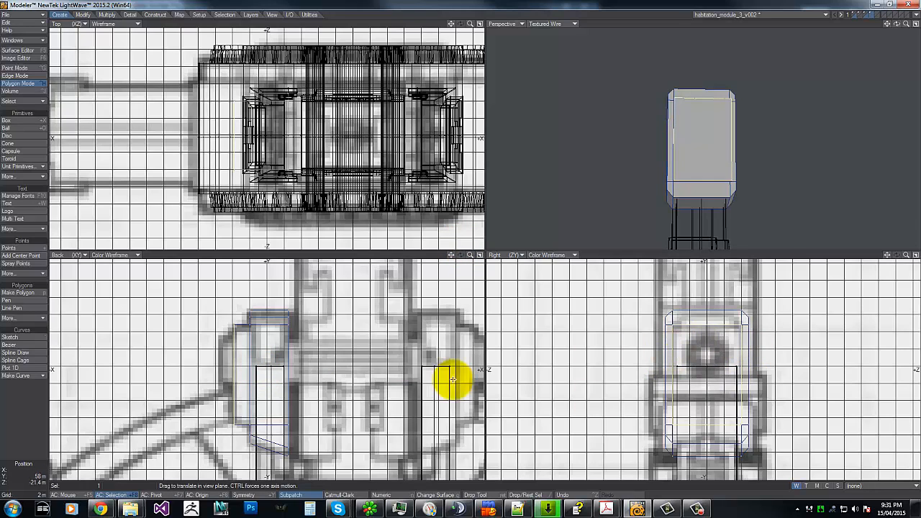
pyautogui.press('Return')
pyautogui.click(232, 353)
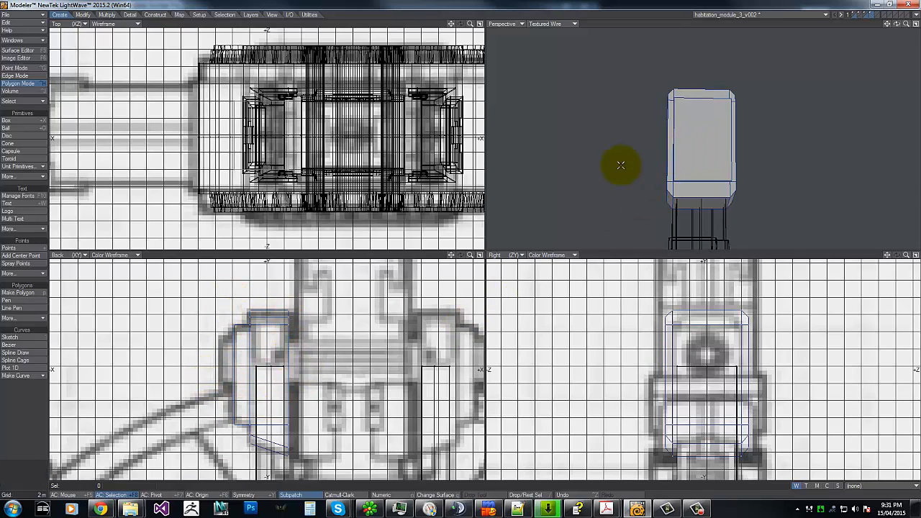
# - Chamfer the four outer border edges of the raised panel
pyautogui.moveTo(897, 26); pyautogui.dragTo(464, 243)
pyautogui.click(11, 76)
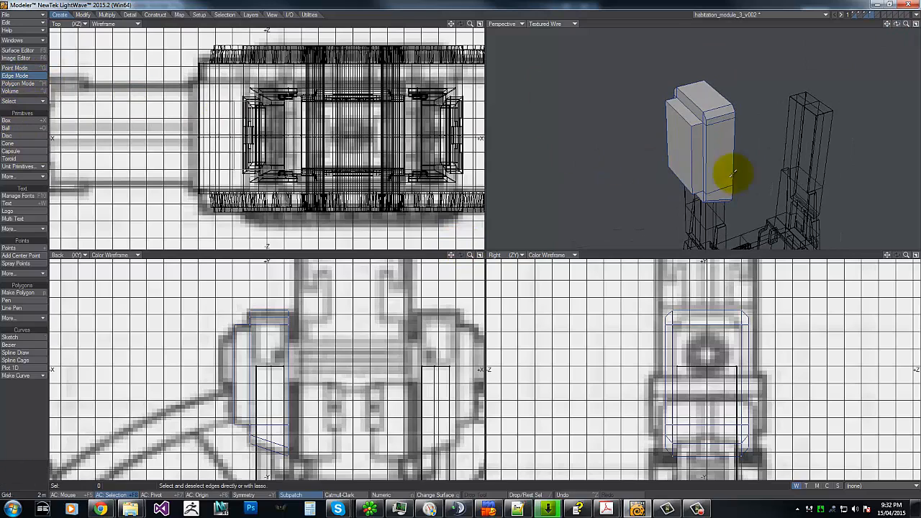
pyautogui.click(679, 115)
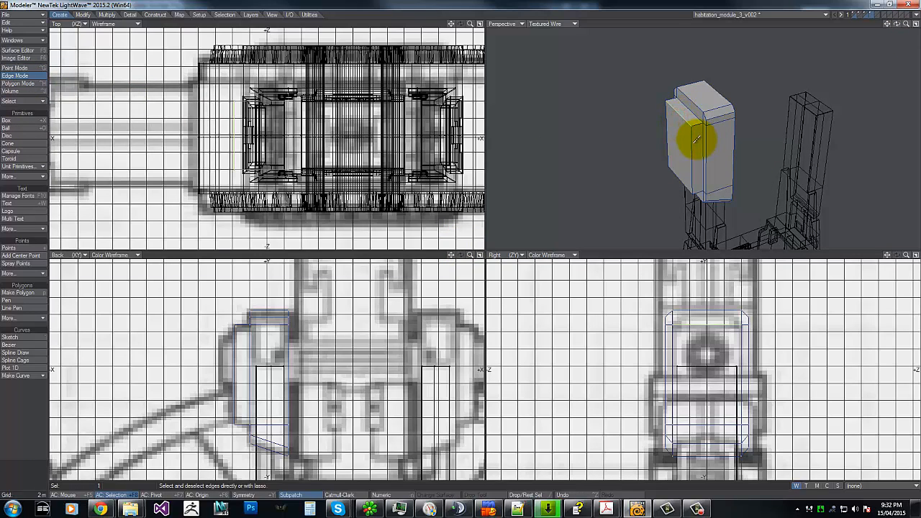
pyautogui.click(691, 140)
pyautogui.click(676, 178)
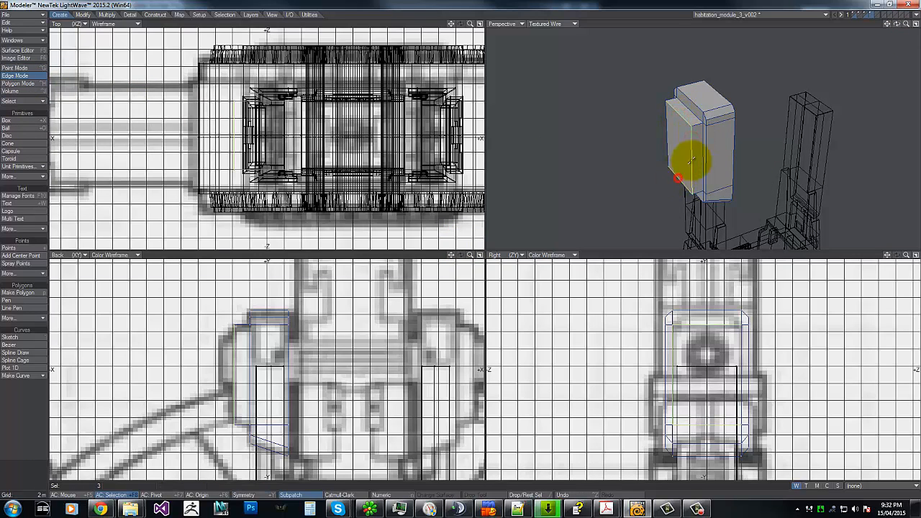
pyautogui.moveTo(895, 26); pyautogui.dragTo(460, 243)
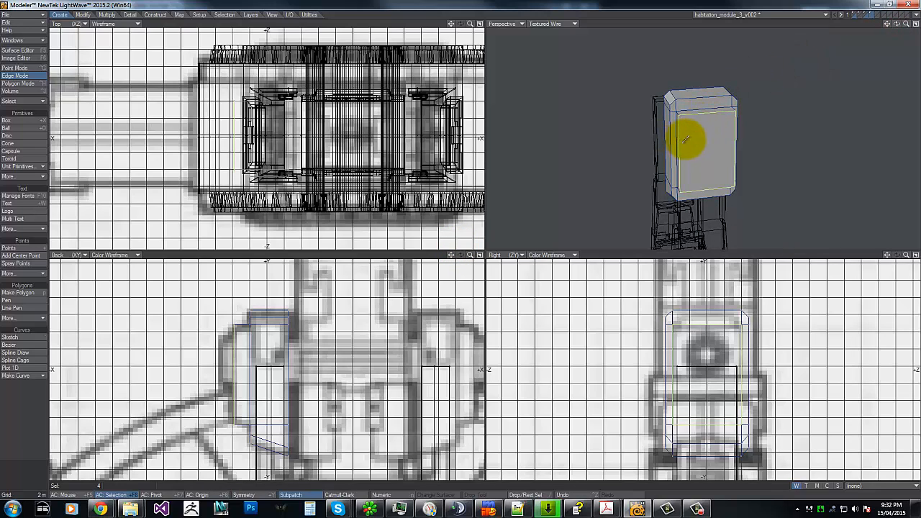
pyautogui.hotkey('ctrl', 'c')
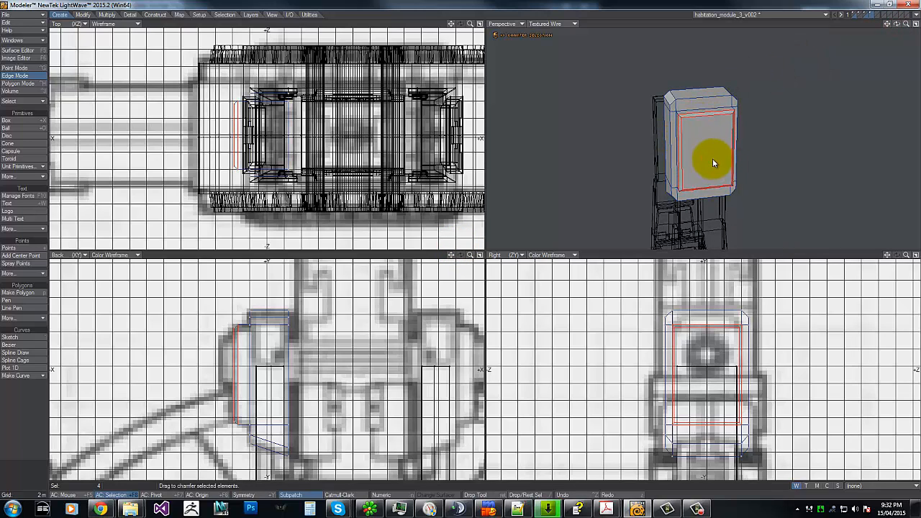
pyautogui.moveTo(710, 159); pyautogui.dragTo(712, 157)
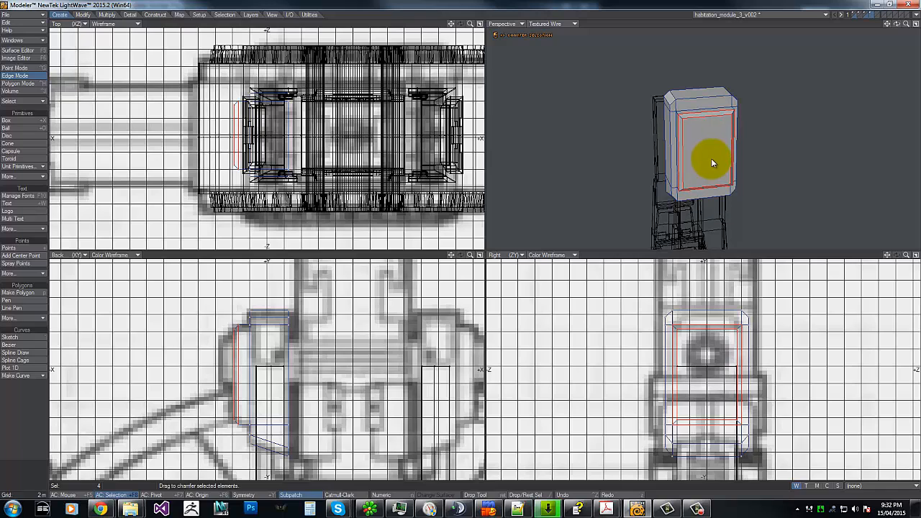
pyautogui.moveTo(710, 162); pyautogui.dragTo(702, 151)
pyautogui.press('t')
pyautogui.press('space')
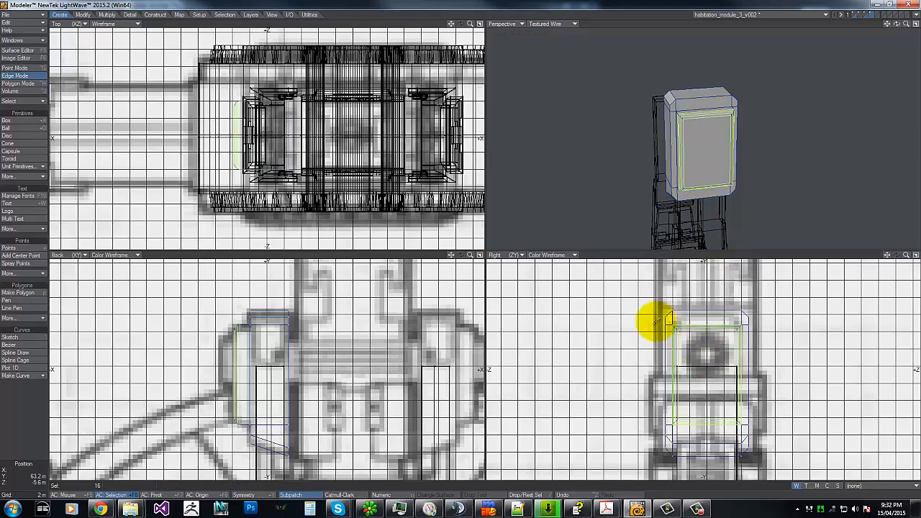
pyautogui.moveTo(654, 324)
pyautogui.mouseDown(button='right')
pyautogui.moveTo(592, 335)
pyautogui.moveTo(639, 318)
pyautogui.mouseUp(button='right')
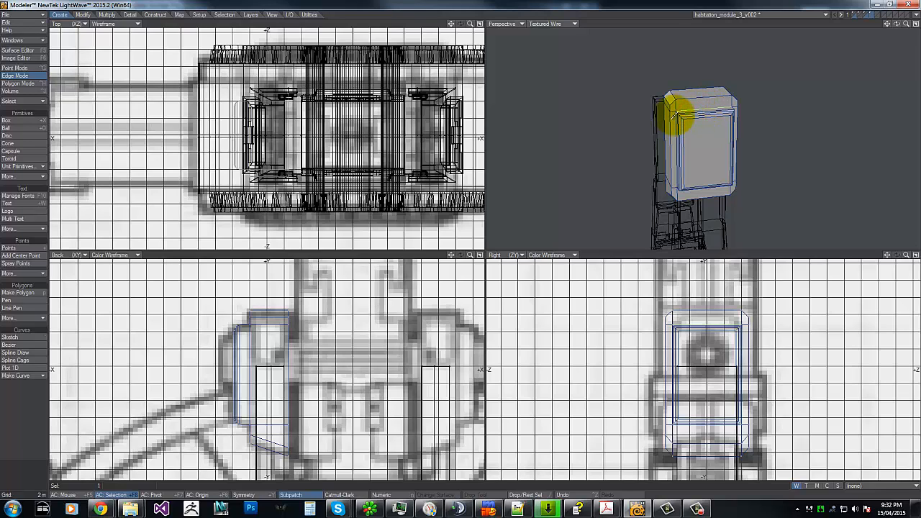
# - Try to chamfer the four edges where the raised panel meets the box's outer face
pyautogui.moveTo(906, 25); pyautogui.dragTo(455, 239)
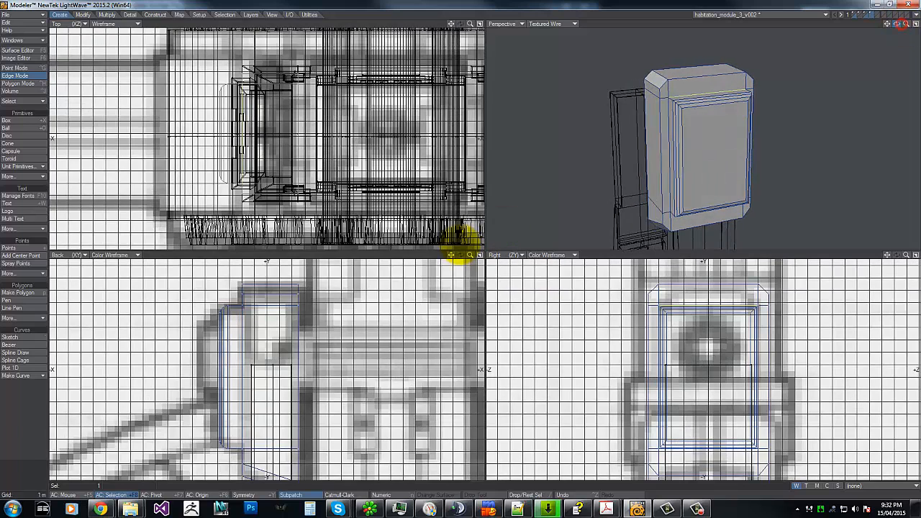
pyautogui.click(668, 116)
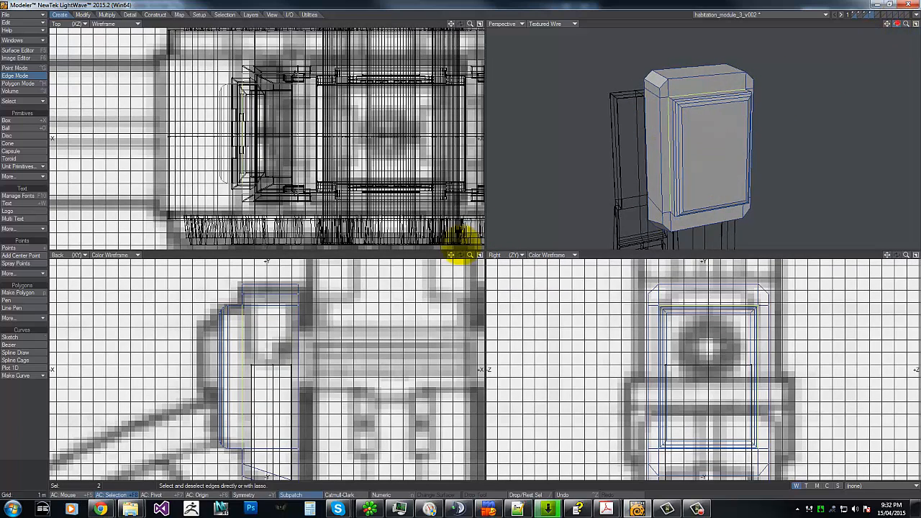
pyautogui.moveTo(460, 243); pyautogui.dragTo(720, 123)
pyautogui.click(689, 169)
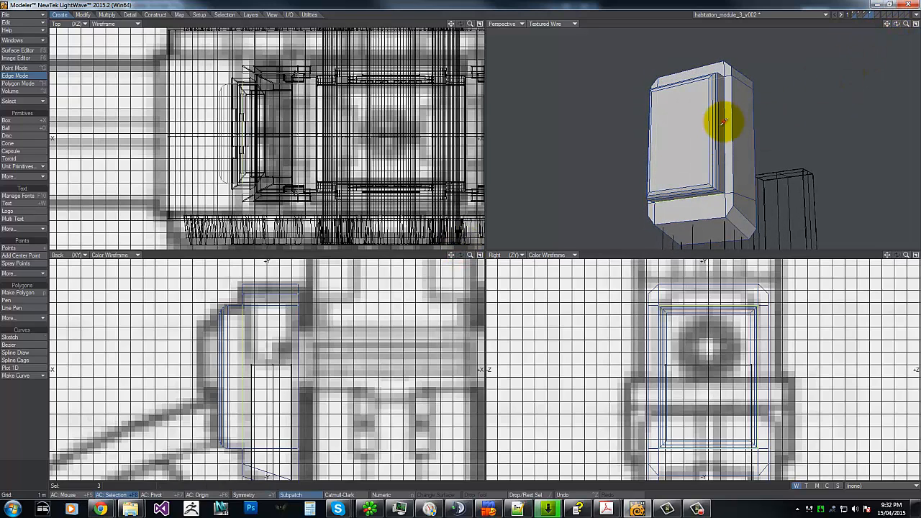
pyautogui.hotkey('ctrl', 'b')
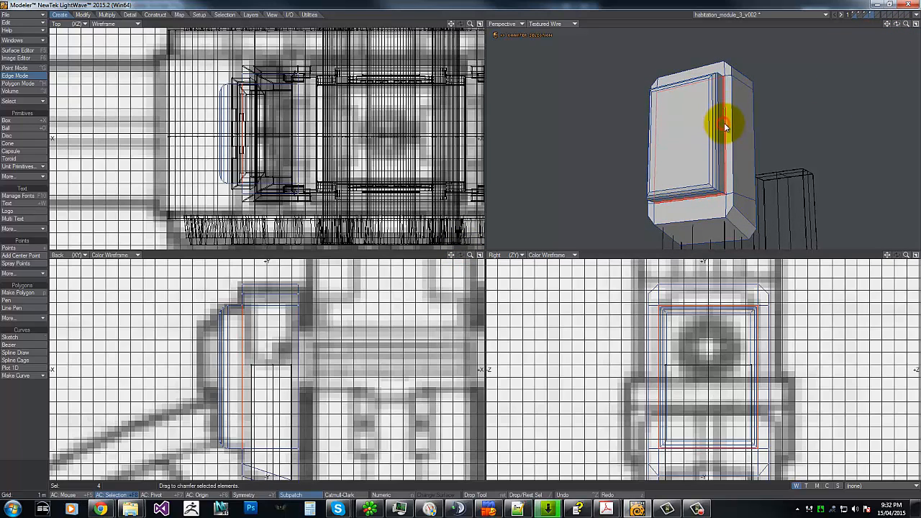
pyautogui.moveTo(725, 125); pyautogui.dragTo(724, 127)
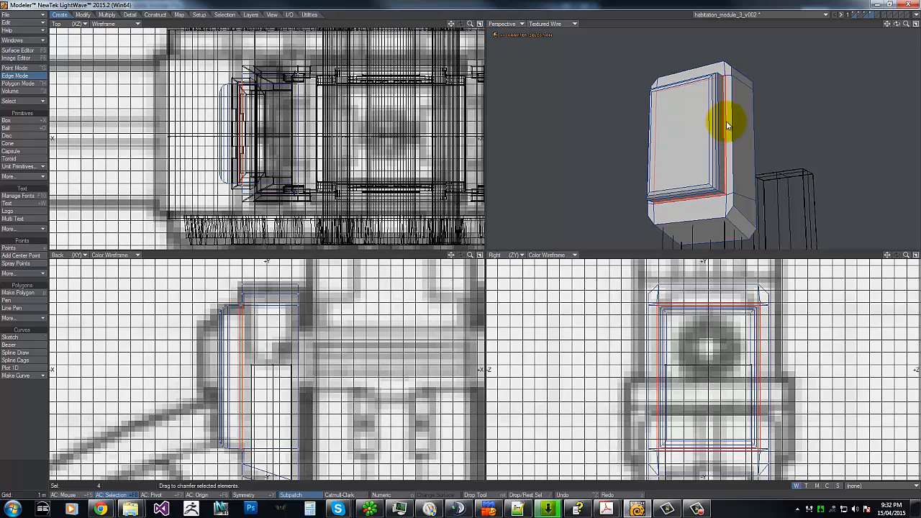
pyautogui.moveTo(896, 24); pyautogui.dragTo(461, 243)
pyautogui.moveTo(734, 127); pyautogui.dragTo(687, 130)
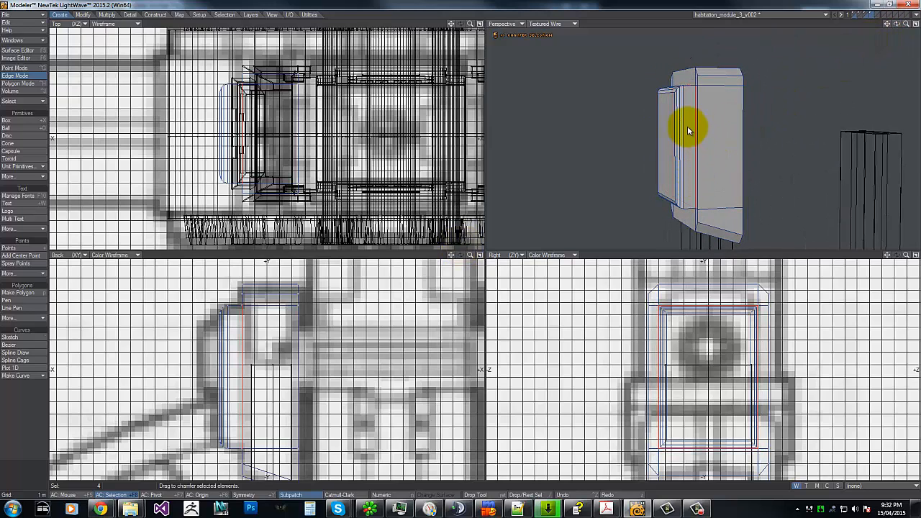
pyautogui.press('/')
# - Chamfer the full perimeter of the box's outer face around the raised panel, including its slanted corner edges
pyautogui.moveTo(643, 300)
pyautogui.mouseDown(button='right')
pyautogui.moveTo(625, 428)
pyautogui.moveTo(657, 260)
pyautogui.mouseUp(button='right')
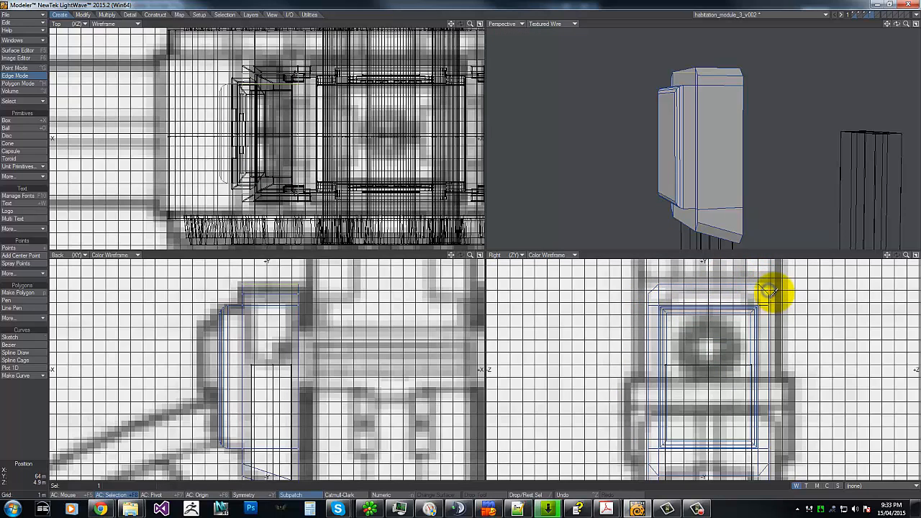
pyautogui.moveTo(684, 279)
pyautogui.mouseDown(button='right')
pyautogui.moveTo(673, 297)
pyautogui.moveTo(705, 115)
pyautogui.mouseUp(button='right')
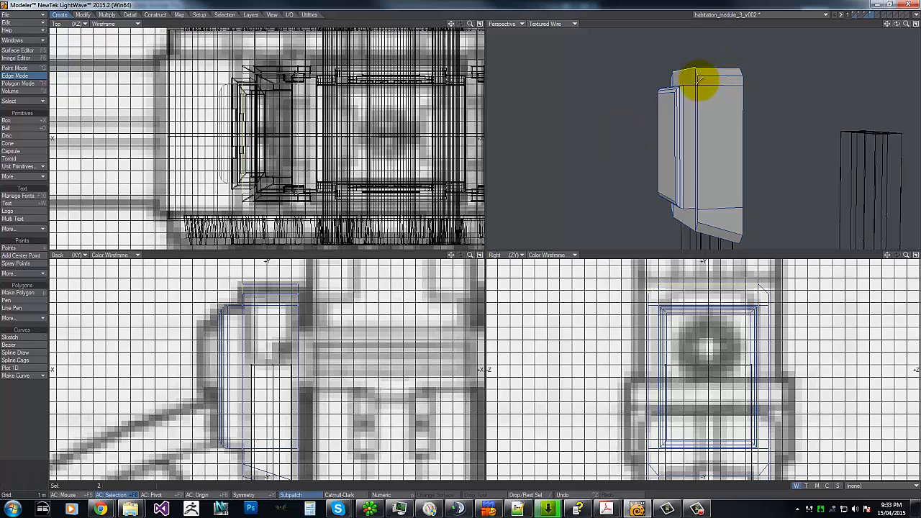
pyautogui.moveTo(698, 80); pyautogui.dragTo(699, 216)
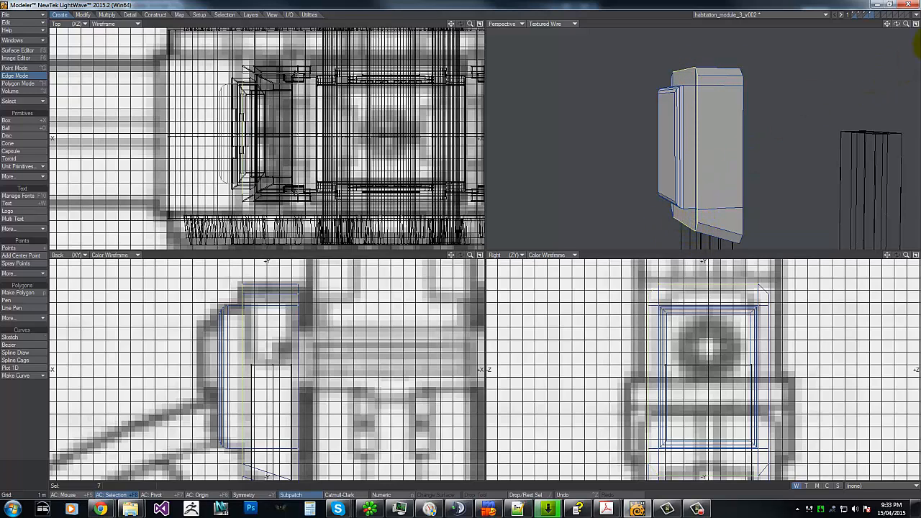
pyautogui.moveTo(897, 25)
pyautogui.mouseDown()
pyautogui.moveTo(462, 245)
pyautogui.moveTo(884, 36)
pyautogui.mouseUp()
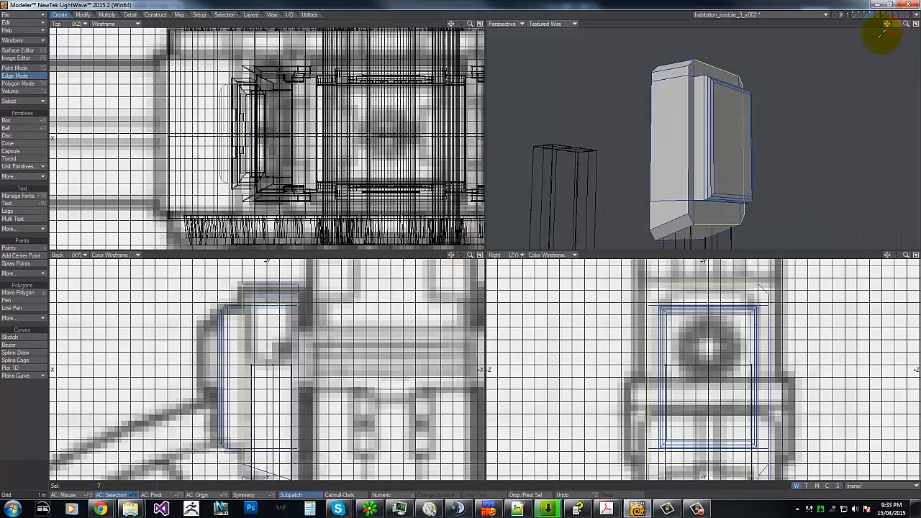
pyautogui.keyDown('shift'); pyautogui.click(690, 221); pyautogui.keyUp('shift')
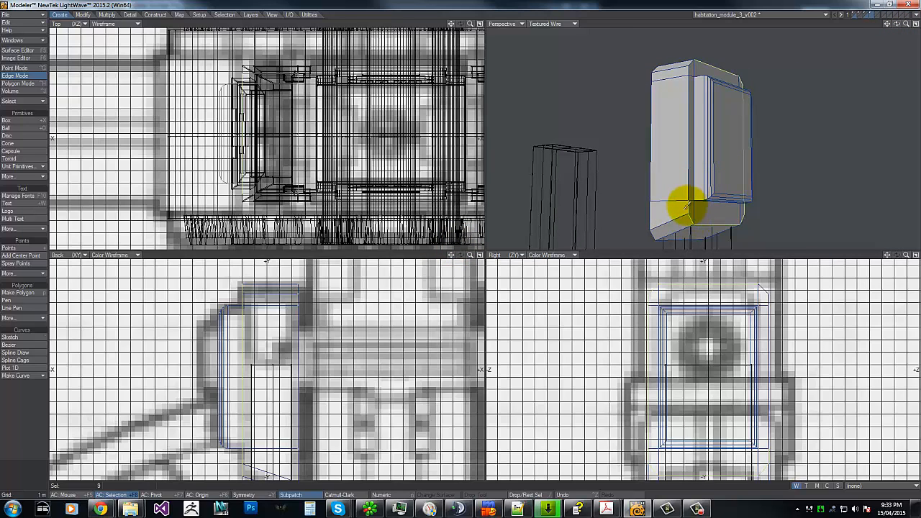
pyautogui.keyDown('shift'); pyautogui.click(695, 66); pyautogui.keyUp('shift')
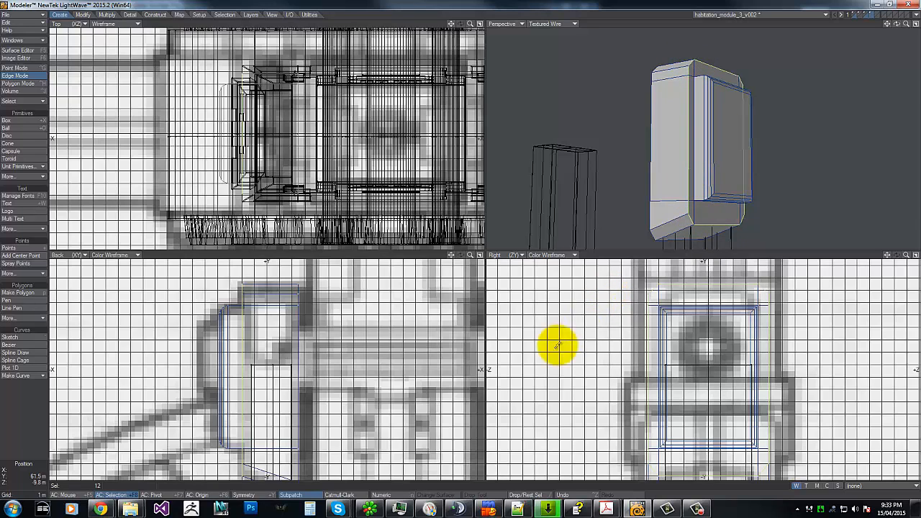
pyautogui.hotkey('ctrl', 'b')
pyautogui.moveTo(259, 379)
pyautogui.mouseDown()
pyautogui.moveTo(266, 385)
pyautogui.moveTo(242, 380)
pyautogui.moveTo(251, 367)
pyautogui.mouseUp()
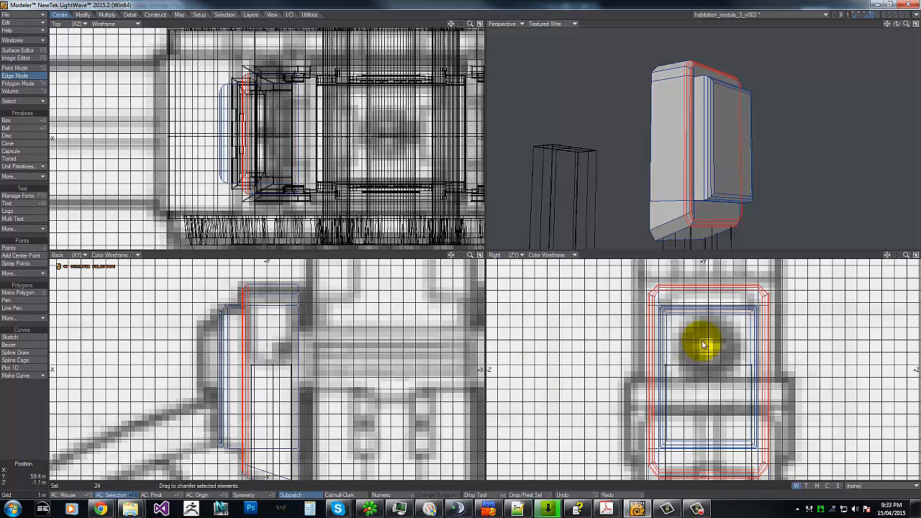
pyautogui.press('space')
pyautogui.click(600, 84)
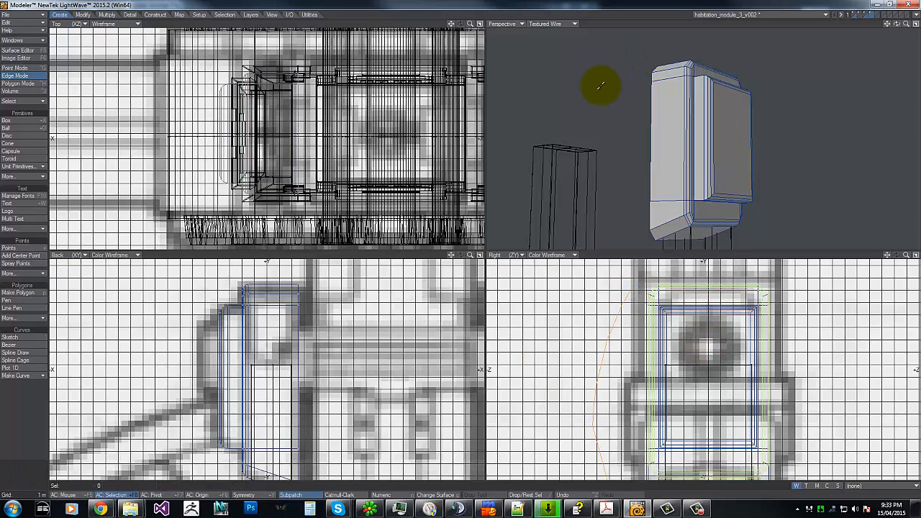
# - Chamfer the full perimeter of the box's flat inner face, including its slanted corner edges
pyautogui.moveTo(897, 23); pyautogui.dragTo(458, 245)
pyautogui.click(713, 109)
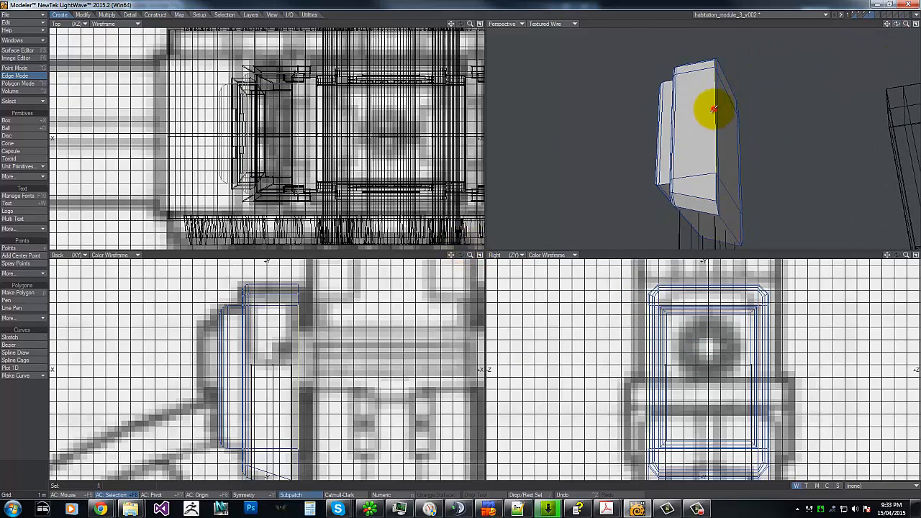
pyautogui.keyDown('shift'); pyautogui.click(711, 184); pyautogui.keyUp('shift')
pyautogui.keyDown('shift'); pyautogui.click(721, 190); pyautogui.keyUp('shift')
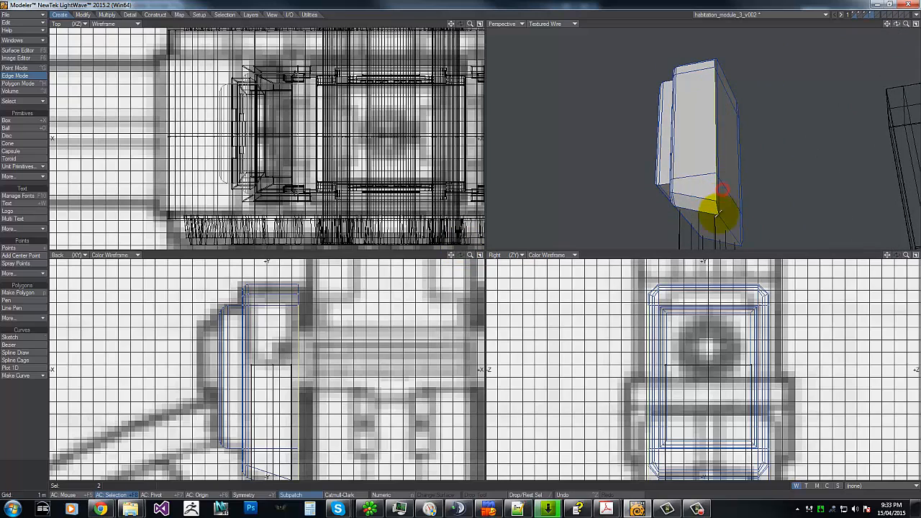
pyautogui.keyDown('shift'); pyautogui.click(721, 220); pyautogui.keyUp('shift')
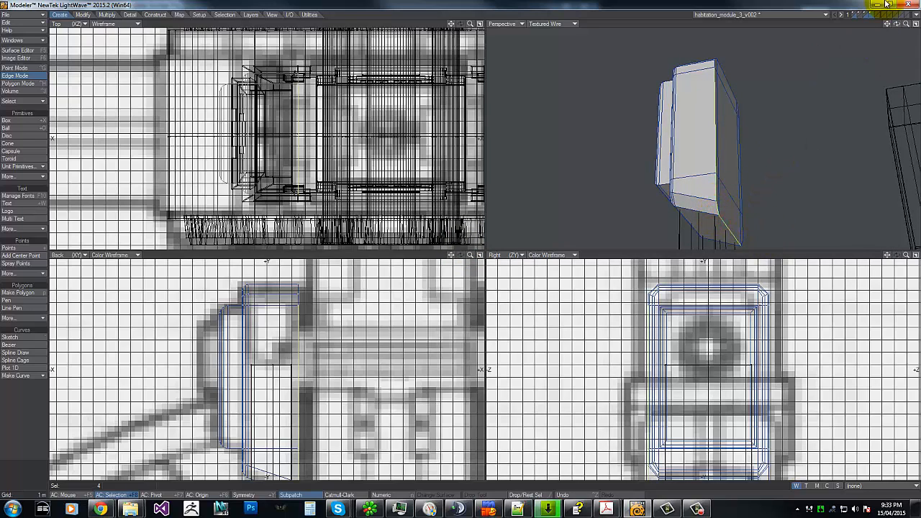
pyautogui.moveTo(892, 24); pyautogui.dragTo(650, 92)
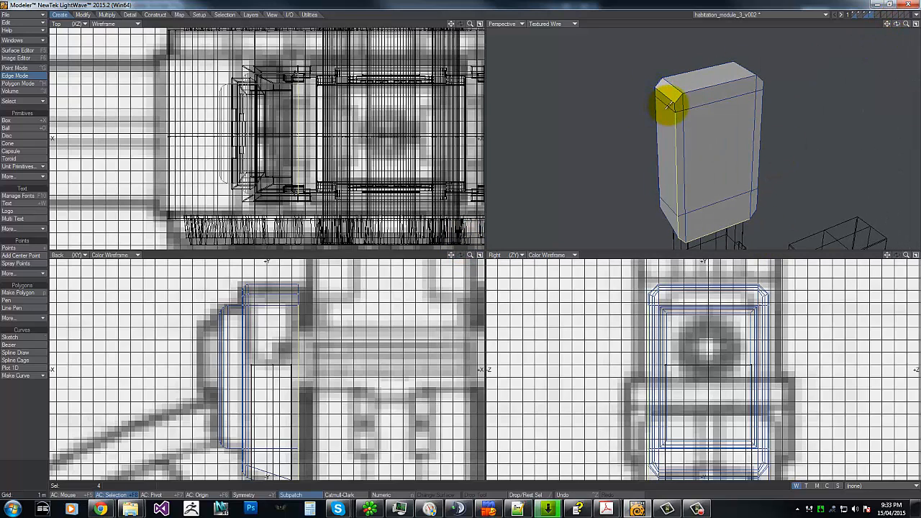
pyautogui.keyDown('shift'); pyautogui.click(676, 98); pyautogui.keyUp('shift')
pyautogui.keyDown('shift'); pyautogui.click(694, 87); pyautogui.keyUp('shift')
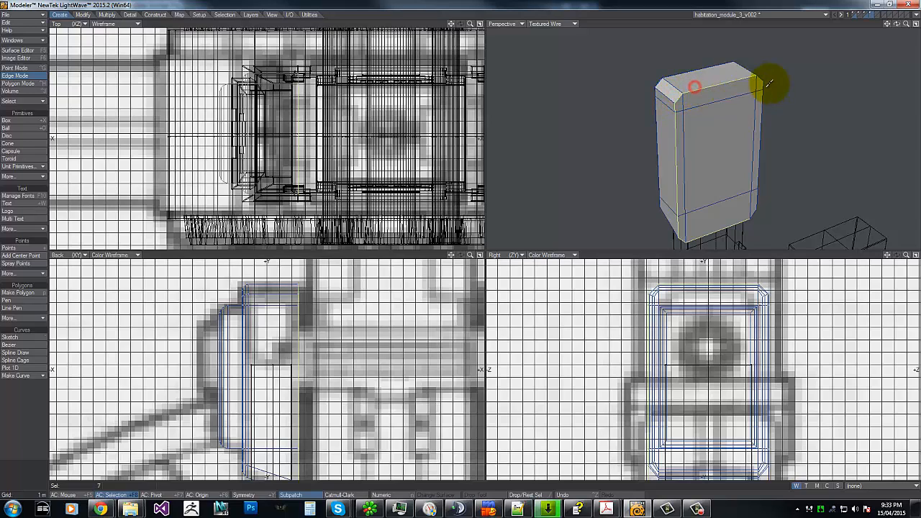
pyautogui.keyDown('shift'); pyautogui.click(760, 108); pyautogui.keyUp('shift')
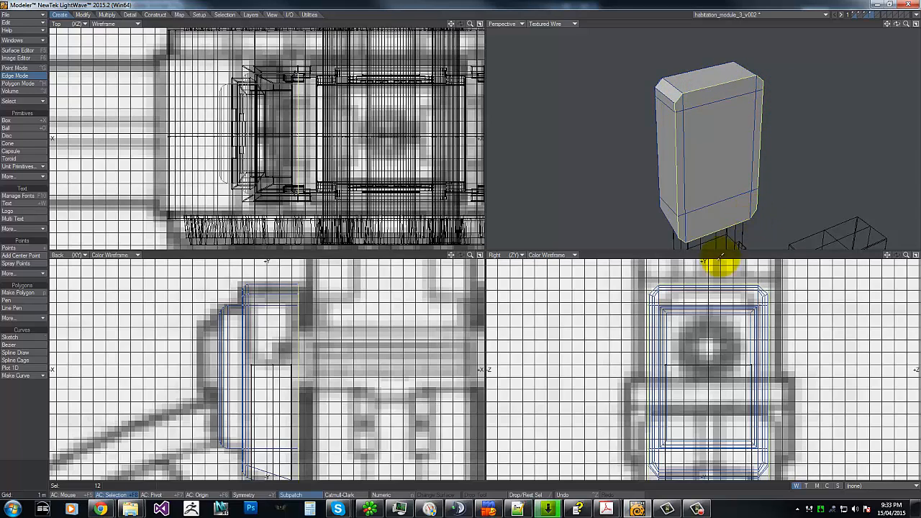
pyautogui.hotkey('ctrl', 'b')
pyautogui.moveTo(682, 366); pyautogui.dragTo(684, 369)
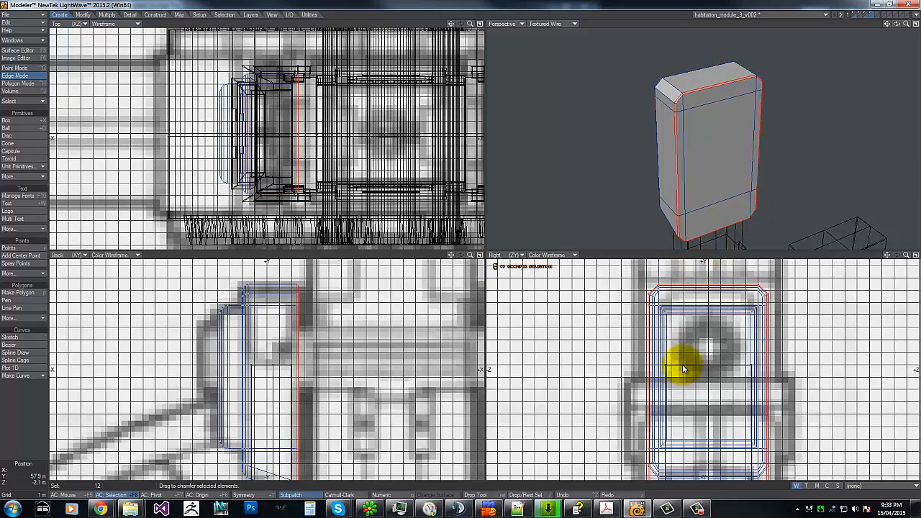
pyautogui.press('space')
# - Chamfer the new rim edges around the box's inner face once more and clear the edge selection
pyautogui.hotkey('ctrl', 'z')
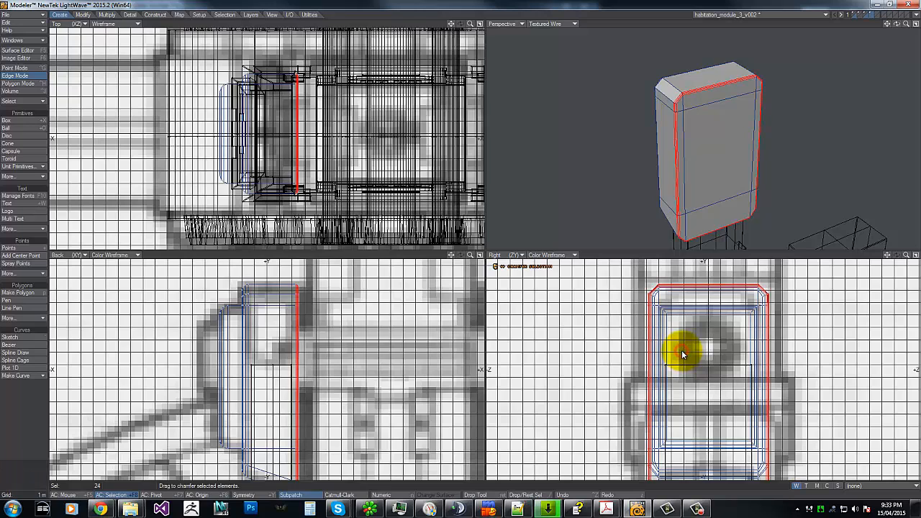
pyautogui.press('space')
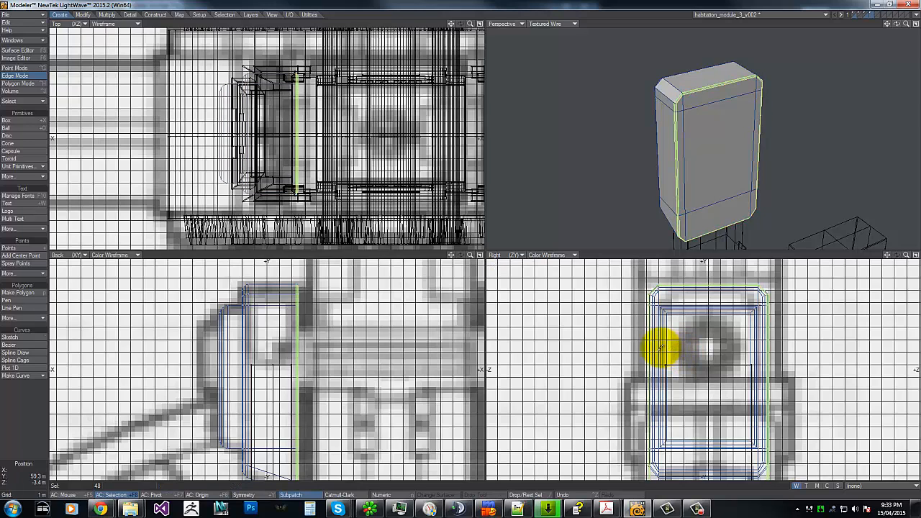
pyautogui.moveTo(619, 327); pyautogui.dragTo(634, 305, button='right')
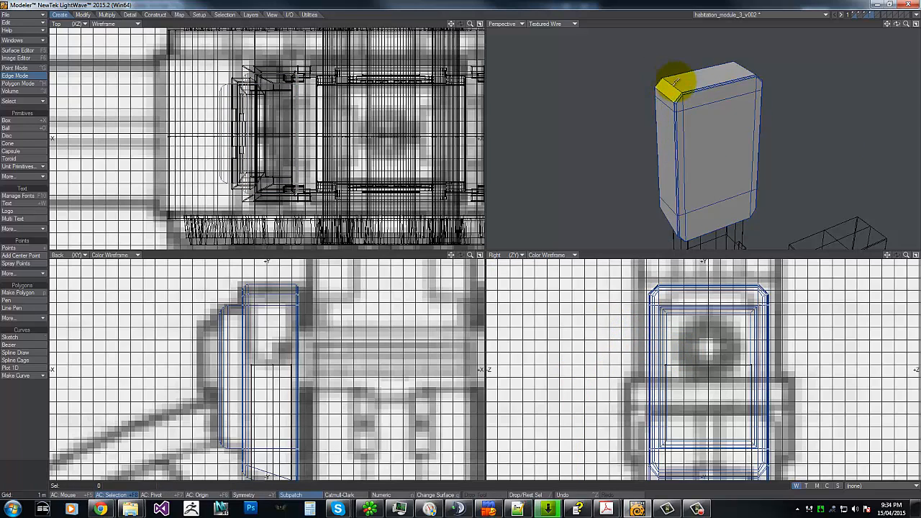
pyautogui.moveTo(459, 246); pyautogui.dragTo(461, 246)
pyautogui.moveTo(906, 24); pyautogui.dragTo(453, 249)
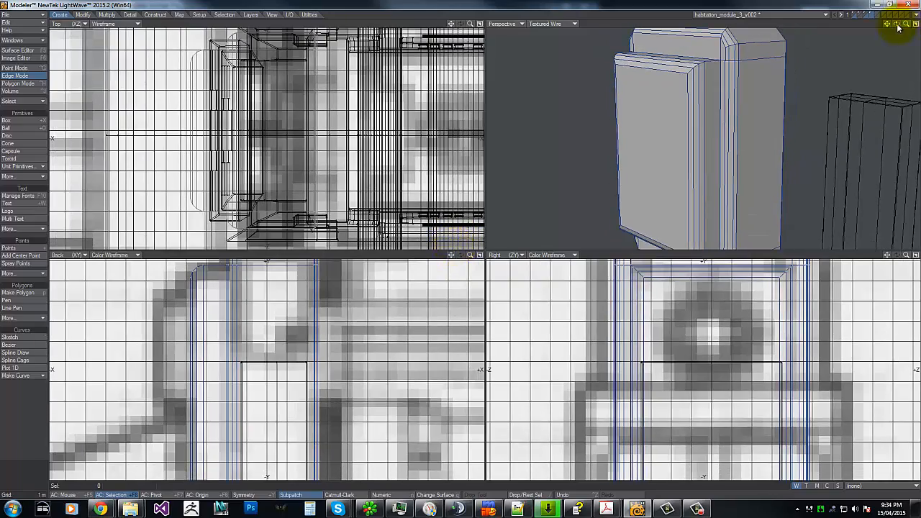
pyautogui.moveTo(896, 24); pyautogui.dragTo(461, 242)
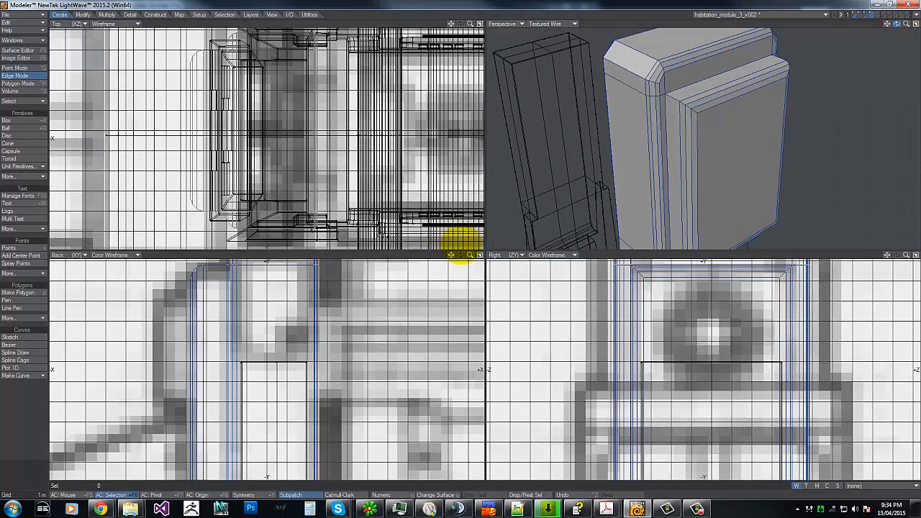
pyautogui.click(648, 70)
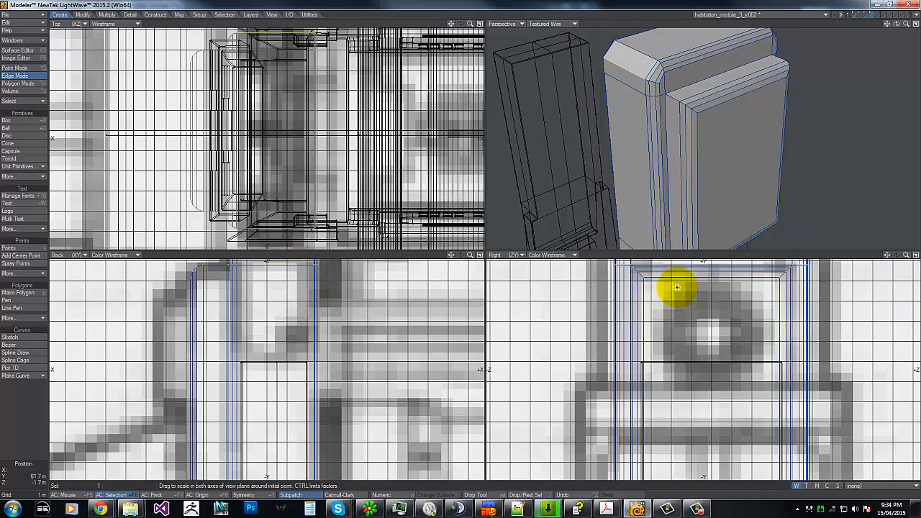
pyautogui.press('g')
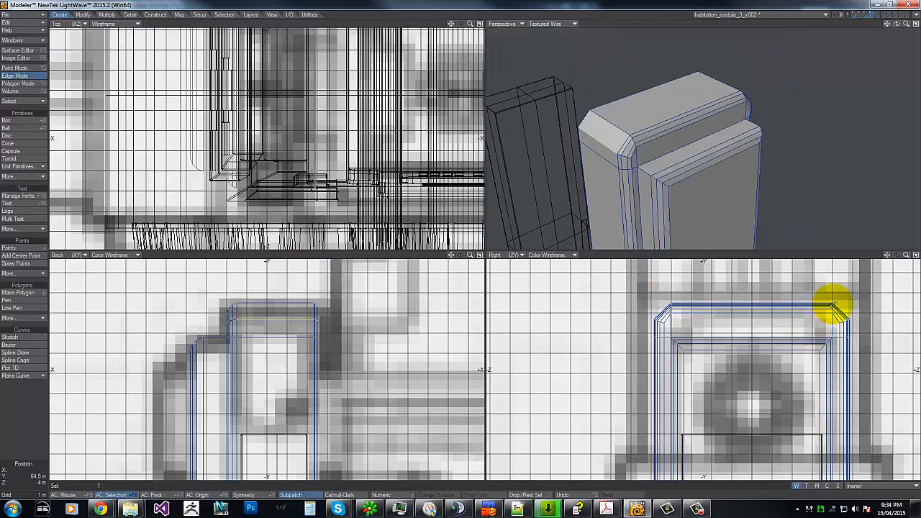
pyautogui.moveTo(636, 292)
pyautogui.mouseDown(button='right')
pyautogui.moveTo(652, 358)
pyautogui.moveTo(628, 302)
pyautogui.mouseUp(button='right')
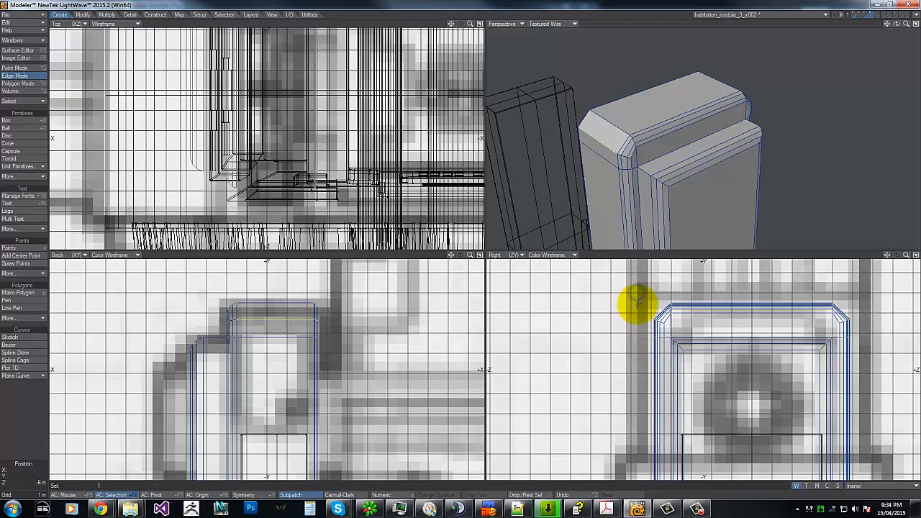
pyautogui.moveTo(846, 281)
pyautogui.mouseDown(button='right')
pyautogui.moveTo(871, 370)
pyautogui.moveTo(807, 291)
pyautogui.mouseUp(button='right')
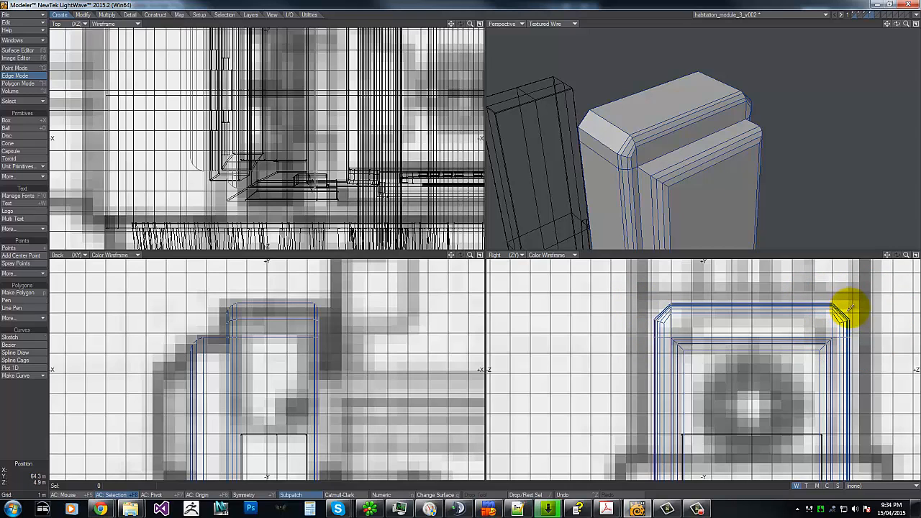
# - Chamfer the edges bordering the slanted bevels at the box's two upper and two lower corners, leaving the raised panel out, and deselect all edges
pyautogui.moveTo(847, 313)
pyautogui.mouseDown(button='right')
pyautogui.moveTo(833, 331)
pyautogui.moveTo(864, 299)
pyautogui.moveTo(856, 305)
pyautogui.mouseUp(button='right')
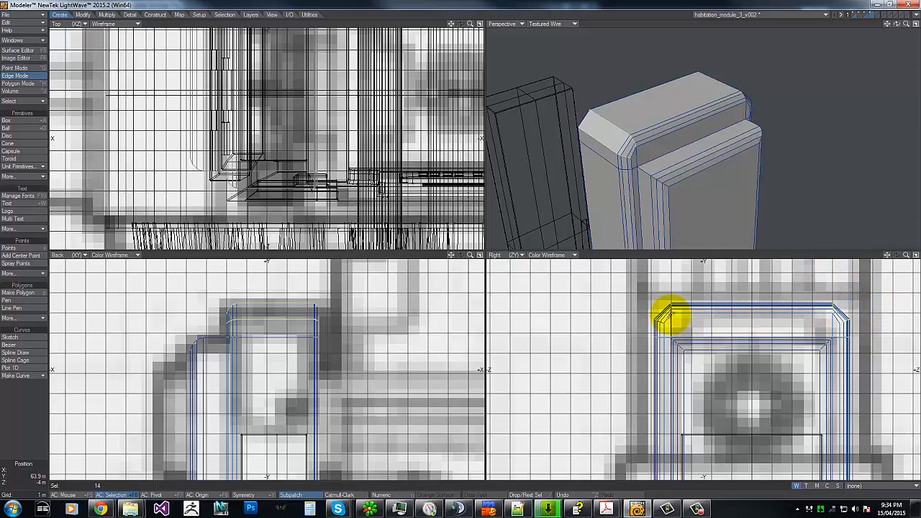
pyautogui.moveTo(671, 314)
pyautogui.keyDown('shift'); pyautogui.mouseDown(button='right')
pyautogui.moveTo(675, 293)
pyautogui.moveTo(662, 290)
pyautogui.moveTo(654, 312)
pyautogui.moveTo(662, 319)
pyautogui.moveTo(645, 324)
pyautogui.moveTo(670, 319)
pyautogui.moveTo(710, 288)
pyautogui.moveTo(713, 397)
pyautogui.moveTo(694, 366)
pyautogui.mouseUp(button='right'); pyautogui.keyUp('shift')
pyautogui.press('g')
pyautogui.press('g')
pyautogui.press('g')
pyautogui.press('g')
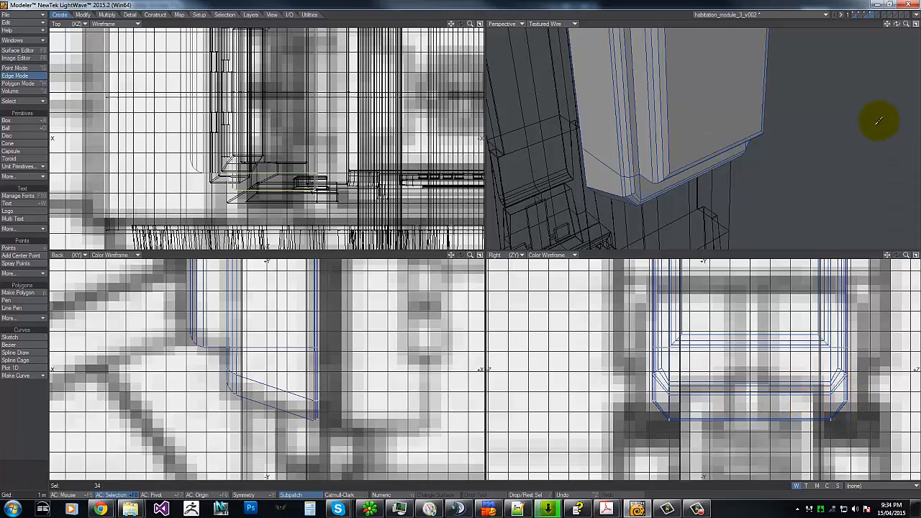
pyautogui.moveTo(897, 23); pyautogui.dragTo(461, 243)
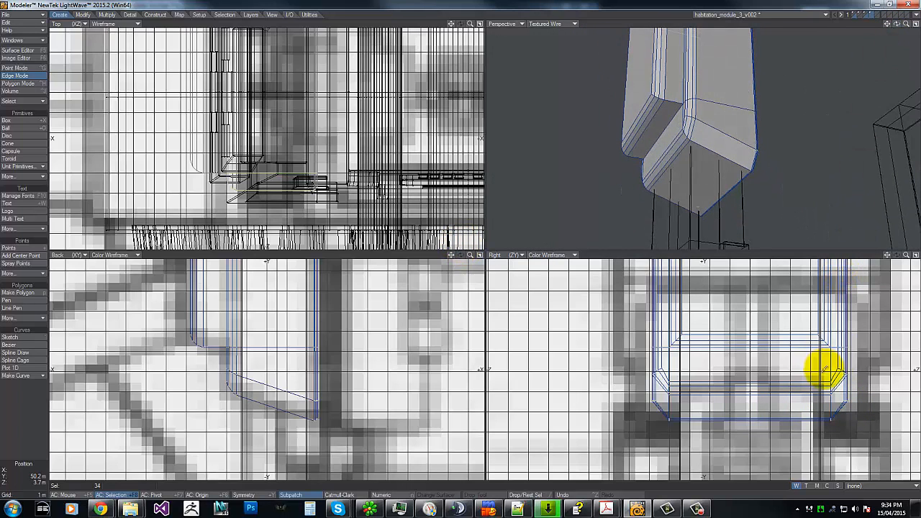
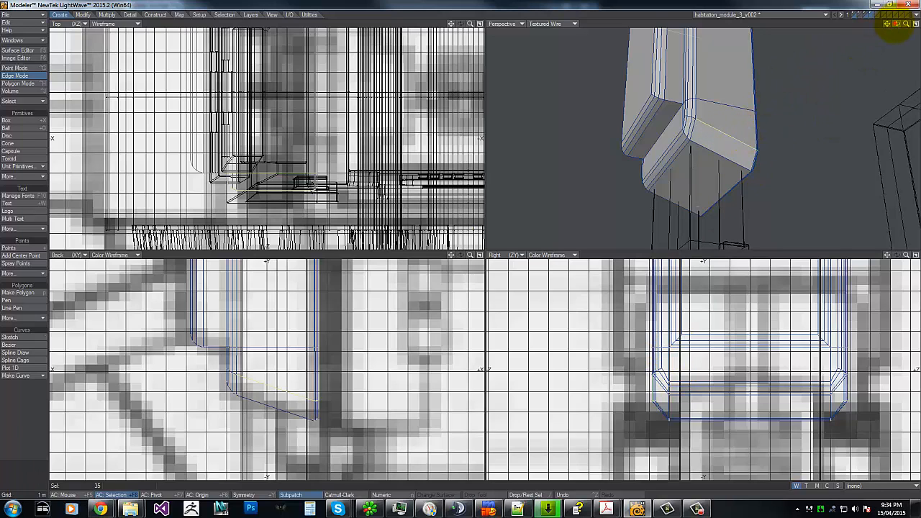
pyautogui.moveTo(896, 28); pyautogui.dragTo(456, 242)
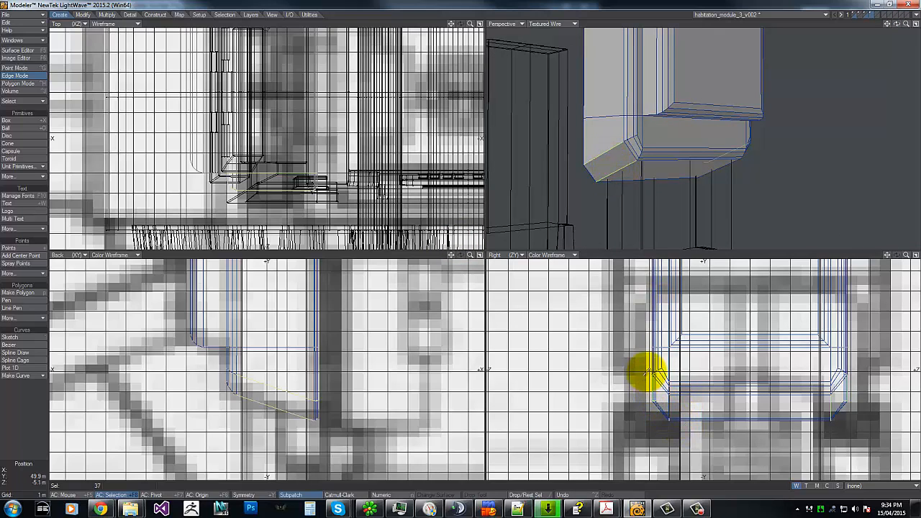
pyautogui.moveTo(648, 372)
pyautogui.keyDown('shift'); pyautogui.mouseDown(button='right')
pyautogui.moveTo(669, 374)
pyautogui.moveTo(646, 377)
pyautogui.mouseUp(button='right'); pyautogui.keyUp('shift')
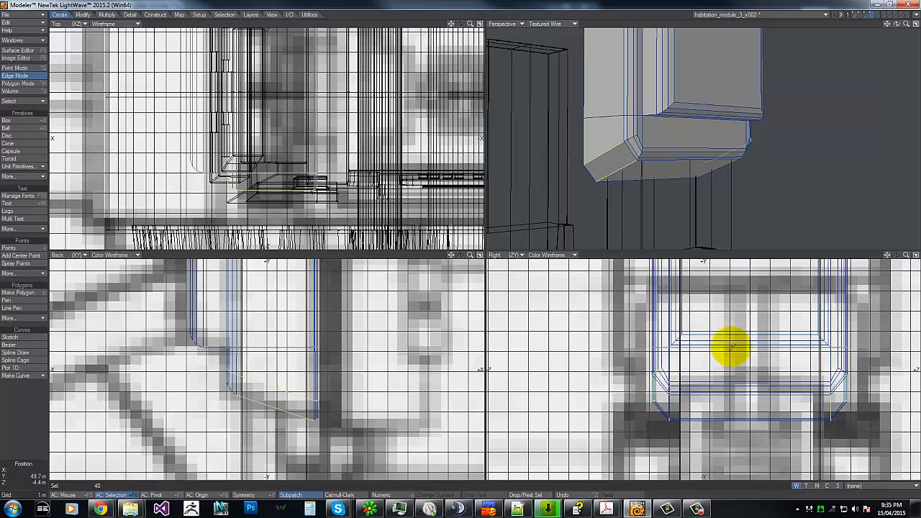
pyautogui.moveTo(730, 347)
pyautogui.keyDown('shift'); pyautogui.mouseDown(button='right')
pyautogui.moveTo(859, 360)
pyautogui.moveTo(822, 366)
pyautogui.moveTo(839, 378)
pyautogui.moveTo(832, 373)
pyautogui.moveTo(839, 422)
pyautogui.moveTo(818, 391)
pyautogui.moveTo(822, 369)
pyautogui.mouseUp(button='right'); pyautogui.keyUp('shift')
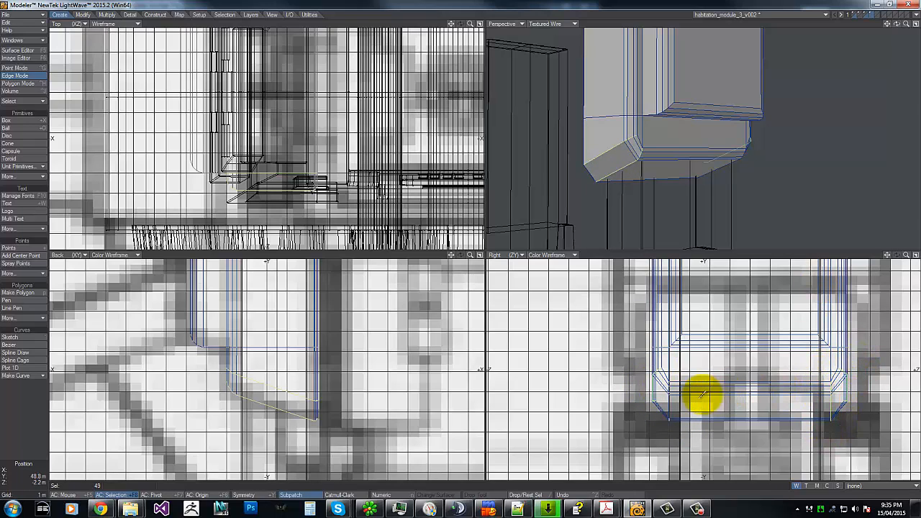
pyautogui.moveTo(674, 374)
pyautogui.keyDown('shift'); pyautogui.mouseDown(button='right')
pyautogui.moveTo(664, 436)
pyautogui.moveTo(663, 372)
pyautogui.mouseUp(button='right'); pyautogui.keyUp('shift')
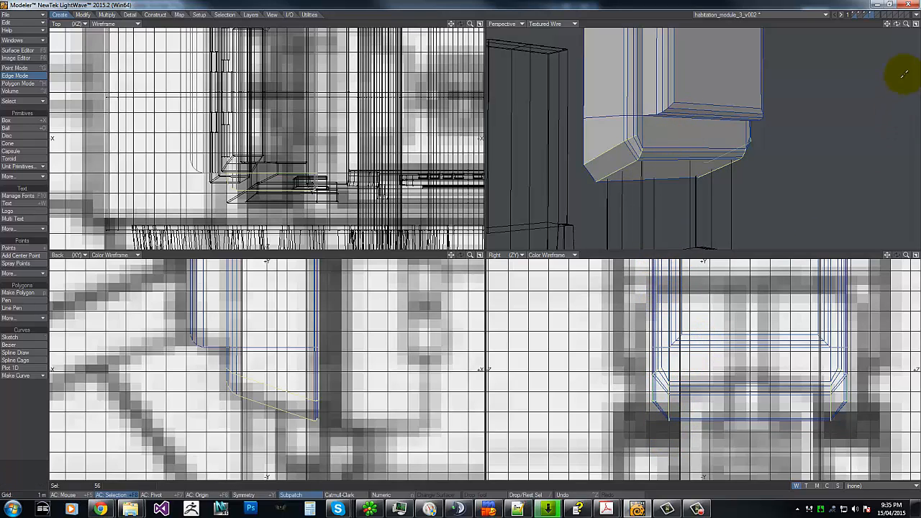
pyautogui.moveTo(898, 24); pyautogui.dragTo(461, 244)
pyautogui.moveTo(462, 245); pyautogui.dragTo(461, 247)
pyautogui.hotkey('shift', 'b')
pyautogui.moveTo(744, 371); pyautogui.dragTo(753, 358)
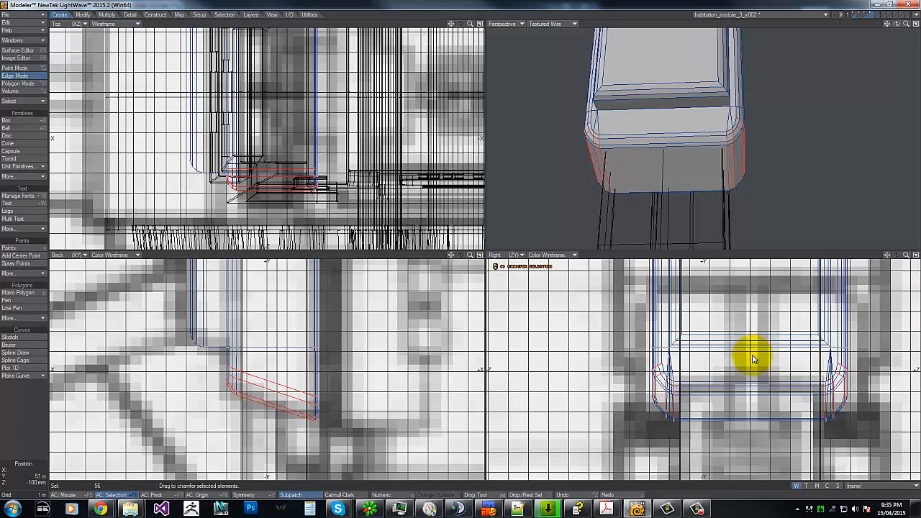
pyautogui.press('g')
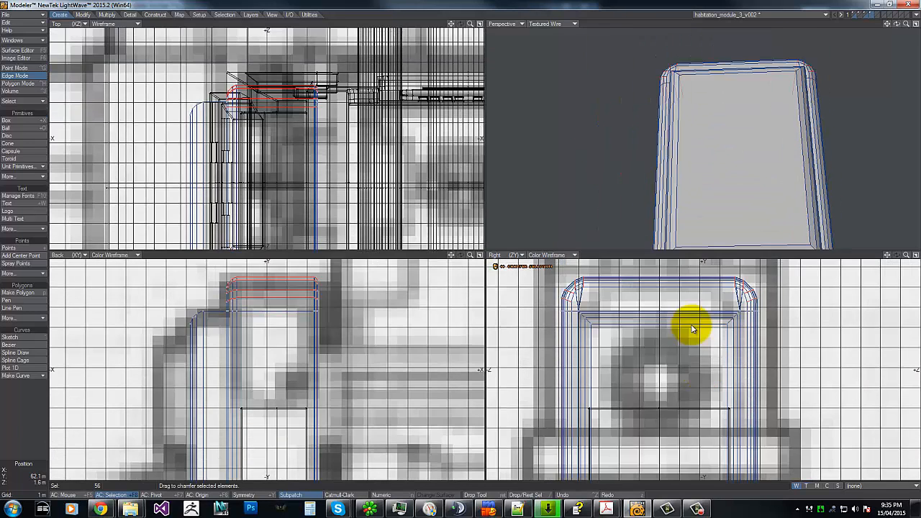
pyautogui.moveTo(896, 24); pyautogui.dragTo(463, 248)
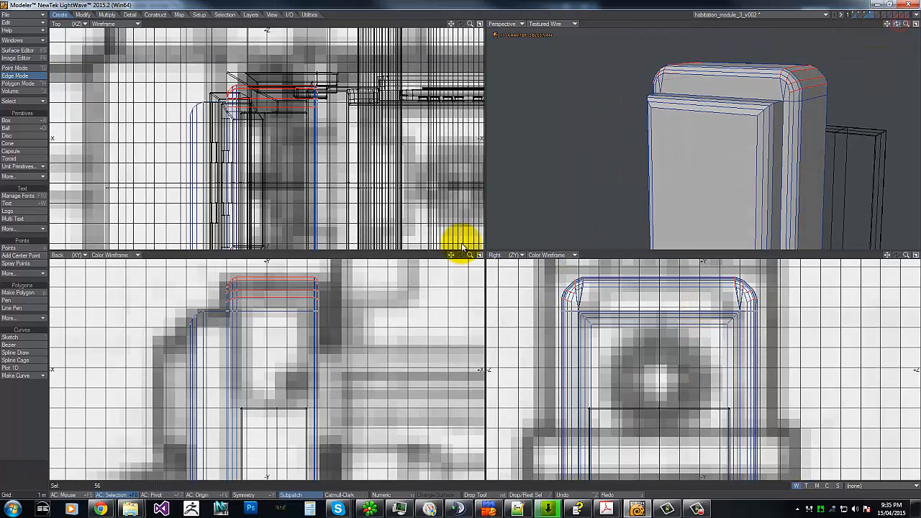
pyautogui.press('space')
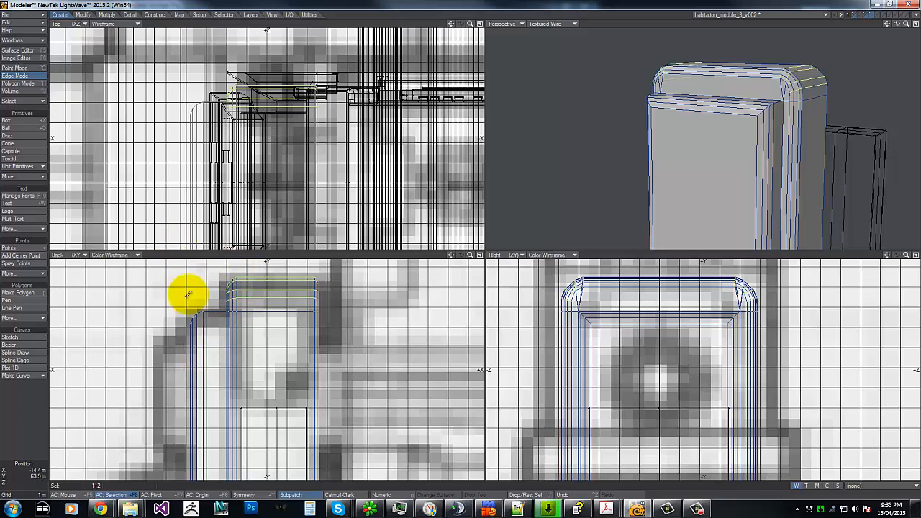
pyautogui.press('w')
pyautogui.click(479, 130)
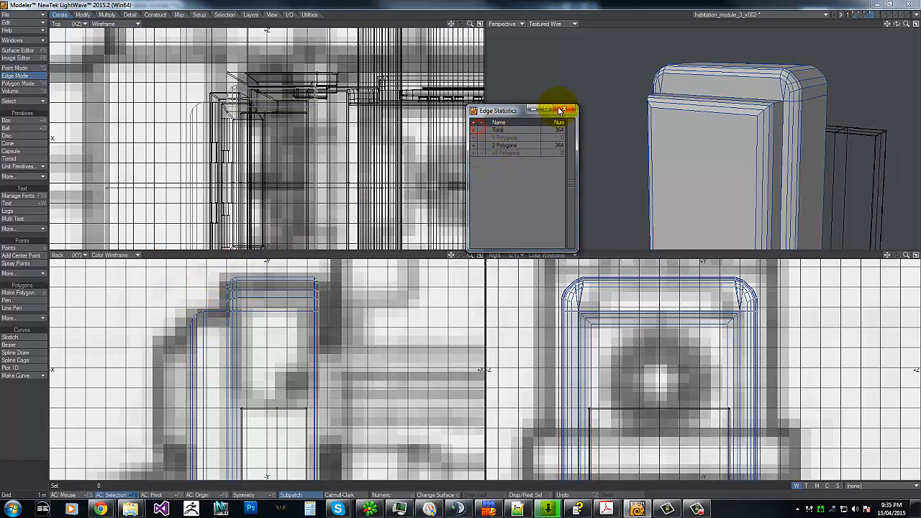
pyautogui.click(564, 108)
# - Select the short diagonal edges at all four corners of the raised panel, running from its front face back to the box
pyautogui.press('g')
pyautogui.press('g')
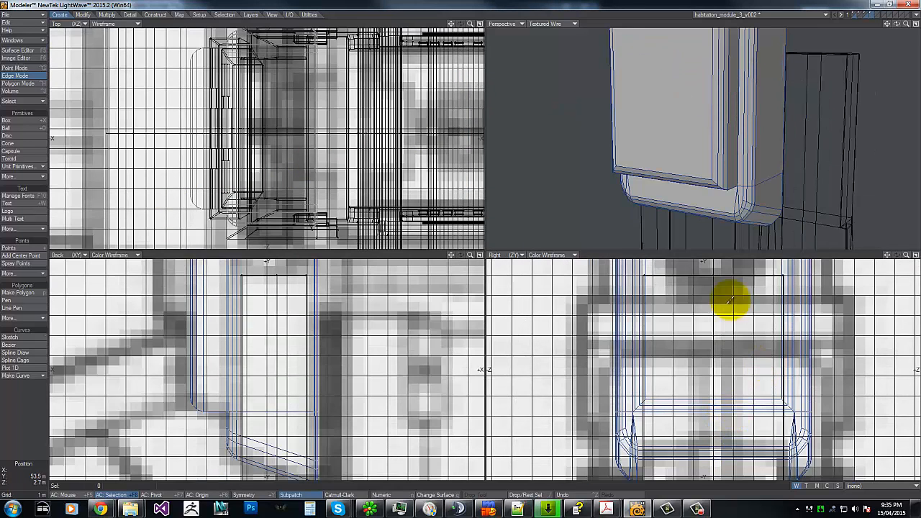
pyautogui.moveTo(896, 26); pyautogui.dragTo(863, 36)
pyautogui.moveTo(708, 125); pyautogui.dragTo(683, 101)
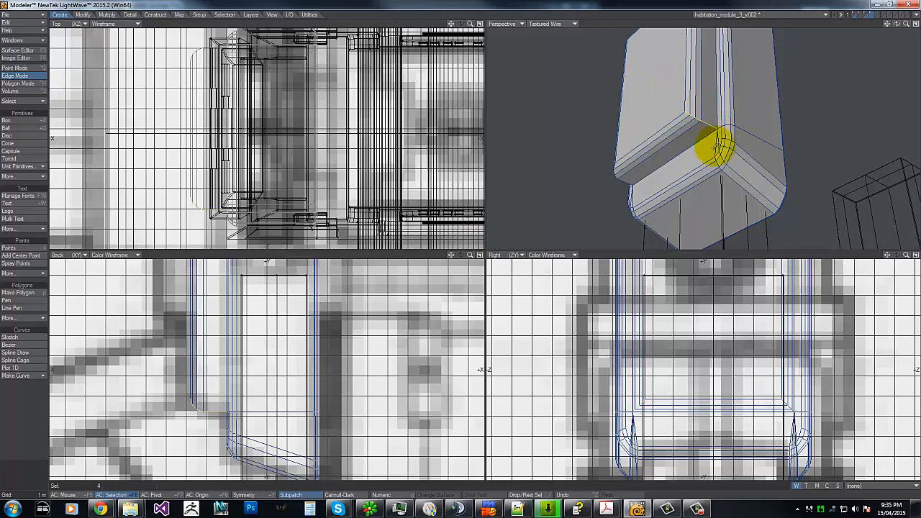
pyautogui.moveTo(895, 24)
pyautogui.mouseDown()
pyautogui.moveTo(458, 238)
pyautogui.moveTo(896, 26)
pyautogui.mouseUp()
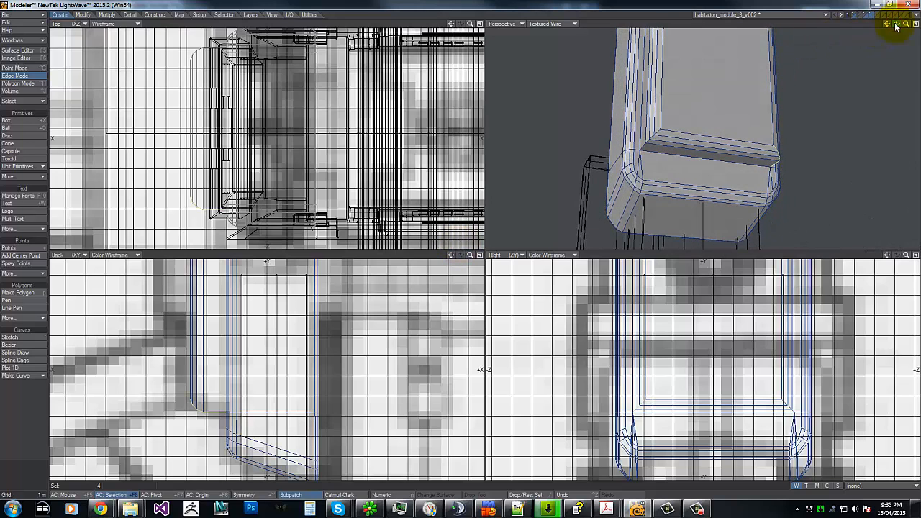
pyautogui.moveTo(643, 141)
pyautogui.mouseDown(button='right')
pyautogui.moveTo(661, 147)
pyautogui.moveTo(639, 136)
pyautogui.mouseUp(button='right')
pyautogui.press('g')
pyautogui.press('g')
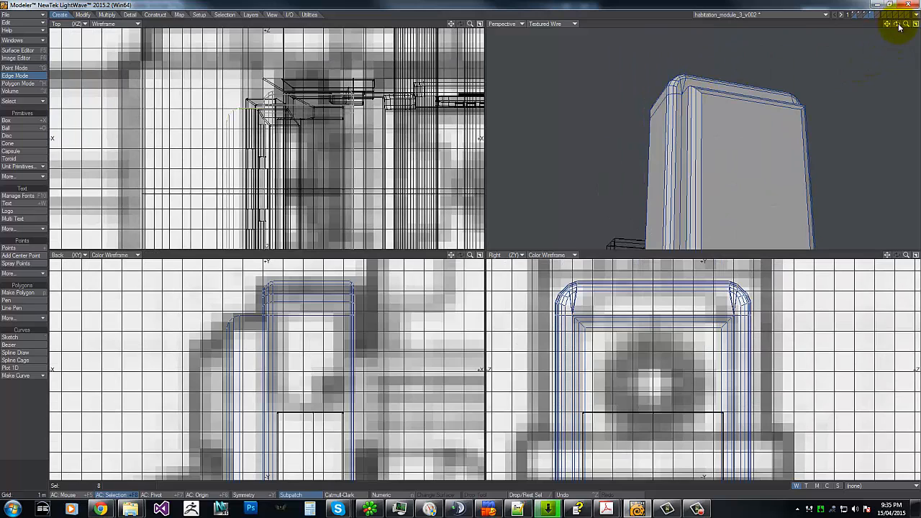
pyautogui.moveTo(898, 25); pyautogui.dragTo(456, 239)
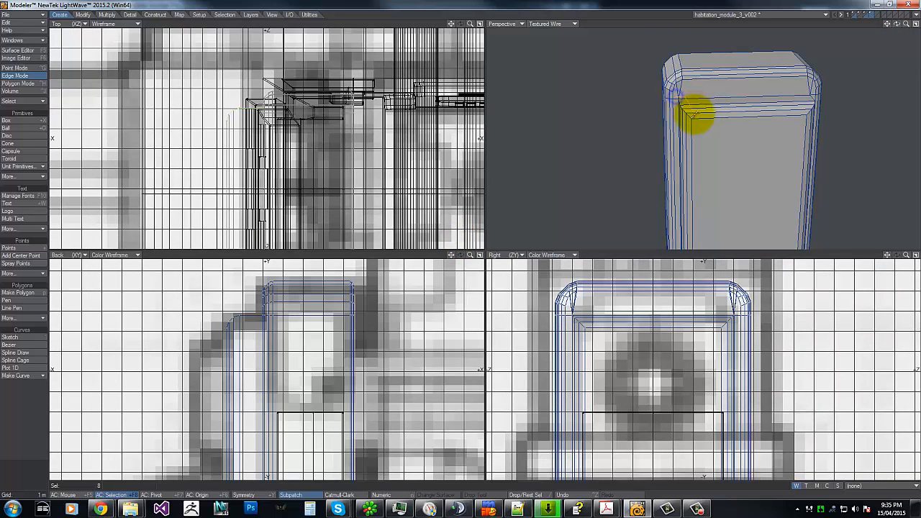
pyautogui.moveTo(694, 115)
pyautogui.keyDown('shift'); pyautogui.mouseDown(button='right')
pyautogui.moveTo(681, 118)
pyautogui.moveTo(678, 94)
pyautogui.mouseUp(button='right'); pyautogui.keyUp('shift')
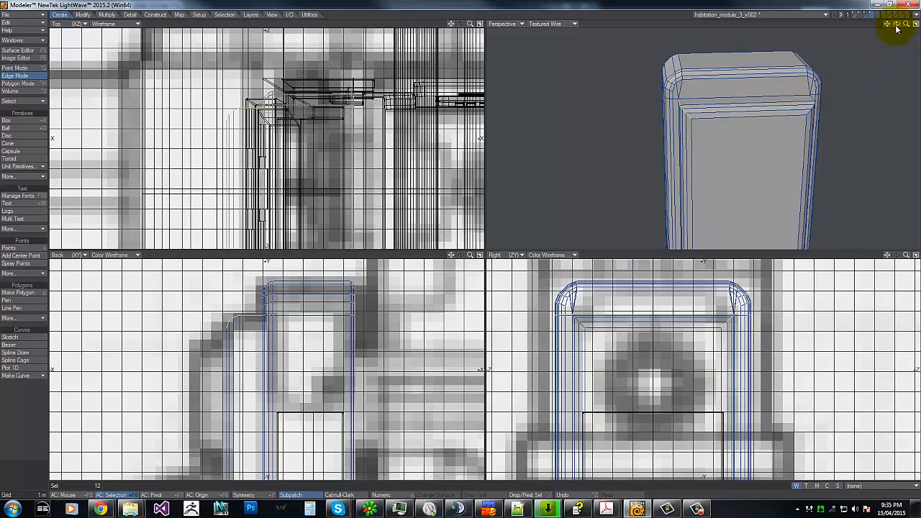
pyautogui.moveTo(897, 29); pyautogui.dragTo(464, 241)
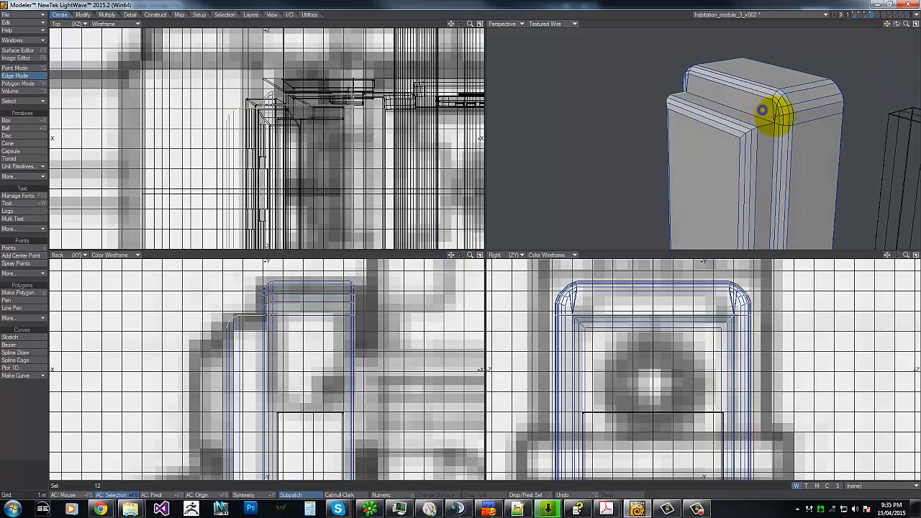
pyautogui.moveTo(777, 129)
pyautogui.keyDown('shift'); pyautogui.mouseDown(button='right')
pyautogui.moveTo(725, 149)
pyautogui.moveTo(733, 120)
pyautogui.mouseUp(button='right'); pyautogui.keyUp('shift')
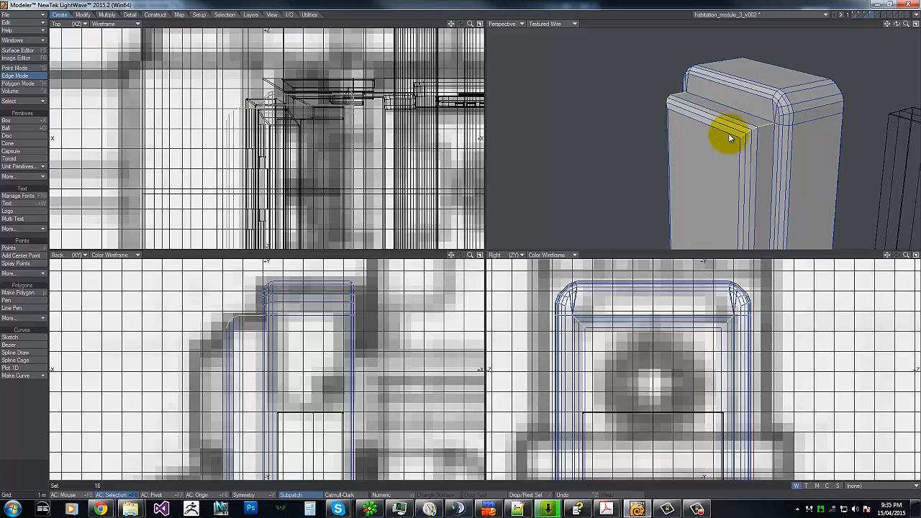
# - Chamfer the selected corner edges of the block's raised front panel twice to round them, and clear the selection
pyautogui.press('c')
pyautogui.moveTo(728, 142); pyautogui.dragTo(729, 143)
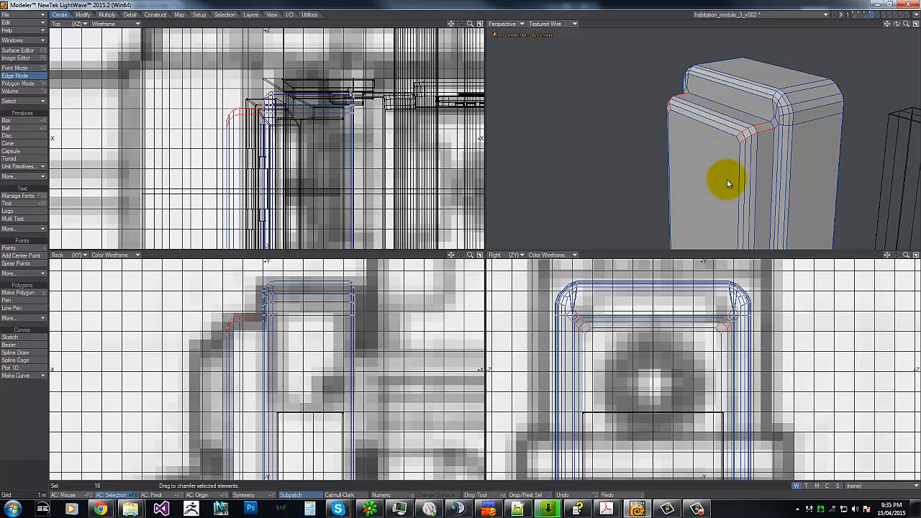
pyautogui.press('g')
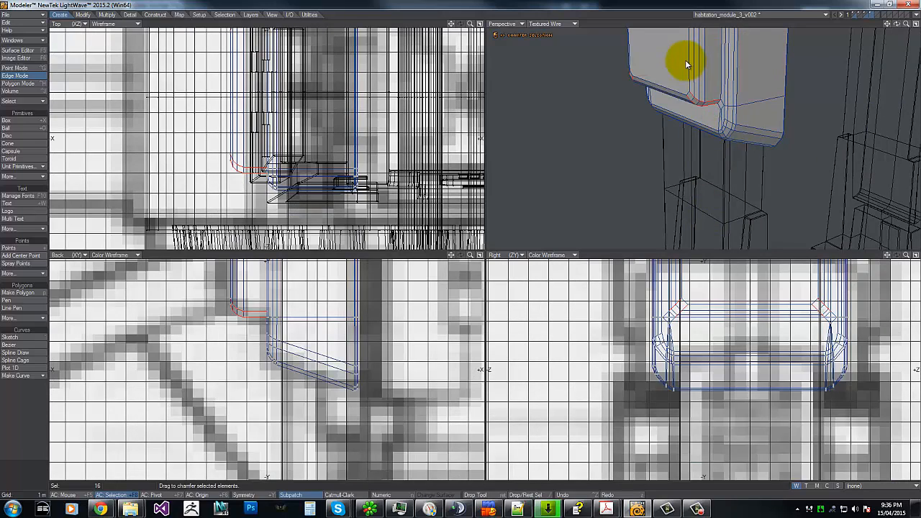
pyautogui.press('g')
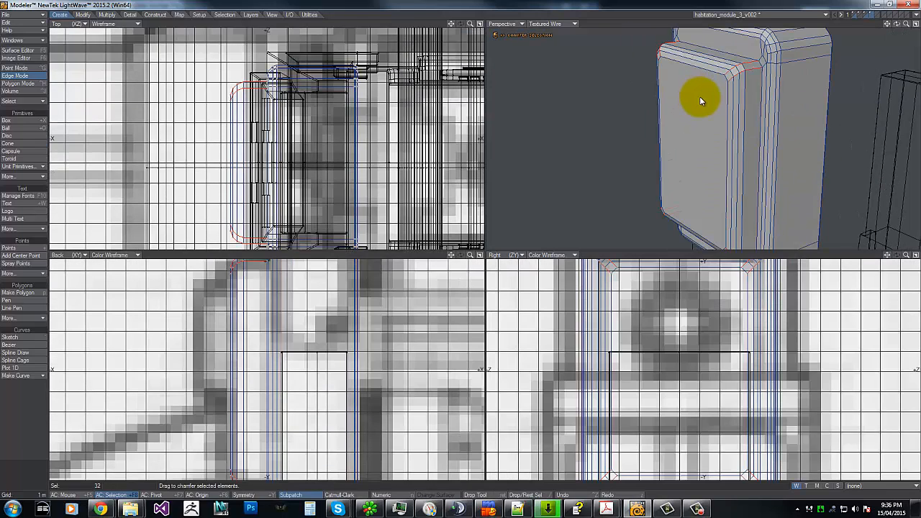
pyautogui.press('space')
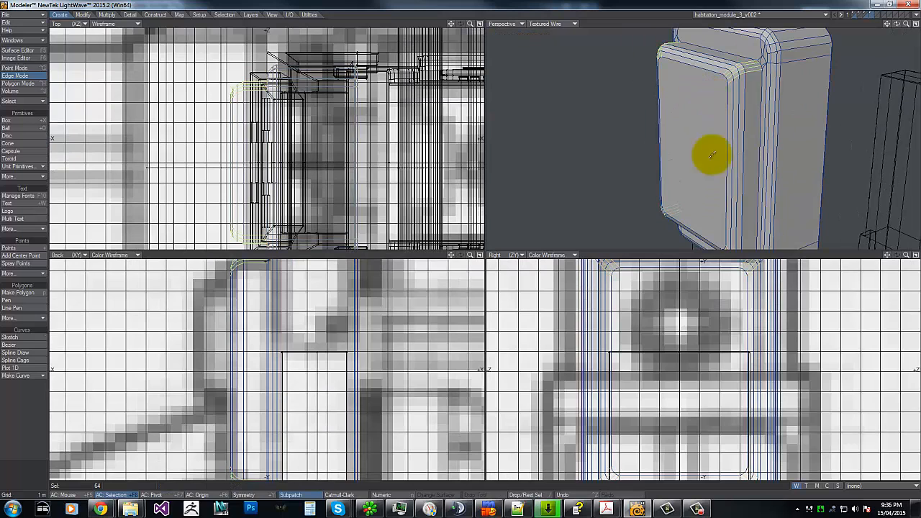
pyautogui.moveTo(906, 254); pyautogui.dragTo(410, 247)
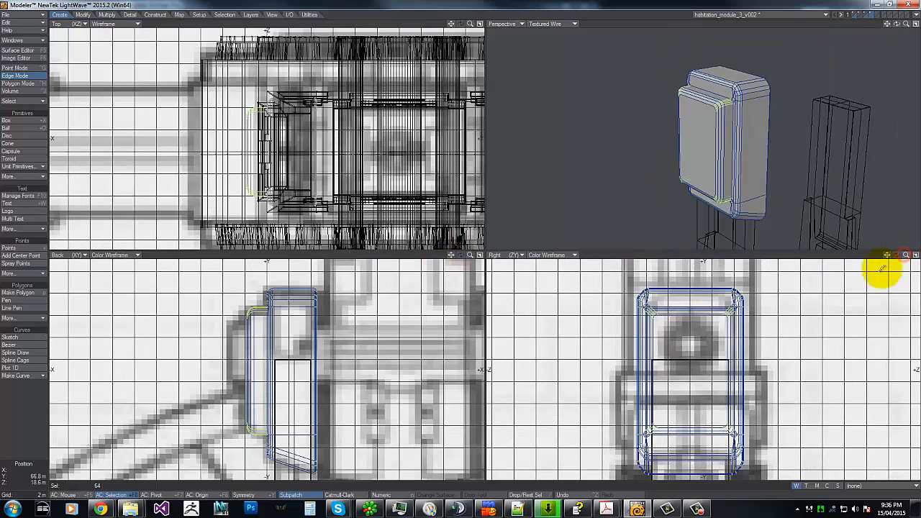
pyautogui.moveTo(616, 306)
pyautogui.mouseDown(button='right')
pyautogui.moveTo(615, 462)
pyautogui.moveTo(598, 251)
pyautogui.mouseUp(button='right')
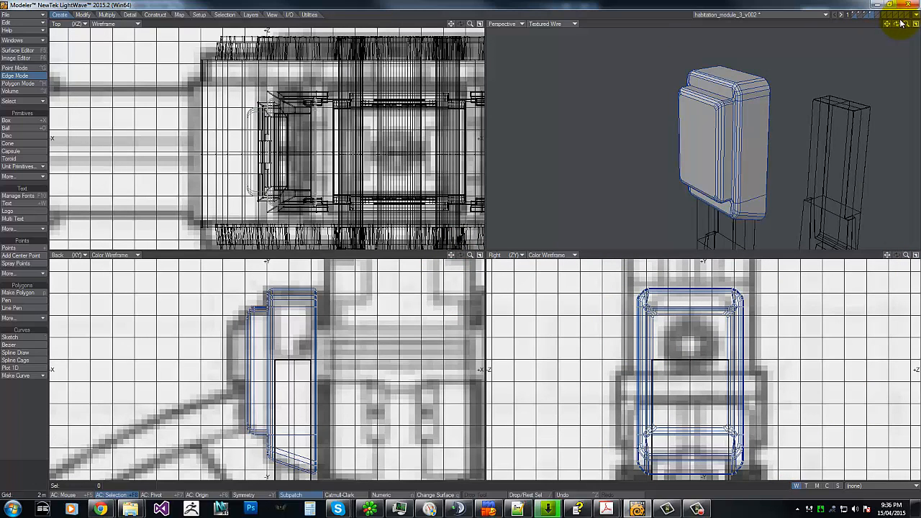
# - Compare the stepped block's shape with the ship drawing on page 11 of the PDF in Adobe Acrobat Pro
pyautogui.moveTo(898, 24); pyautogui.dragTo(459, 258)
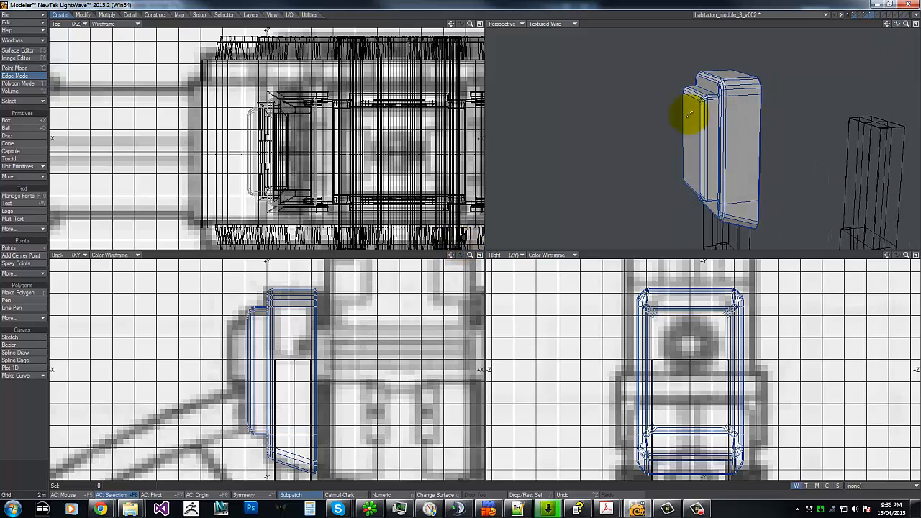
pyautogui.hotkey('alt', 'Tab')
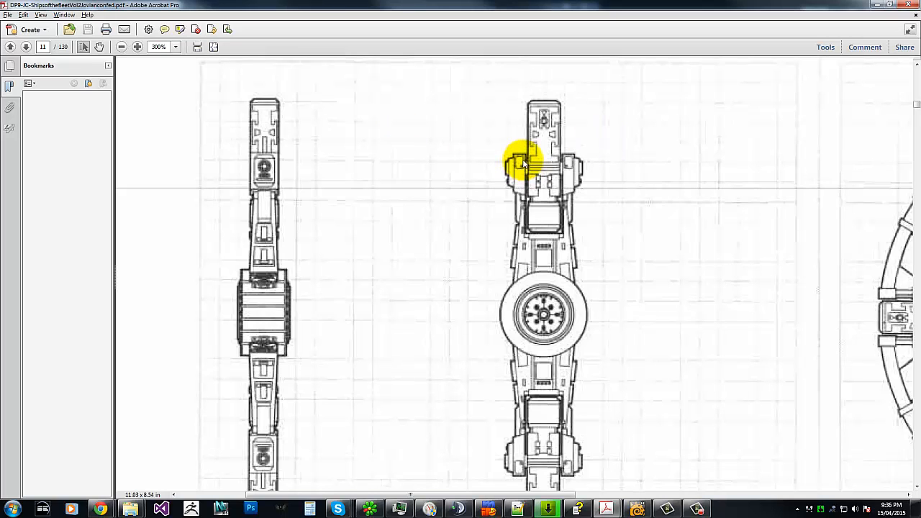
pyautogui.hotkey('alt', 'Tab')
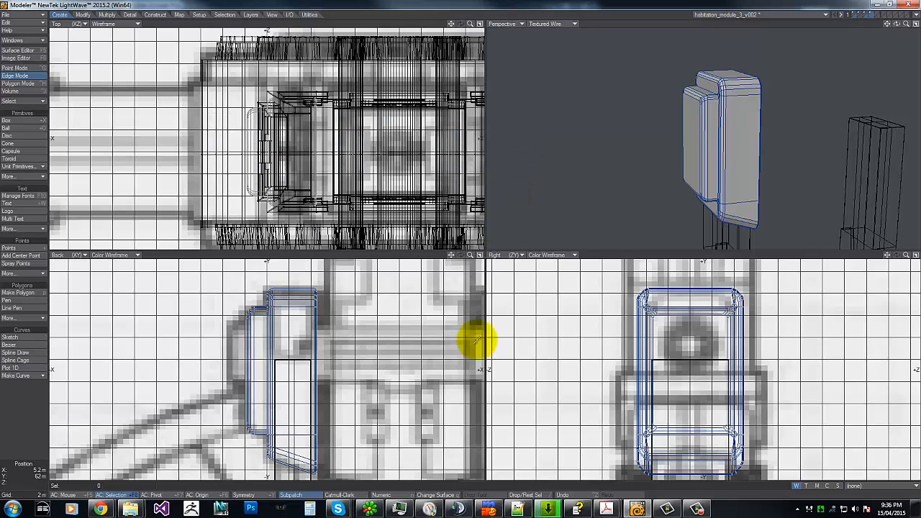
pyautogui.scroll(1, 689, 430)
pyautogui.press('g')
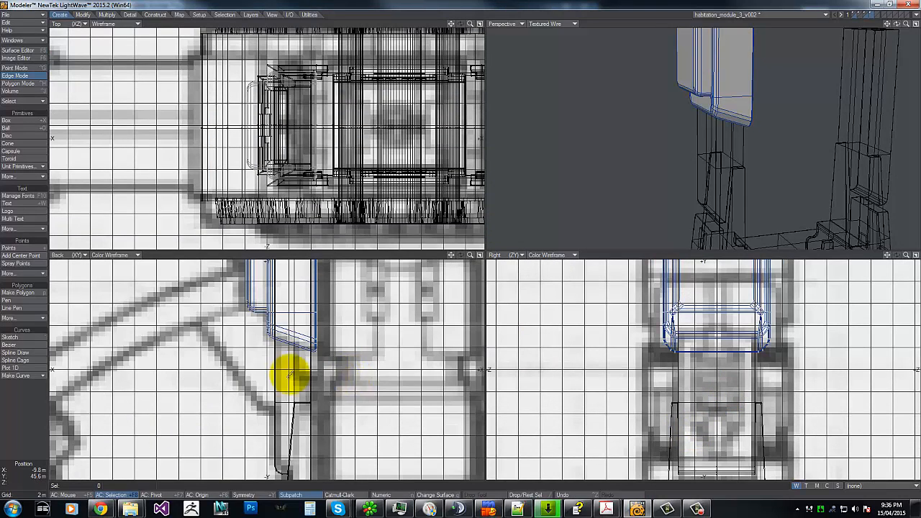
pyautogui.press('g')
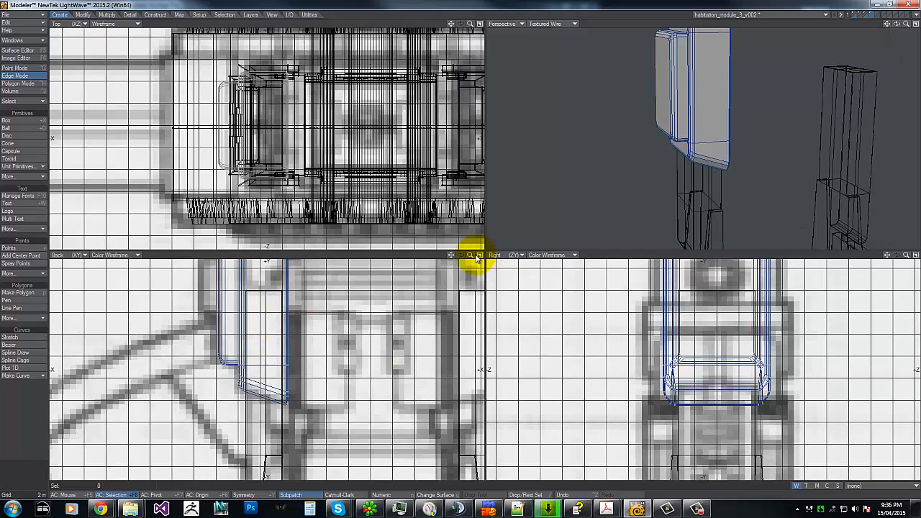
pyautogui.moveTo(470, 256)
pyautogui.mouseDown()
pyautogui.moveTo(455, 249)
pyautogui.moveTo(470, 246)
pyautogui.mouseUp()
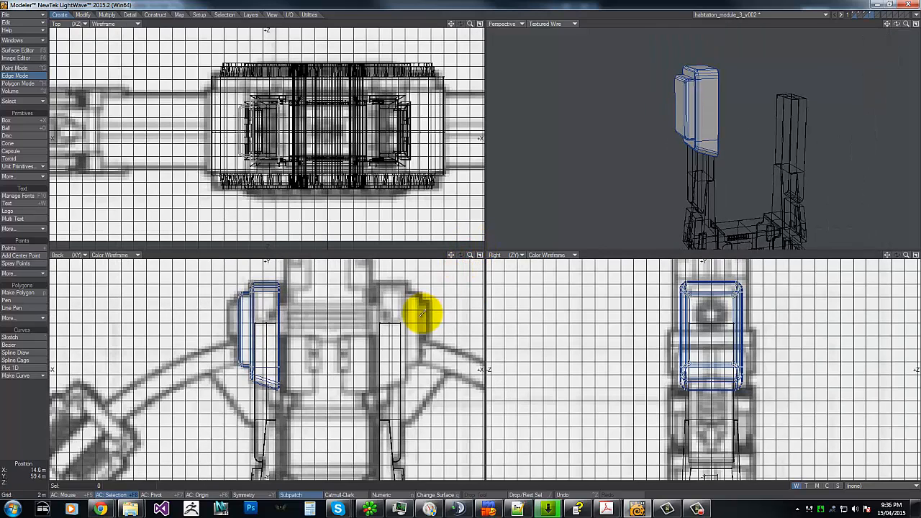
# - Try to knife a vertical cut down the middle of the block in the Back view
pyautogui.hotkey('shift', 'k')
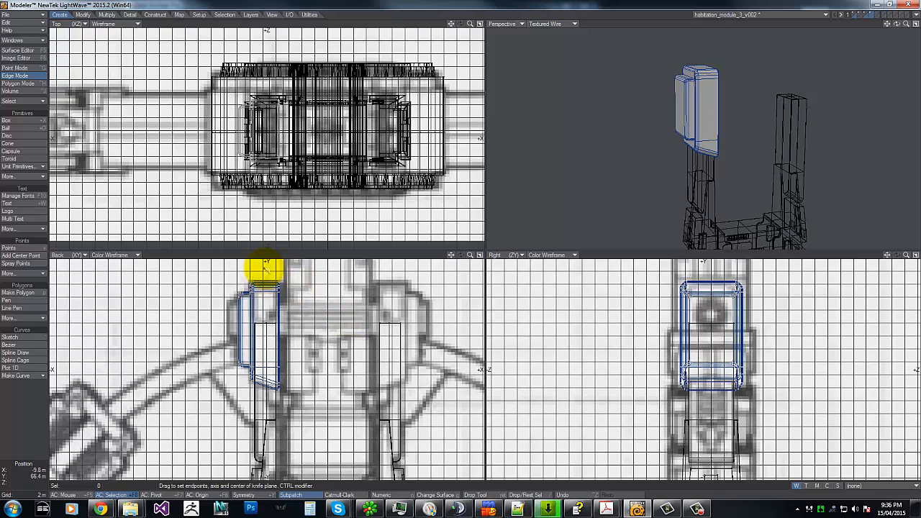
pyautogui.moveTo(264, 267); pyautogui.dragTo(267, 424)
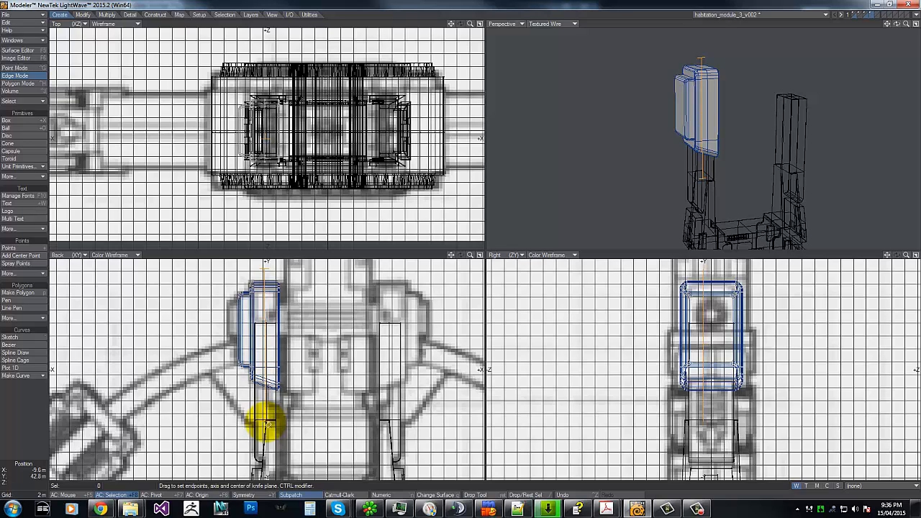
pyautogui.press('space')
pyautogui.hotkey('ctrl', 'g')
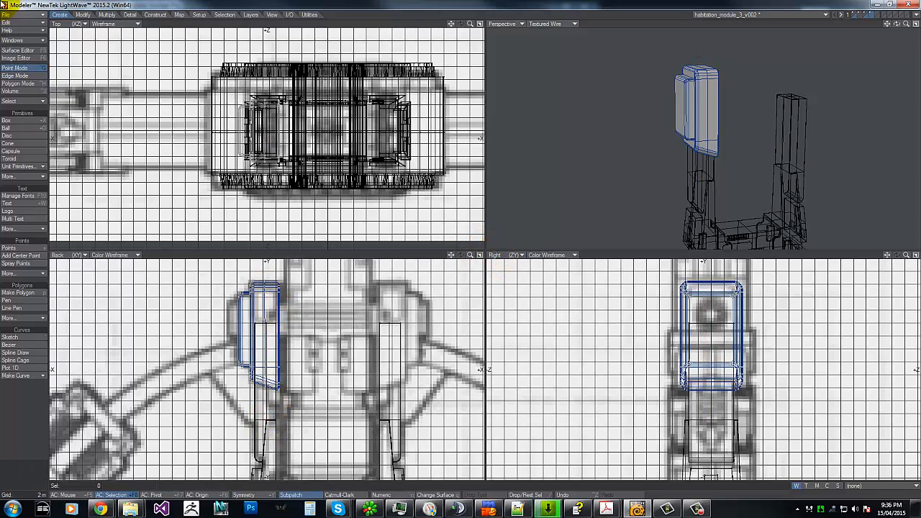
pyautogui.click(15, 76)
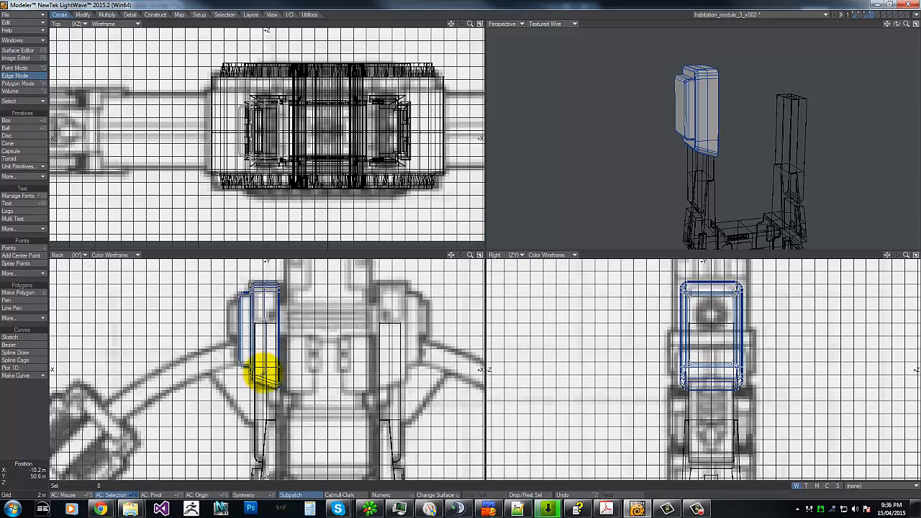
pyautogui.click(266, 380)
pyautogui.hotkey('shift', 'k')
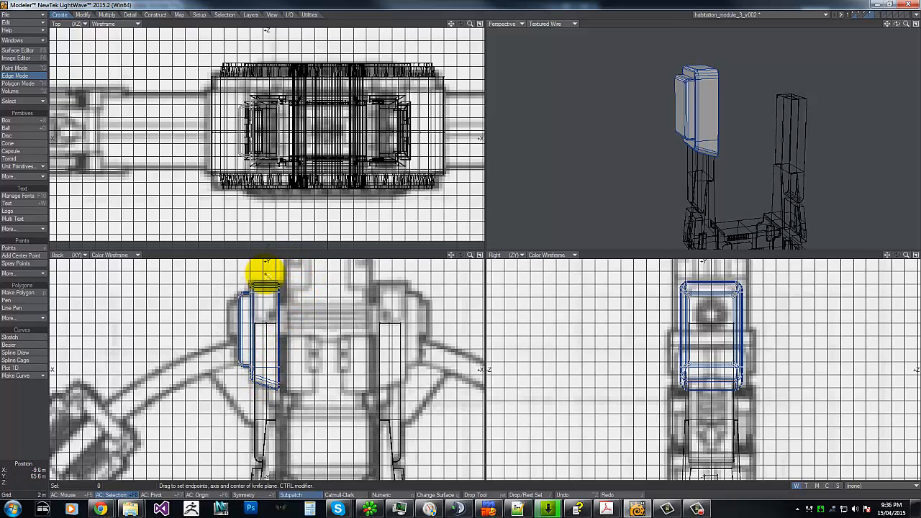
pyautogui.press('space')
# - Split the block's main body lengthwise with Band Saw Pro, using a single cut at 50%, and clear the selection
pyautogui.press('space')
pyautogui.moveTo(701, 78); pyautogui.dragTo(706, 101)
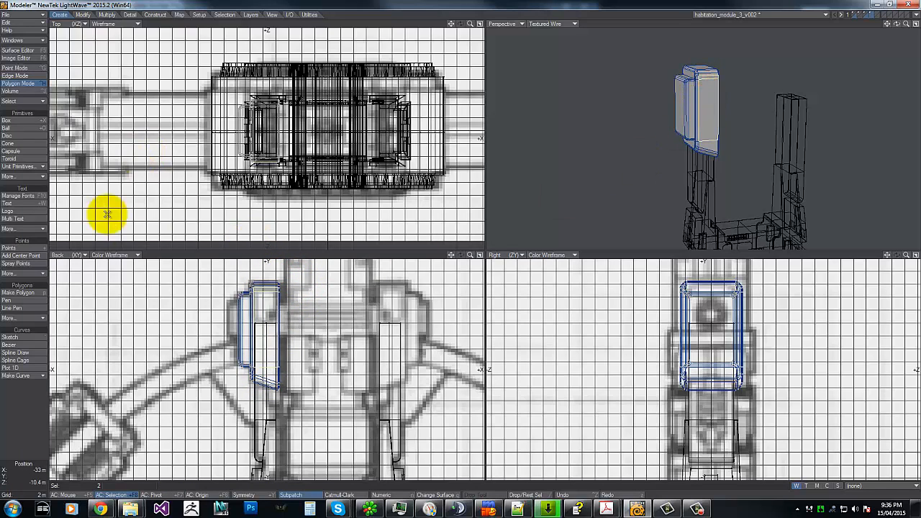
pyautogui.click(106, 15)
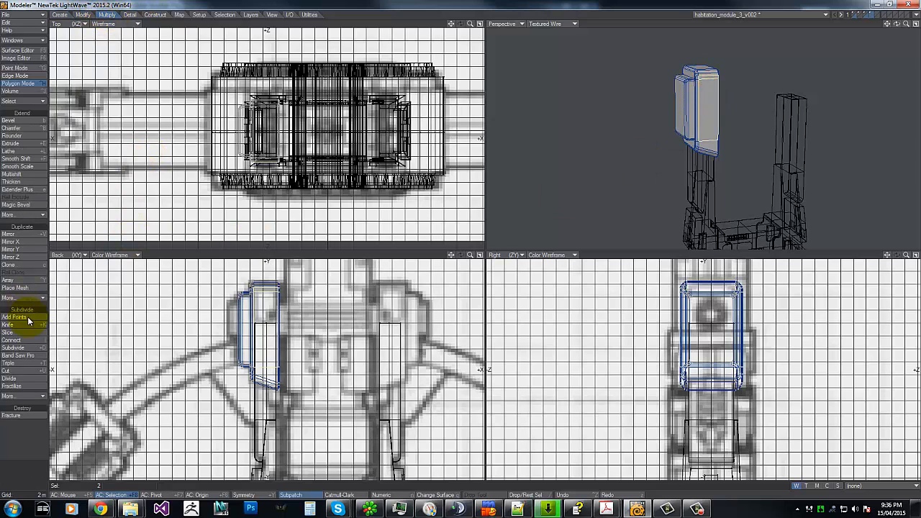
pyautogui.click(17, 356)
pyautogui.moveTo(246, 353); pyautogui.dragTo(270, 287)
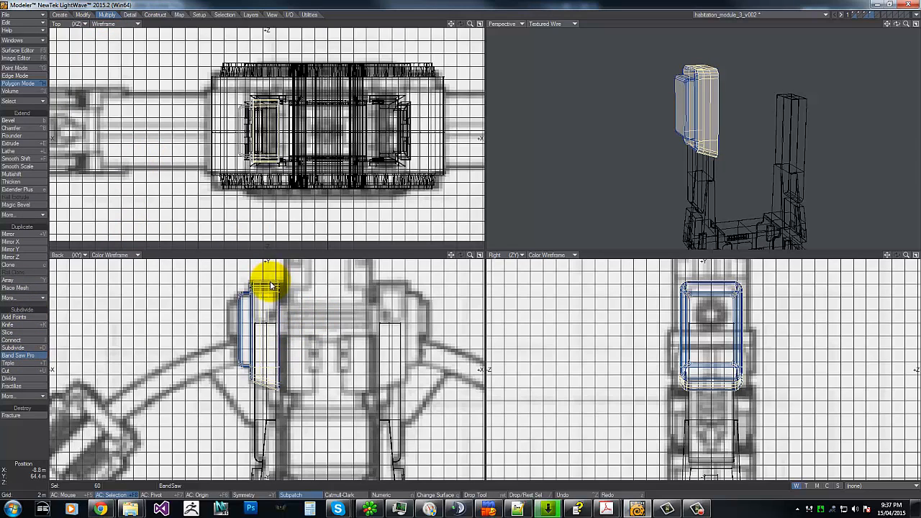
pyautogui.press('n')
pyautogui.click(248, 241)
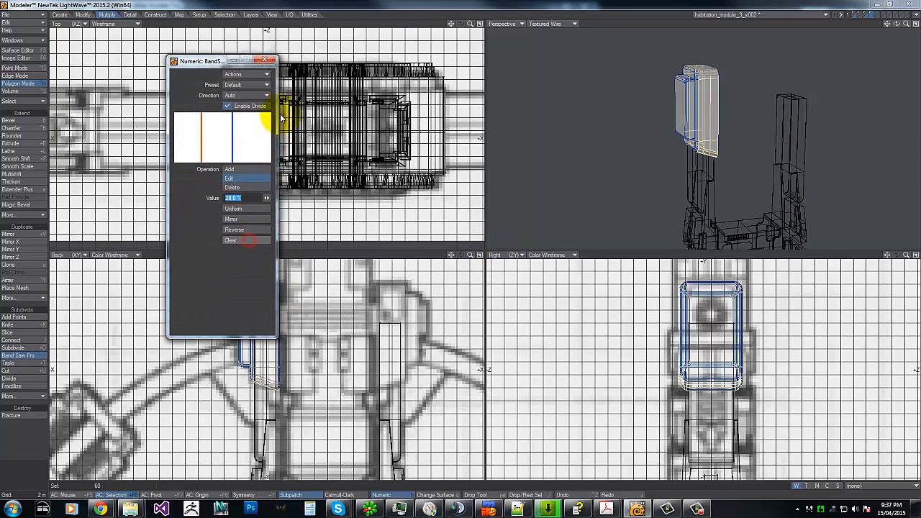
pyautogui.click(266, 61)
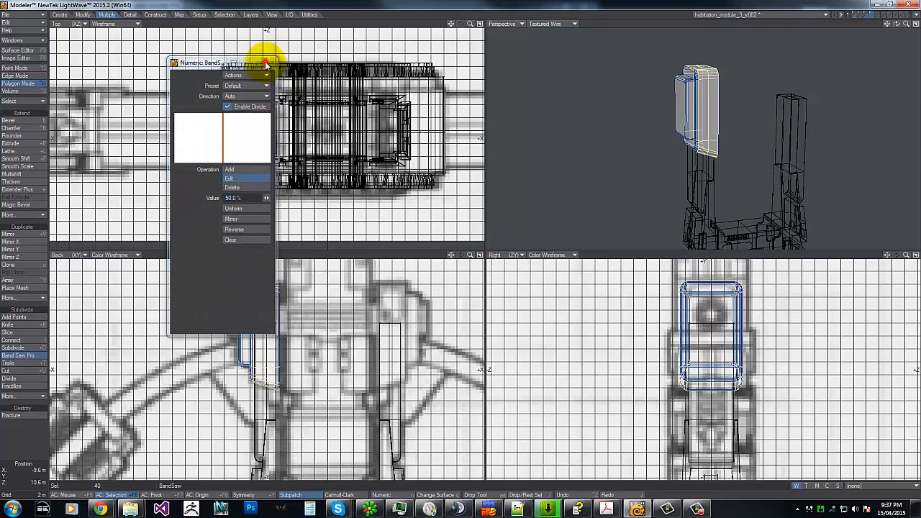
pyautogui.press('space')
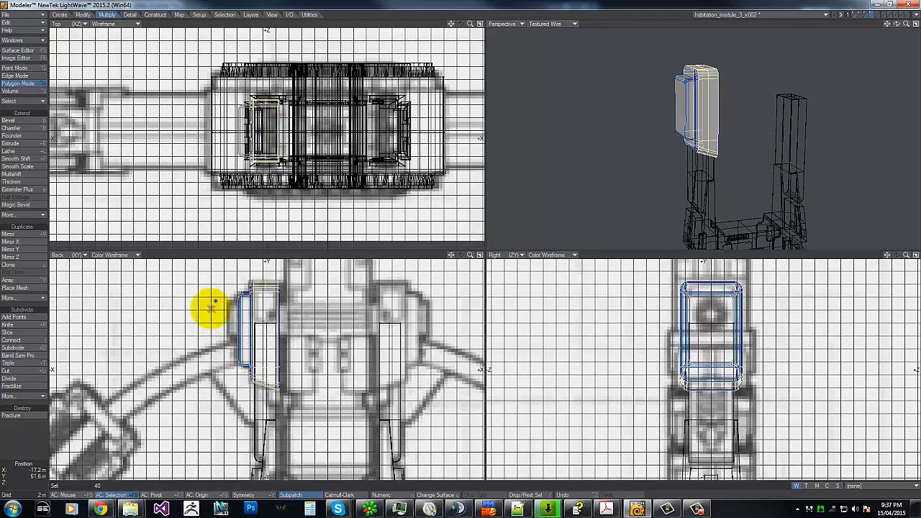
pyautogui.moveTo(214, 300)
pyautogui.mouseDown(button='right')
pyautogui.moveTo(66, 301)
pyautogui.moveTo(177, 410)
pyautogui.mouseUp(button='right')
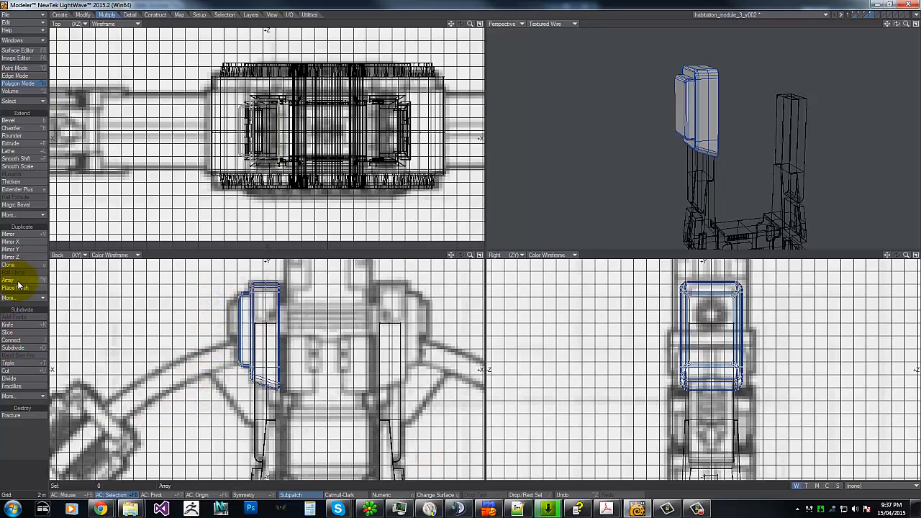
# - Select the new centre edges along the block's sloped underside and chamfer them into two rows
pyautogui.click(18, 76)
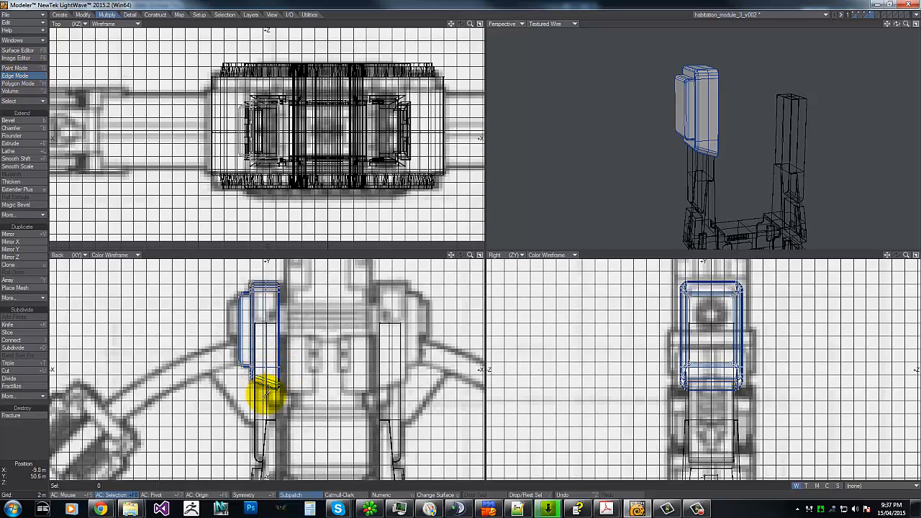
pyautogui.click(267, 374)
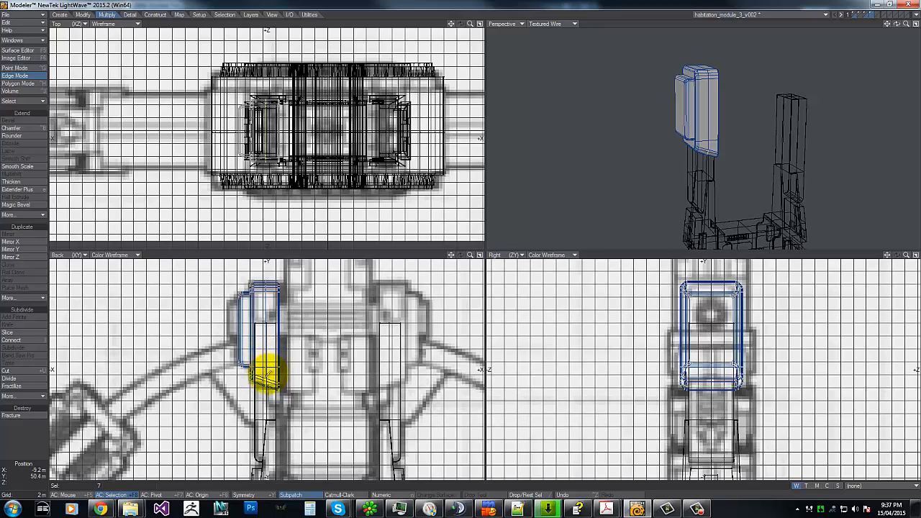
pyautogui.hotkey('ctrl', 'b')
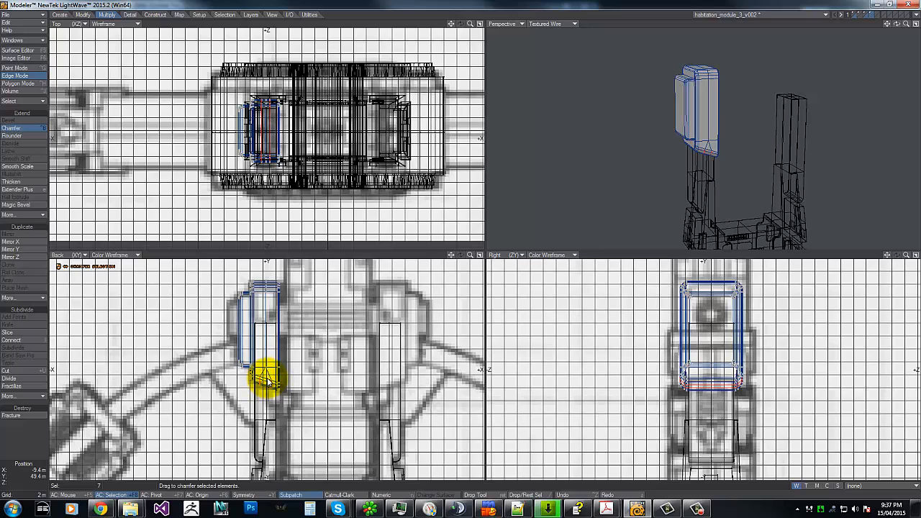
pyautogui.press('space')
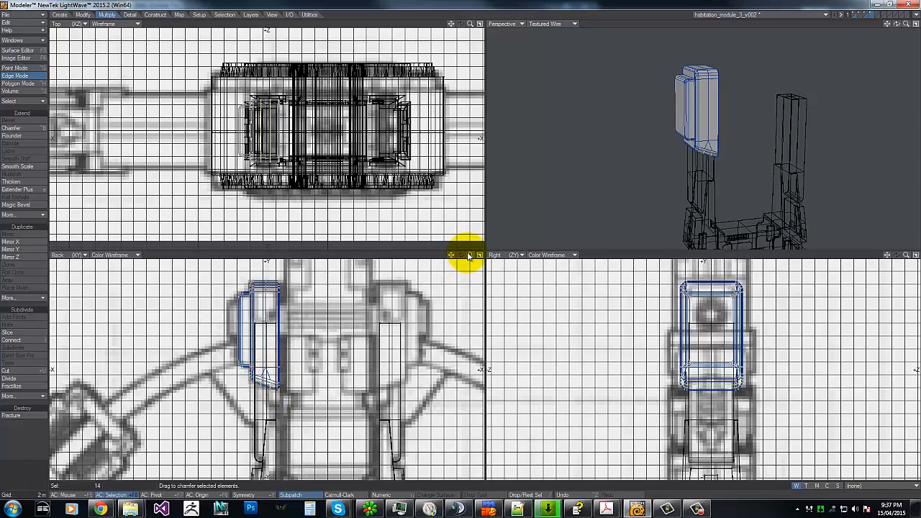
# - Move the chamfered underside edges slightly downward in the Back view to bow the sloped base outward
pyautogui.moveTo(470, 255)
pyautogui.mouseDown()
pyautogui.moveTo(468, 241)
pyautogui.moveTo(448, 247)
pyautogui.moveTo(451, 255)
pyautogui.mouseUp()
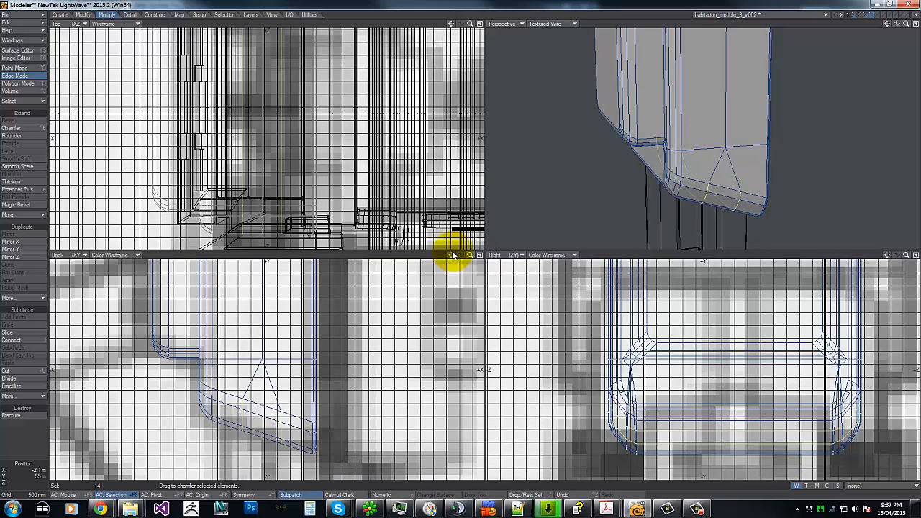
pyautogui.press('t')
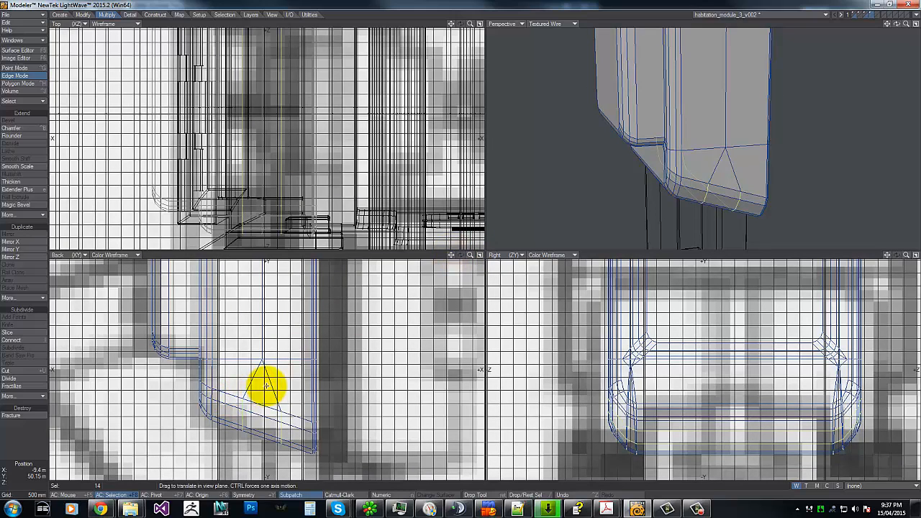
pyautogui.moveTo(263, 381); pyautogui.dragTo(266, 385)
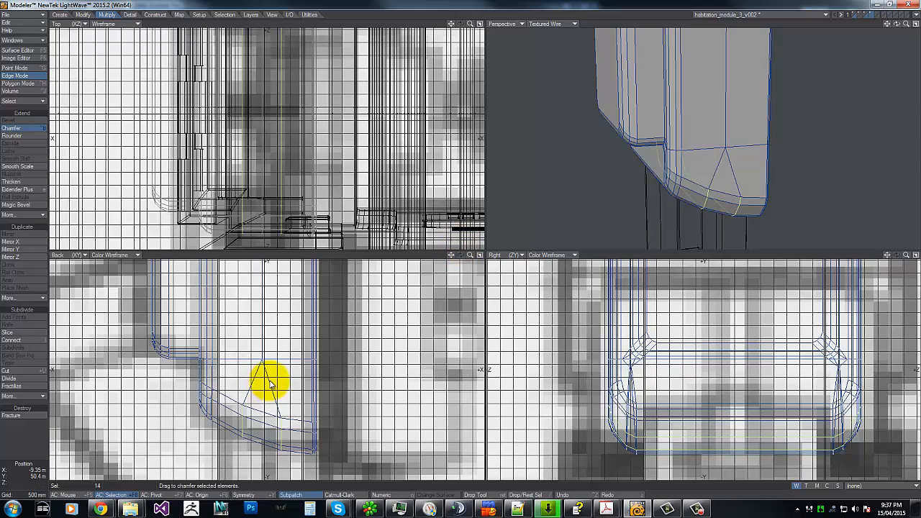
pyautogui.press('space')
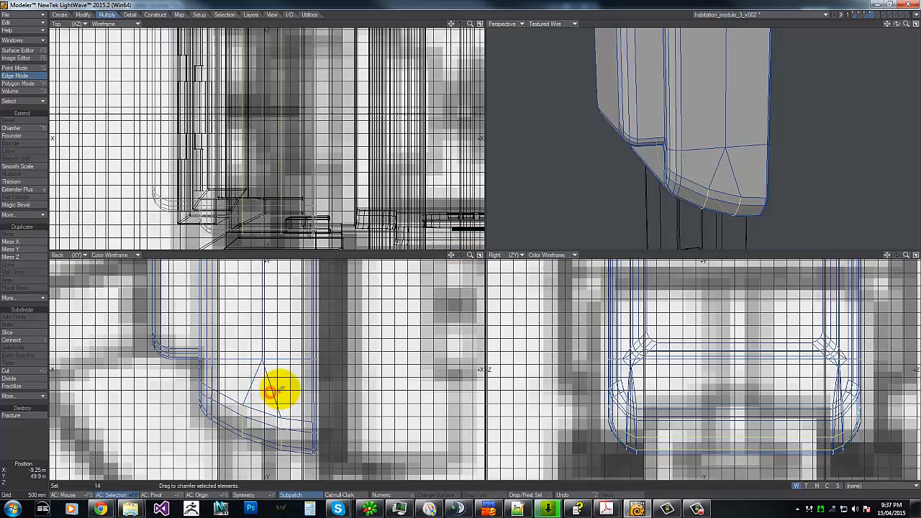
# - Chamfer the underside edges again to smooth the curved base, and deselect them
pyautogui.hotkey('ctrl', 'b')
pyautogui.moveTo(270, 394); pyautogui.dragTo(267, 396)
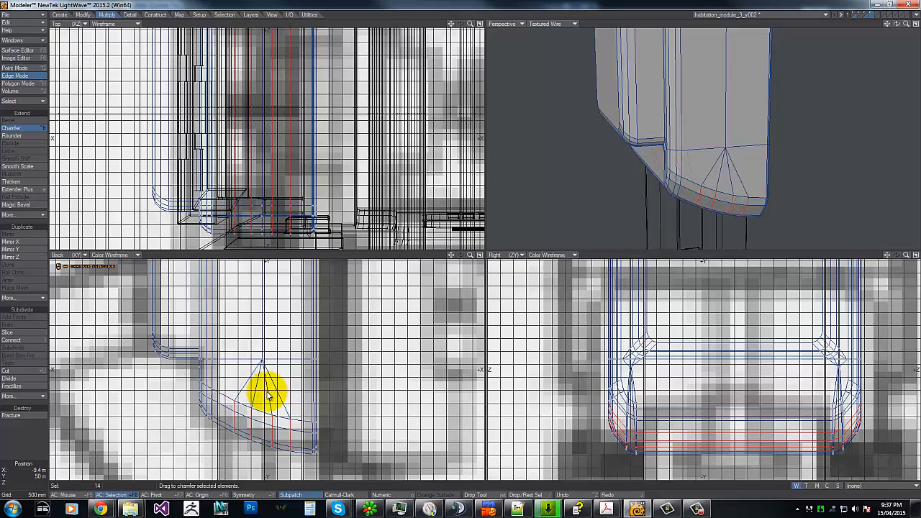
pyautogui.press('space')
pyautogui.moveTo(233, 383)
pyautogui.mouseDown(button='right')
pyautogui.moveTo(371, 443)
pyautogui.moveTo(313, 281)
pyautogui.mouseUp(button='right')
pyautogui.moveTo(902, 23); pyautogui.dragTo(459, 251)
pyautogui.moveTo(896, 24); pyautogui.dragTo(464, 241)
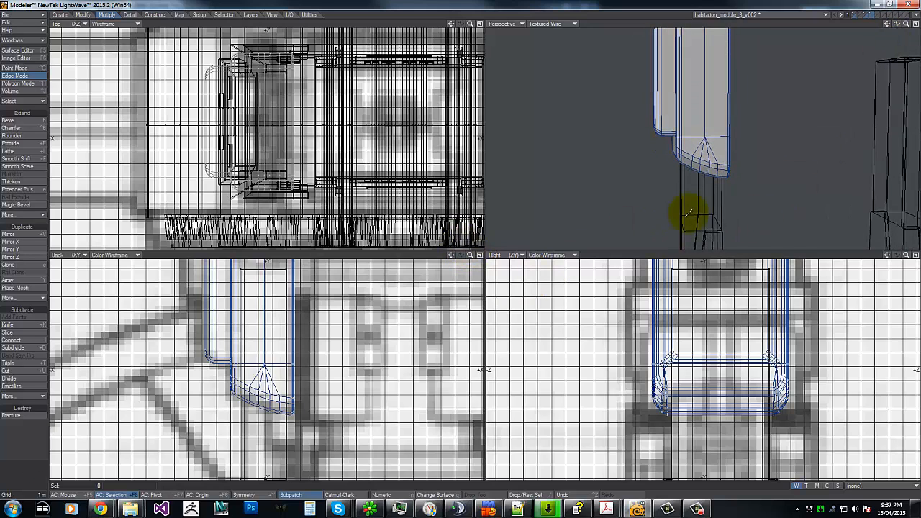
pyautogui.press('g')
pyautogui.press('g')
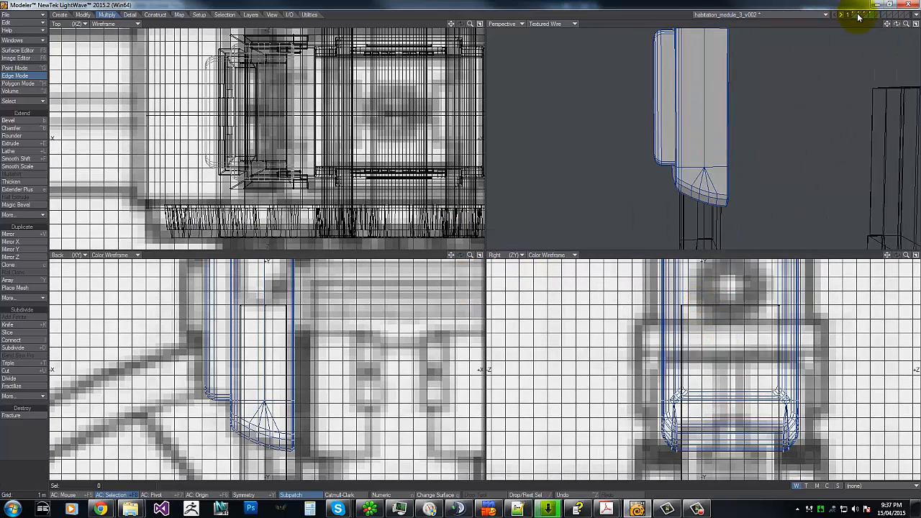
# - Make an empty layer active with the housing block shown in the background, centred on the block's upper part
pyautogui.click(876, 14)
pyautogui.hotkey('ctrl', 'v')
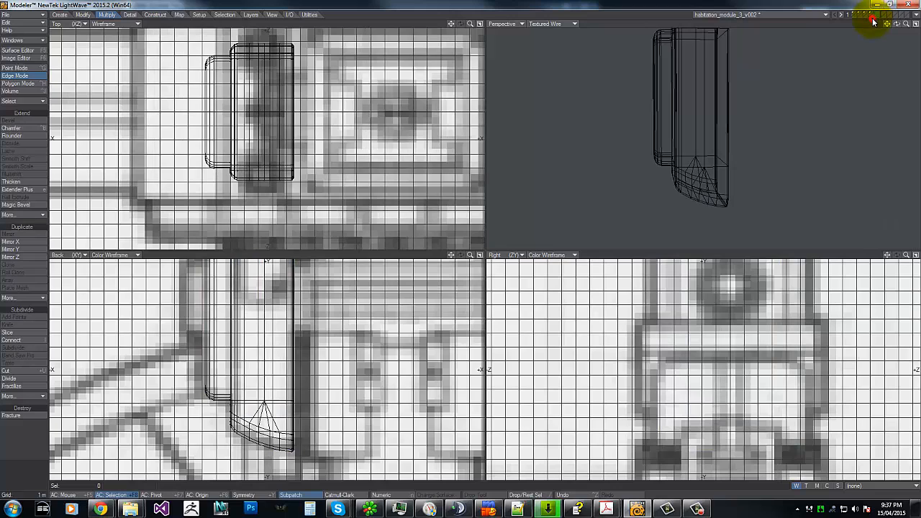
pyautogui.press('g')
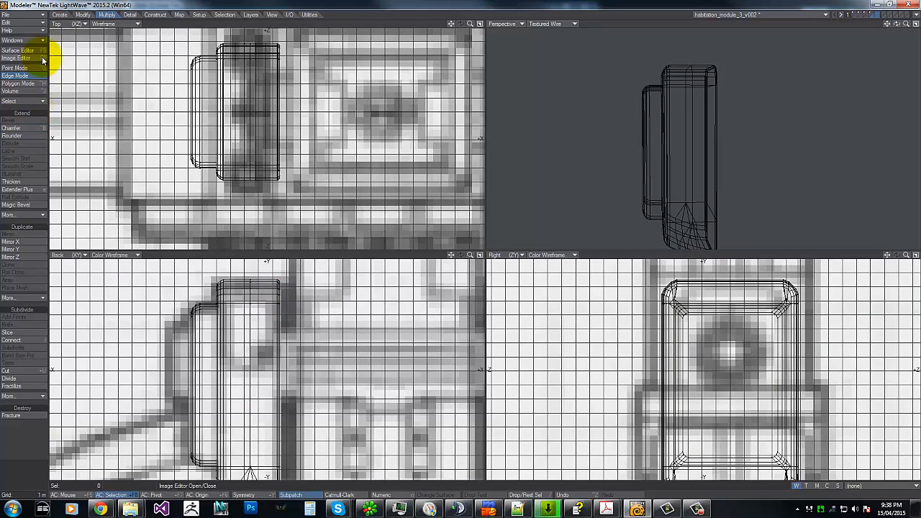
# - Start a Pen polygon in the Back view, tracing the reference panel's side and chamfered lower edge on the block's upper part
pyautogui.click(61, 15)
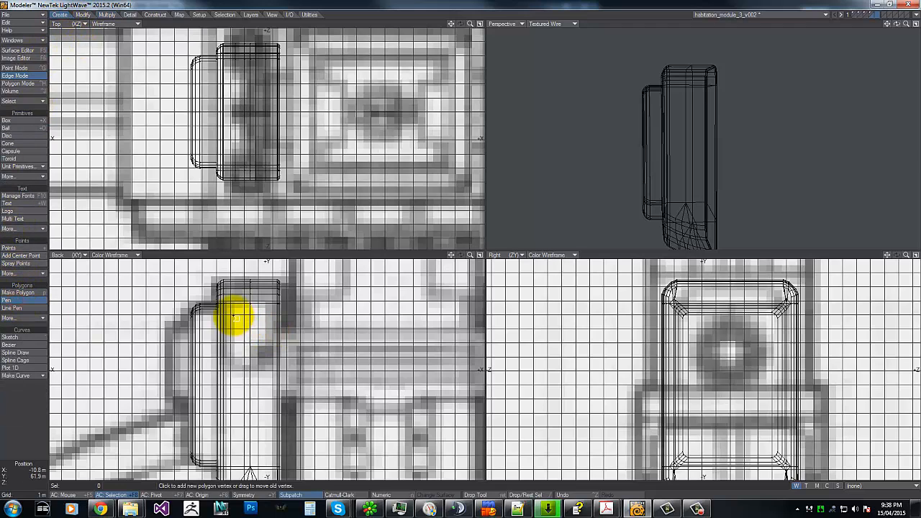
pyautogui.hotkey('alt', 'Tab')
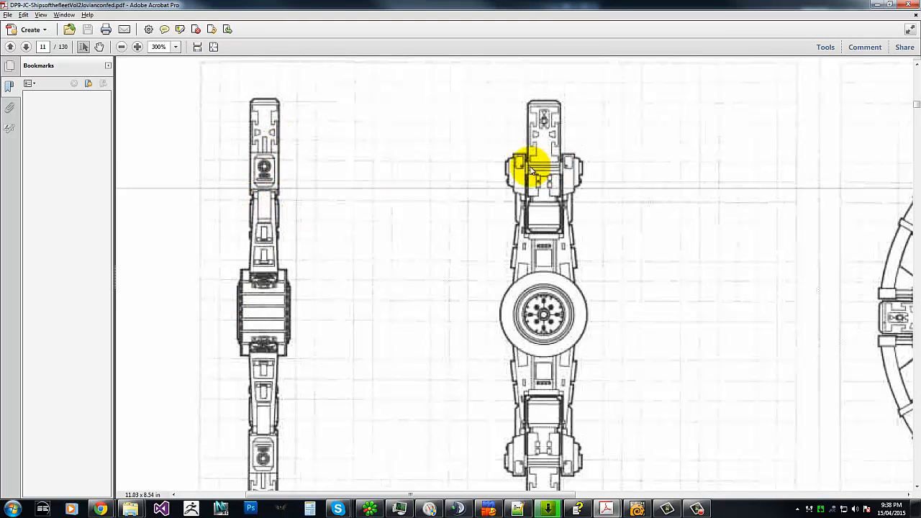
pyautogui.hotkey('alt', 'Tab')
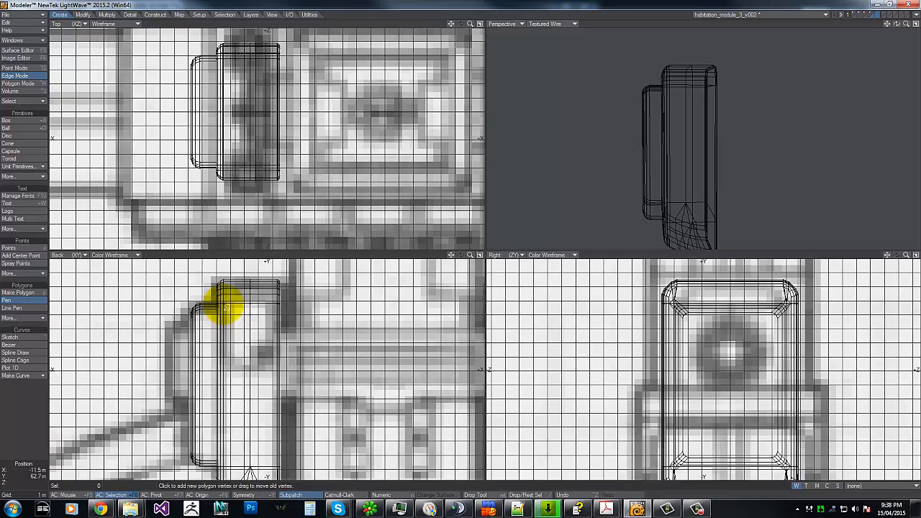
pyautogui.click(226, 306)
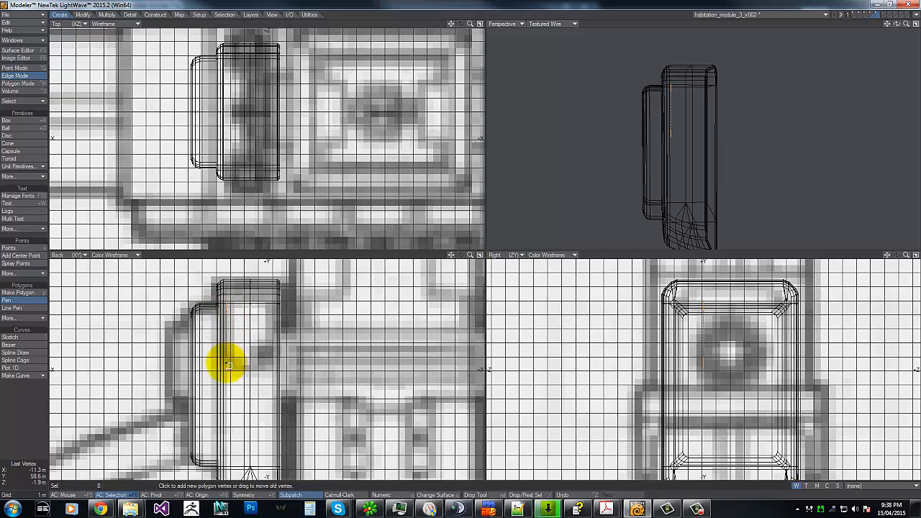
pyautogui.click(246, 369)
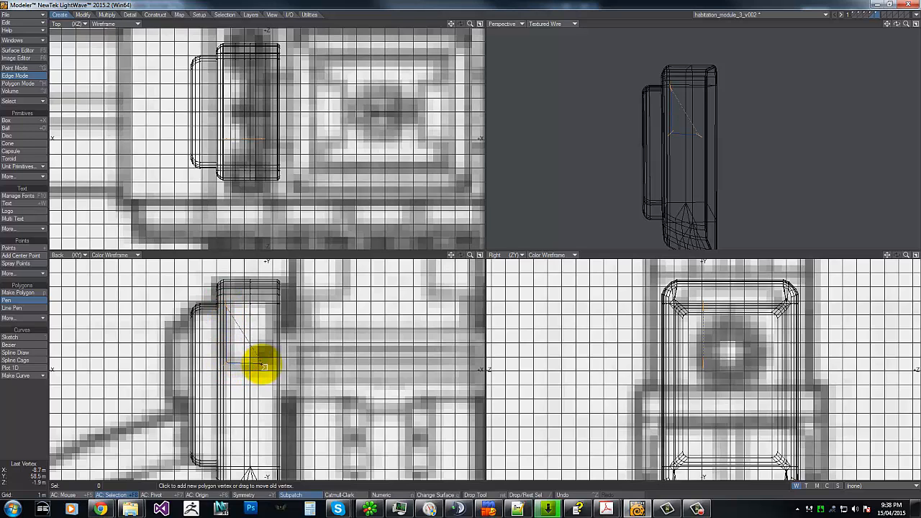
pyautogui.hotkey('alt', 'Tab')
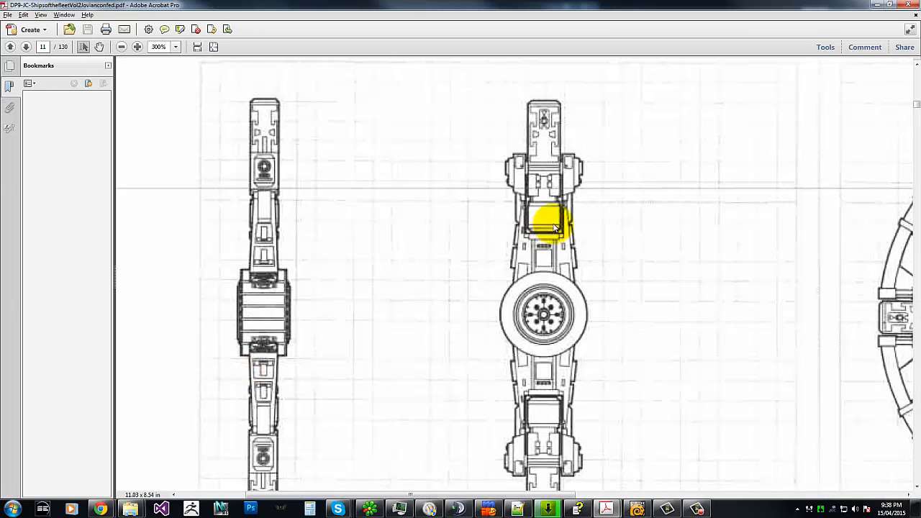
pyautogui.hotkey('alt', 'Tab')
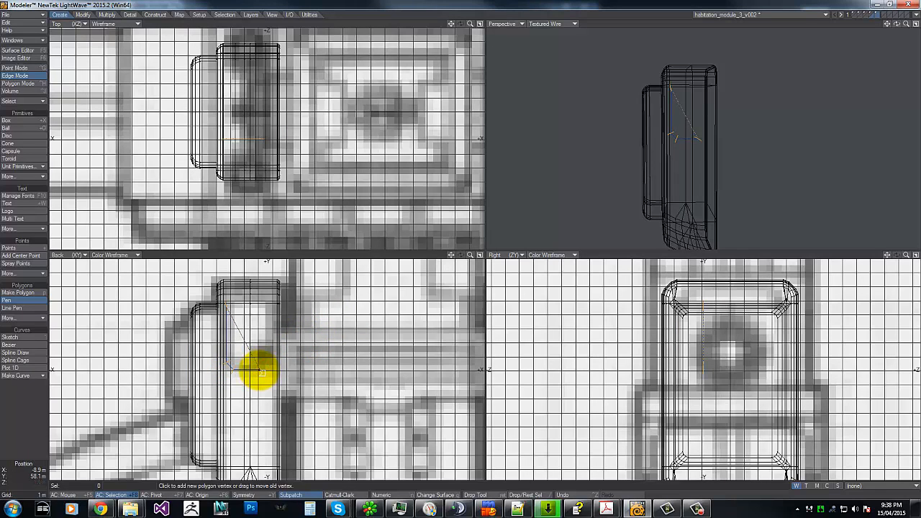
pyautogui.hotkey('alt', 'Tab')
pyautogui.hotkey('alt', 'Tab')
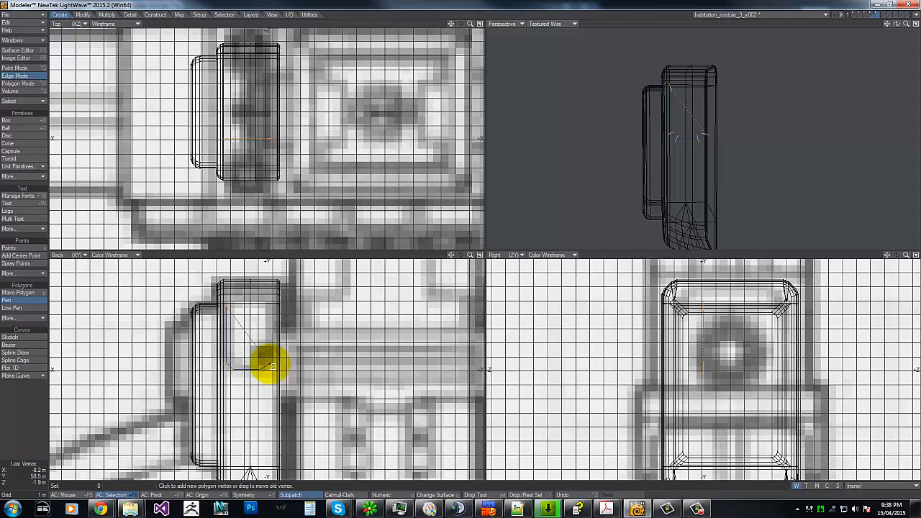
# - Complete the panel outline with chamfered upper corners, forming an octagon about 3.3 m wide and 4.3 m tall
pyautogui.click(268, 314)
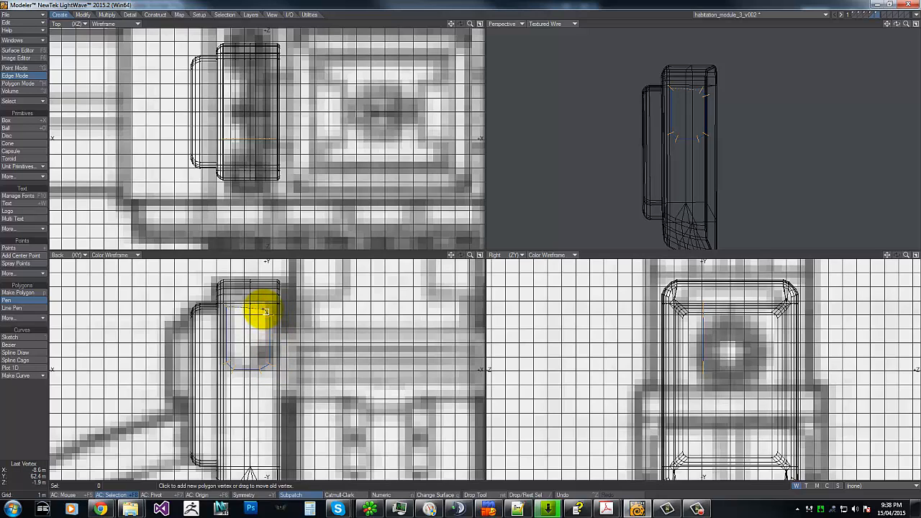
pyautogui.click(229, 309)
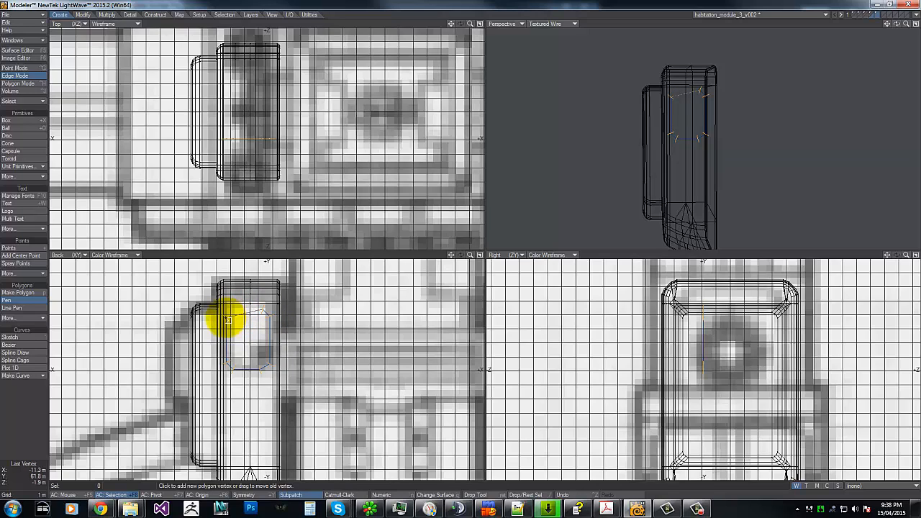
pyautogui.moveTo(229, 319)
pyautogui.mouseDown()
pyautogui.moveTo(242, 315)
pyautogui.moveTo(233, 310)
pyautogui.mouseUp()
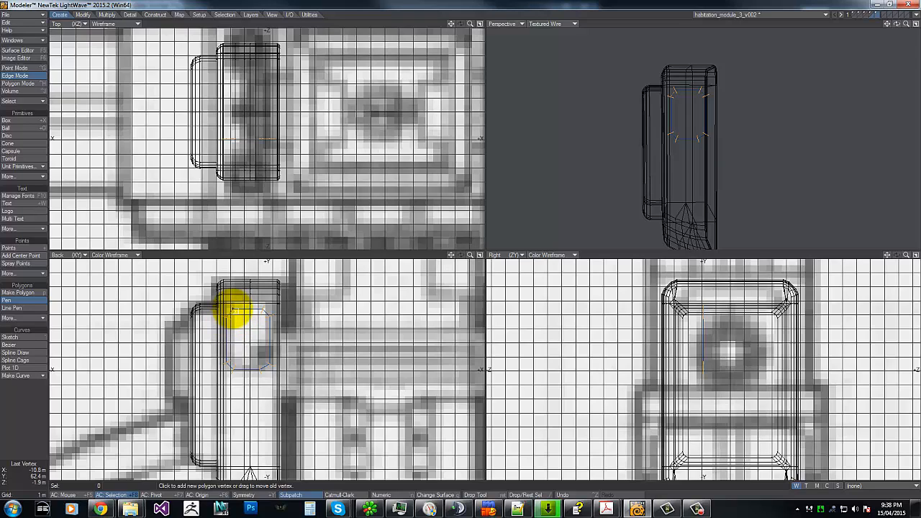
pyautogui.moveTo(232, 310); pyautogui.dragTo(228, 319)
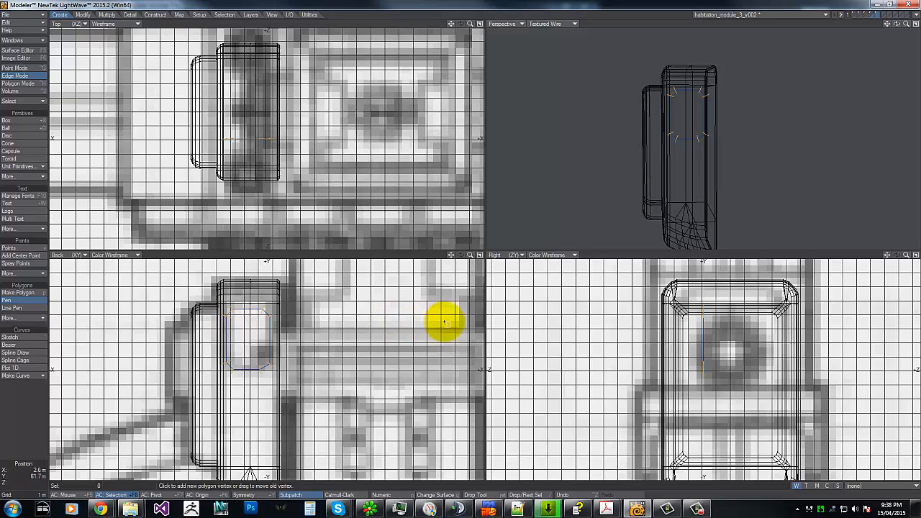
# - Swap the layers and stencil the octagonal outline onto the housing block along the Z axis with Template Drill
pyautogui.press('space')
pyautogui.press("'")
pyautogui.hotkey('shift', 'r')
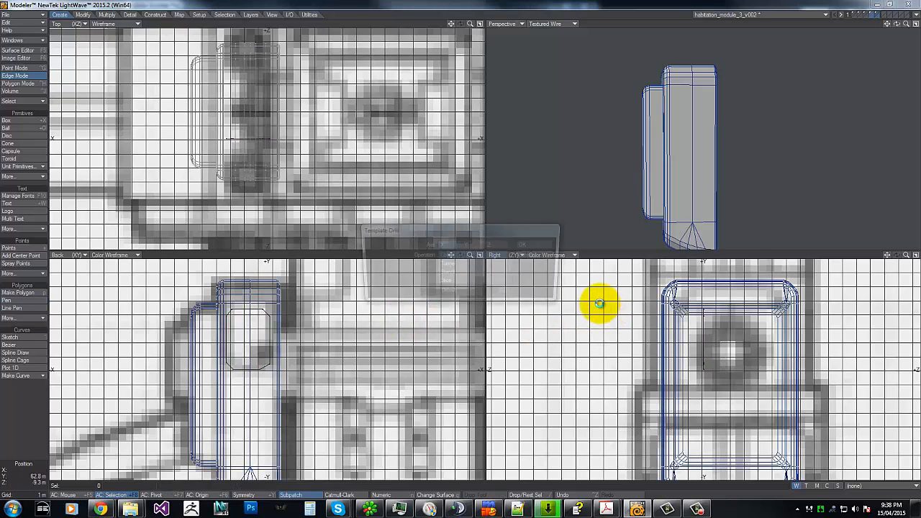
pyautogui.click(463, 255)
pyautogui.click(465, 244)
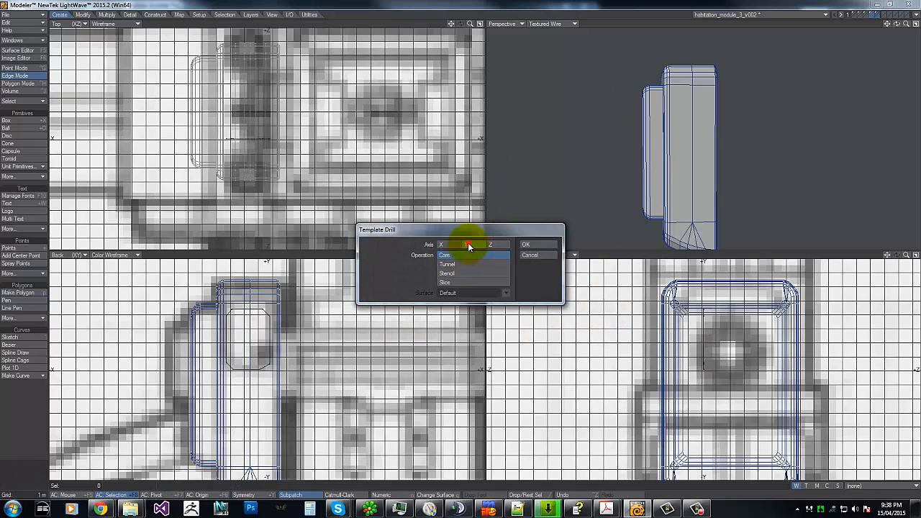
pyautogui.click(459, 275)
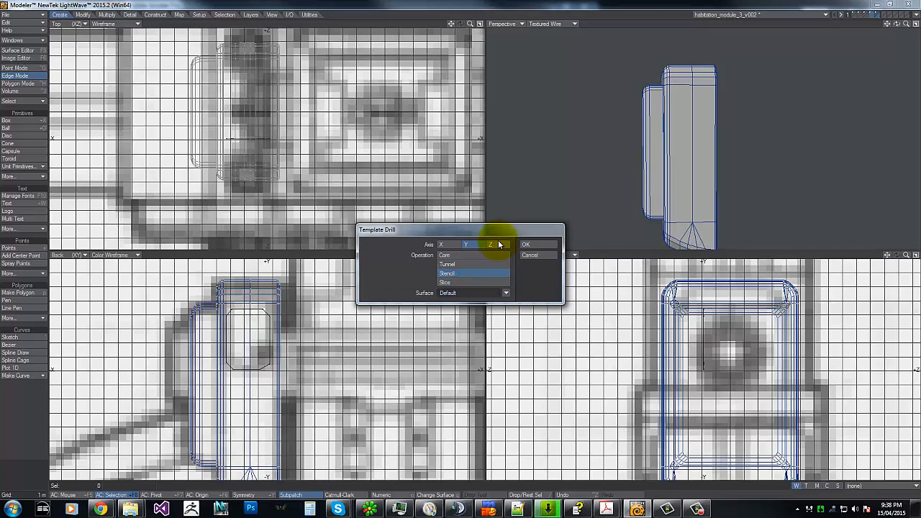
pyautogui.click(499, 244)
pyautogui.click(528, 244)
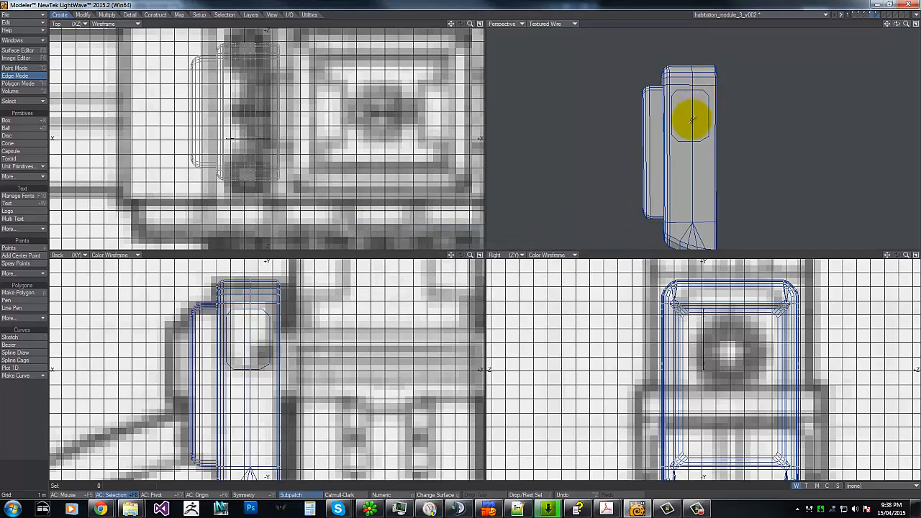
# - Select the stencilled octagonal panel polygons on both the front and back faces of the block
pyautogui.press('/')
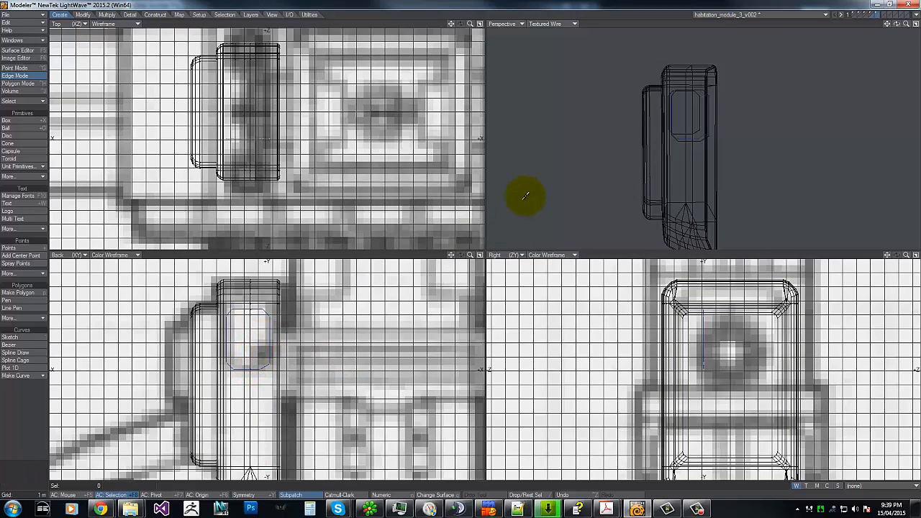
pyautogui.hotkey('ctrl', 'h')
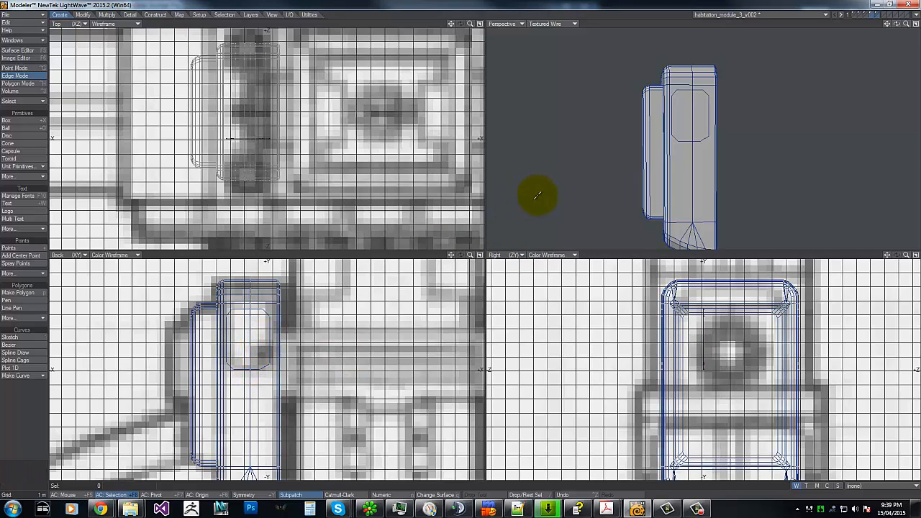
pyautogui.moveTo(699, 126); pyautogui.dragTo(682, 118)
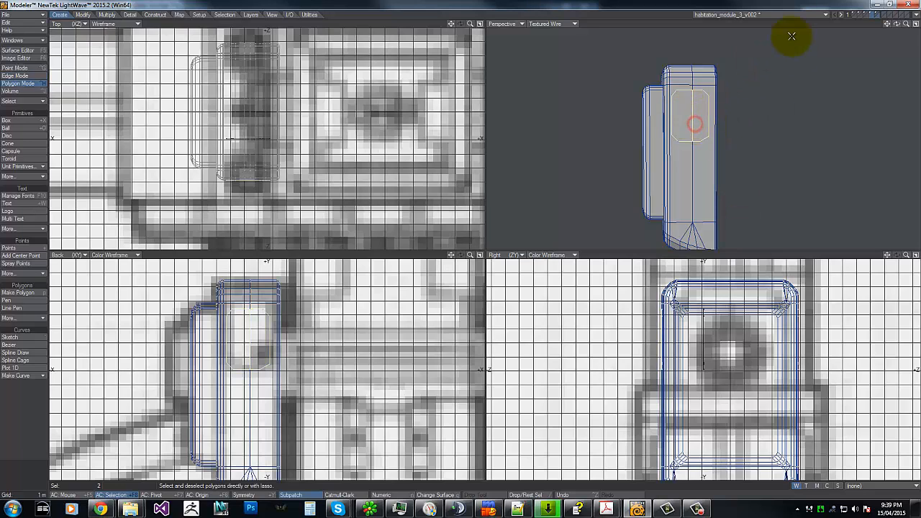
pyautogui.moveTo(897, 24)
pyautogui.mouseDown()
pyautogui.moveTo(451, 245)
pyautogui.moveTo(460, 248)
pyautogui.mouseUp()
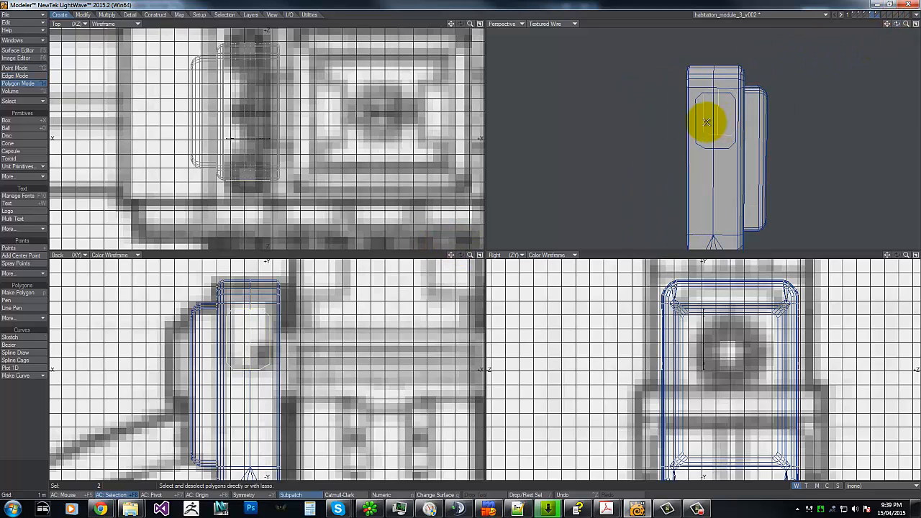
pyautogui.moveTo(707, 122); pyautogui.dragTo(715, 122)
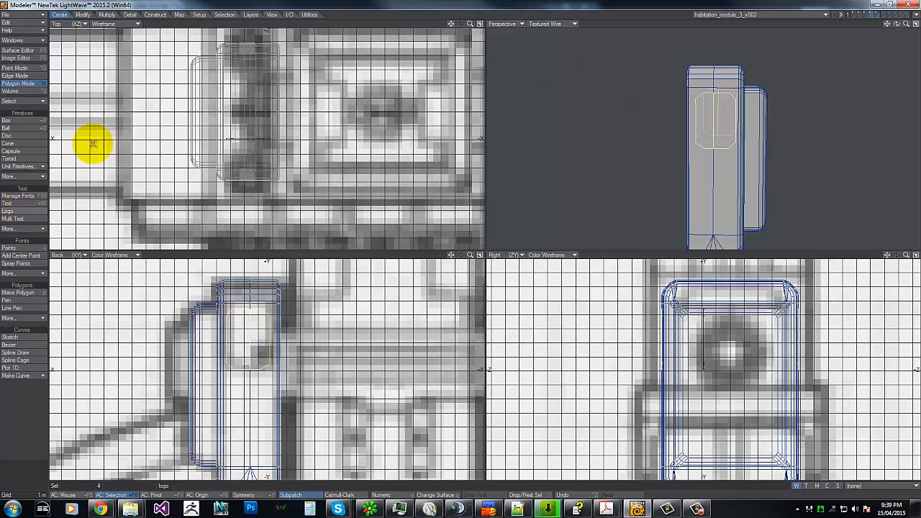
pyautogui.click(86, 15)
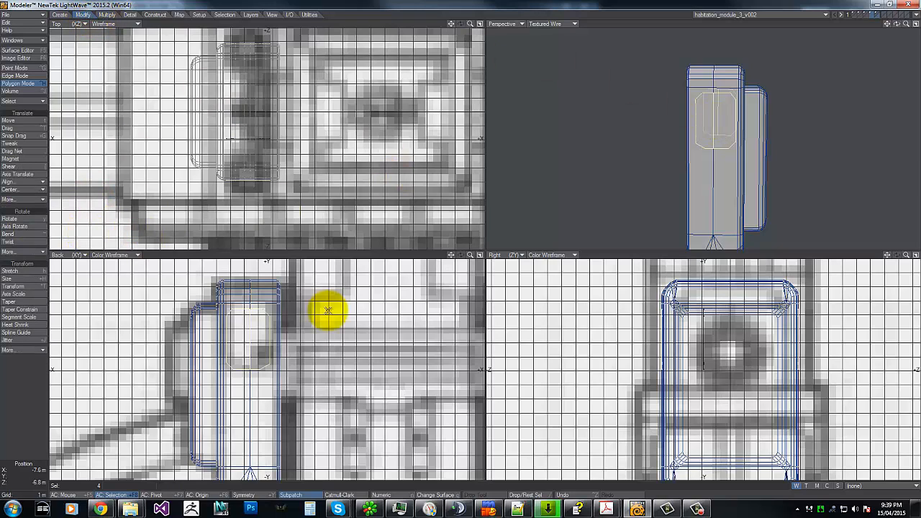
pyautogui.keyDown('ctrl'); pyautogui.keyDown('shift'); pyautogui.rightClick(353, 371); pyautogui.keyUp('shift'); pyautogui.keyUp('ctrl')
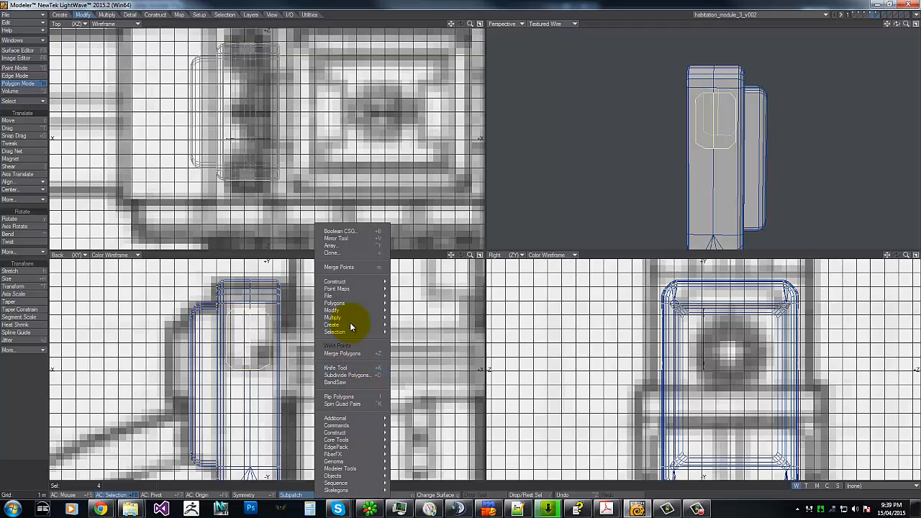
pyautogui.moveTo(348, 309)
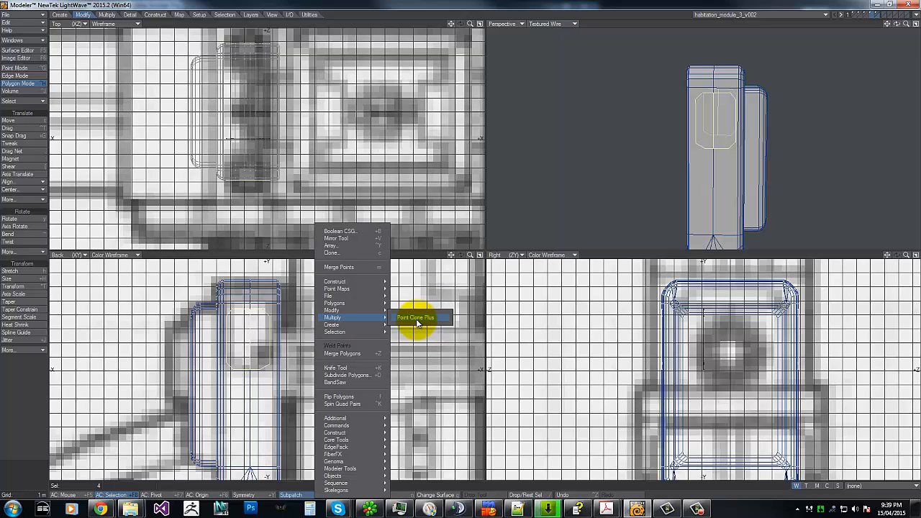
pyautogui.moveTo(350, 471)
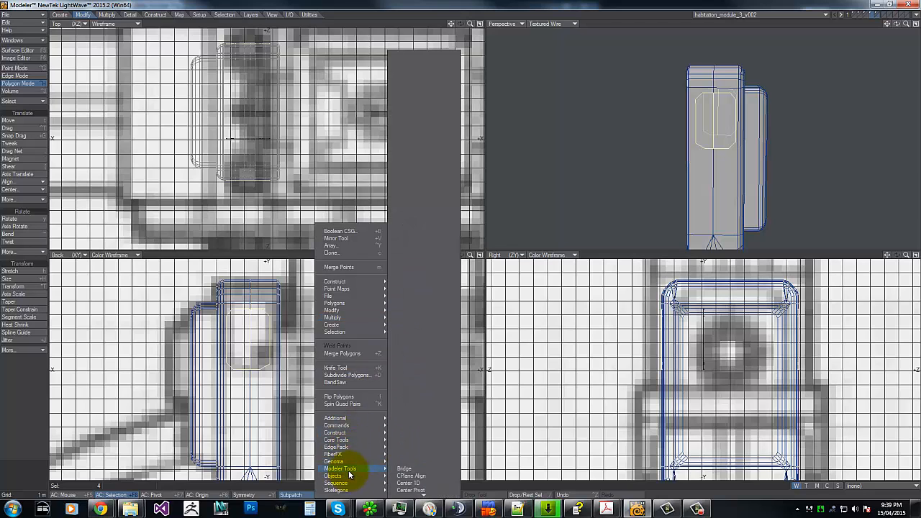
# - Open the menu layout configuration and select the Middle Mouse Button Menu group of the Main Window
pyautogui.click(7, 22)
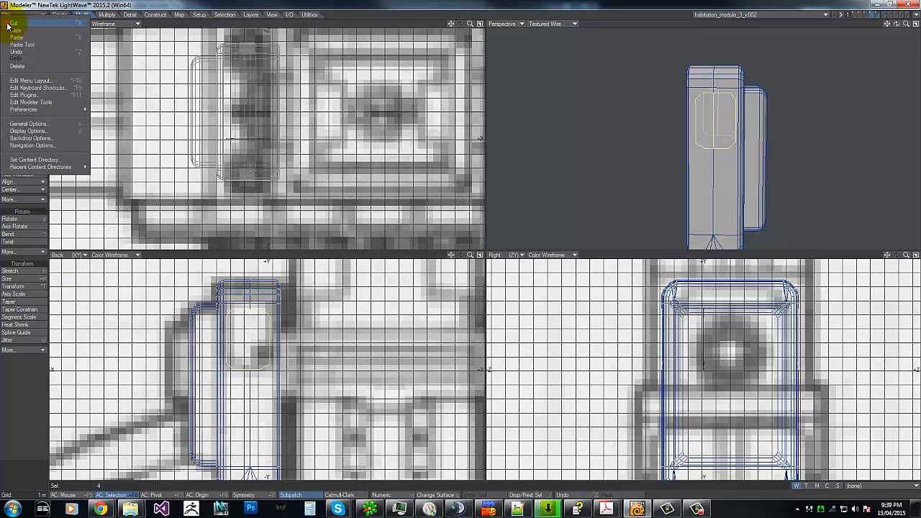
pyautogui.click(30, 80)
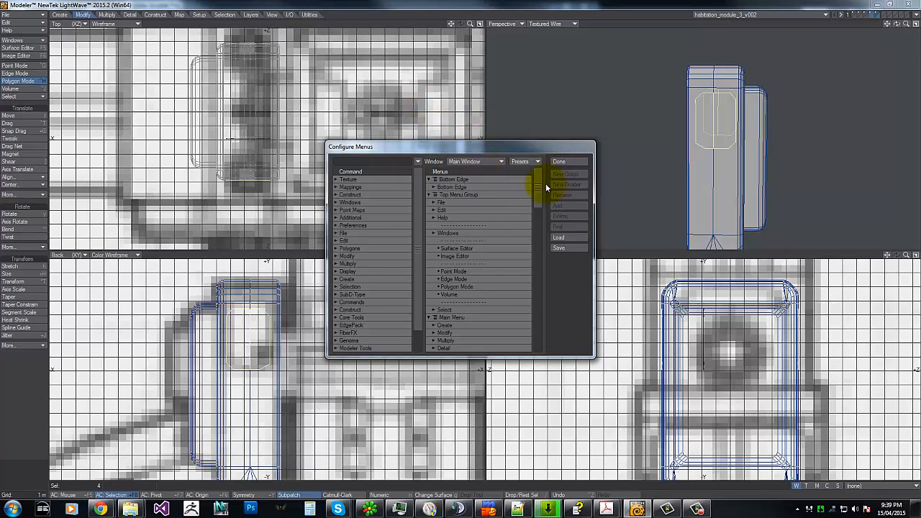
pyautogui.click(475, 161)
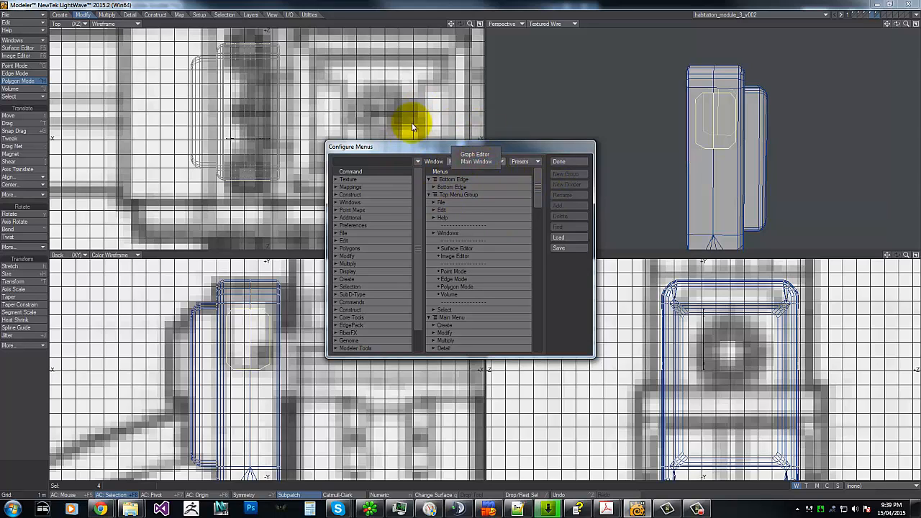
pyautogui.click(475, 162)
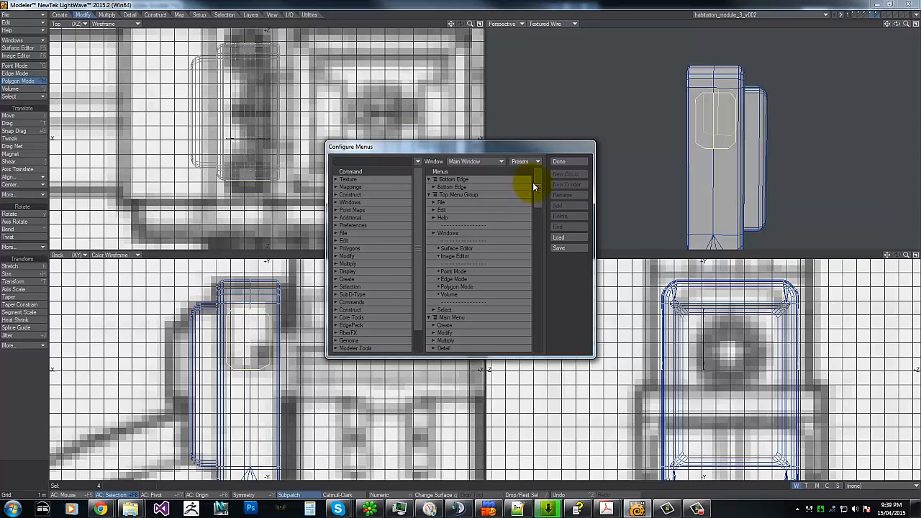
pyautogui.moveTo(535, 183); pyautogui.dragTo(536, 229)
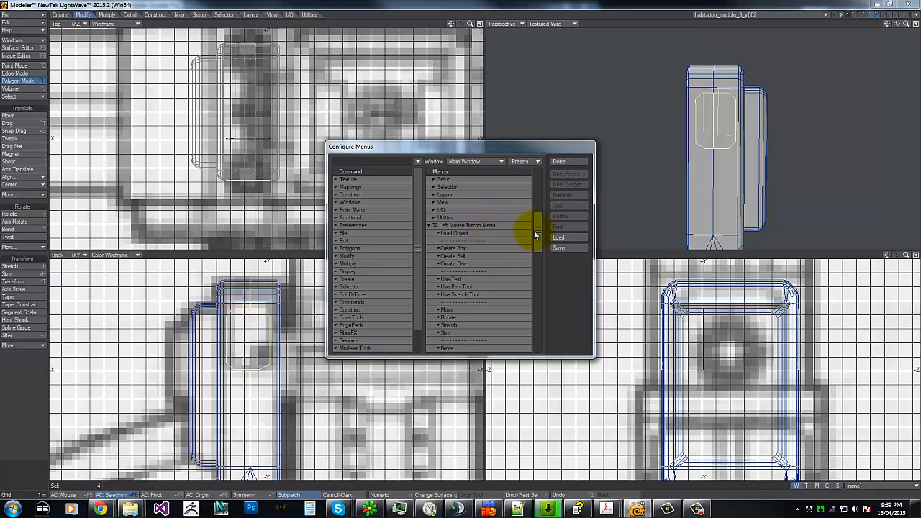
pyautogui.moveTo(534, 231); pyautogui.dragTo(535, 275)
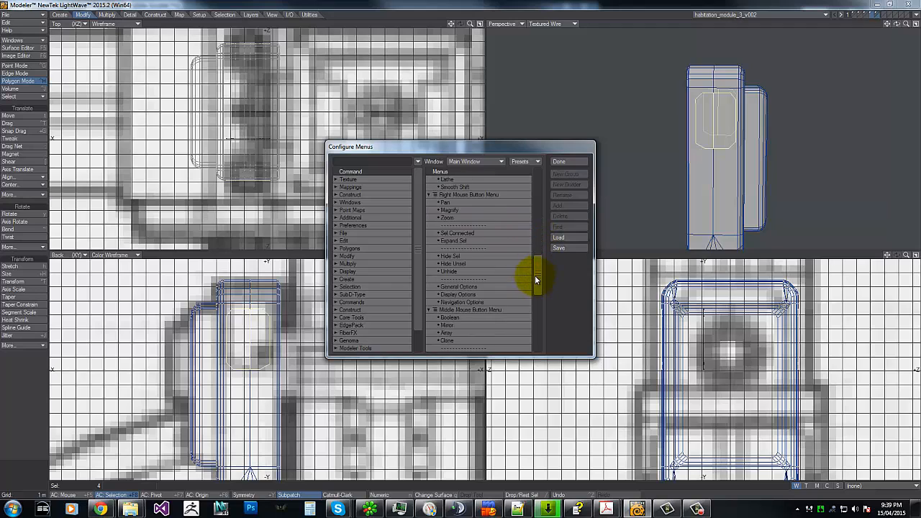
pyautogui.click(468, 310)
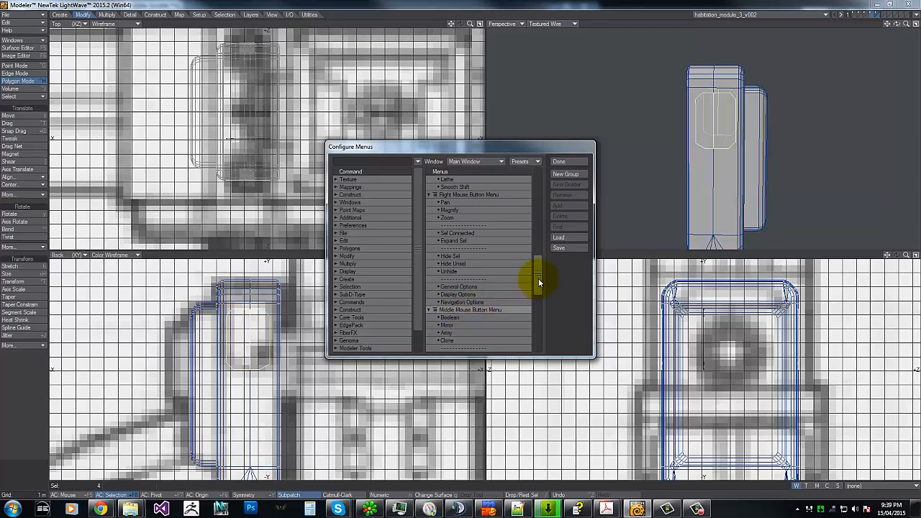
pyautogui.moveTo(540, 277)
pyautogui.mouseDown()
pyautogui.moveTo(545, 298)
pyautogui.moveTo(542, 292)
pyautogui.mouseUp()
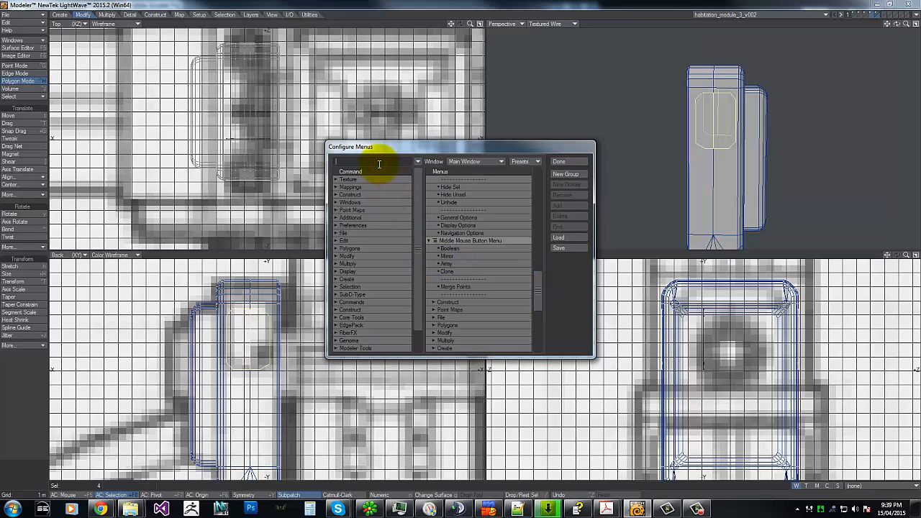
# - Search the commands for "multi", add Multishift at the start of the Middle Mouse Button Menu and finish the configuration
pyautogui.write('multi')
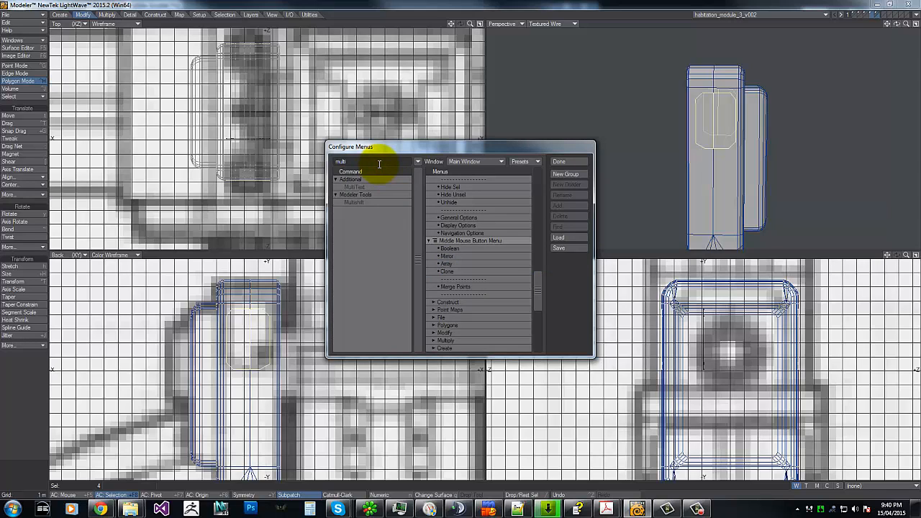
pyautogui.click(359, 204)
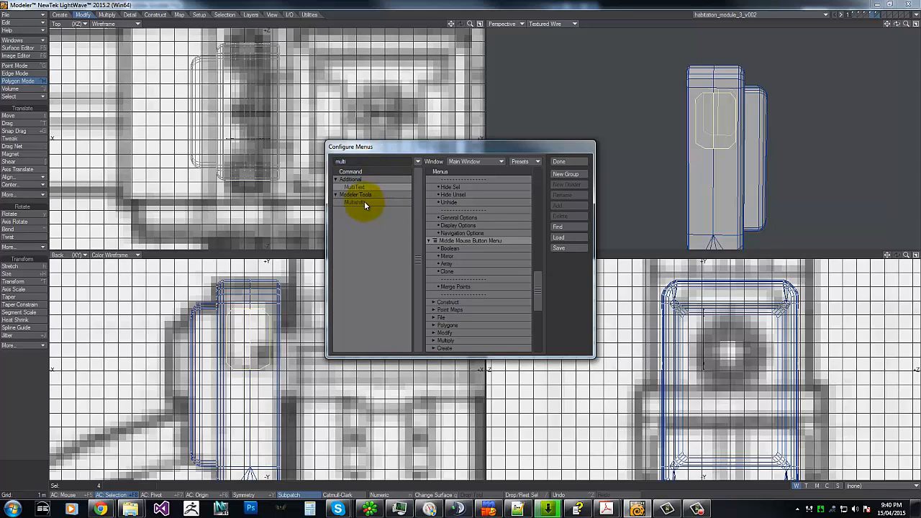
pyautogui.moveTo(356, 201); pyautogui.dragTo(464, 243)
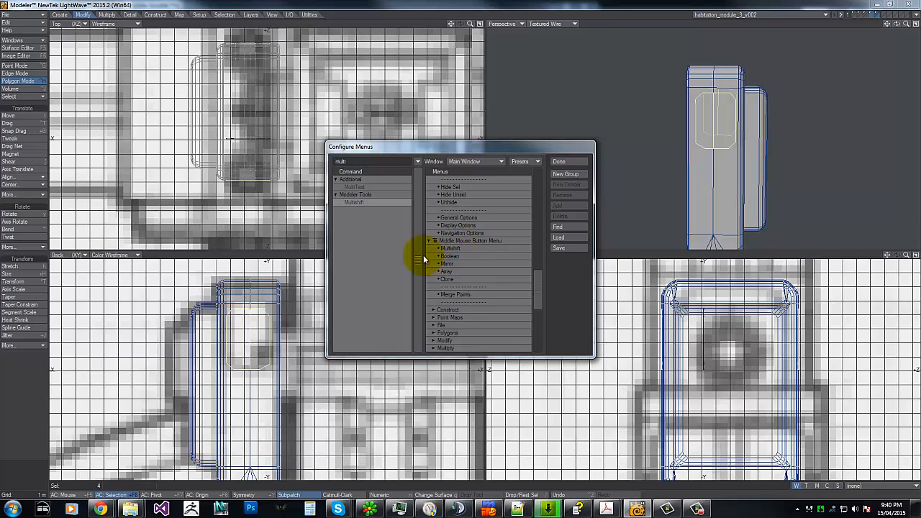
pyautogui.click(571, 160)
# - Multishift the selected octagonal panel polygons numerically with a 5 mm inset and a -5 mm shift
pyautogui.keyDown('ctrl'); pyautogui.keyDown('shift'); pyautogui.middleClick(360, 366); pyautogui.keyUp('shift'); pyautogui.keyUp('ctrl')
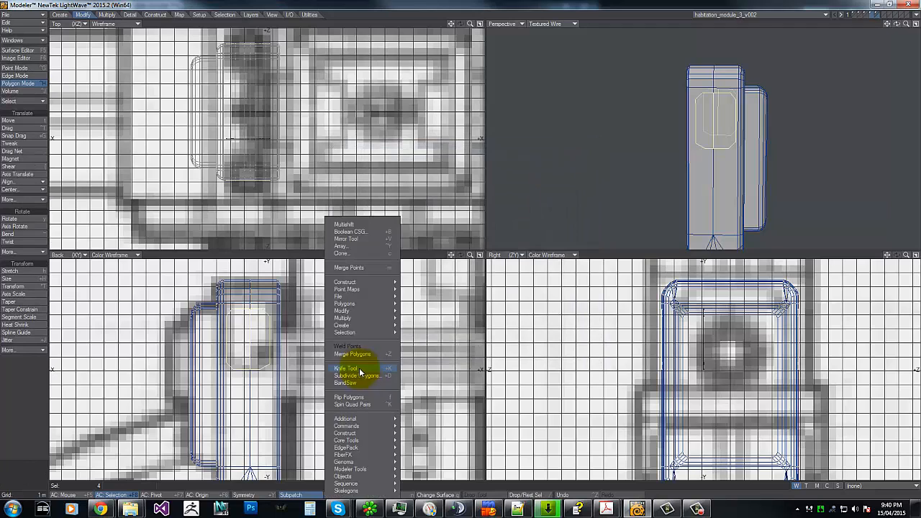
pyautogui.click(353, 227)
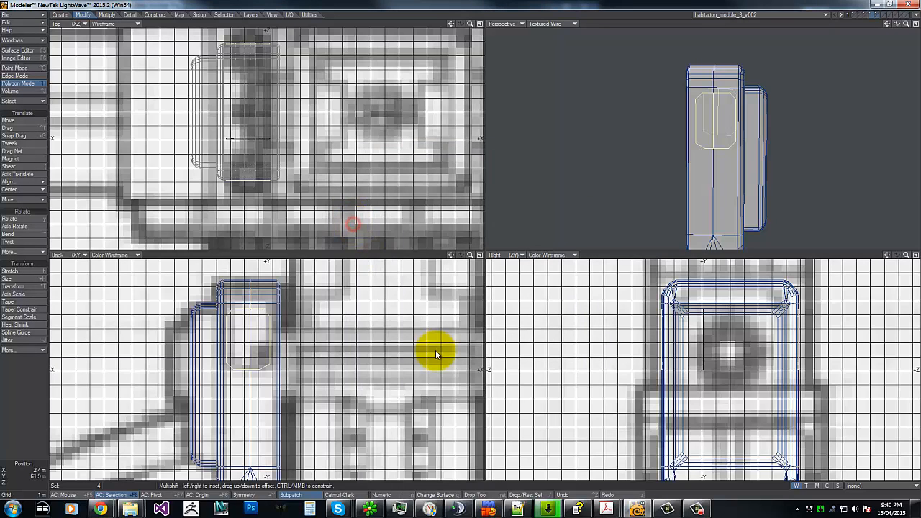
pyautogui.press('n')
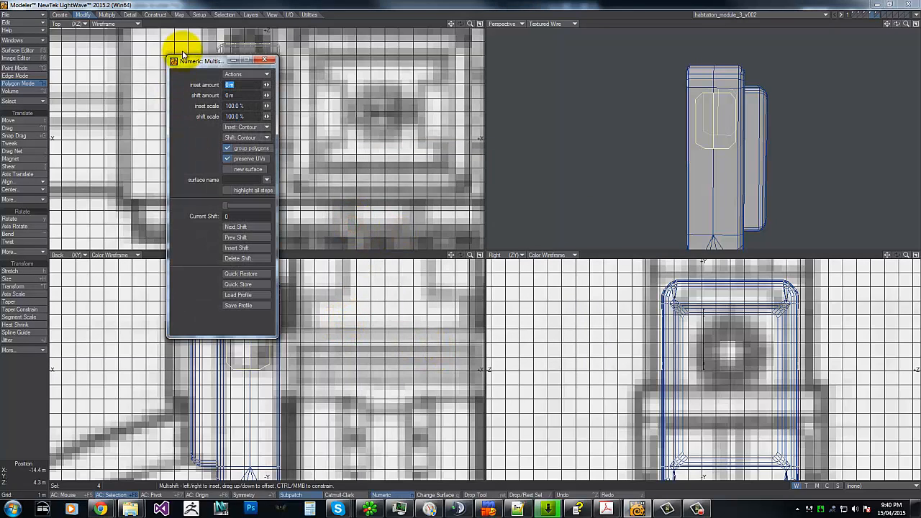
pyautogui.moveTo(191, 64); pyautogui.dragTo(452, 146)
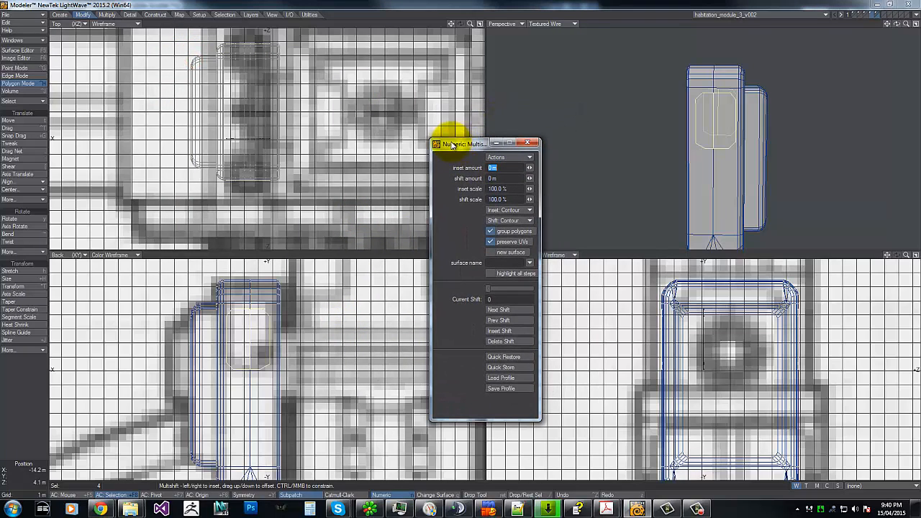
pyautogui.click(106, 15)
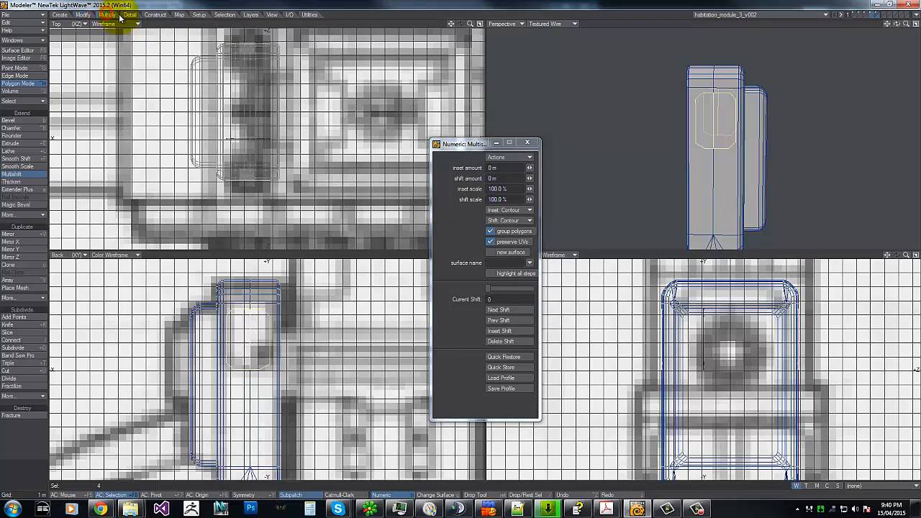
pyautogui.click(493, 167)
pyautogui.moveTo(494, 167); pyautogui.dragTo(449, 154)
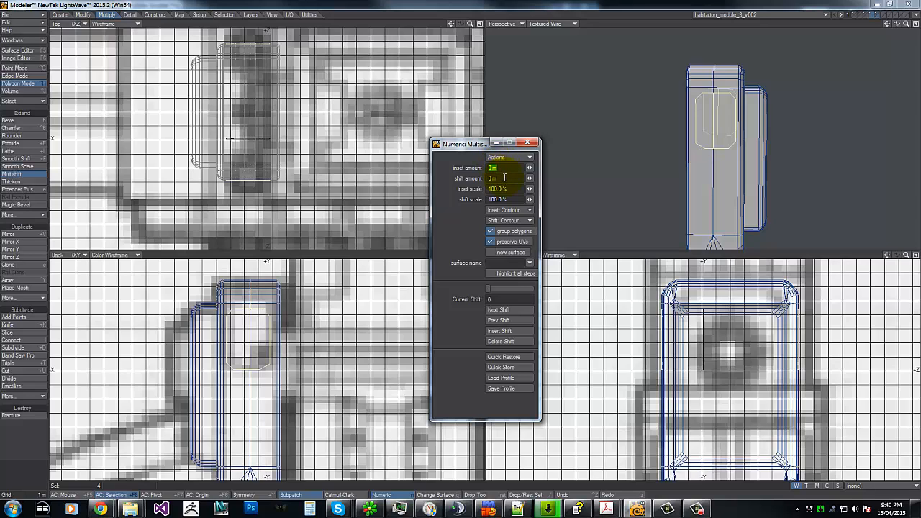
pyautogui.write('5mm')
pyautogui.press('Tab')
pyautogui.write('-')
pyautogui.press('Tab')
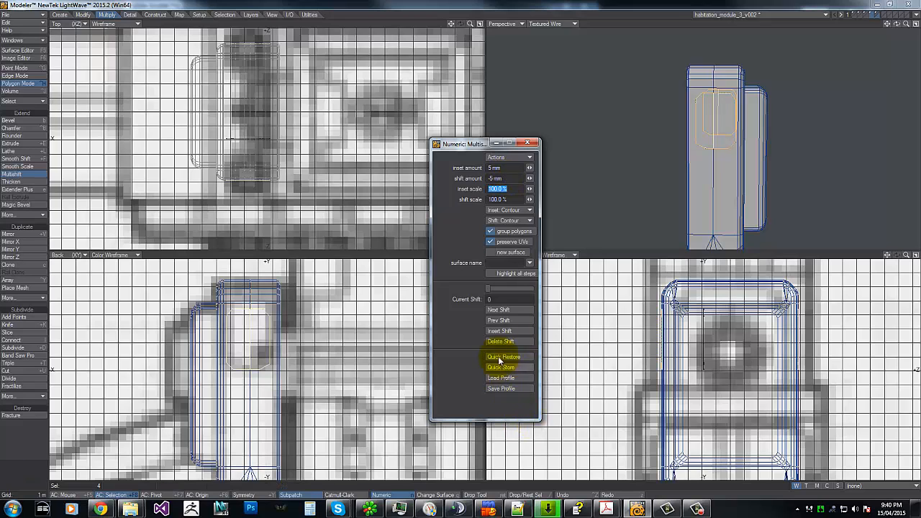
# - Insert a second shift on the panels, keeping the 5 mm inset and settling on a shift amount of -50 mm
pyautogui.click(495, 332)
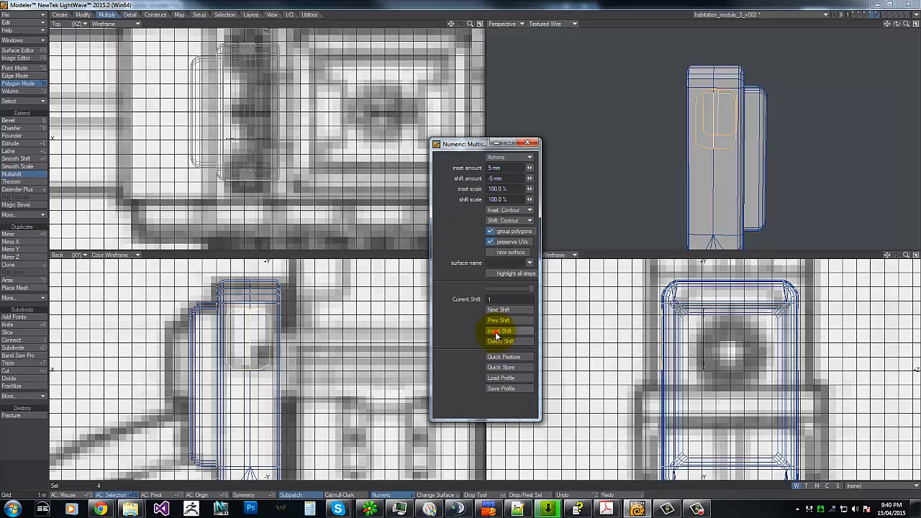
pyautogui.click(506, 167)
pyautogui.press('Tab')
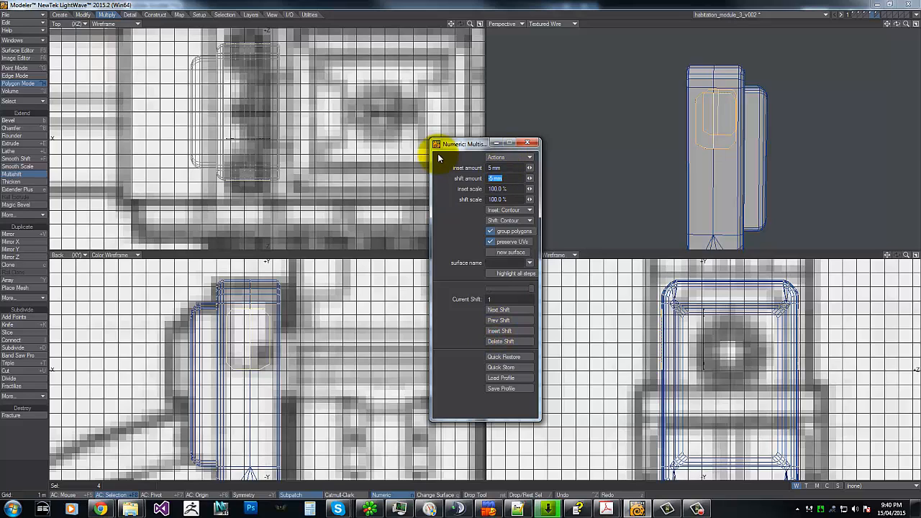
pyautogui.write('-500')
pyautogui.press('Tab')
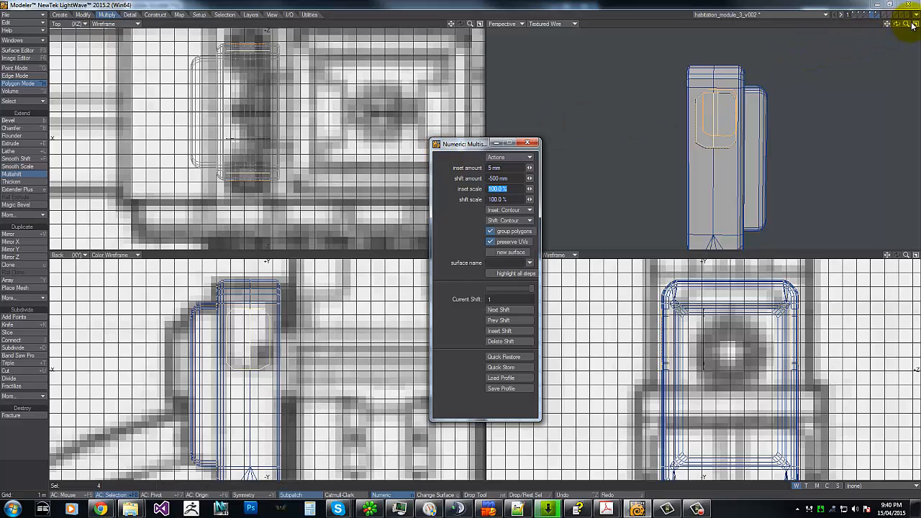
pyautogui.moveTo(908, 25); pyautogui.dragTo(459, 243)
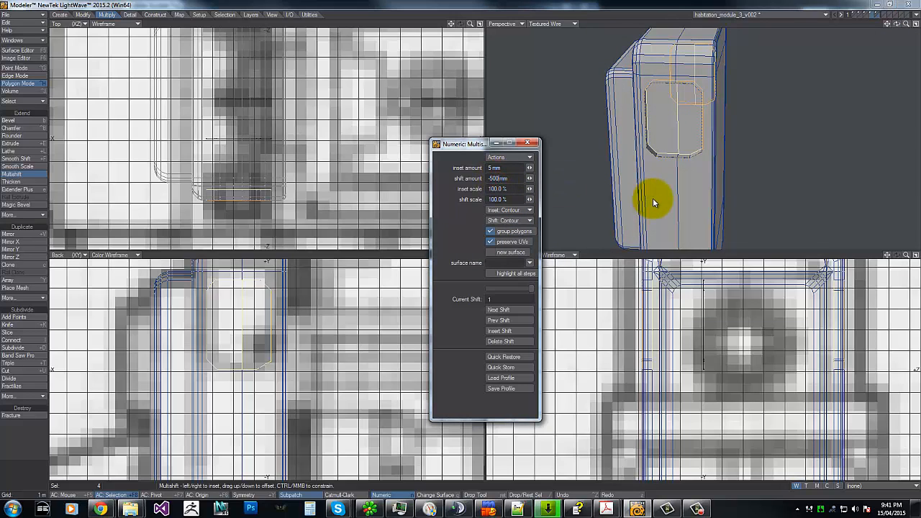
pyautogui.press('Tab')
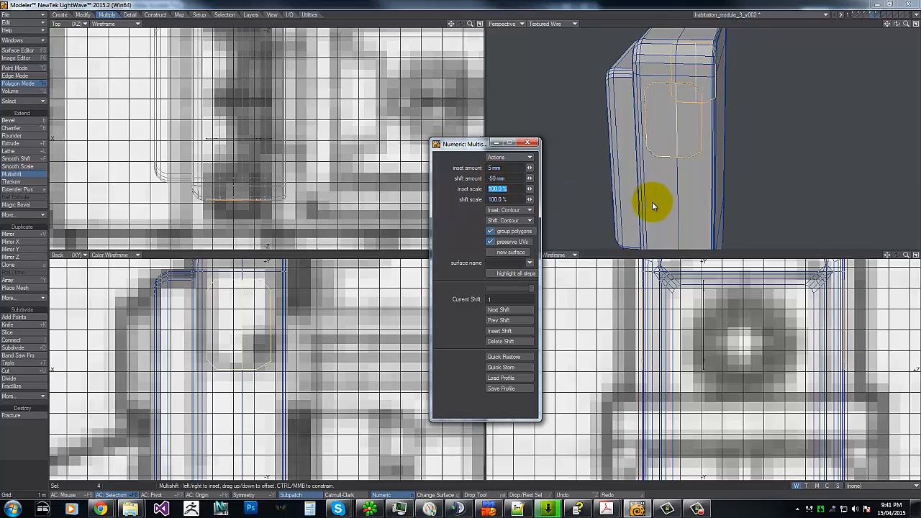
# - Insert a third shift with a 10 mm inset, keeping the -50 mm shift amount
pyautogui.click(499, 330)
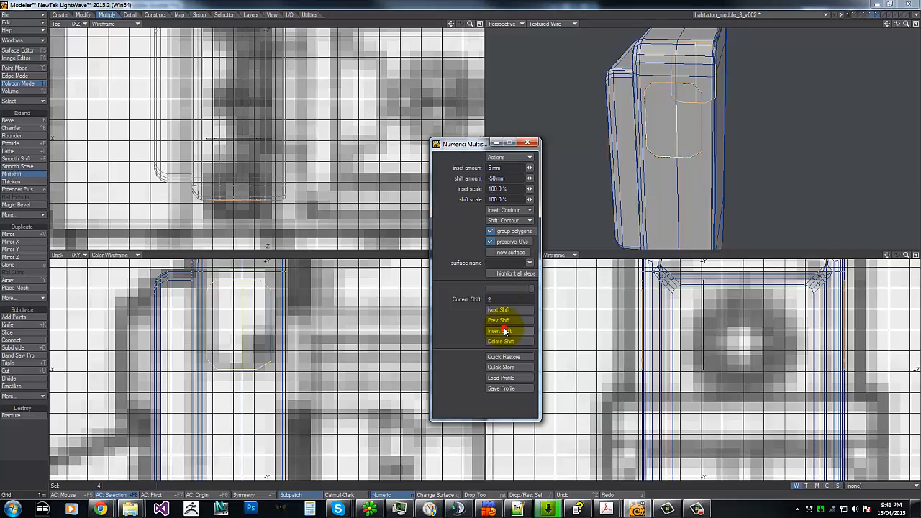
pyautogui.click(510, 168)
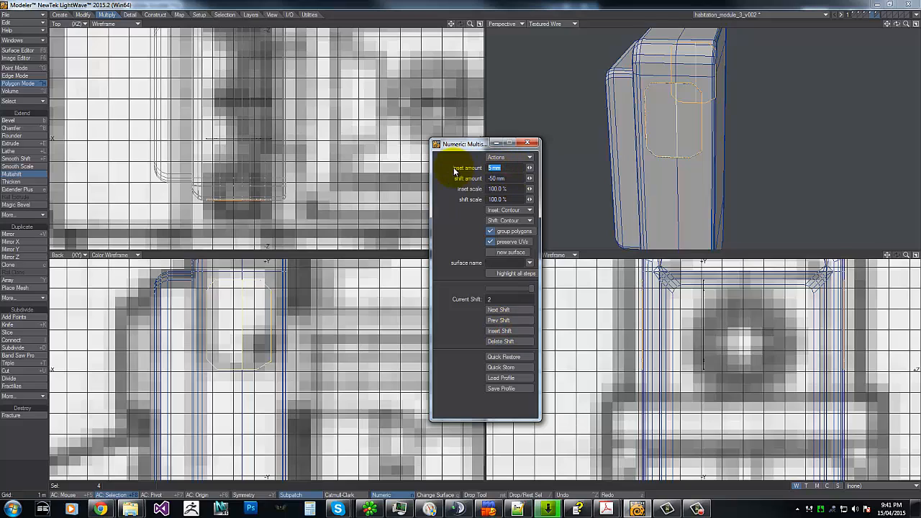
pyautogui.write('10')
pyautogui.press('Tab')
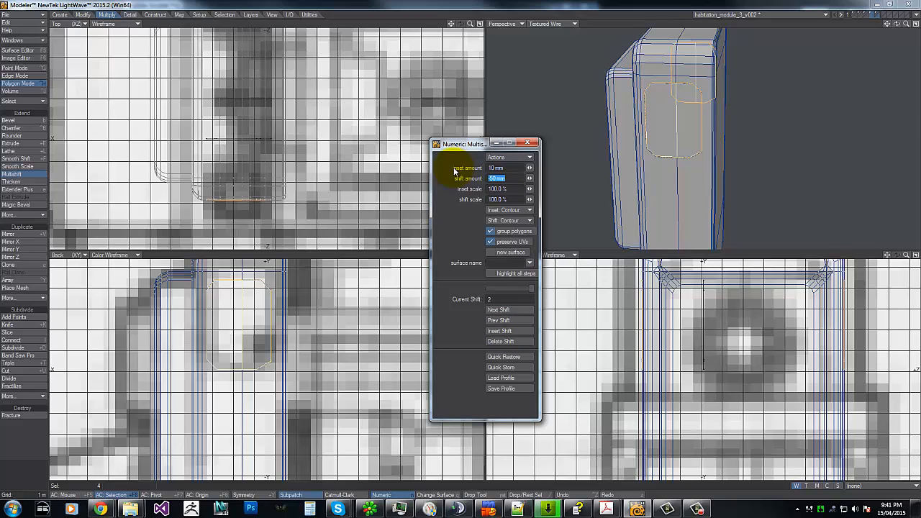
# - Insert a fourth shift, keeping the 10 mm inset and setting the shift amount to -2 mm
pyautogui.click(505, 331)
pyautogui.click(507, 178)
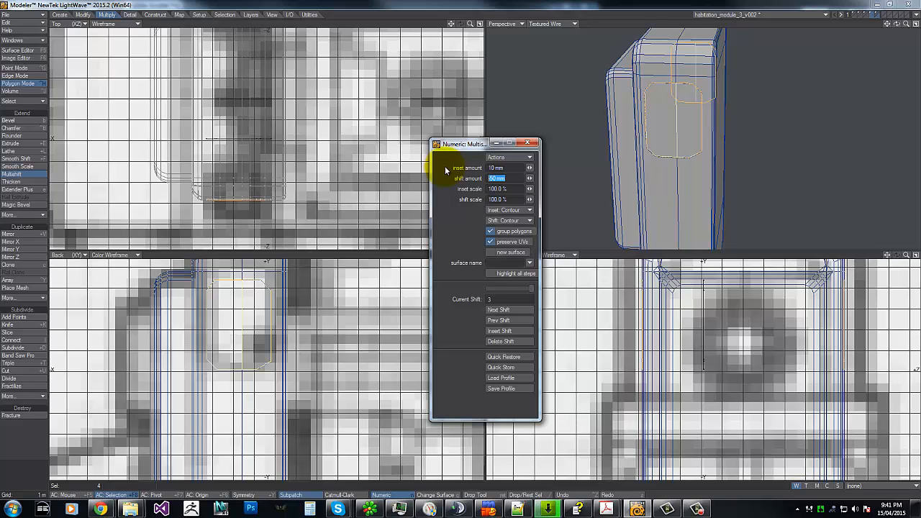
pyautogui.write('-2')
pyautogui.press('Tab')
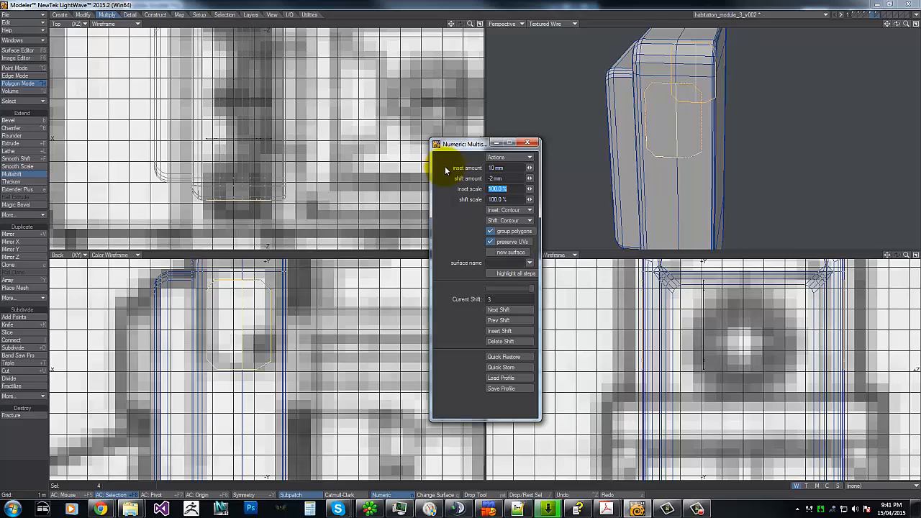
pyautogui.click(516, 180)
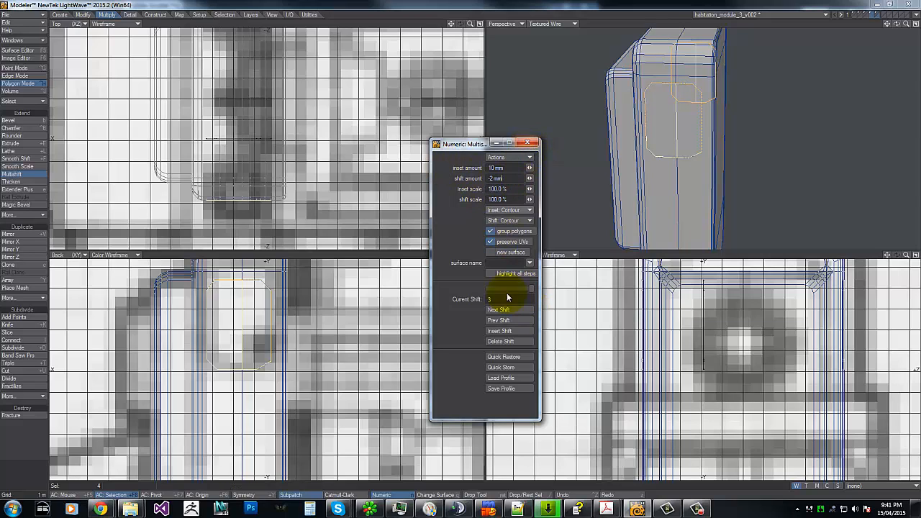
# - Add a fifth shift with a 15 mm inset and a 5 mm shift amount to raise the panels outward
pyautogui.click(499, 309)
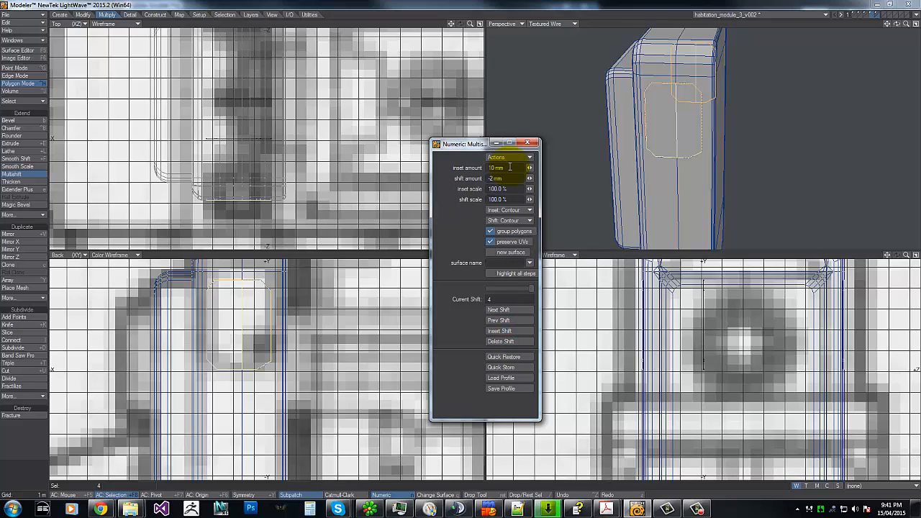
pyautogui.click(508, 167)
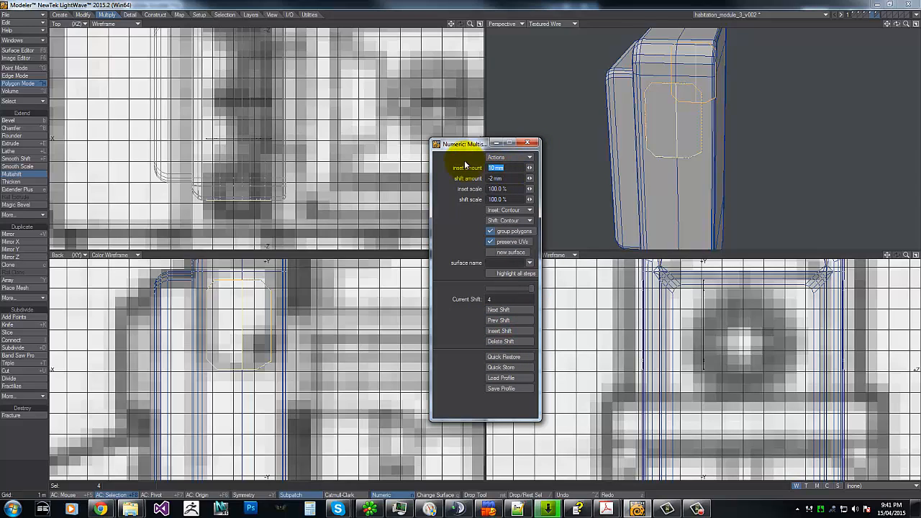
pyautogui.write('15')
pyautogui.press('Tab')
pyautogui.write('7')
pyautogui.write('mm')
pyautogui.press('Tab')
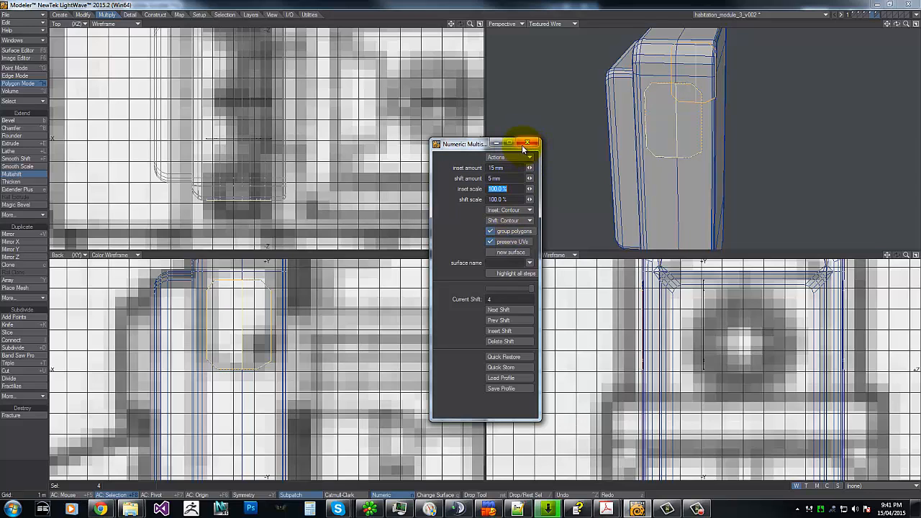
# - Finish the Multishift and clear the polygon selection on the housing block
pyautogui.click(527, 143)
pyautogui.rightClick(160, 285)
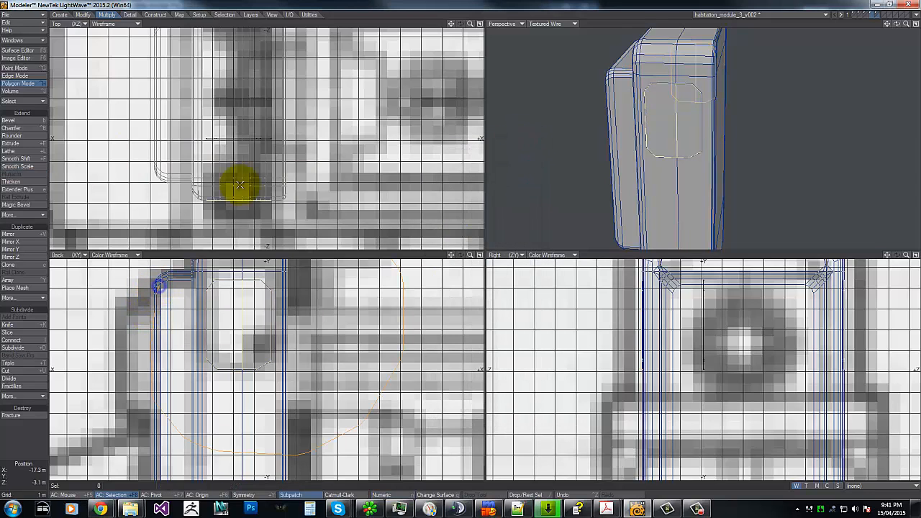
pyautogui.press('/')
pyautogui.moveTo(896, 24); pyautogui.dragTo(461, 243)
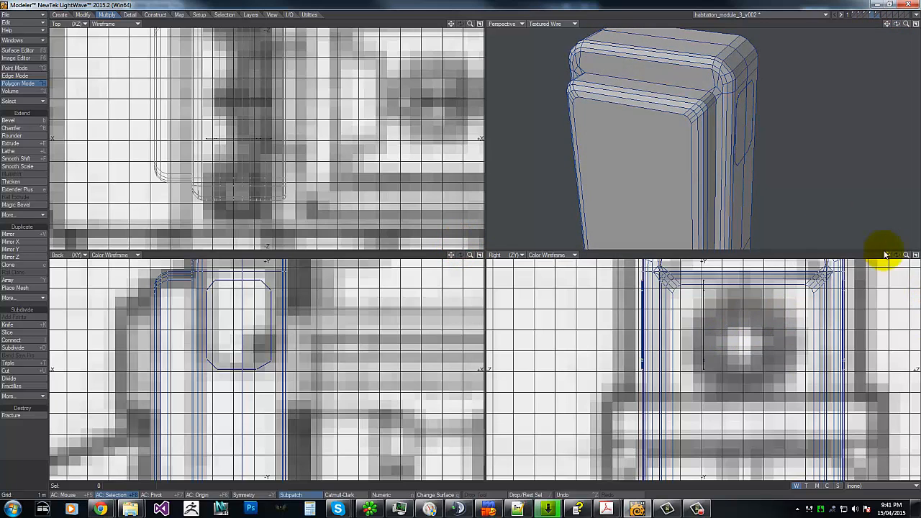
pyautogui.moveTo(904, 257); pyautogui.dragTo(461, 230)
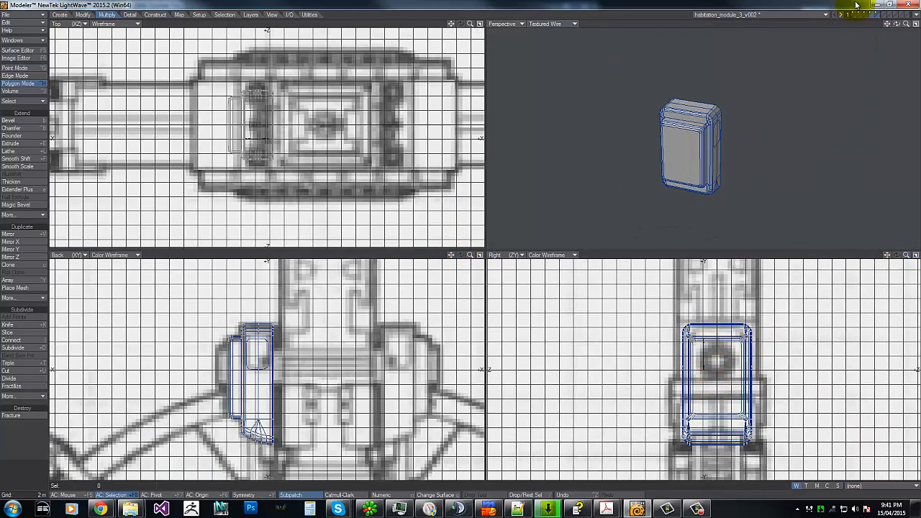
pyautogui.moveTo(896, 24); pyautogui.dragTo(896, 24)
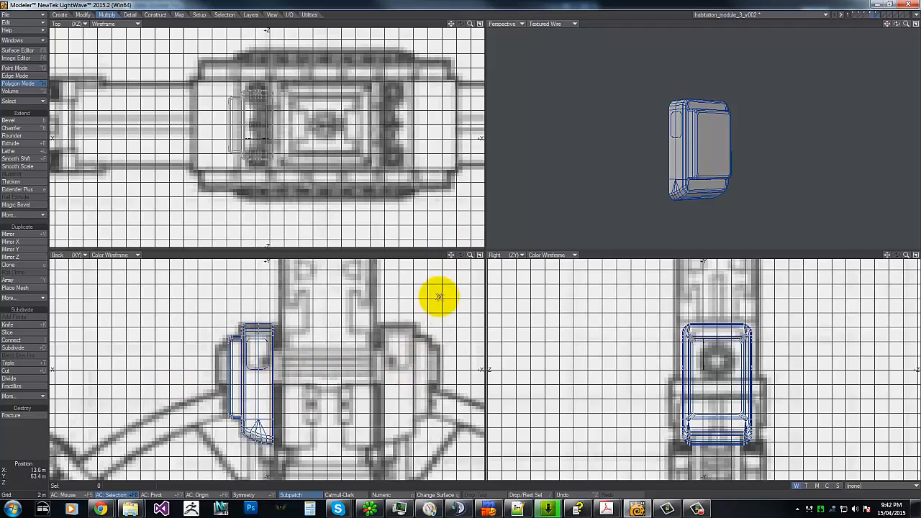
pyautogui.moveTo(469, 255)
pyautogui.mouseDown()
pyautogui.moveTo(437, 248)
pyautogui.moveTo(468, 243)
pyautogui.mouseUp()
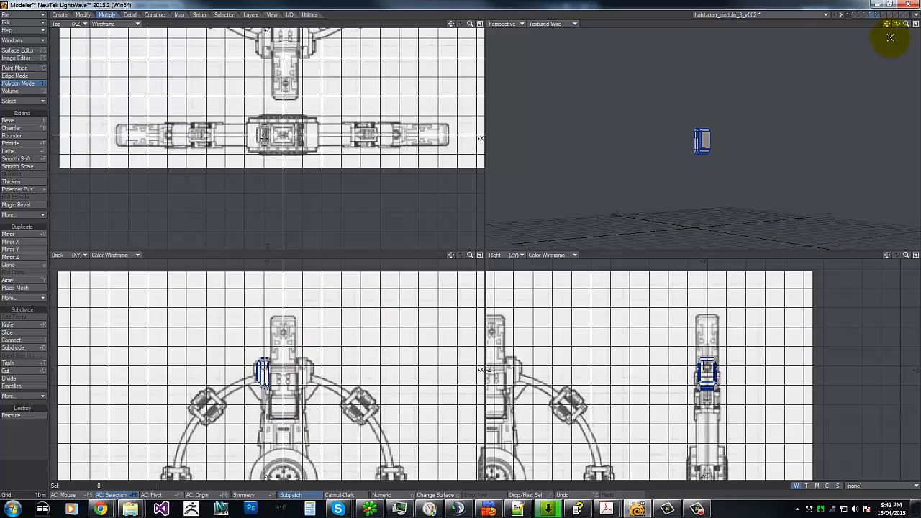
pyautogui.moveTo(906, 24); pyautogui.dragTo(465, 233)
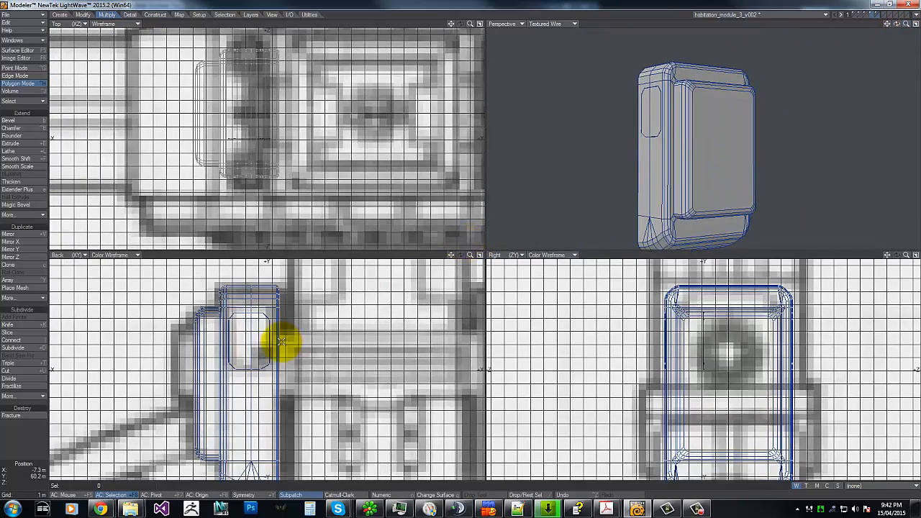
# - Draw a small box about 1.1 m wide and 1 m deep on an empty layer, with the octagonal panel outline as background
pyautogui.click(885, 16)
pyautogui.click(879, 17)
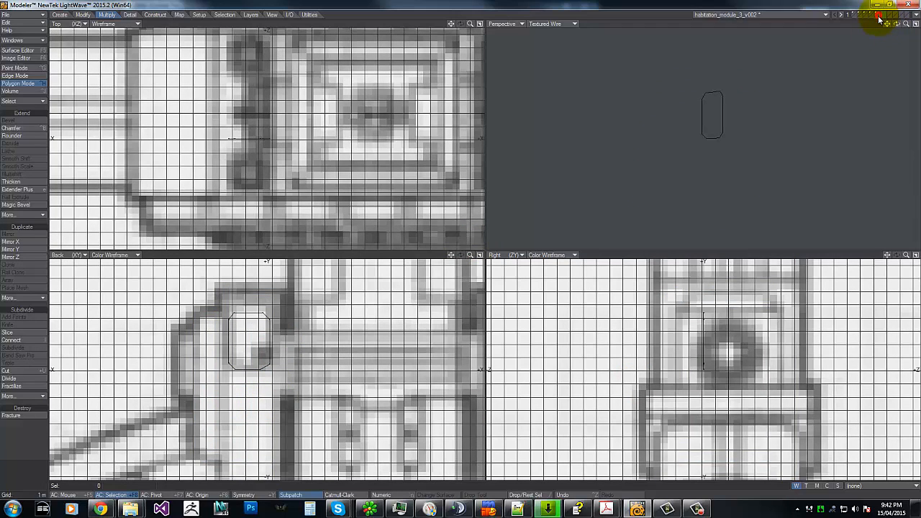
pyautogui.hotkey('shift', 'x')
pyautogui.moveTo(243, 130); pyautogui.dragTo(257, 142)
pyautogui.press('n')
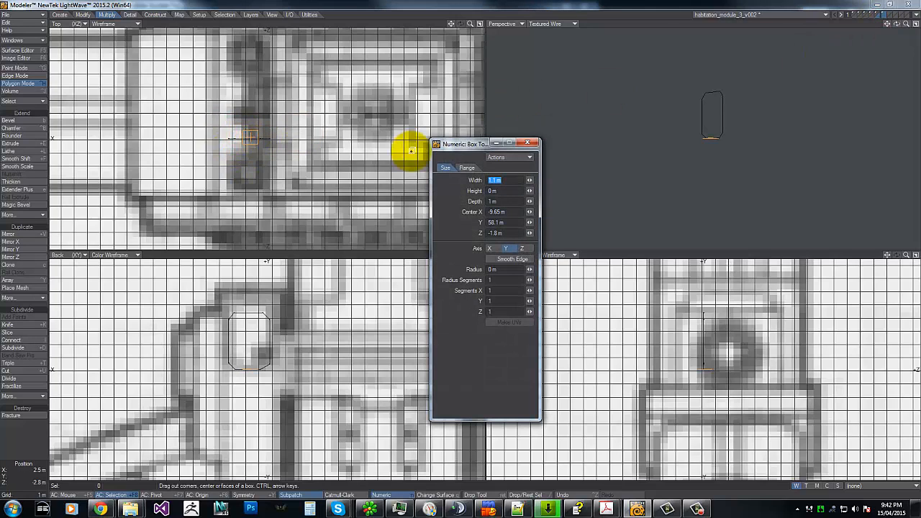
pyautogui.click(530, 142)
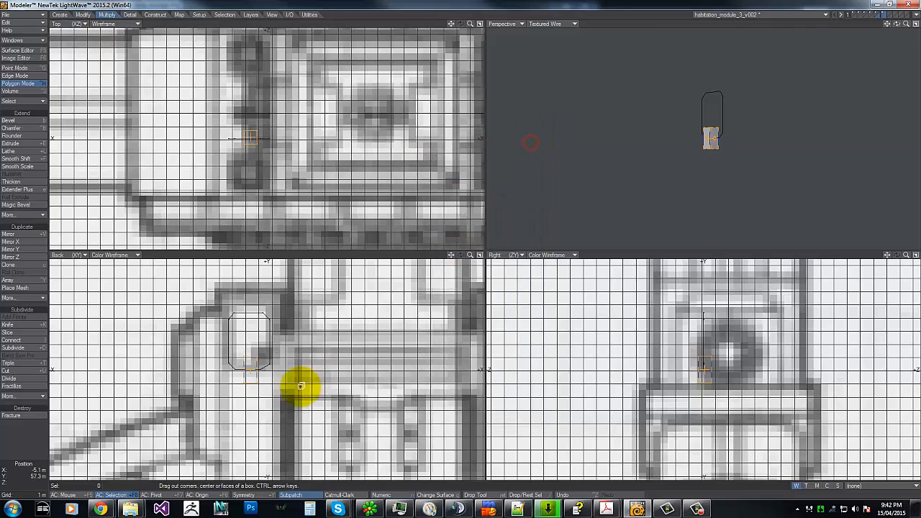
# - Move the box onto the circular detail of the side reference, using the housing block and surrounding parts as background layers
pyautogui.press('t')
pyautogui.moveTo(250, 143); pyautogui.dragTo(244, 105)
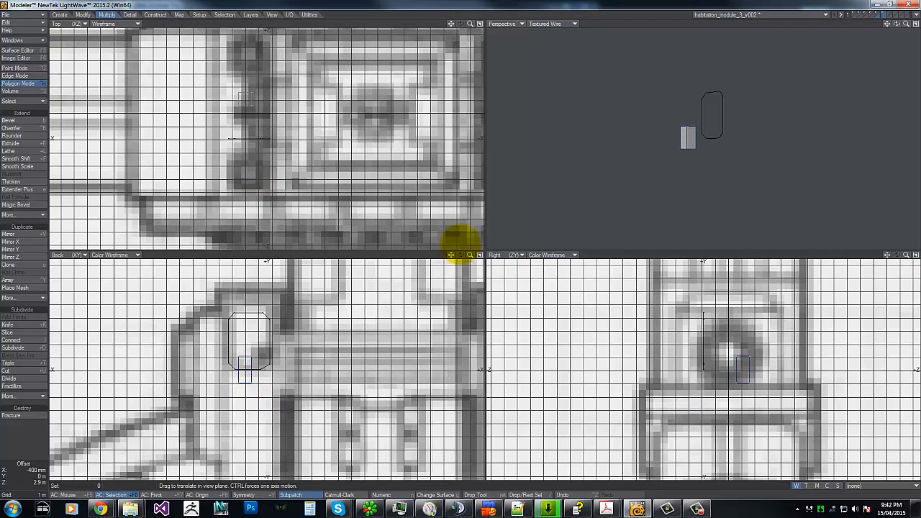
pyautogui.click(870, 16)
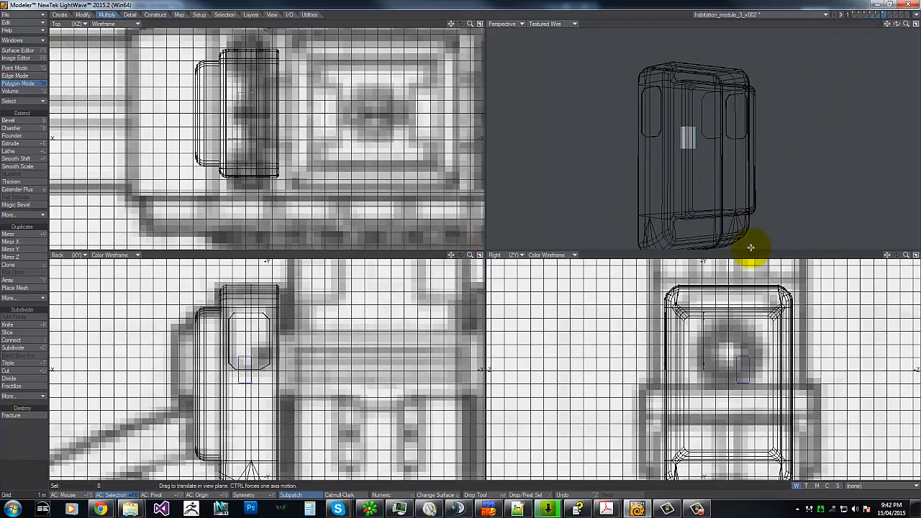
pyautogui.moveTo(747, 370); pyautogui.dragTo(733, 354)
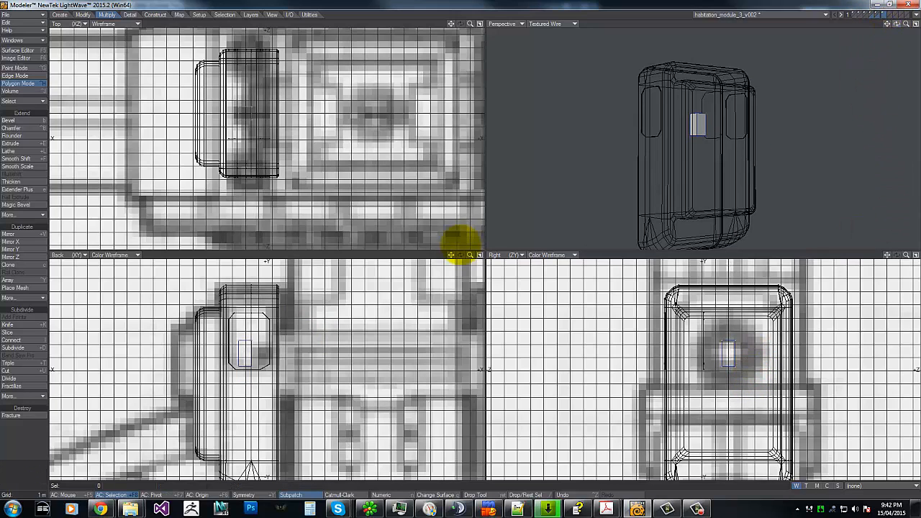
pyautogui.moveTo(896, 24); pyautogui.dragTo(820, 35)
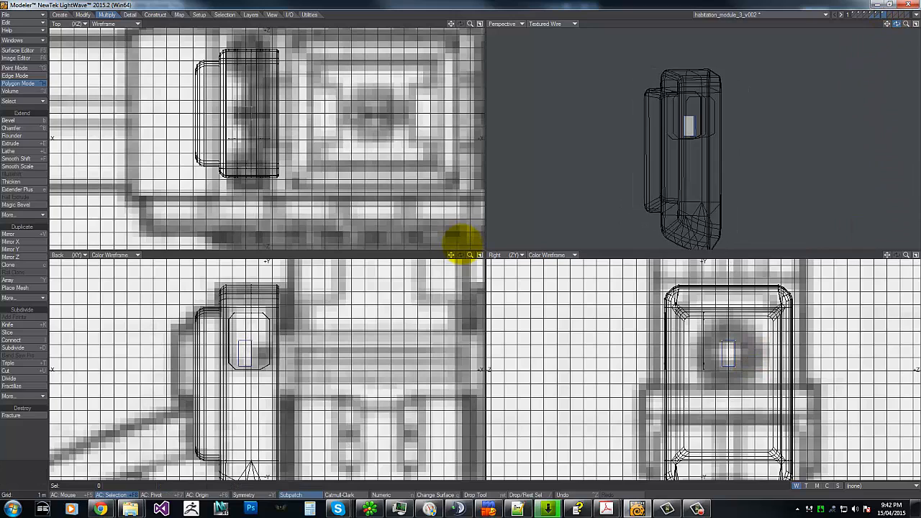
pyautogui.click(866, 17)
pyautogui.press('t')
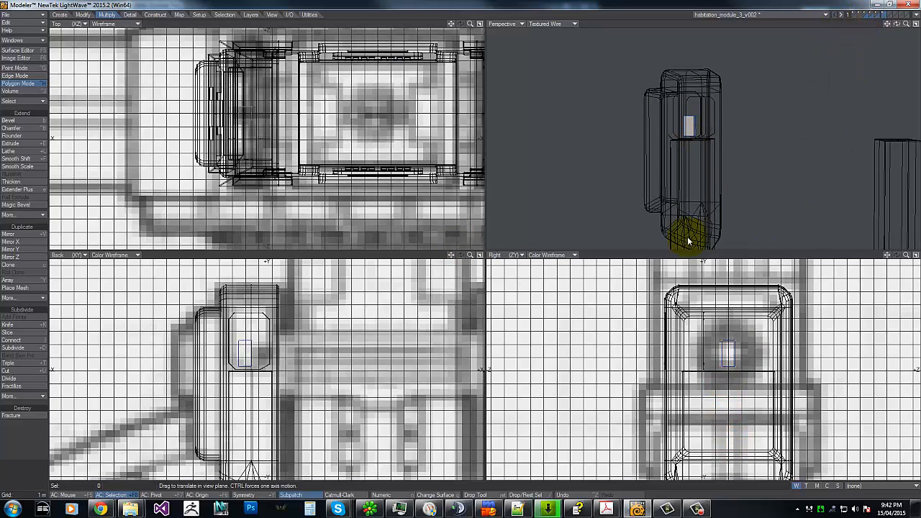
pyautogui.moveTo(897, 25)
pyautogui.mouseDown()
pyautogui.moveTo(456, 243)
pyautogui.moveTo(900, 26)
pyautogui.mouseUp()
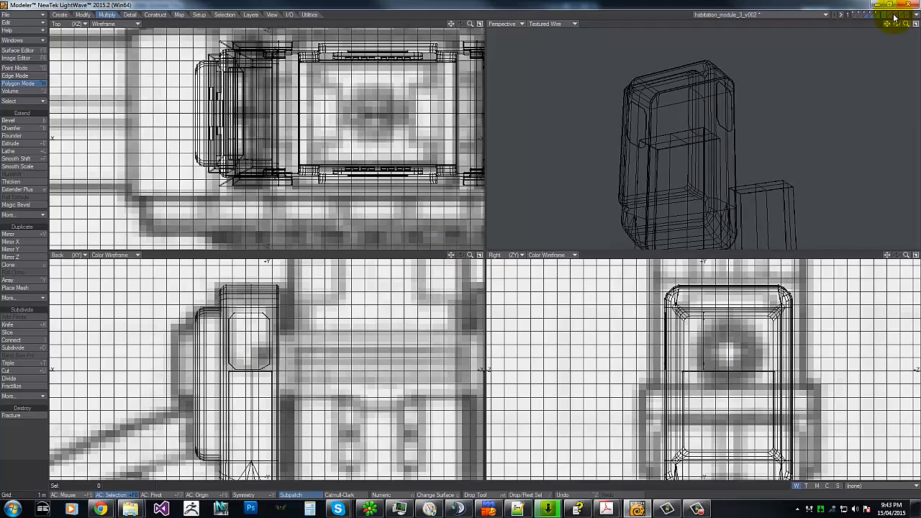
# - Draw a disc about 5 m in diameter on an empty layer, fitted over the circular detail in the side reference
pyautogui.click(878, 13)
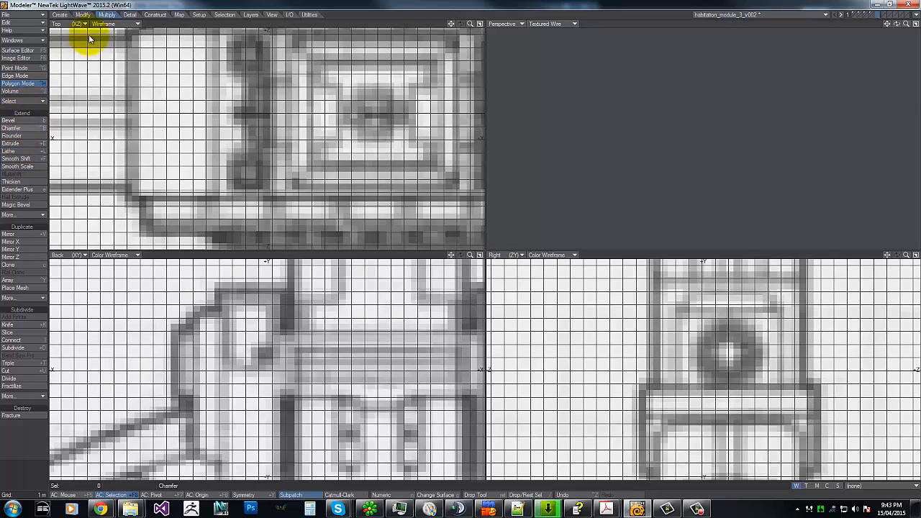
pyautogui.keyDown('ctrl'); pyautogui.keyDown('shift'); pyautogui.rightClick(653, 361); pyautogui.keyUp('shift'); pyautogui.keyUp('ctrl')
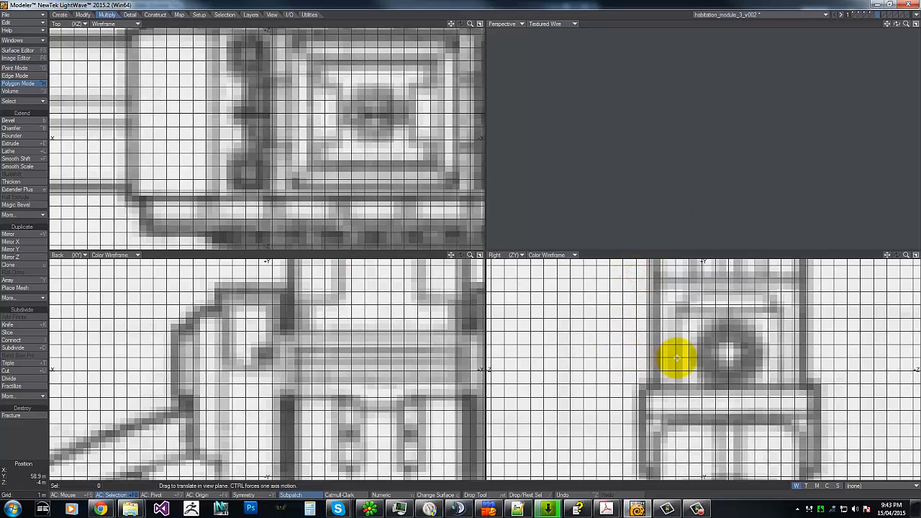
pyautogui.keyDown('ctrl'); pyautogui.keyDown('shift'); pyautogui.click(674, 360); pyautogui.keyUp('shift'); pyautogui.keyUp('ctrl')
pyautogui.click(674, 389)
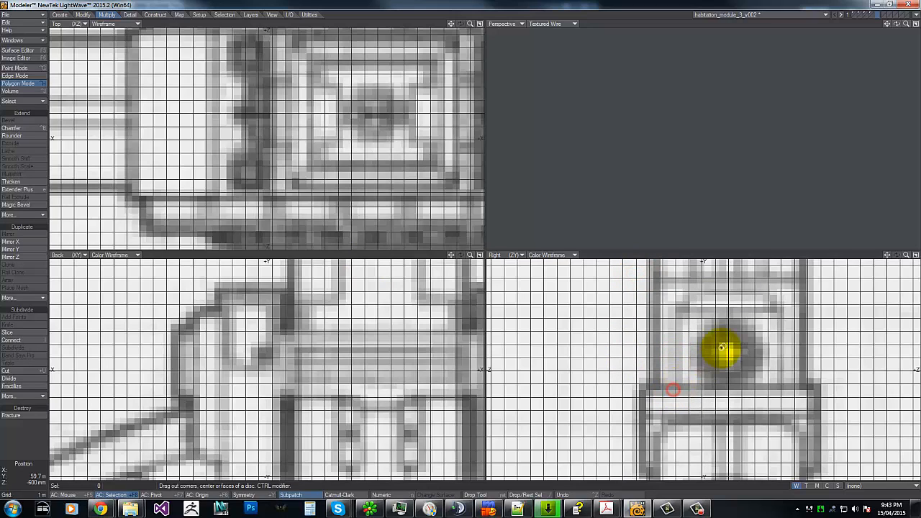
pyautogui.moveTo(729, 347); pyautogui.dragTo(760, 318)
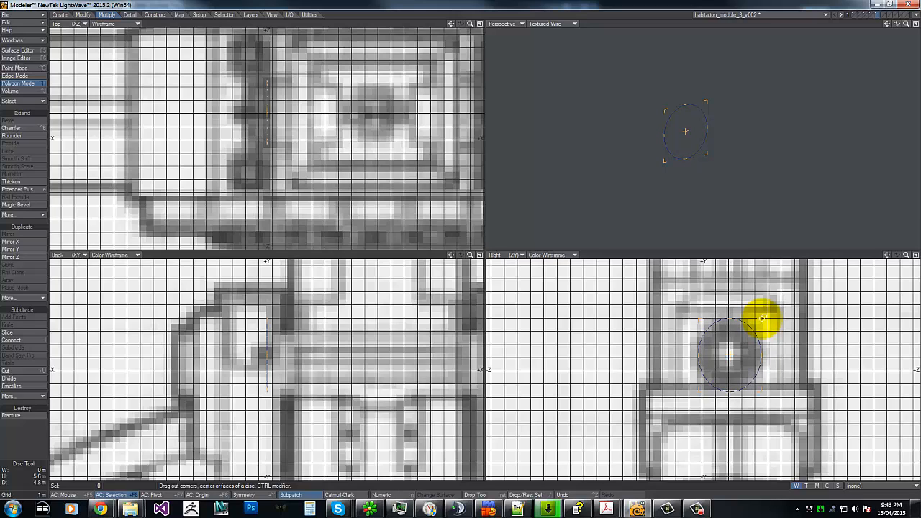
pyautogui.moveTo(761, 319); pyautogui.dragTo(763, 320)
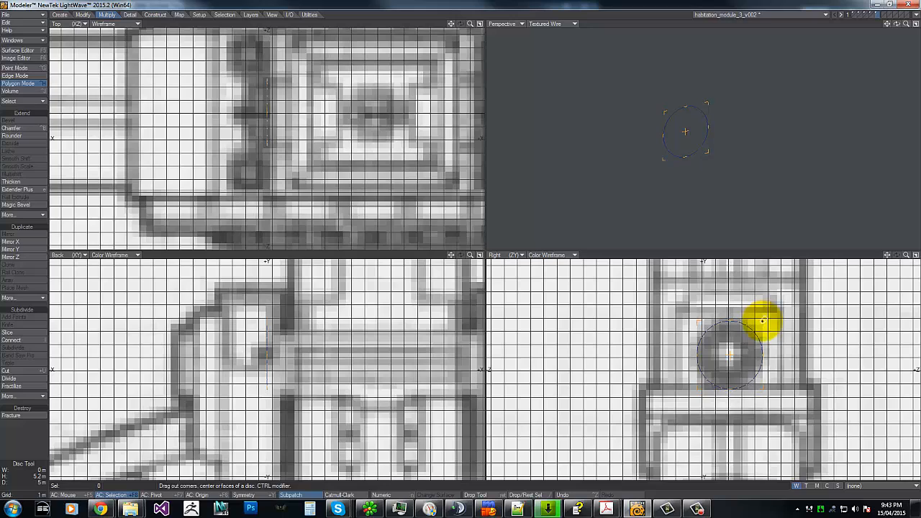
pyautogui.moveTo(730, 355); pyautogui.dragTo(729, 354)
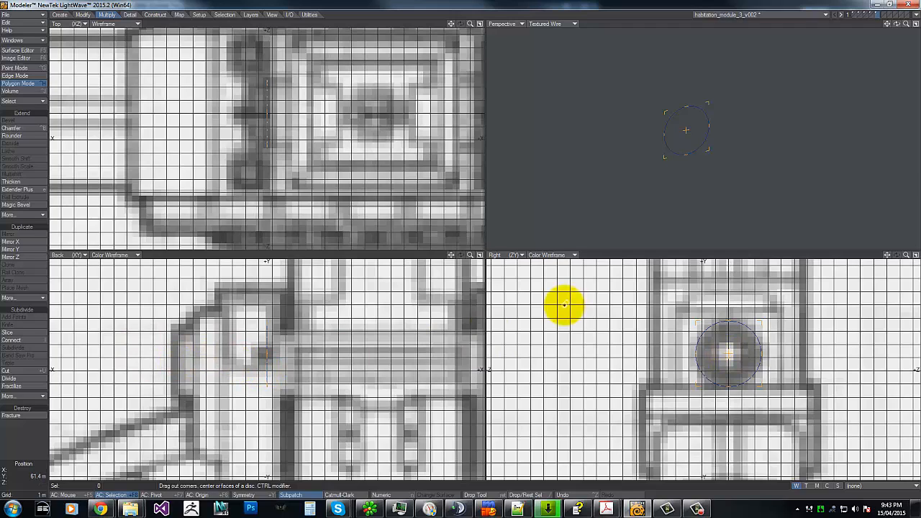
# - Extend the disc along X into a cylinder about 31.4 m long, reaching the outer edges of both side housings in the reference
pyautogui.moveTo(171, 366); pyautogui.dragTo(168, 366)
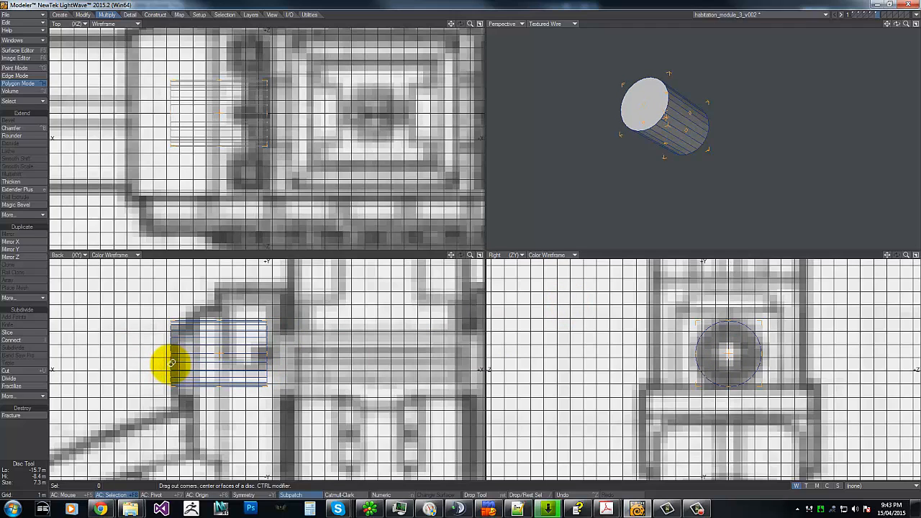
pyautogui.moveTo(363, 358); pyautogui.dragTo(528, 359)
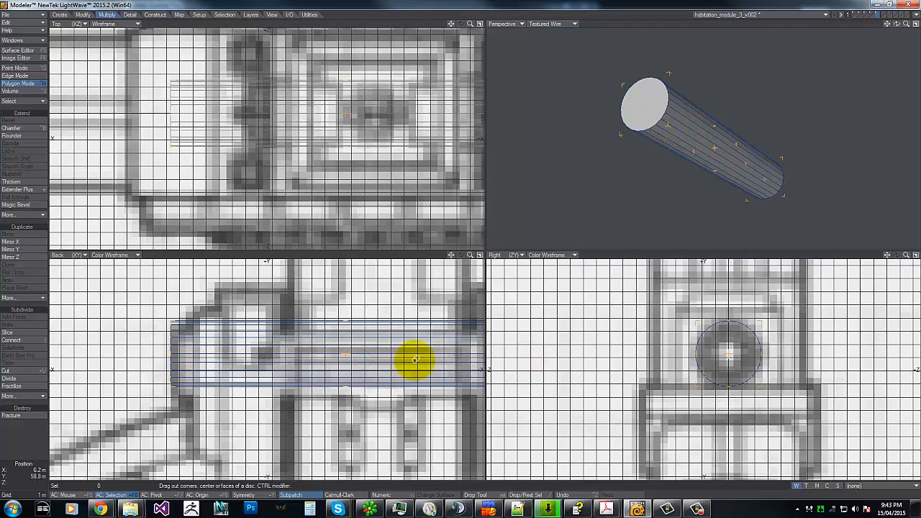
pyautogui.press('g')
pyautogui.moveTo(394, 363); pyautogui.dragTo(458, 360)
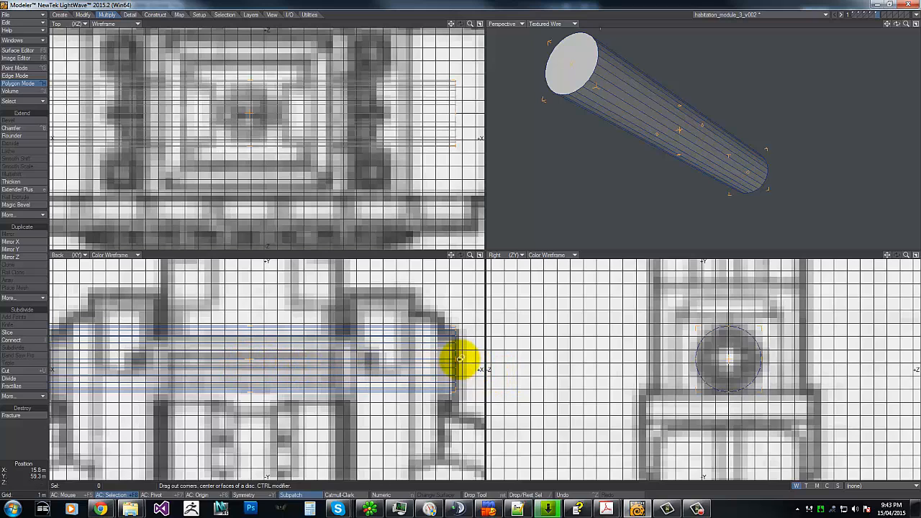
pyautogui.moveTo(456, 360); pyautogui.dragTo(459, 358)
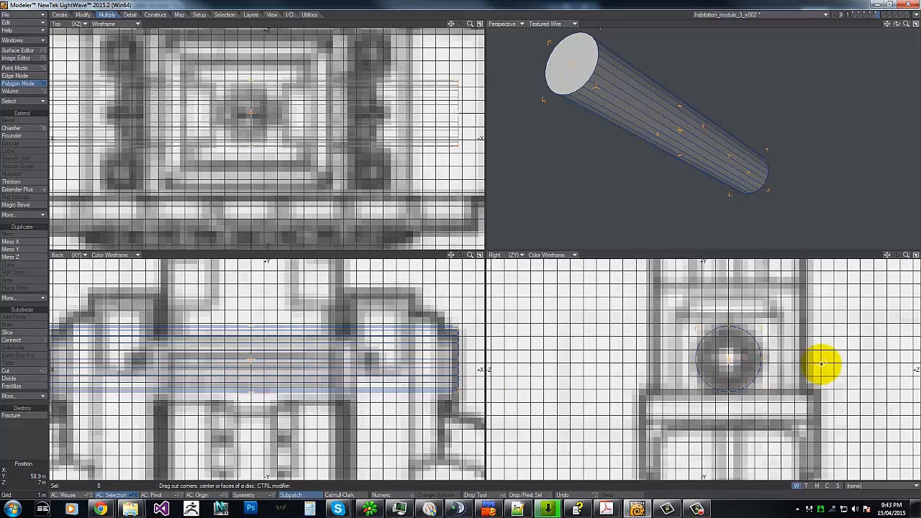
# - Centre the cylinder at X 0 m, Y 59 m, Z 0 m, fine-tune its outer end to the reference, and finish the Disc tool
pyautogui.moveTo(907, 256)
pyautogui.mouseDown()
pyautogui.moveTo(459, 245)
pyautogui.moveTo(908, 256)
pyautogui.mouseUp()
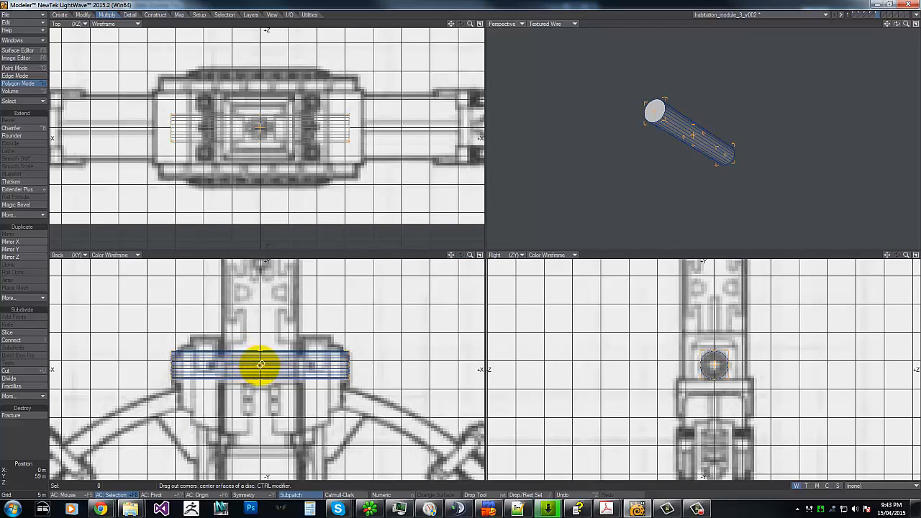
pyautogui.click(261, 367)
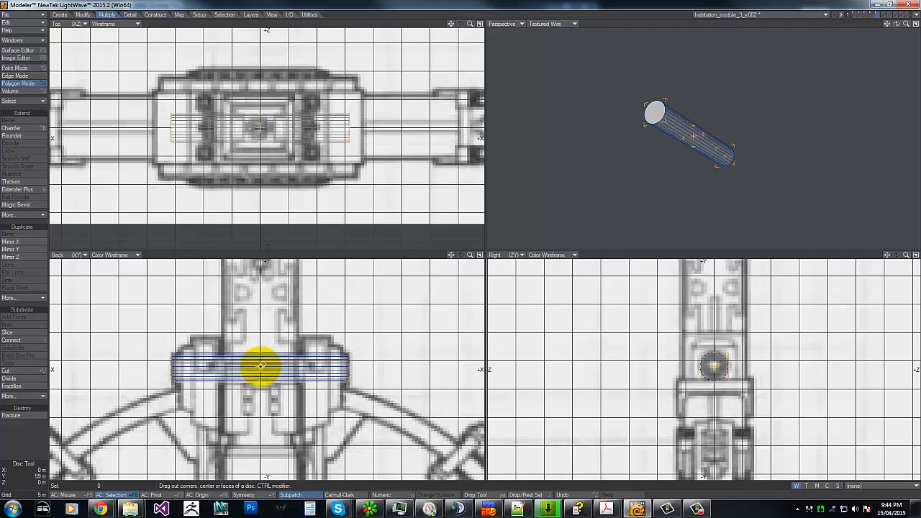
pyautogui.press('n')
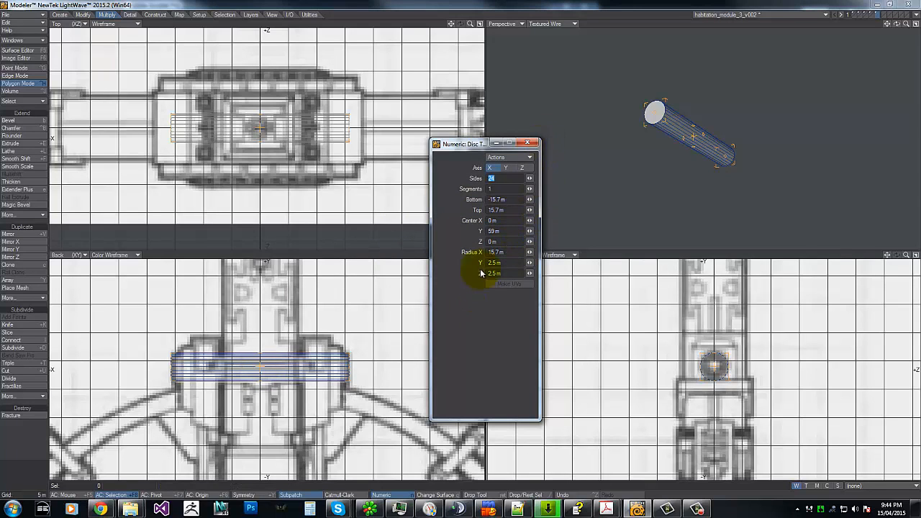
pyautogui.click(528, 144)
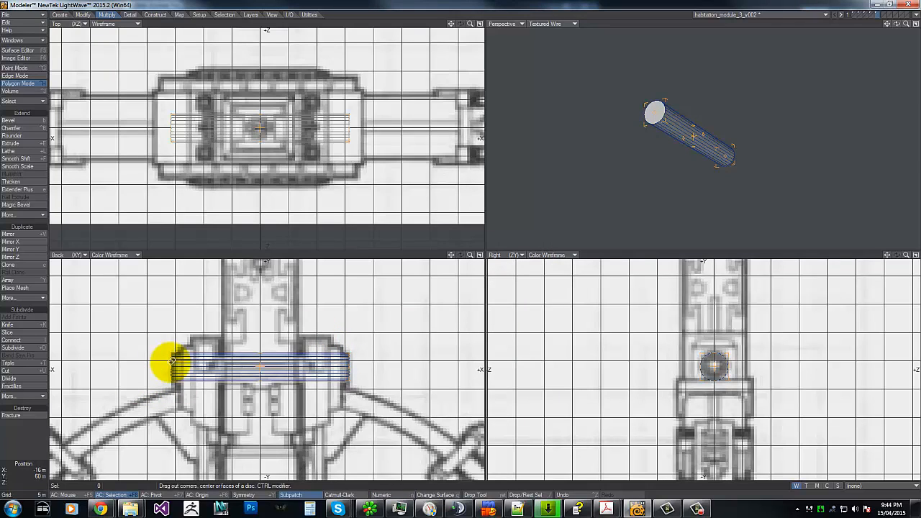
pyautogui.moveTo(172, 361)
pyautogui.mouseDown()
pyautogui.moveTo(183, 366)
pyautogui.moveTo(173, 366)
pyautogui.mouseUp()
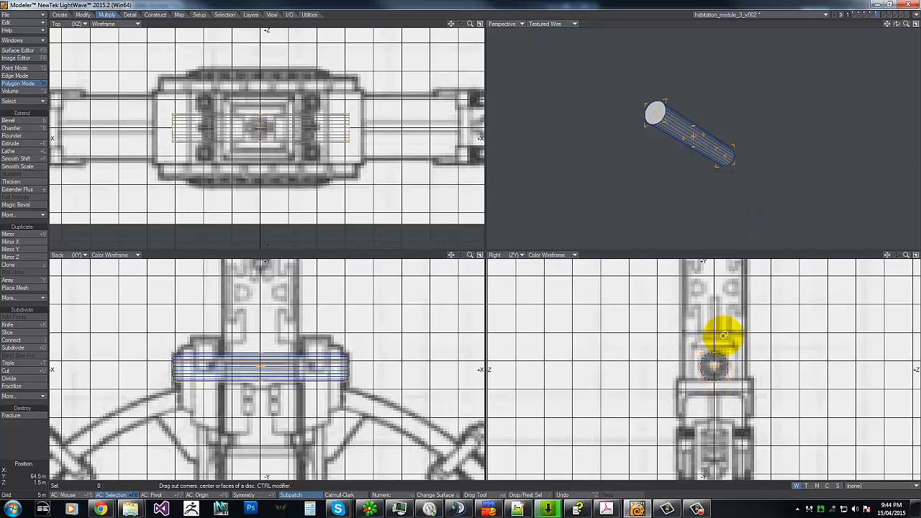
pyautogui.press('space')
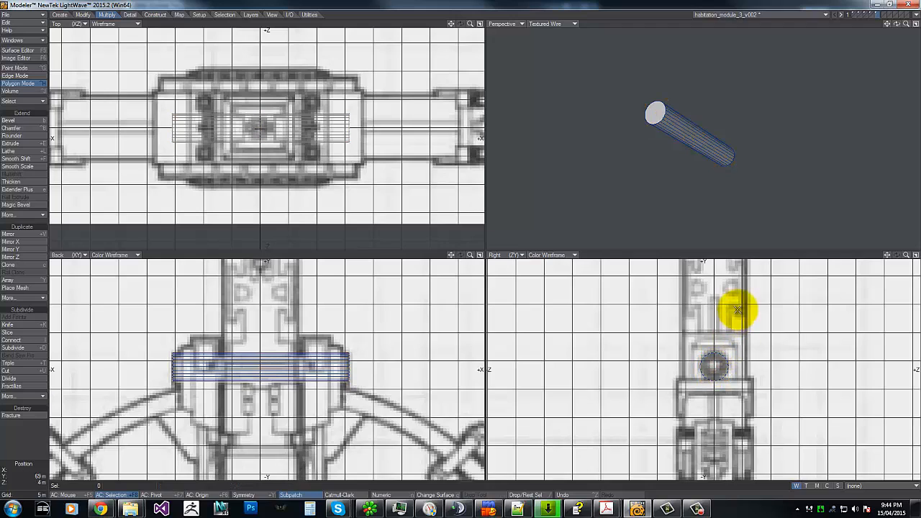
# - Copy the cylinder to another layer and scale the copy up to about 112% around its centre, with the original as background
pyautogui.click(887, 16)
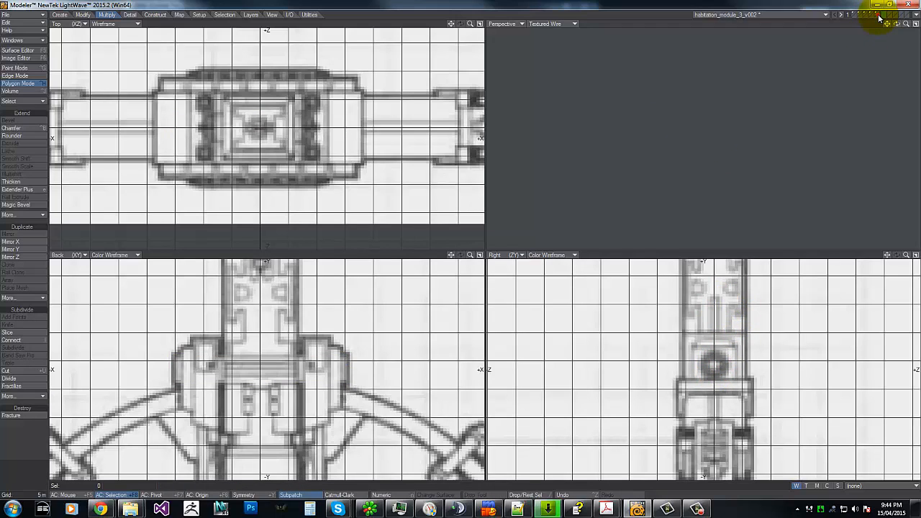
pyautogui.click(879, 16)
pyautogui.click(710, 364)
pyautogui.hotkey('shift', 'h')
pyautogui.moveTo(465, 242); pyautogui.dragTo(461, 245)
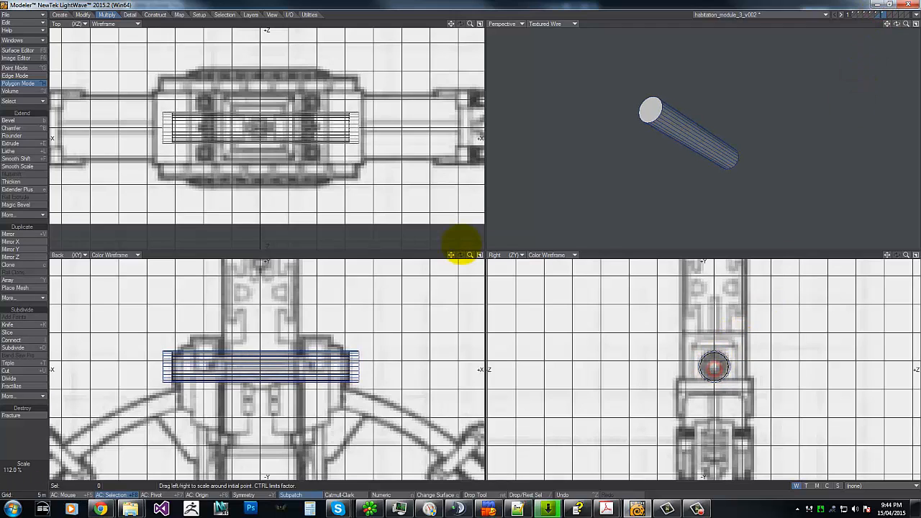
pyautogui.press('space')
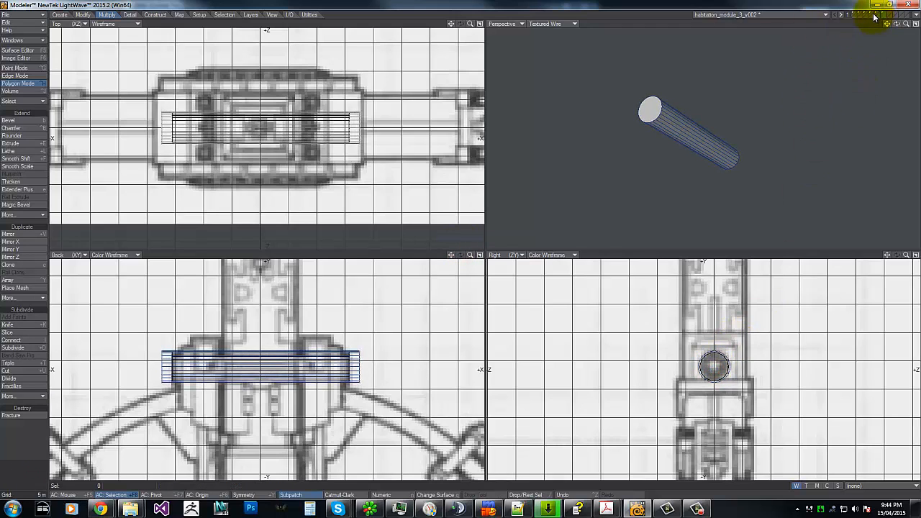
# - Stencil the enlarged cylinder's circle into the housing block with Solid Drill, using the Default surface
pyautogui.click(873, 15)
pyautogui.click(885, 20)
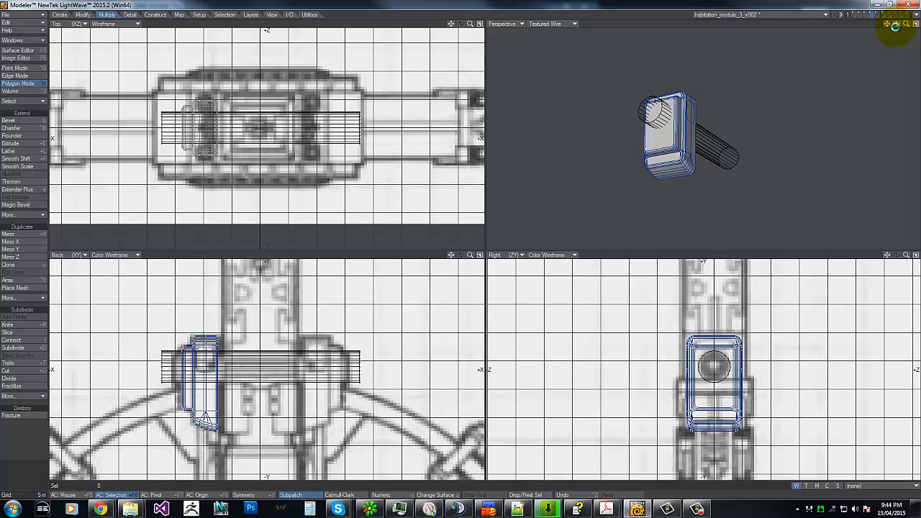
pyautogui.hotkey('shift', 'r')
pyautogui.click(465, 264)
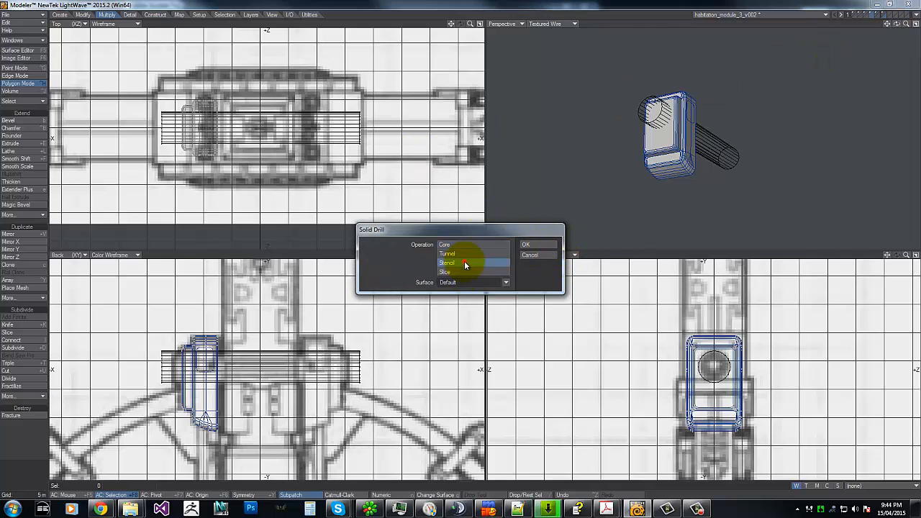
pyautogui.click(538, 245)
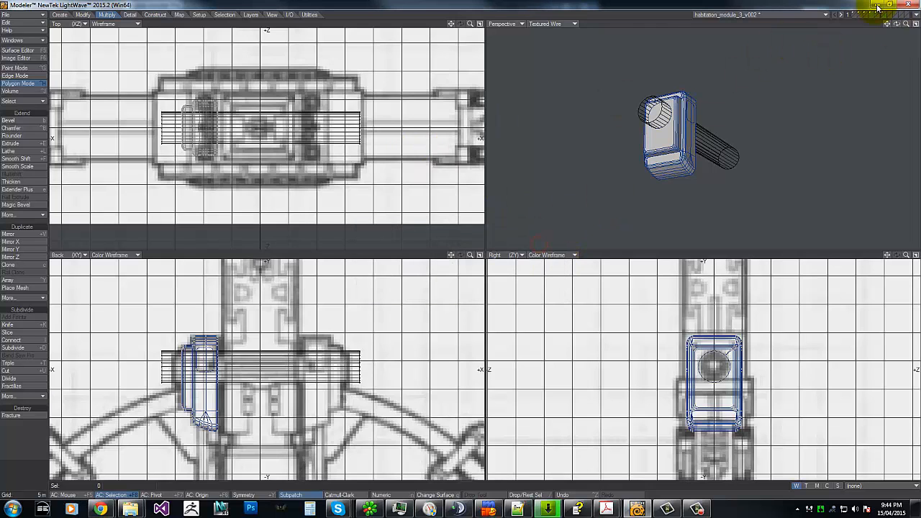
pyautogui.moveTo(898, 24)
pyautogui.mouseDown()
pyautogui.moveTo(460, 245)
pyautogui.moveTo(896, 23)
pyautogui.mouseUp()
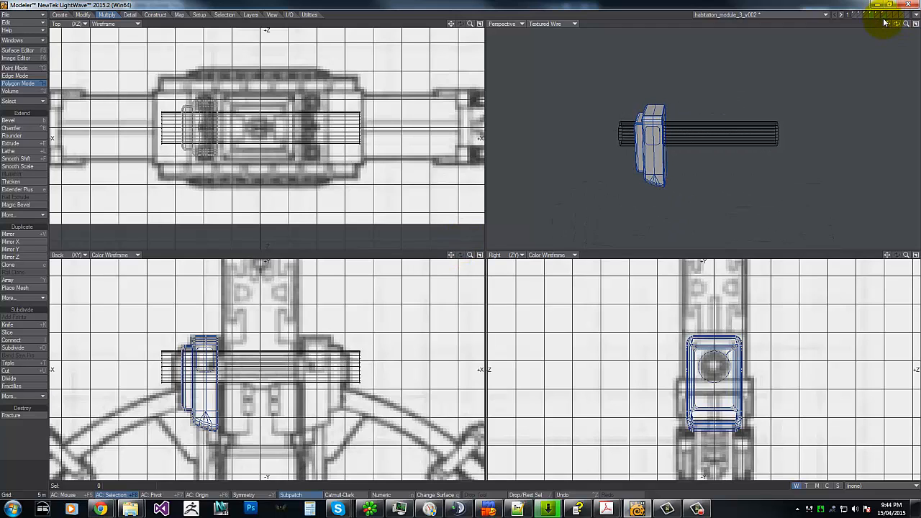
# - Smooth Shift the stencilled circular face on the housing block's outer side and move it outward 1 m along X
pyautogui.click(884, 19)
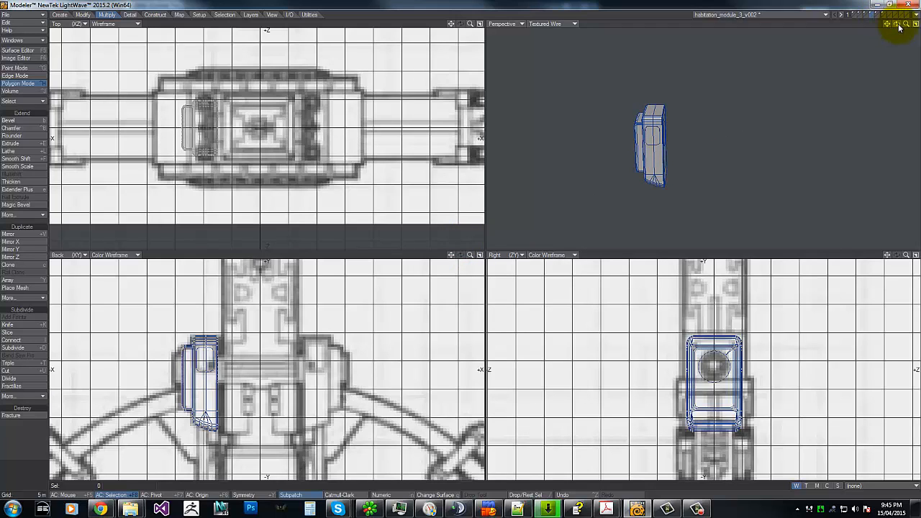
pyautogui.moveTo(897, 24); pyautogui.dragTo(448, 247)
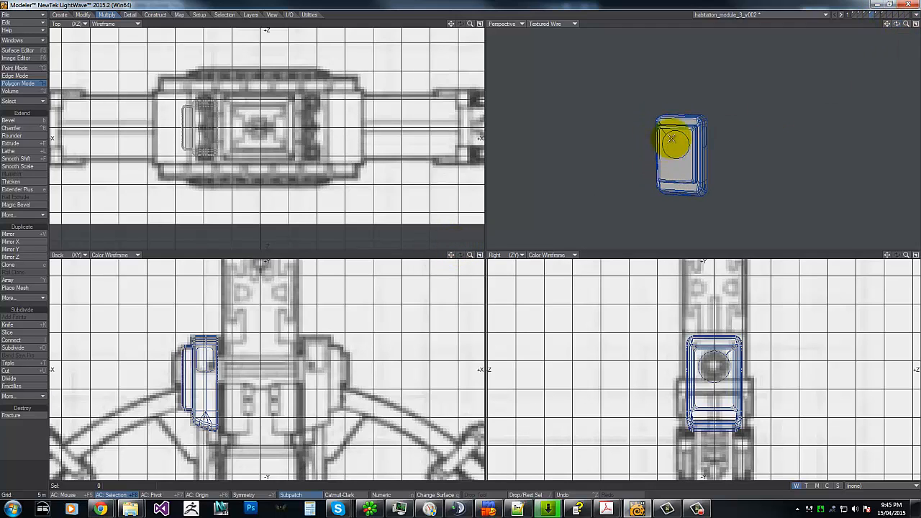
pyautogui.click(671, 138)
pyautogui.press('f')
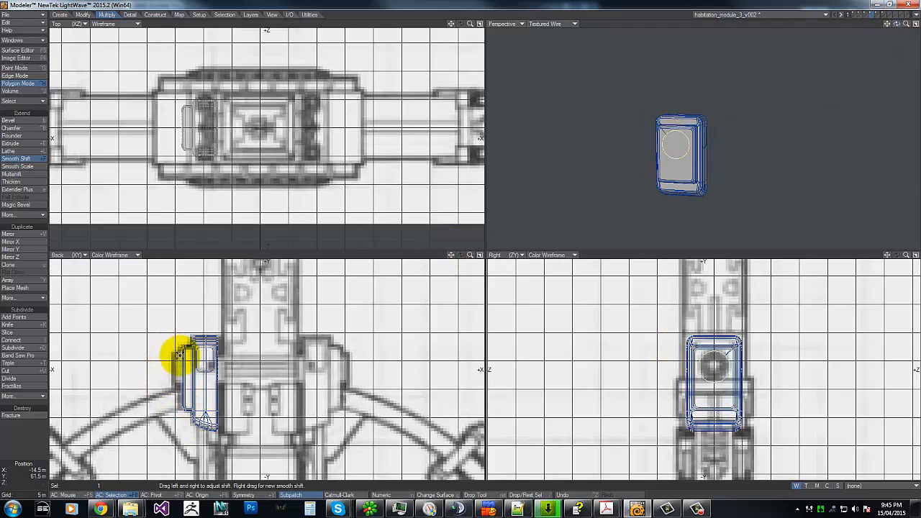
pyautogui.press('t')
pyautogui.moveTo(186, 368); pyautogui.dragTo(184, 368)
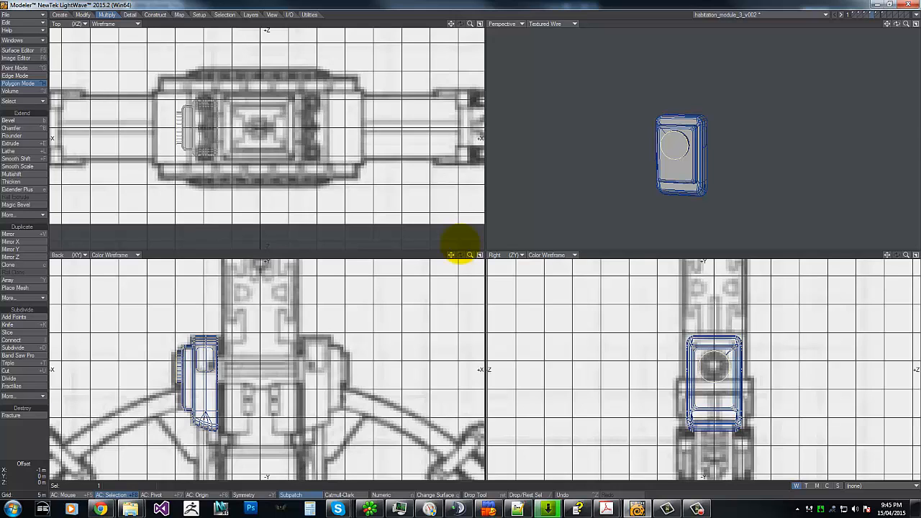
# - Smooth Shift the raised circular face again, scale it to about 81% and move it another 1 m outward along X
pyautogui.press('f')
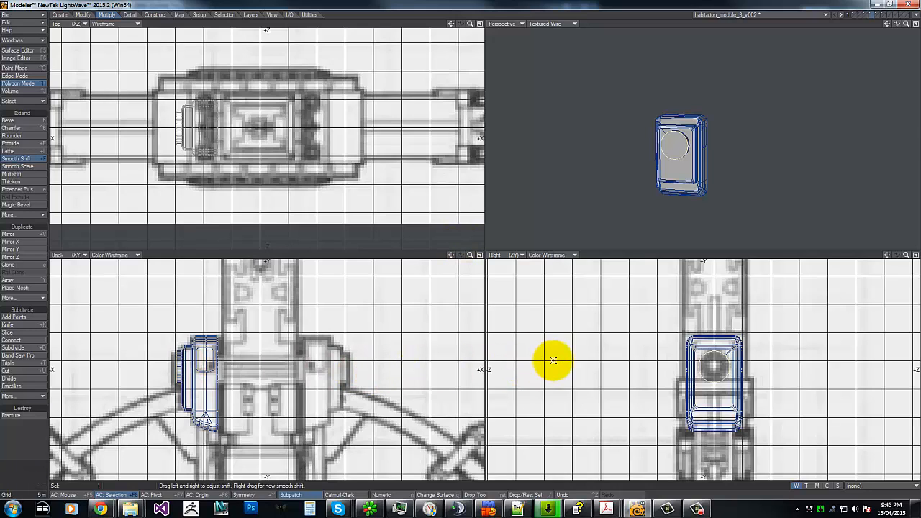
pyautogui.moveTo(689, 365); pyautogui.dragTo(709, 366)
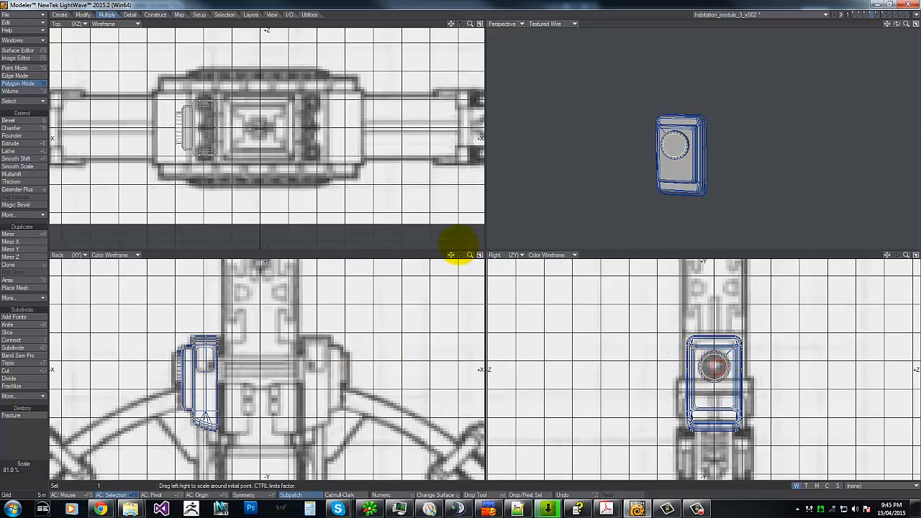
pyautogui.press('t')
pyautogui.click(274, 380)
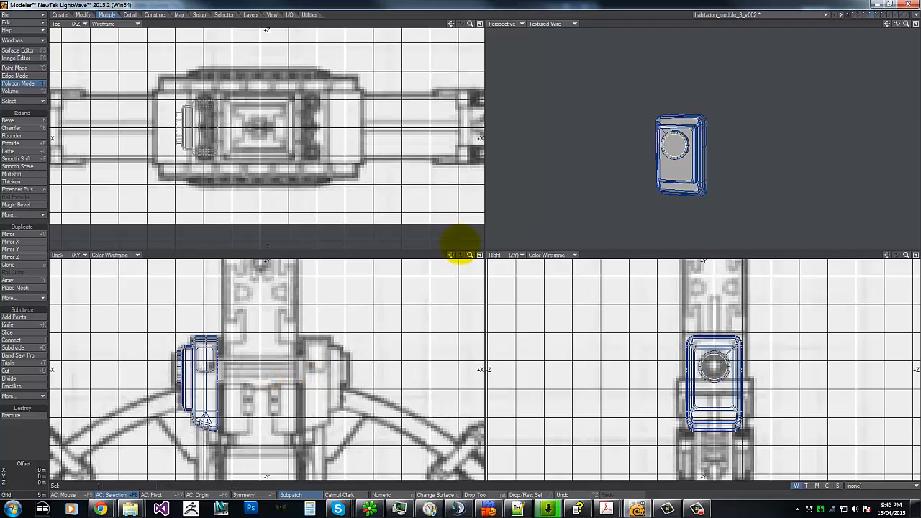
pyautogui.click(274, 382)
pyautogui.click(263, 388)
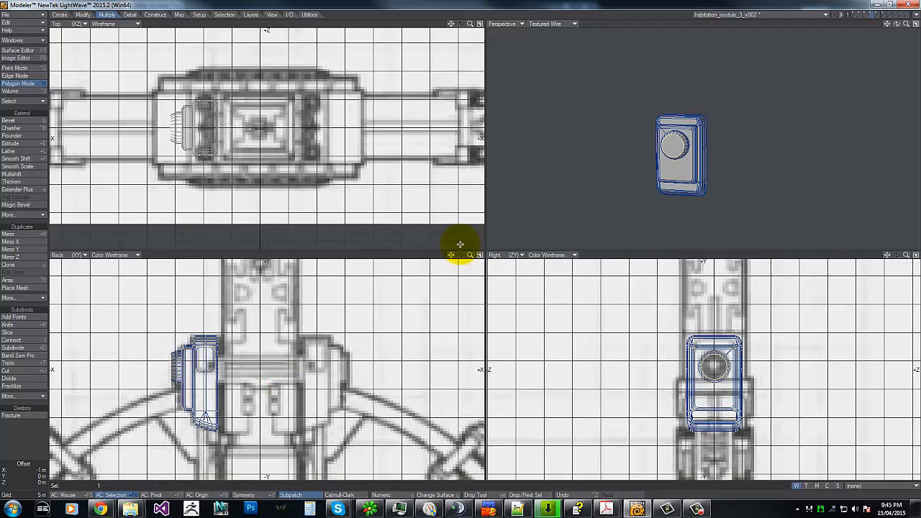
# - Compare the raised boss with the enlarged and original cylinders, keeping the original one as the background layer
pyautogui.click(879, 17)
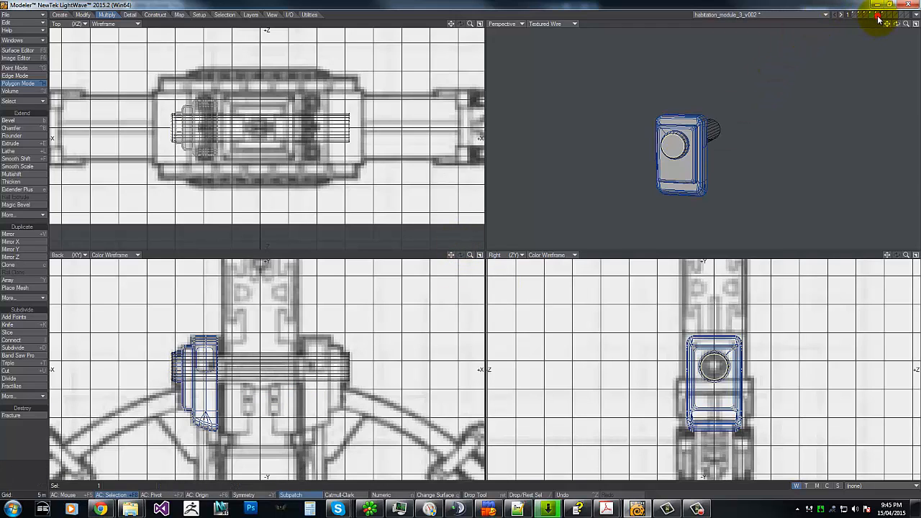
pyautogui.click(884, 17)
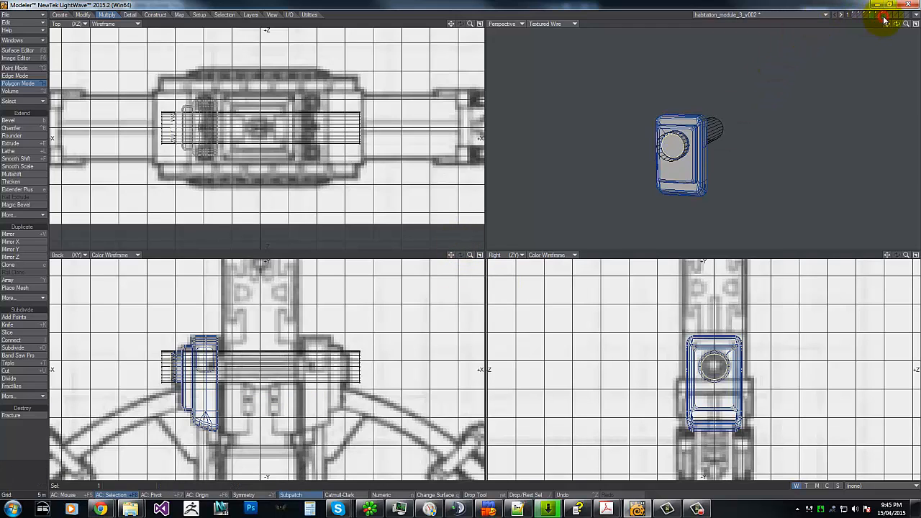
pyautogui.click(877, 17)
pyautogui.click(877, 18)
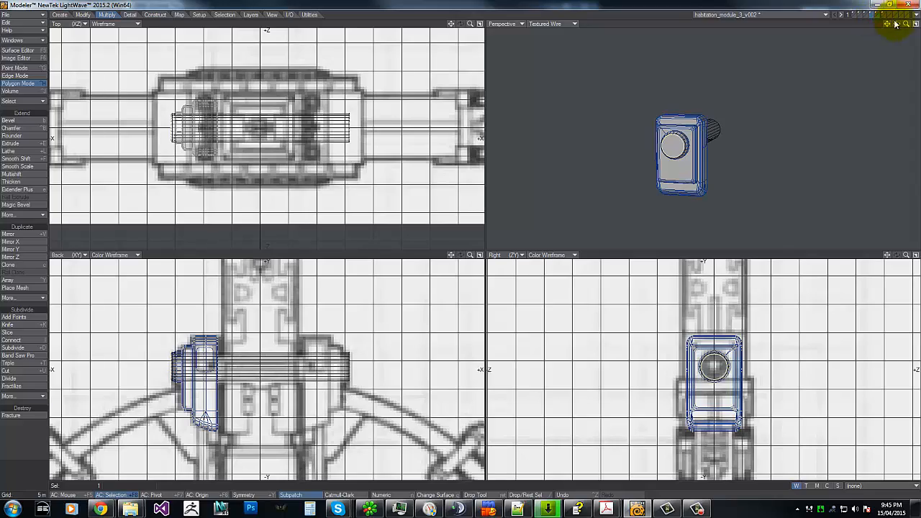
pyautogui.press('a')
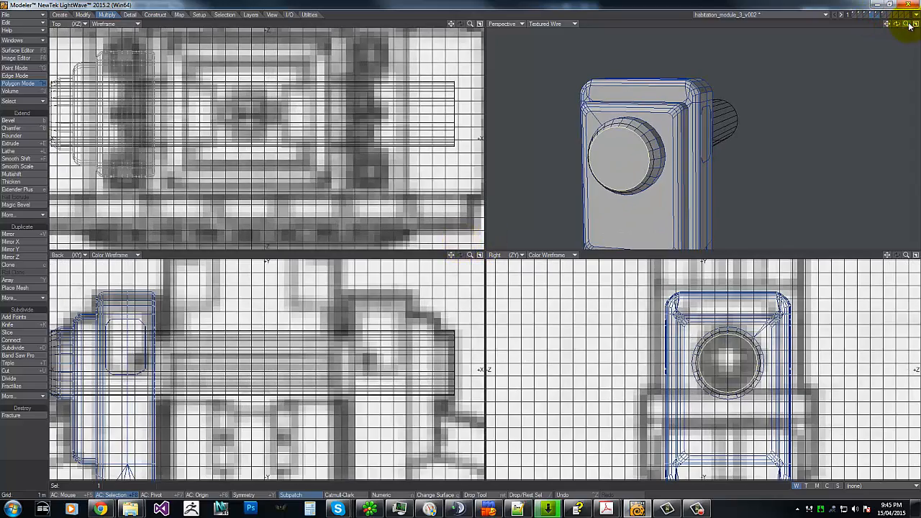
# - Fine-tune the size of the boss's end face, then Smooth Shift and scale it inward to form a flat rim
pyautogui.hotkey('shift', 'h')
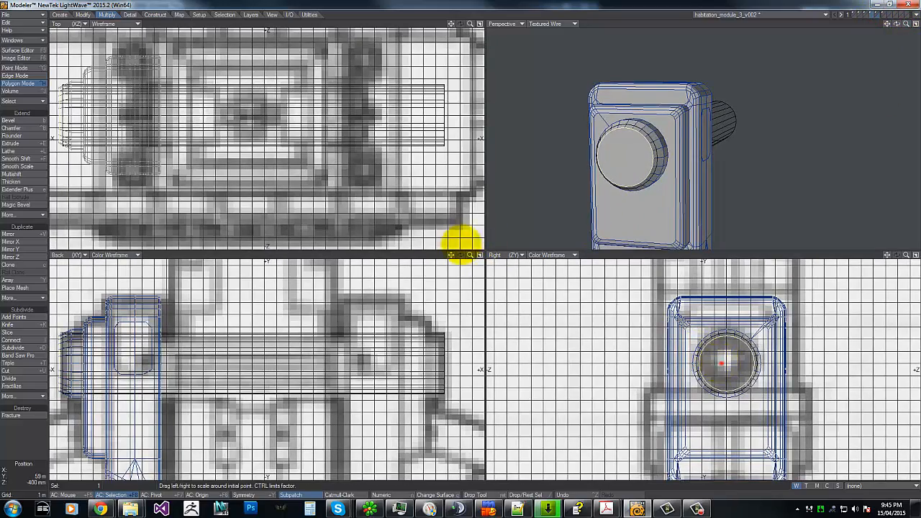
pyautogui.moveTo(721, 363); pyautogui.dragTo(727, 358)
pyautogui.moveTo(460, 240); pyautogui.dragTo(459, 241)
pyautogui.press('f')
pyautogui.moveTo(722, 360); pyautogui.dragTo(722, 360)
pyautogui.hotkey('shift', 'h')
pyautogui.moveTo(461, 240); pyautogui.dragTo(459, 241)
pyautogui.press('f')
pyautogui.moveTo(731, 362); pyautogui.dragTo(458, 241)
pyautogui.hotkey('shift', 'h')
# - Smooth Shift the face inside the rim and push it into the boss along X to form a recess
pyautogui.hotkey('shift', 'f')
pyautogui.click(70, 363)
pyautogui.press('t')
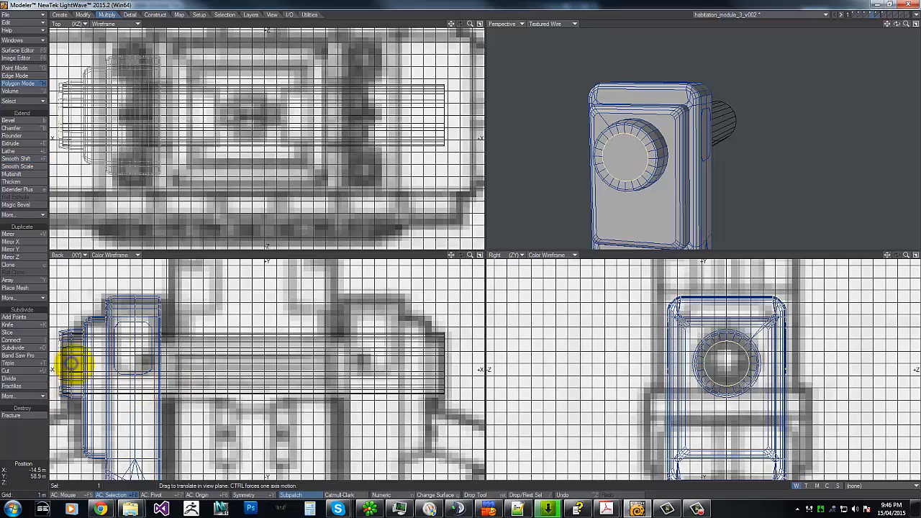
pyautogui.moveTo(75, 364)
pyautogui.mouseDown()
pyautogui.moveTo(461, 243)
pyautogui.moveTo(89, 363)
pyautogui.mouseUp()
# - Scale the recessed face down around its centre and push it deeper into the boss to taper the recess
pyautogui.hotkey('shift', 'h')
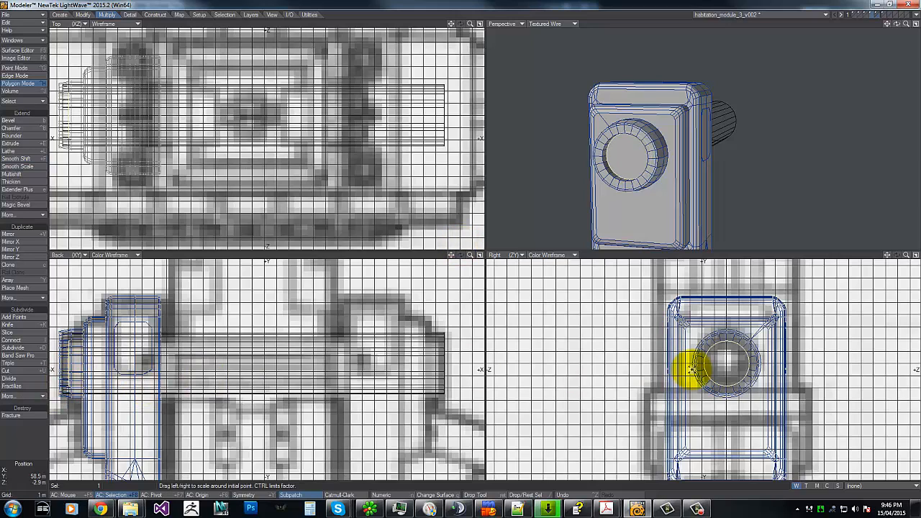
pyautogui.moveTo(739, 361)
pyautogui.mouseDown()
pyautogui.moveTo(455, 241)
pyautogui.moveTo(738, 359)
pyautogui.mouseUp()
pyautogui.press('t')
pyautogui.moveTo(128, 377); pyautogui.dragTo(464, 242)
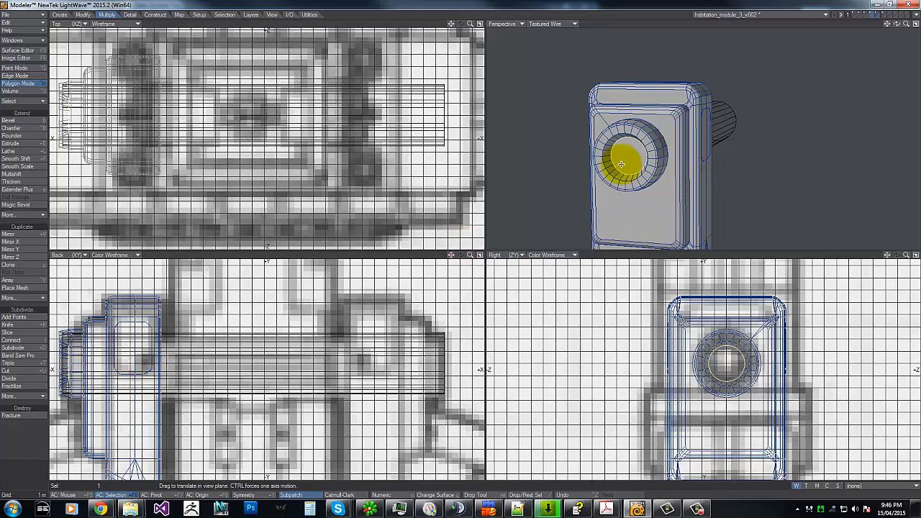
pyautogui.moveTo(621, 164)
pyautogui.mouseDown()
pyautogui.moveTo(468, 240)
pyautogui.moveTo(627, 155)
pyautogui.mouseUp()
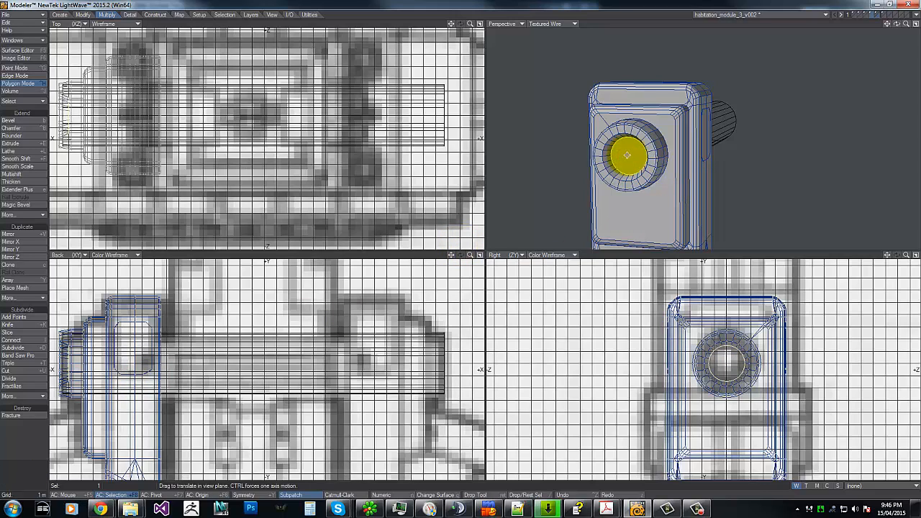
pyautogui.click(21, 76)
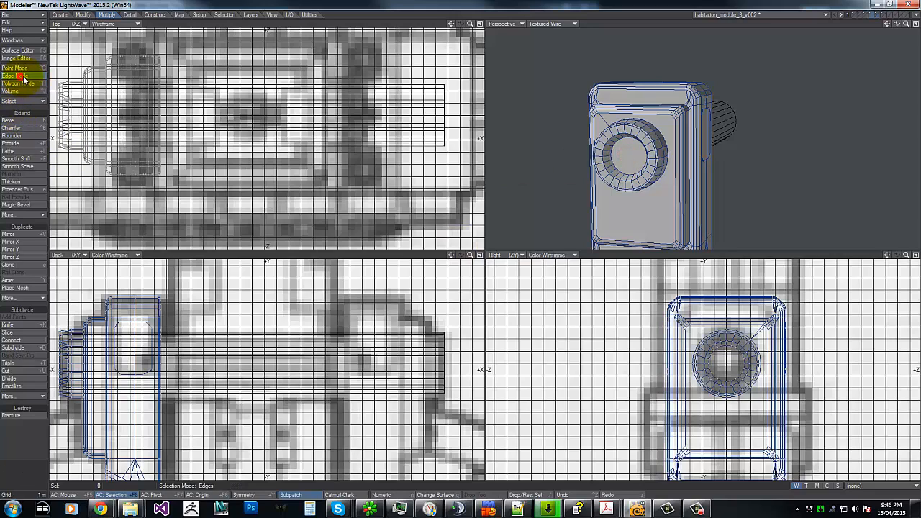
pyautogui.click(656, 129)
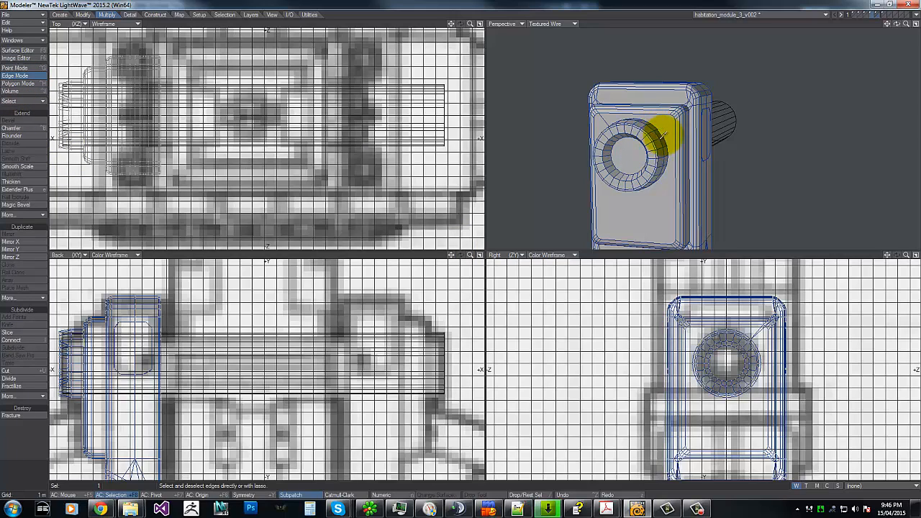
pyautogui.click(665, 141)
pyautogui.press('/')
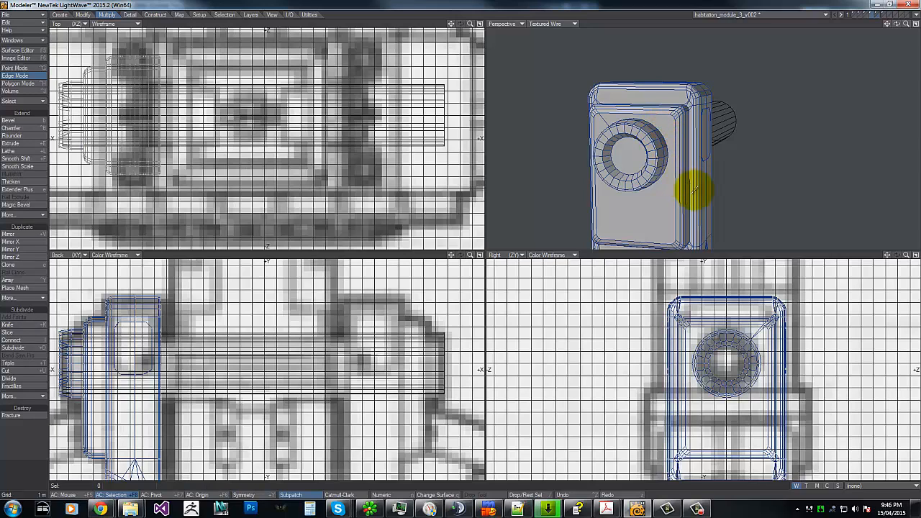
pyautogui.press('n')
pyautogui.click(463, 245)
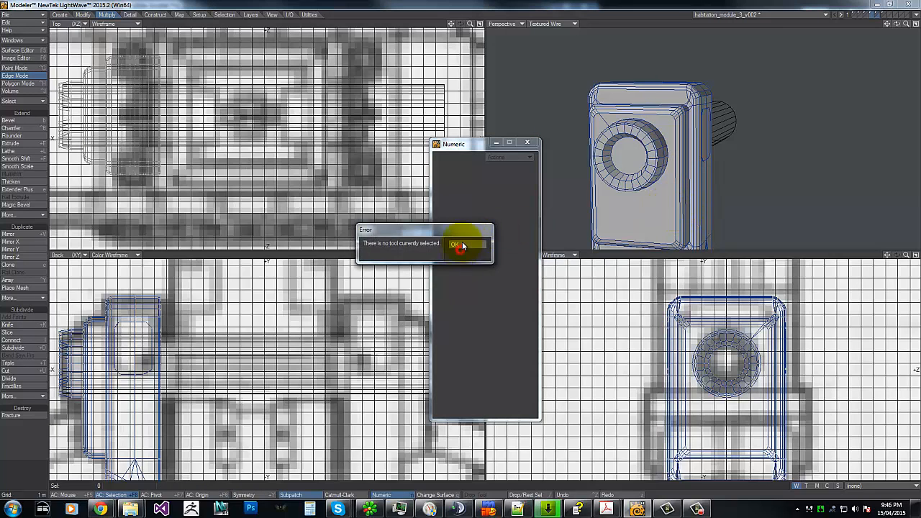
pyautogui.click(528, 143)
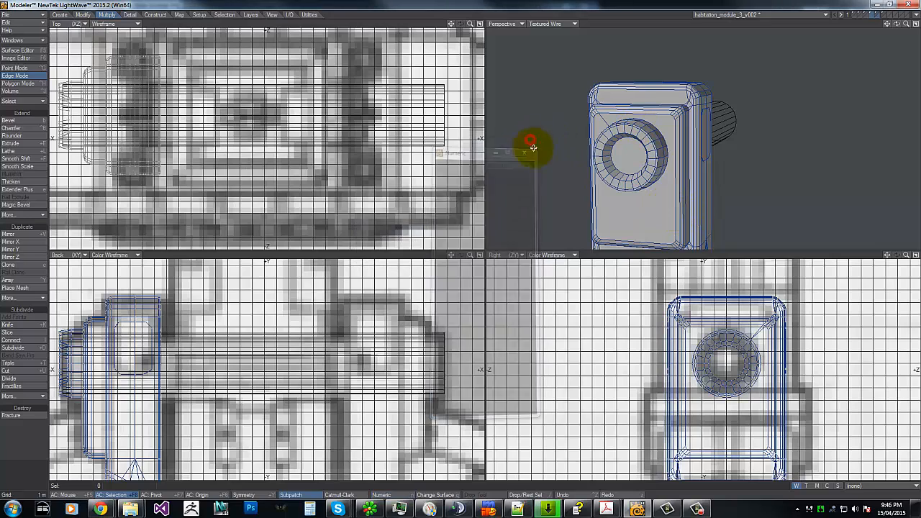
# - Merge the duplicate points of the housing block with nothing selected
pyautogui.hotkey('ctrl', 'g')
pyautogui.hotkey('ctrl', 'h')
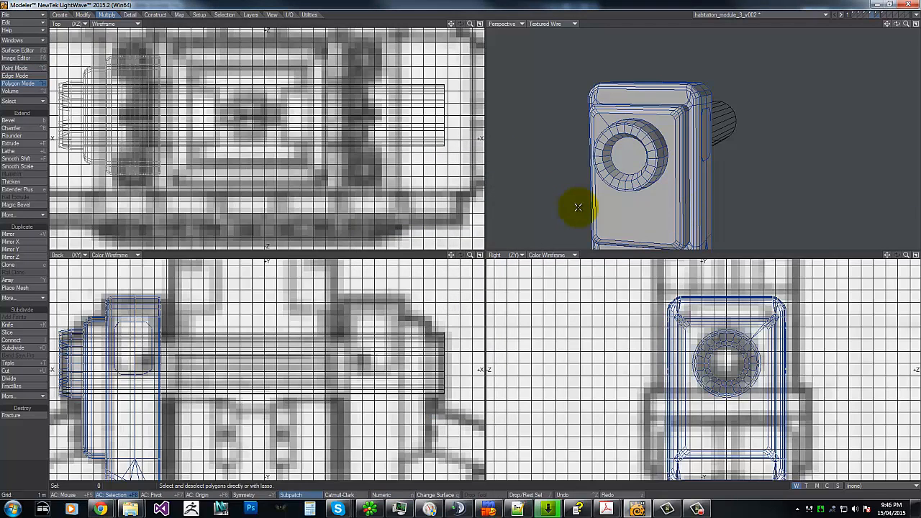
pyautogui.press('m')
pyautogui.press('Return')
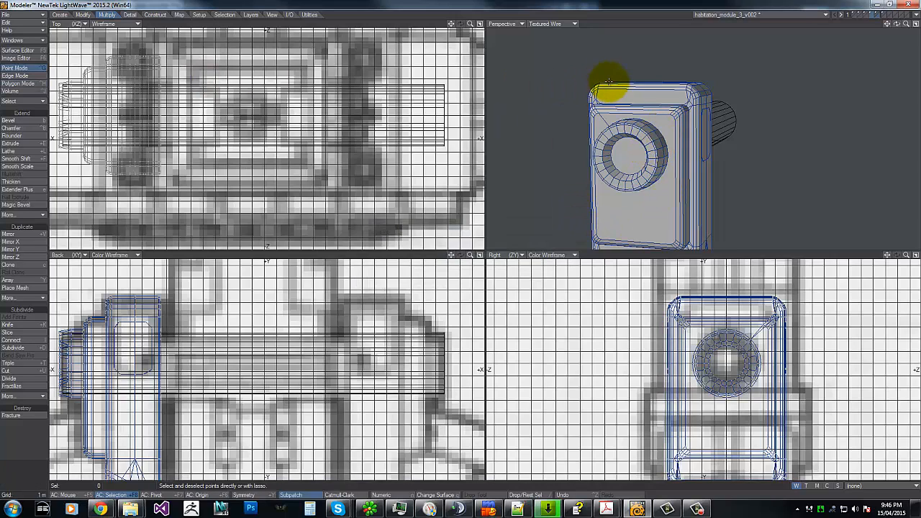
# - Select several edges one by one along the circle where the boss meets the housing block
pyautogui.hotkey('ctrl', 'j')
pyautogui.click(660, 136)
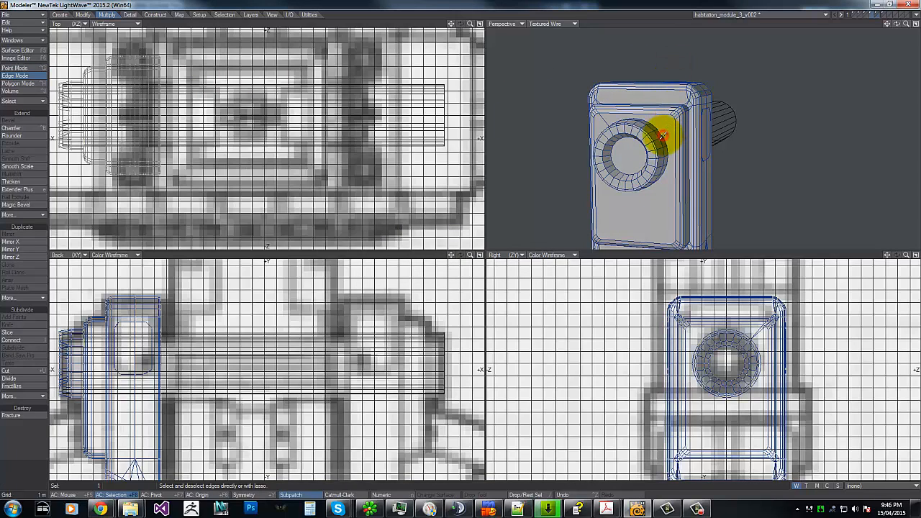
pyautogui.hotkey('ctrl', 'g')
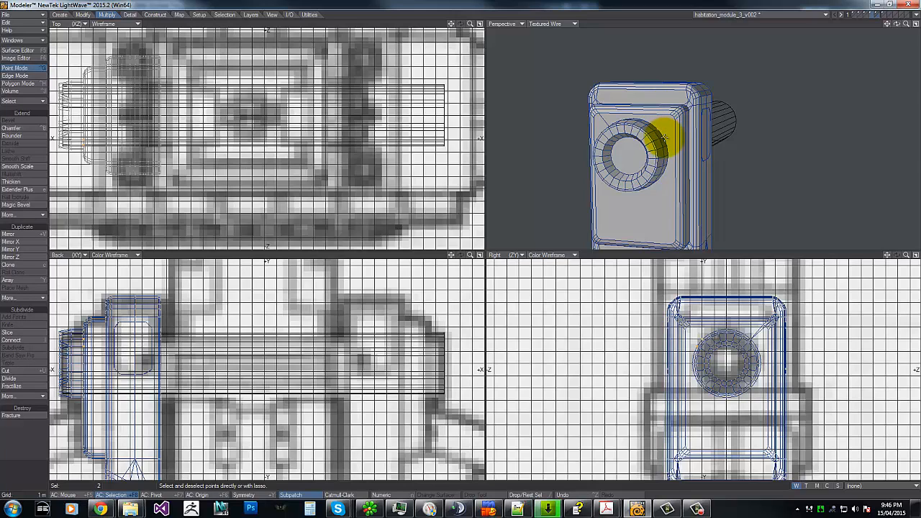
pyautogui.hotkey('ctrl', 'j')
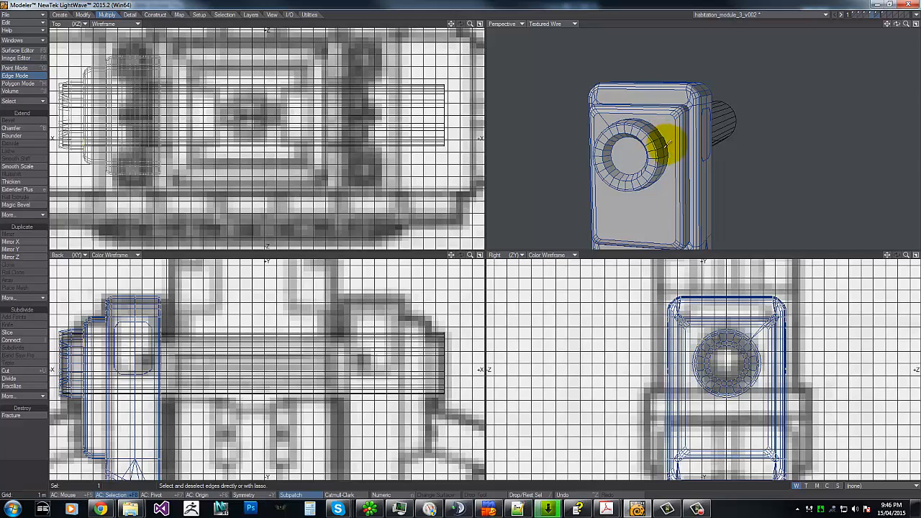
pyautogui.click(664, 137)
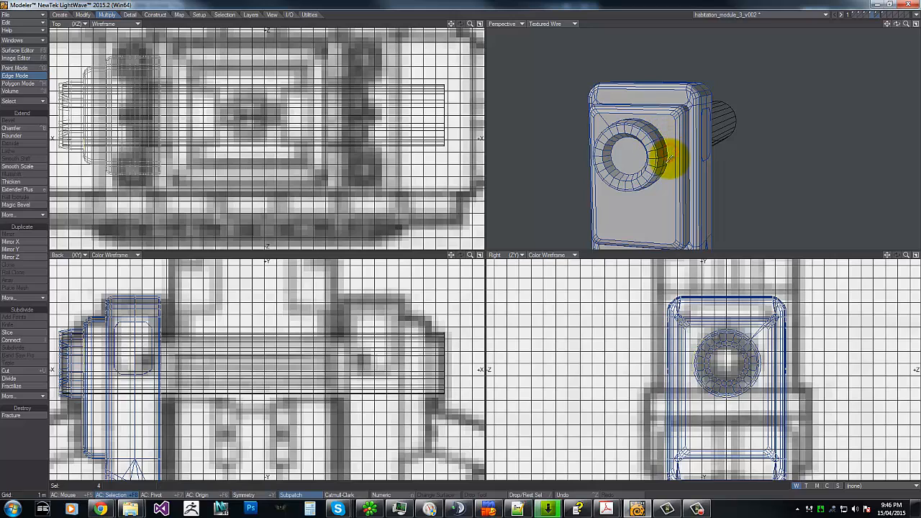
pyautogui.click(664, 171)
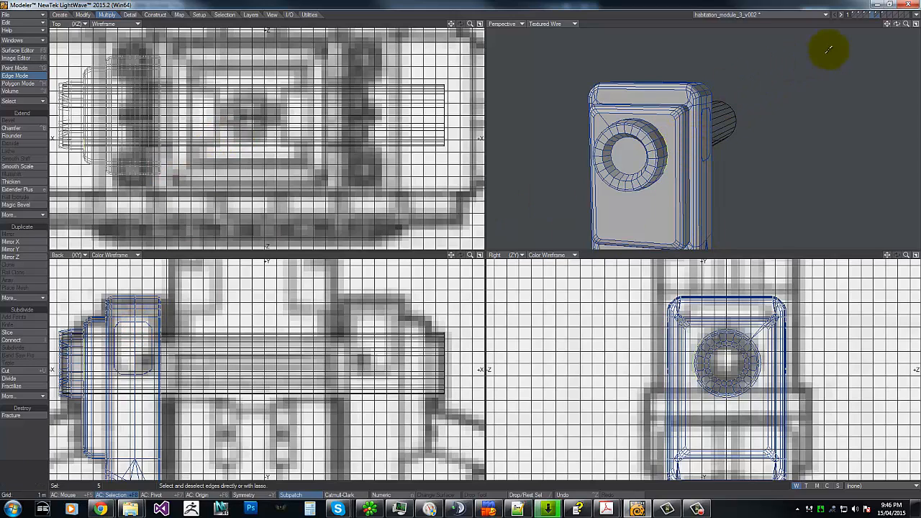
# - Try to extend the boss's edge selection with Select Connected, and clear the selection
pyautogui.keyDown('ctrl'); pyautogui.keyDown('shift'); pyautogui.rightClick(665, 155); pyautogui.keyUp('shift'); pyautogui.keyUp('ctrl')
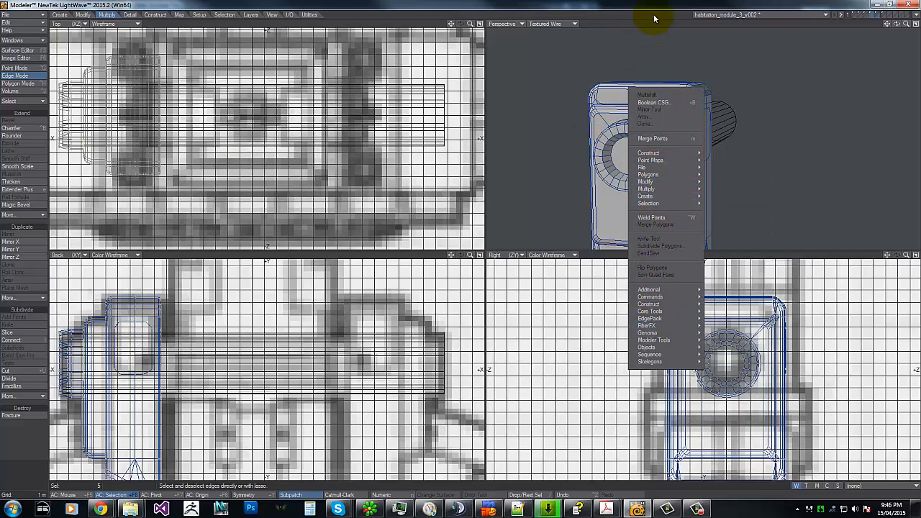
pyautogui.click(657, 8)
pyautogui.keyDown('ctrl'); pyautogui.keyDown('shift'); pyautogui.rightClick(661, 150); pyautogui.keyUp('shift'); pyautogui.keyUp('ctrl')
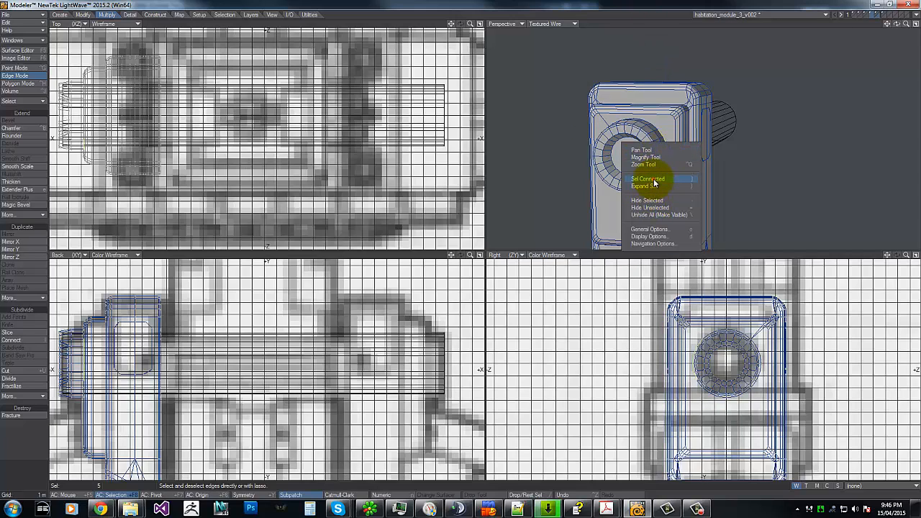
pyautogui.click(654, 180)
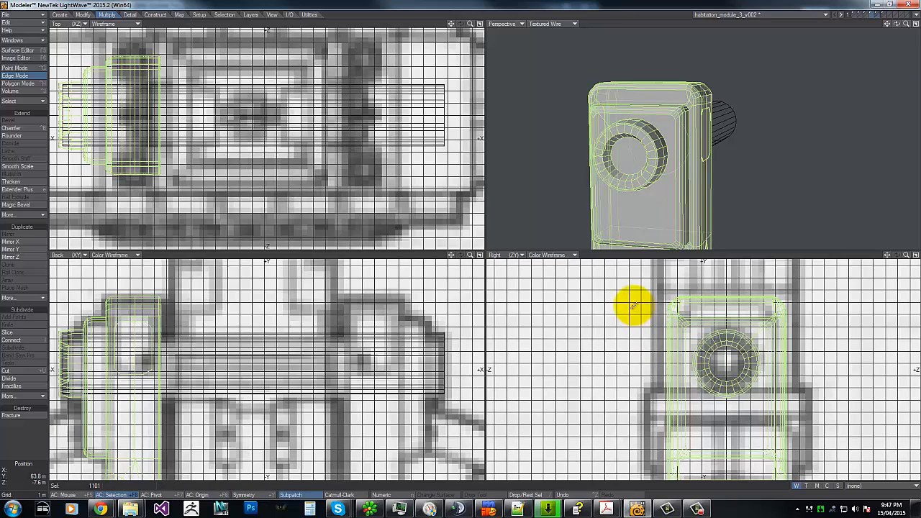
pyautogui.hotkey('ctrl', 'h')
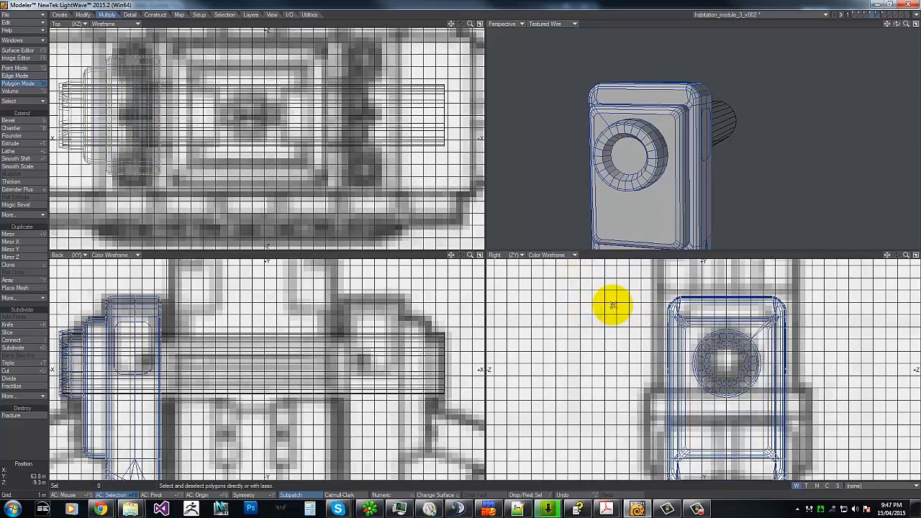
pyautogui.hotkey('ctrl', 'h')
pyautogui.click(629, 286)
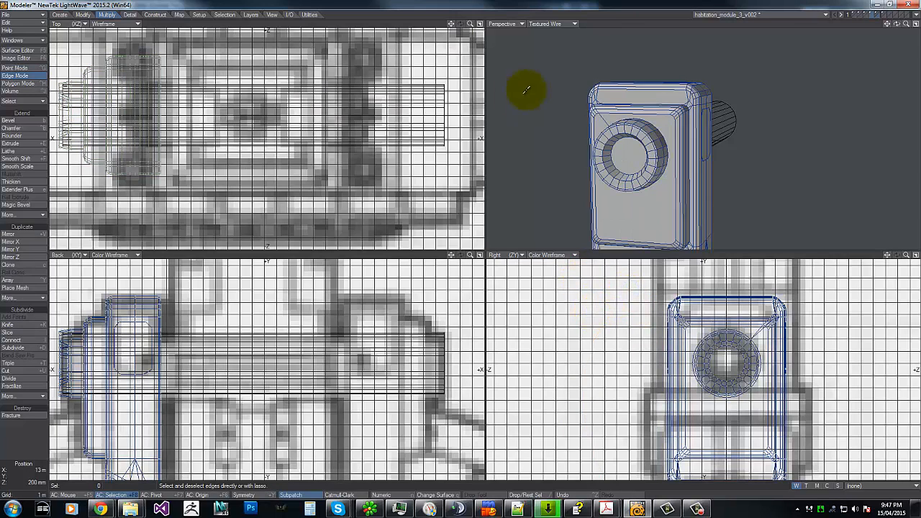
# - Pick several edges where the boss meets the housing block and try to complete the circle with Expand Sel and Select Loop
pyautogui.click(666, 142)
pyautogui.keyDown('ctrl'); pyautogui.keyDown('shift'); pyautogui.rightClick(665, 142); pyautogui.keyUp('shift'); pyautogui.keyUp('ctrl')
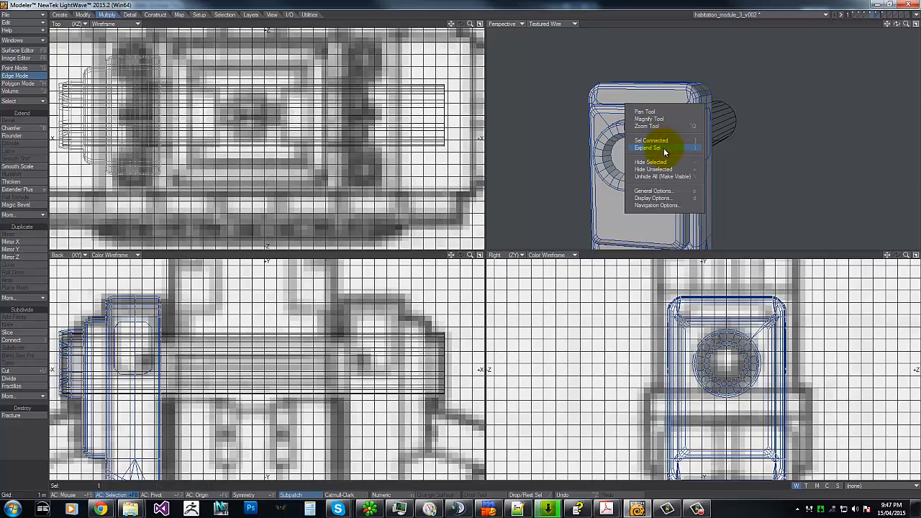
pyautogui.click(636, 148)
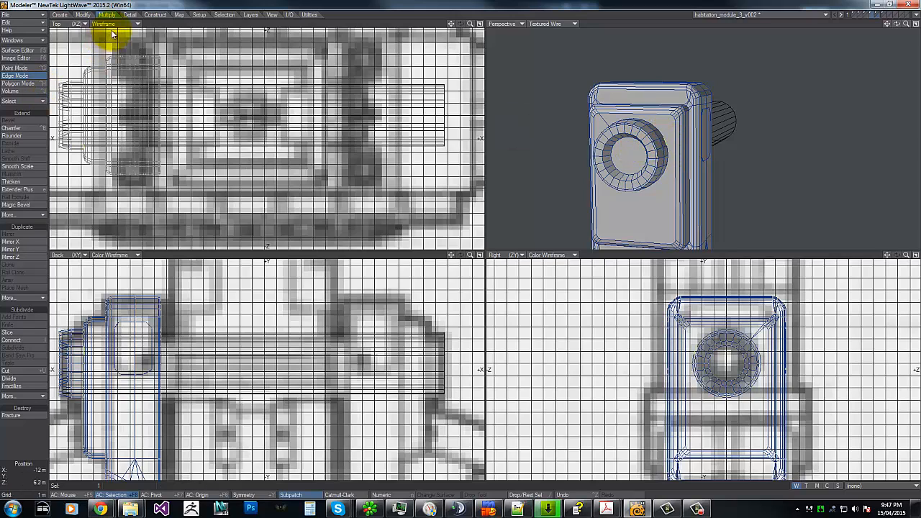
pyautogui.click(223, 15)
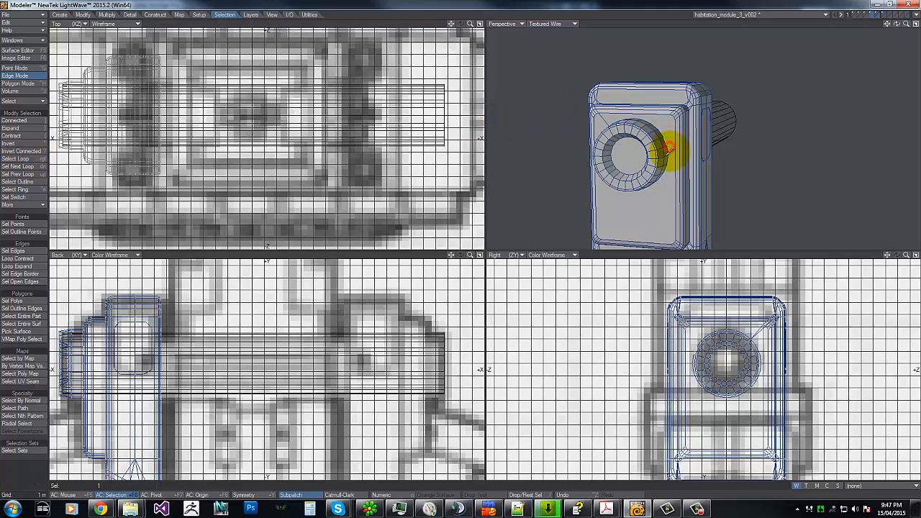
pyautogui.moveTo(668, 149)
pyautogui.mouseDown()
pyautogui.moveTo(658, 180)
pyautogui.moveTo(653, 162)
pyautogui.mouseUp()
pyautogui.click(644, 155)
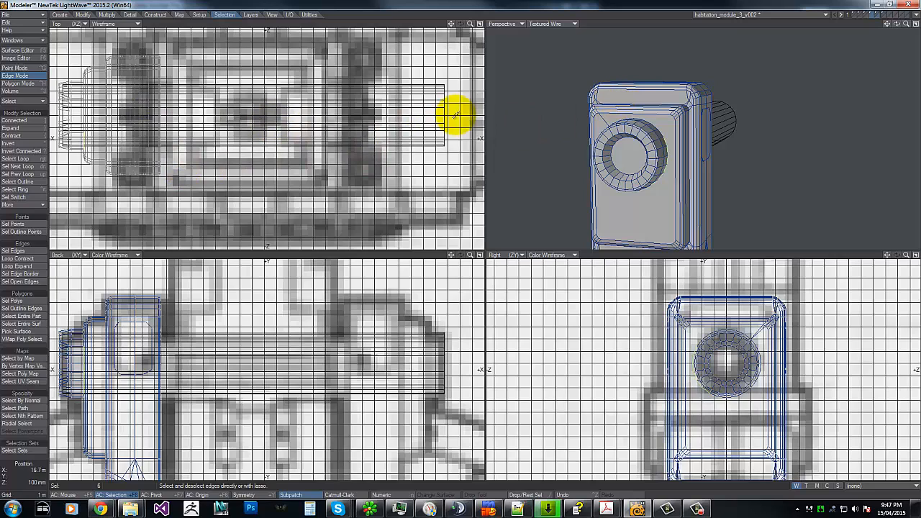
pyautogui.press('l')
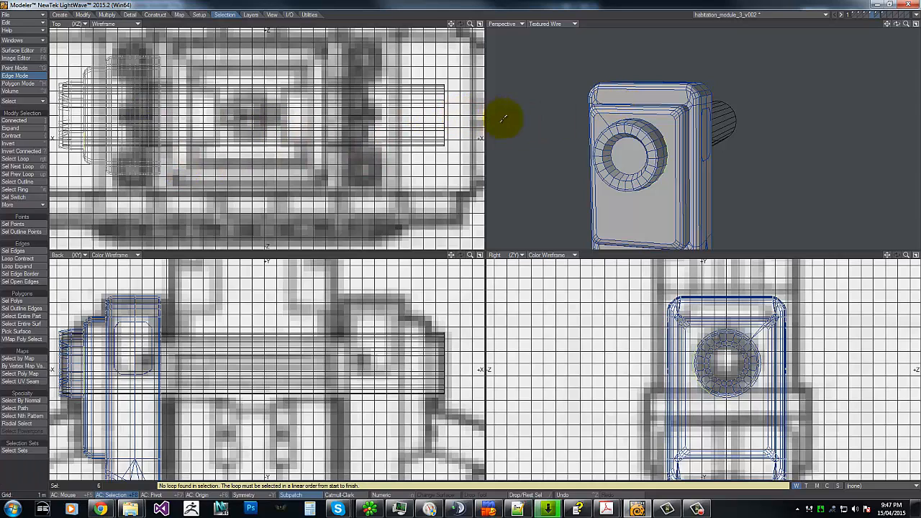
# - Add the remaining edges all around the boss's base circle to the edge selection
pyautogui.click(661, 134)
pyautogui.moveTo(657, 131); pyautogui.dragTo(644, 121)
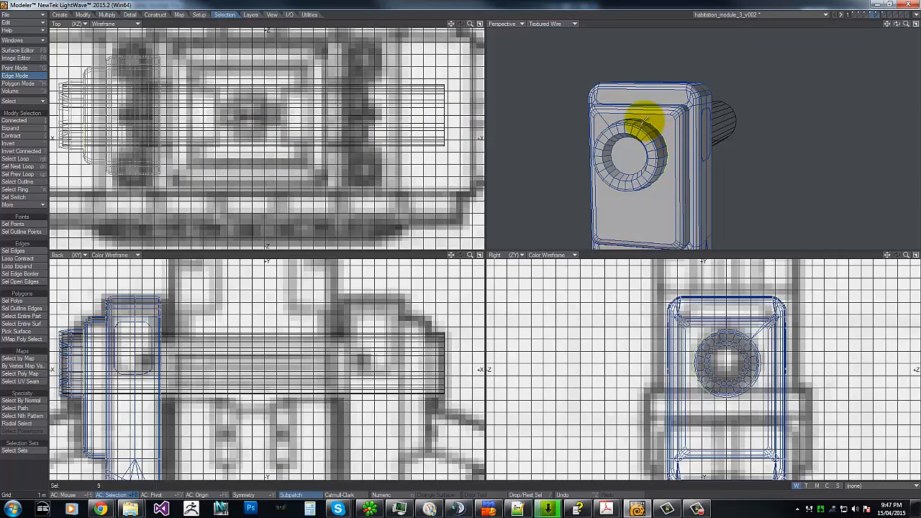
pyautogui.moveTo(896, 23); pyautogui.dragTo(463, 242)
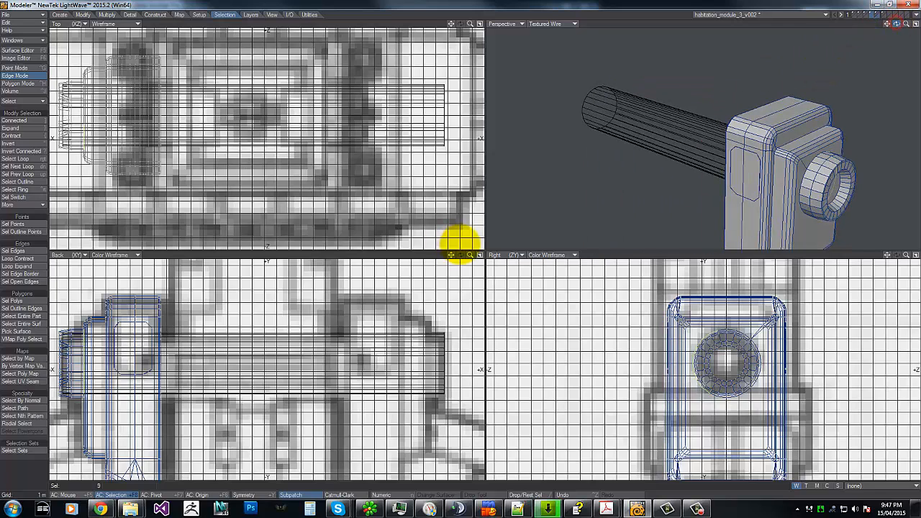
pyautogui.click(823, 153)
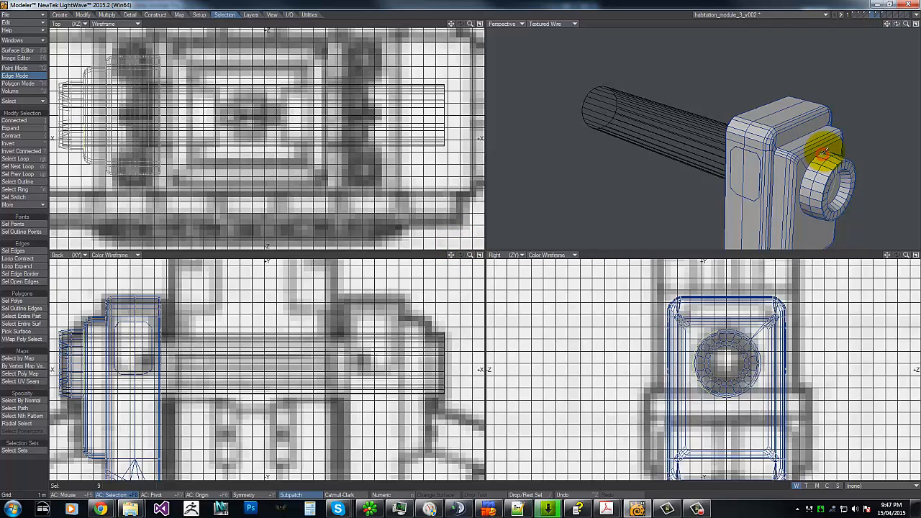
pyautogui.moveTo(824, 151); pyautogui.dragTo(800, 207)
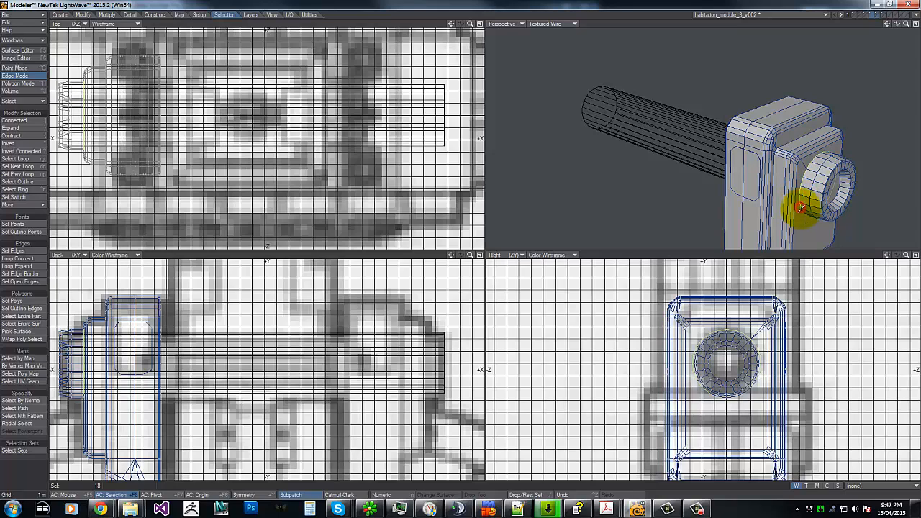
pyautogui.moveTo(896, 26)
pyautogui.mouseDown()
pyautogui.moveTo(468, 240)
pyautogui.moveTo(827, 46)
pyautogui.moveTo(709, 102)
pyautogui.moveTo(718, 113)
pyautogui.mouseUp()
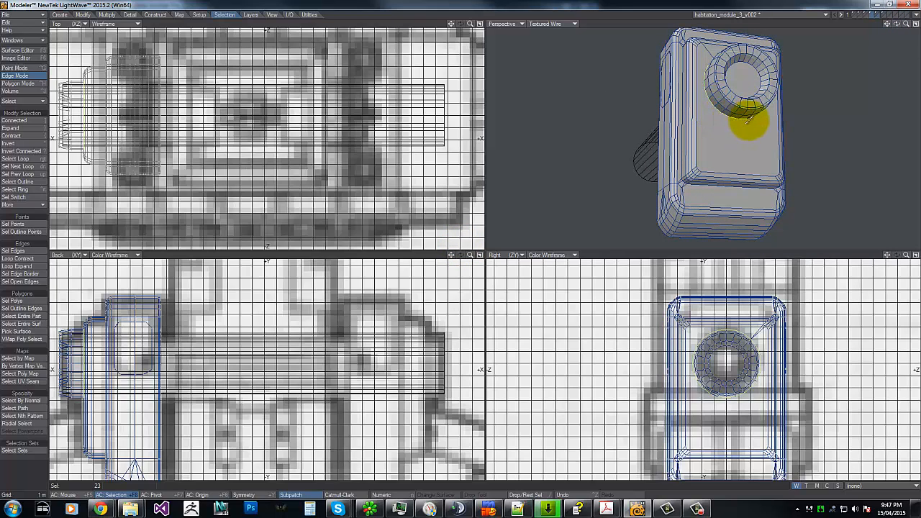
pyautogui.moveTo(896, 26); pyautogui.dragTo(461, 246)
# - Try a small chamfer on the selected edge circle at the boss's base
pyautogui.hotkey('ctrl', 'b')
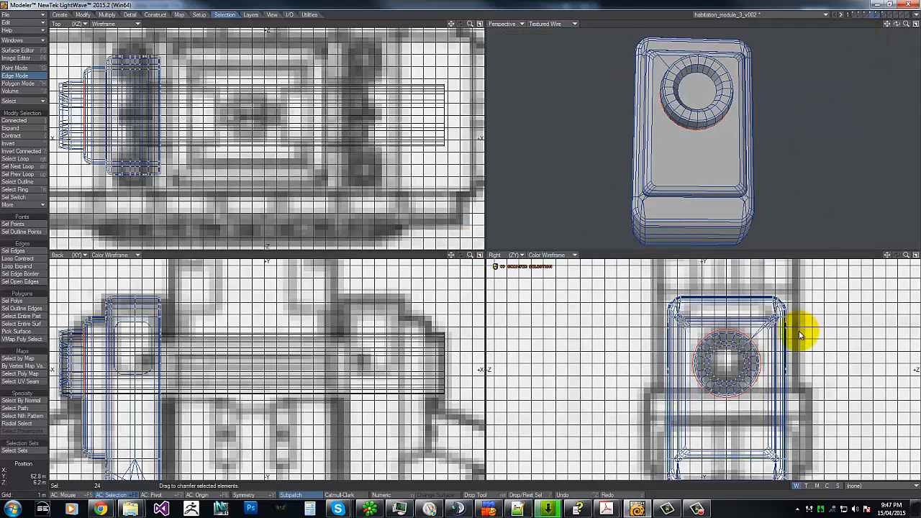
pyautogui.moveTo(738, 354); pyautogui.dragTo(736, 355)
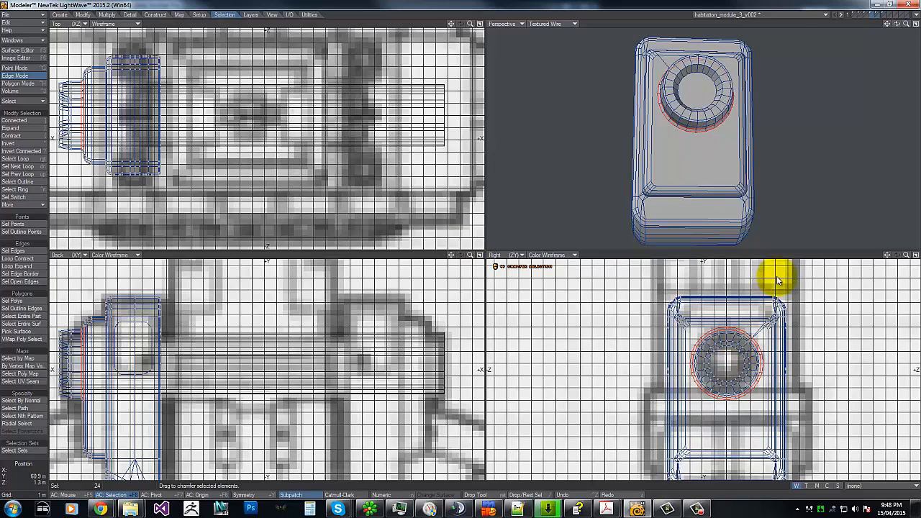
pyautogui.moveTo(895, 24); pyautogui.dragTo(461, 245)
pyautogui.moveTo(839, 171)
pyautogui.mouseDown()
pyautogui.moveTo(852, 164)
pyautogui.moveTo(818, 216)
pyautogui.moveTo(849, 165)
pyautogui.mouseUp()
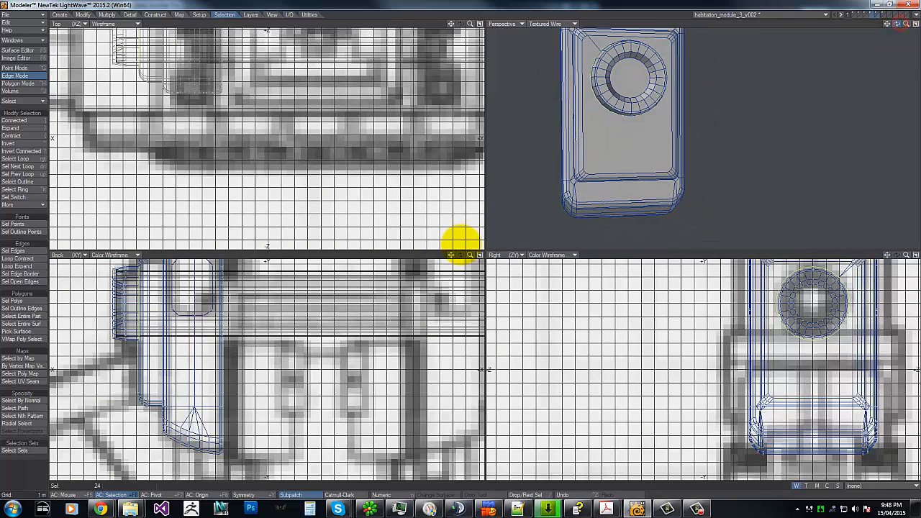
pyautogui.moveTo(896, 24); pyautogui.dragTo(895, 25)
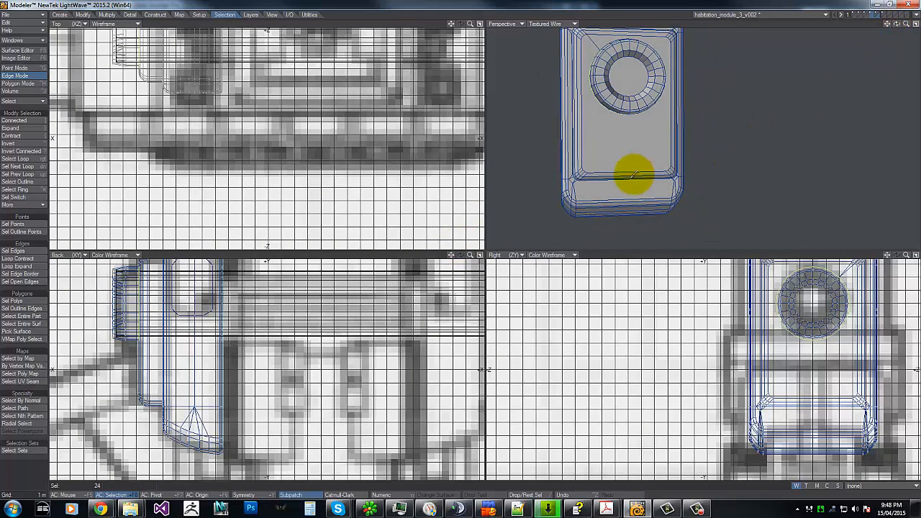
# - Select the flat front face surrounding the boss and split it into triangles
pyautogui.hotkey('ctrl', 'j')
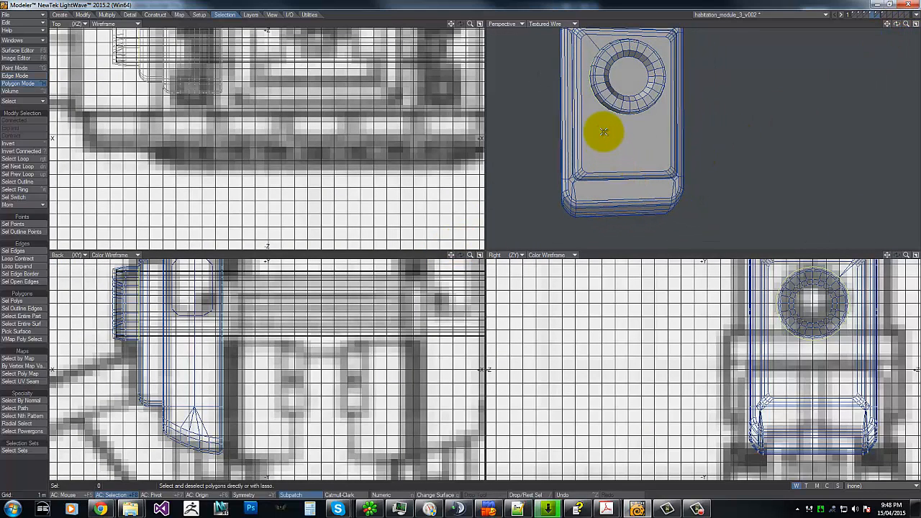
pyautogui.click(602, 134)
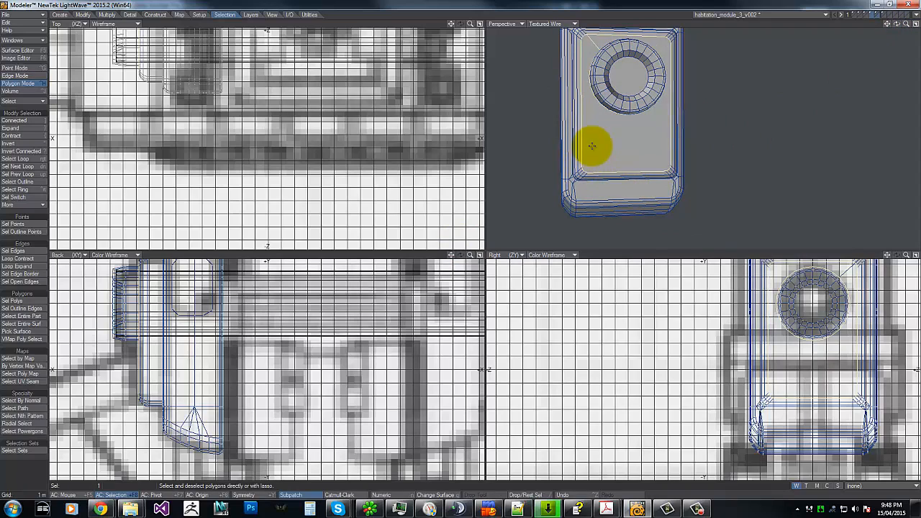
pyautogui.hotkey('ctrl', 'g')
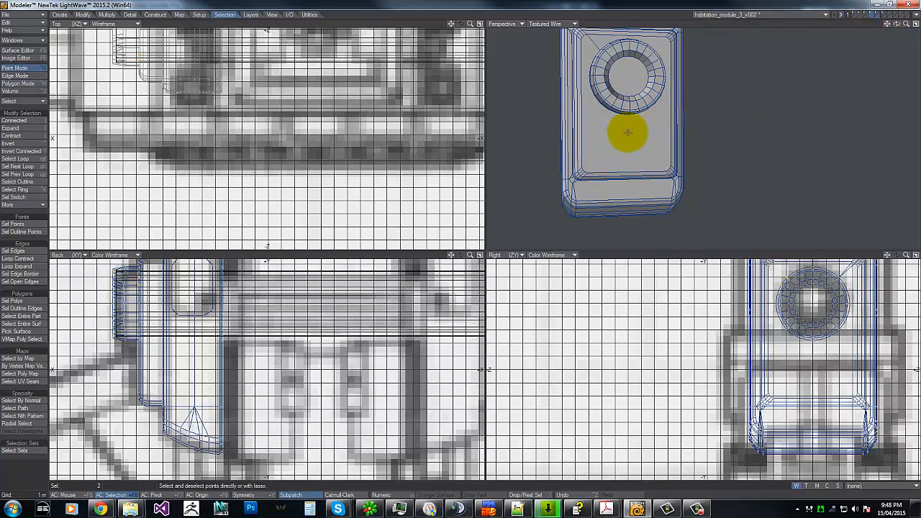
pyautogui.hotkey('ctrl', 'h')
pyautogui.click(592, 147)
pyautogui.doubleClick(599, 143)
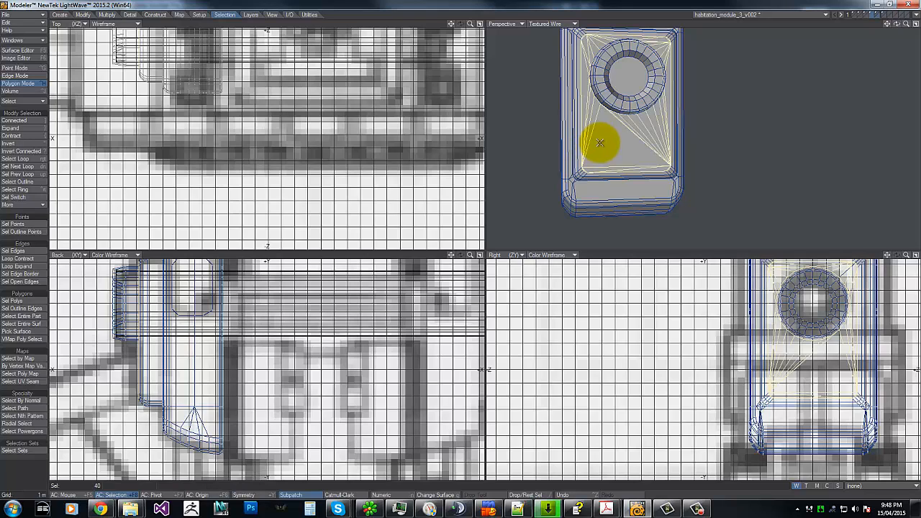
pyautogui.hotkey('ctrl', 'z')
pyautogui.press('z')
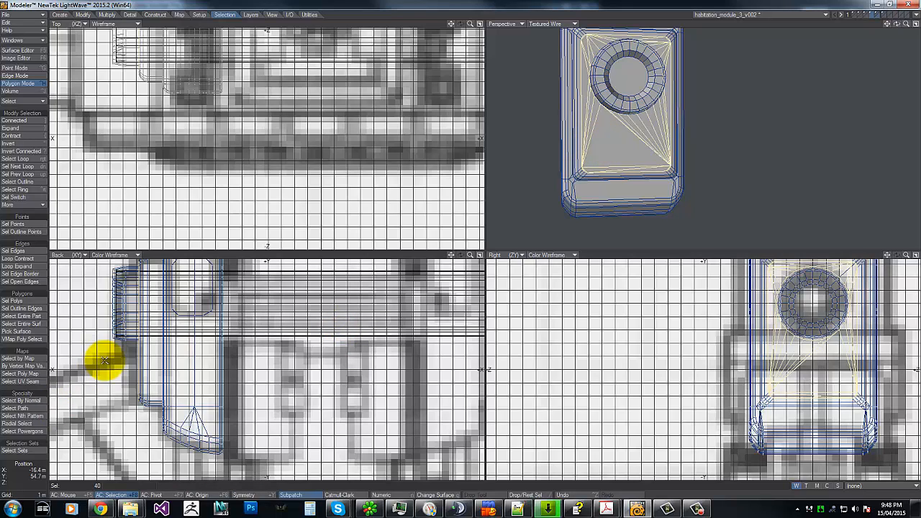
# - Deselect the triangles and try chamfering the boss's base edges on the triangulated face
pyautogui.moveTo(108, 326)
pyautogui.mouseDown(button='right')
pyautogui.moveTo(165, 436)
pyautogui.moveTo(90, 127)
pyautogui.mouseUp(button='right')
pyautogui.click(20, 78)
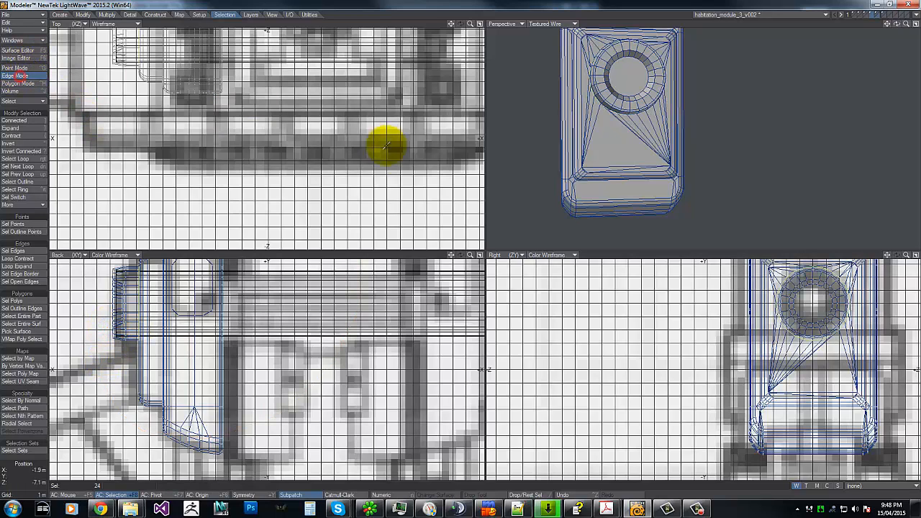
pyautogui.hotkey('ctrl', 'b')
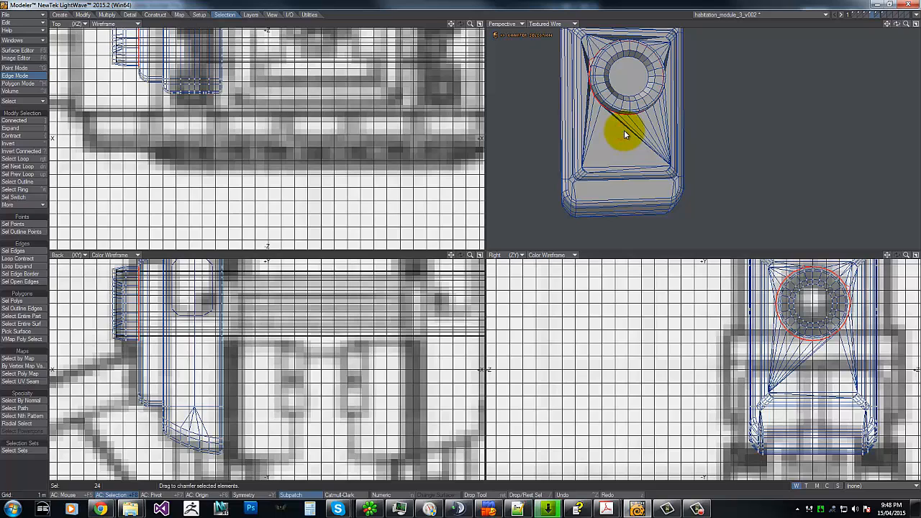
pyautogui.click(624, 129)
pyautogui.press('space')
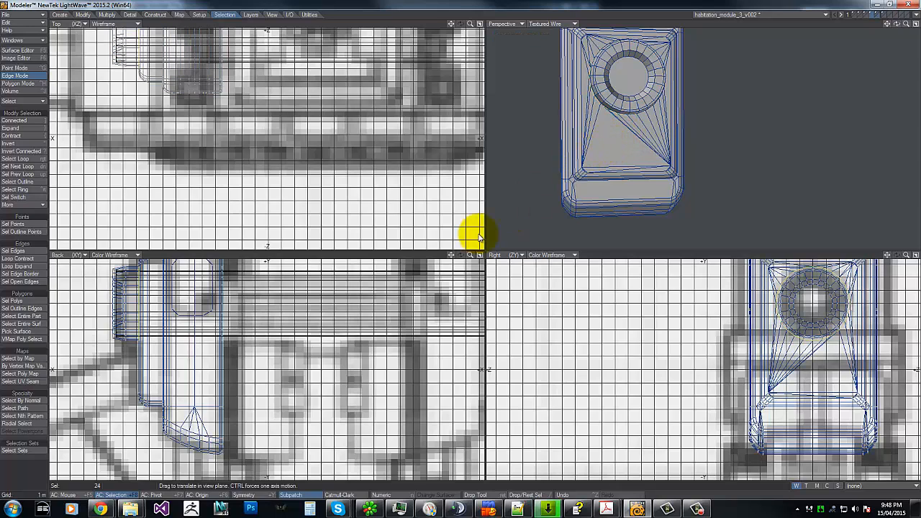
# - Undo the chamfer and the triangulation of the front face, and clear the leftover point selection
pyautogui.press('u')
pyautogui.hotkey('ctrl', 'h')
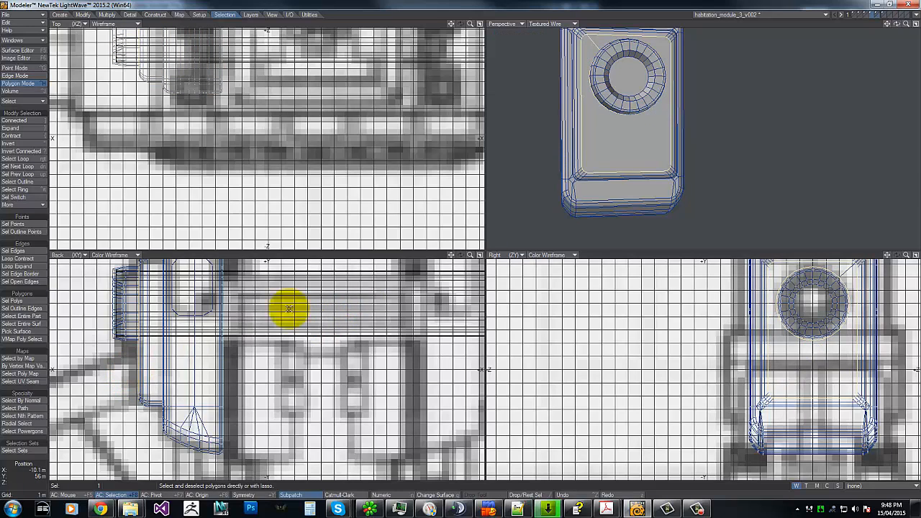
pyautogui.hotkey('ctrl', 'g')
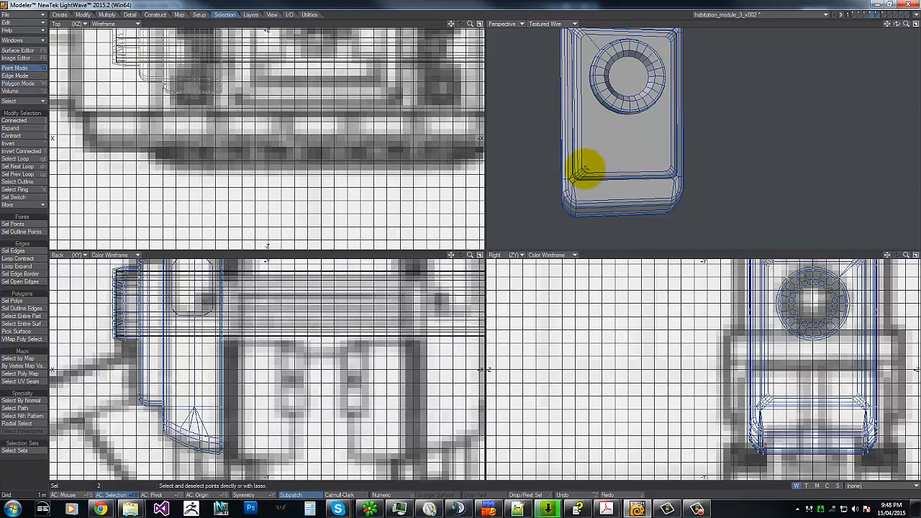
pyautogui.click(583, 166)
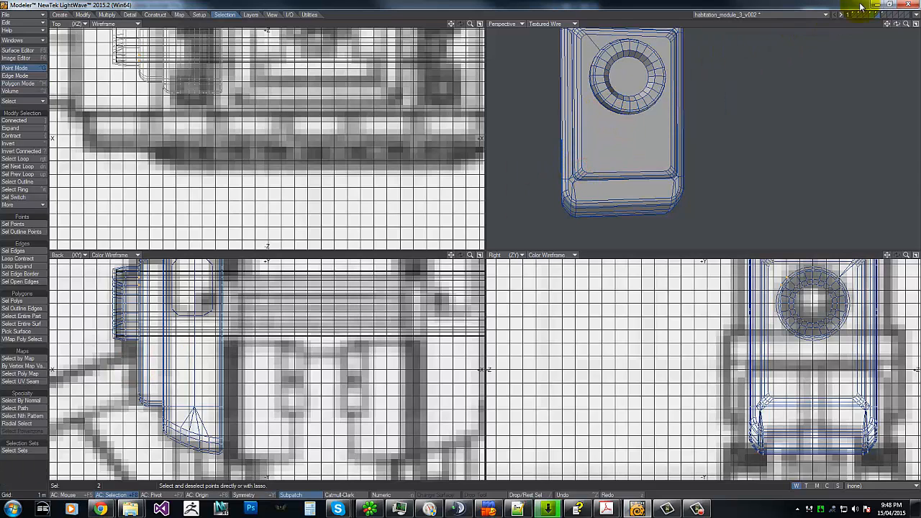
pyautogui.moveTo(897, 24); pyautogui.dragTo(461, 241)
pyautogui.click(321, 324)
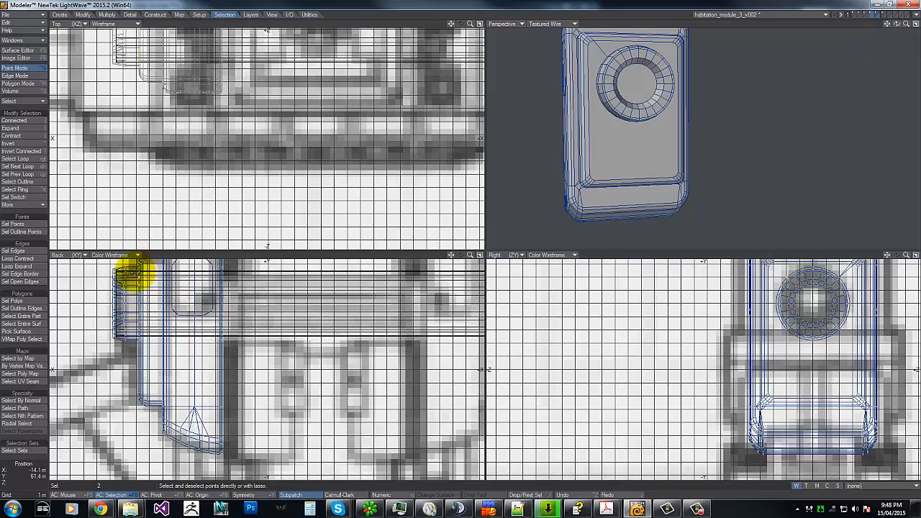
pyautogui.press('/')
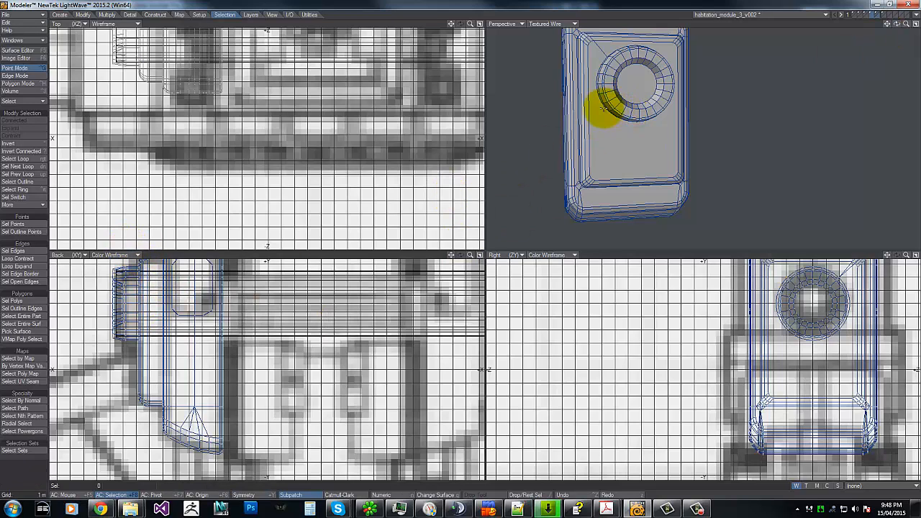
# - With no points selected, knife the housing block along a vertical line at the boss's base in the back view
pyautogui.moveTo(897, 24); pyautogui.dragTo(460, 240)
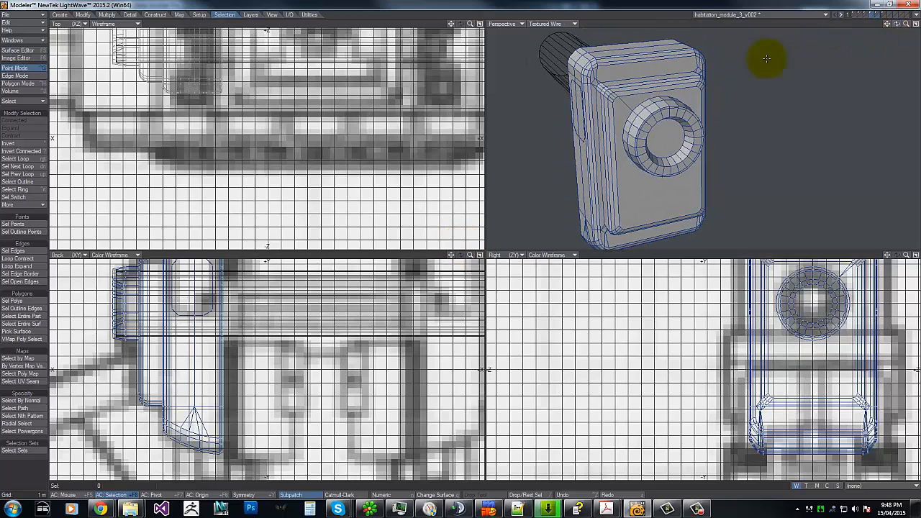
pyautogui.click(639, 103)
pyautogui.click(15, 74)
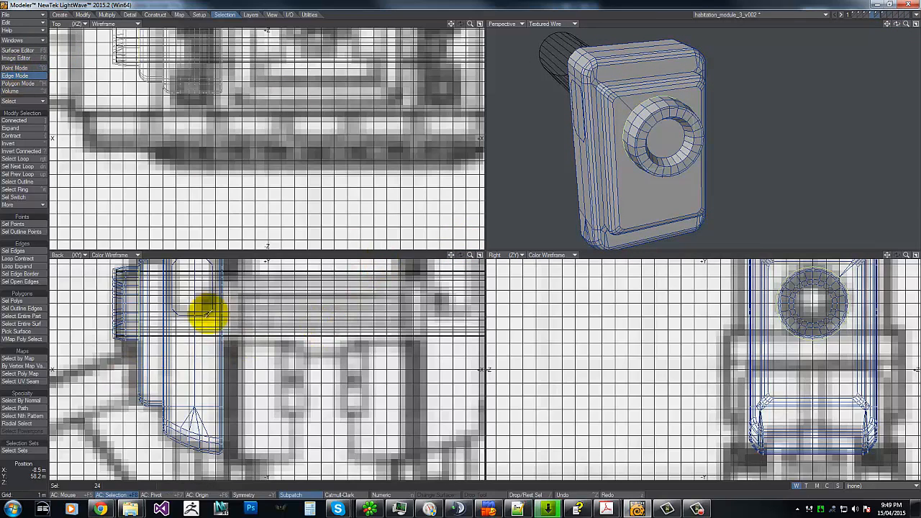
pyautogui.hotkey('ctrl', 'g')
pyautogui.click(120, 311)
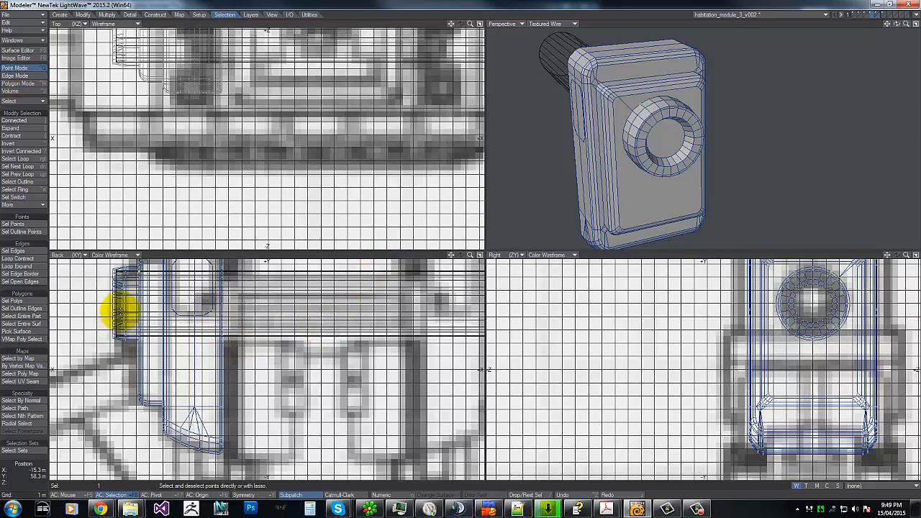
pyautogui.moveTo(203, 267); pyautogui.dragTo(126, 280, button='right')
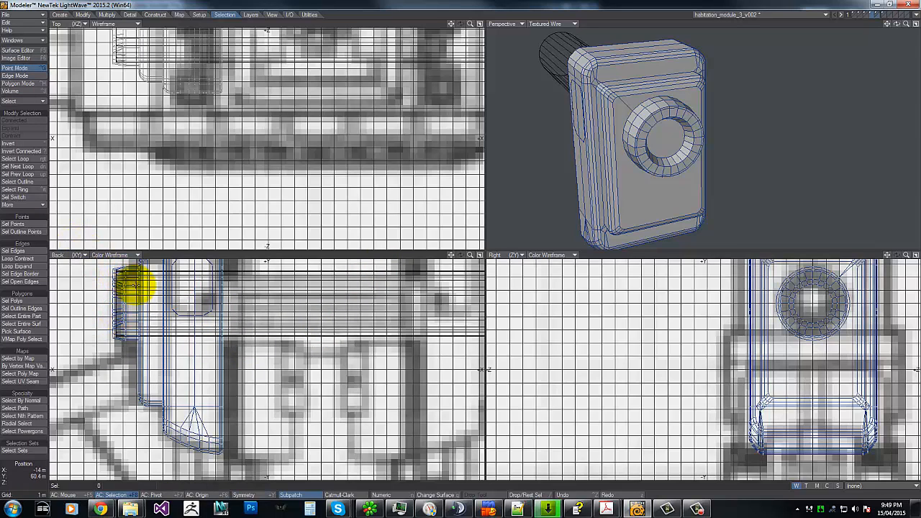
pyautogui.hotkey('shift', 'k')
pyautogui.moveTo(139, 268); pyautogui.dragTo(139, 374)
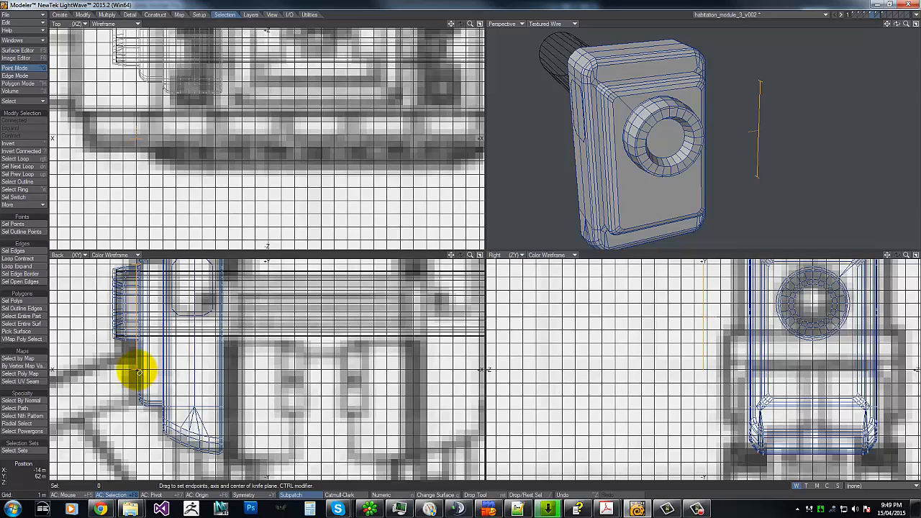
pyautogui.click(34, 69)
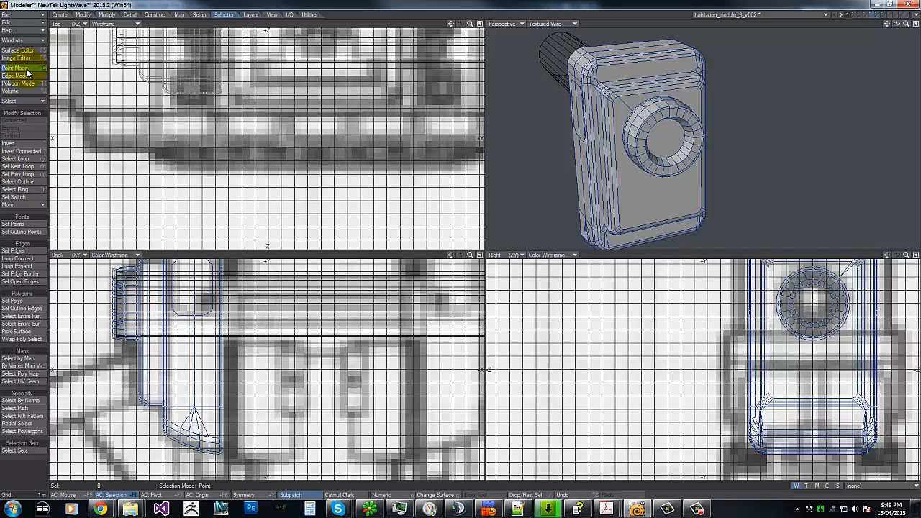
# - Select the complete edge loop around the base of the round boss where it meets the front face
pyautogui.click(16, 75)
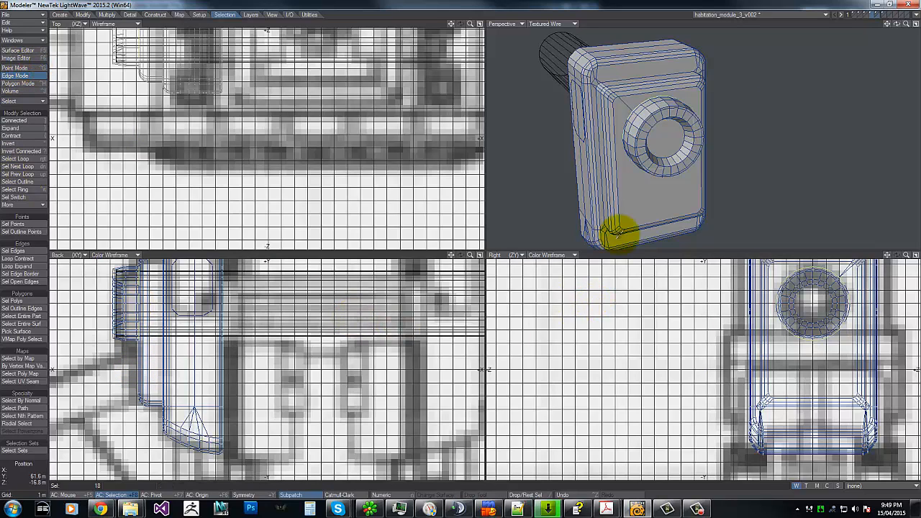
pyautogui.moveTo(906, 24); pyautogui.dragTo(461, 244)
pyautogui.click(747, 75)
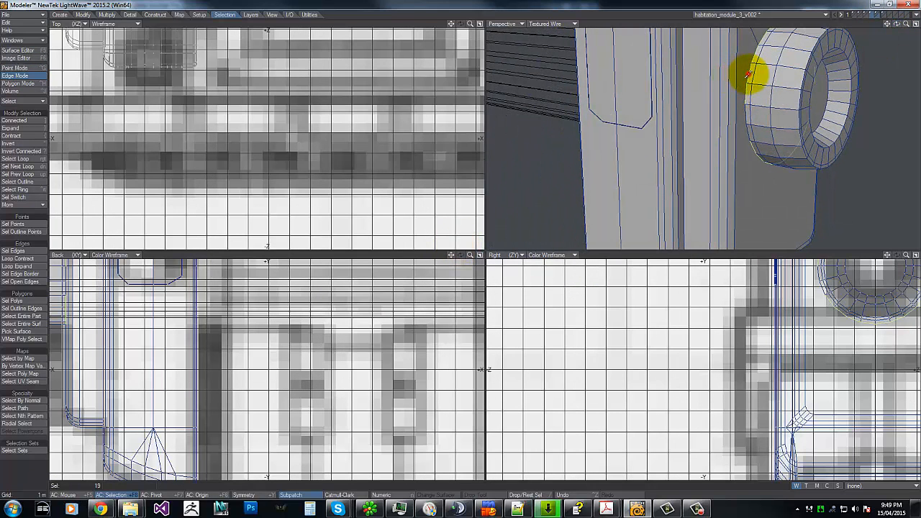
pyautogui.keyDown('shift'); pyautogui.moveTo(747, 75); pyautogui.dragTo(749, 135); pyautogui.keyUp('shift')
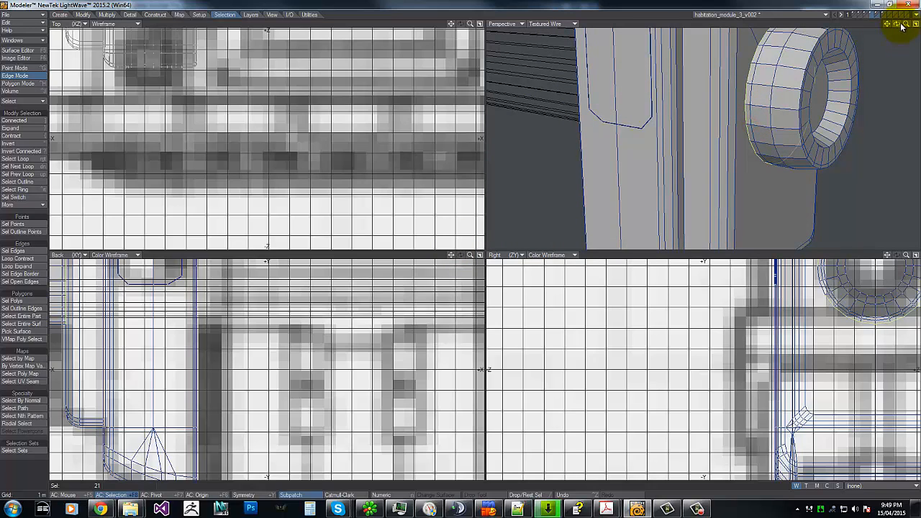
pyautogui.moveTo(897, 25); pyautogui.dragTo(461, 244)
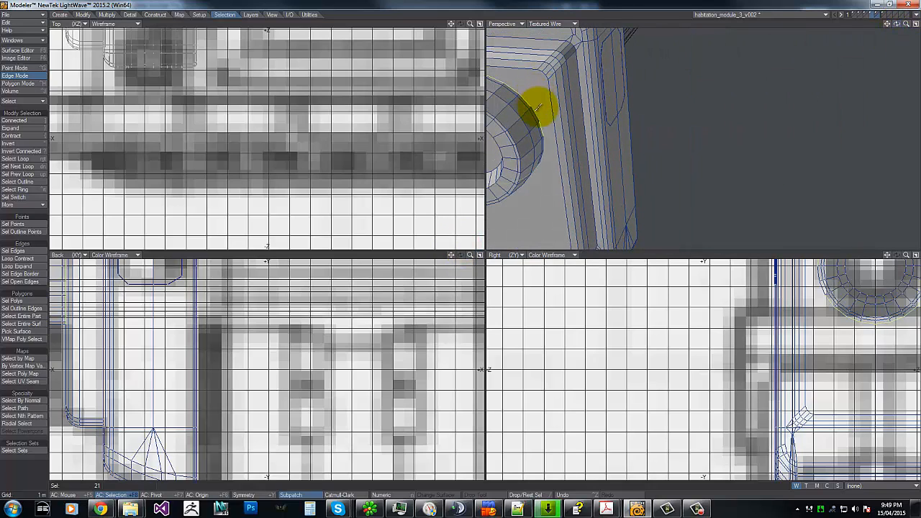
pyautogui.moveTo(533, 113); pyautogui.dragTo(541, 137)
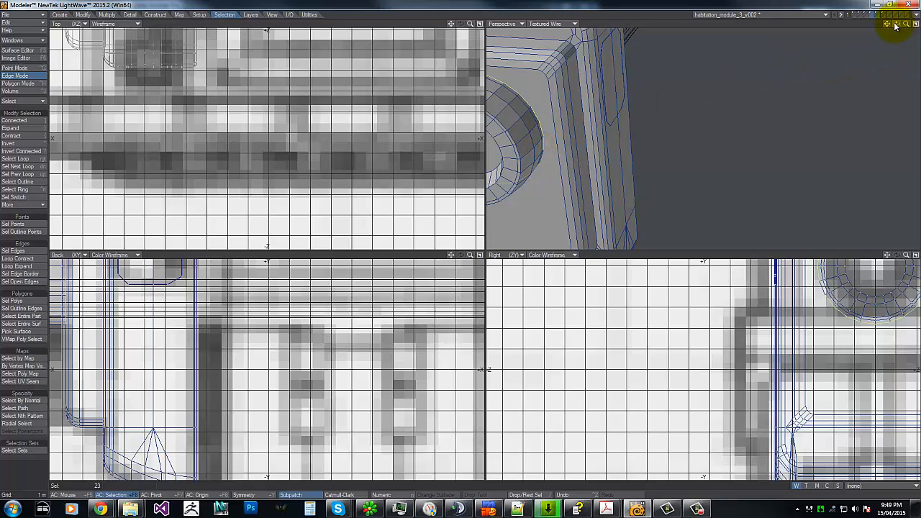
pyautogui.moveTo(895, 26); pyautogui.dragTo(506, 68)
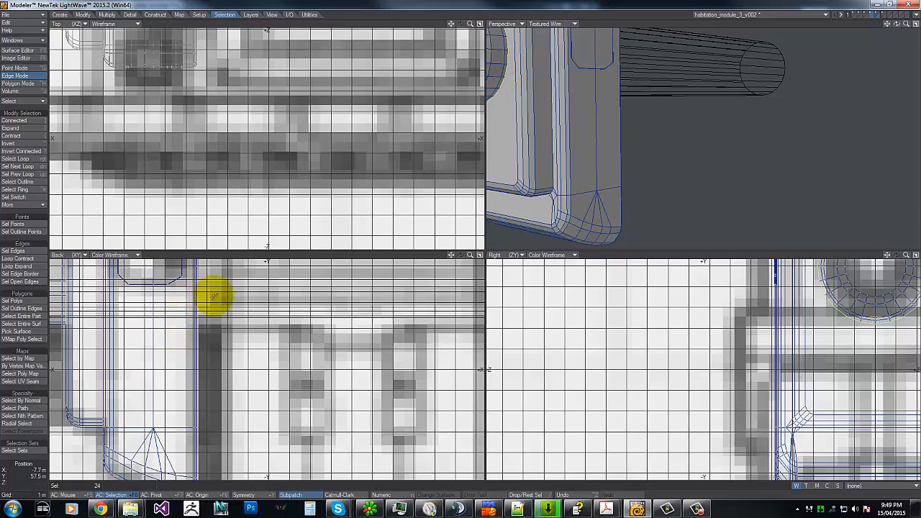
# - Scale the boss's base edge loop to about 103% around the boss's center in the right view and deselect it
pyautogui.press('g')
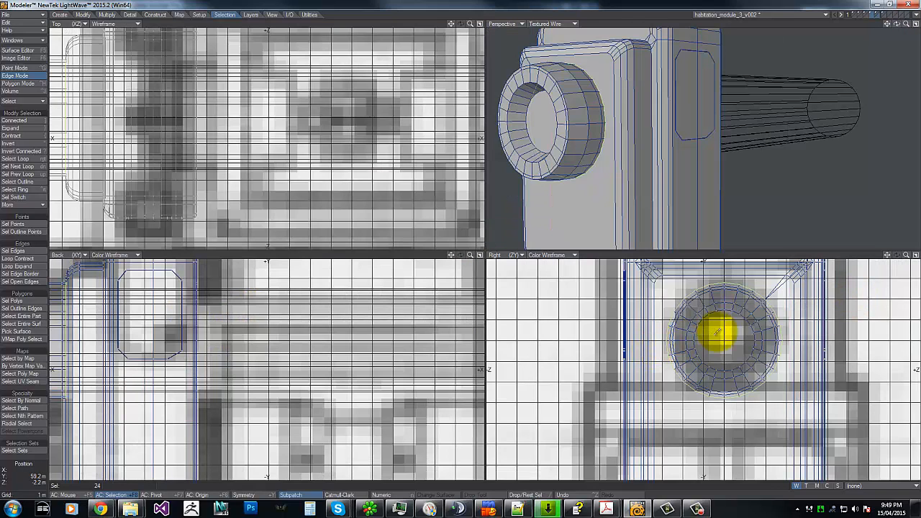
pyautogui.hotkey('shift', 'h')
pyautogui.moveTo(725, 338); pyautogui.dragTo(731, 337)
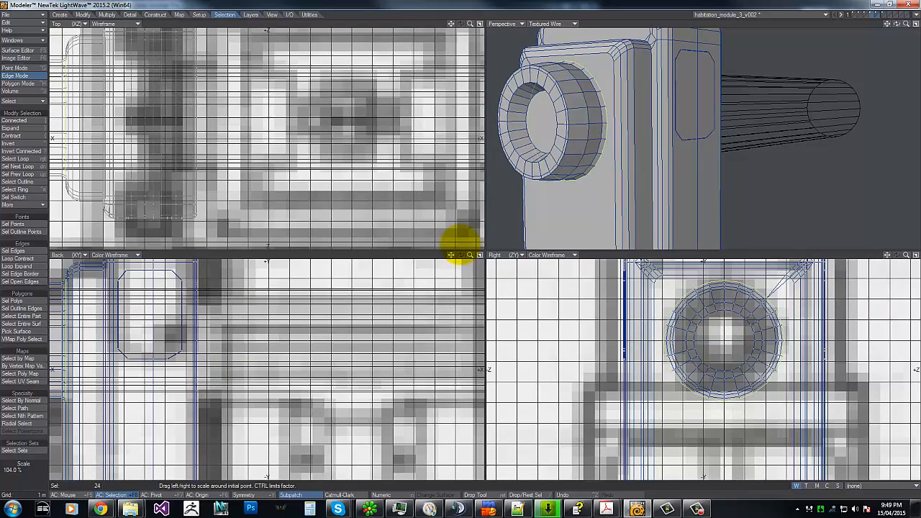
pyautogui.moveTo(461, 245); pyautogui.dragTo(461, 241)
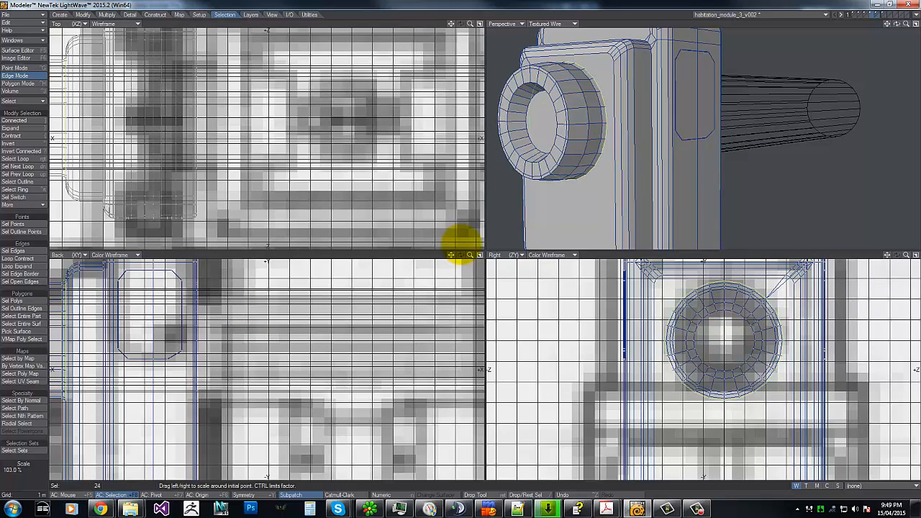
pyautogui.click(649, 301)
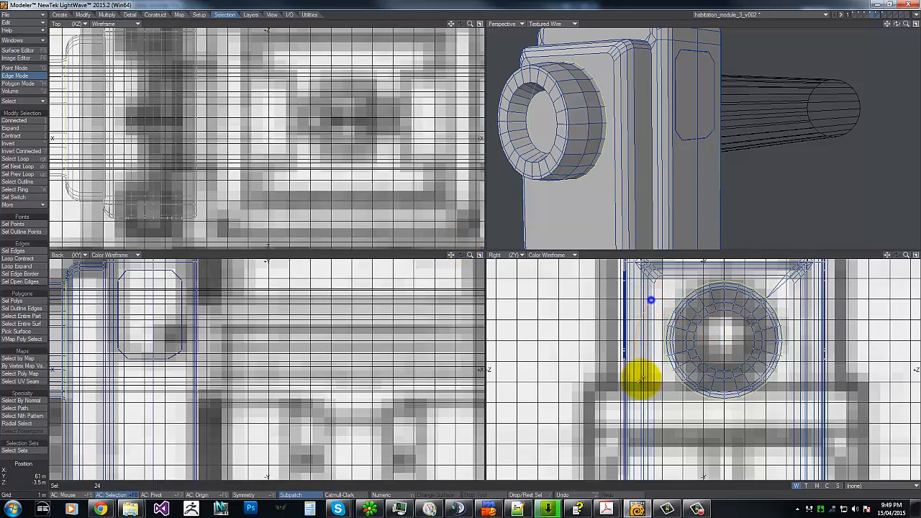
# - Select the boss's outer front rim edge loop, chamfer it slightly, and clear the selection
pyautogui.click(558, 87)
pyautogui.press('Right')
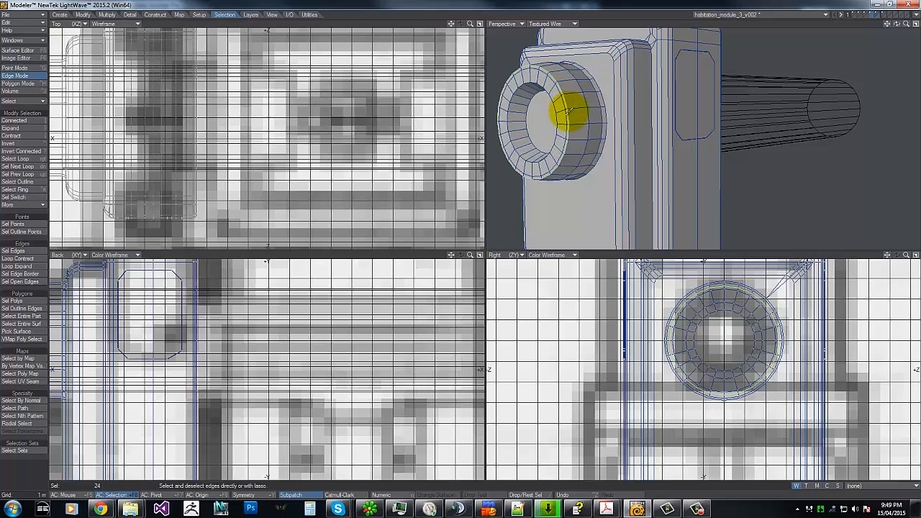
pyautogui.hotkey('ctrl', 'b')
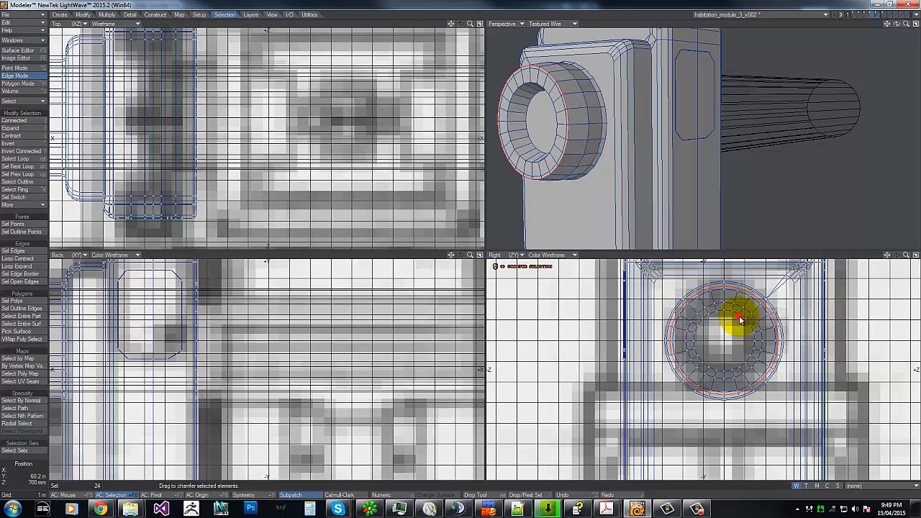
pyautogui.moveTo(740, 318); pyautogui.dragTo(741, 321)
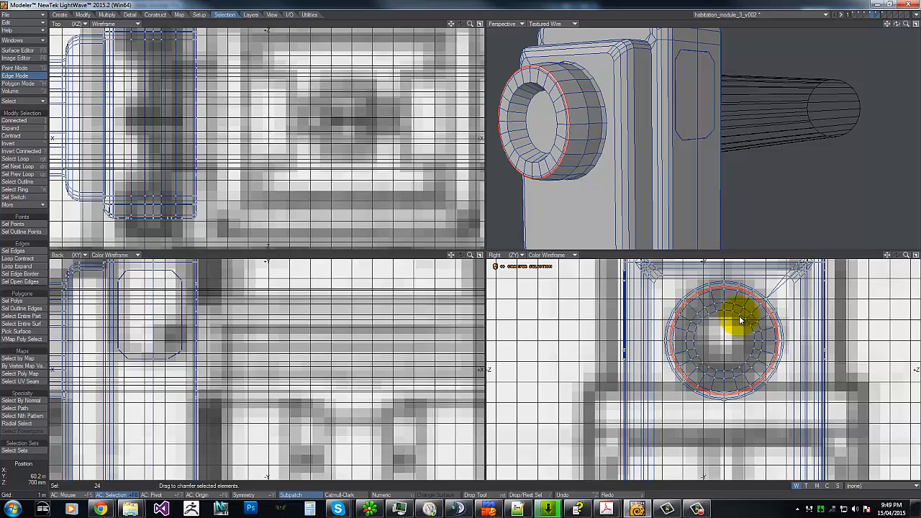
pyautogui.press('space')
pyautogui.moveTo(641, 320)
pyautogui.mouseDown(button='right')
pyautogui.moveTo(877, 409)
pyautogui.moveTo(548, 153)
pyautogui.mouseUp(button='right')
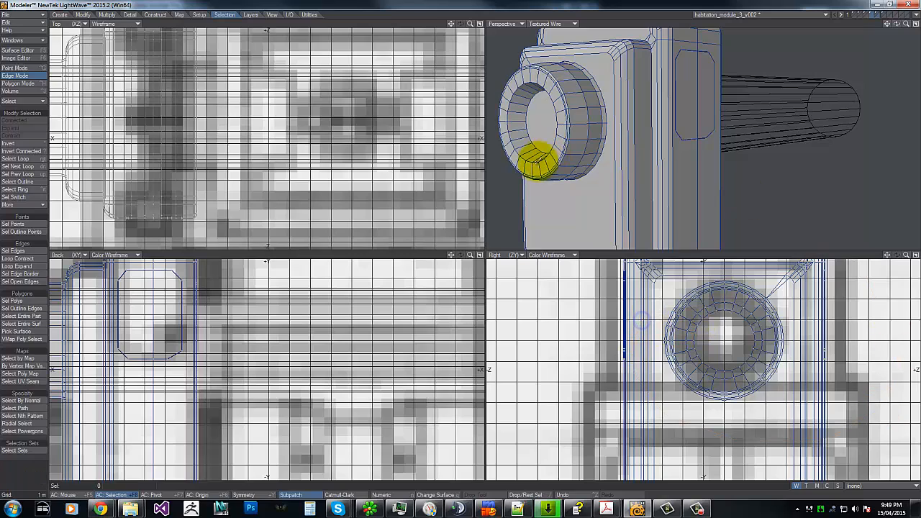
# - Select the edge loop at the inner lip of the boss, chamfer it twice to round it, and clear the selection
pyautogui.click(528, 161)
pyautogui.press('l')
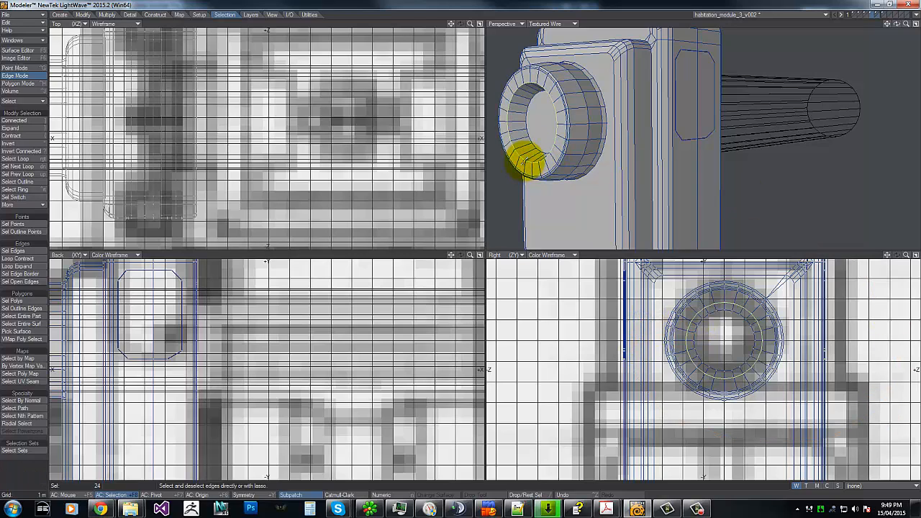
pyautogui.press('b')
pyautogui.moveTo(528, 163); pyautogui.dragTo(518, 163)
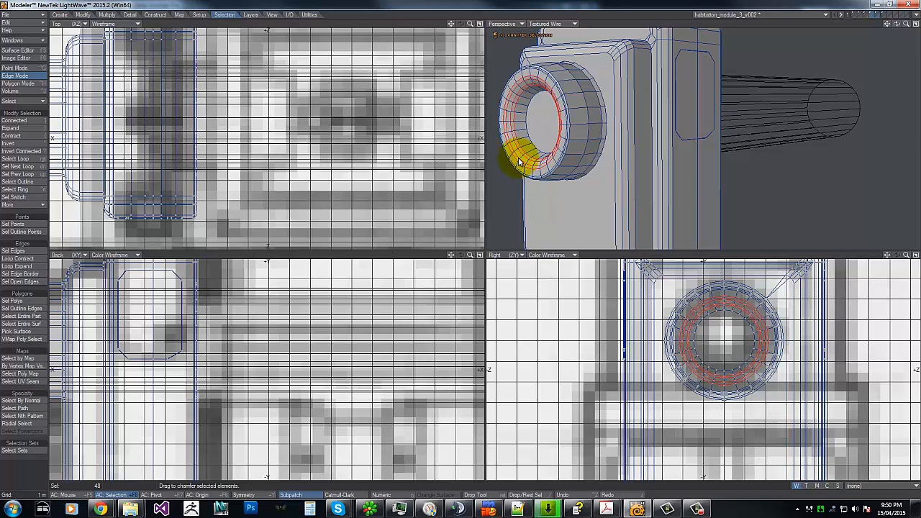
pyautogui.press('Return')
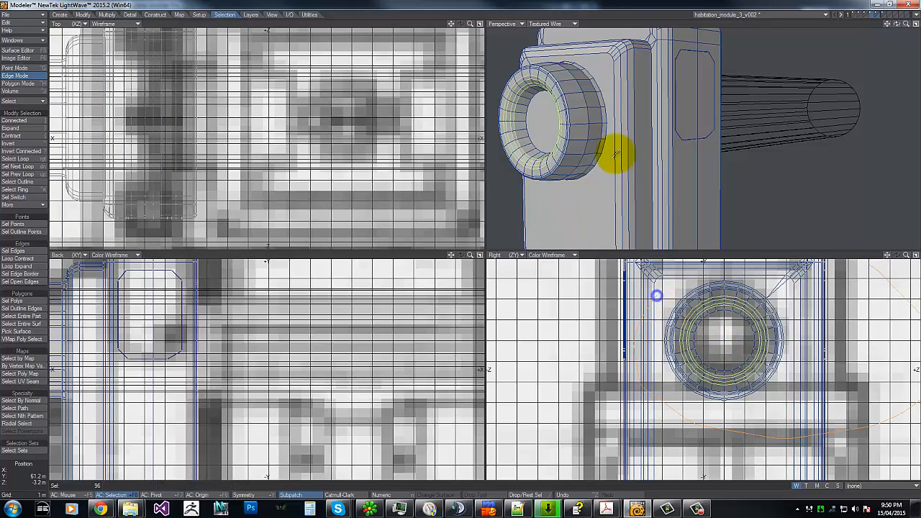
pyautogui.press('/')
# - Select the round floor polygon of the boss's recess and inset it with Smooth Shift, scaling the new disc to 69%
pyautogui.click(526, 127)
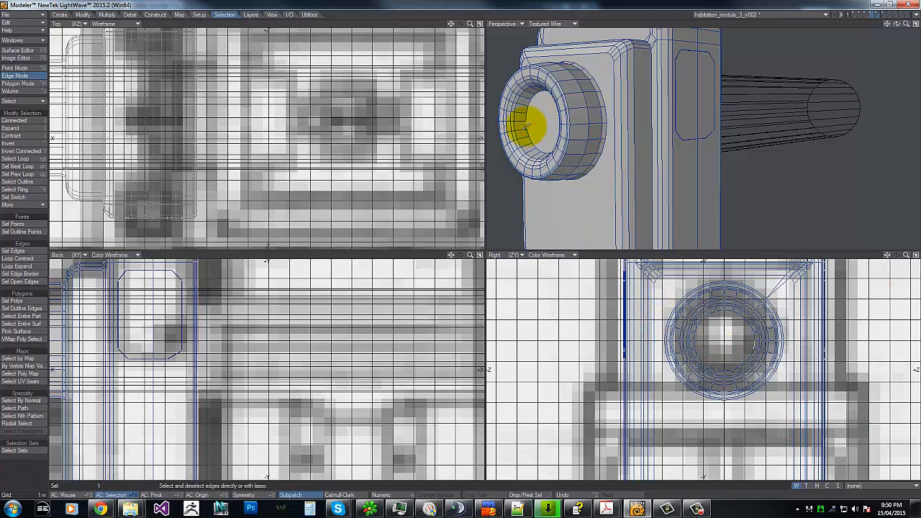
pyautogui.moveTo(528, 134); pyautogui.dragTo(536, 146)
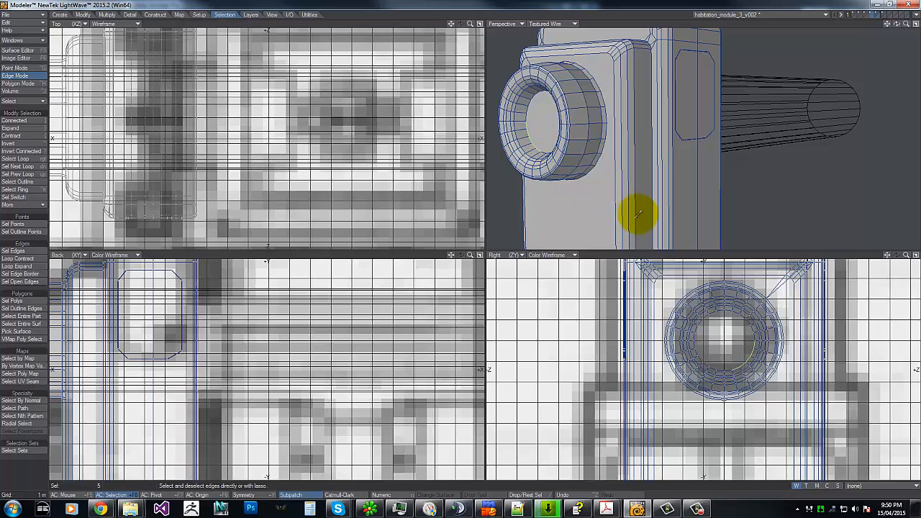
pyautogui.press('space')
pyautogui.click(548, 122)
pyautogui.press('f')
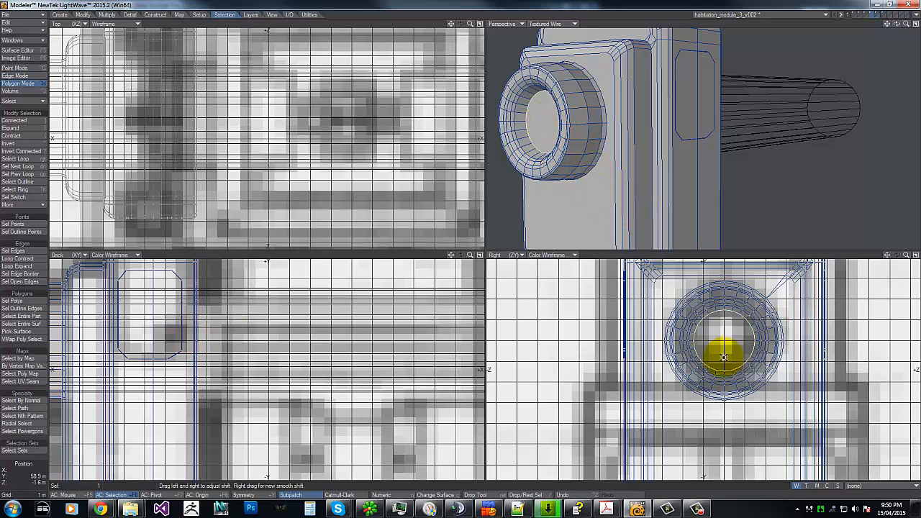
pyautogui.press('h')
pyautogui.moveTo(721, 354); pyautogui.dragTo(459, 245)
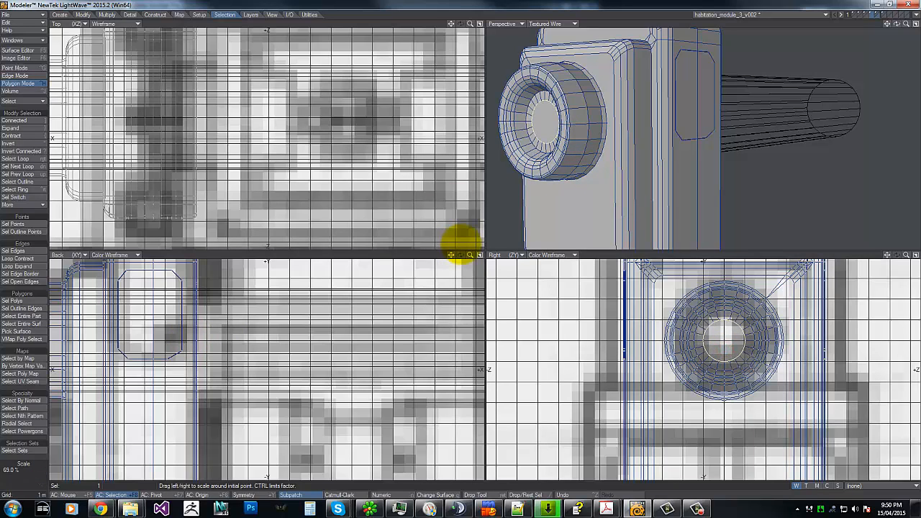
pyautogui.press('space')
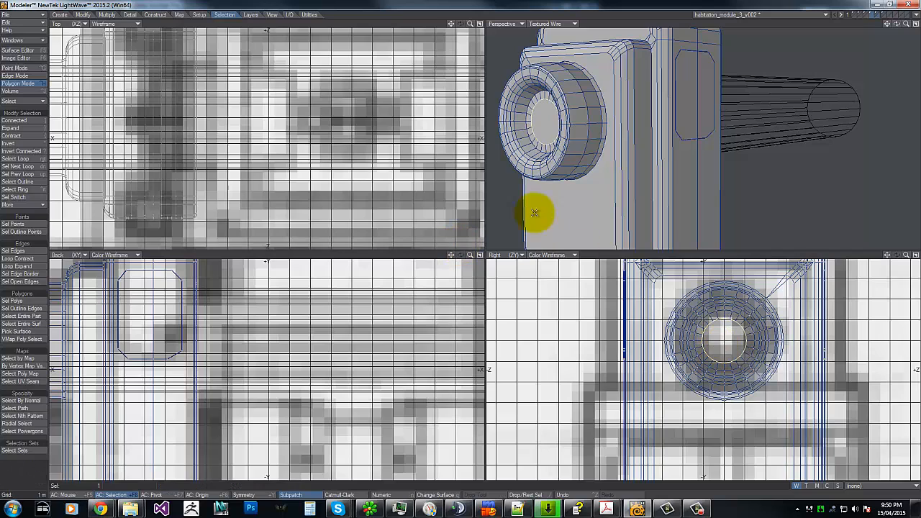
# - Deselect the disc, chamfer the edge loop where the recess wall meets its floor, and clear the selection
pyautogui.click(541, 115)
pyautogui.press('space')
pyautogui.press('space')
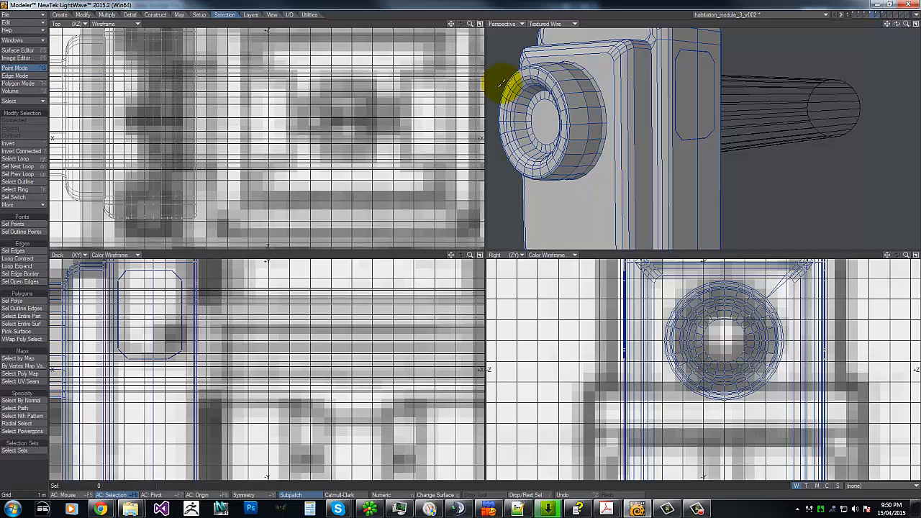
pyautogui.moveTo(536, 109); pyautogui.dragTo(528, 117)
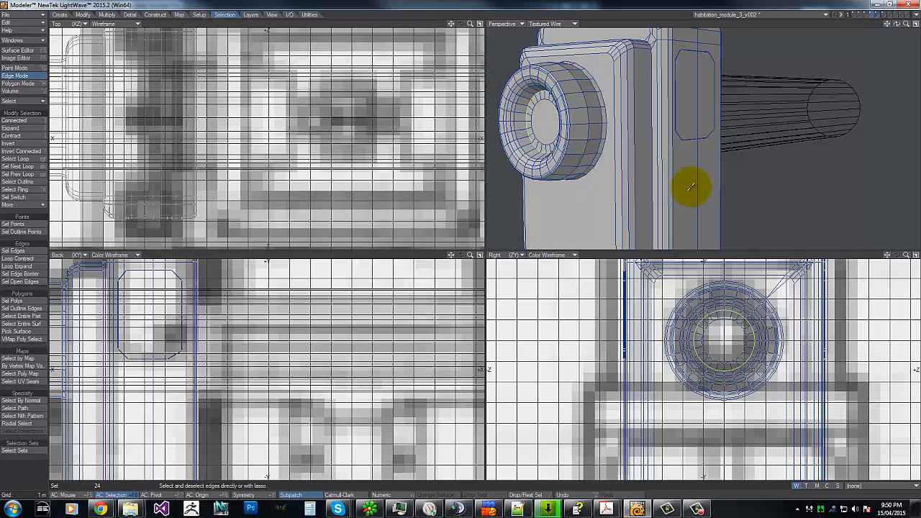
pyautogui.hotkey('ctrl', 'b')
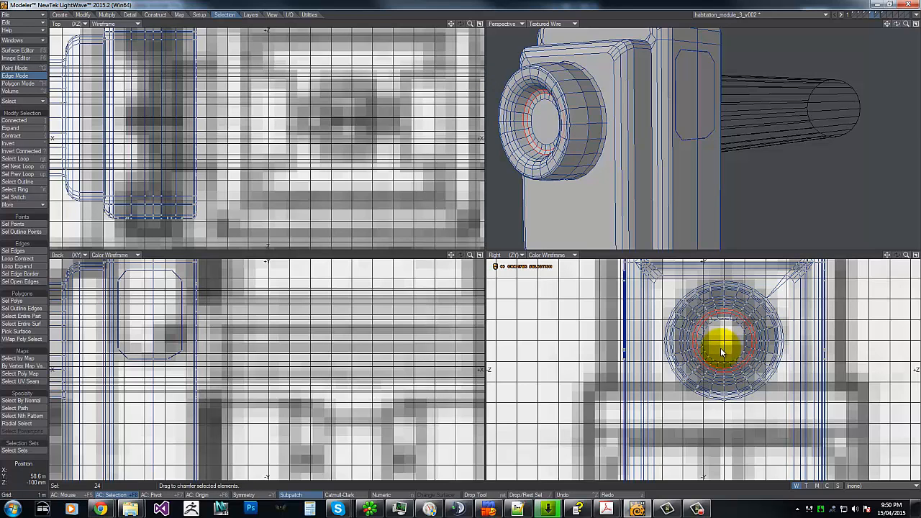
pyautogui.moveTo(724, 339); pyautogui.dragTo(676, 300)
pyautogui.moveTo(840, 307); pyautogui.dragTo(626, 178, button='right')
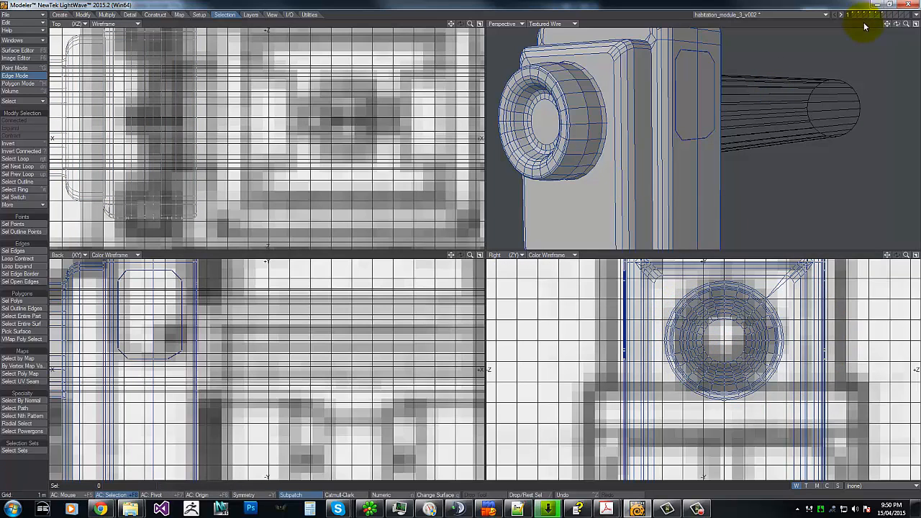
# - Select the disc at the center of the recess floor, Smooth Shift it, and raise it slightly outward in the back view
pyautogui.moveTo(896, 24); pyautogui.dragTo(460, 242)
pyautogui.hotkey('ctrl', 'h')
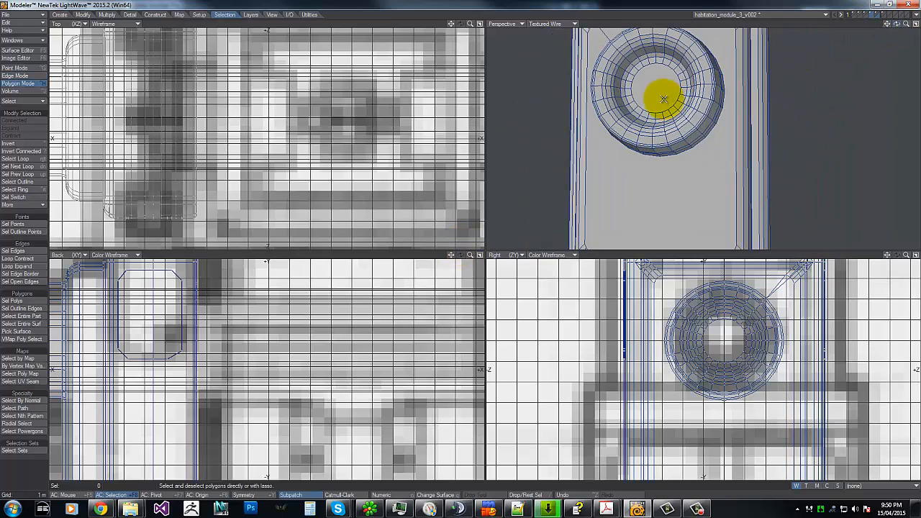
pyautogui.click(664, 100)
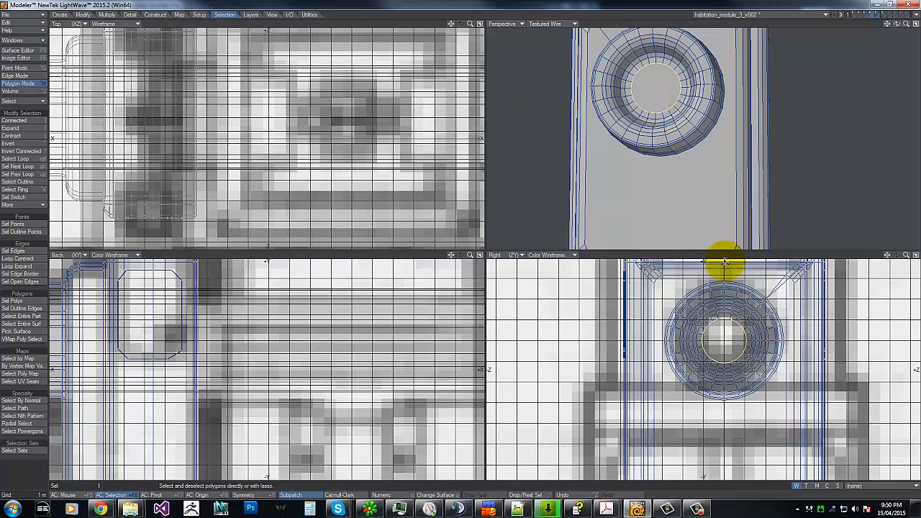
pyautogui.hotkey('shift', 'f')
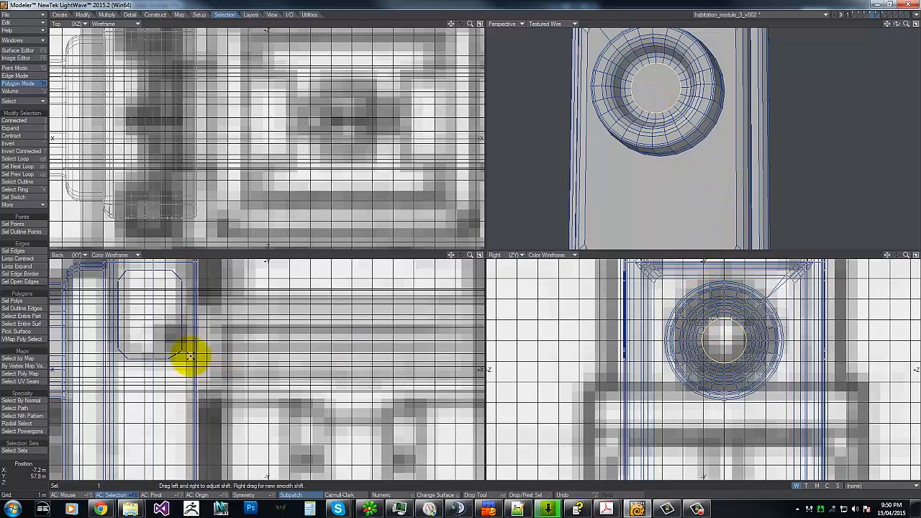
pyautogui.press('t')
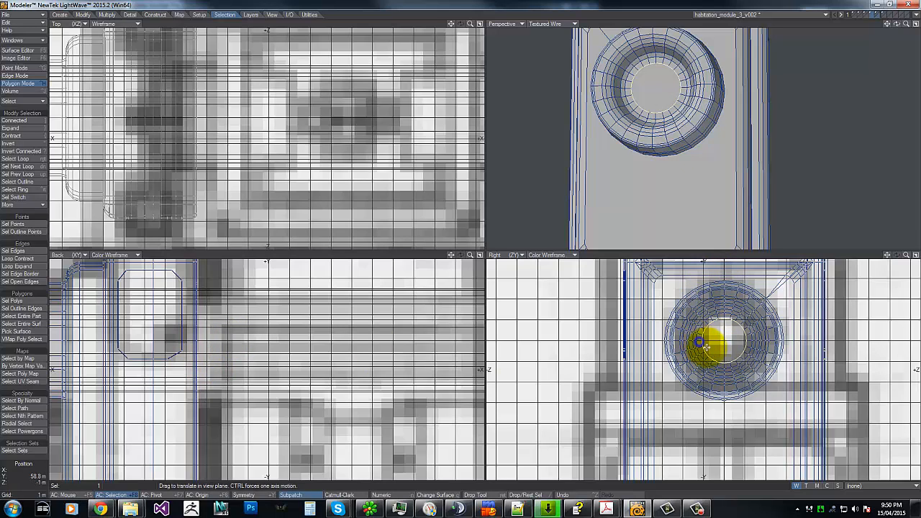
pyautogui.moveTo(231, 356); pyautogui.dragTo(228, 357)
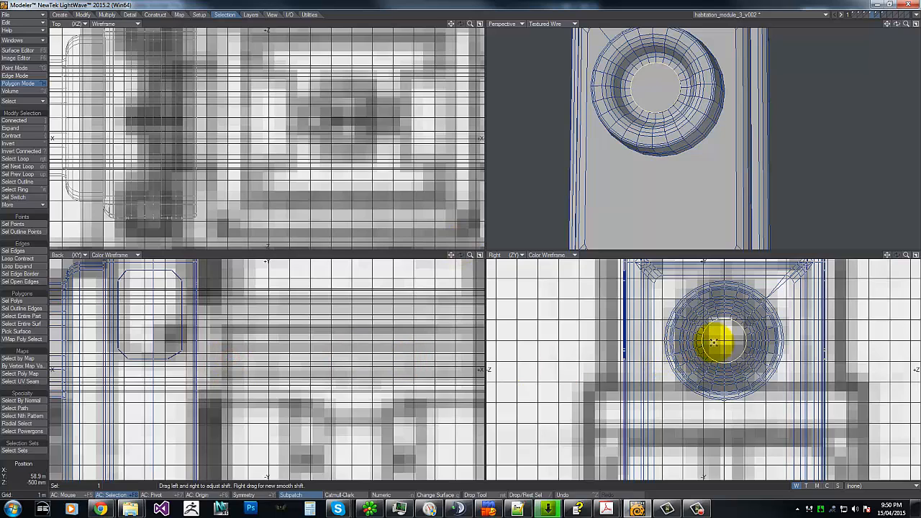
# - Inset the raised center disc by scaling it slightly smaller, and Smooth Shift it again to push it deeper into the boss
pyautogui.hotkey('shift', 'h')
pyautogui.moveTo(720, 337); pyautogui.dragTo(728, 338)
pyautogui.hotkey('shift', 'f')
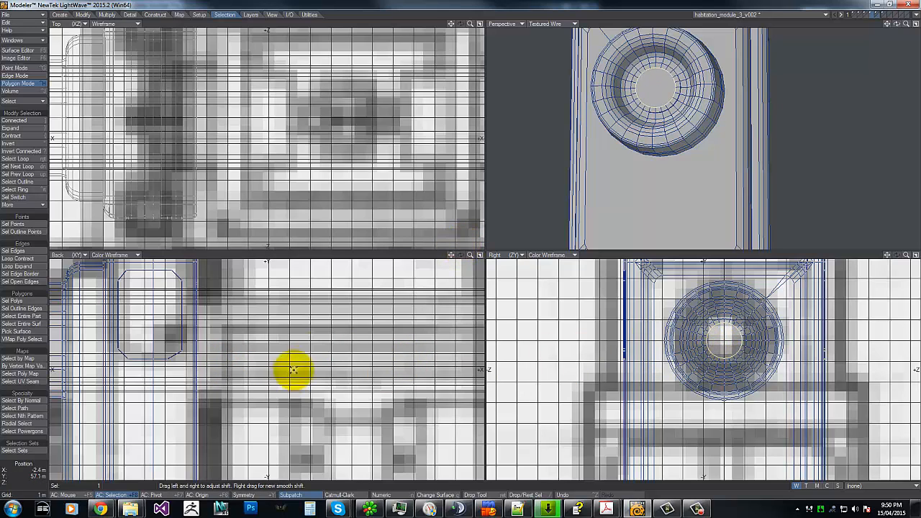
pyautogui.click(162, 343)
pyautogui.press('t')
pyautogui.moveTo(167, 346); pyautogui.dragTo(177, 345)
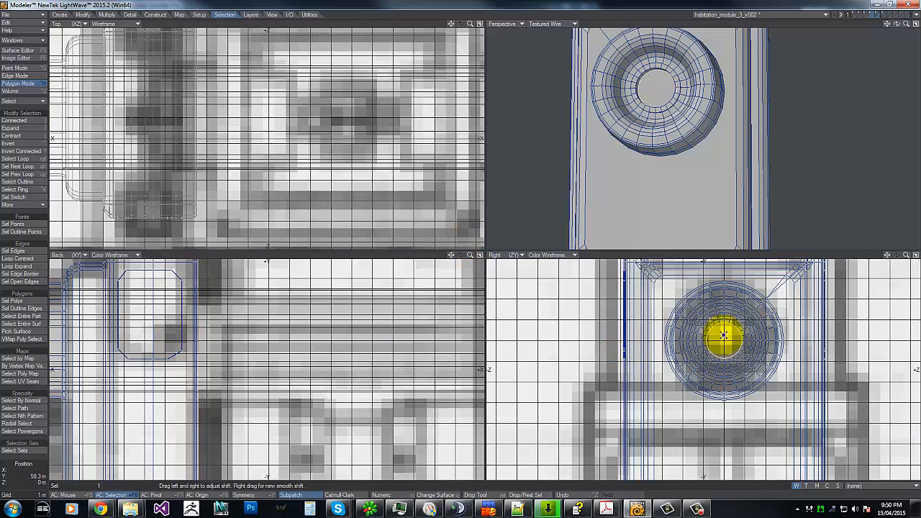
# - Scale the newly shifted center disc to 0% at the boss's center and merge the collapsed points
pyautogui.press('h')
pyautogui.moveTo(723, 343); pyautogui.dragTo(461, 241)
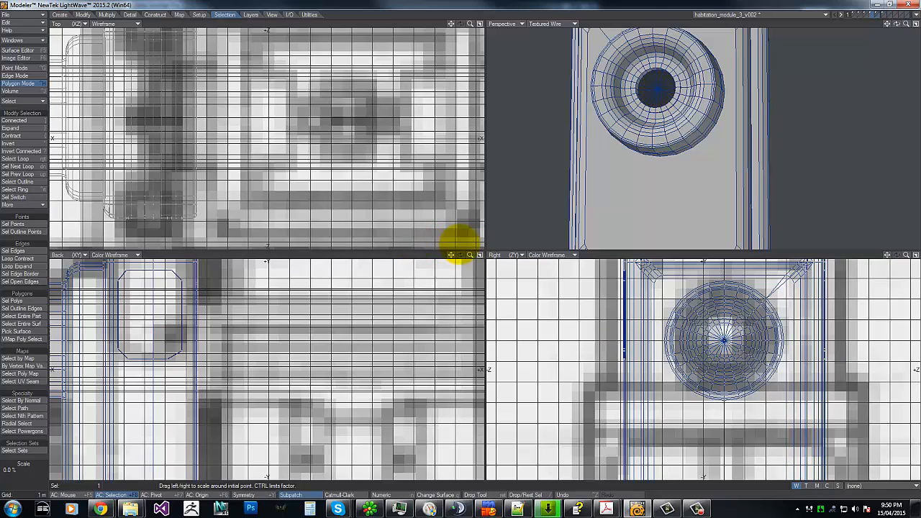
pyautogui.press('m')
pyautogui.press('Return')
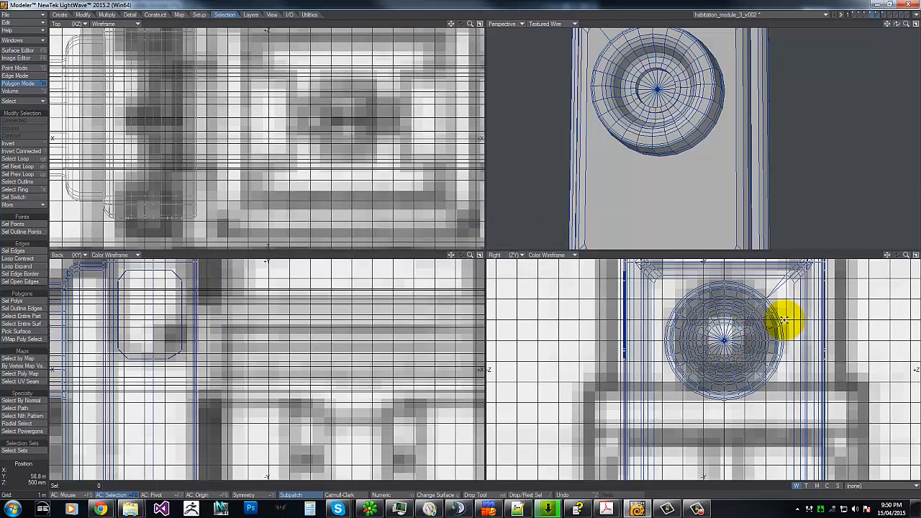
# - Select the full loop of polygons around the boss's outer wall and split it into narrower bands
pyautogui.moveTo(896, 24); pyautogui.dragTo(462, 239)
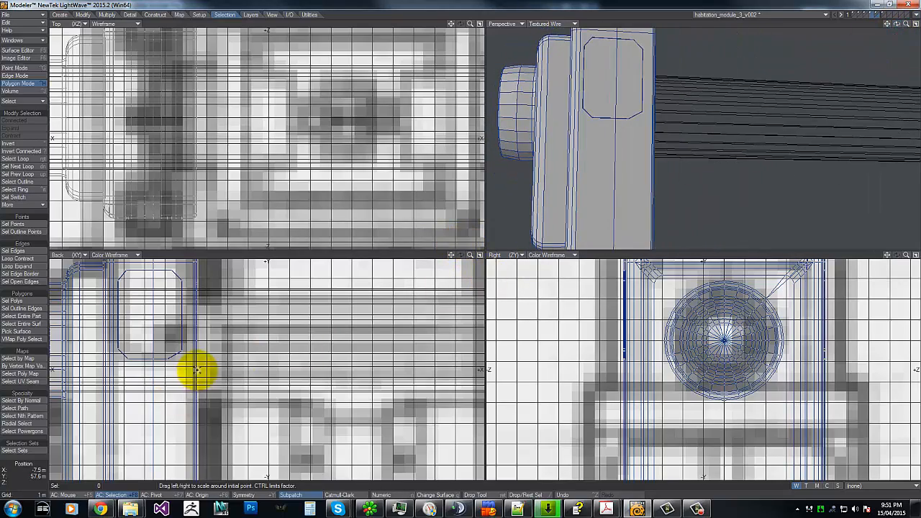
pyautogui.press('g')
pyautogui.press('g')
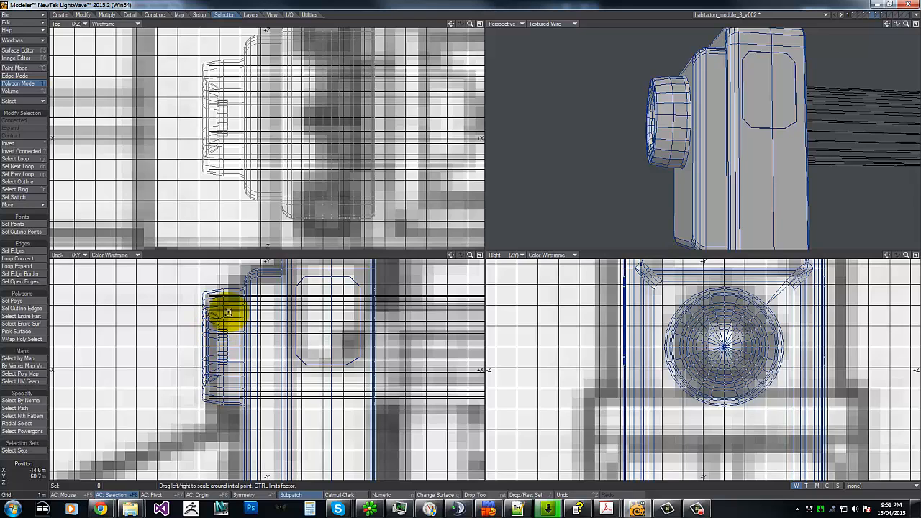
pyautogui.moveTo(228, 285); pyautogui.dragTo(233, 303)
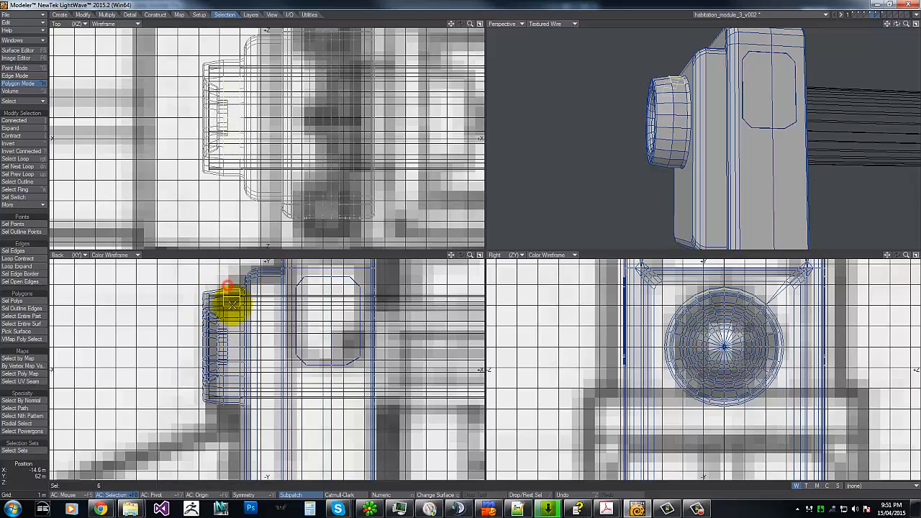
pyautogui.press('Right')
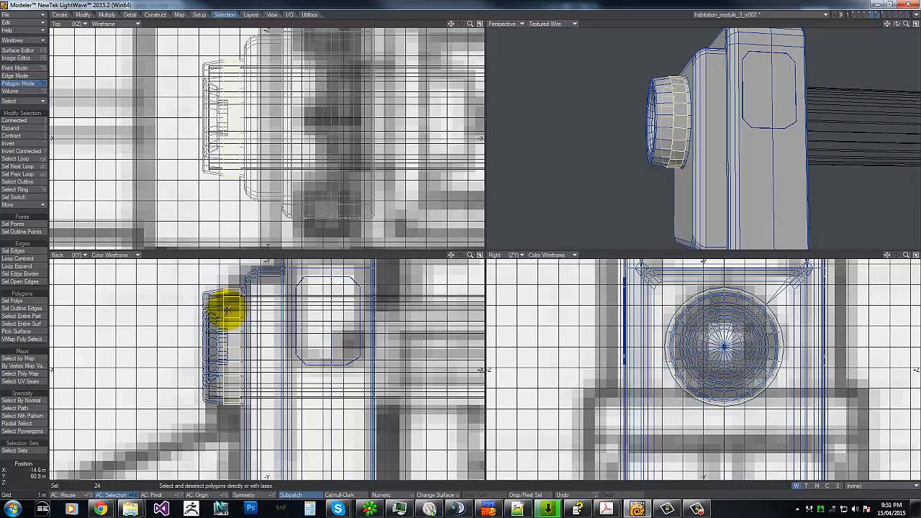
pyautogui.hotkey('shift', 'k')
# - Select only the narrow ring of polygons around the boss's outer wall and Smooth Shift it
pyautogui.moveTo(227, 277)
pyautogui.mouseDown()
pyautogui.moveTo(240, 380)
pyautogui.moveTo(236, 445)
pyautogui.moveTo(230, 376)
pyautogui.moveTo(237, 288)
pyautogui.moveTo(240, 406)
pyautogui.moveTo(240, 283)
pyautogui.mouseUp()
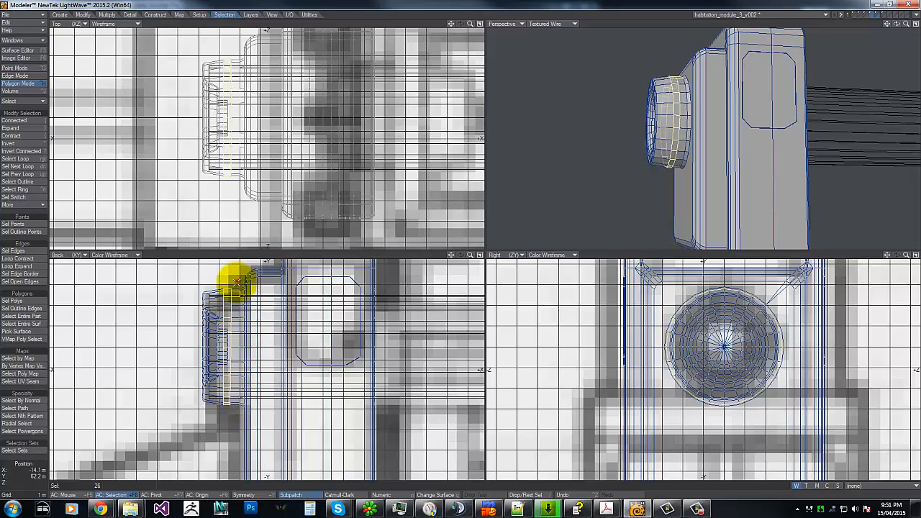
pyautogui.hotkey('ctrl', 'z')
pyautogui.hotkey('shift', 'f')
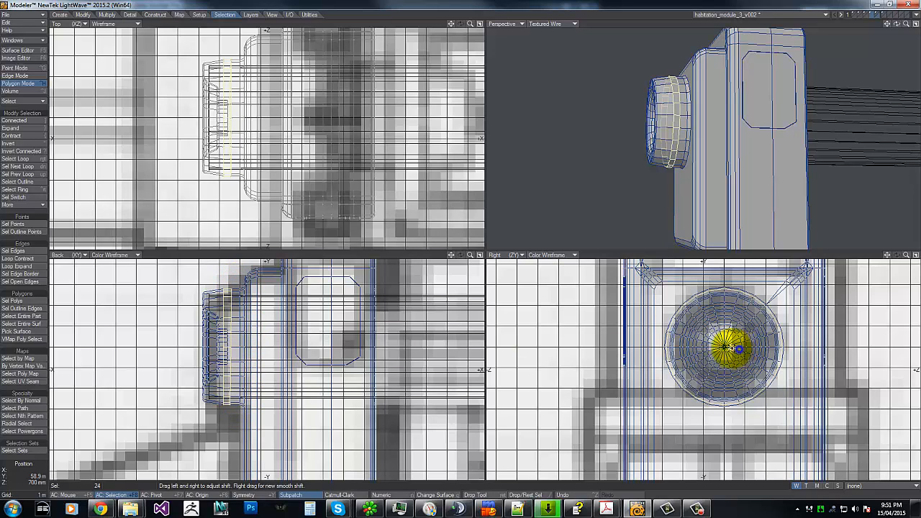
pyautogui.hotkey('shift', 'h')
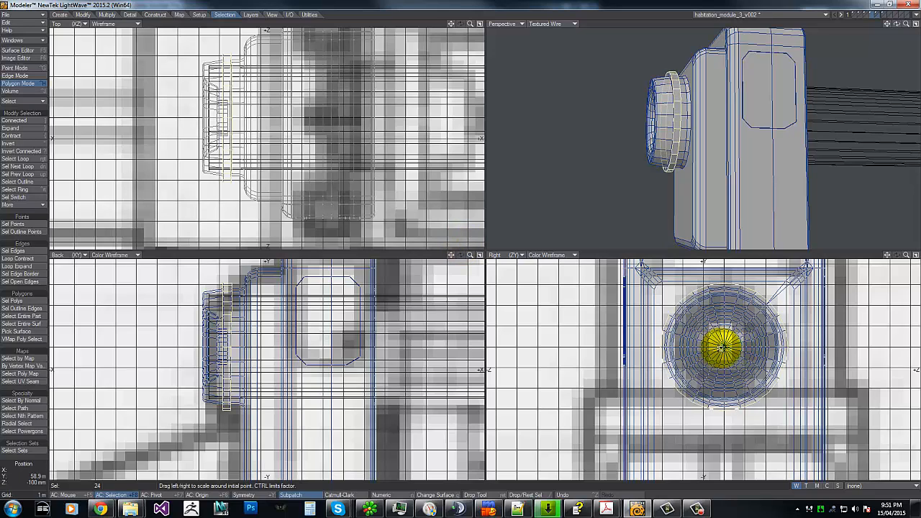
pyautogui.moveTo(722, 347); pyautogui.dragTo(731, 349)
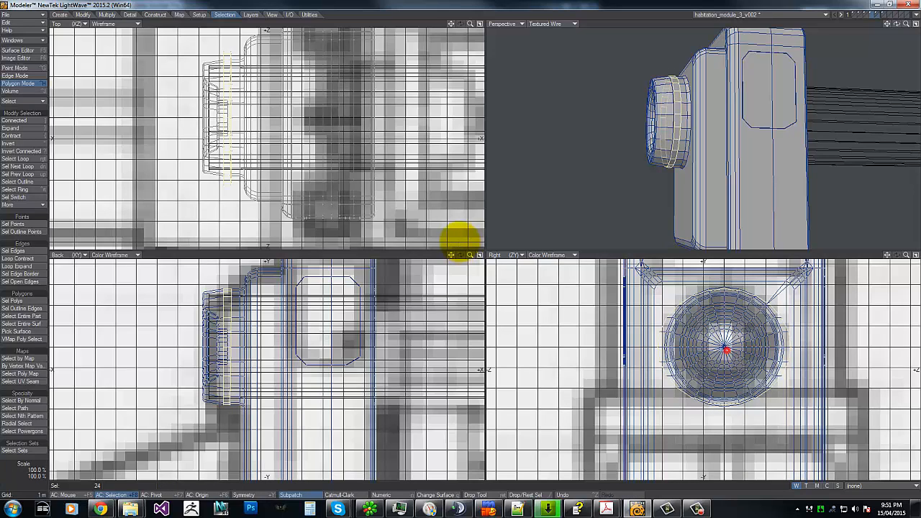
pyautogui.moveTo(459, 236); pyautogui.dragTo(460, 239)
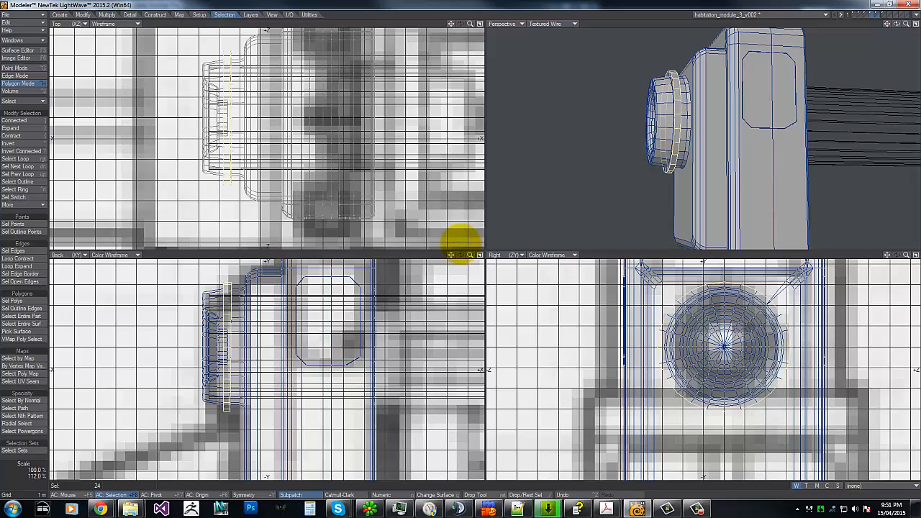
pyautogui.hotkey('ctrl', 'z')
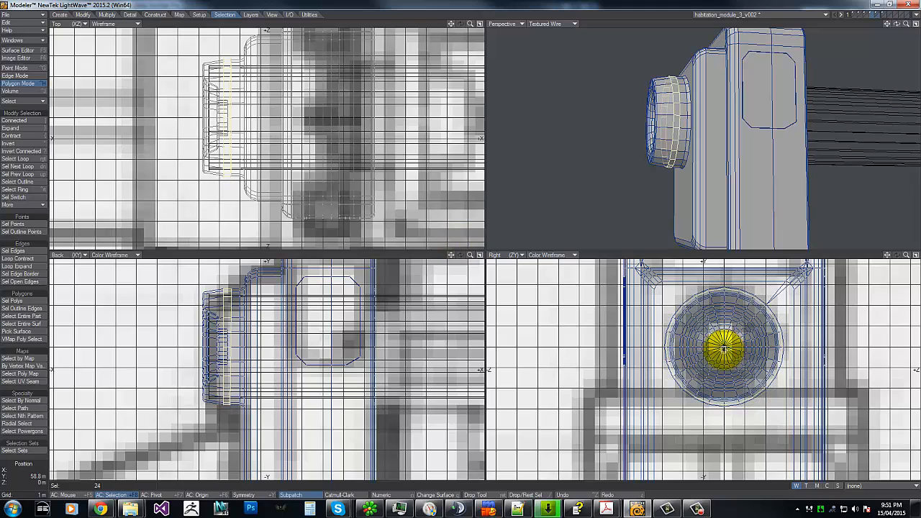
pyautogui.moveTo(459, 236); pyautogui.dragTo(460, 236)
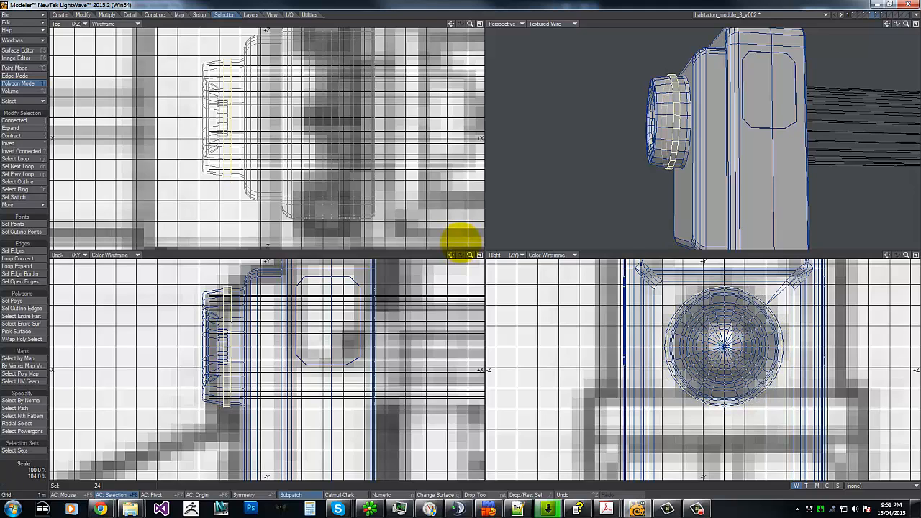
pyautogui.hotkey('ctrl', 'z')
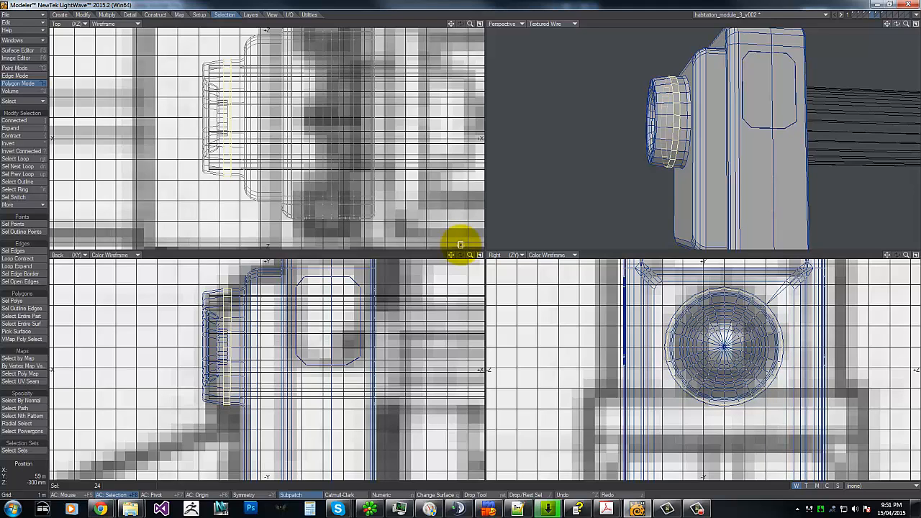
# - Stretch the shifted ring slightly larger, to about 104%, around the boss's center so it forms a raised rim
pyautogui.moveTo(459, 237); pyautogui.dragTo(460, 238)
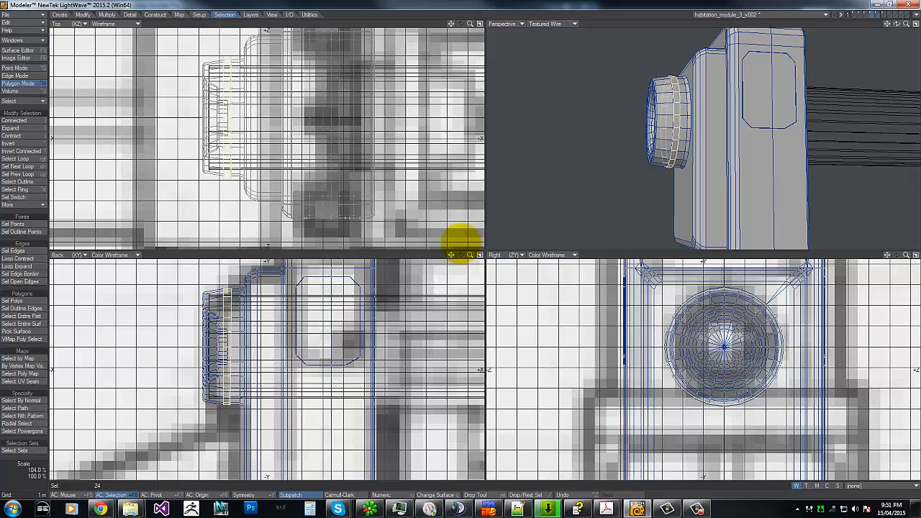
pyautogui.click(720, 348)
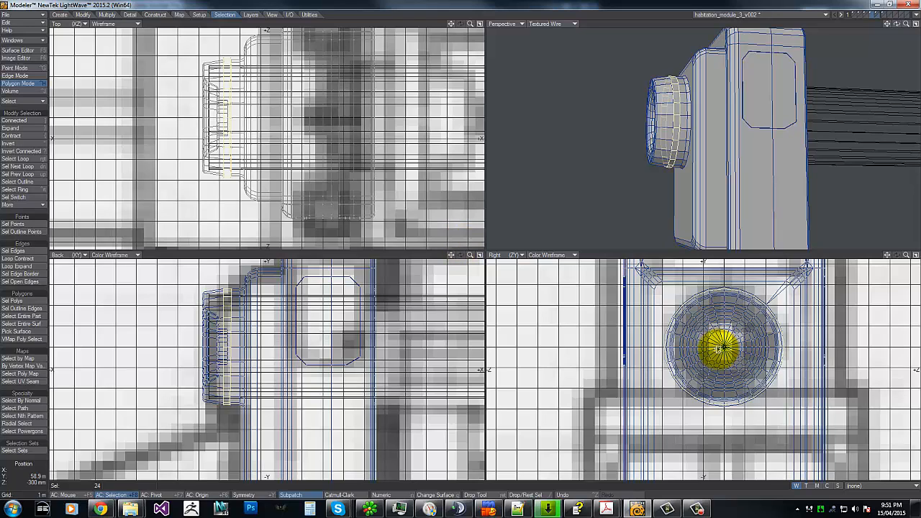
pyautogui.moveTo(459, 237); pyautogui.dragTo(460, 238)
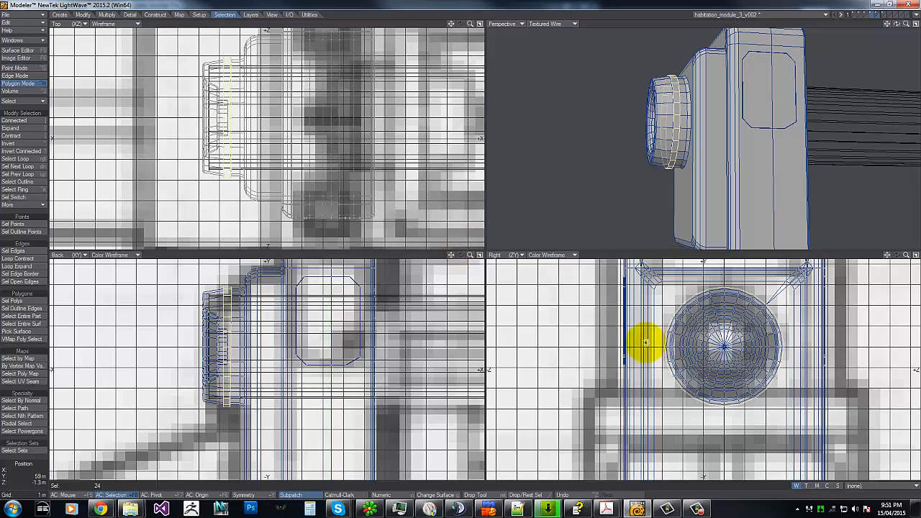
pyautogui.press('space')
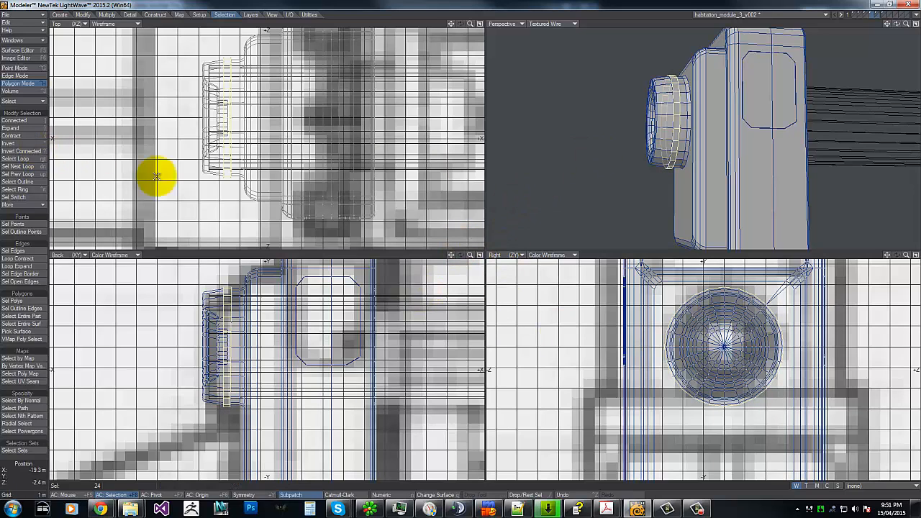
# - Chamfer the raised ring around the boss very slightly, close the tool, and clear the selection
pyautogui.press('b')
pyautogui.moveTo(233, 342); pyautogui.dragTo(232, 344)
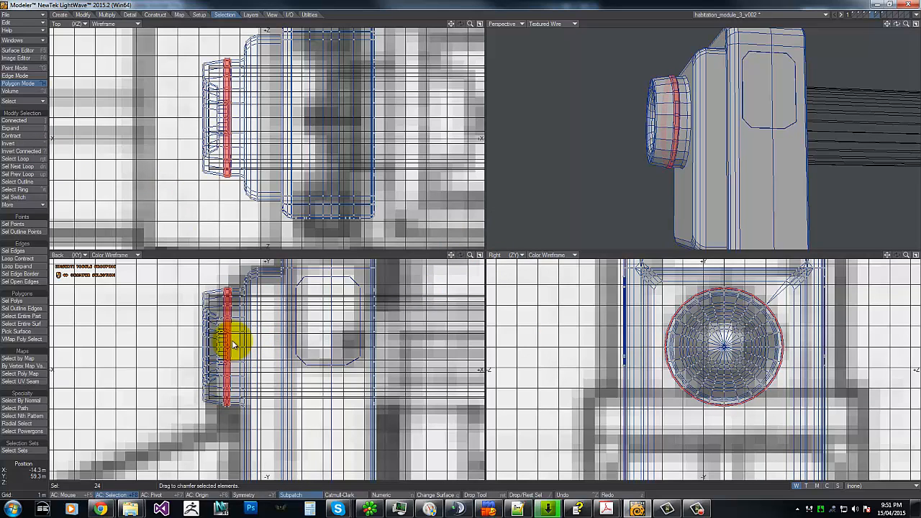
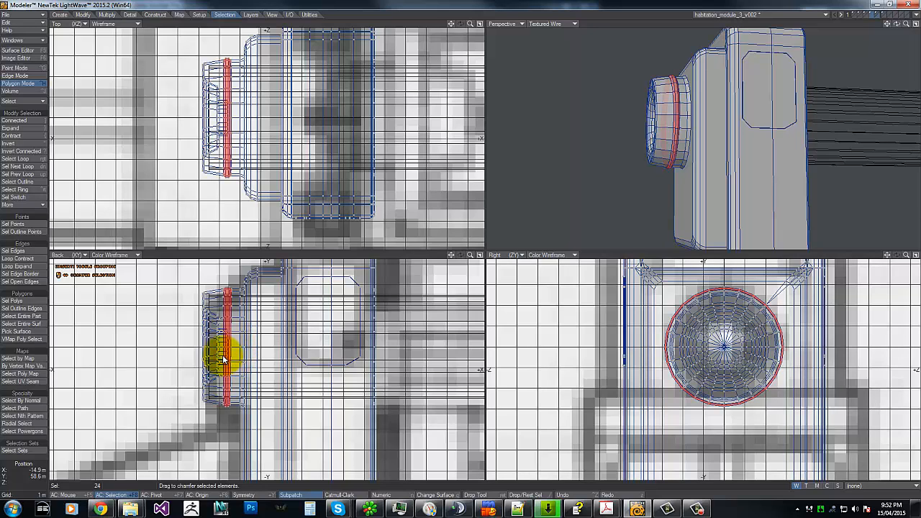
pyautogui.moveTo(223, 359); pyautogui.dragTo(223, 358)
pyautogui.click(607, 110)
pyautogui.moveTo(897, 24); pyautogui.dragTo(465, 242)
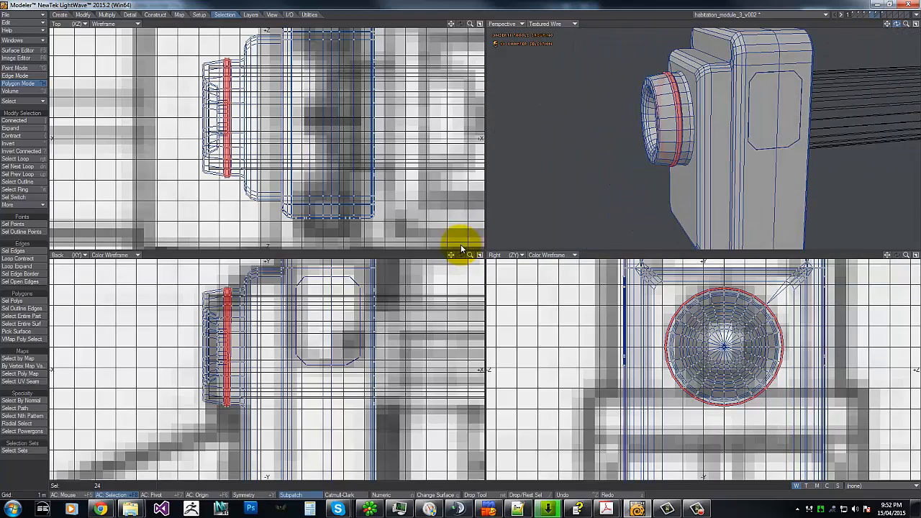
pyautogui.press('t')
pyautogui.press('space')
pyautogui.click(191, 300)
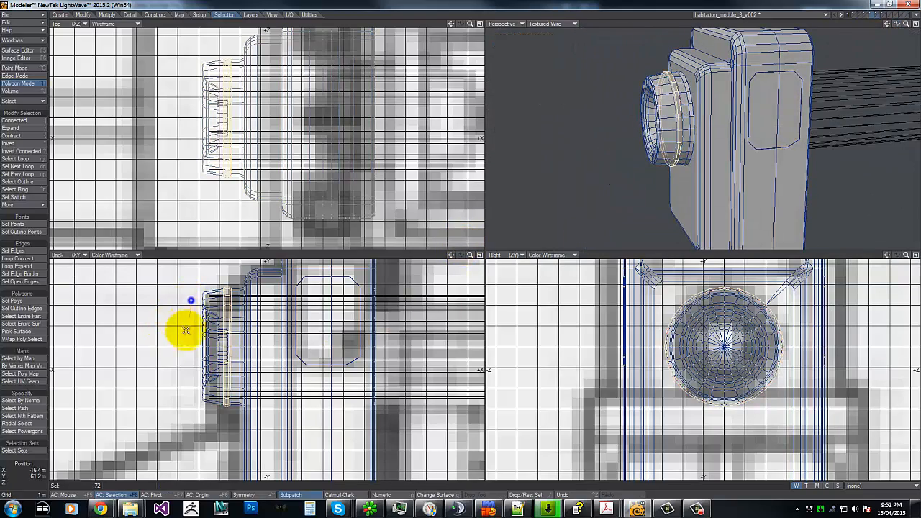
pyautogui.press('/')
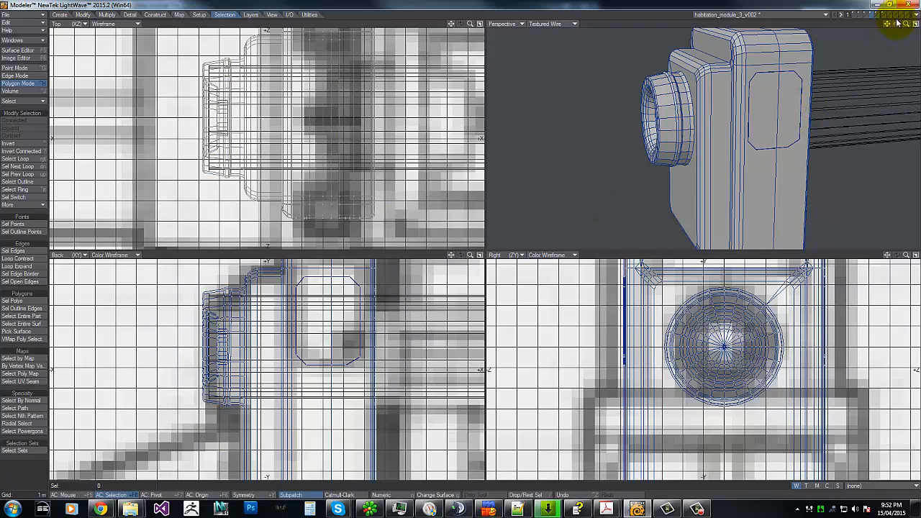
# - Examine the circular face on the back of the housing block and how the block sits against the module's other layers
pyautogui.moveTo(897, 24); pyautogui.dragTo(459, 239)
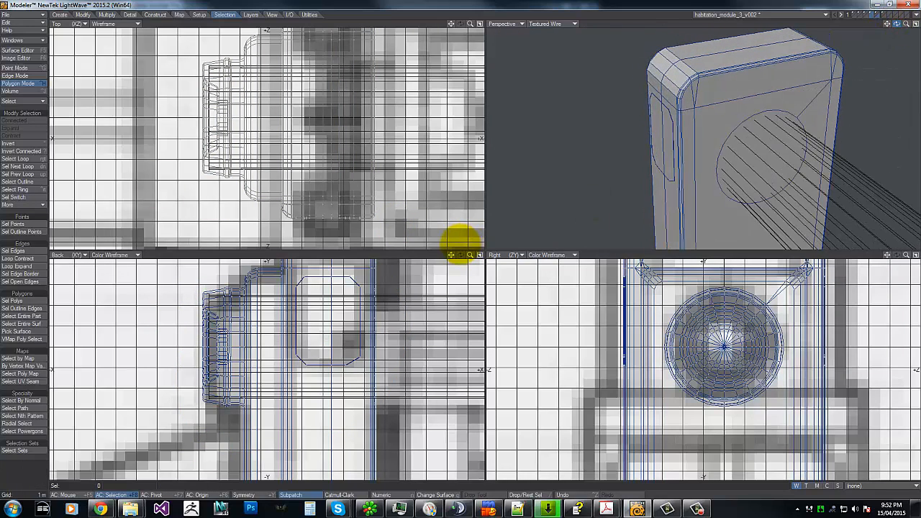
pyautogui.click(749, 149)
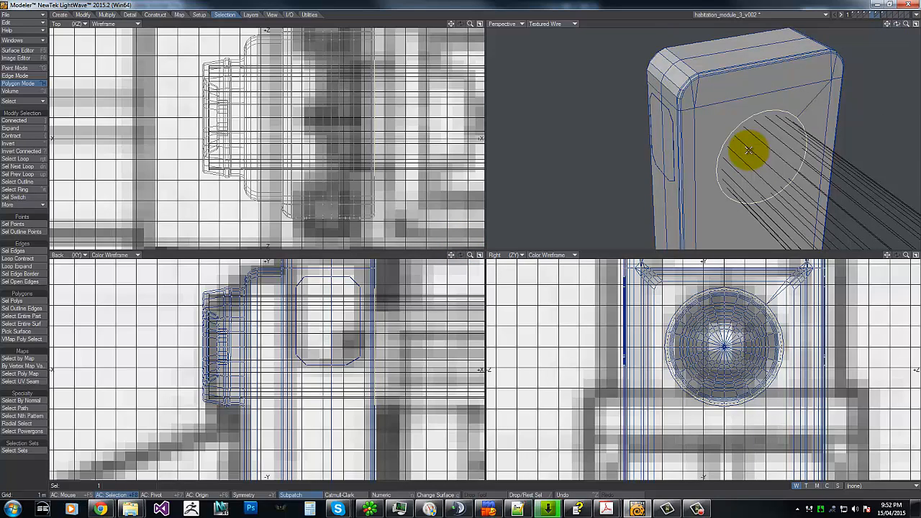
pyautogui.click(884, 18)
pyautogui.moveTo(895, 26)
pyautogui.mouseDown()
pyautogui.moveTo(456, 243)
pyautogui.moveTo(890, 20)
pyautogui.mouseUp()
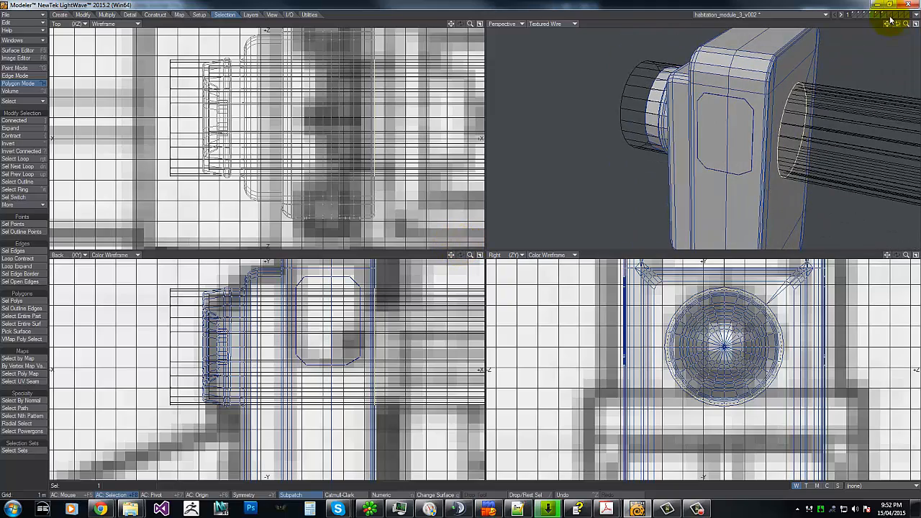
pyautogui.click(873, 15)
pyautogui.click(868, 14)
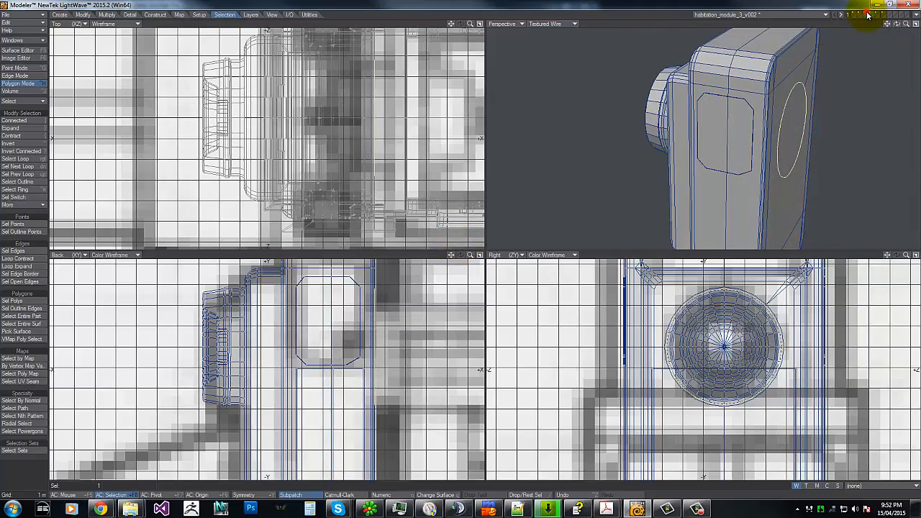
pyautogui.press('a')
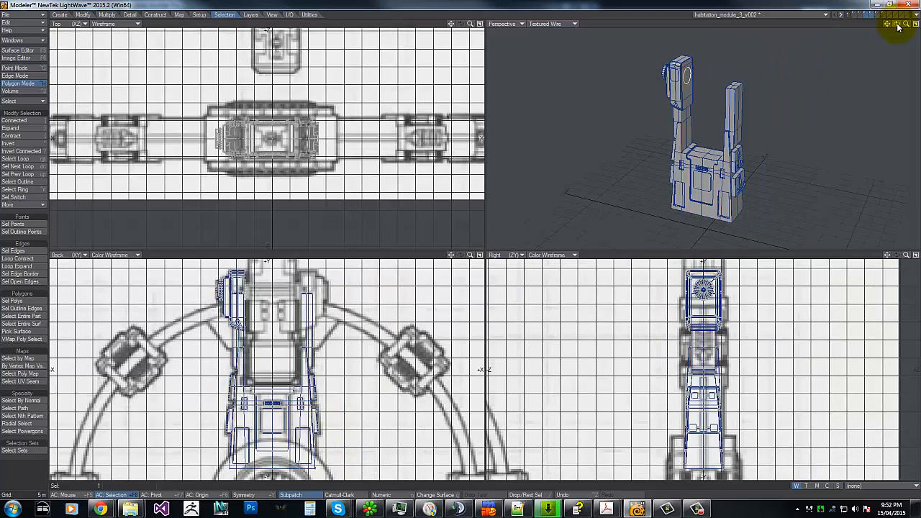
pyautogui.moveTo(898, 27); pyautogui.dragTo(461, 241)
pyautogui.keyDown('shift'); pyautogui.click(860, 15); pyautogui.keyUp('shift')
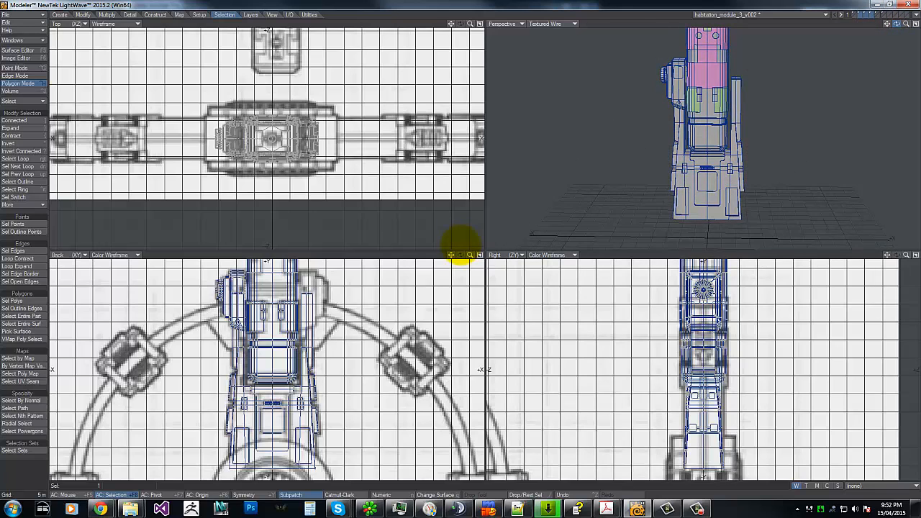
pyautogui.moveTo(460, 243); pyautogui.dragTo(463, 242)
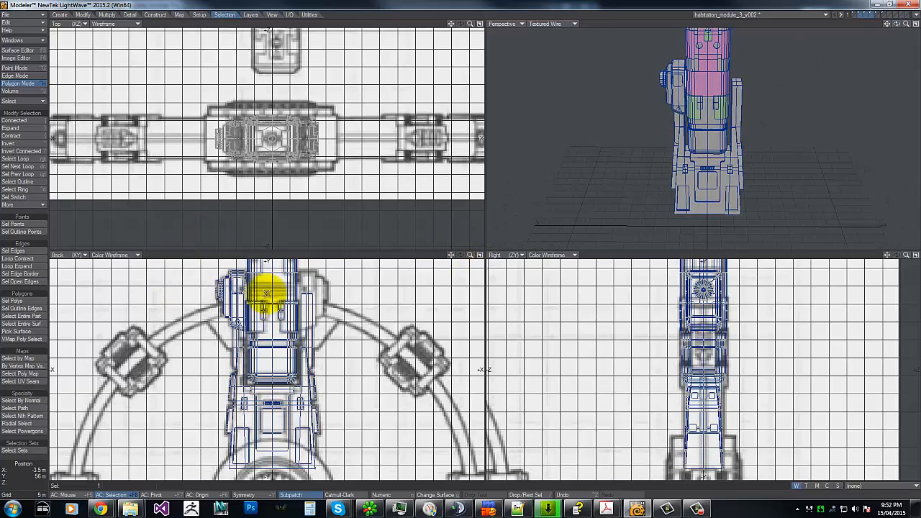
# - Inspect the separate cylinder layers one at a time to compare the horizontal cylinders
pyautogui.click(876, 14)
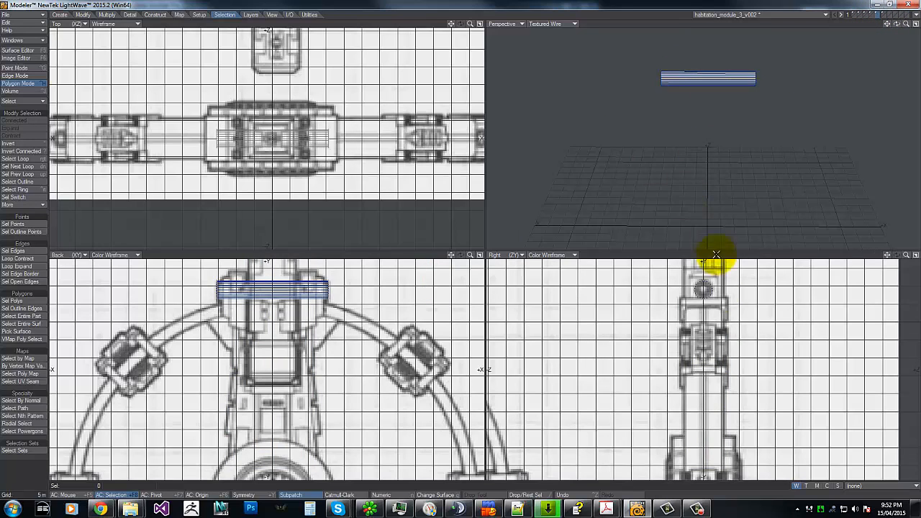
pyautogui.press('g')
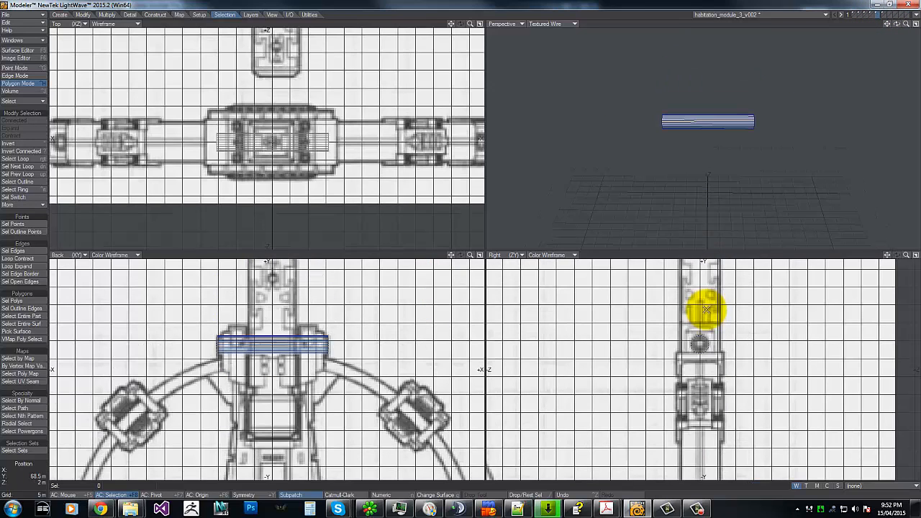
pyautogui.click(887, 14)
pyautogui.click(884, 15)
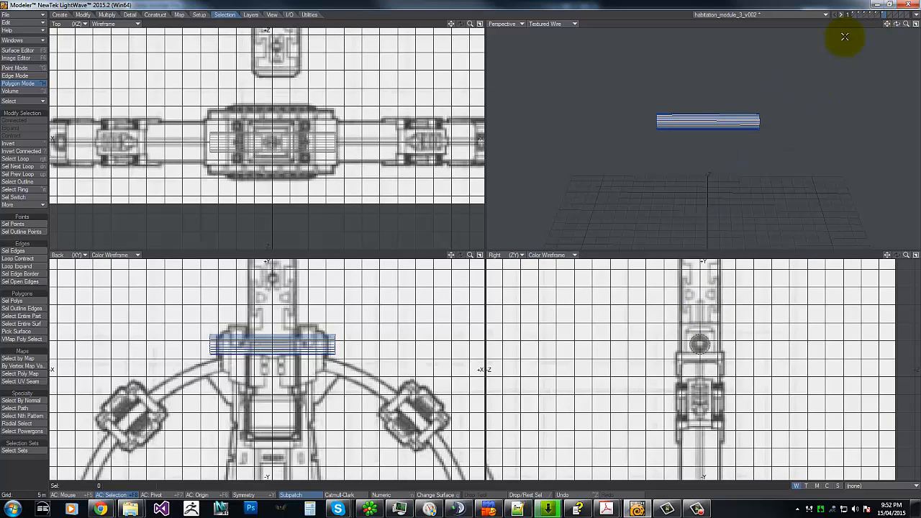
pyautogui.click(876, 15)
pyautogui.click(877, 15)
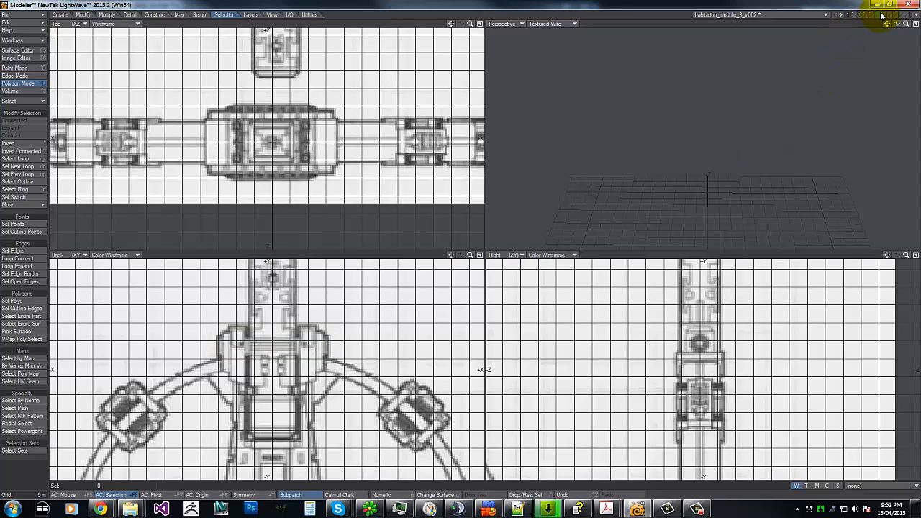
# - Put the longer horizontal cylinder in the foreground layer with the housing block as the background layer
pyautogui.click(875, 16)
pyautogui.moveTo(905, 25); pyautogui.dragTo(460, 241)
pyautogui.click(884, 18)
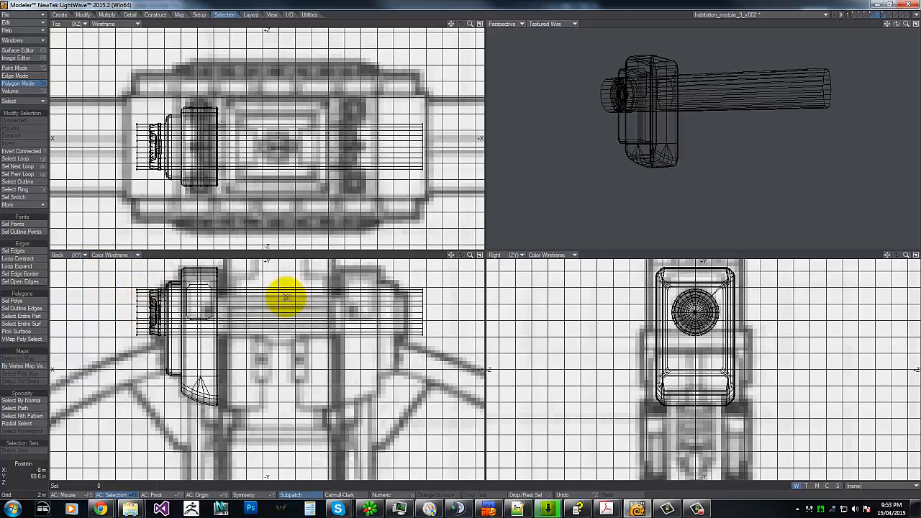
pyautogui.press("'")
pyautogui.press("'")
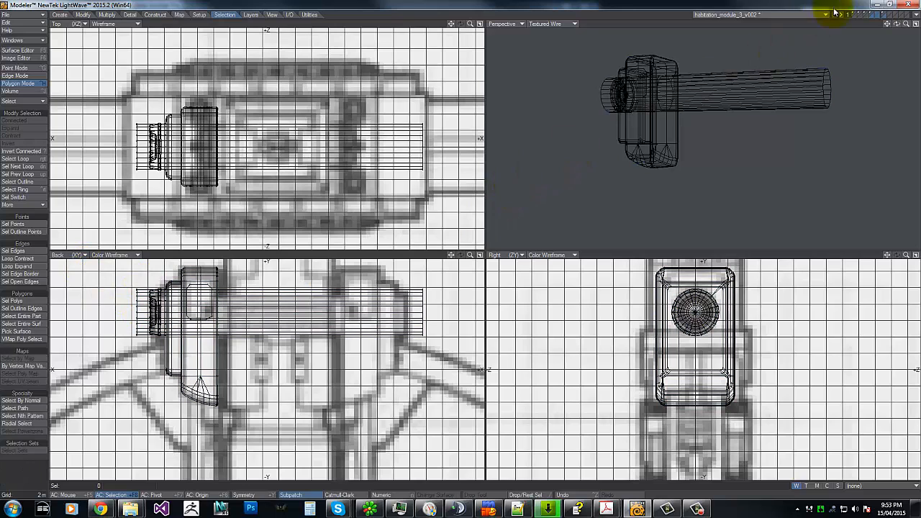
pyautogui.click(884, 17)
pyautogui.click(874, 17)
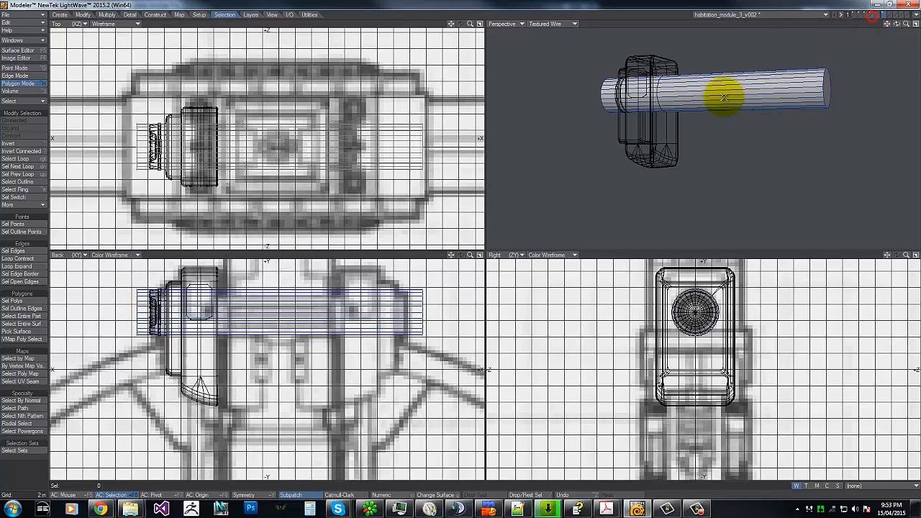
# - Move the cylinder's outer end cap inward so the cylinder starts inside the housing block, and release the cap selection
pyautogui.moveTo(126, 283)
pyautogui.mouseDown(button='right')
pyautogui.moveTo(125, 293)
pyautogui.moveTo(98, 292)
pyautogui.moveTo(144, 312)
pyautogui.mouseUp(button='right')
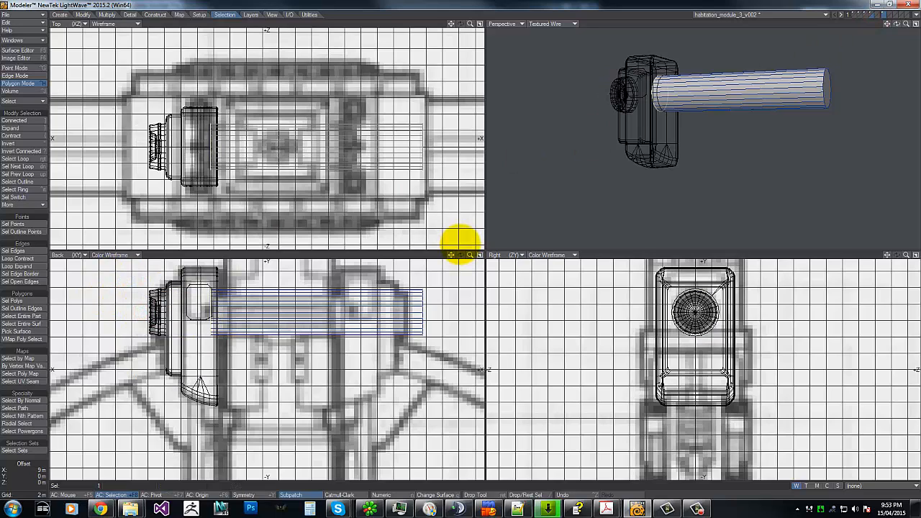
pyautogui.moveTo(460, 245)
pyautogui.mouseDown()
pyautogui.moveTo(417, 245)
pyautogui.moveTo(459, 245)
pyautogui.mouseUp()
pyautogui.press('space')
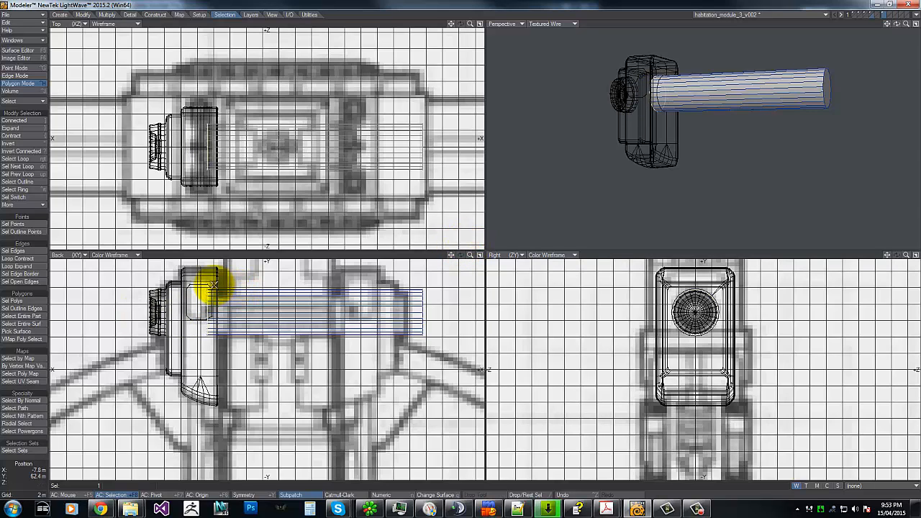
pyautogui.moveTo(217, 276)
pyautogui.mouseDown(button='right')
pyautogui.moveTo(230, 309)
pyautogui.moveTo(205, 279)
pyautogui.mouseUp(button='right')
# - Move the cylinder's opposite end cap back toward the housing block, leaving a short stub at the block's back face
pyautogui.moveTo(383, 283); pyautogui.dragTo(350, 272, button='right')
pyautogui.press('t')
pyautogui.moveTo(435, 321)
pyautogui.mouseDown()
pyautogui.moveTo(451, 245)
pyautogui.moveTo(461, 245)
pyautogui.mouseUp()
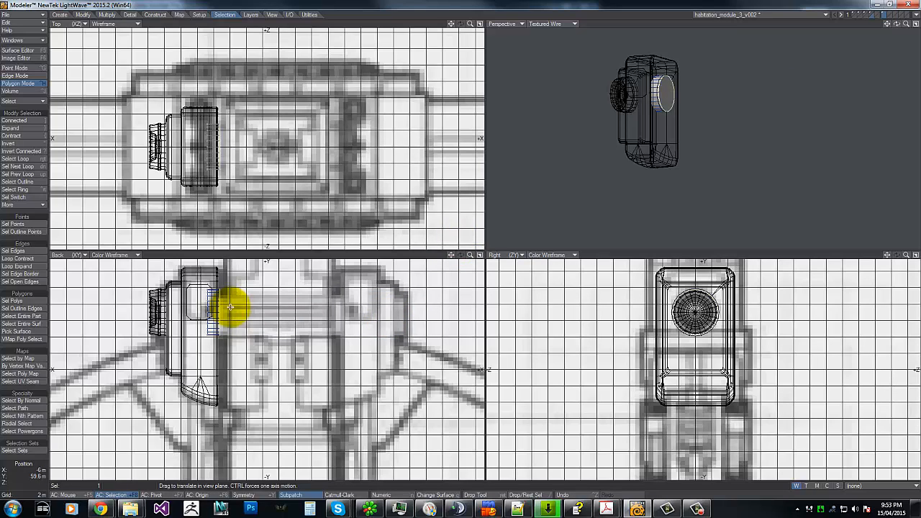
pyautogui.moveTo(230, 306); pyautogui.dragTo(460, 245)
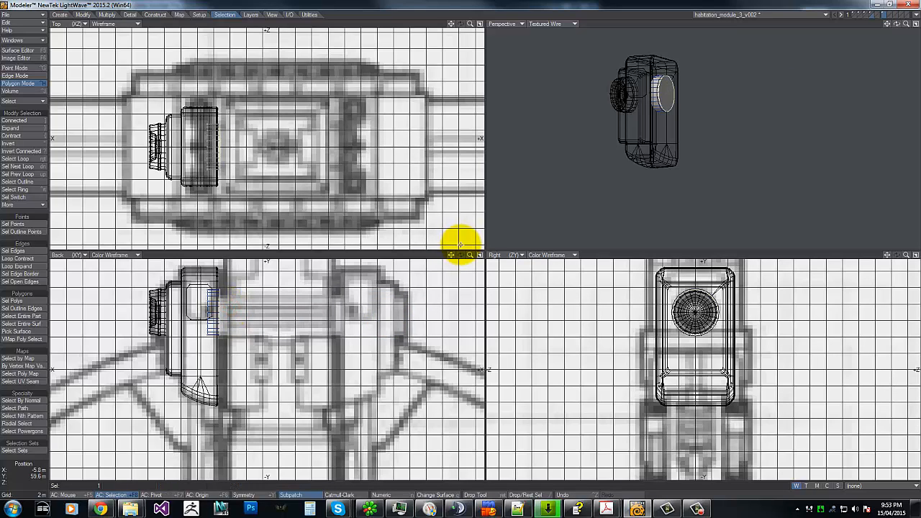
# - Scale the stub's exposed end cap to 112%, smooth shift it outward into a thin flange, and clear the selection
pyautogui.hotkey('shift', 'h')
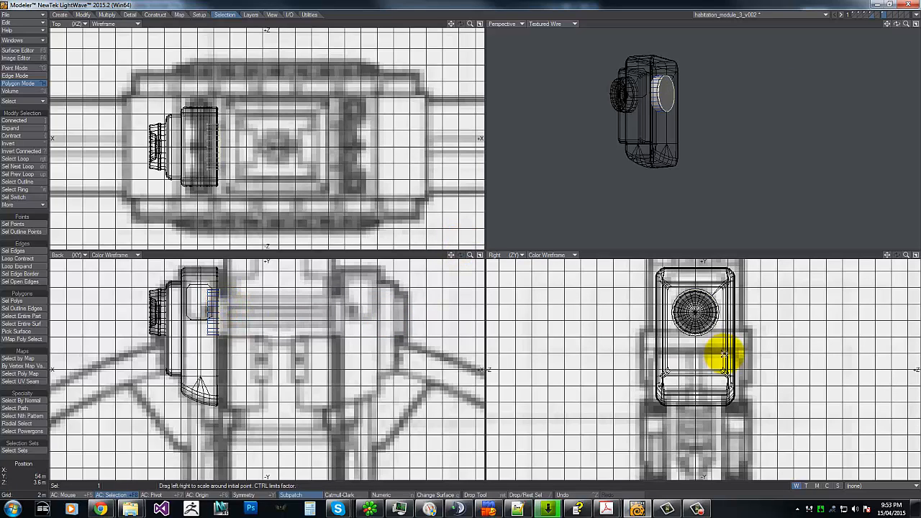
pyautogui.moveTo(695, 317); pyautogui.dragTo(461, 244)
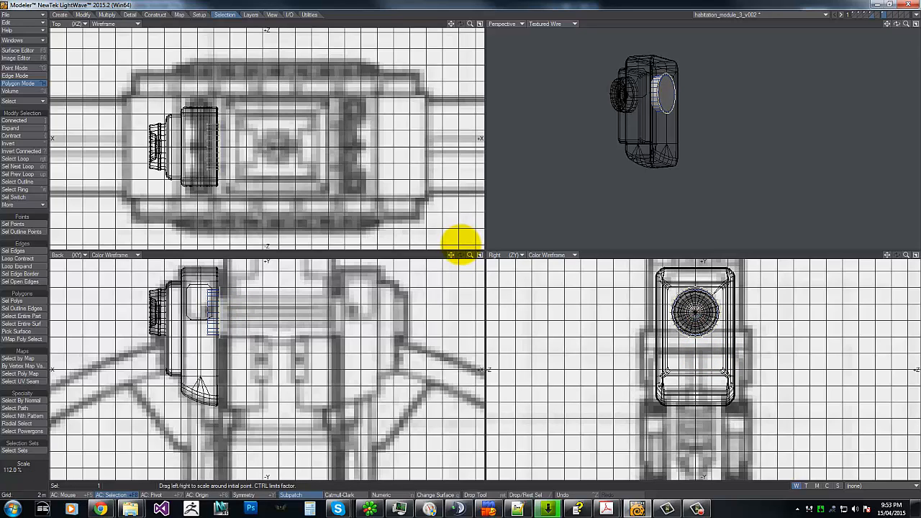
pyautogui.hotkey('shift', 'f')
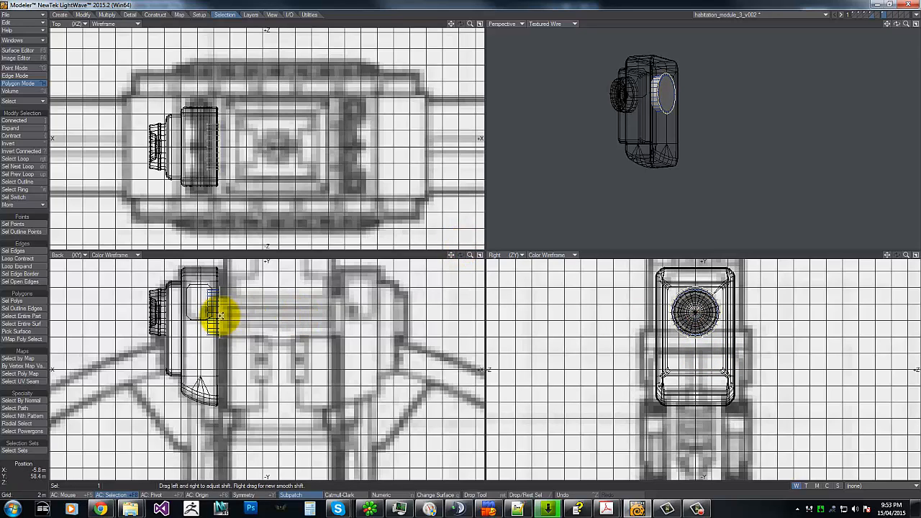
pyautogui.moveTo(220, 309); pyautogui.dragTo(461, 245)
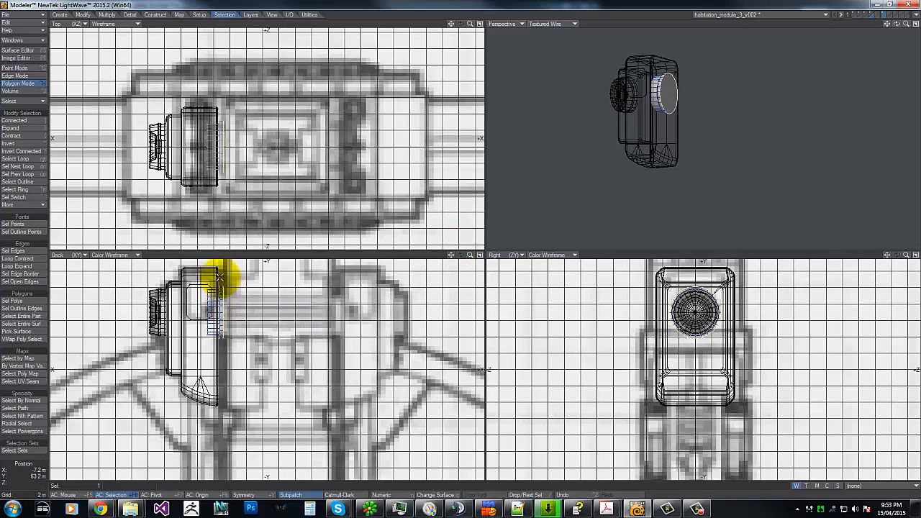
pyautogui.press('/')
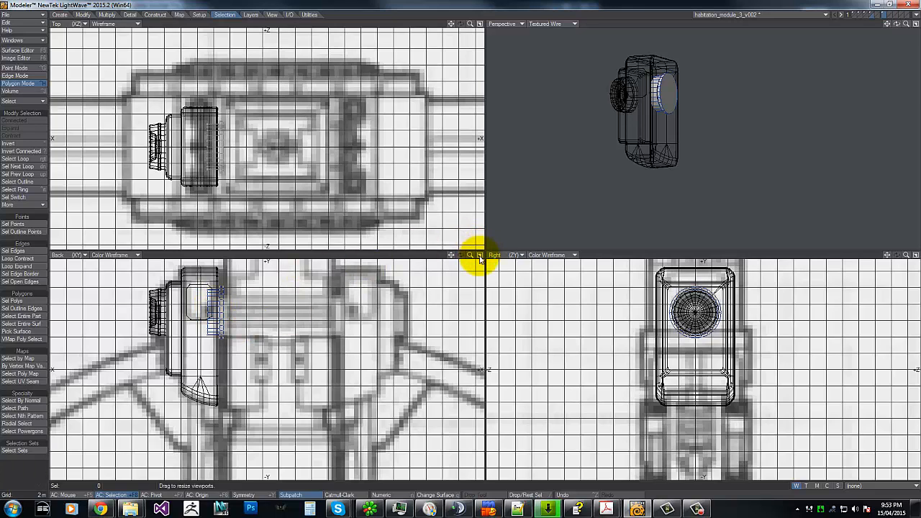
# - Compare the flanged stub with the main body layer, and switch to an empty layer with the stub in the background
pyautogui.moveTo(470, 254); pyautogui.dragTo(402, 248)
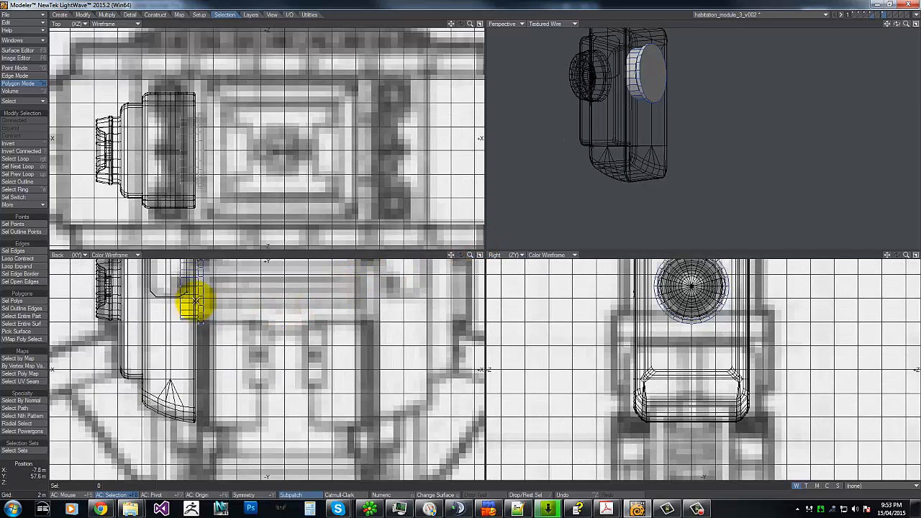
pyautogui.press('g')
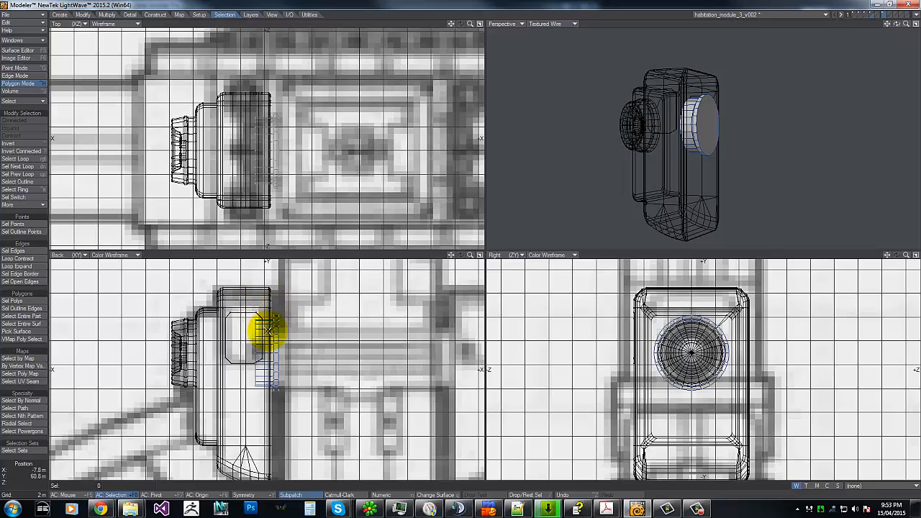
pyautogui.click(862, 20)
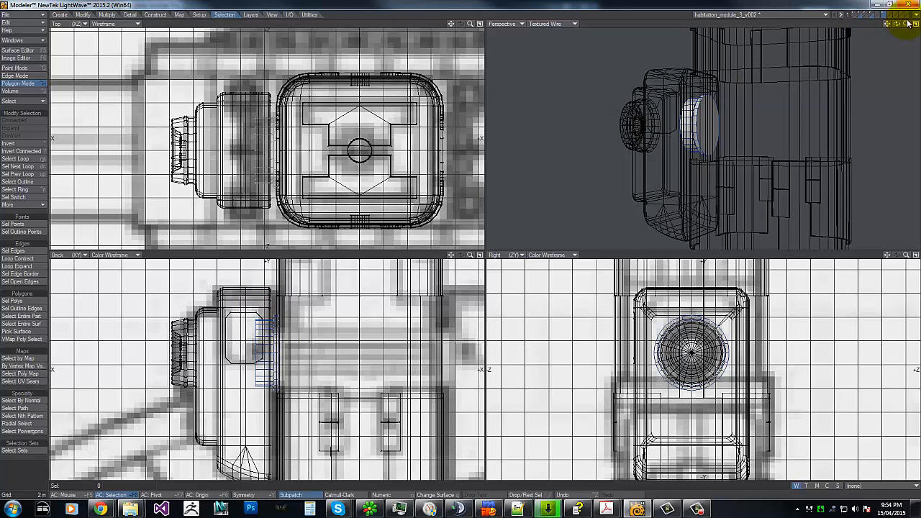
pyautogui.moveTo(900, 25); pyautogui.dragTo(461, 241)
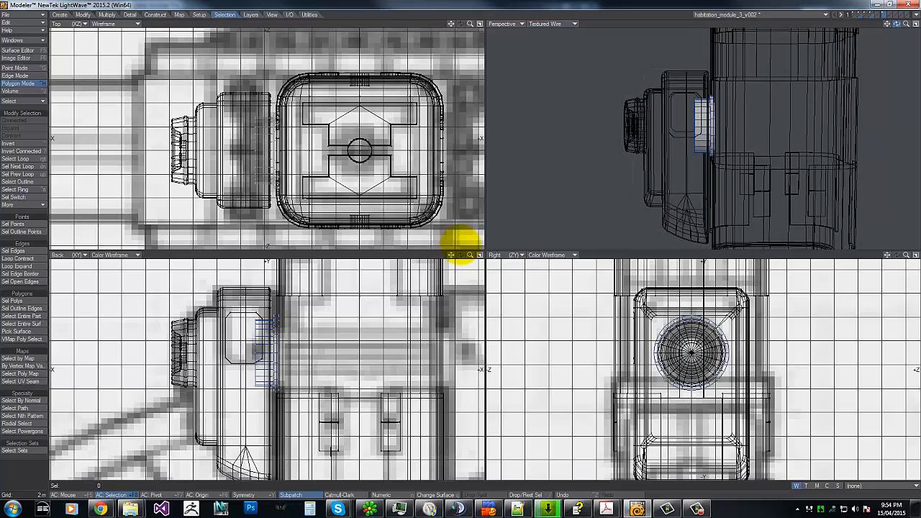
pyautogui.click(877, 14)
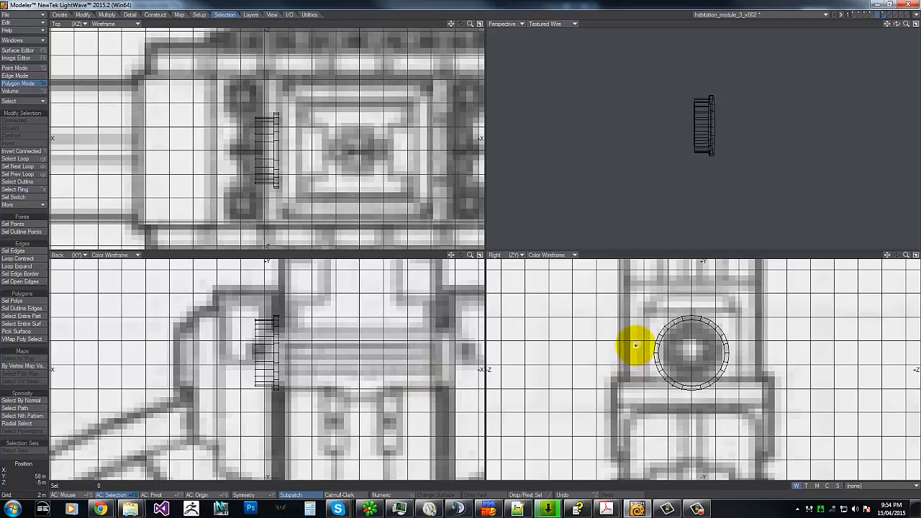
# - Draw a thin box beside the stub's flange, reaching from the body's side to its centreline, and show the main body in the background
pyautogui.hotkey('shift', 'x')
pyautogui.moveTo(618, 341); pyautogui.dragTo(655, 367)
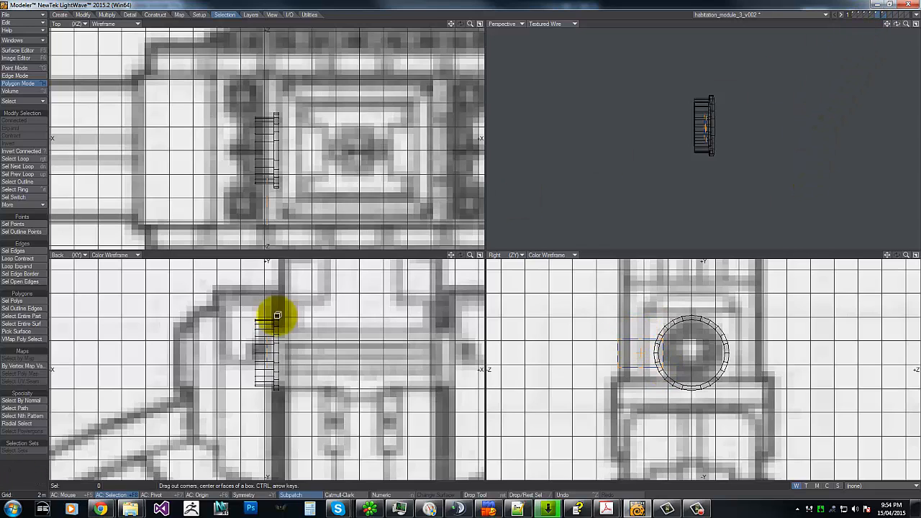
pyautogui.click(286, 355)
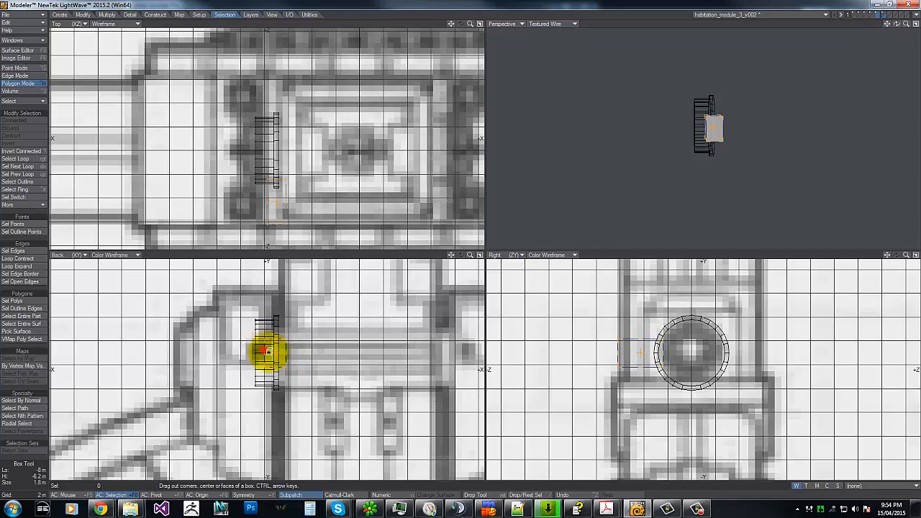
pyautogui.moveTo(266, 351); pyautogui.dragTo(282, 387)
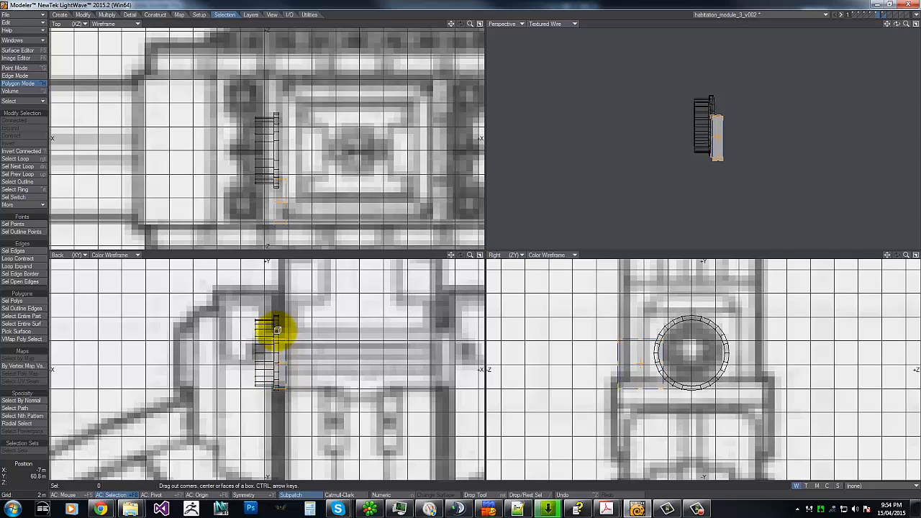
pyautogui.moveTo(279, 328); pyautogui.dragTo(281, 323)
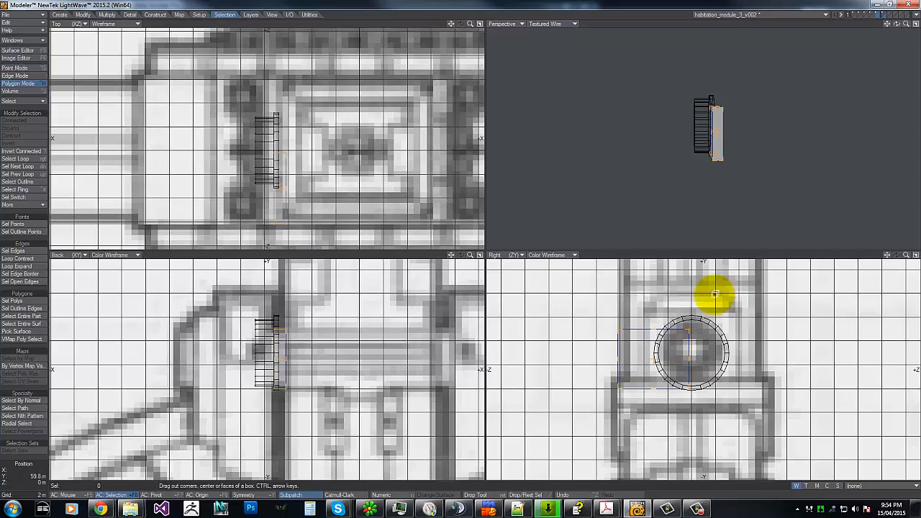
pyautogui.keyDown('shift'); pyautogui.click(862, 17); pyautogui.keyUp('shift')
pyautogui.moveTo(897, 23); pyautogui.dragTo(461, 242)
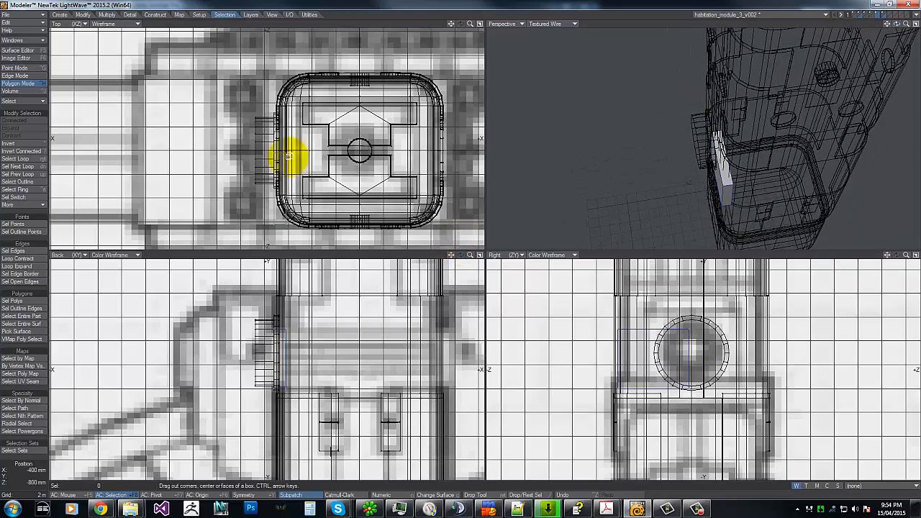
pyautogui.press('space')
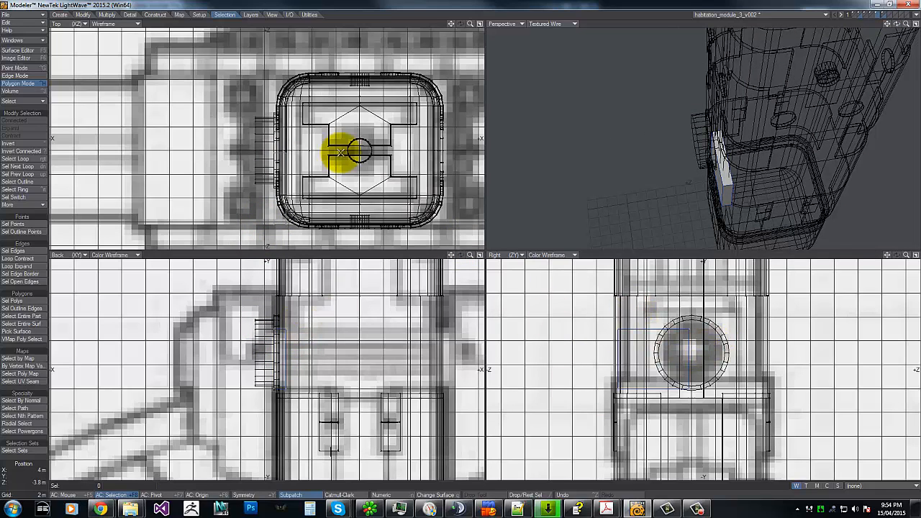
# - Set the Top view to Color Wireframe and smooth shift the box's outer end polygon about 800 mm past the body's side
pyautogui.click(109, 24)
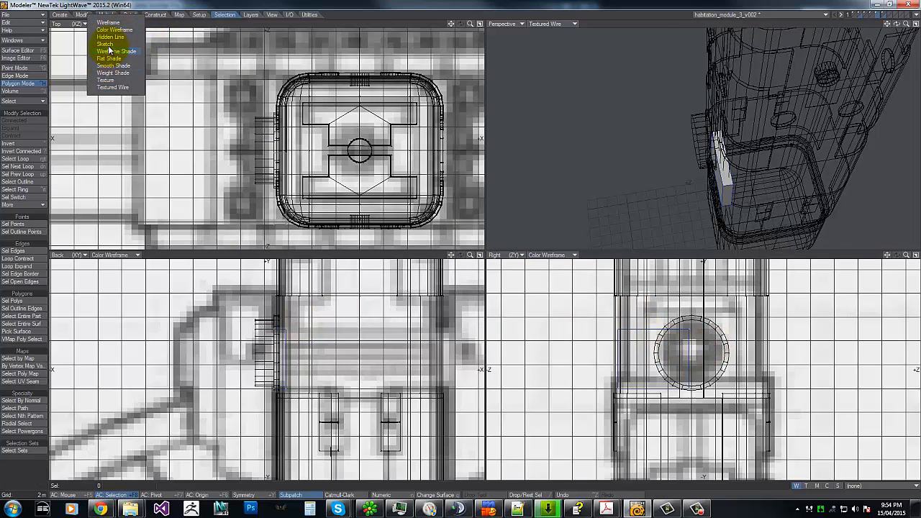
pyautogui.click(113, 30)
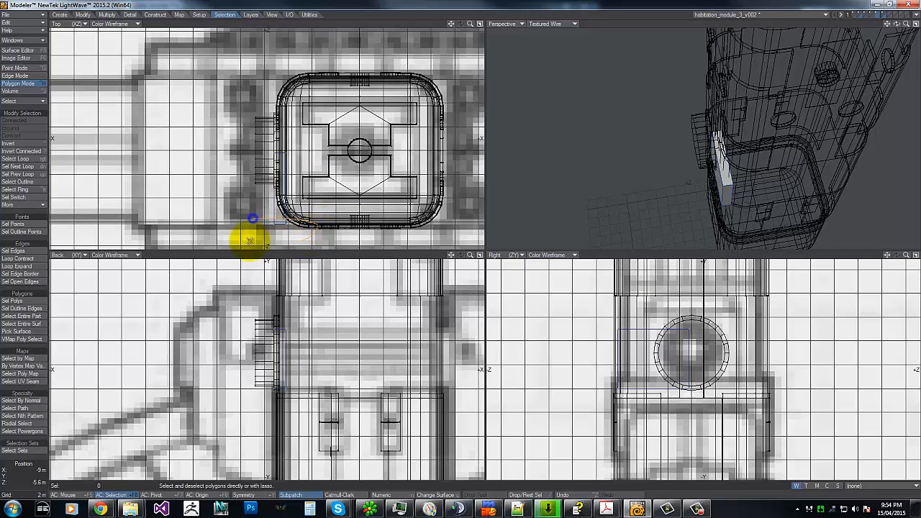
pyautogui.click(286, 227)
pyautogui.hotkey('shift', 'f')
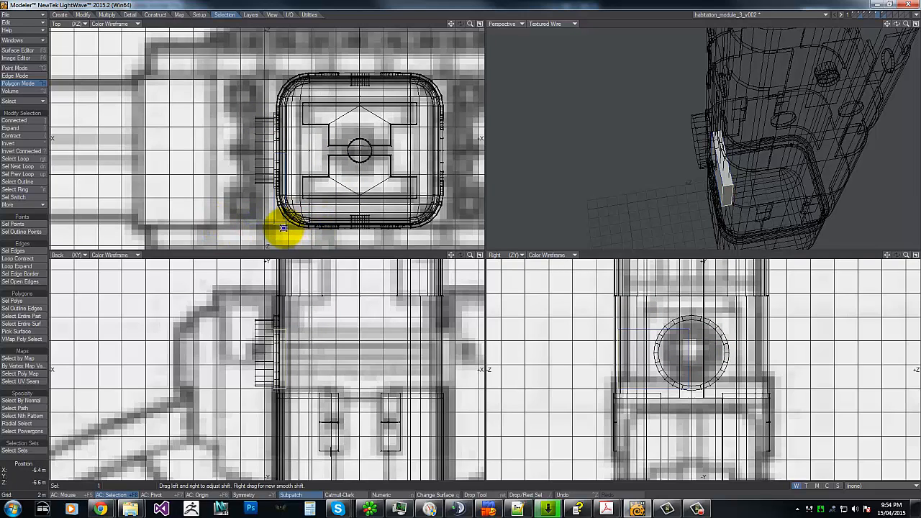
pyautogui.moveTo(283, 228); pyautogui.dragTo(459, 244)
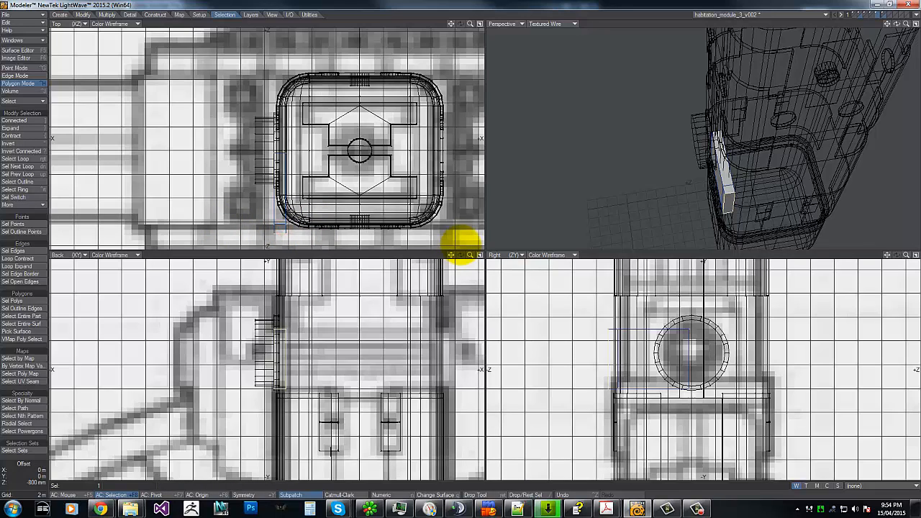
pyautogui.press('space')
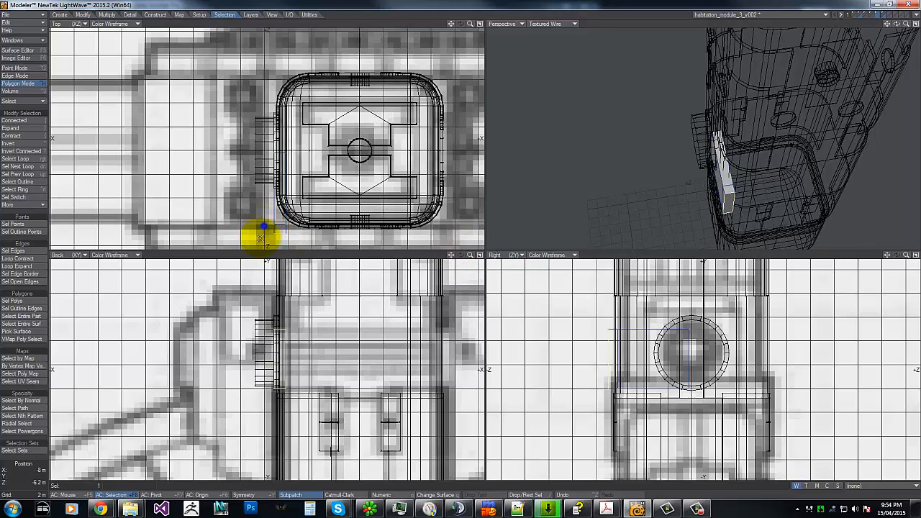
# - Smooth shift the new end segment's inner side polygon along the body to its centreline, forming an L-shaped band, and clear the selection
pyautogui.moveTo(261, 236)
pyautogui.mouseDown()
pyautogui.moveTo(317, 213)
pyautogui.moveTo(460, 245)
pyautogui.mouseUp()
pyautogui.click(302, 231)
pyautogui.hotkey('shift', 'f')
pyautogui.hotkey('ctrl', 'z')
pyautogui.moveTo(300, 229); pyautogui.dragTo(461, 243)
pyautogui.hotkey('ctrl', 'z')
pyautogui.moveTo(284, 230); pyautogui.dragTo(456, 244)
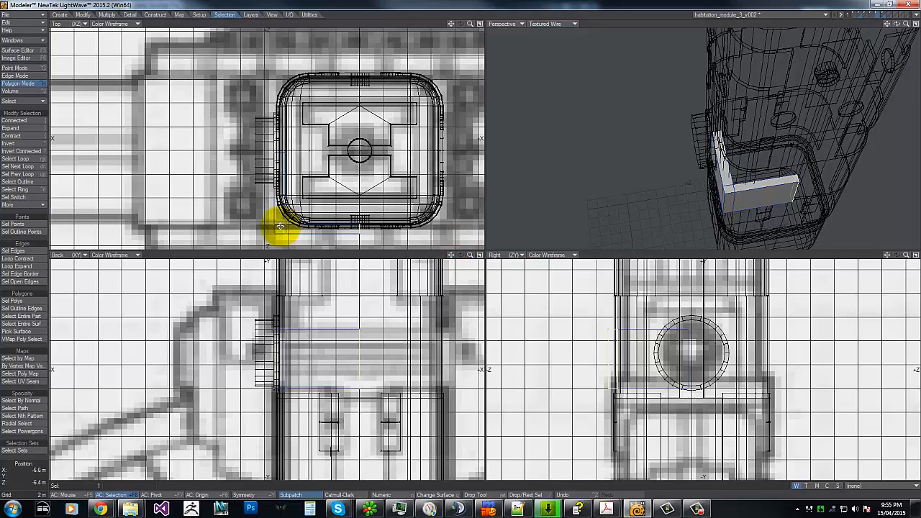
pyautogui.press('space')
pyautogui.moveTo(345, 211); pyautogui.dragTo(343, 216, button='right')
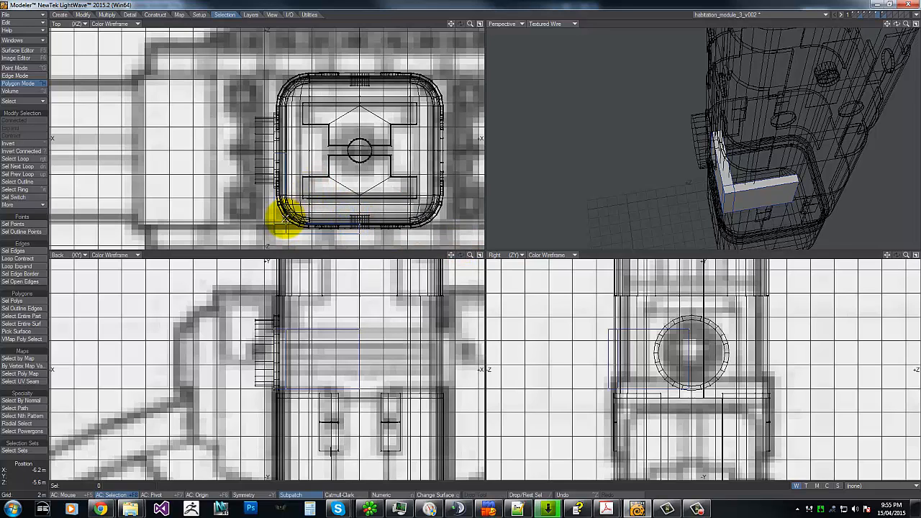
# - Chamfer the corner of the L-shaped band where it wraps around the main body's rounded corner
pyautogui.press('b')
pyautogui.click(307, 219)
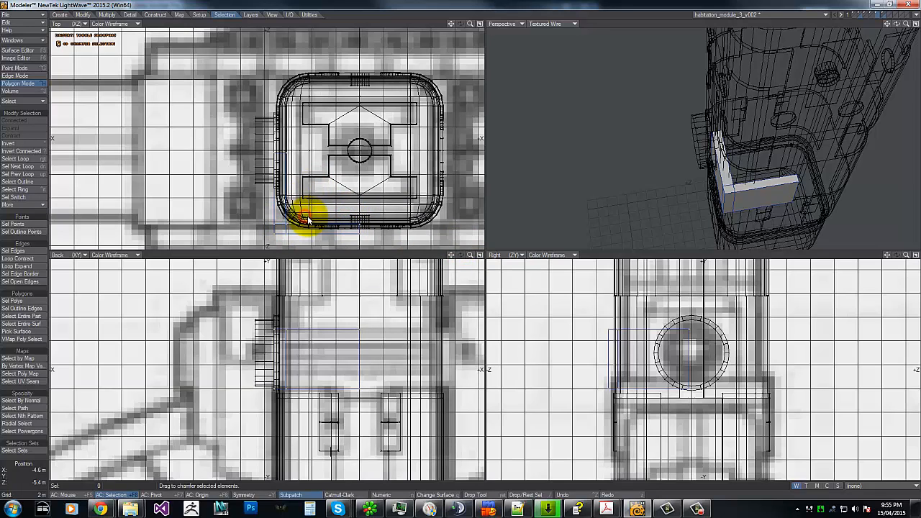
pyautogui.moveTo(307, 219); pyautogui.dragTo(295, 216)
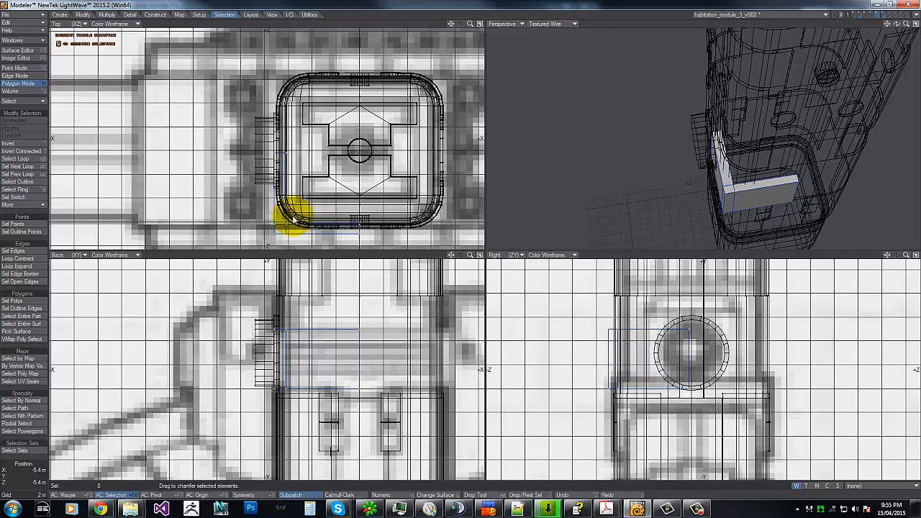
pyautogui.moveTo(303, 222); pyautogui.dragTo(264, 226)
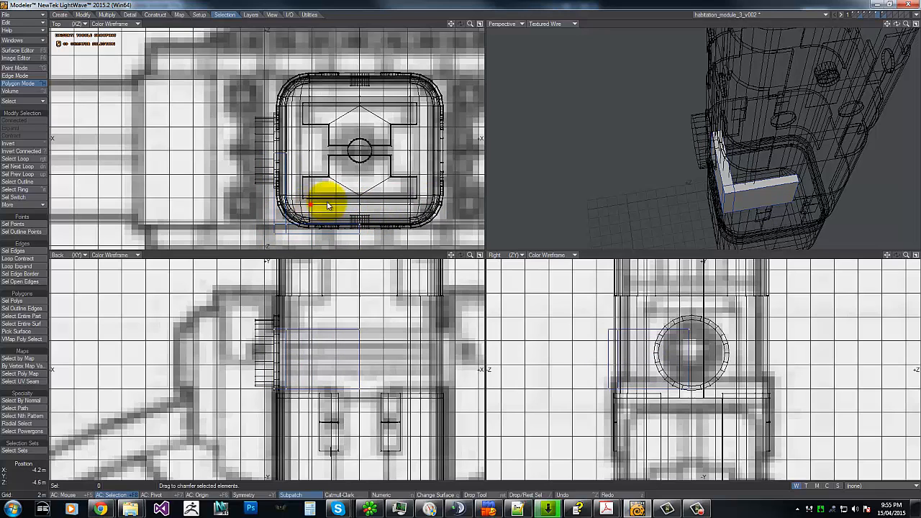
# - Try to chamfer the outer side faces of the L-shaped corner block, then clear the polygon selection
pyautogui.press('space')
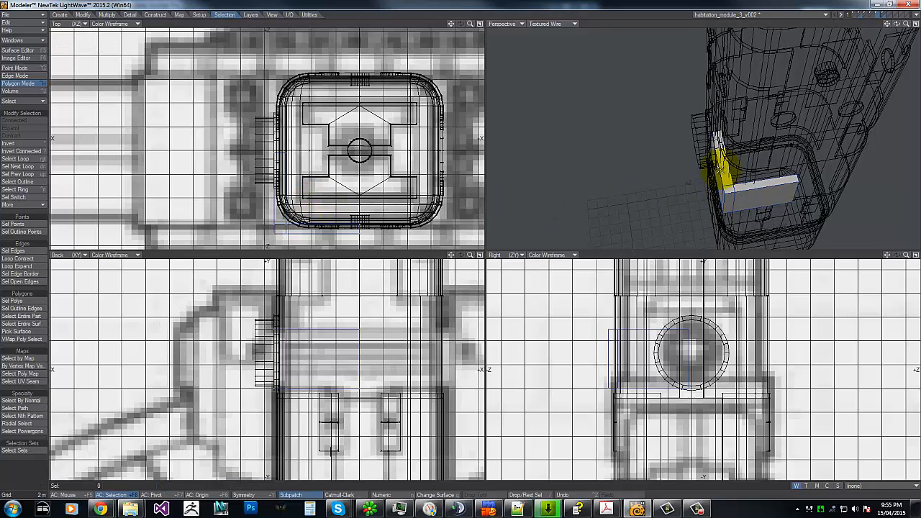
pyautogui.click(712, 179)
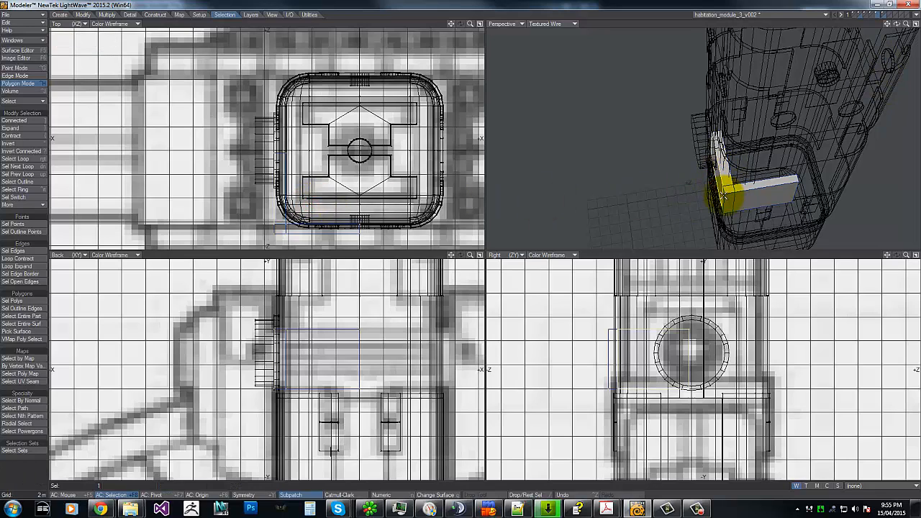
pyautogui.click(759, 198)
pyautogui.hotkey('shift', 'z')
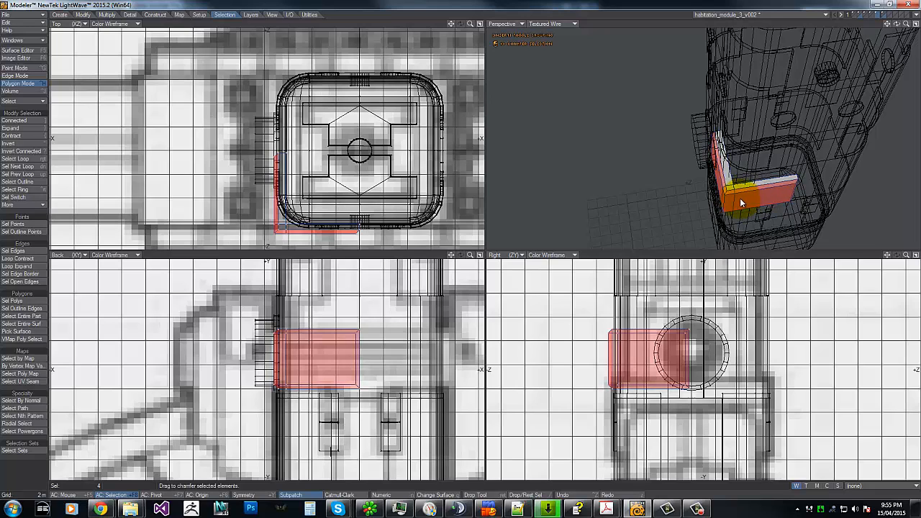
pyautogui.moveTo(740, 198); pyautogui.dragTo(725, 200)
pyautogui.press('Return')
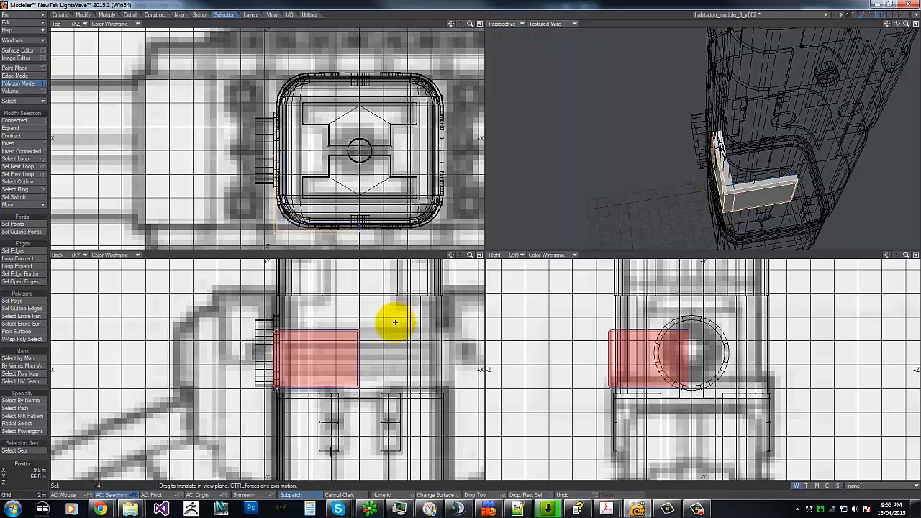
pyautogui.moveTo(260, 309)
pyautogui.mouseDown(button='right')
pyautogui.moveTo(369, 427)
pyautogui.moveTo(374, 402)
pyautogui.mouseUp(button='right')
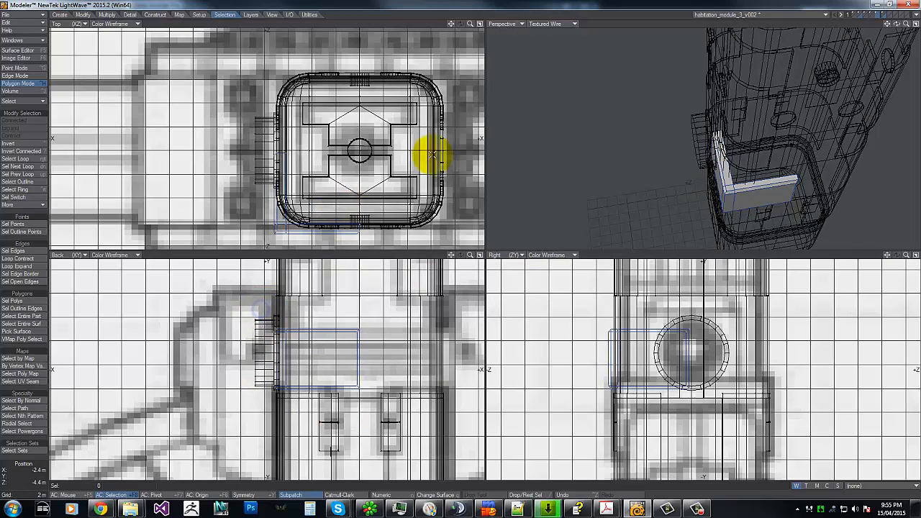
# - Try to chamfer the two inner side faces of the L-shaped block
pyautogui.moveTo(895, 28); pyautogui.dragTo(637, 99)
pyautogui.click(669, 151)
pyautogui.click(650, 105)
pyautogui.hotkey('shift', 'b')
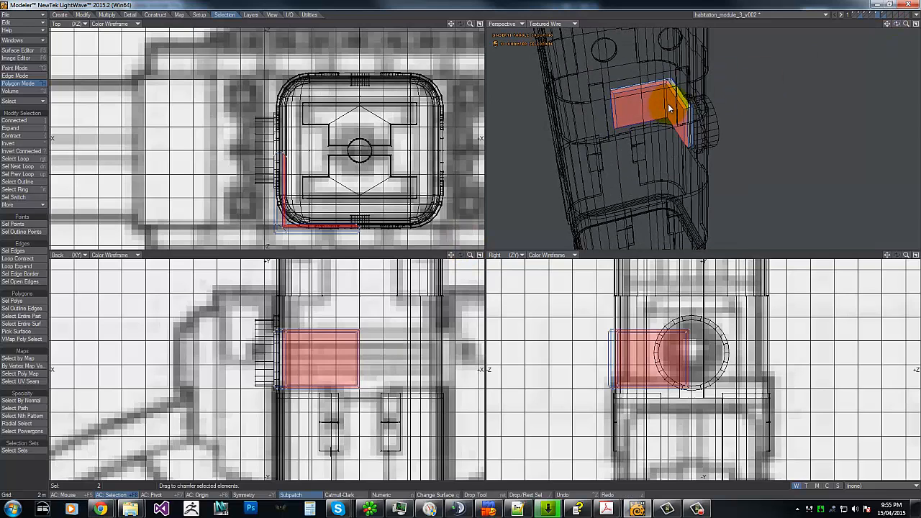
pyautogui.moveTo(668, 108); pyautogui.dragTo(642, 105)
pyautogui.press('t')
pyautogui.hotkey('ctrl', 'g')
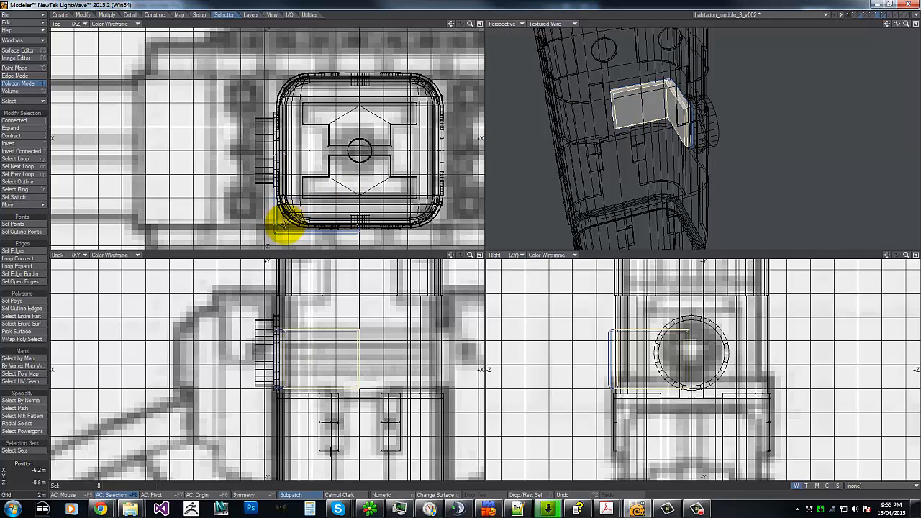
# - Undo the chamfers on the outer and inner faces of the L-shaped block
pyautogui.press('space')
pyautogui.moveTo(277, 230)
pyautogui.mouseDown()
pyautogui.moveTo(288, 222)
pyautogui.moveTo(318, 225)
pyautogui.moveTo(277, 215)
pyautogui.mouseUp()
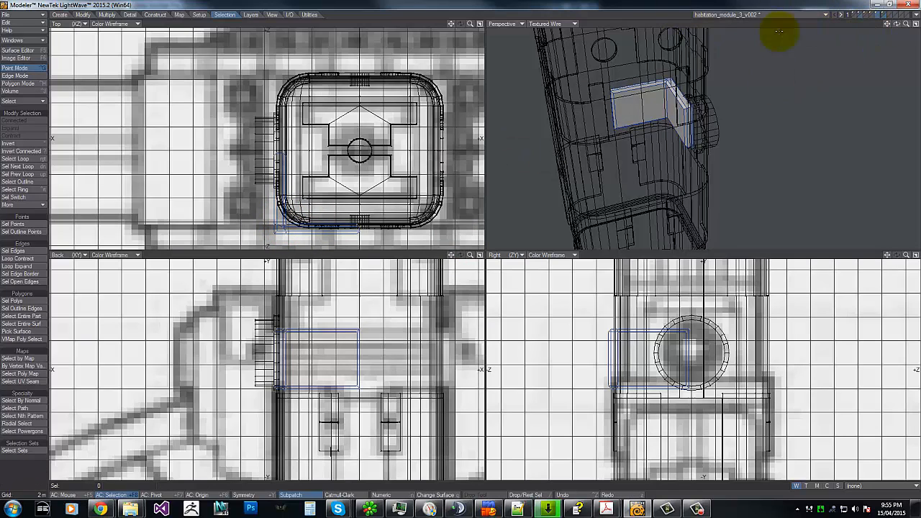
pyautogui.moveTo(899, 25); pyautogui.dragTo(457, 241)
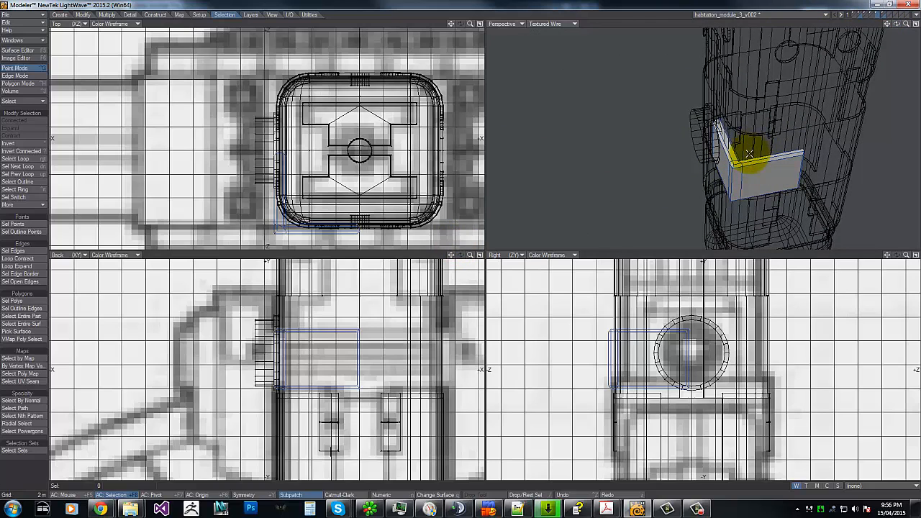
pyautogui.hotkey('ctrl', 'h')
pyautogui.hotkey('ctrl', 'z')
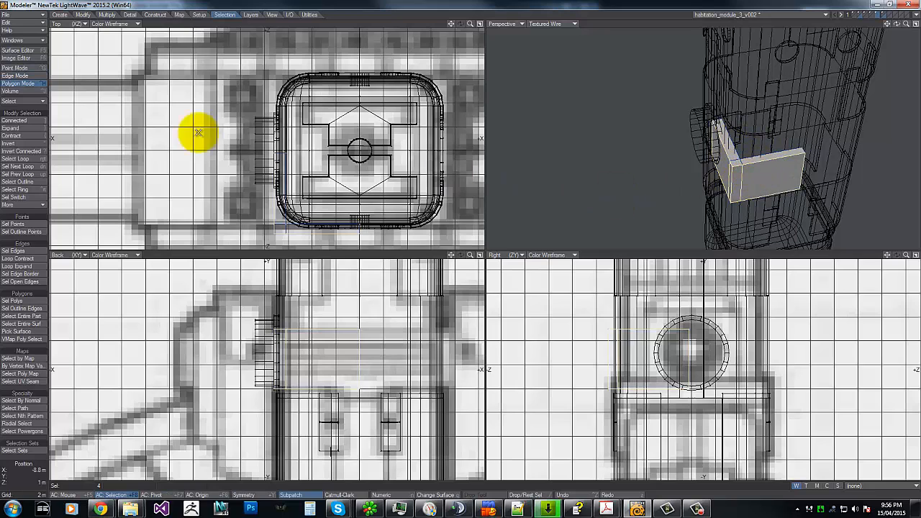
# - Split the top face at the L-shaped block's corner diagonally between its outer and inner corner points
pyautogui.moveTo(907, 24); pyautogui.dragTo(465, 243)
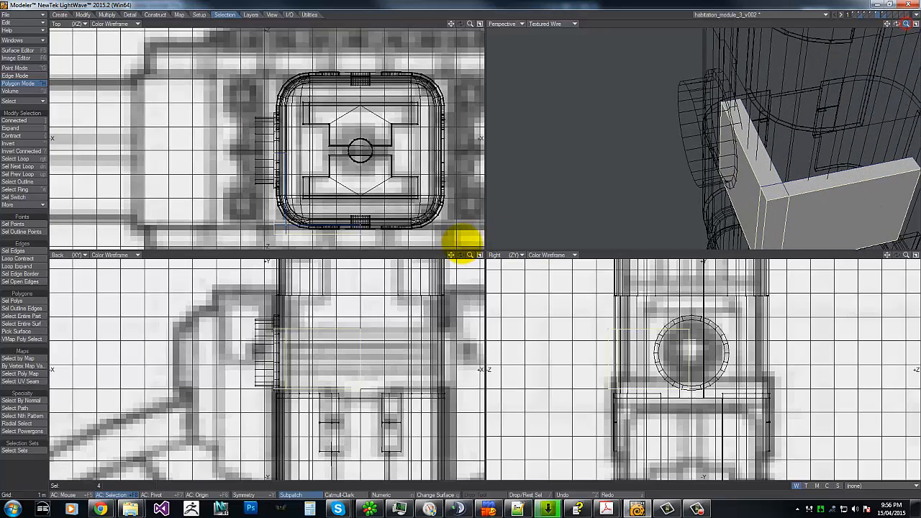
pyautogui.press('g')
pyautogui.press('g')
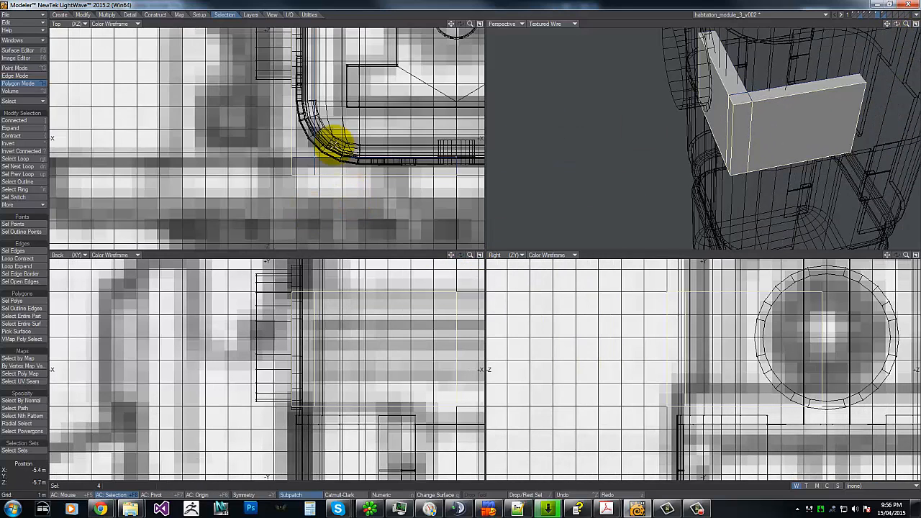
pyautogui.hotkey('ctrl', 'g')
pyautogui.click(735, 109)
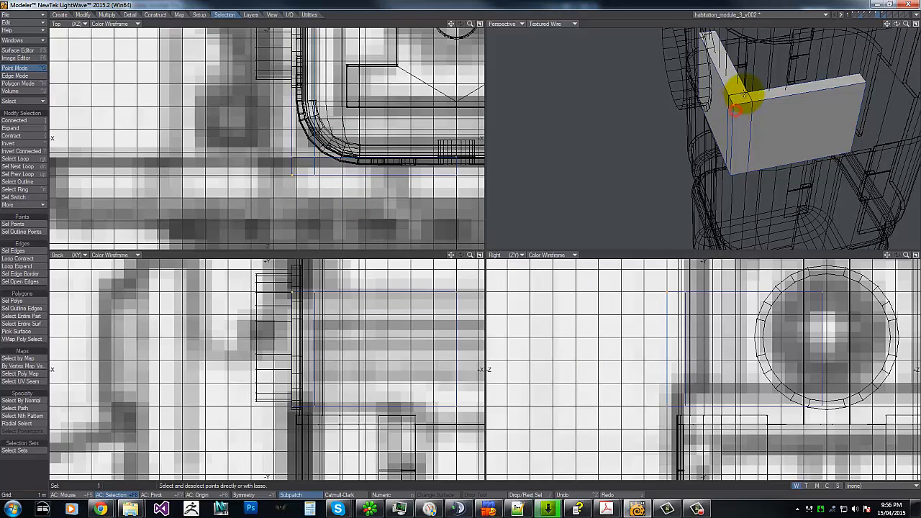
pyautogui.hotkey('ctrl', 'l')
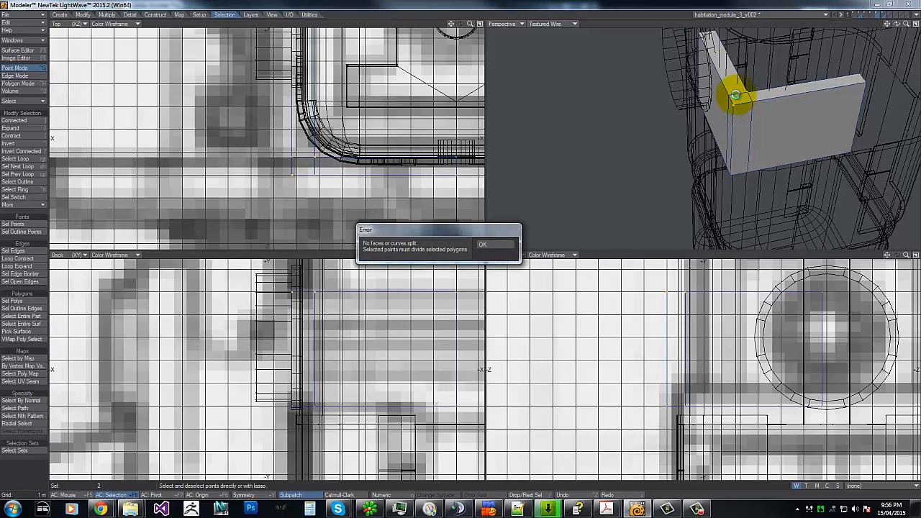
pyautogui.click(485, 245)
pyautogui.hotkey('ctrl', 'h')
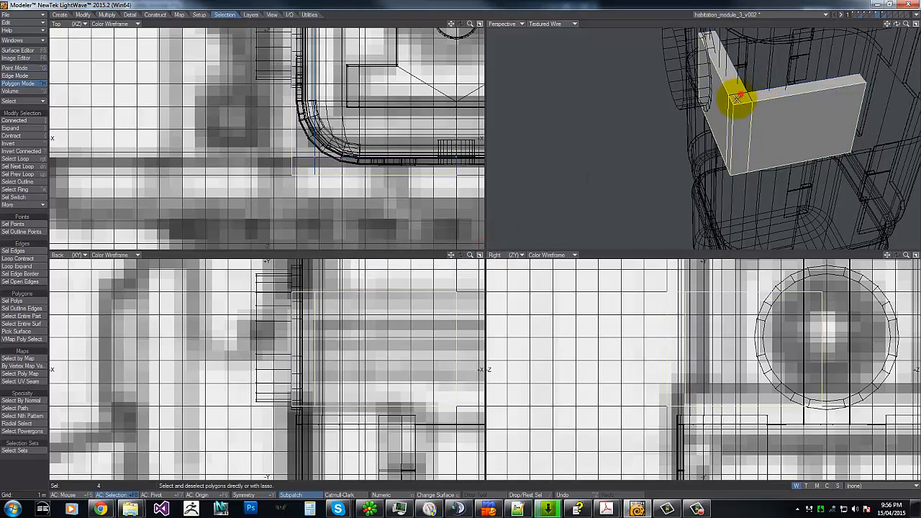
pyautogui.click(671, 111)
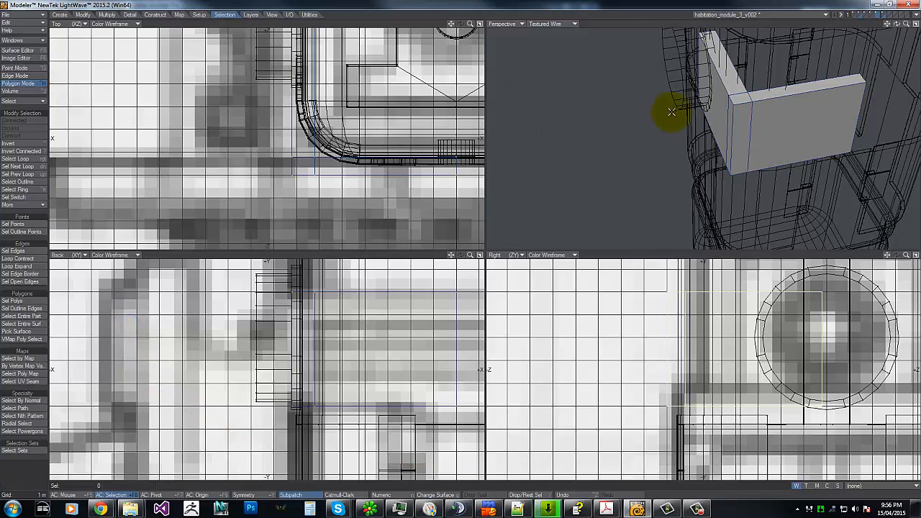
pyautogui.click(741, 102)
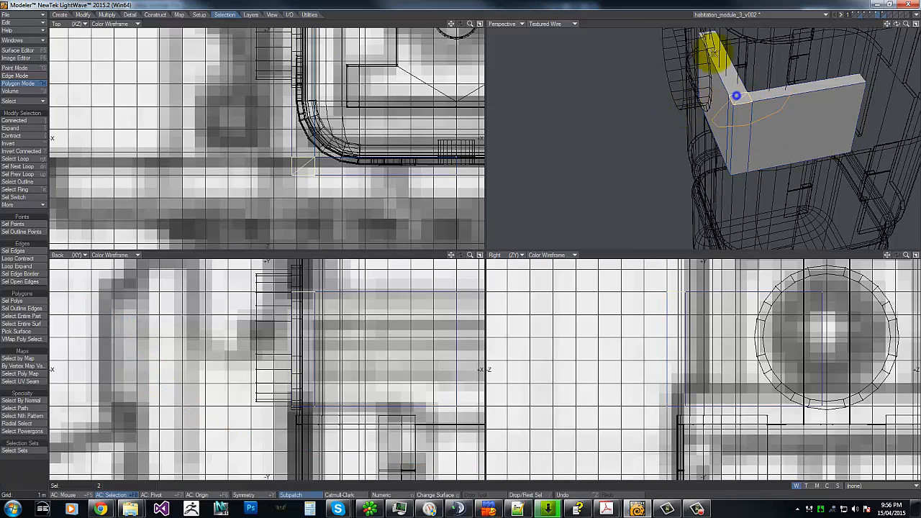
pyautogui.click(637, 127)
# - Split the underside face at the block's corner diagonally between its outer and inner corner points
pyautogui.hotkey('ctrl', 'g')
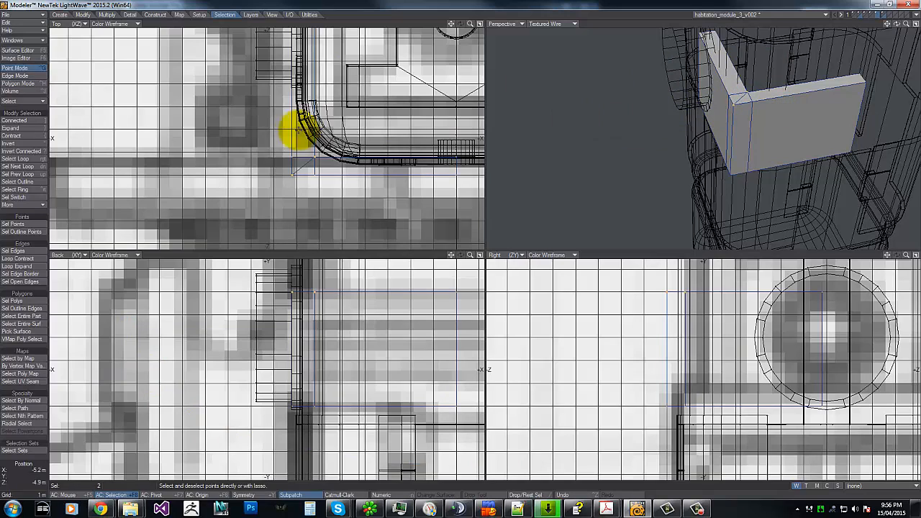
pyautogui.click(630, 85)
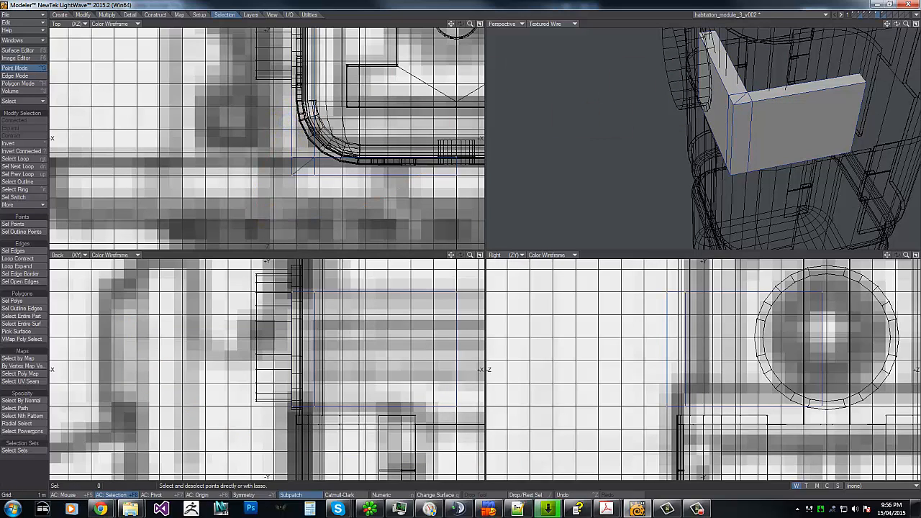
pyautogui.moveTo(897, 26); pyautogui.dragTo(741, 130)
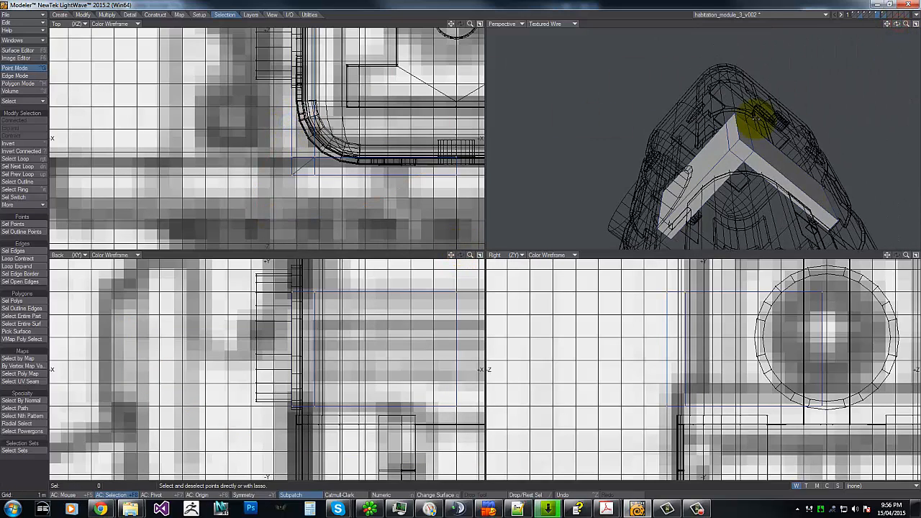
pyautogui.click(741, 141)
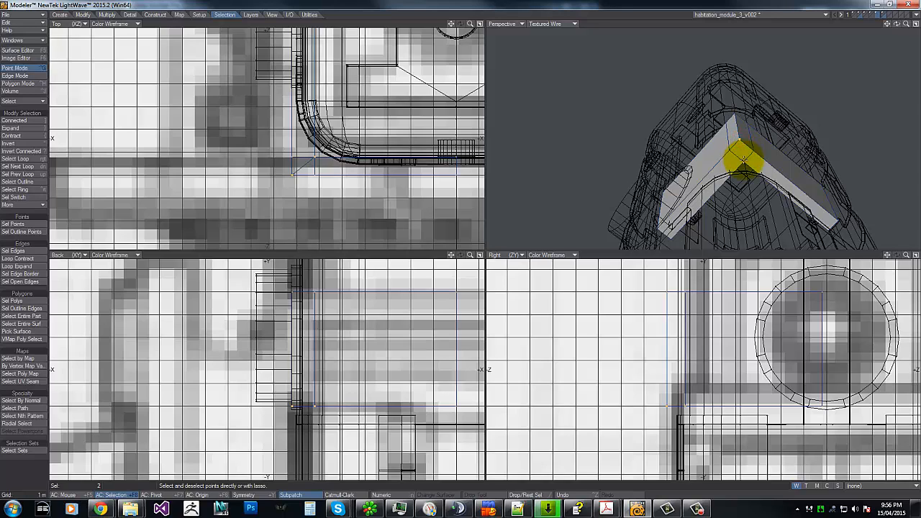
pyautogui.hotkey('ctrl', 'h')
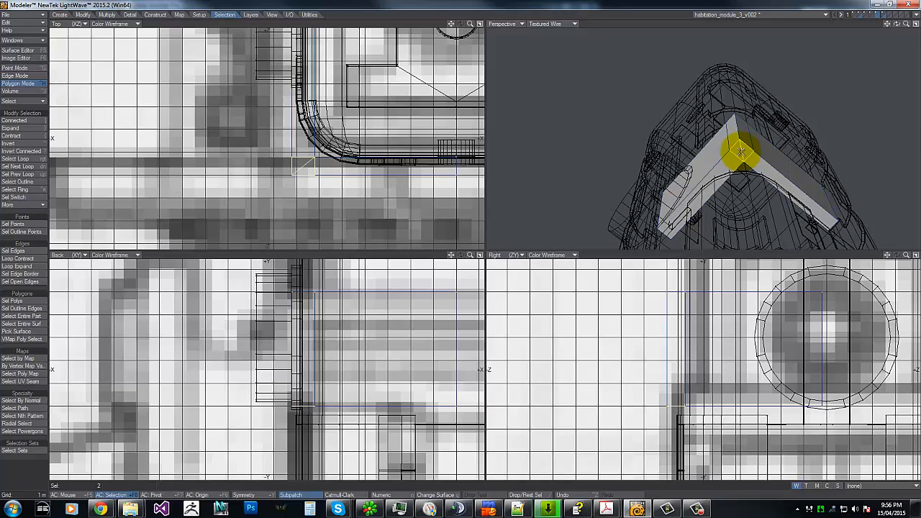
pyautogui.click(730, 146)
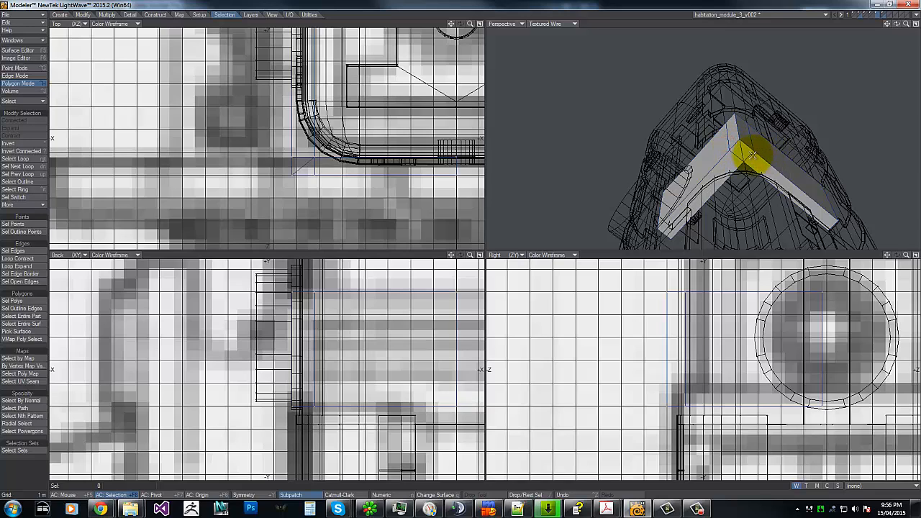
# - Chamfer the four edges that loop around the block's corner, including both diagonals and the outer and inner vertical edges
pyautogui.click(18, 76)
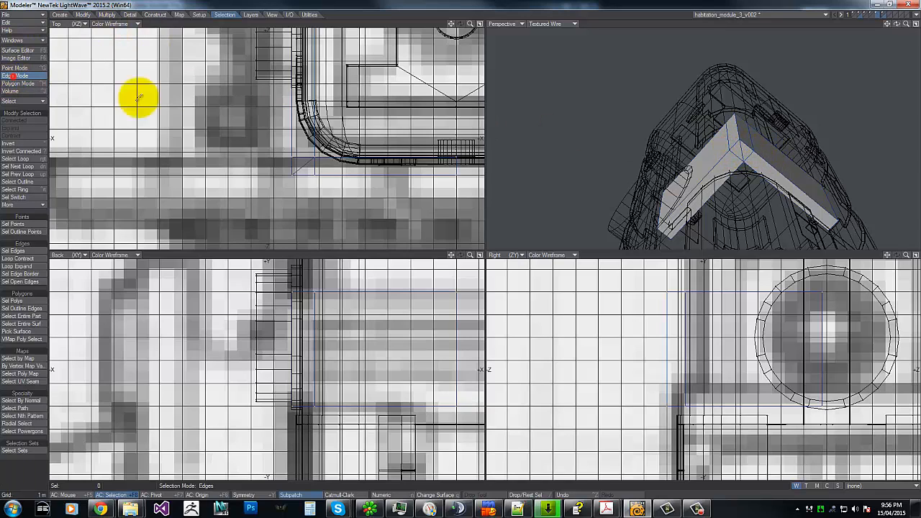
pyautogui.click(738, 127)
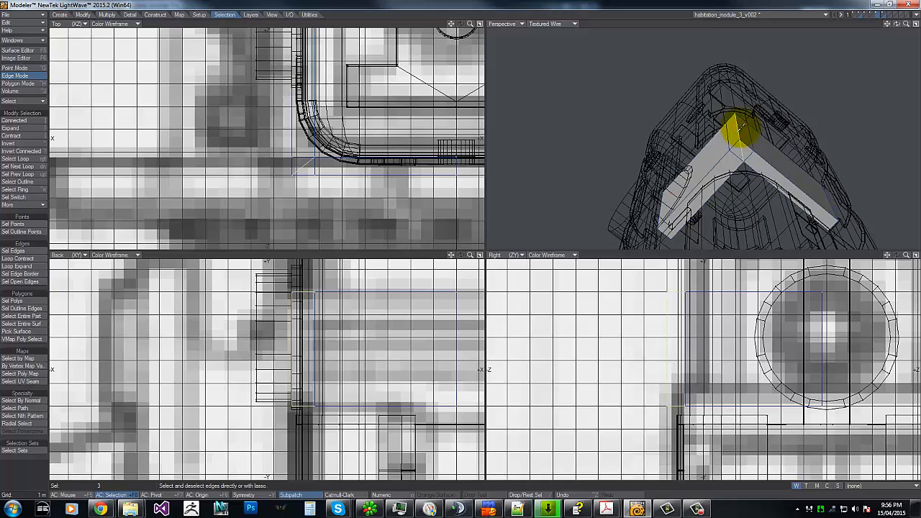
pyautogui.moveTo(896, 24); pyautogui.dragTo(461, 238)
pyautogui.click(669, 135)
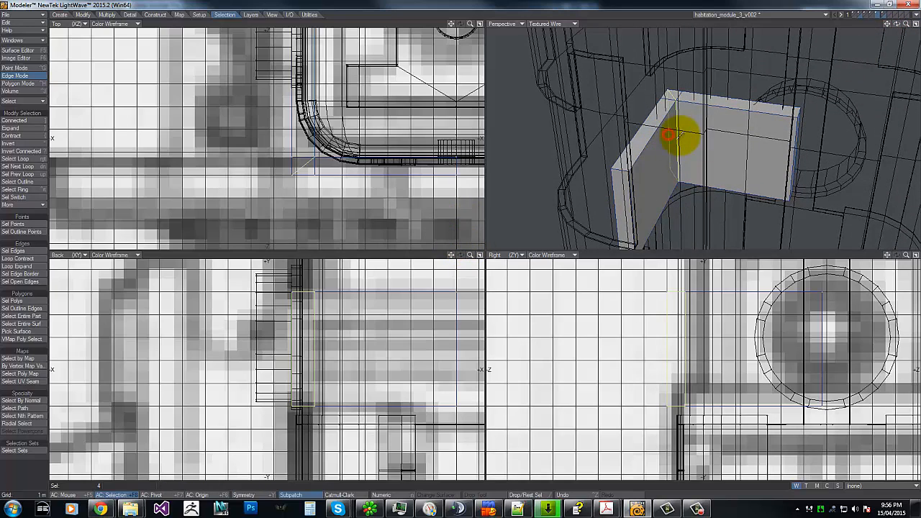
pyautogui.hotkey('ctrl', 'b')
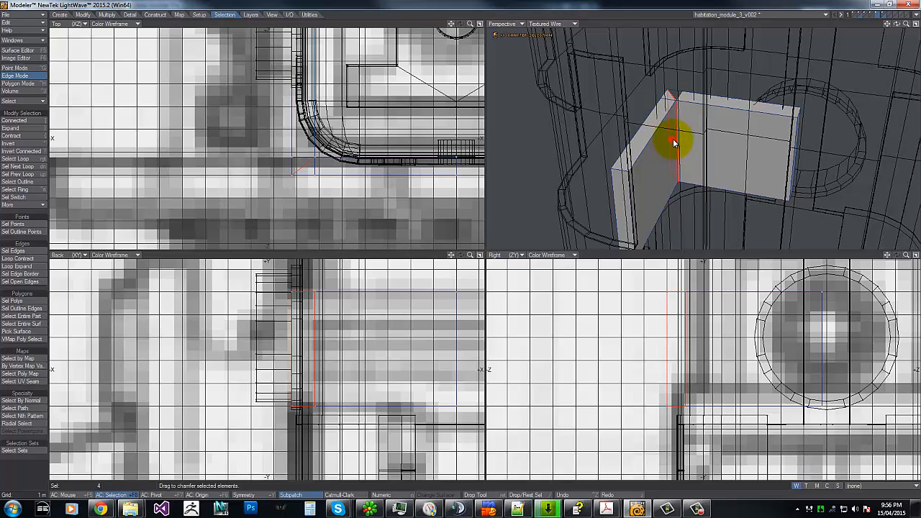
pyautogui.moveTo(674, 142); pyautogui.dragTo(672, 135)
# - Move the first pair of chamfered inner corner points by 300 mm in X and 300 mm in Z
pyautogui.hotkey('ctrl', 'g')
pyautogui.click(307, 146)
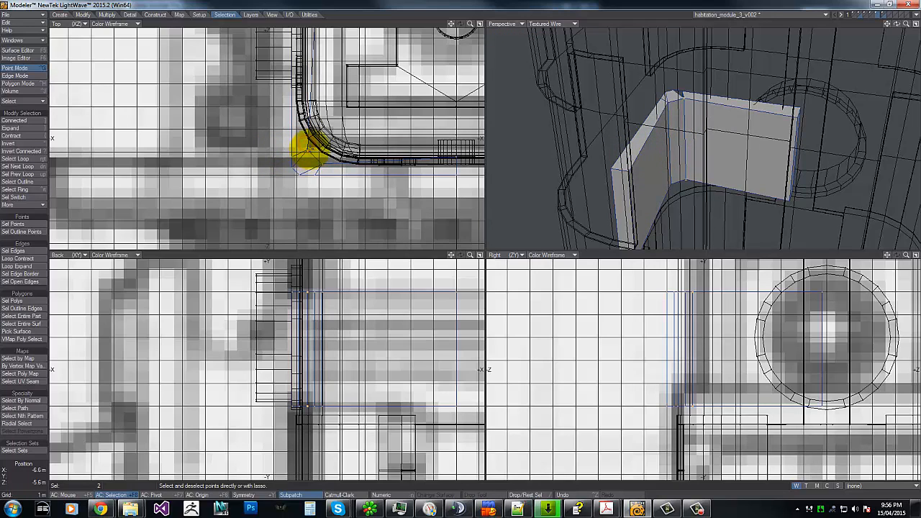
pyautogui.press('t')
pyautogui.moveTo(452, 244); pyautogui.dragTo(458, 238)
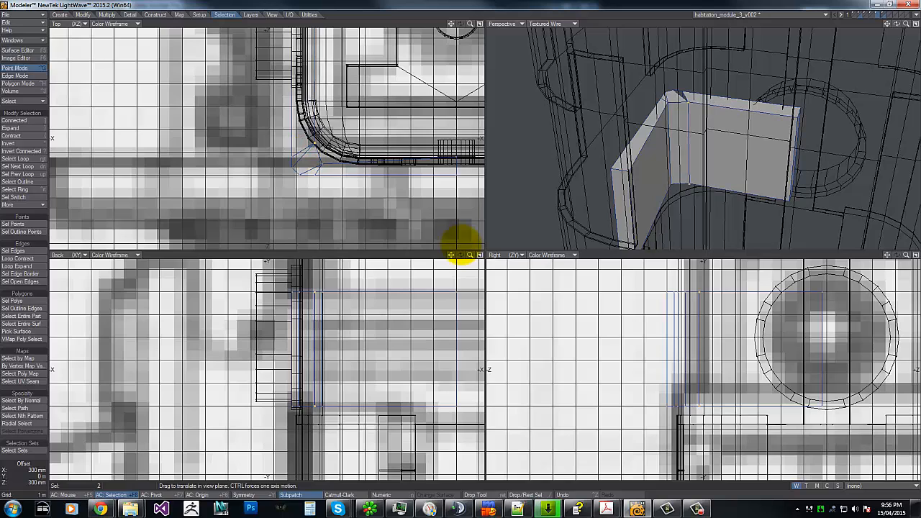
pyautogui.press('/')
# - Move the other pair of chamfered inner corner points by 500 mm in X and 300 mm in Z
pyautogui.click(322, 166)
pyautogui.press('t')
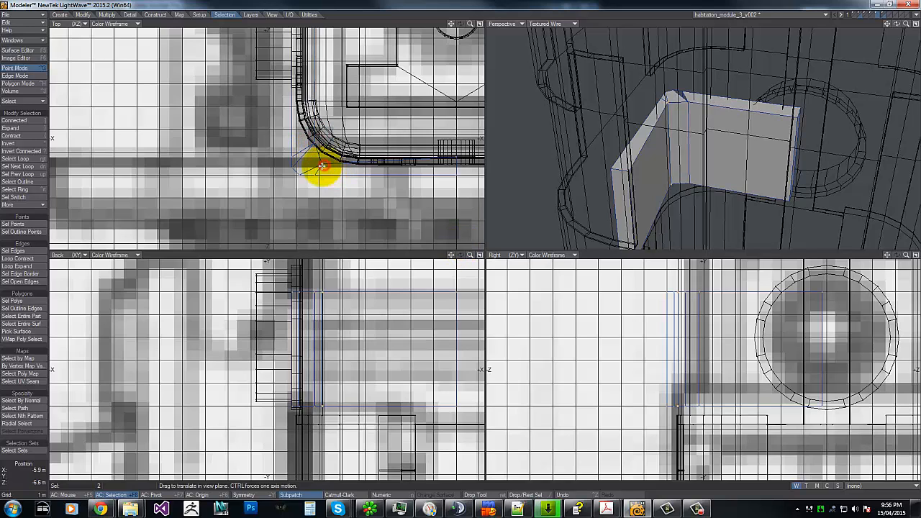
pyautogui.moveTo(322, 167); pyautogui.dragTo(323, 156)
pyautogui.moveTo(459, 237)
pyautogui.mouseDown()
pyautogui.moveTo(461, 248)
pyautogui.moveTo(462, 237)
pyautogui.mouseUp()
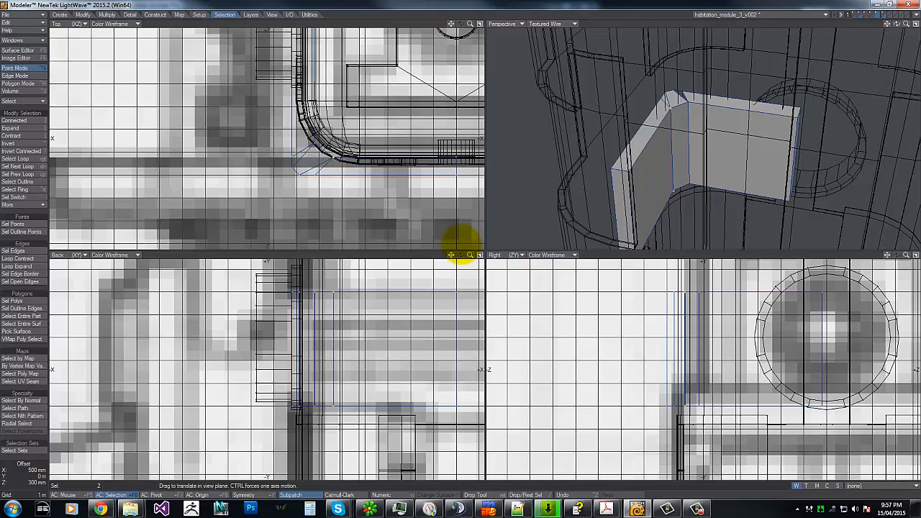
# - Repair the dark, distorted faces at the corner on the block's top and underside, working from their corner points
pyautogui.moveTo(896, 25); pyautogui.dragTo(459, 239)
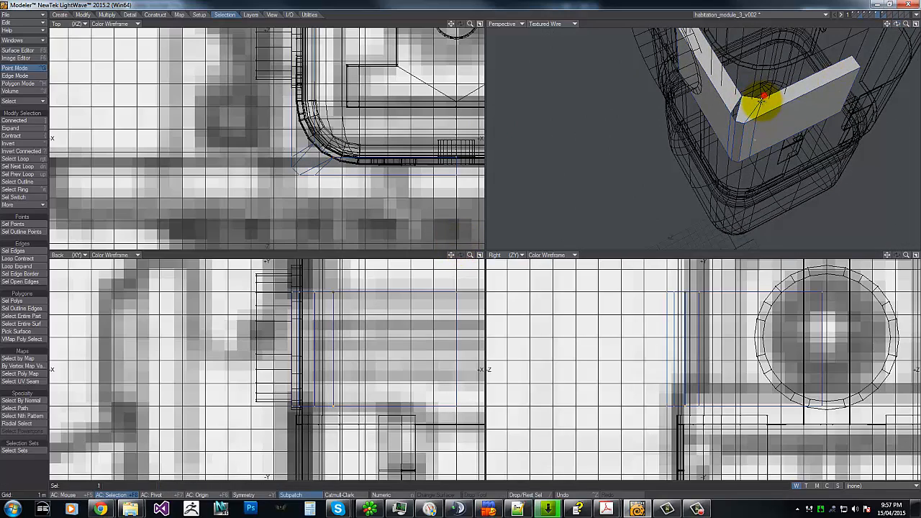
pyautogui.hotkey('ctrl', 'h')
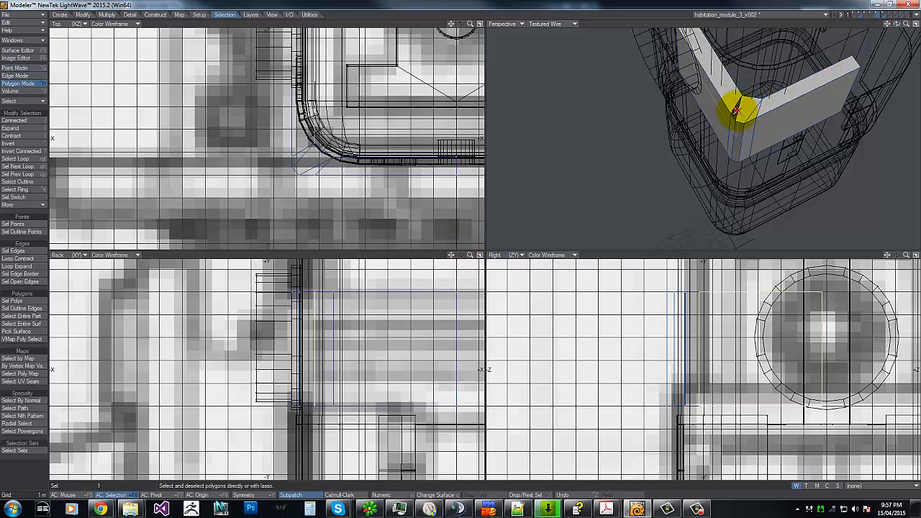
pyautogui.moveTo(288, 149); pyautogui.dragTo(311, 180)
pyautogui.moveTo(299, 132)
pyautogui.mouseDown()
pyautogui.moveTo(281, 134)
pyautogui.moveTo(294, 171)
pyautogui.mouseUp()
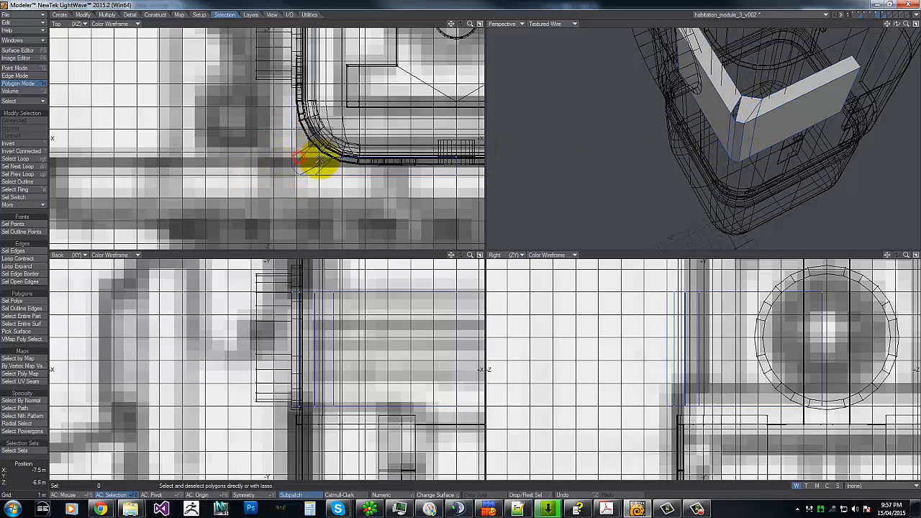
pyautogui.hotkey('ctrl', 'g')
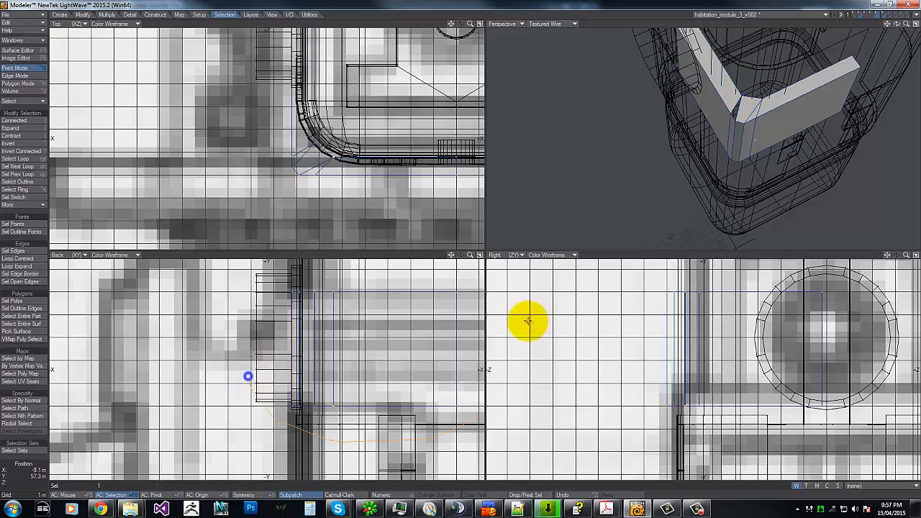
pyautogui.click(734, 117)
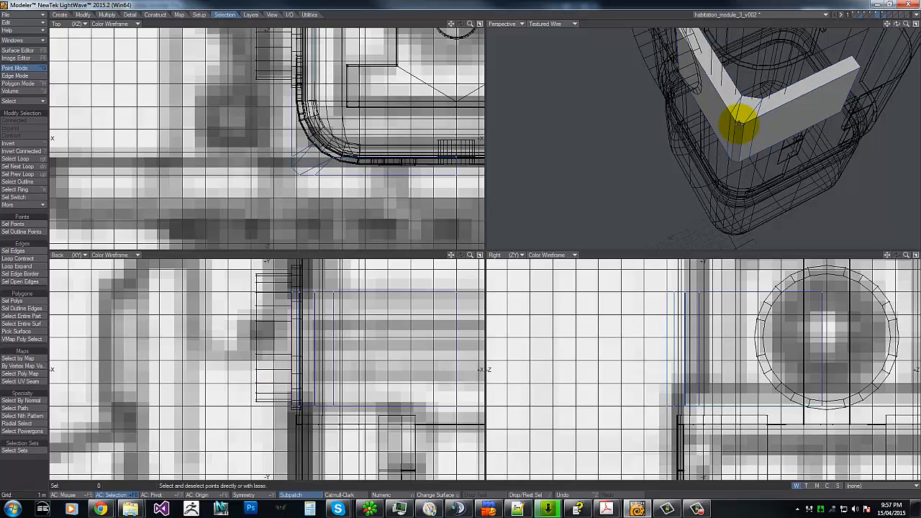
pyautogui.moveTo(902, 27); pyautogui.dragTo(692, 116)
pyautogui.click(755, 144)
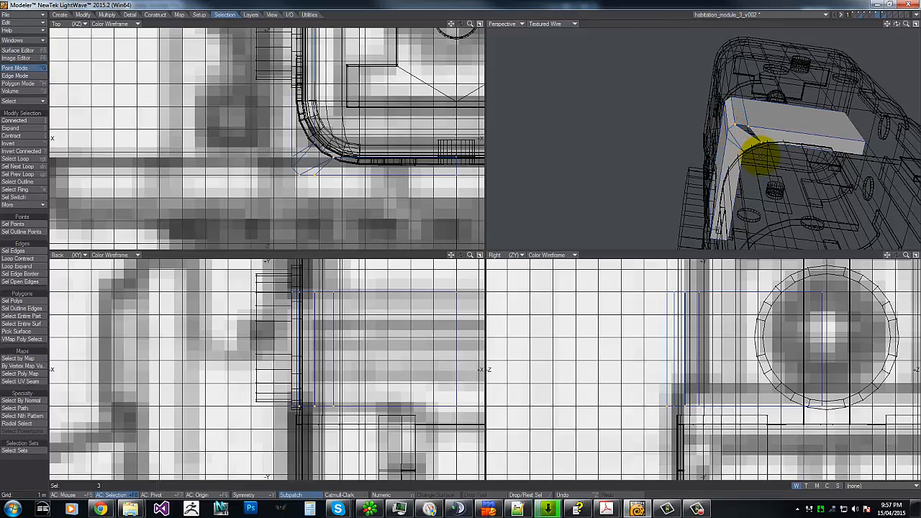
pyautogui.click(788, 162)
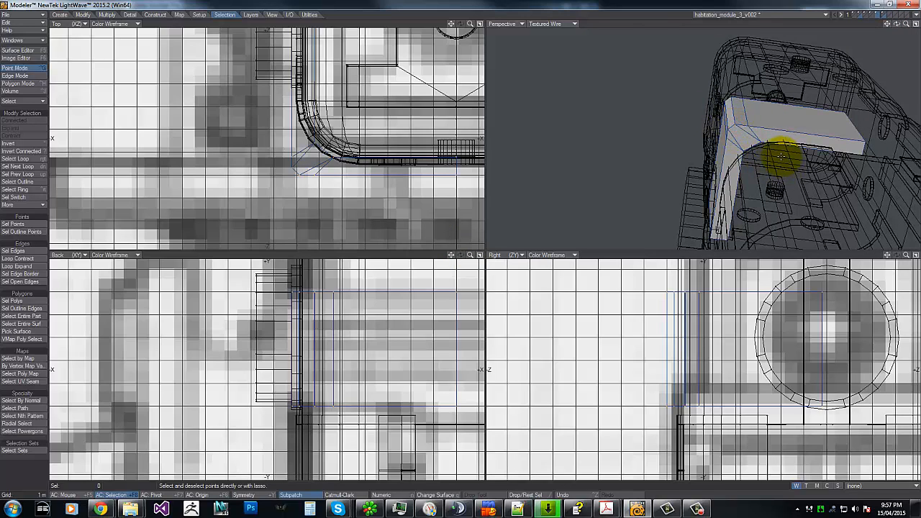
# - Try to chamfer the block's five outer faces that wrap around the corner
pyautogui.hotkey('ctrl', 'h')
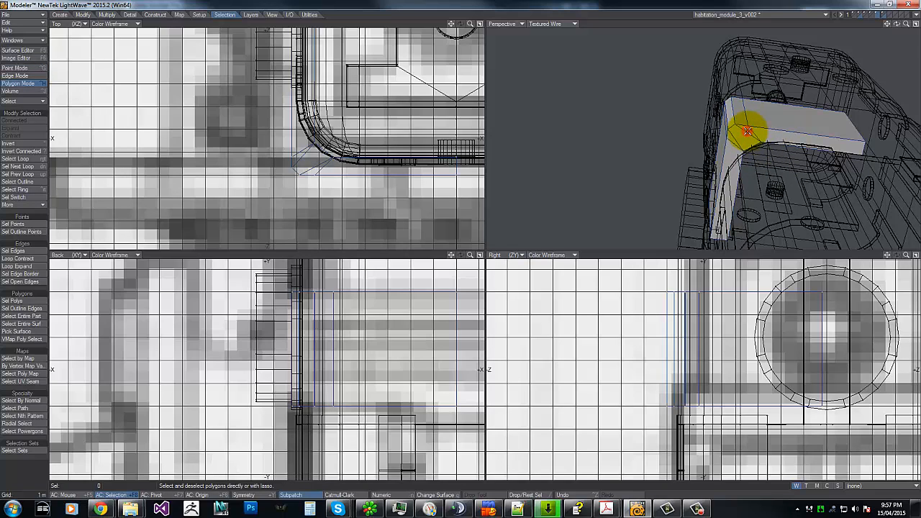
pyautogui.click(748, 130)
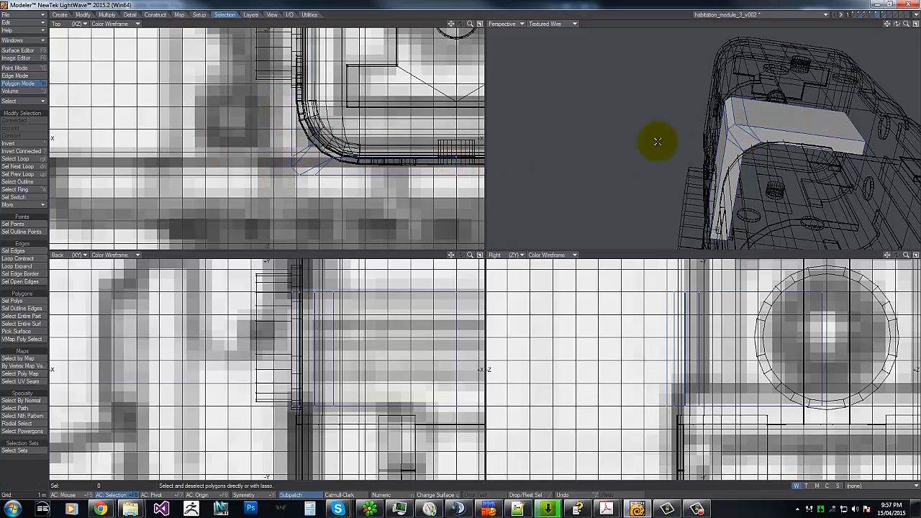
pyautogui.moveTo(791, 96)
pyautogui.mouseDown()
pyautogui.moveTo(818, 117)
pyautogui.moveTo(708, 115)
pyautogui.mouseUp()
pyautogui.moveTo(897, 24); pyautogui.dragTo(800, 56)
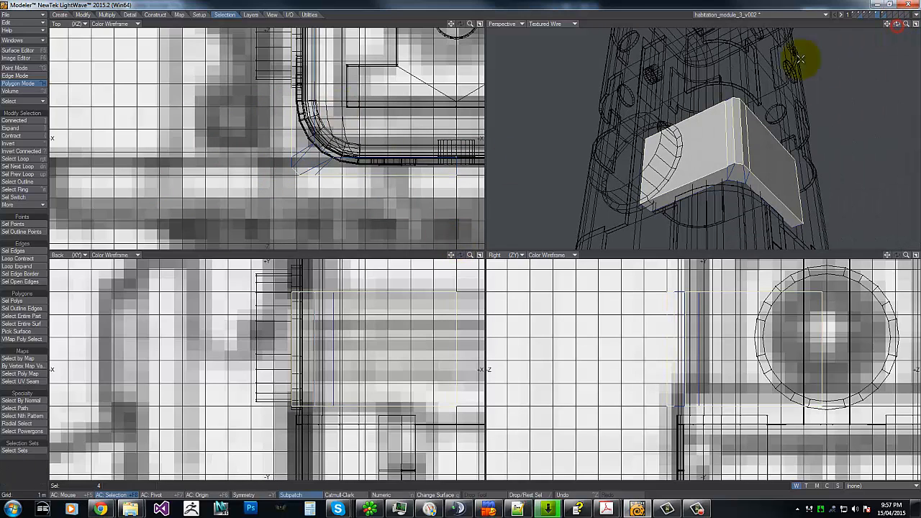
pyautogui.keyDown('shift'); pyautogui.click(744, 150); pyautogui.keyUp('shift')
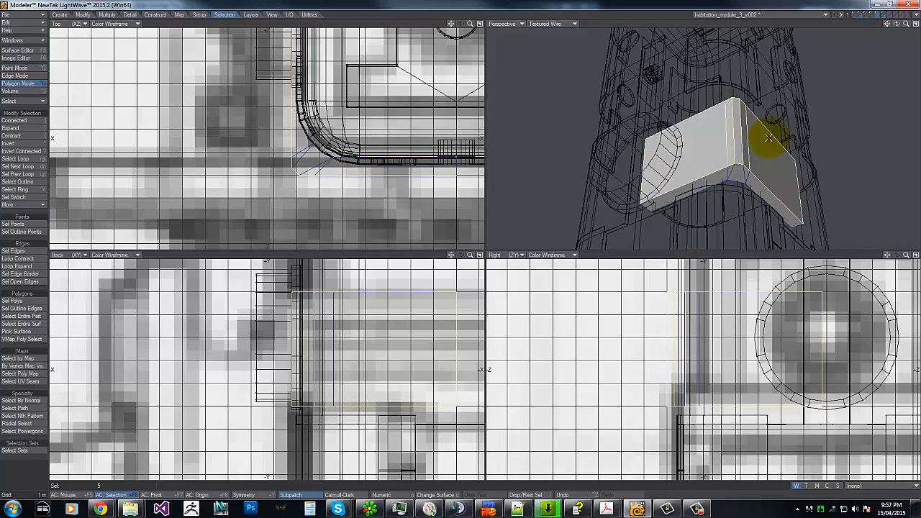
pyautogui.press('b')
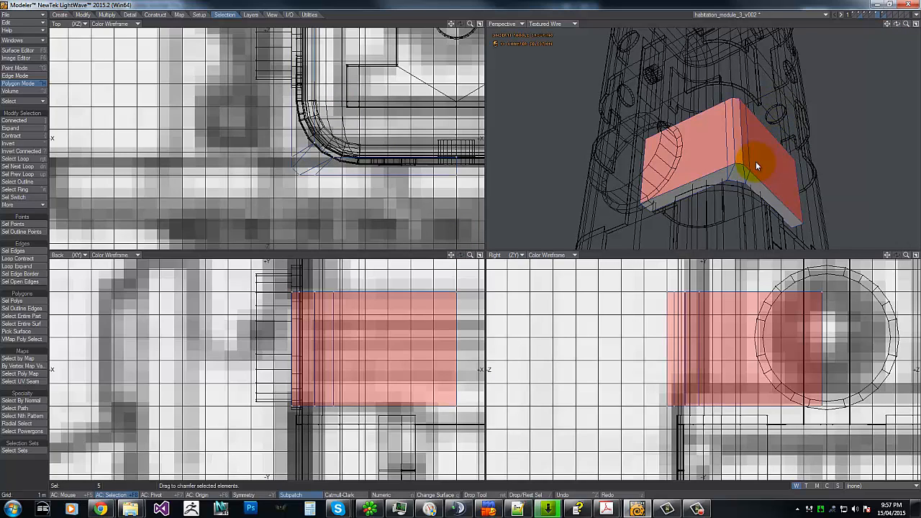
pyautogui.press('space')
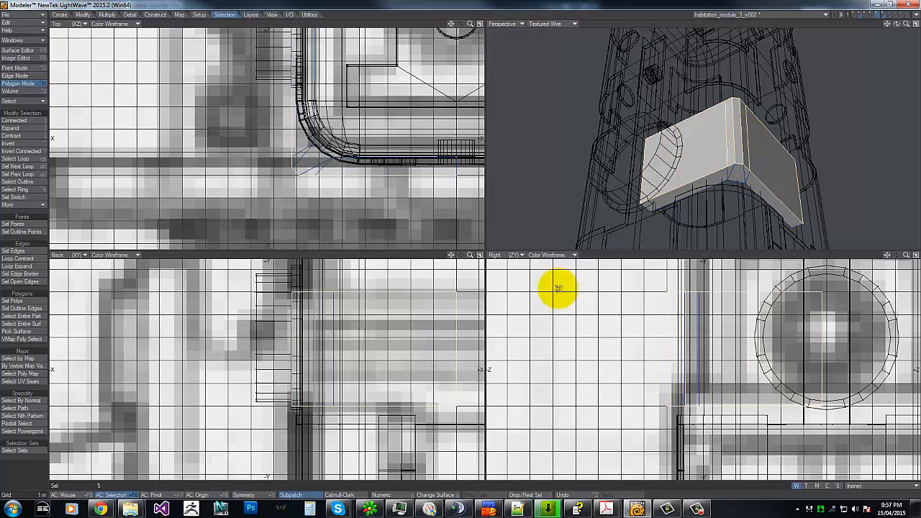
pyautogui.moveTo(215, 322)
pyautogui.mouseDown(button='right')
pyautogui.moveTo(456, 189)
pyautogui.moveTo(413, 180)
pyautogui.mouseUp(button='right')
# - Remove the block's end face at the centreline and mirror the block across X = 0 m
pyautogui.moveTo(444, 139)
pyautogui.mouseDown(button='right')
pyautogui.moveTo(458, 214)
pyautogui.moveTo(440, 95)
pyautogui.mouseUp(button='right')
pyautogui.press('Delete')
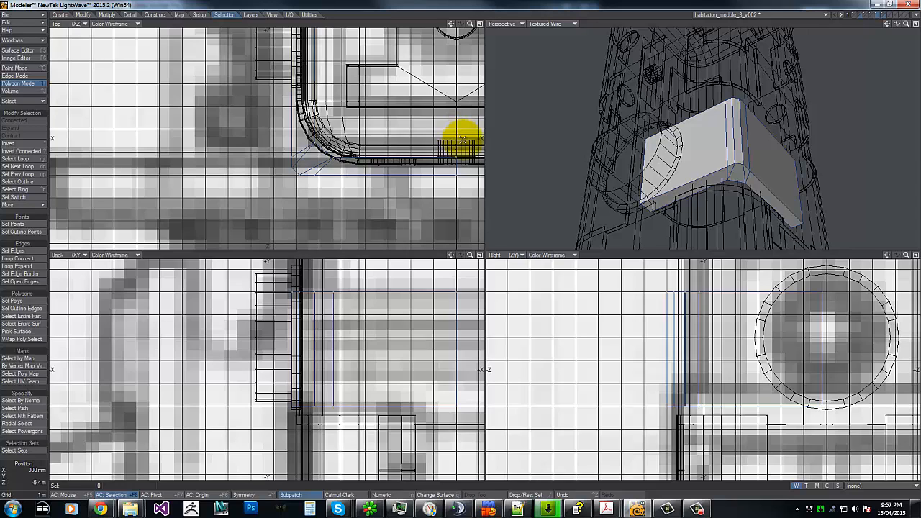
pyautogui.hotkey('shift', 'v')
pyautogui.moveTo(457, 100); pyautogui.dragTo(460, 206)
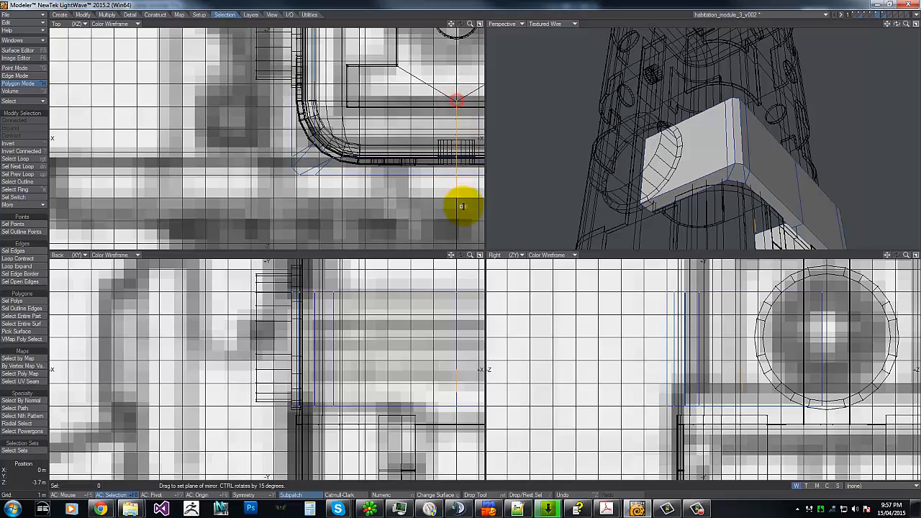
pyautogui.press('space')
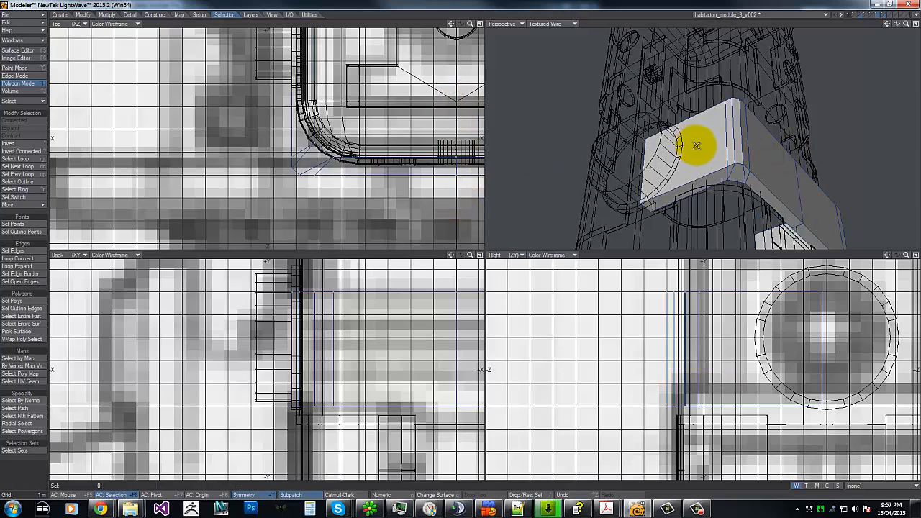
# - Try to chamfer all outer faces of the mirrored block with symmetry enabled
pyautogui.moveTo(696, 146)
pyautogui.mouseDown()
pyautogui.moveTo(778, 167)
pyautogui.moveTo(786, 177)
pyautogui.mouseUp()
pyautogui.hotkey('ctrl', 'b')
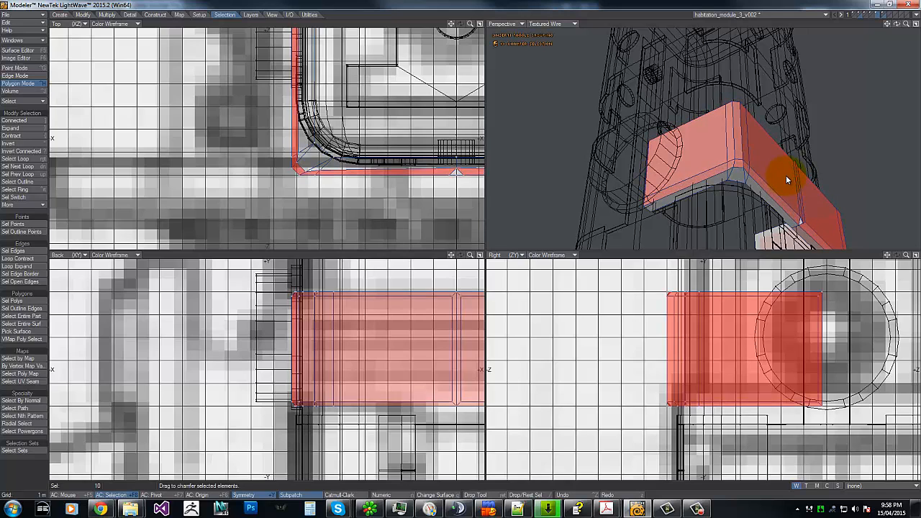
pyautogui.press('/')
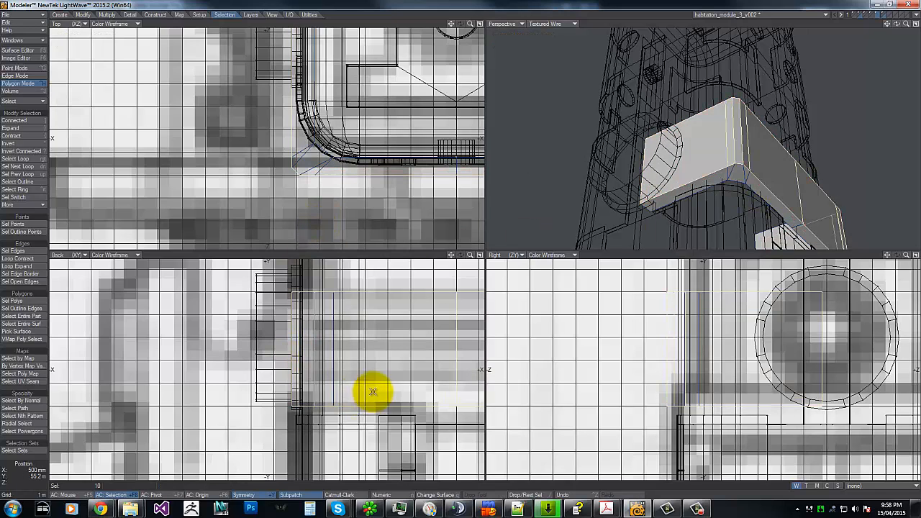
pyautogui.press('g')
pyautogui.hotkey('ctrl', 'z')
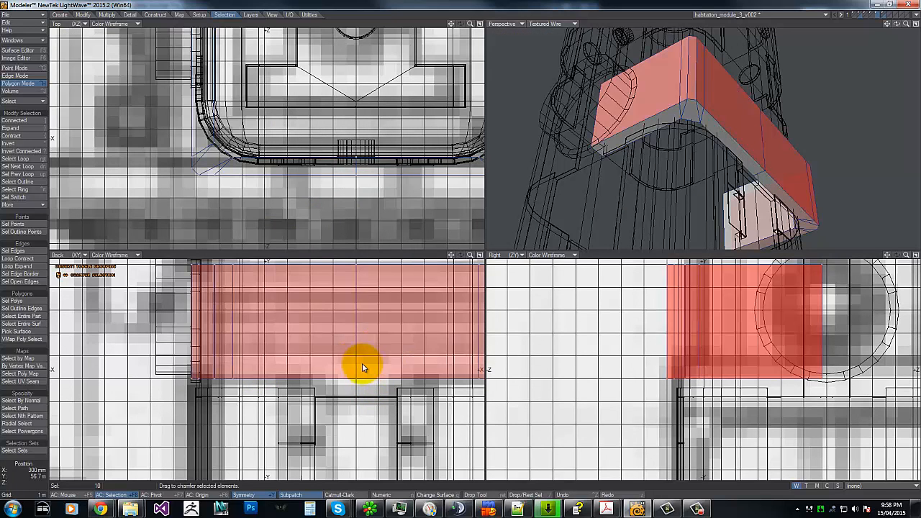
pyautogui.moveTo(723, 151); pyautogui.dragTo(717, 151)
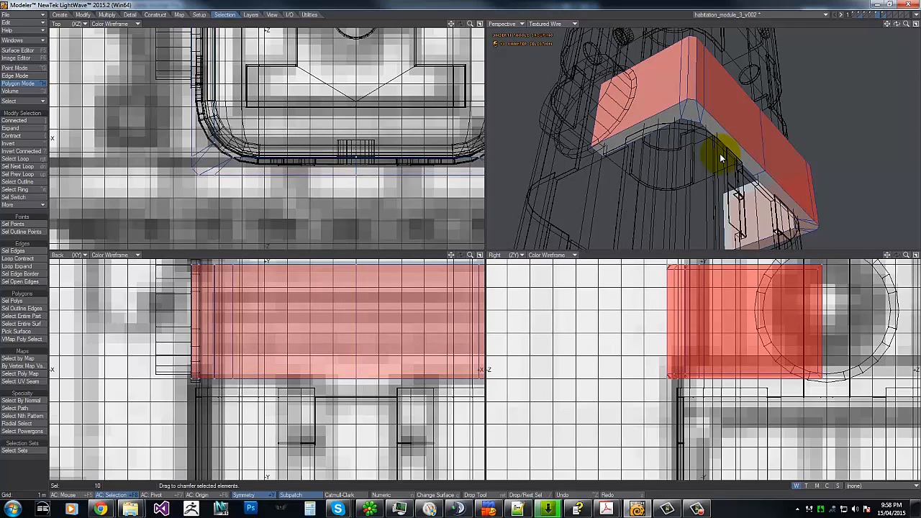
pyautogui.moveTo(418, 297); pyautogui.dragTo(404, 353)
pyautogui.press('Return')
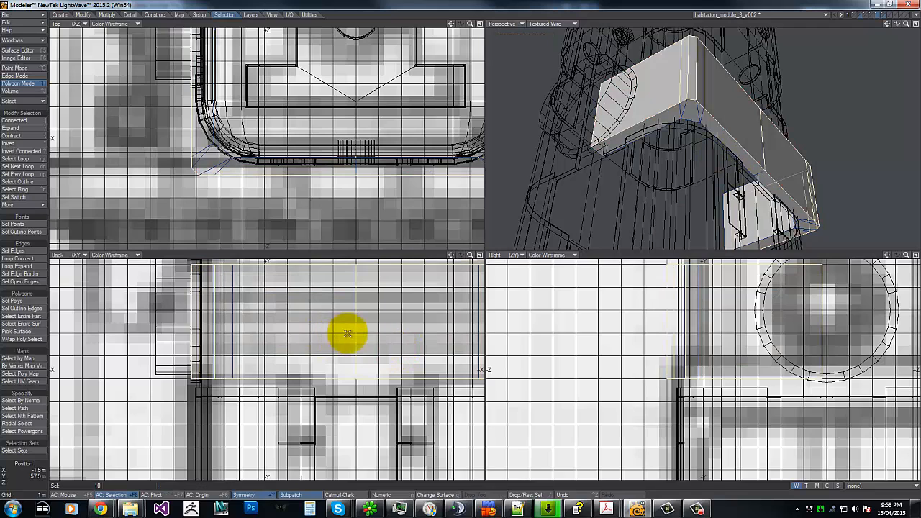
pyautogui.moveTo(359, 322); pyautogui.dragTo(144, 339)
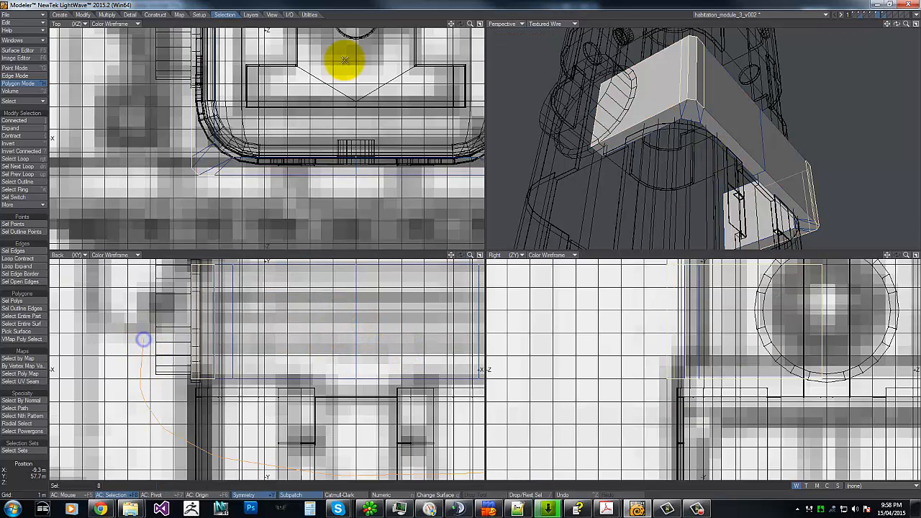
# - Merge the duplicate points of the mirrored block
pyautogui.press('/')
pyautogui.press('m')
pyautogui.press('Return')
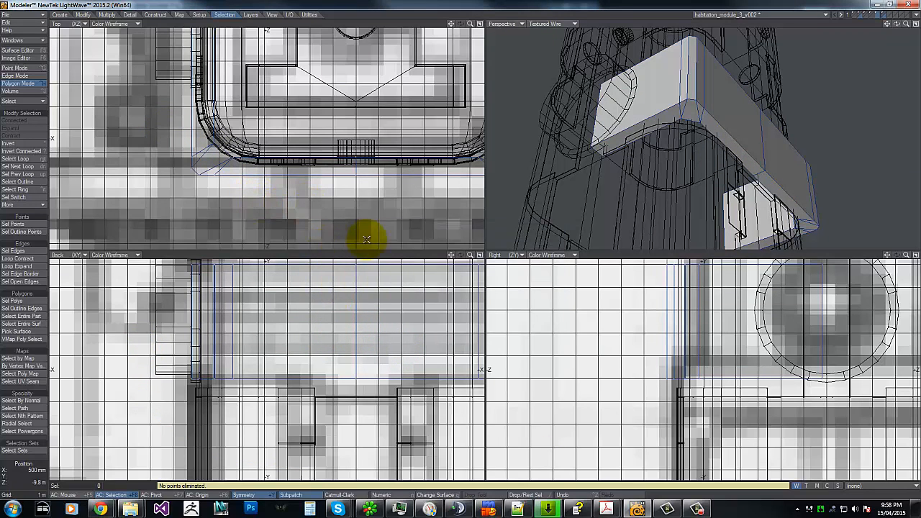
# - Try to chamfer the lower outer edge loop running around the mirrored block
pyautogui.click(15, 75)
pyautogui.click(452, 146)
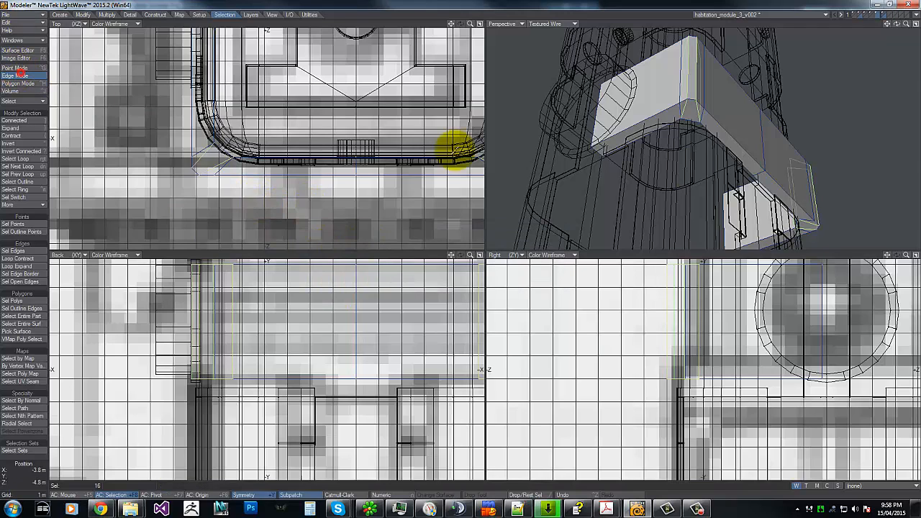
pyautogui.moveTo(144, 355); pyautogui.dragTo(446, 457, button='right')
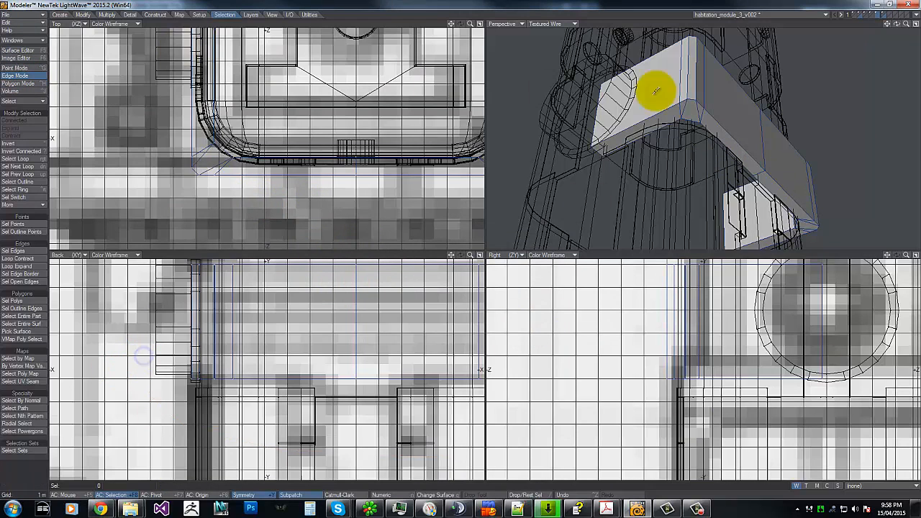
pyautogui.click(738, 137)
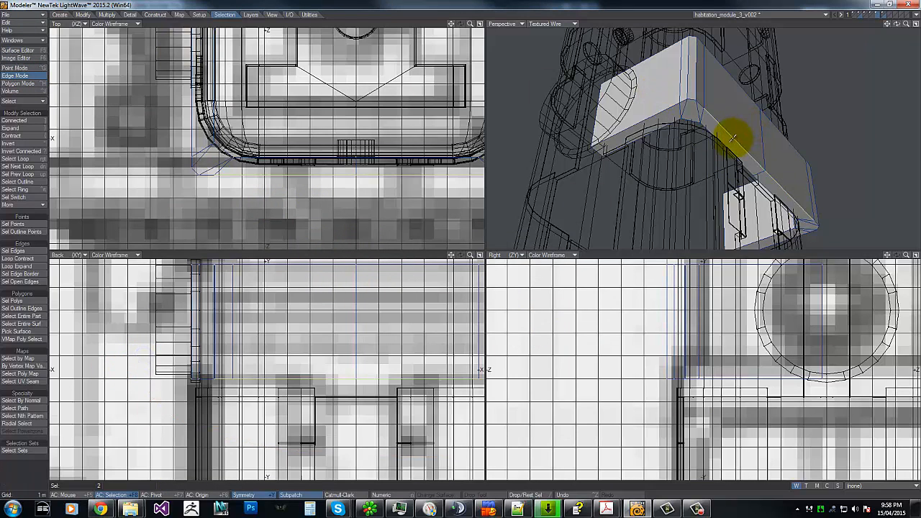
pyautogui.press('Right')
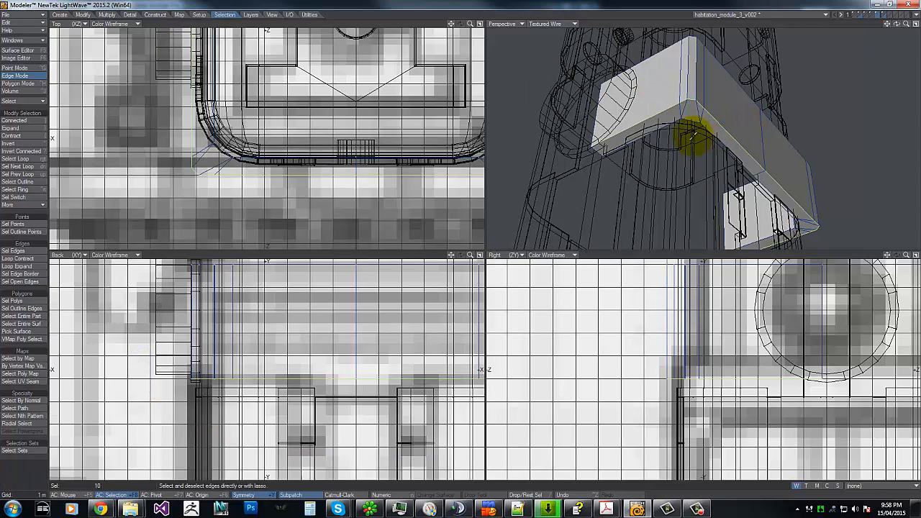
pyautogui.hotkey('ctrl', 'b')
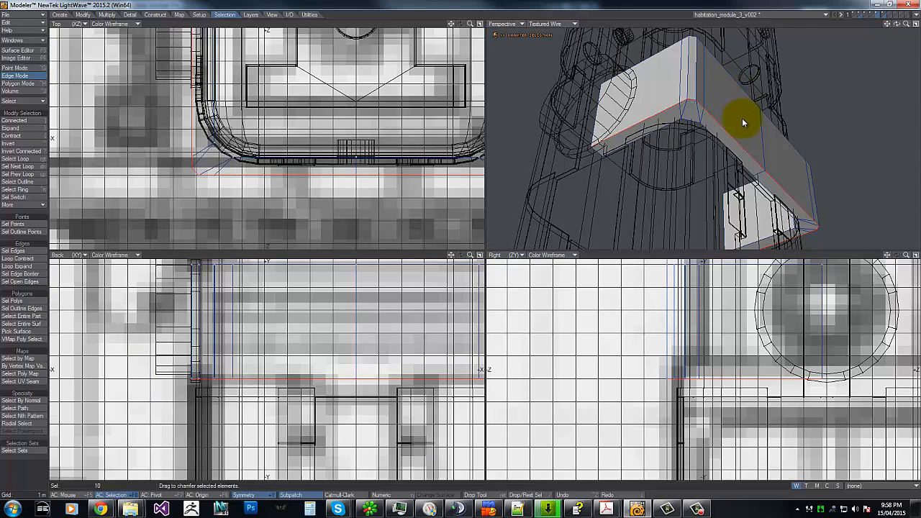
pyautogui.moveTo(741, 118); pyautogui.dragTo(741, 120)
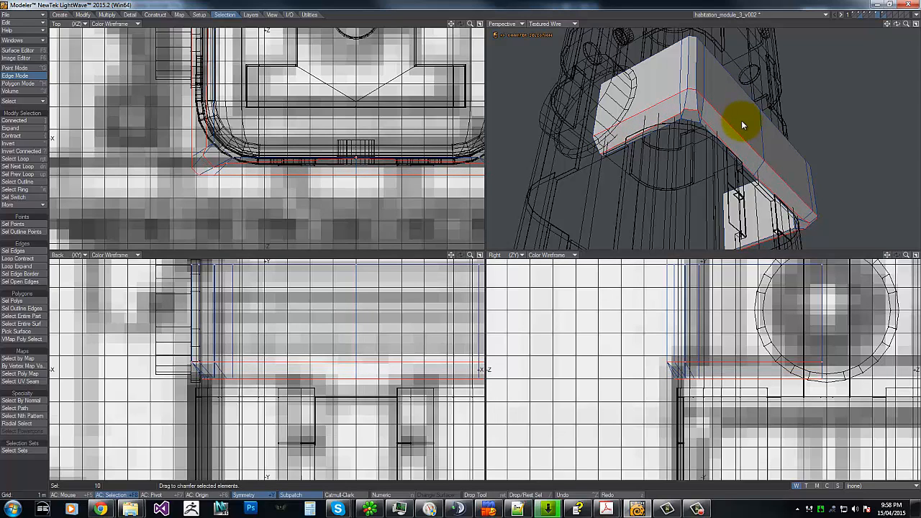
pyautogui.moveTo(896, 25); pyautogui.dragTo(460, 245)
pyautogui.moveTo(462, 245); pyautogui.dragTo(461, 245)
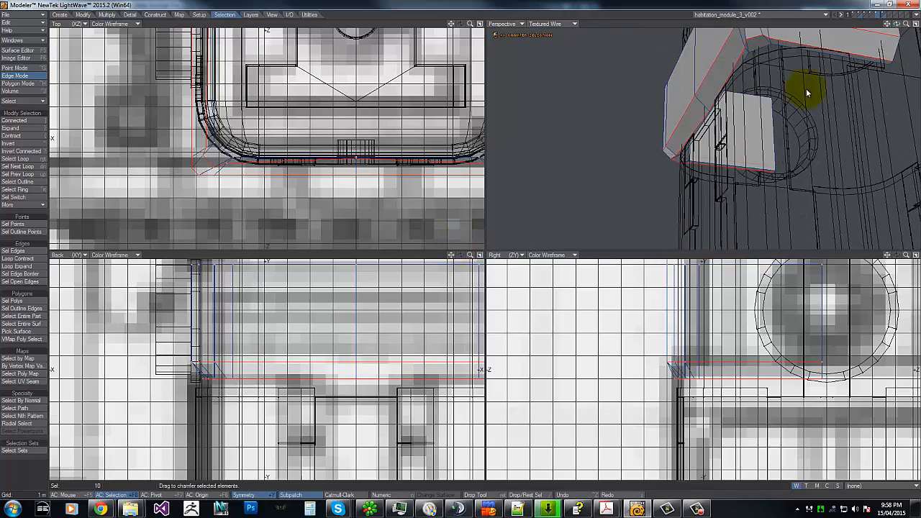
pyautogui.moveTo(356, 320); pyautogui.dragTo(358, 322)
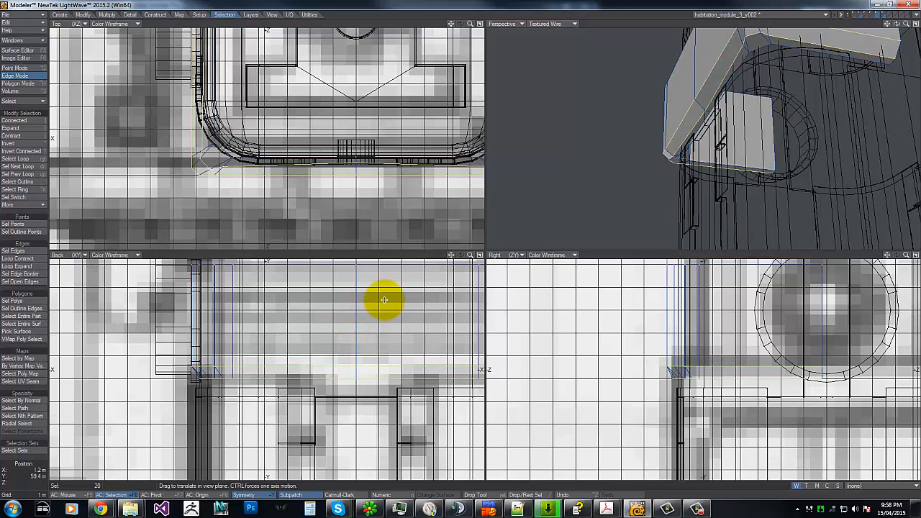
# - Undo the lower edge loop's chamfer and clear the edge selection
pyautogui.press('t')
pyautogui.hotkey('shift', 'a')
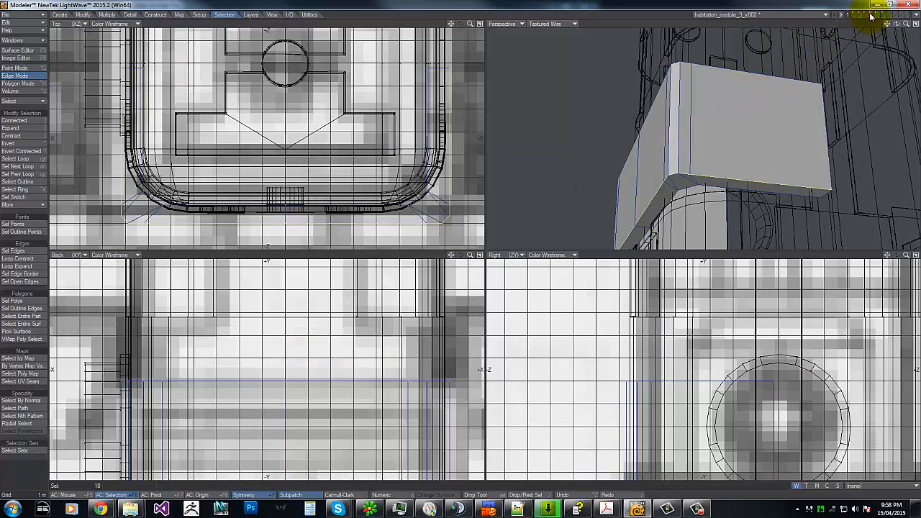
pyautogui.moveTo(906, 23); pyautogui.dragTo(457, 243)
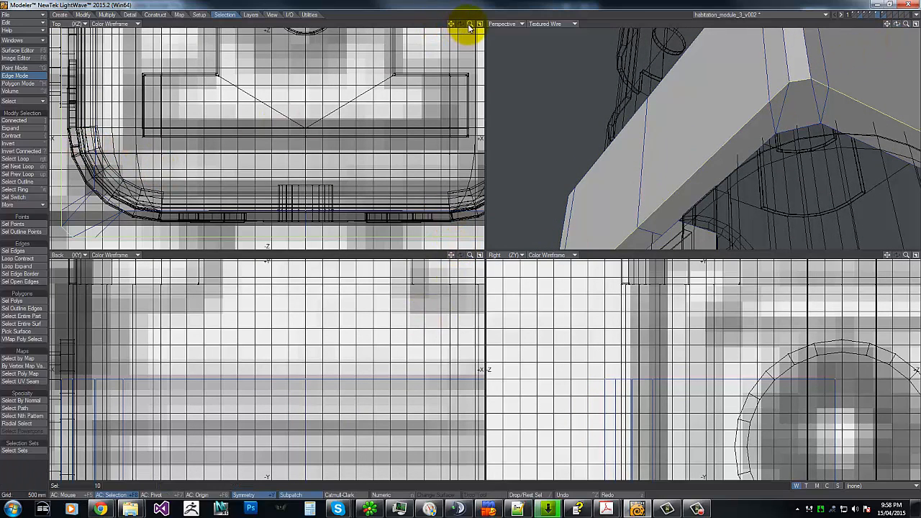
pyautogui.moveTo(469, 28); pyautogui.dragTo(463, 243)
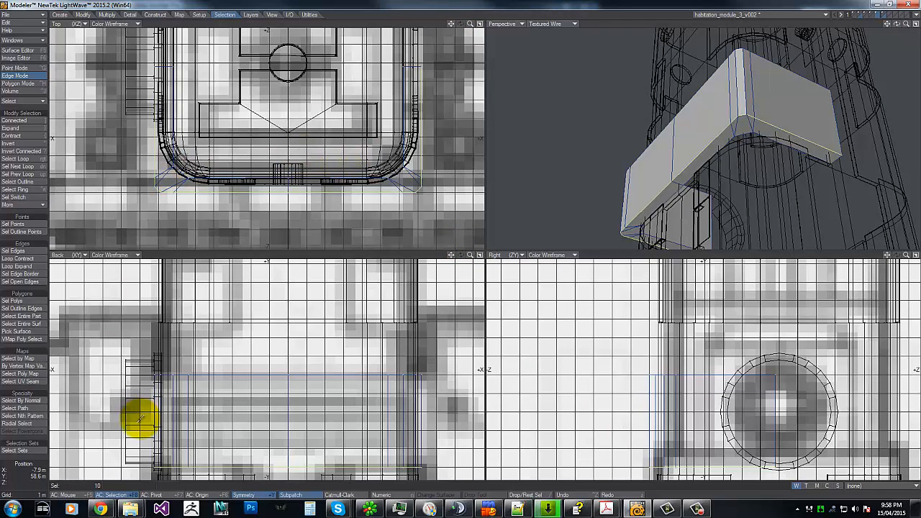
pyautogui.click(139, 417)
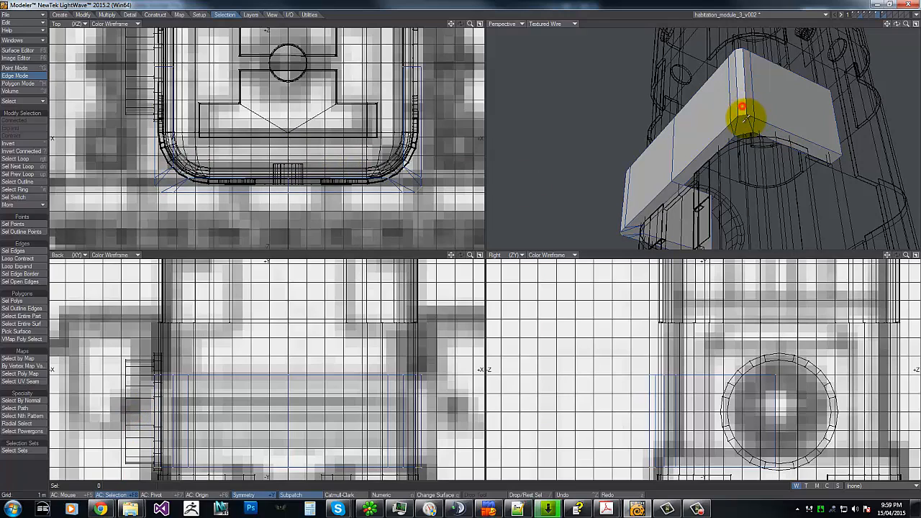
# - Try to chamfer the upper outer edge loop running around the mirrored block and undo the result
pyautogui.click(738, 102)
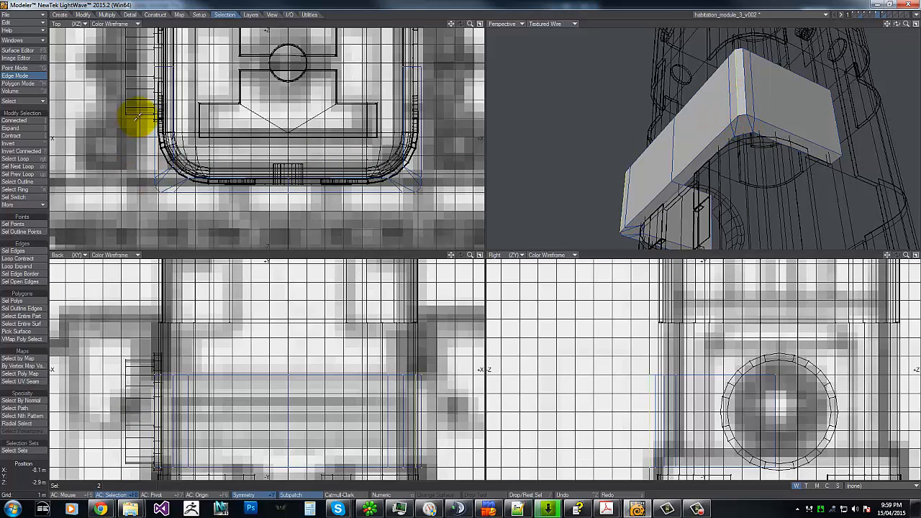
pyautogui.moveTo(137, 121); pyautogui.dragTo(134, 91, button='right')
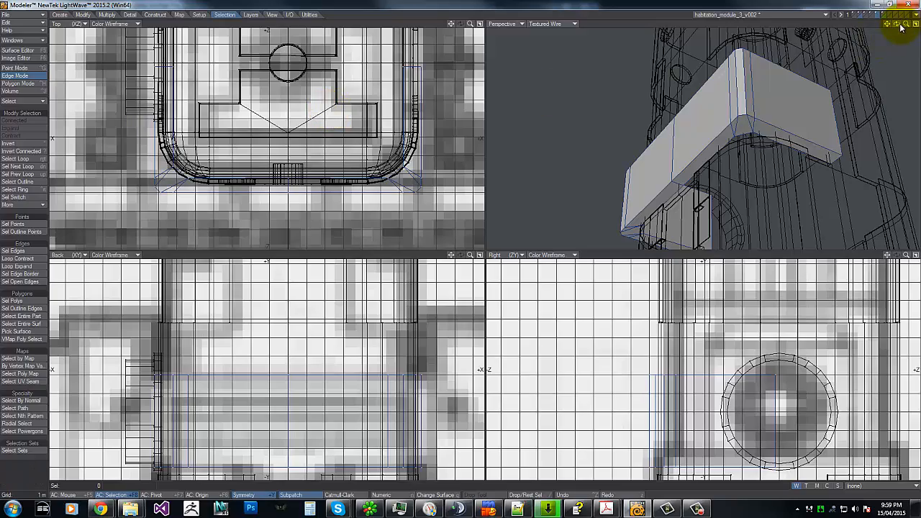
pyautogui.moveTo(897, 24); pyautogui.dragTo(461, 241)
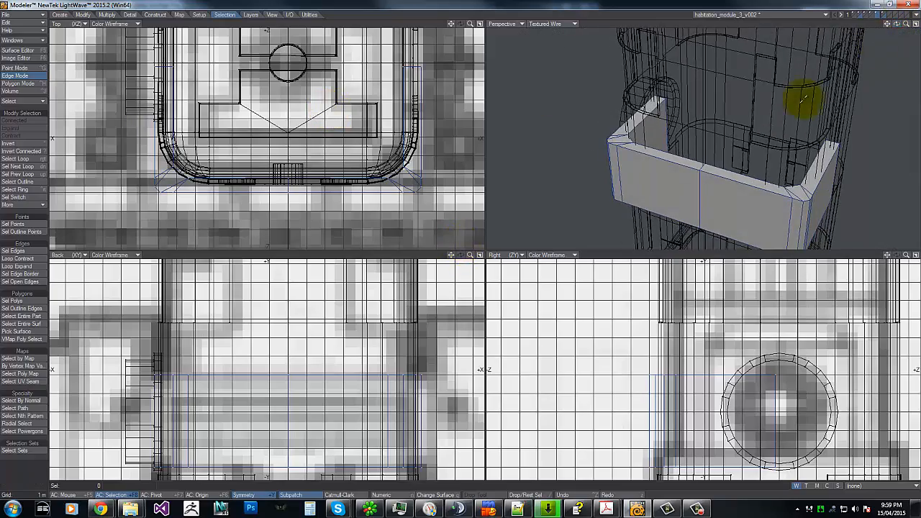
pyautogui.click(695, 180)
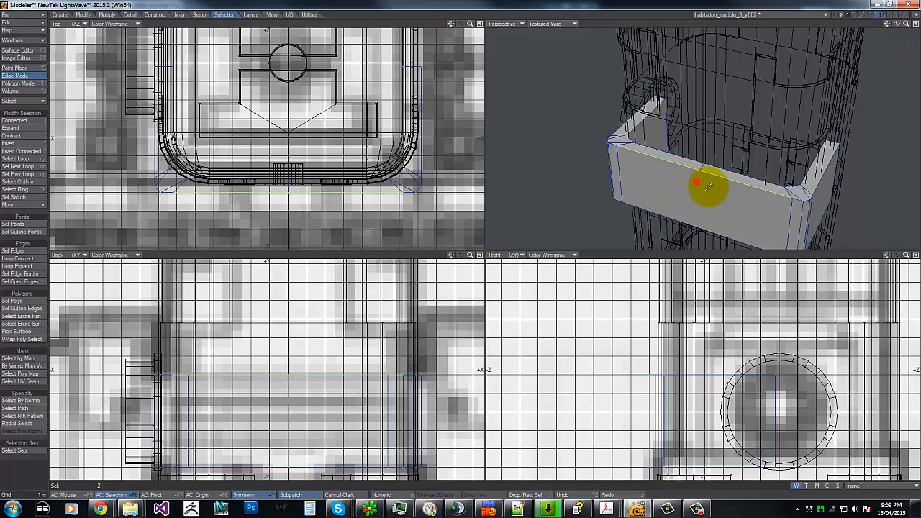
pyautogui.press('Right')
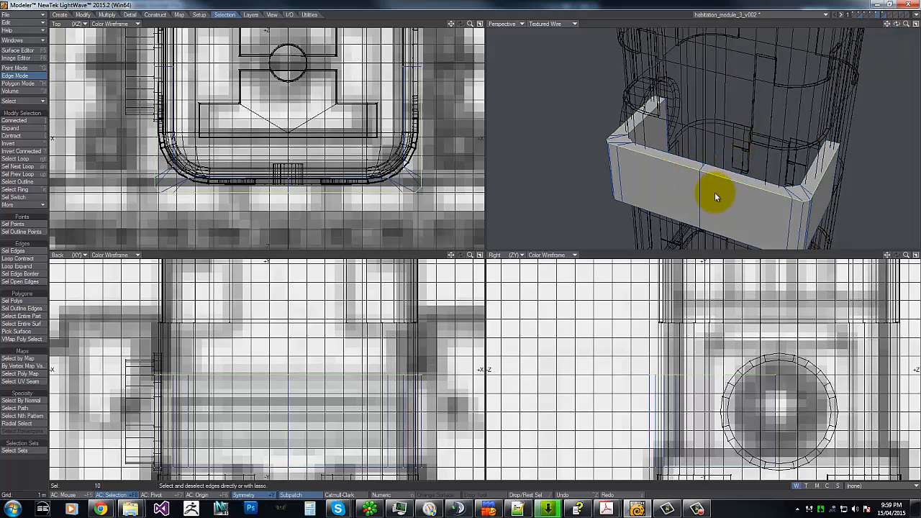
pyautogui.hotkey('ctrl', 'b')
pyautogui.moveTo(715, 193); pyautogui.dragTo(713, 192)
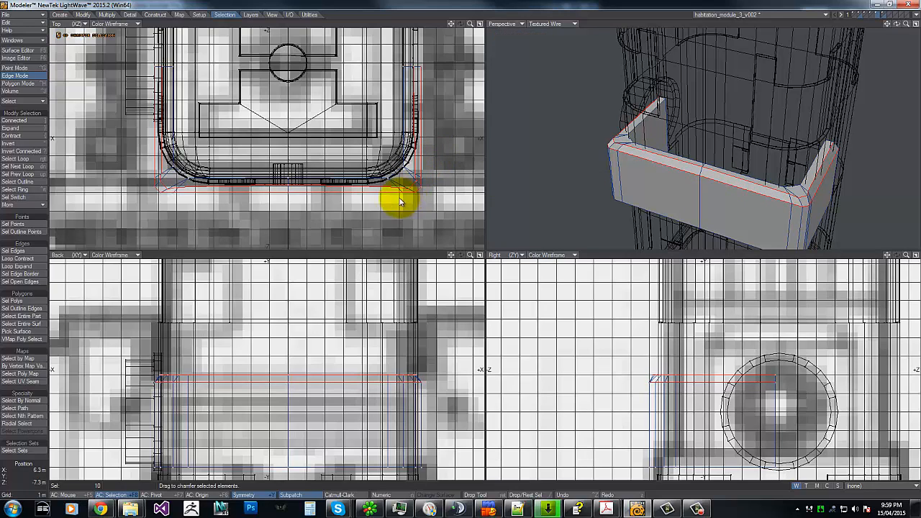
pyautogui.hotkey('ctrl', 'z')
pyautogui.press('space')
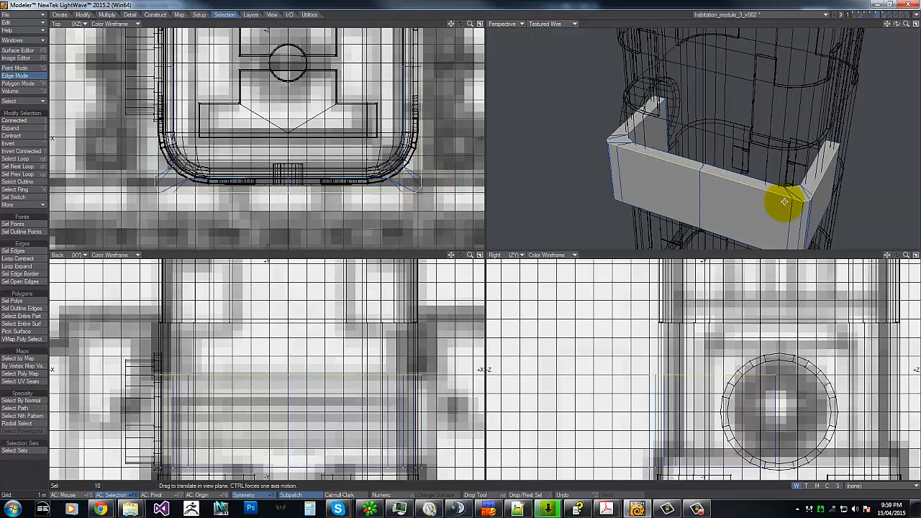
# - Select the block's upper faces and merge them into a single polygon on each half
pyautogui.click(785, 195)
pyautogui.moveTo(101, 355)
pyautogui.mouseDown(button='right')
pyautogui.moveTo(672, 426)
pyautogui.moveTo(227, 188)
pyautogui.mouseUp(button='right')
pyautogui.press('space')
pyautogui.moveTo(806, 189); pyautogui.dragTo(784, 191)
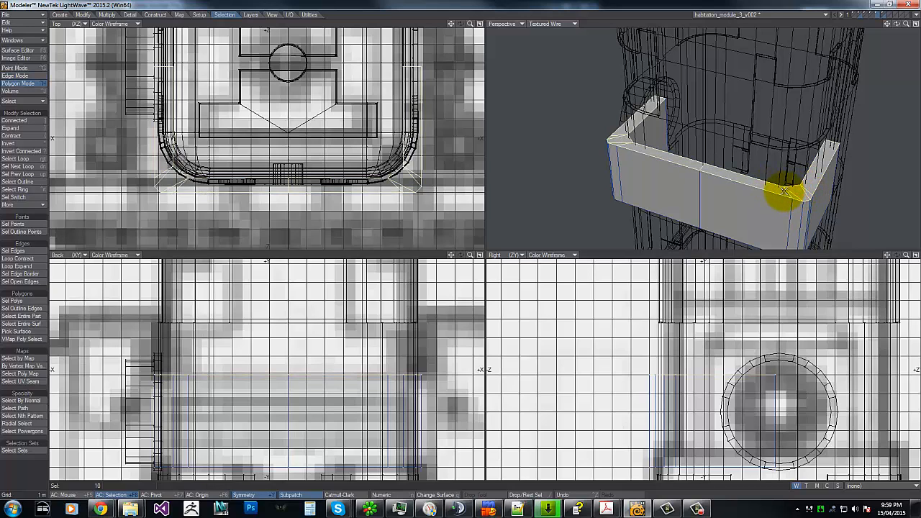
# - Try to merge the two halves of the block's top into one polygon
pyautogui.moveTo(691, 163); pyautogui.dragTo(700, 165)
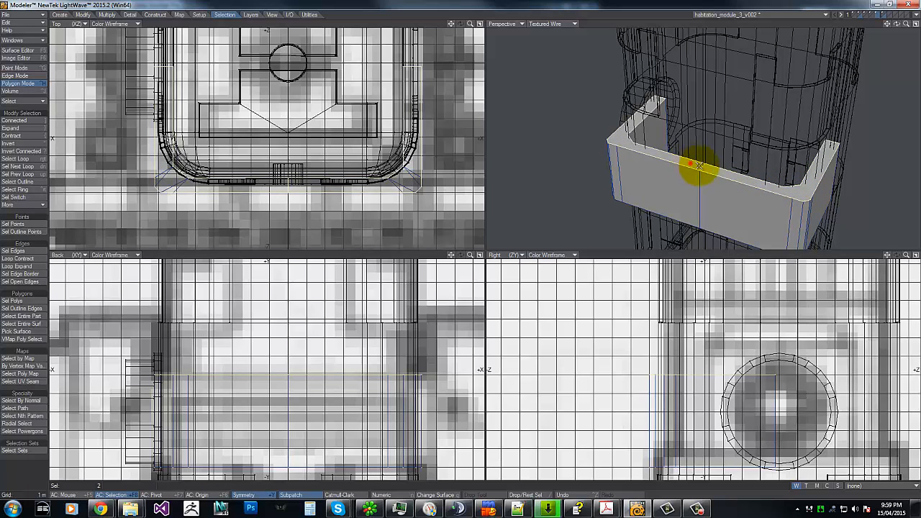
pyautogui.hotkey('shift', 'z')
pyautogui.click(473, 243)
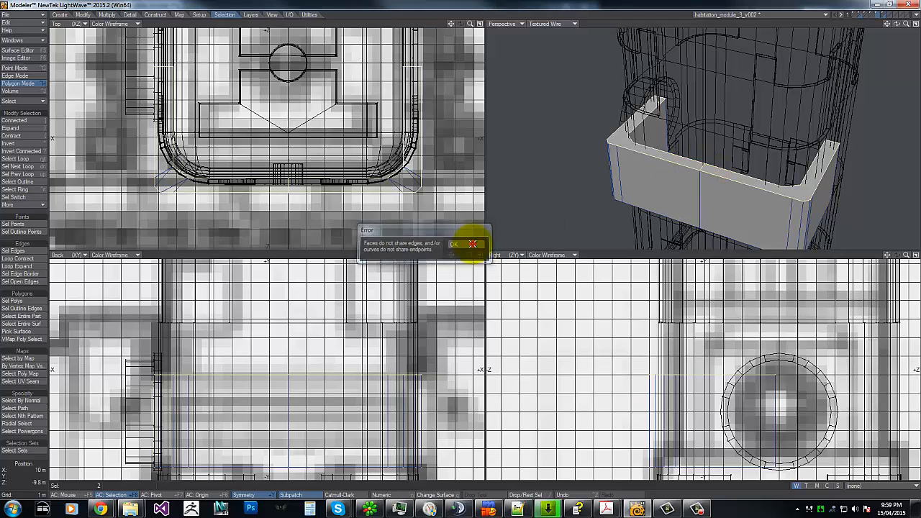
# - Weld the paired points at the inner and outer top corners of the block's centre seam
pyautogui.press('space')
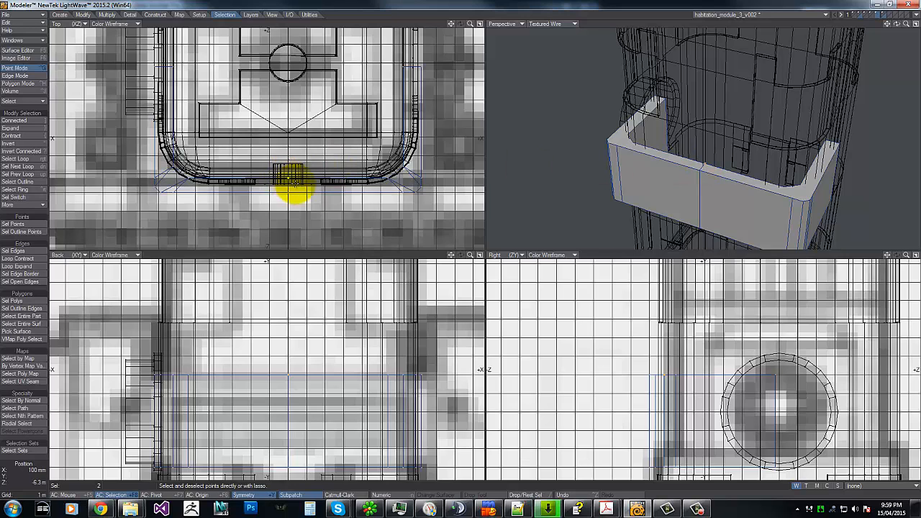
pyautogui.press('g')
pyautogui.hotkey('ctrl', 'w')
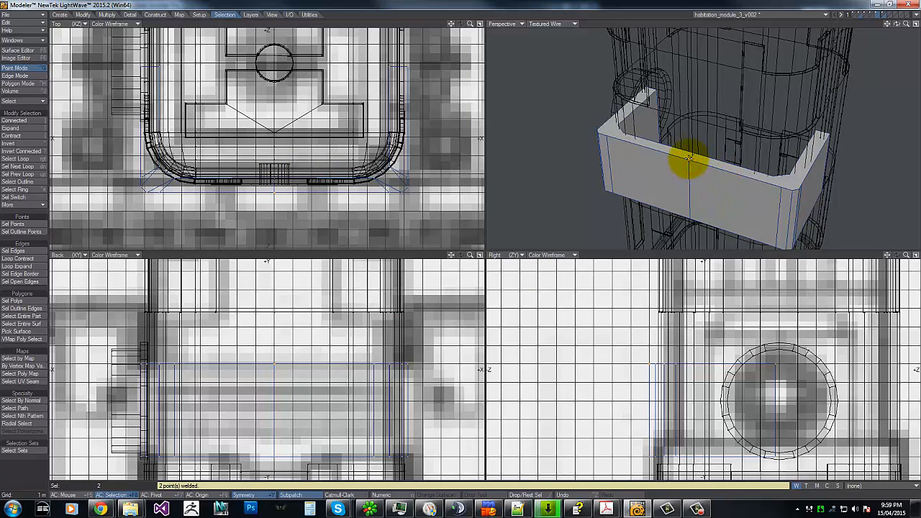
pyautogui.press('v')
pyautogui.press('Return')
pyautogui.hotkey('ctrl', 'w')
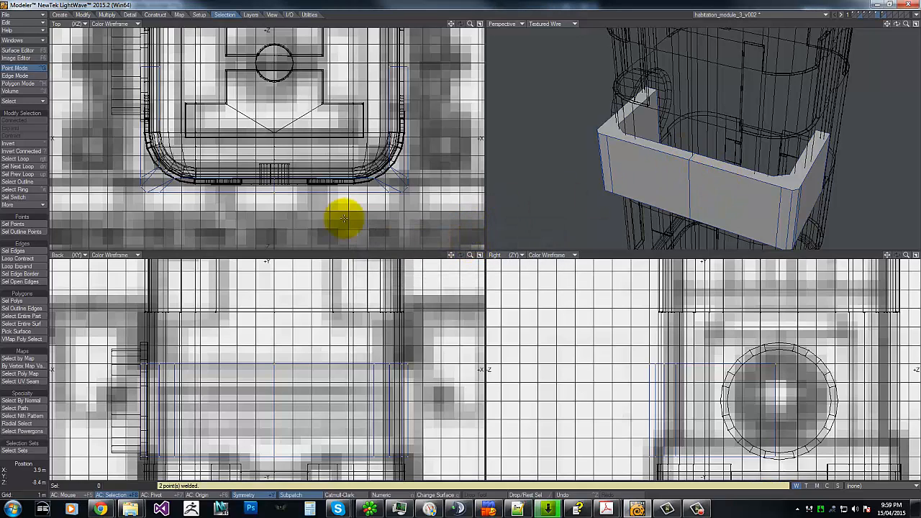
# - Align all centre seam points of the block to X = 0 m and merge the duplicates
pyautogui.moveTo(294, 161)
pyautogui.mouseDown(button='right')
pyautogui.moveTo(294, 189)
pyautogui.moveTo(288, 156)
pyautogui.mouseUp(button='right')
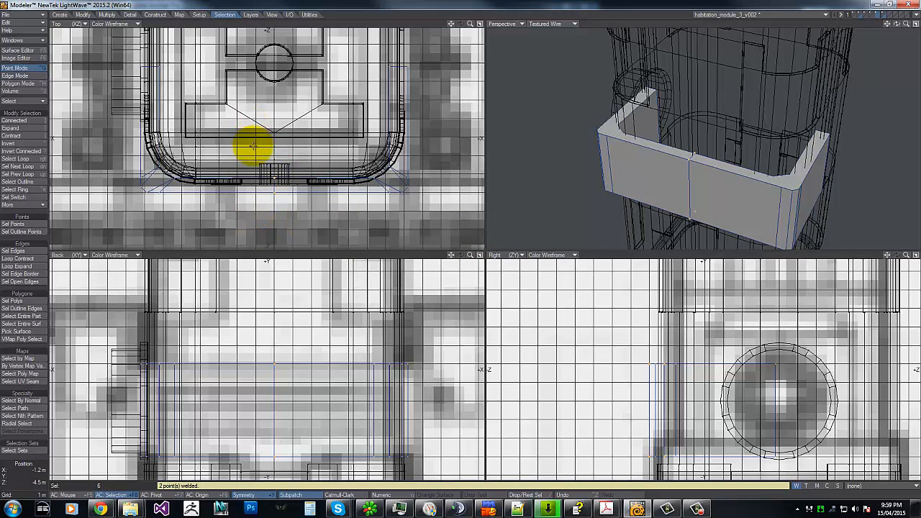
pyautogui.press('v')
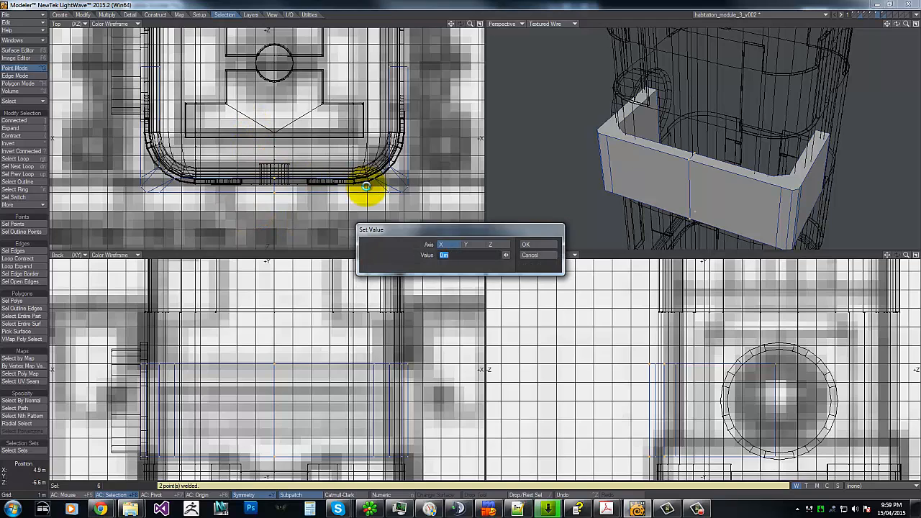
pyautogui.press('Return')
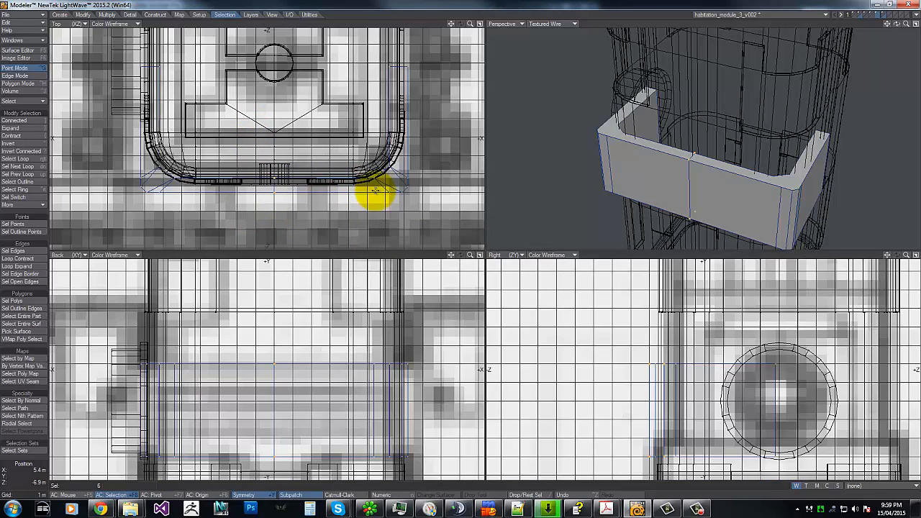
pyautogui.press('v')
pyautogui.press('Return')
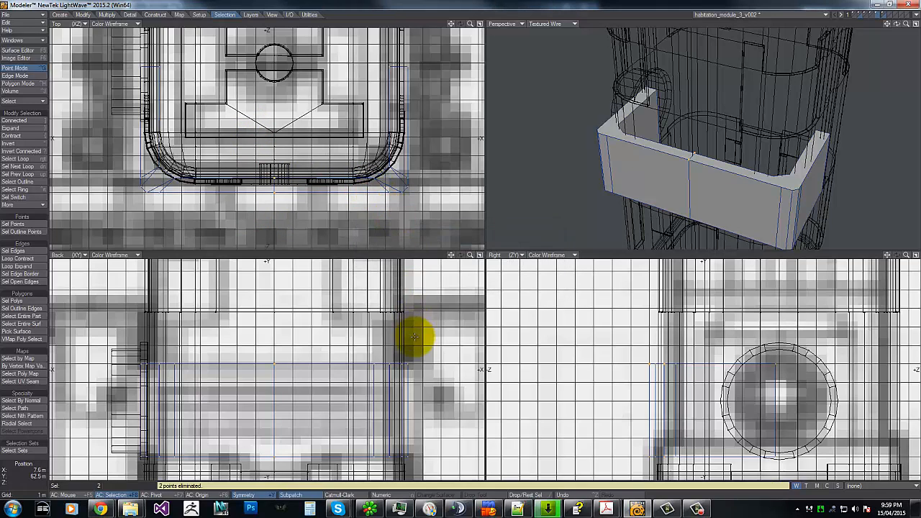
# - Select the top faces and then the centre seam area to check for stray internal polygons
pyautogui.hotkey('ctrl', 'h')
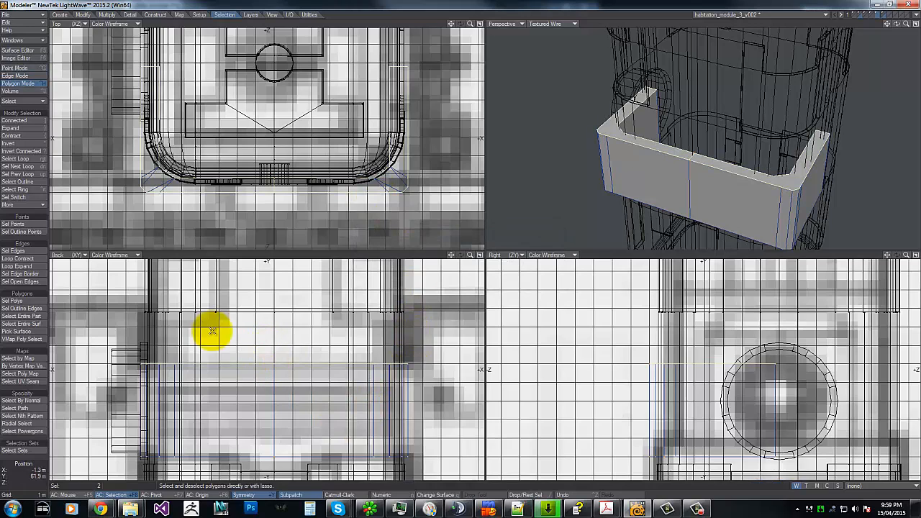
pyautogui.moveTo(194, 322)
pyautogui.mouseDown(button='right')
pyautogui.moveTo(262, 418)
pyautogui.moveTo(131, 336)
pyautogui.mouseUp(button='right')
pyautogui.rightClick(287, 343)
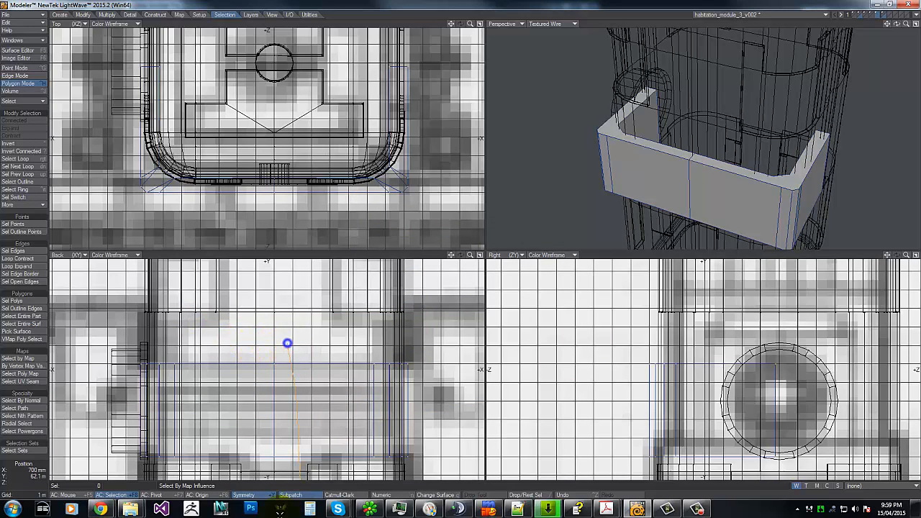
pyautogui.rightClick(281, 345)
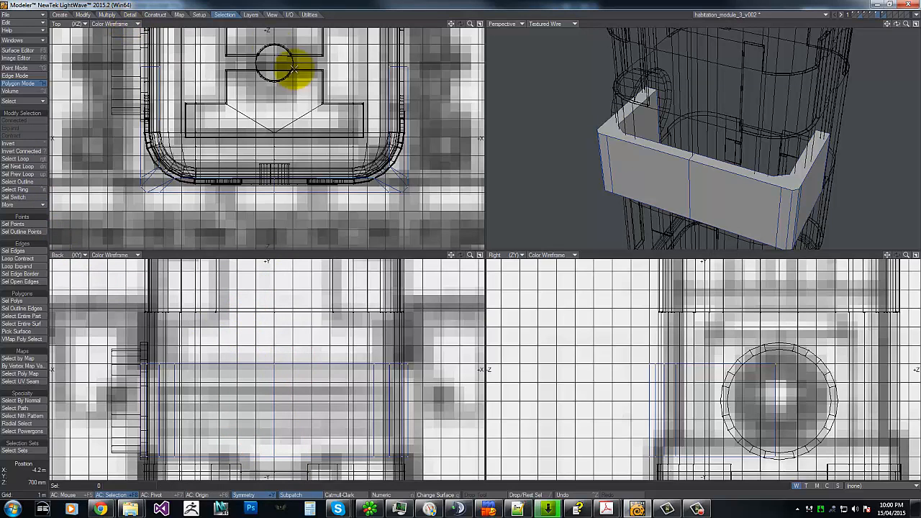
# - Unify duplicate polygons across the whole block and clear the polygon selection
pyautogui.moveTo(94, 333)
pyautogui.mouseDown(button='right')
pyautogui.moveTo(91, 355)
pyautogui.moveTo(352, 271)
pyautogui.moveTo(96, 255)
pyautogui.mouseUp(button='right')
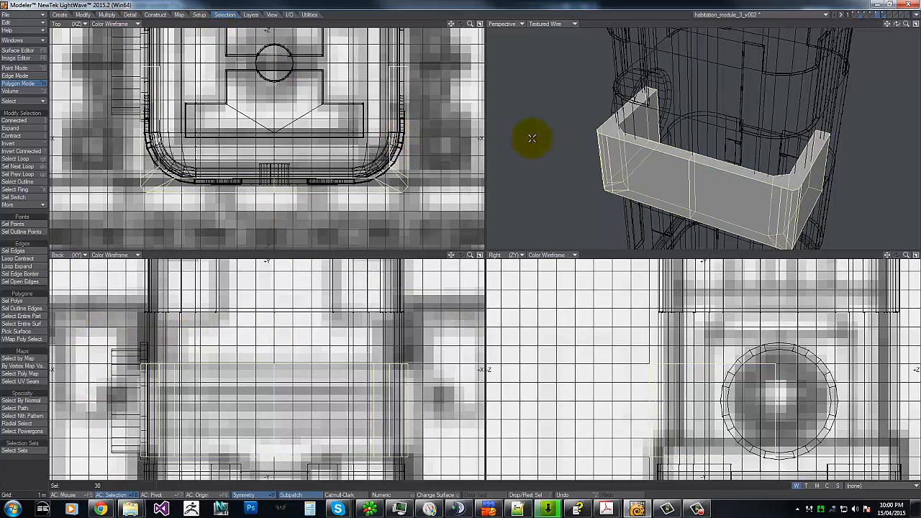
pyautogui.click(156, 15)
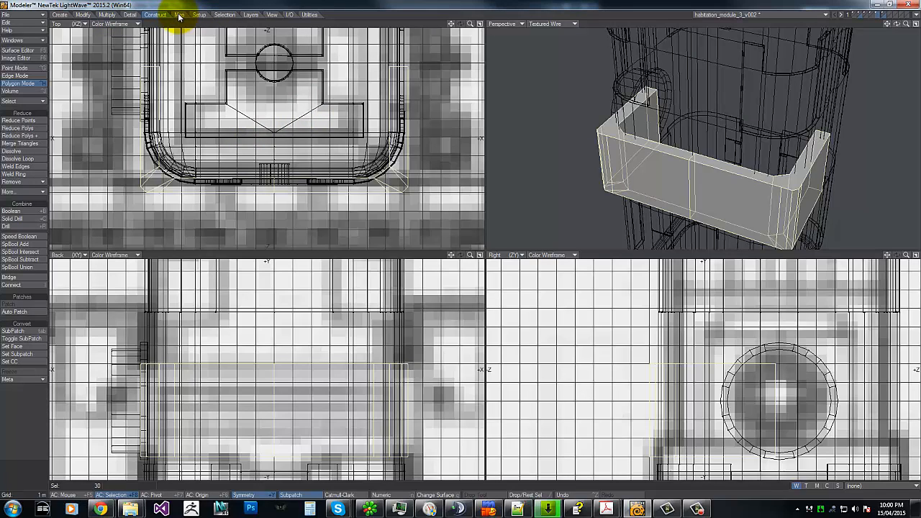
pyautogui.click(14, 181)
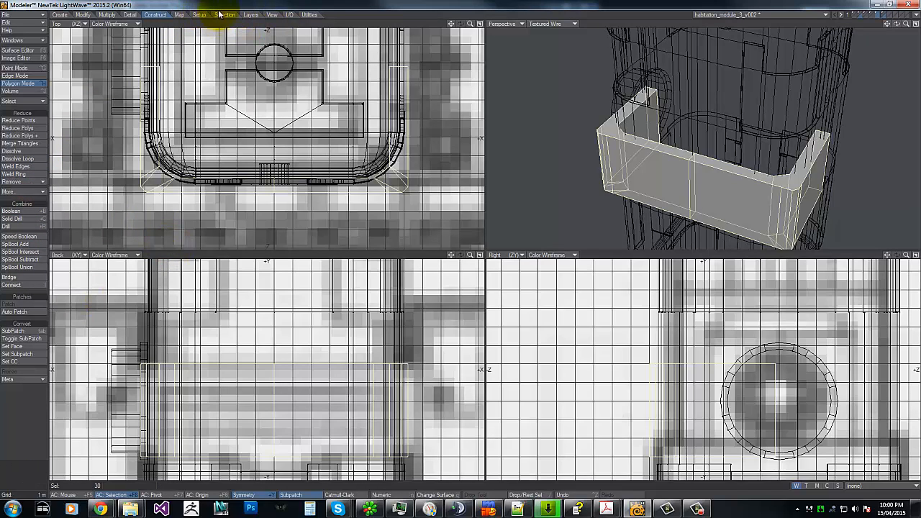
pyautogui.click(131, 15)
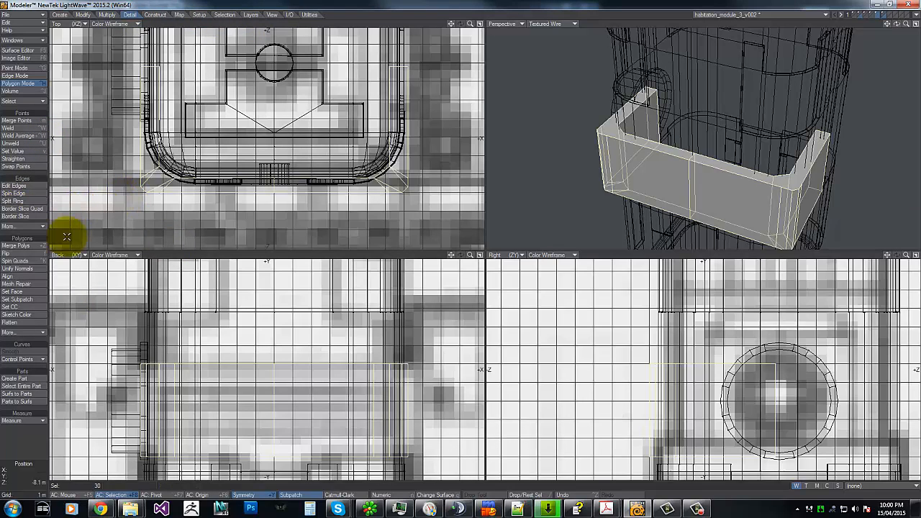
pyautogui.click(21, 333)
pyautogui.click(29, 351)
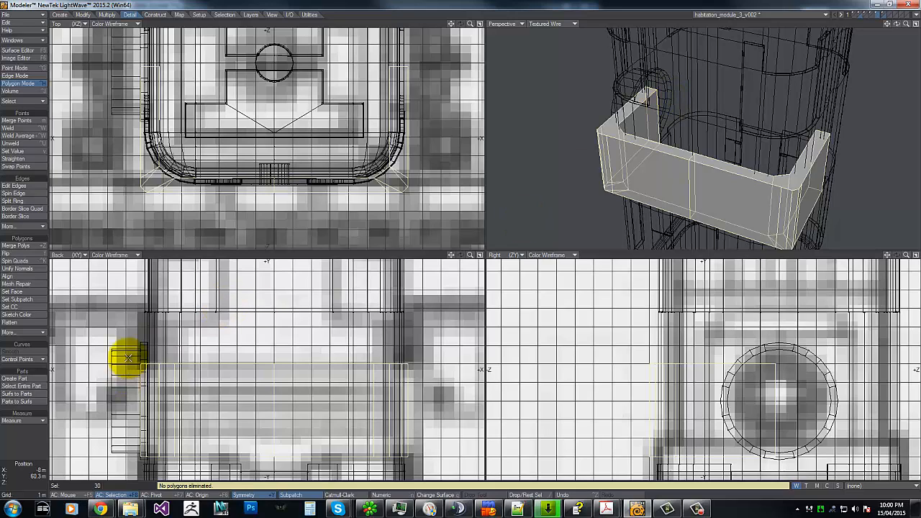
pyautogui.moveTo(124, 349)
pyautogui.mouseDown(button='right')
pyautogui.moveTo(140, 468)
pyautogui.moveTo(191, 291)
pyautogui.mouseUp(button='right')
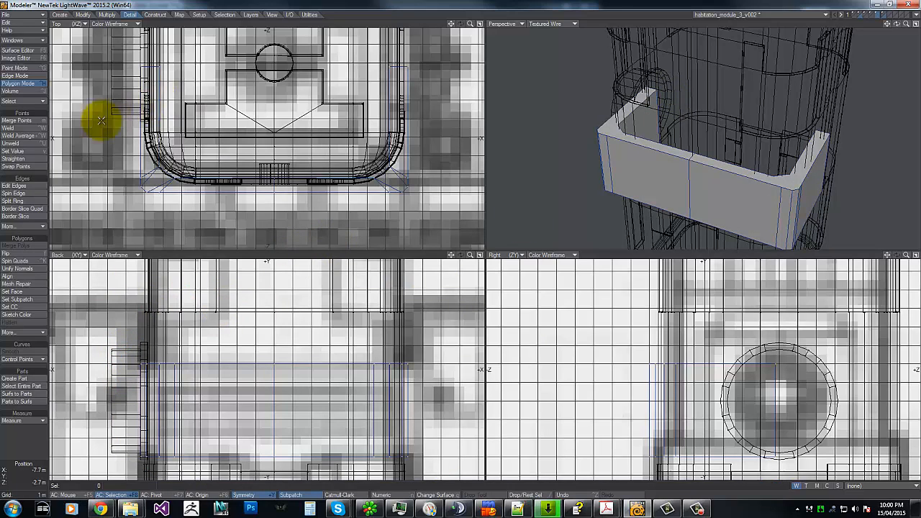
# - Select the upper front edges beside the centre seam one by one to check how they connect
pyautogui.click(15, 77)
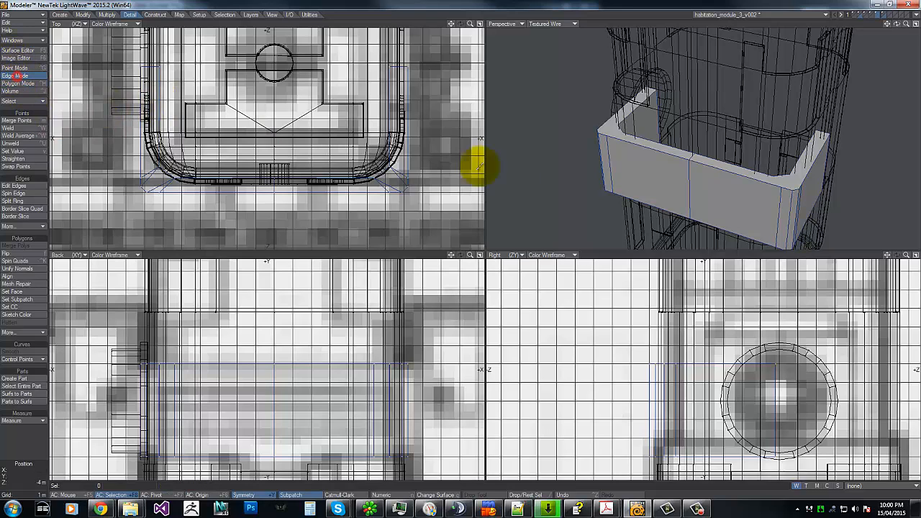
pyautogui.click(681, 157)
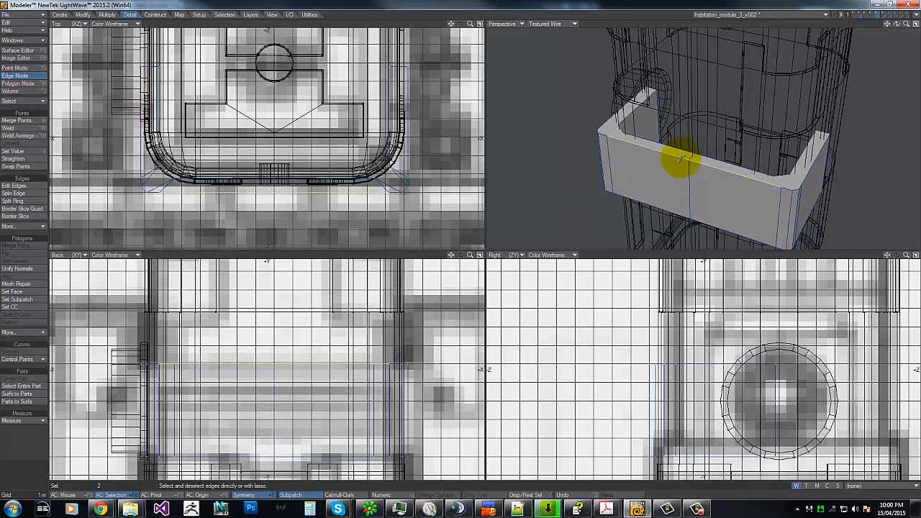
pyautogui.click(713, 168)
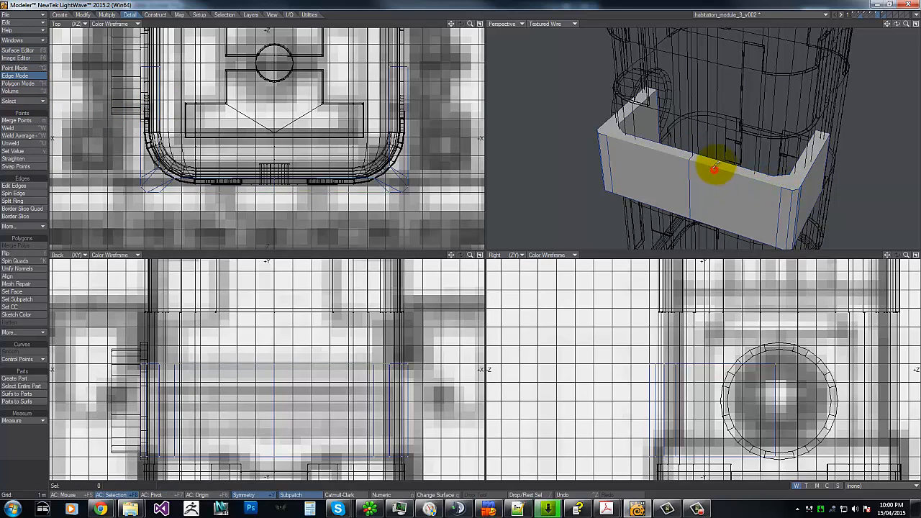
pyautogui.click(690, 166)
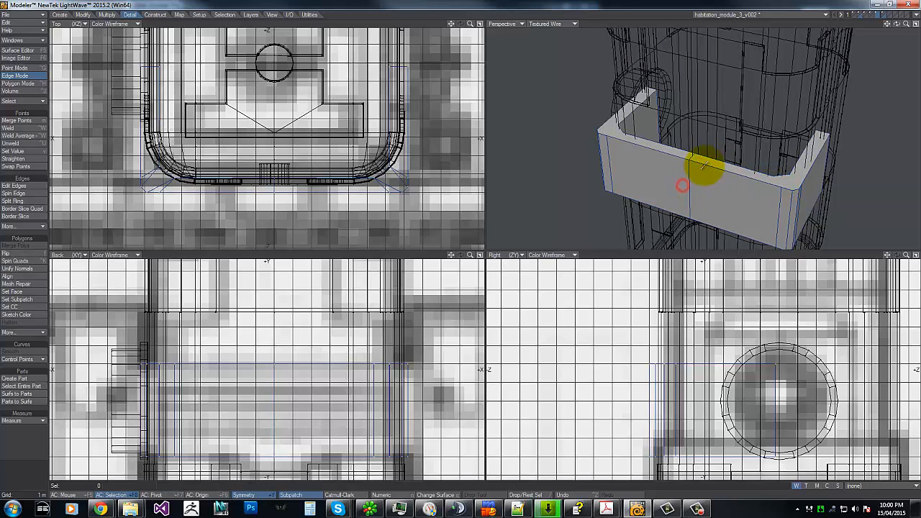
pyautogui.click(703, 165)
pyautogui.click(706, 166)
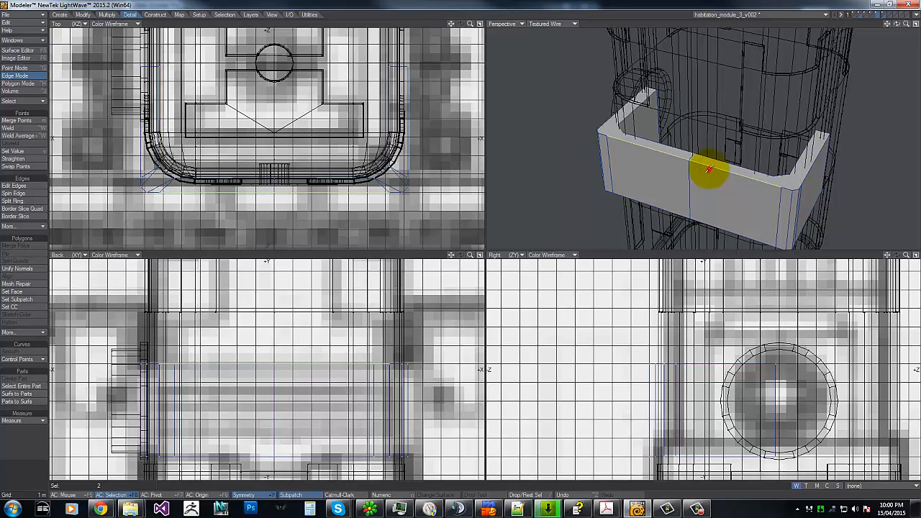
pyautogui.click(710, 161)
# - Delete the block's front and top faces to inspect the centre seam, and undo the deletions
pyautogui.click(695, 165)
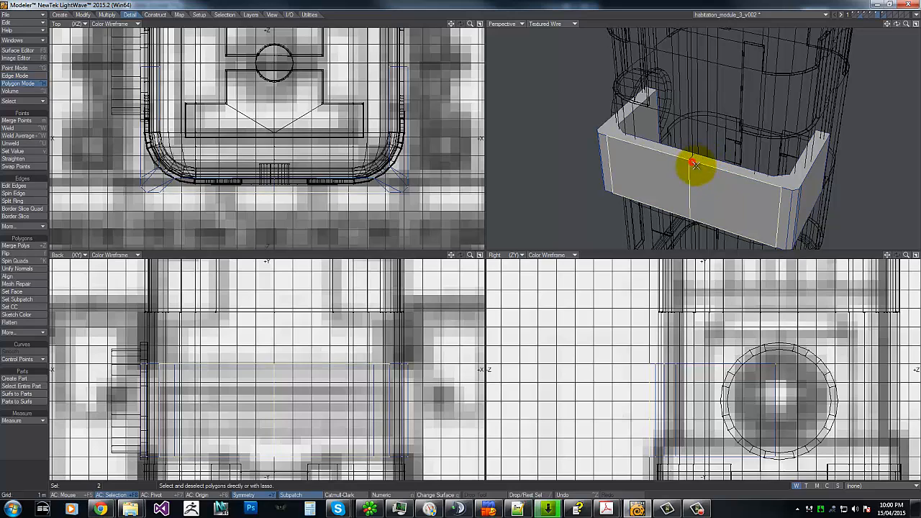
pyautogui.press('Delete')
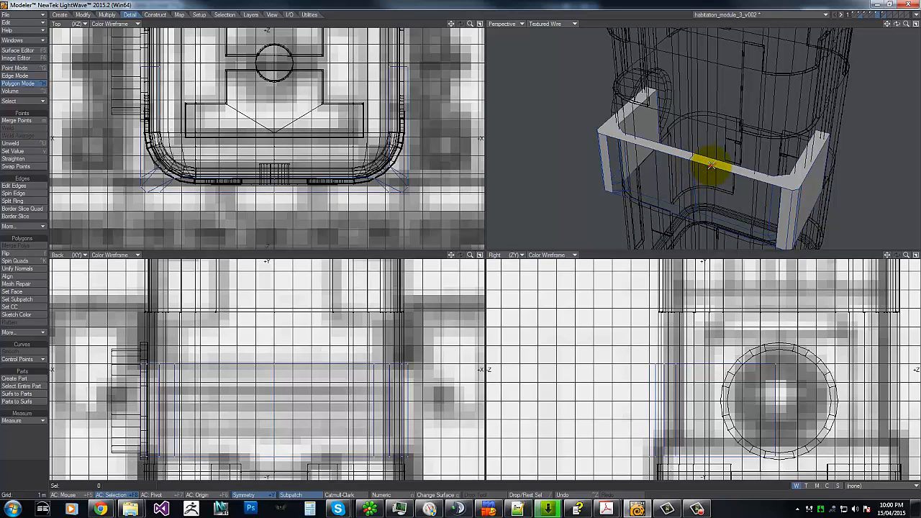
pyautogui.click(710, 164)
pyautogui.press('Delete')
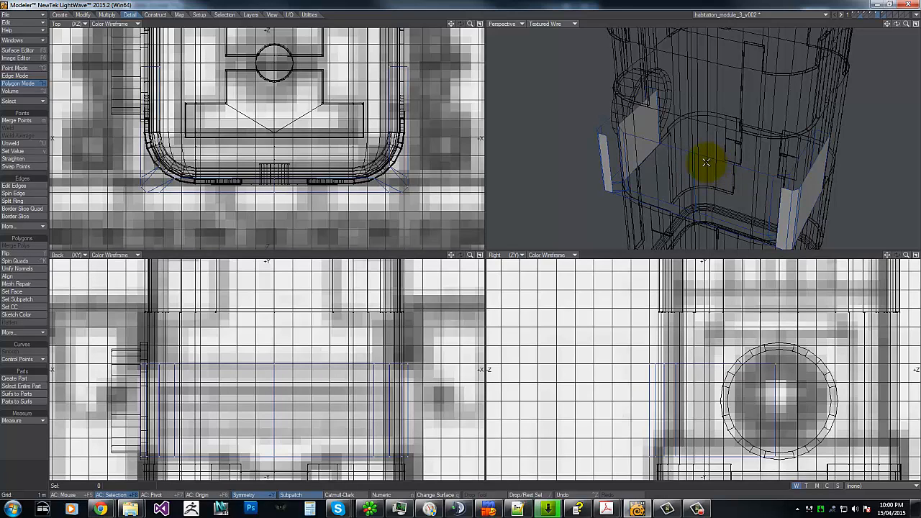
pyautogui.press('u')
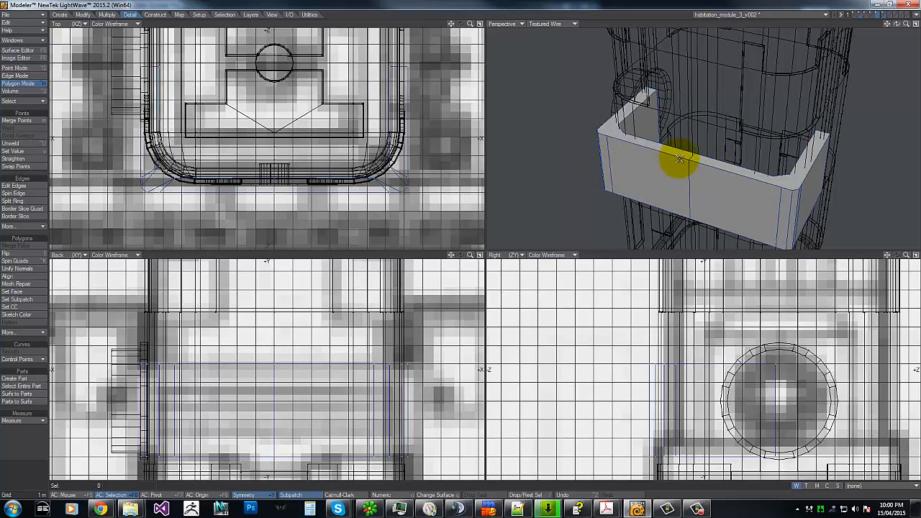
# - Merge the two front polygons beside the block's centre seam into a single face
pyautogui.click(691, 157)
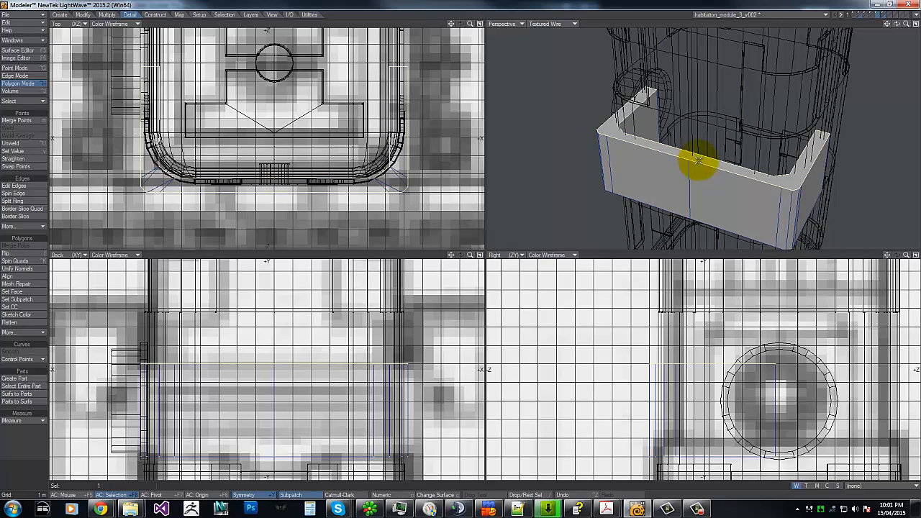
pyautogui.click(697, 166)
pyautogui.click(697, 176)
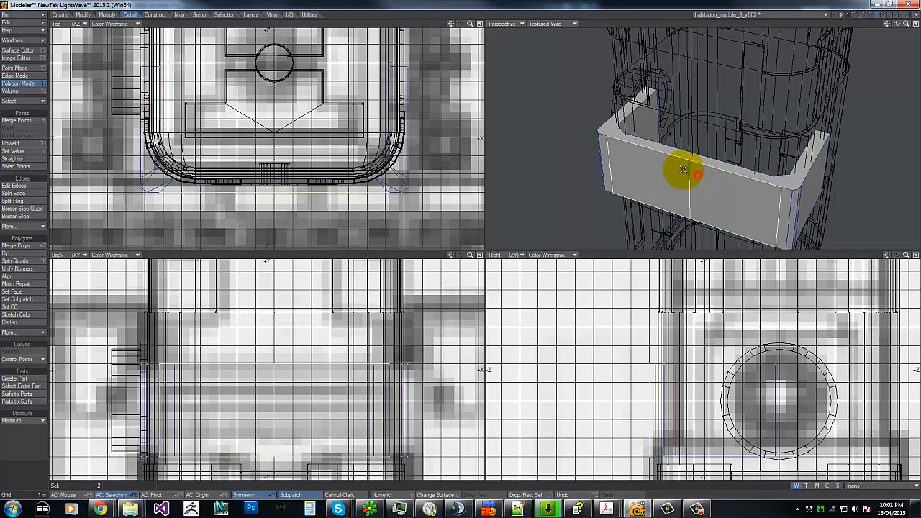
pyautogui.hotkey('shift', 'z')
pyautogui.click(721, 200)
# - Merge the polygons on the block's underside into a single face
pyautogui.moveTo(896, 26); pyautogui.dragTo(728, 151)
pyautogui.click(705, 164)
pyautogui.click(628, 176)
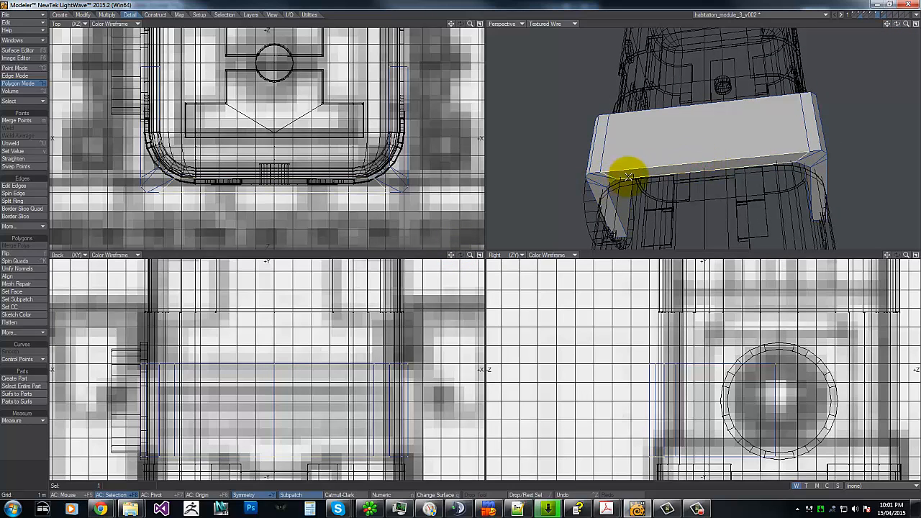
pyautogui.click(801, 159)
pyautogui.moveTo(903, 26); pyautogui.dragTo(264, 82)
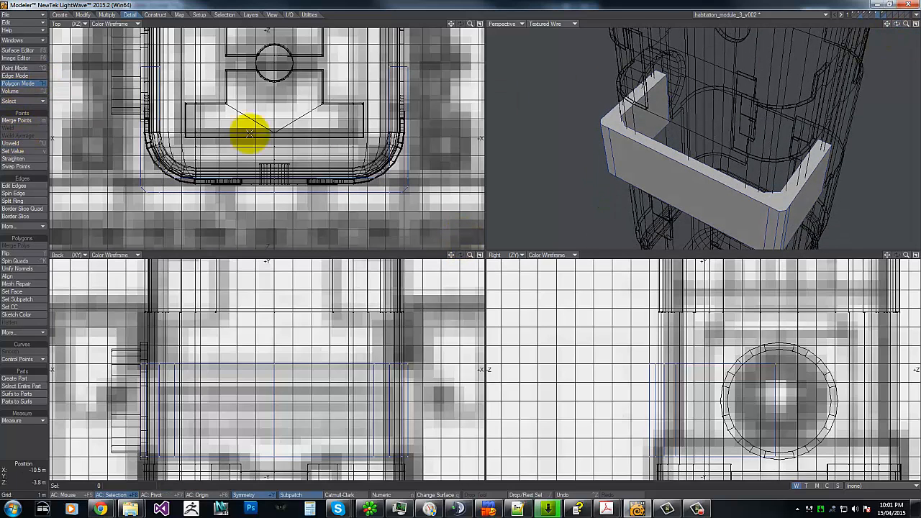
# - Chamfer the edges around the block's top face slightly and clear the edge selection
pyautogui.click(20, 76)
pyautogui.click(674, 161)
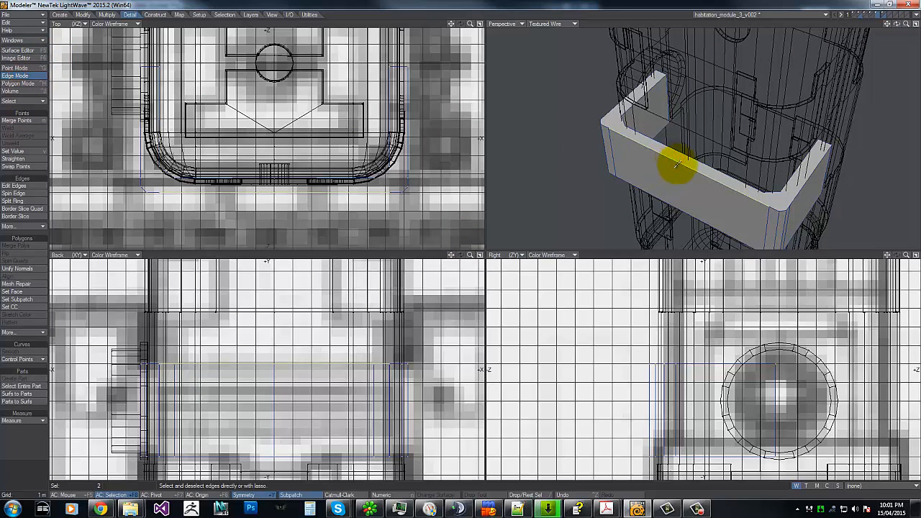
pyautogui.moveTo(677, 164)
pyautogui.mouseDown()
pyautogui.moveTo(787, 212)
pyautogui.moveTo(822, 141)
pyautogui.mouseUp()
pyautogui.moveTo(792, 175)
pyautogui.mouseDown()
pyautogui.moveTo(774, 191)
pyautogui.moveTo(718, 171)
pyautogui.moveTo(645, 186)
pyautogui.moveTo(695, 187)
pyautogui.moveTo(689, 185)
pyautogui.mouseUp()
pyautogui.hotkey('ctrl', 'b')
pyautogui.press('space')
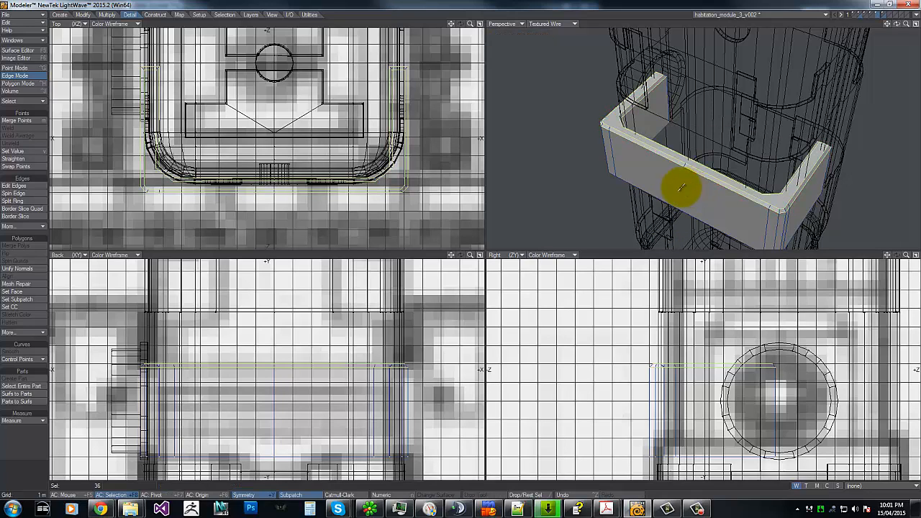
pyautogui.click(637, 354)
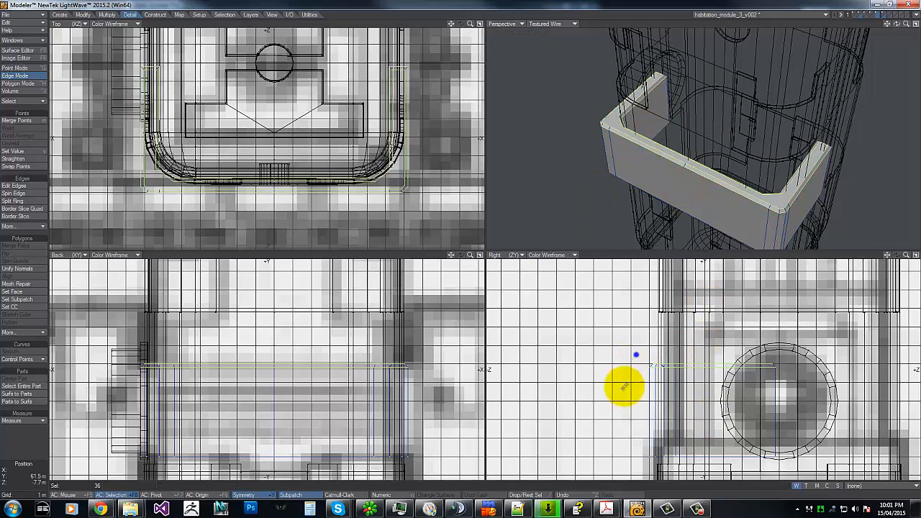
# - Chamfer the edges around the block's bottom face slightly and clear the edge selection
pyautogui.moveTo(897, 23); pyautogui.dragTo(465, 249)
pyautogui.moveTo(681, 136)
pyautogui.mouseDown()
pyautogui.moveTo(672, 151)
pyautogui.moveTo(684, 181)
pyautogui.moveTo(608, 202)
pyautogui.mouseUp()
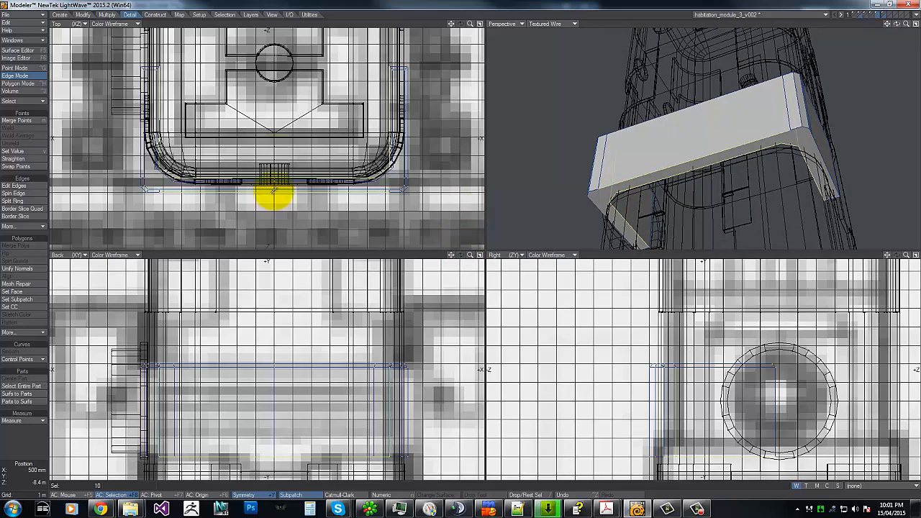
pyautogui.click(682, 392)
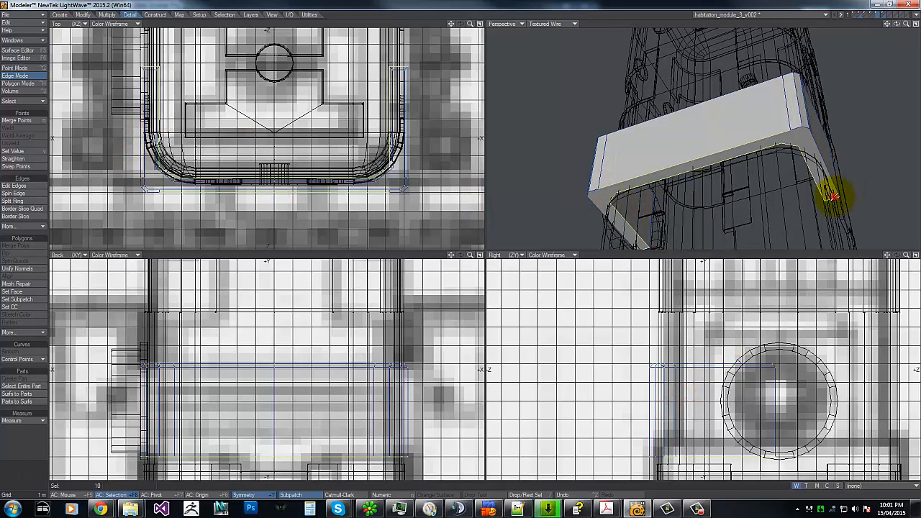
pyautogui.moveTo(821, 167)
pyautogui.mouseDown()
pyautogui.moveTo(782, 127)
pyautogui.moveTo(822, 127)
pyautogui.moveTo(767, 113)
pyautogui.moveTo(798, 131)
pyautogui.mouseUp()
pyautogui.hotkey('ctrl', 'b')
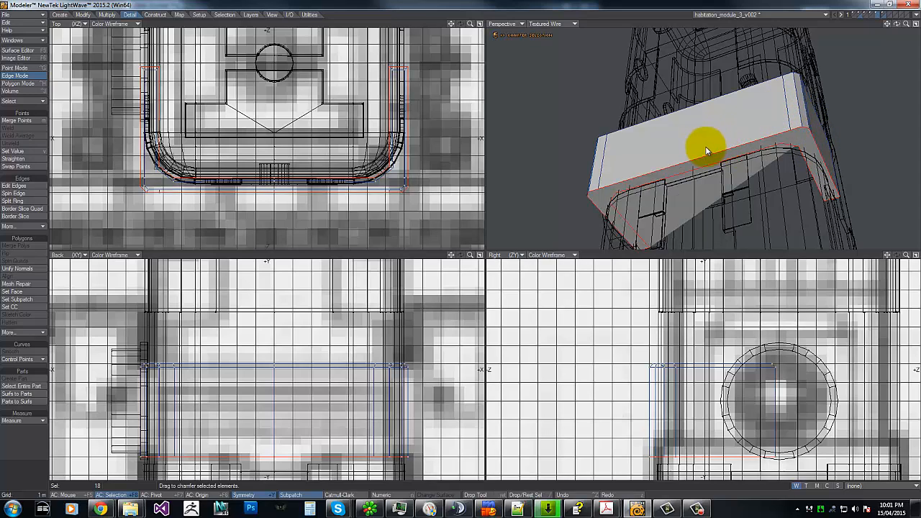
pyautogui.moveTo(705, 146); pyautogui.dragTo(700, 148)
pyautogui.press('space')
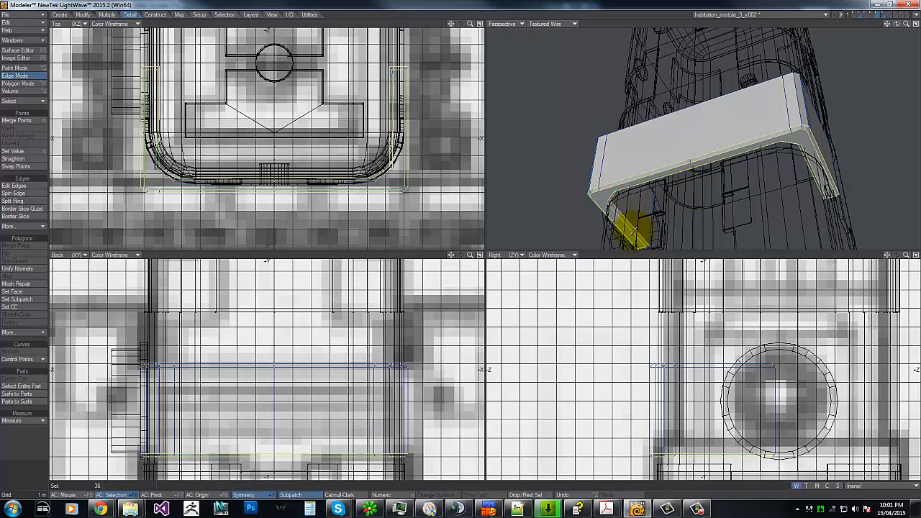
pyautogui.moveTo(679, 484); pyautogui.dragTo(626, 288, button='right')
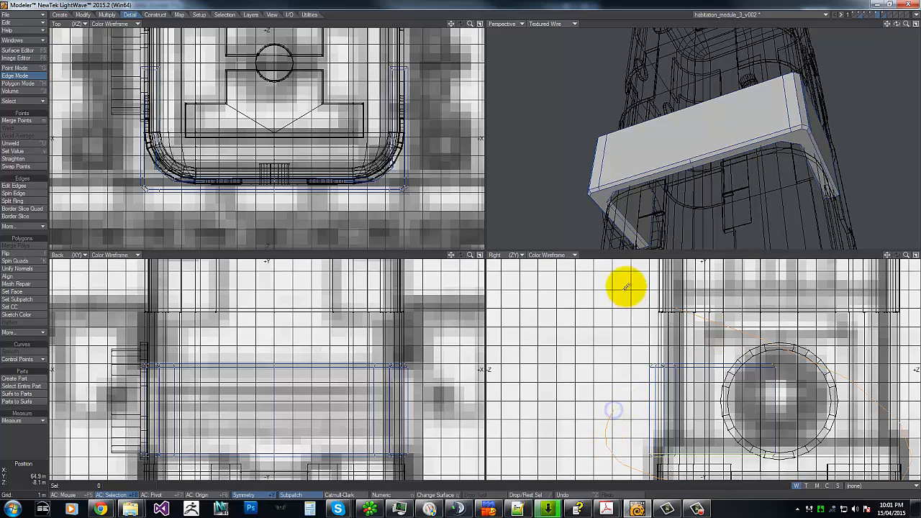
# - Chamfer the vertical edges at the block's two outer front corners slightly
pyautogui.click(782, 116)
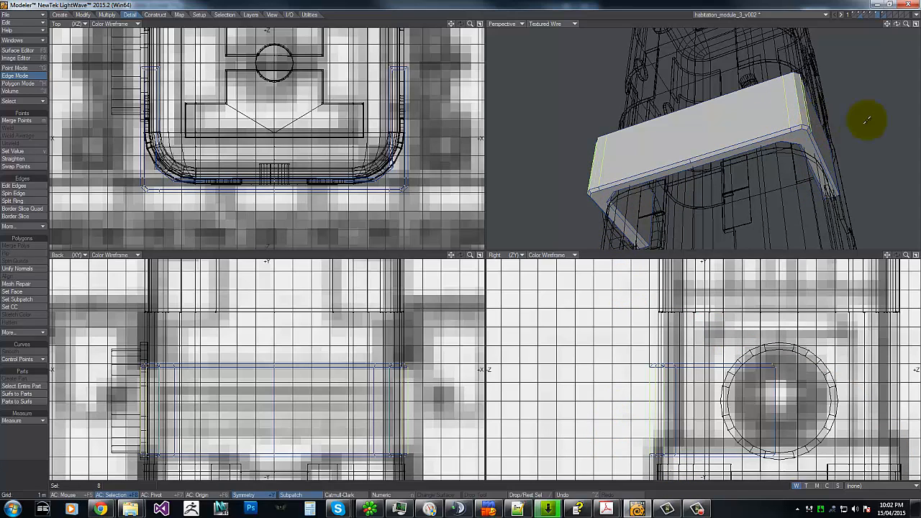
pyautogui.hotkey('ctrl', 'b')
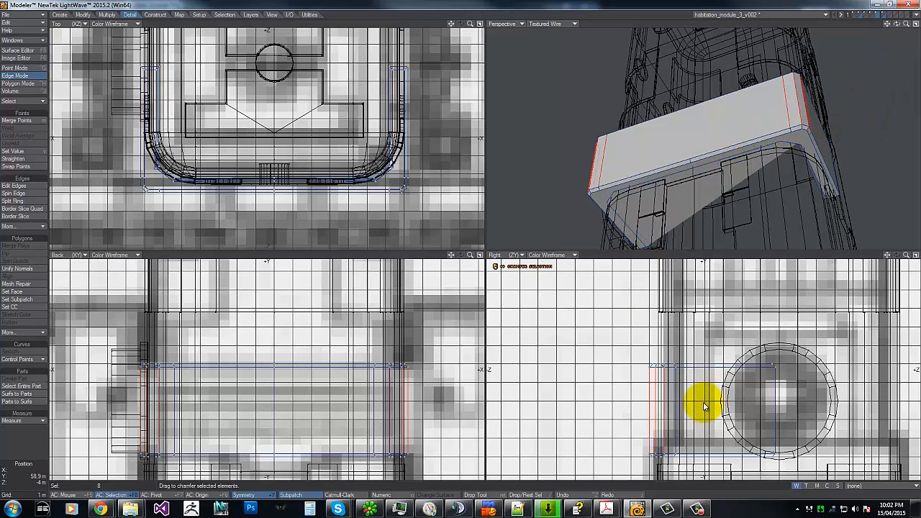
pyautogui.moveTo(705, 405); pyautogui.dragTo(704, 407)
pyautogui.press('space')
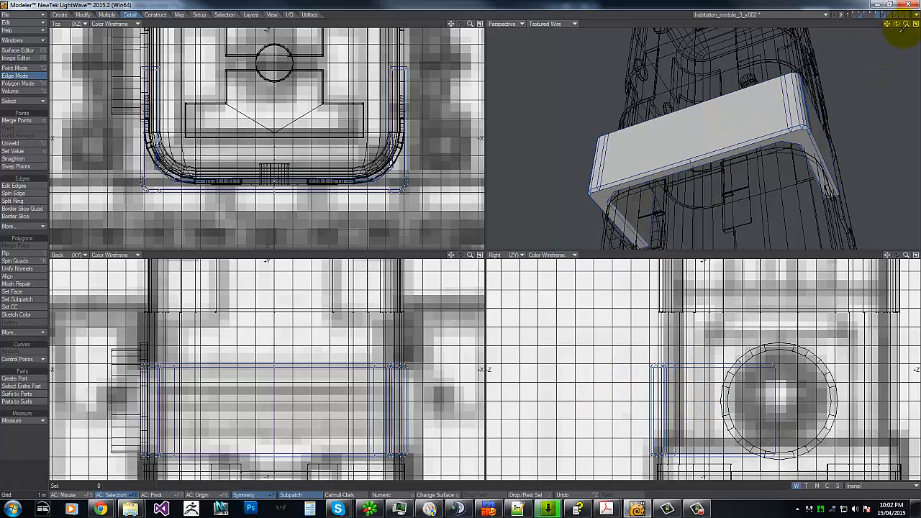
pyautogui.moveTo(897, 24); pyautogui.dragTo(461, 240)
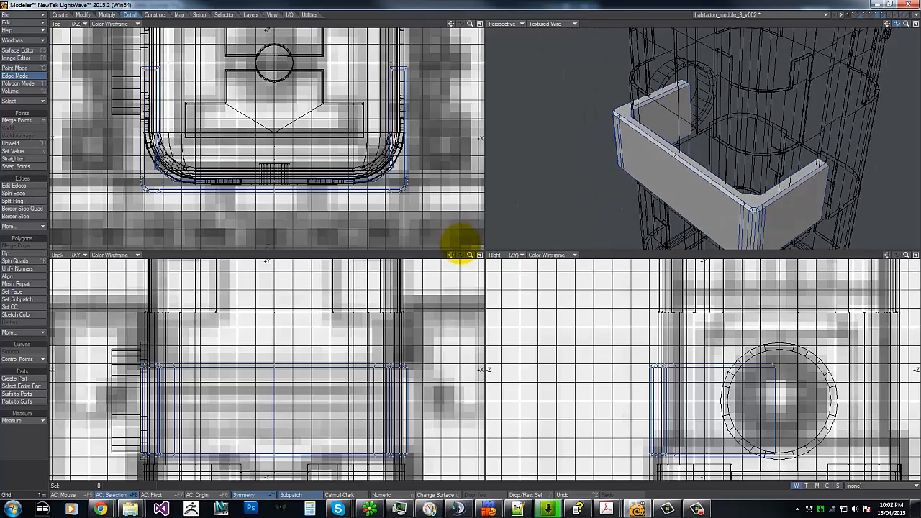
# - Split the block's top face across the centre line between its inner and outer centre points
pyautogui.hotkey('ctrl', 'g')
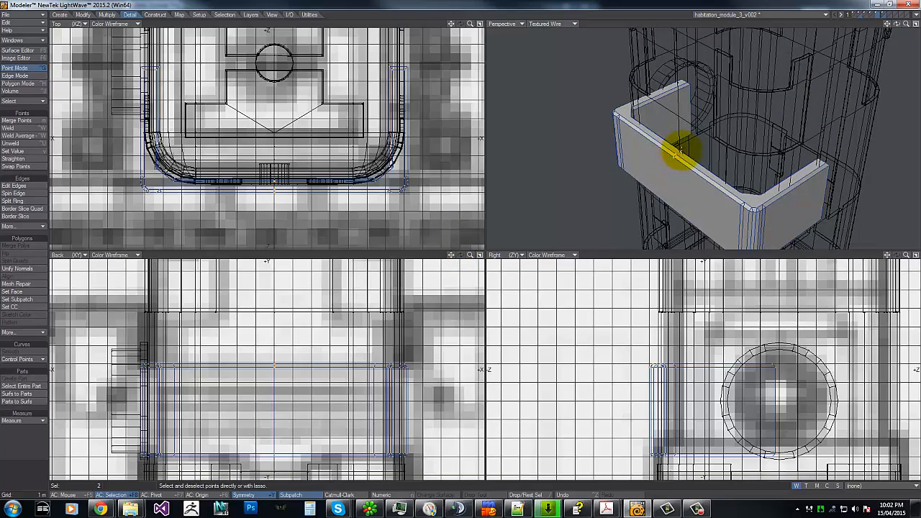
pyautogui.hotkey('ctrl', 'h')
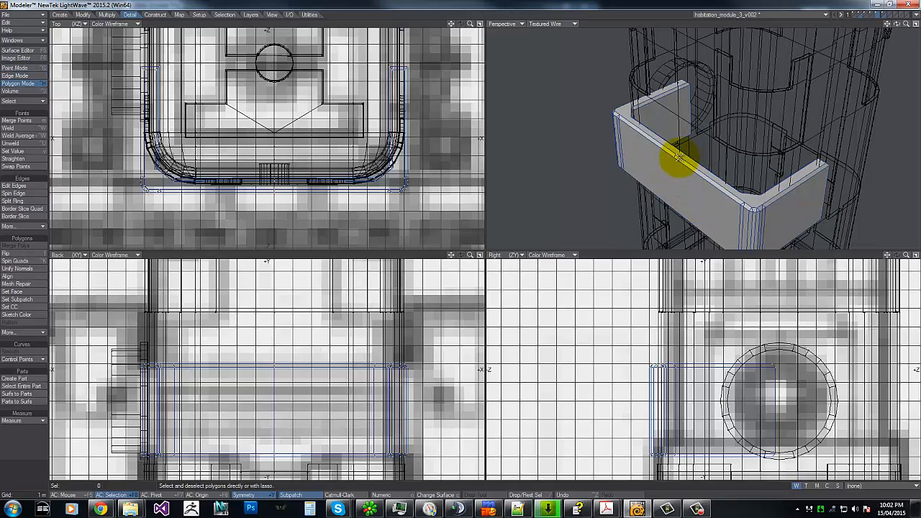
pyautogui.click(670, 183)
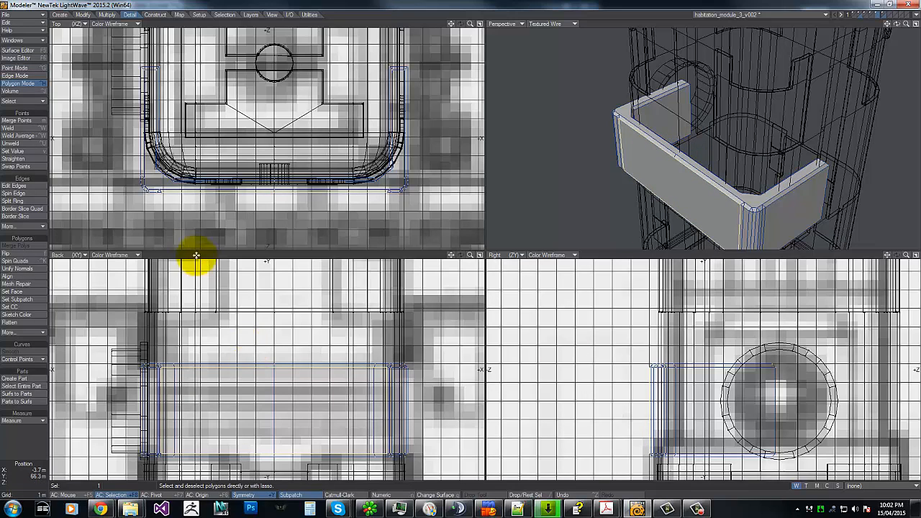
pyautogui.moveTo(270, 157); pyautogui.dragTo(263, 207)
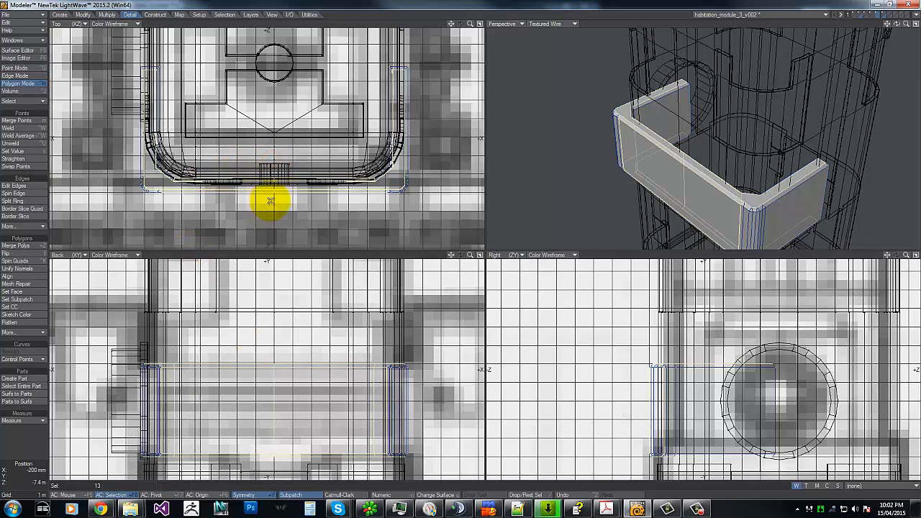
pyautogui.hotkey('ctrl', 'g')
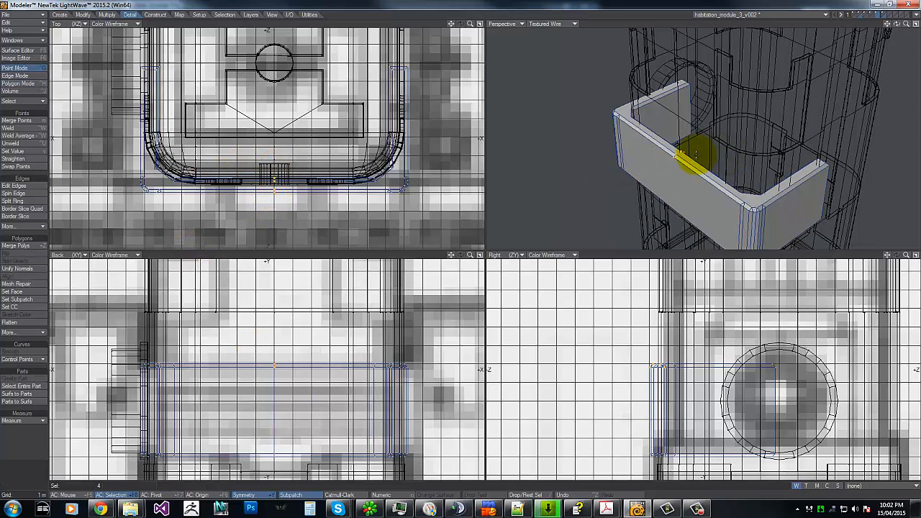
pyautogui.moveTo(239, 154); pyautogui.dragTo(276, 141, button='right')
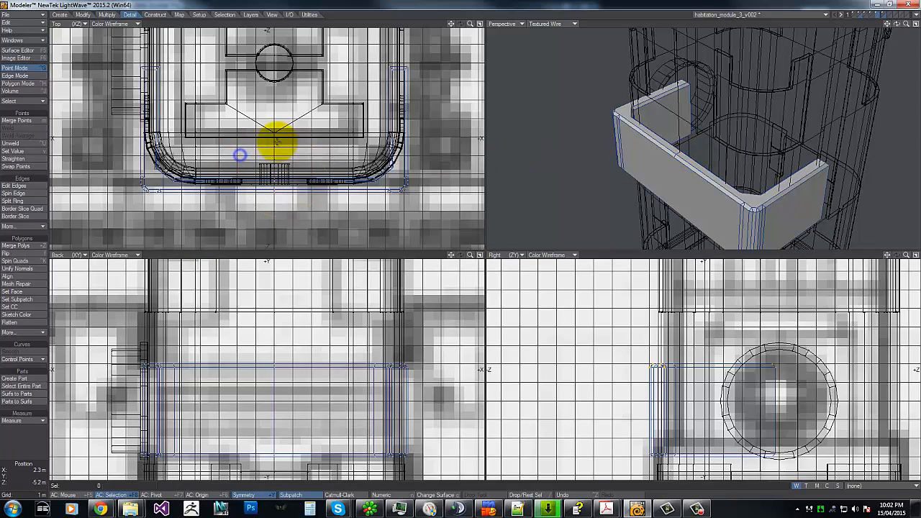
# - Split the block's front face and underside along the centre line between their centre points
pyautogui.click(274, 195)
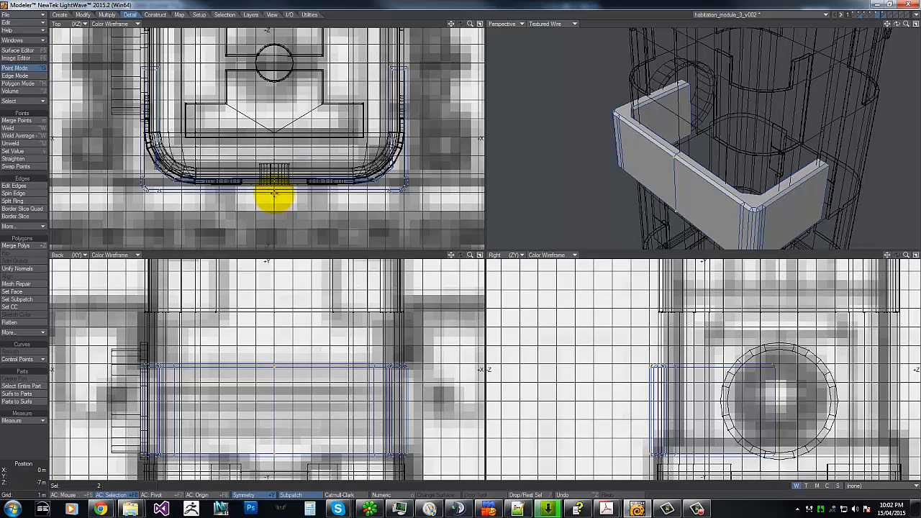
pyautogui.rightClick(250, 151)
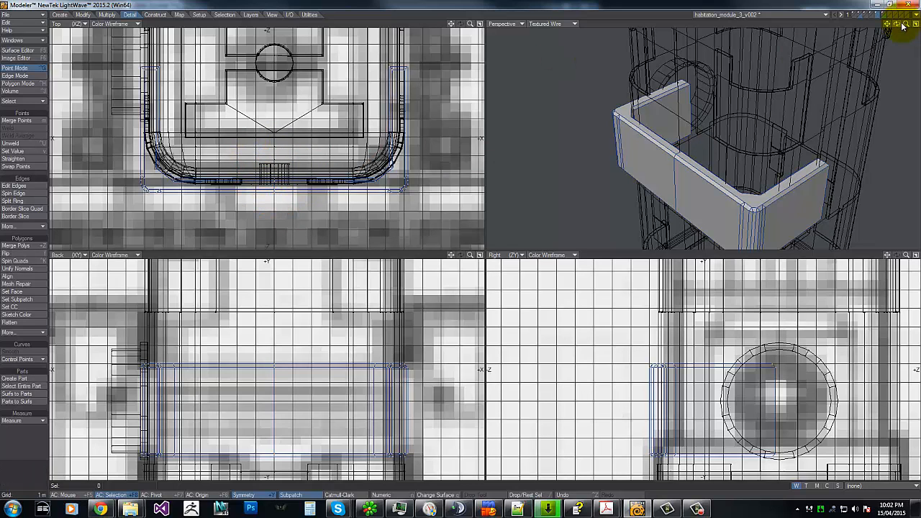
pyautogui.moveTo(905, 24); pyautogui.dragTo(464, 241)
pyautogui.click(671, 149)
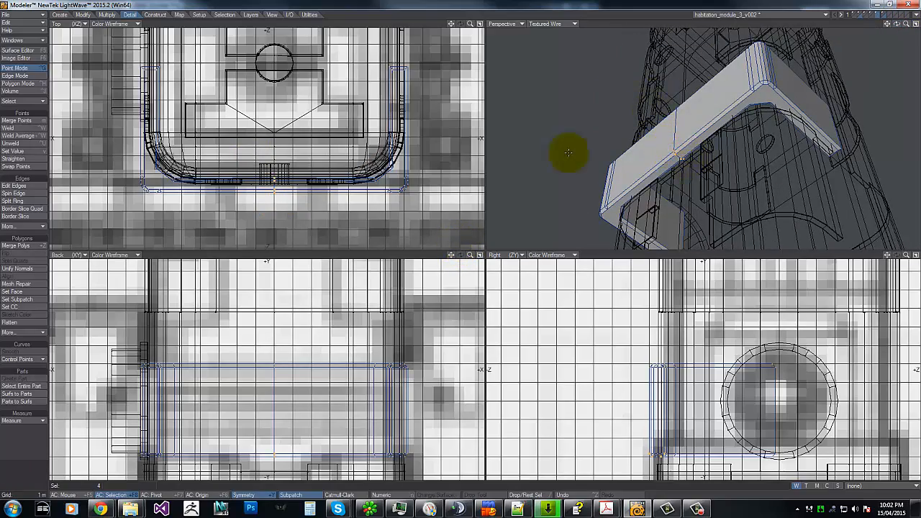
pyautogui.rightClick(228, 156)
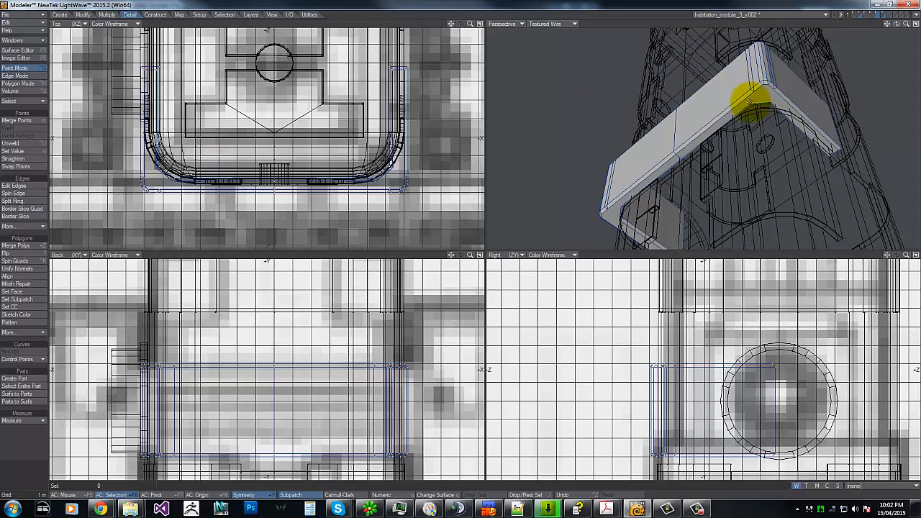
# - Split the bottom face at both corners by joining the inner and outer corner points
pyautogui.moveTo(750, 106); pyautogui.dragTo(766, 85)
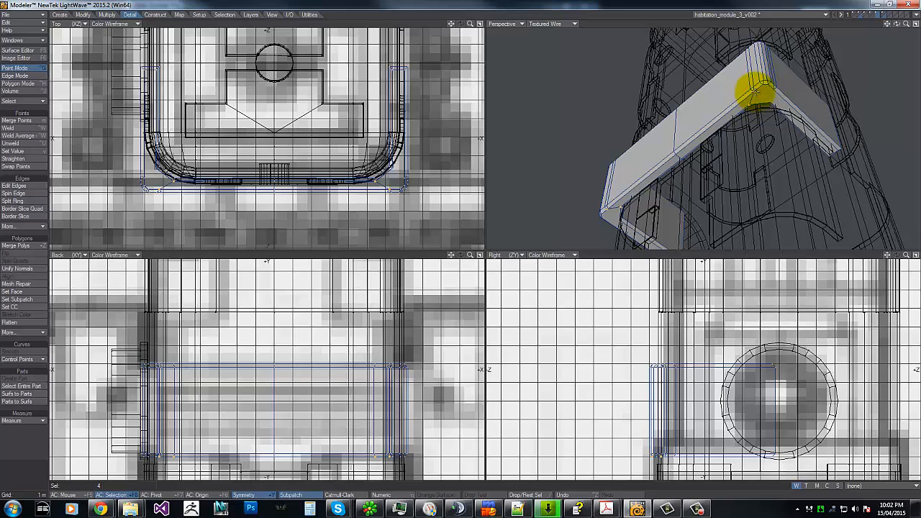
pyautogui.moveTo(748, 88)
pyautogui.mouseDown(button='right')
pyautogui.moveTo(741, 35)
pyautogui.moveTo(763, 80)
pyautogui.mouseUp(button='right')
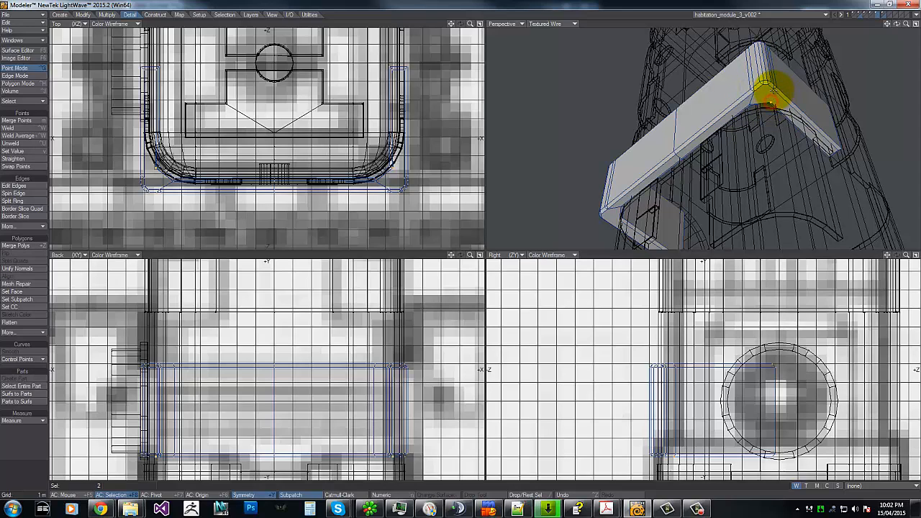
pyautogui.click(748, 85)
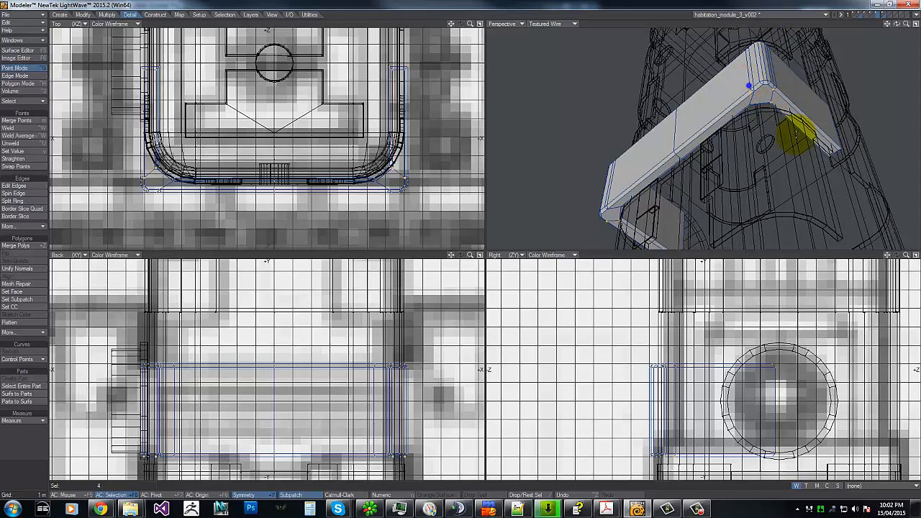
# - Try to split the top face between its corner points, and return to the block's polygon selection
pyautogui.moveTo(900, 29)
pyautogui.mouseDown()
pyautogui.moveTo(465, 237)
pyautogui.moveTo(744, 208)
pyautogui.mouseUp()
pyautogui.click(712, 219)
pyautogui.hotkey('ctrl', 'l')
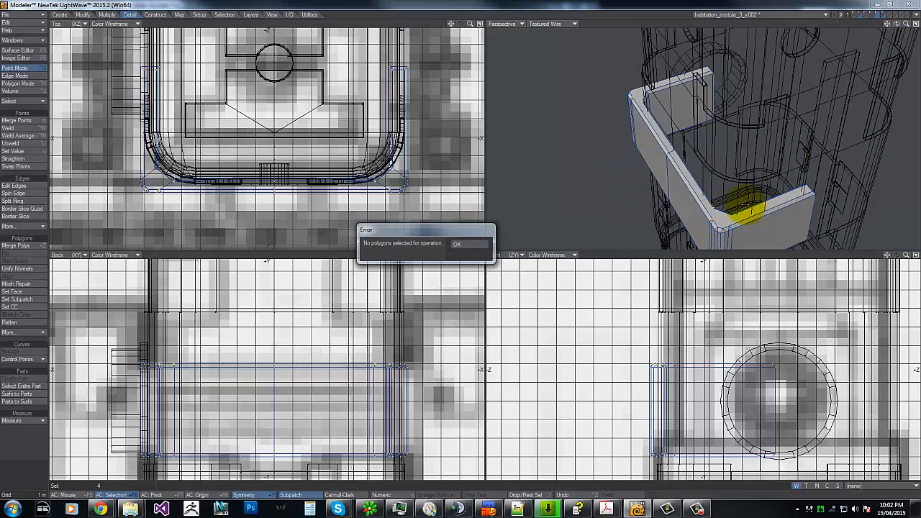
pyautogui.click(460, 248)
pyautogui.hotkey('ctrl', 'h')
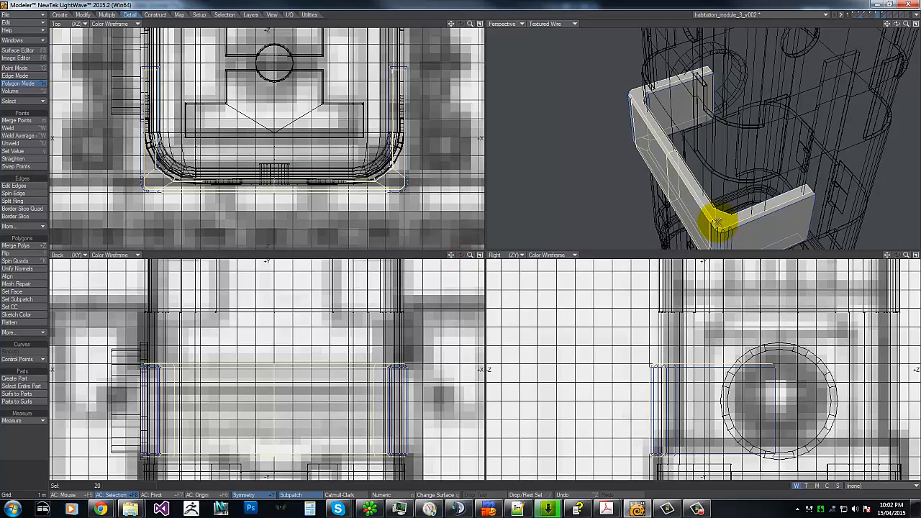
# - Split the top face at both corners between the inner and outer corner points and clear the point selection
pyautogui.hotkey('ctrl', 'g')
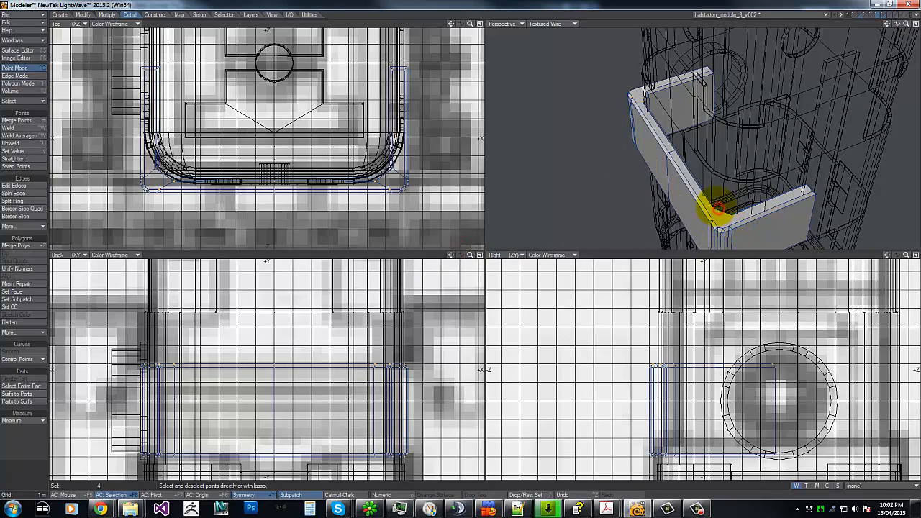
pyautogui.moveTo(715, 205); pyautogui.dragTo(750, 204)
pyautogui.click(711, 215)
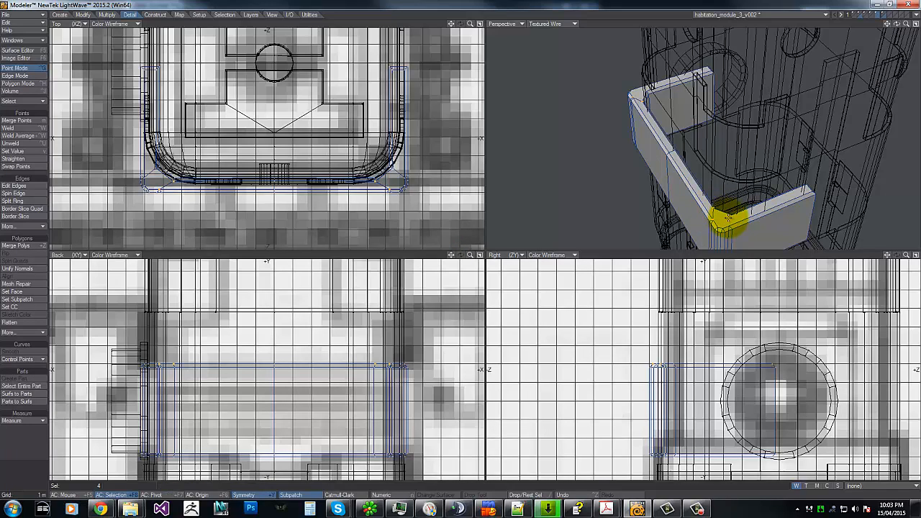
pyautogui.click(714, 179)
pyautogui.click(730, 223)
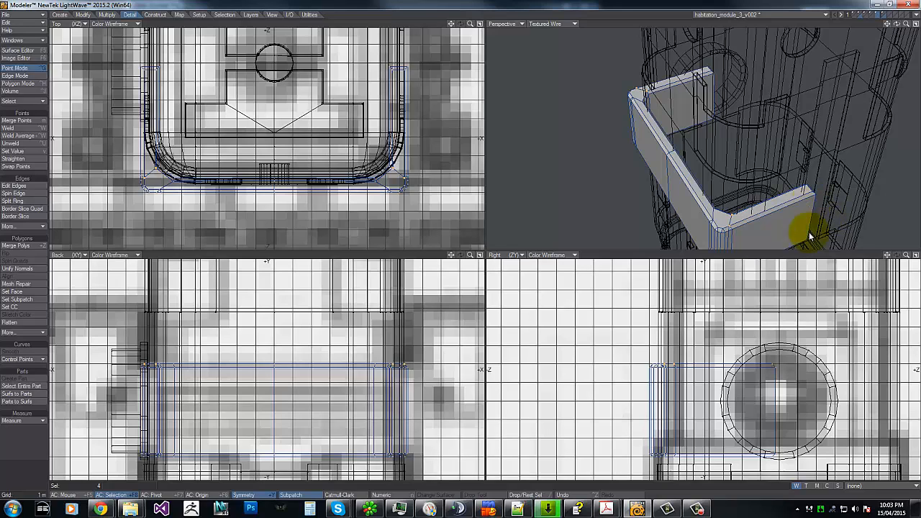
pyautogui.click(726, 173)
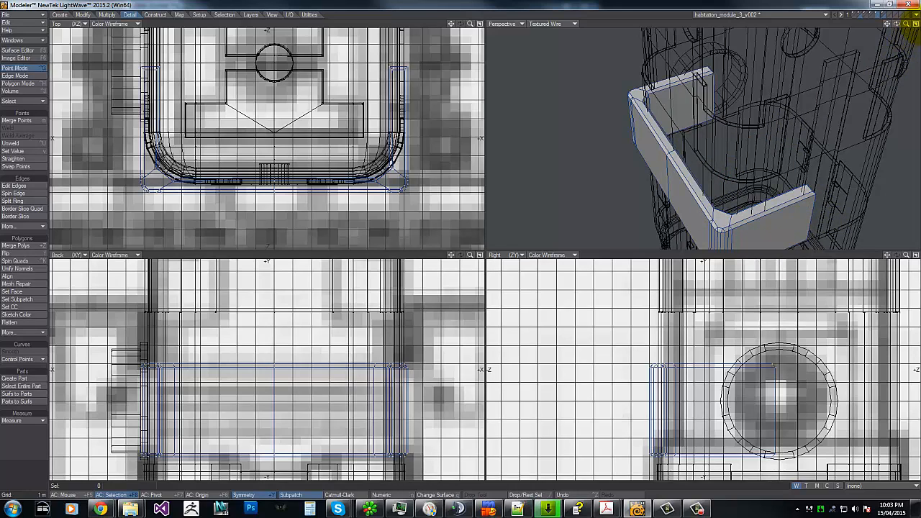
# - Delete the polygons capping the free ends of both arms of the block and select the points at those ends
pyautogui.moveTo(907, 25); pyautogui.dragTo(467, 246)
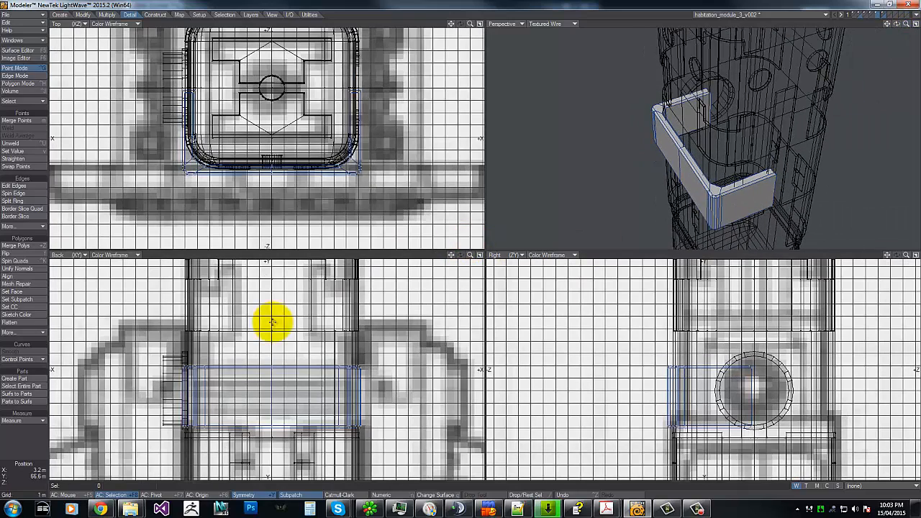
pyautogui.hotkey('ctrl', 'h')
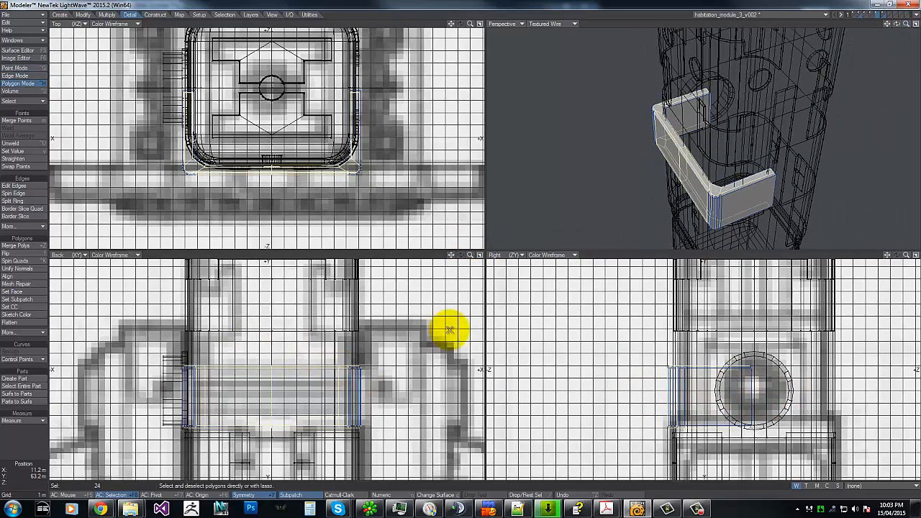
pyautogui.moveTo(222, 304); pyautogui.dragTo(205, 476, button='right')
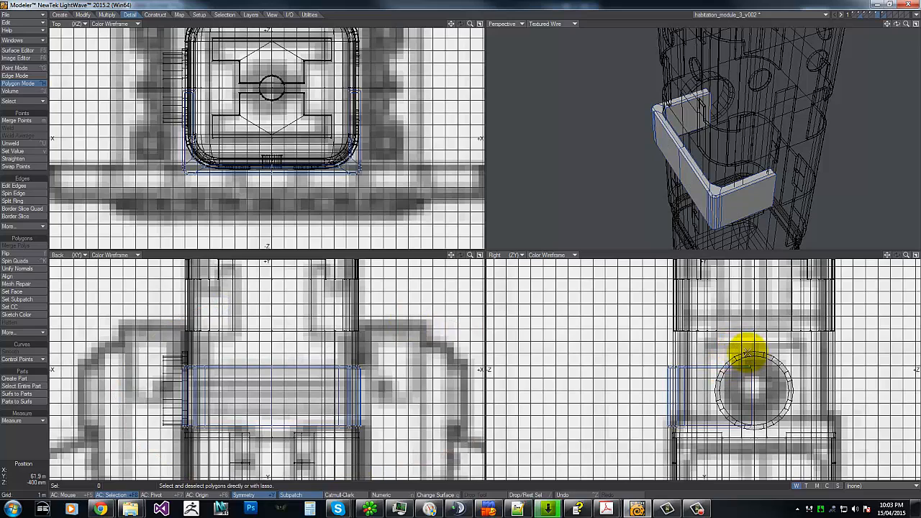
pyautogui.moveTo(743, 353)
pyautogui.mouseDown()
pyautogui.moveTo(719, 310)
pyautogui.moveTo(736, 354)
pyautogui.mouseUp()
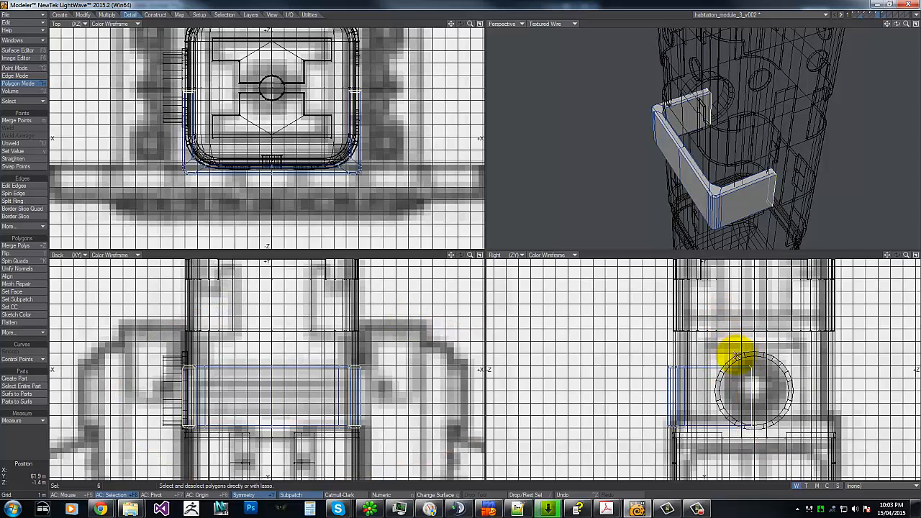
pyautogui.press('Delete')
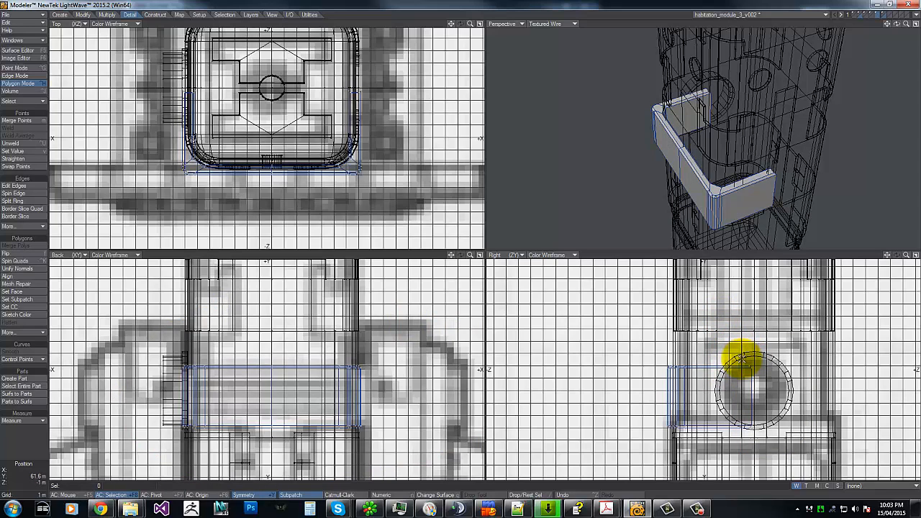
pyautogui.hotkey('ctrl', 'g')
pyautogui.moveTo(741, 358)
pyautogui.mouseDown(button='right')
pyautogui.moveTo(741, 376)
pyautogui.moveTo(754, 359)
pyautogui.mouseUp(button='right')
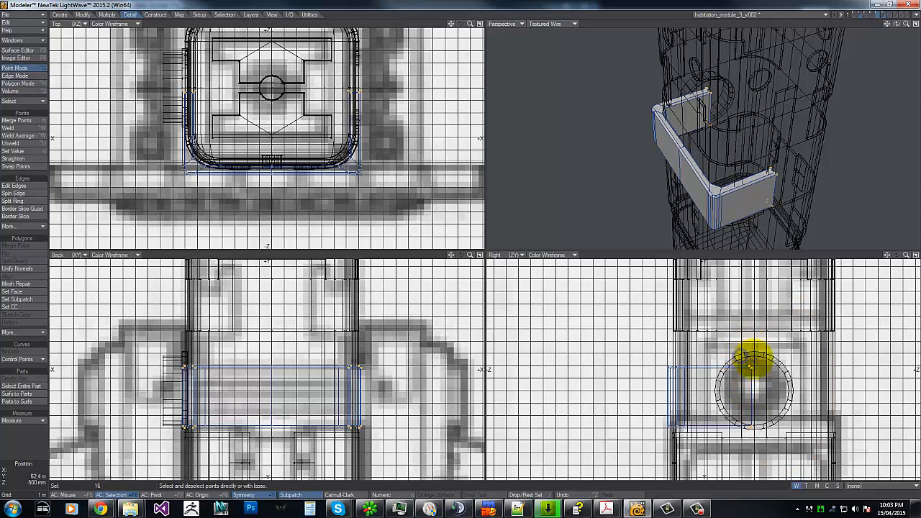
pyautogui.press('v')
pyautogui.press('Return')
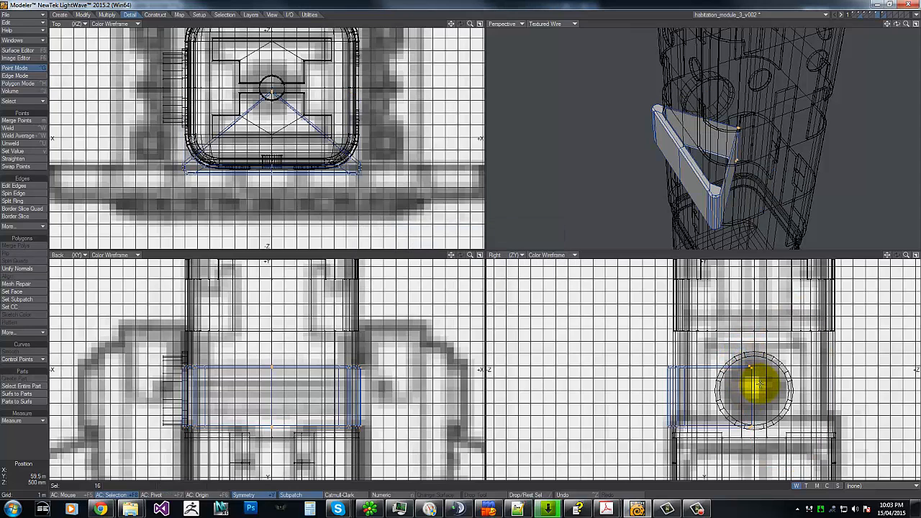
pyautogui.press('u')
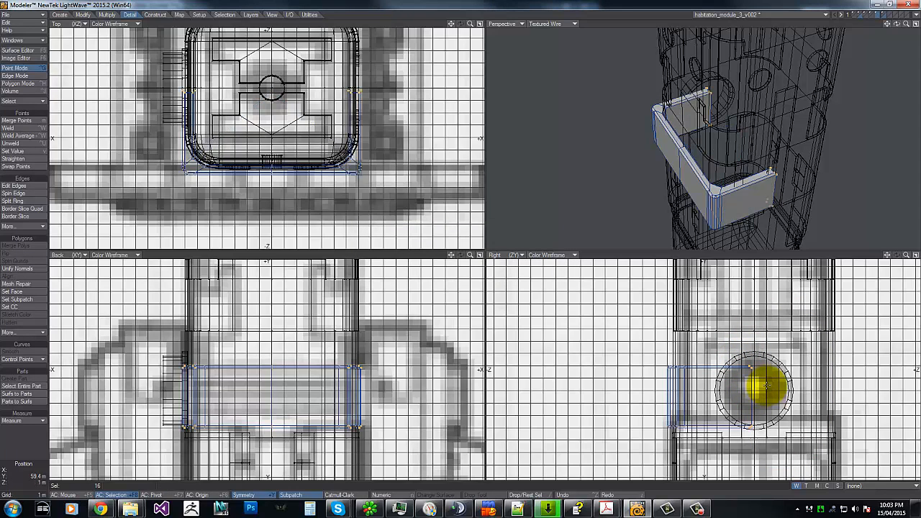
# - Align the selected end points on the Z centre line and mirror the block across it to form a closed ring
pyautogui.press('v')
pyautogui.click(533, 254)
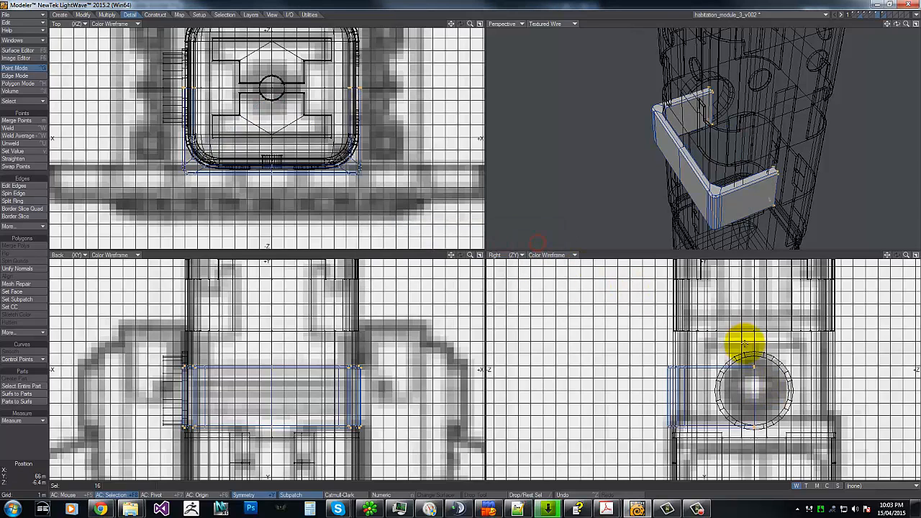
pyautogui.hotkey('shift', 'v')
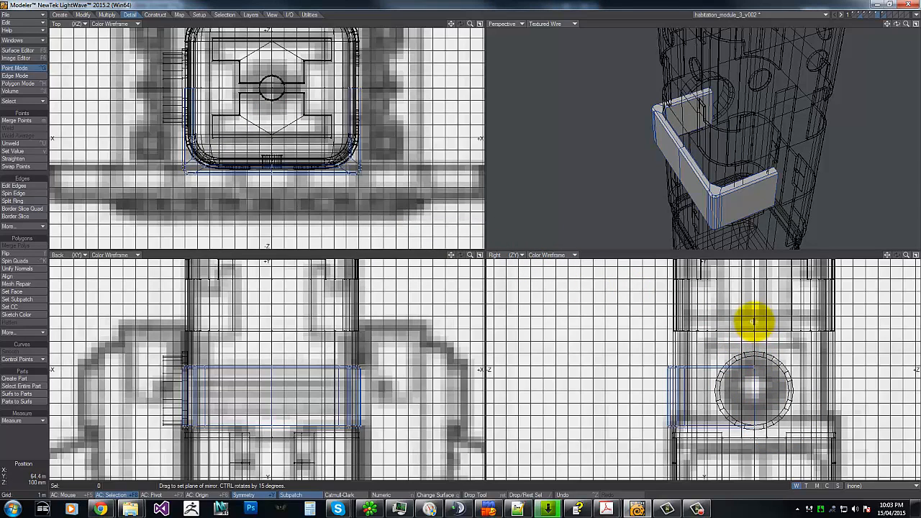
pyautogui.moveTo(753, 319); pyautogui.dragTo(766, 432)
pyautogui.press('Return')
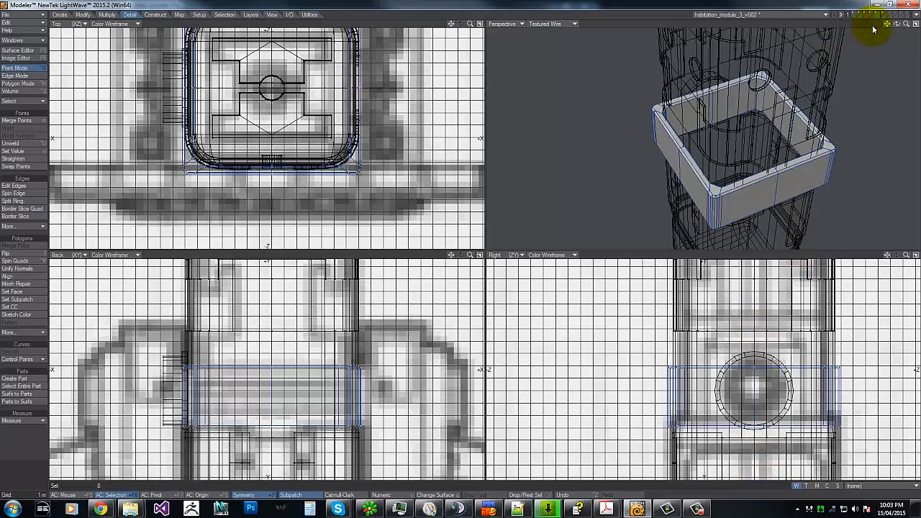
# - Move the ring slightly upward on the hull to line up with the band in the backdrop image
pyautogui.moveTo(901, 25); pyautogui.dragTo(460, 241)
pyautogui.press('t')
pyautogui.moveTo(247, 393); pyautogui.dragTo(460, 242)
pyautogui.moveTo(251, 395); pyautogui.dragTo(460, 241)
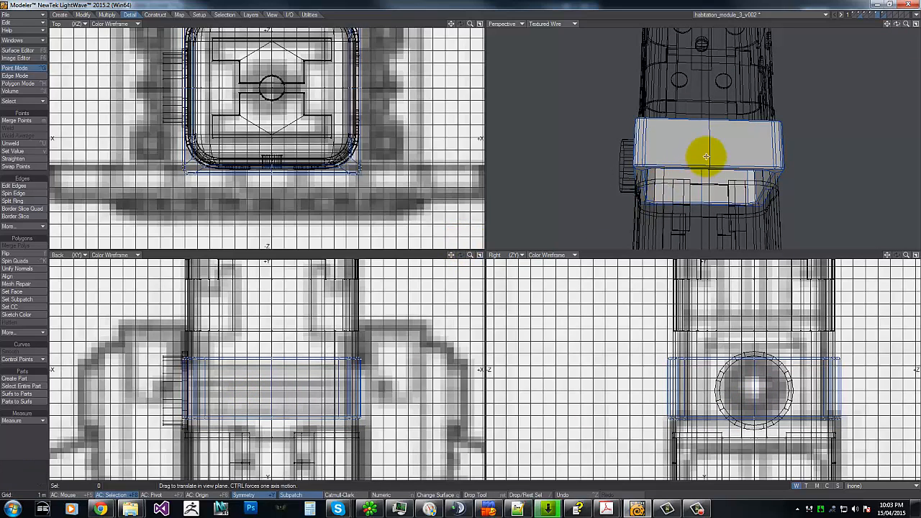
pyautogui.press('Return')
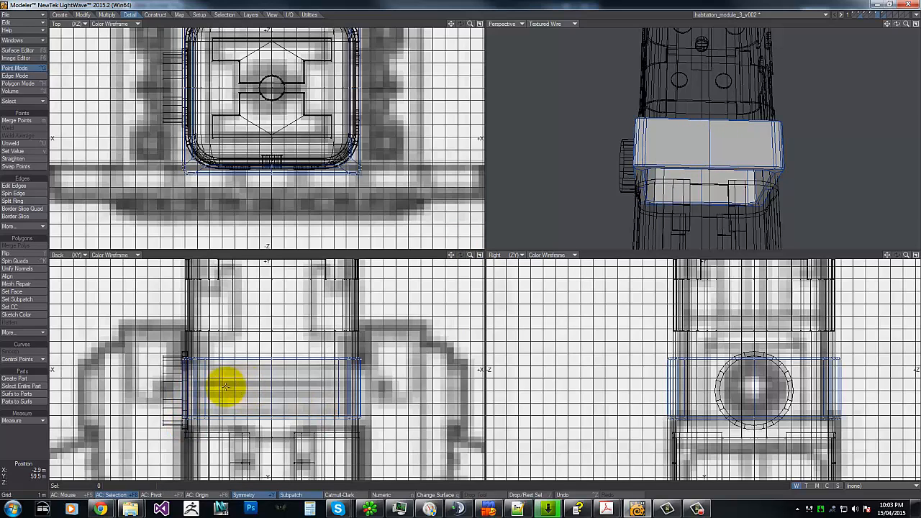
# - Knife the ring horizontally all the way round at two heights, leaving a middle band between the cuts
pyautogui.hotkey('shift', 'k')
pyautogui.moveTo(171, 379); pyautogui.dragTo(421, 401)
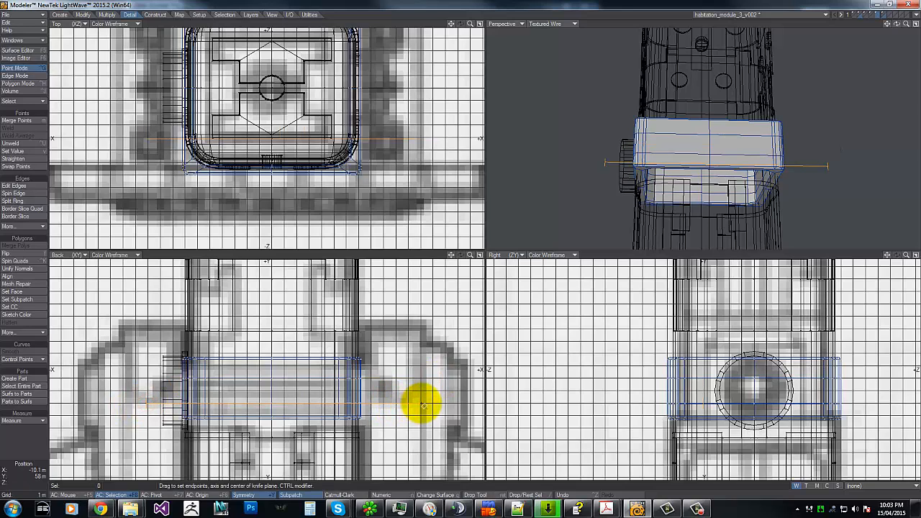
pyautogui.press('Return')
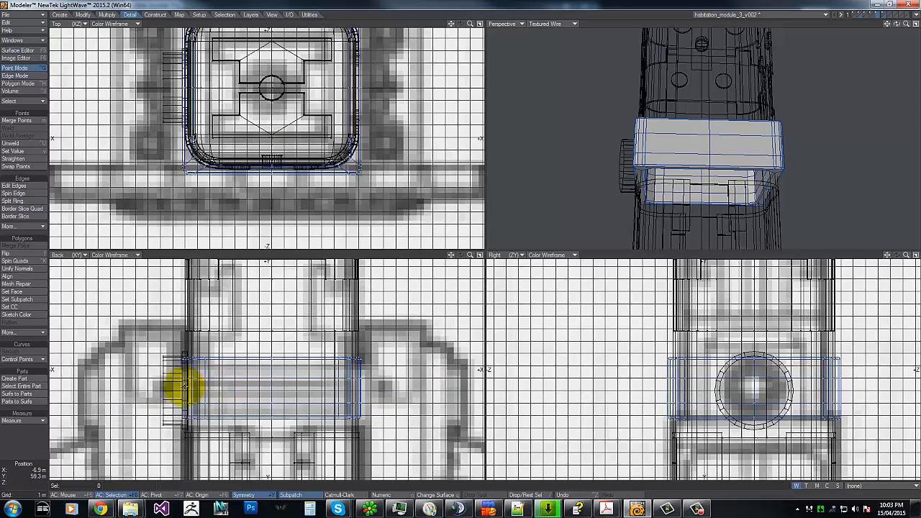
pyautogui.hotkey('ctrl', 'j')
pyautogui.click(708, 149)
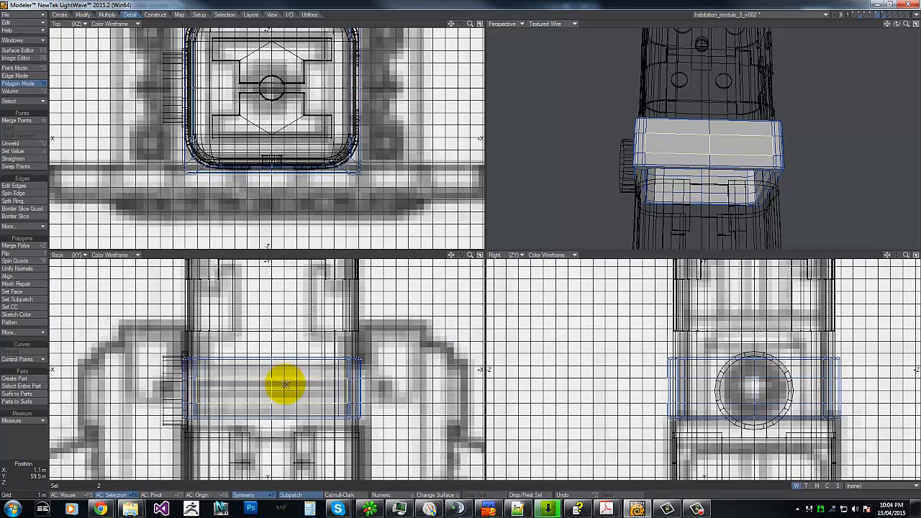
pyautogui.click(263, 396)
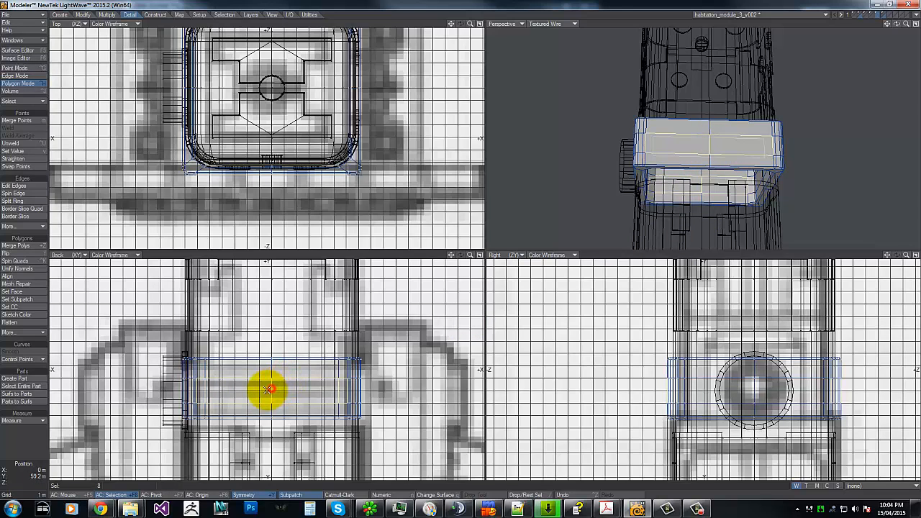
pyautogui.click(709, 187)
pyautogui.moveTo(898, 27); pyautogui.dragTo(468, 237)
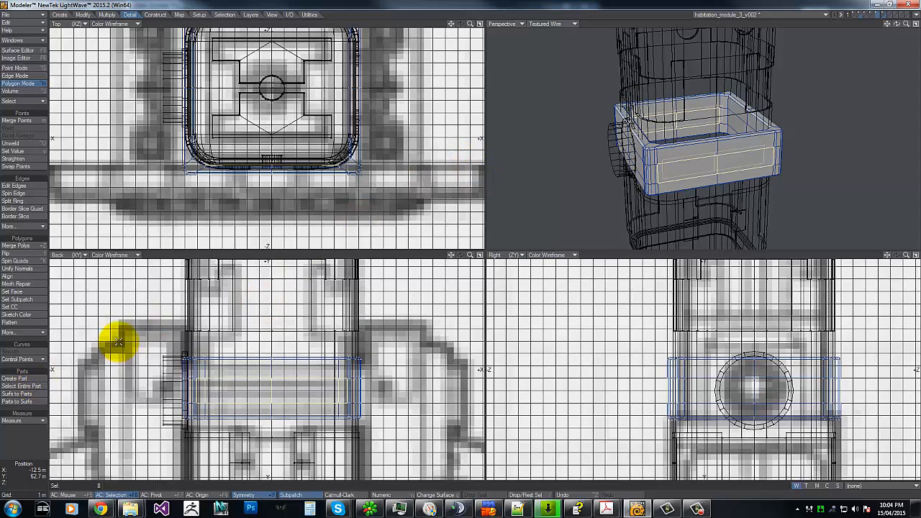
pyautogui.moveTo(119, 341)
pyautogui.mouseDown(button='right')
pyautogui.moveTo(113, 367)
pyautogui.moveTo(193, 335)
pyautogui.mouseUp(button='right')
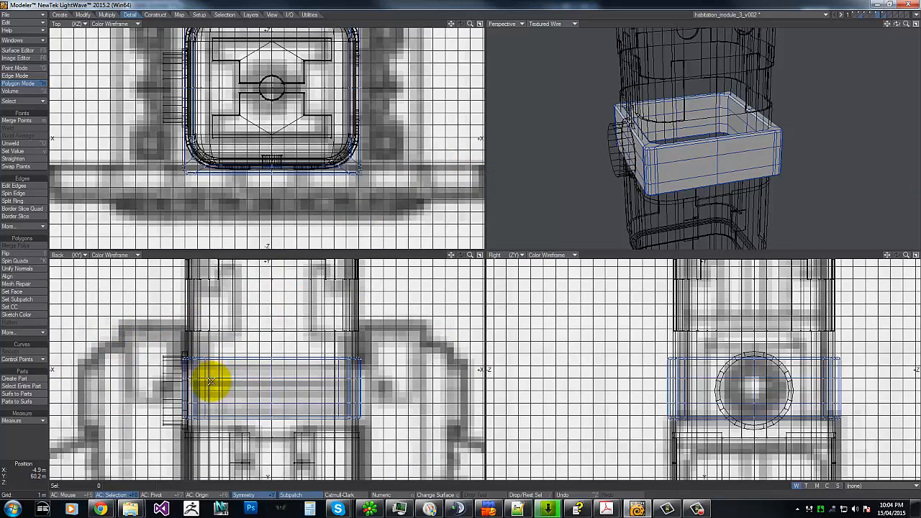
pyautogui.click(275, 393)
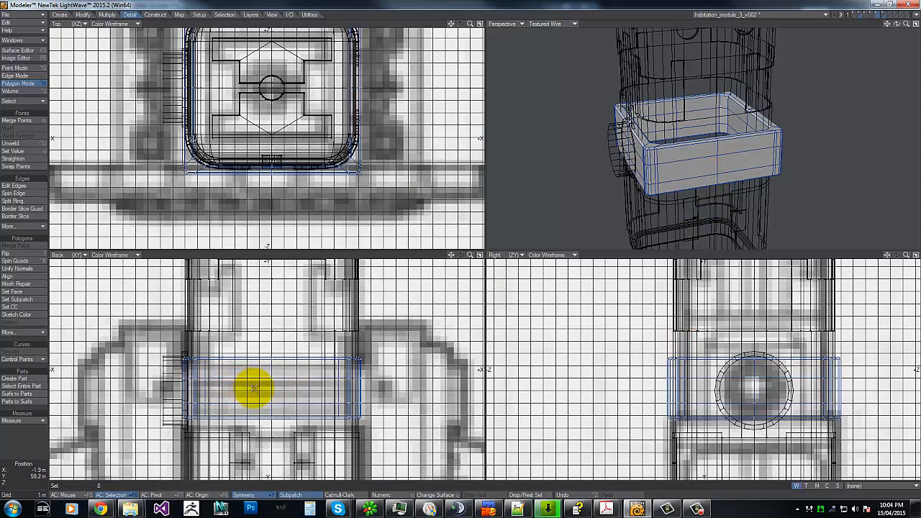
pyautogui.click(277, 389)
pyautogui.moveTo(116, 327)
pyautogui.mouseDown(button='right')
pyautogui.moveTo(171, 445)
pyautogui.moveTo(146, 375)
pyautogui.mouseUp(button='right')
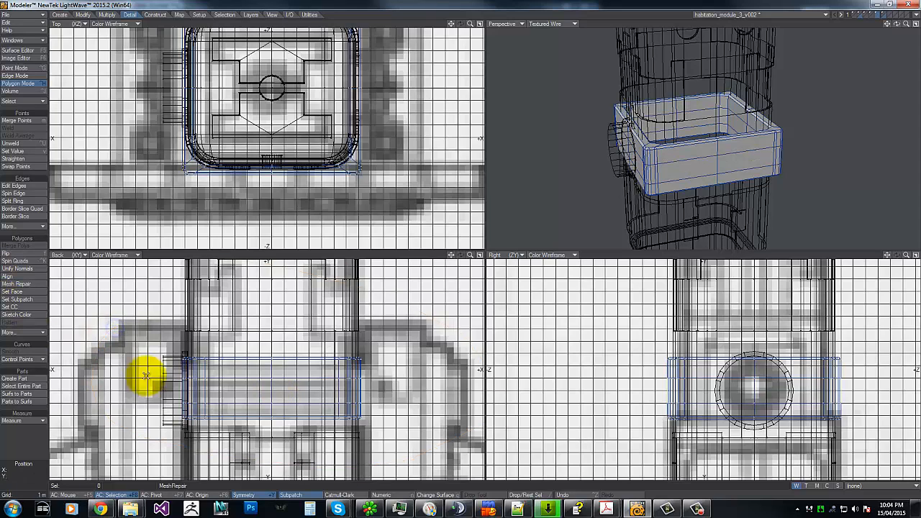
pyautogui.click(274, 391)
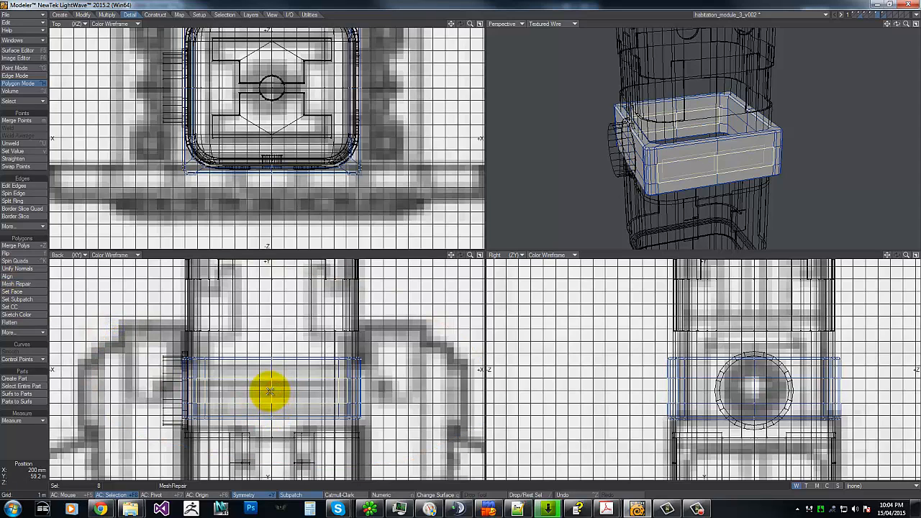
# - Knife the ring vertically through its front and rear walls, a little inside the corners on the negative X side
pyautogui.hotkey('shift', 'k')
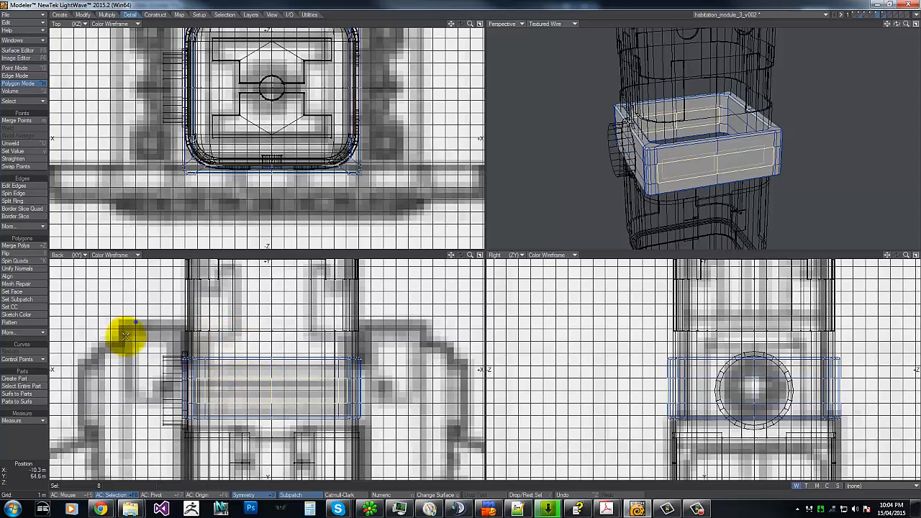
pyautogui.moveTo(135, 322); pyautogui.dragTo(213, 452)
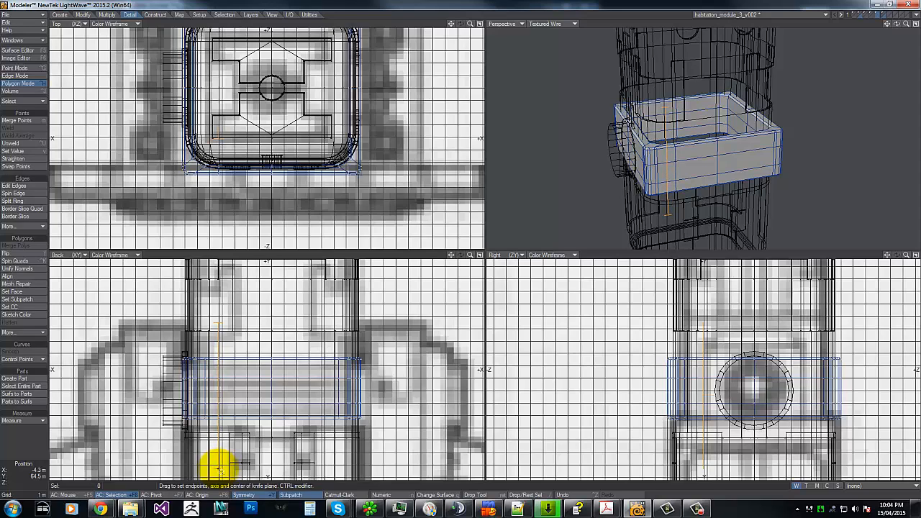
pyautogui.press('space')
# - With symmetry off, delete the positive X half of the ring and mirror the remaining half across the X centre line
pyautogui.moveTo(257, 312)
pyautogui.mouseDown(button='right')
pyautogui.moveTo(492, 454)
pyautogui.moveTo(191, 280)
pyautogui.mouseUp(button='right')
pyautogui.moveTo(232, 303)
pyautogui.mouseDown(button='right')
pyautogui.moveTo(458, 478)
pyautogui.moveTo(154, 309)
pyautogui.mouseUp(button='right')
pyautogui.moveTo(140, 303)
pyautogui.mouseDown(button='right')
pyautogui.moveTo(117, 360)
pyautogui.moveTo(161, 258)
pyautogui.moveTo(154, 453)
pyautogui.moveTo(144, 323)
pyautogui.mouseUp(button='right')
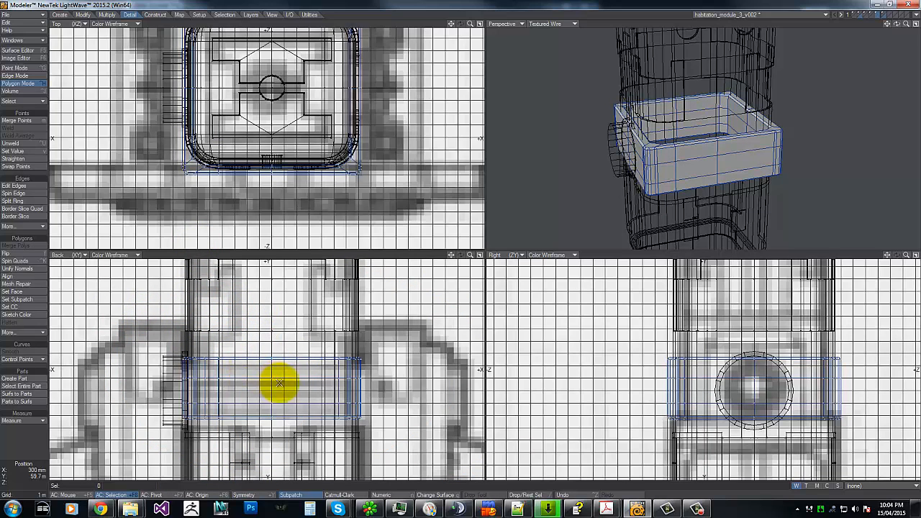
pyautogui.press('Delete')
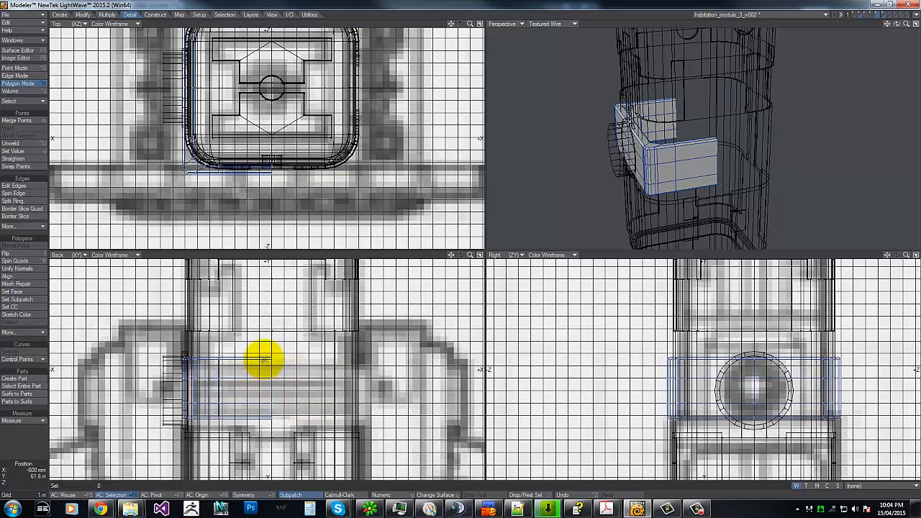
pyautogui.hotkey('shift', 'v')
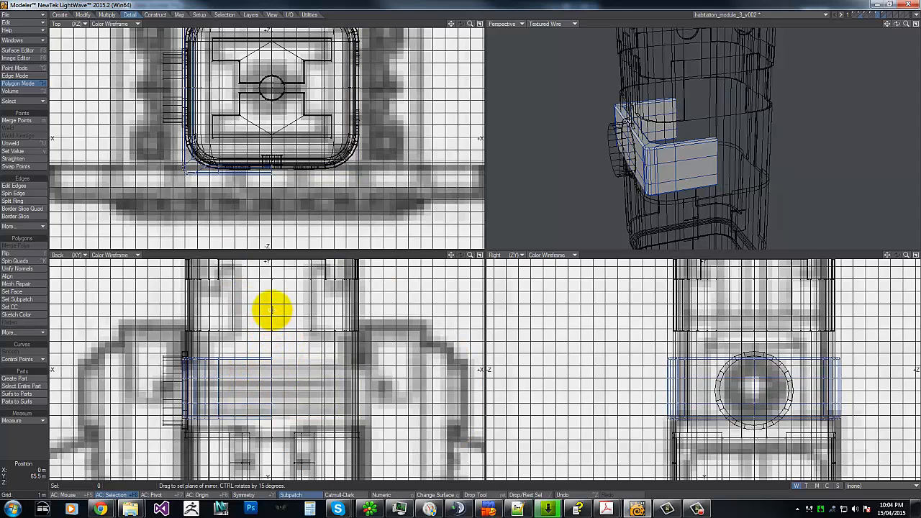
pyautogui.moveTo(272, 310); pyautogui.dragTo(267, 468)
pyautogui.moveTo(699, 165); pyautogui.dragTo(738, 133)
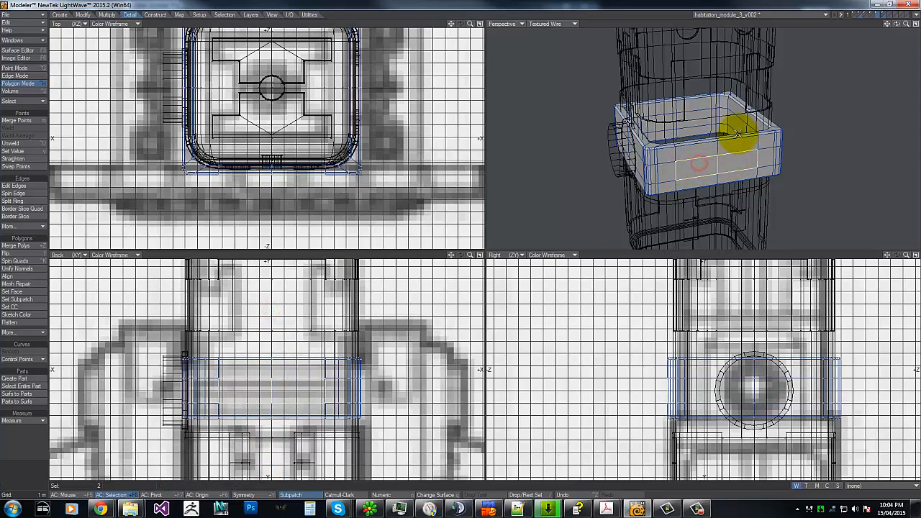
pyautogui.click(275, 391)
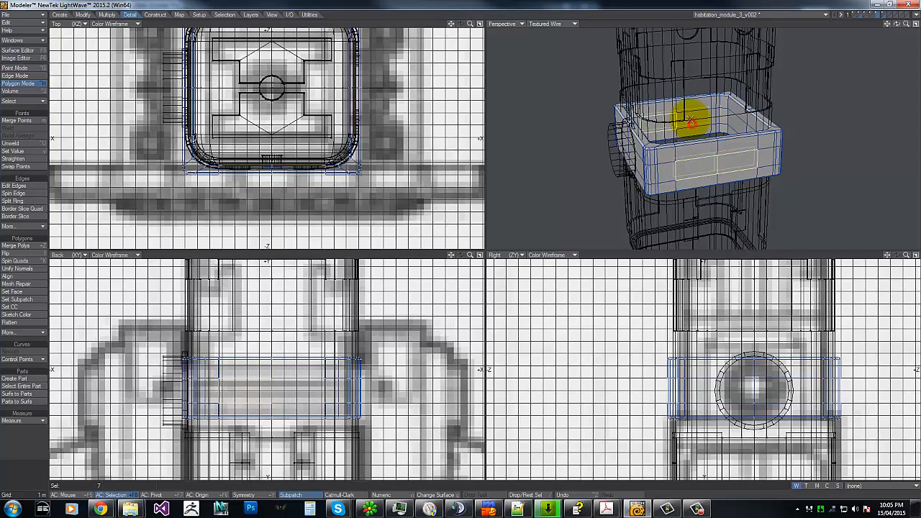
pyautogui.click(873, 29)
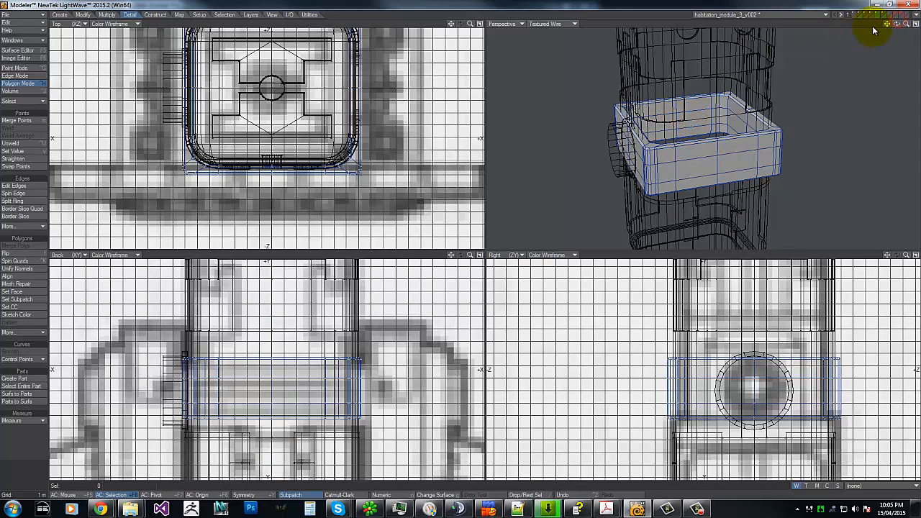
# - Bridge the inner and outer middle-band polygons of the front wall to cut a rectangular slot through it
pyautogui.moveTo(711, 164); pyautogui.dragTo(736, 156)
pyautogui.moveTo(897, 23); pyautogui.dragTo(761, 109)
pyautogui.moveTo(720, 132); pyautogui.dragTo(715, 148)
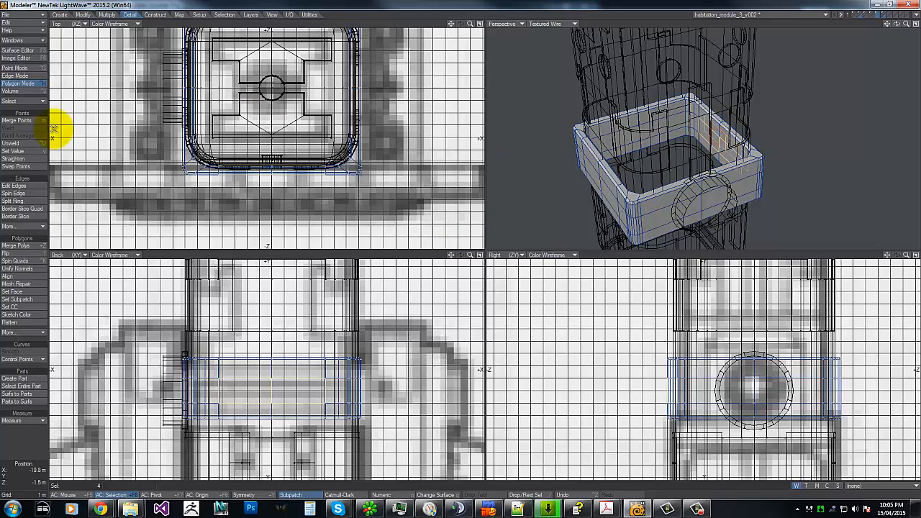
pyautogui.click(105, 15)
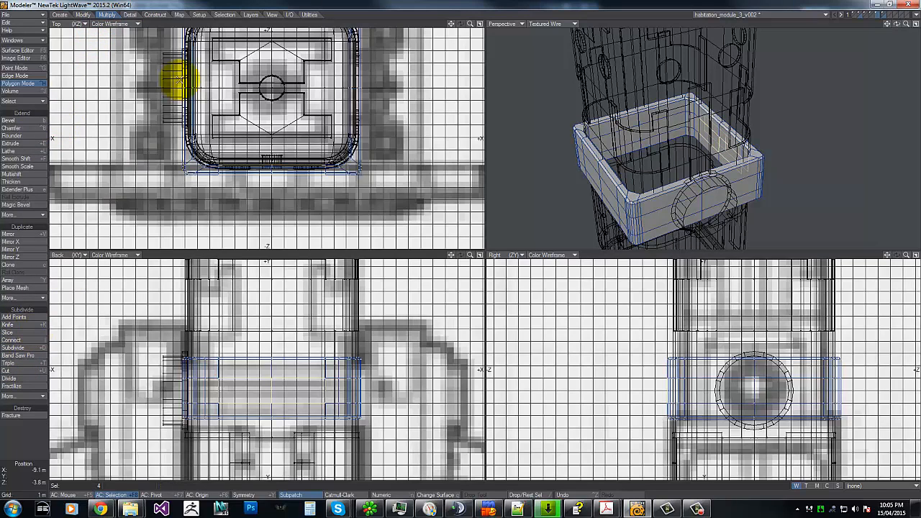
pyautogui.click(154, 15)
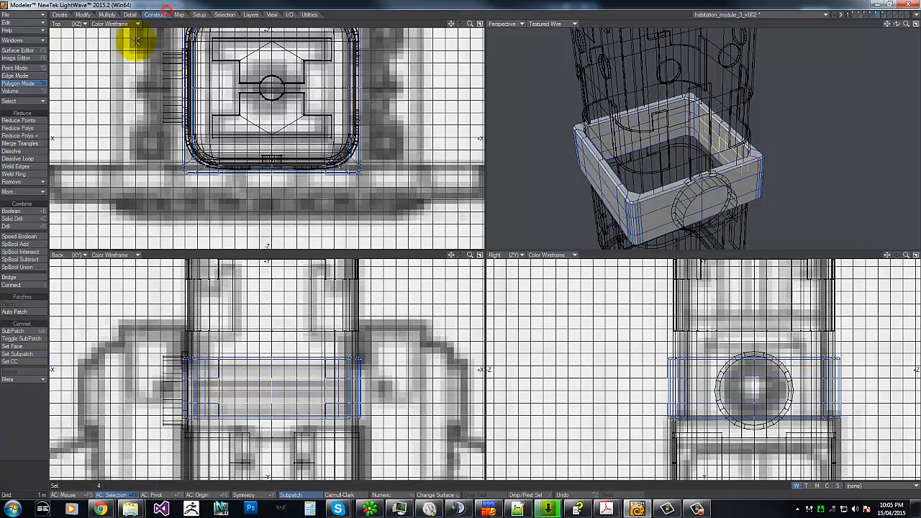
pyautogui.click(21, 278)
pyautogui.moveTo(195, 367)
pyautogui.mouseDown(button='right')
pyautogui.moveTo(204, 429)
pyautogui.moveTo(359, 295)
pyautogui.mouseUp(button='right')
# - Bridge the inner and outer middle-band polygons of the ring's other wall to cut a matching rectangular slot through it
pyautogui.moveTo(603, 186); pyautogui.dragTo(599, 177)
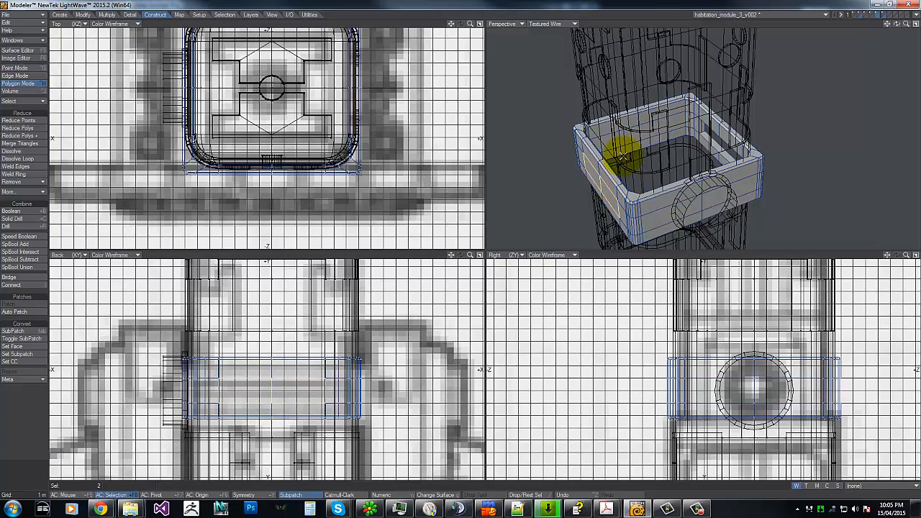
pyautogui.moveTo(896, 25)
pyautogui.mouseDown()
pyautogui.moveTo(462, 245)
pyautogui.moveTo(897, 25)
pyautogui.mouseUp()
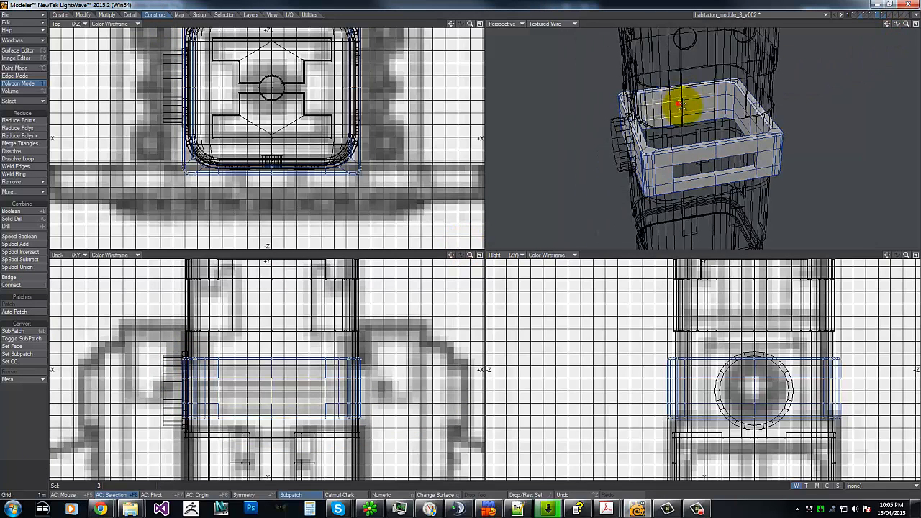
pyautogui.click(680, 106)
pyautogui.click(246, 372)
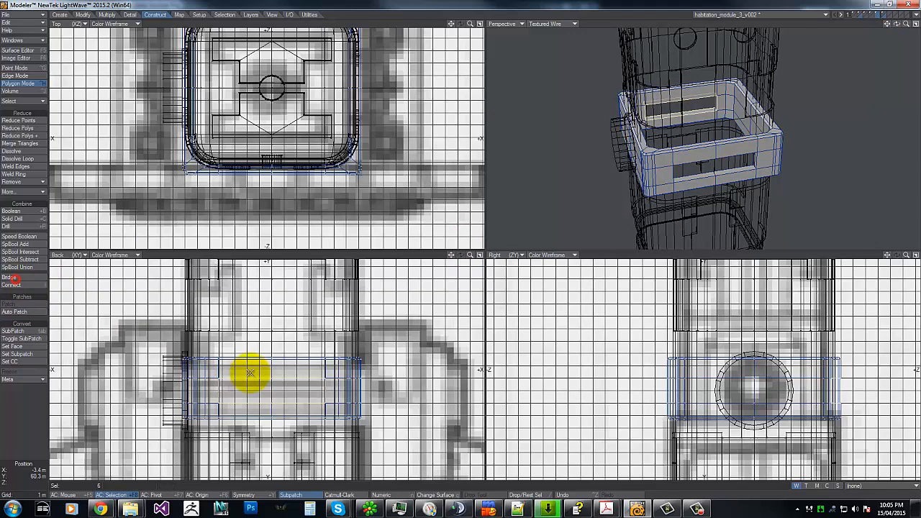
# - Select the rim edges of the rectangular slots in the ring's front and rear walls, picking edges on both the outer and inner faces
pyautogui.click(16, 67)
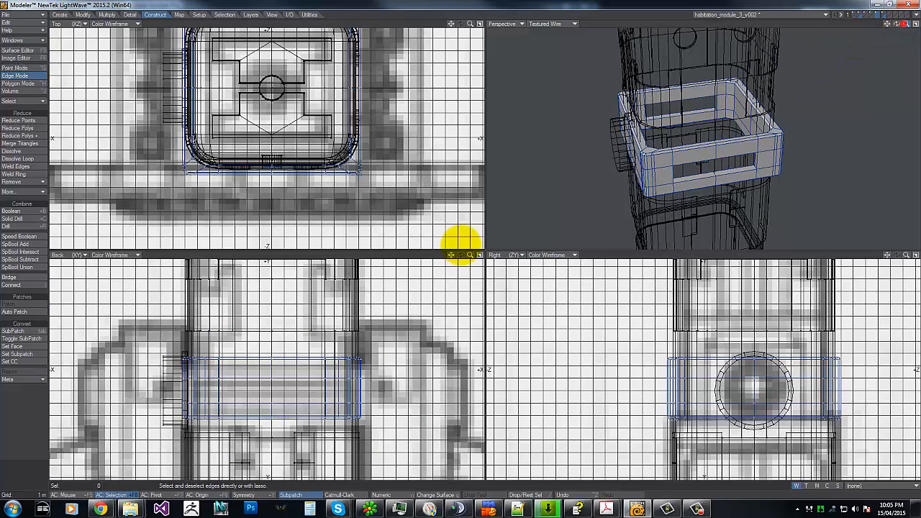
pyautogui.hotkey('ctrl', 'h')
pyautogui.moveTo(895, 24); pyautogui.dragTo(674, 158)
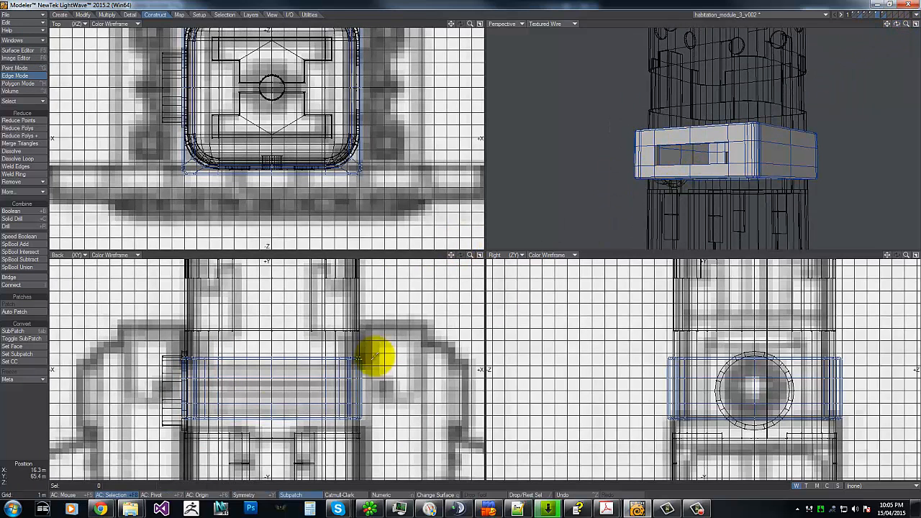
pyautogui.moveTo(215, 376)
pyautogui.mouseDown()
pyautogui.moveTo(223, 395)
pyautogui.moveTo(335, 393)
pyautogui.moveTo(318, 392)
pyautogui.mouseUp()
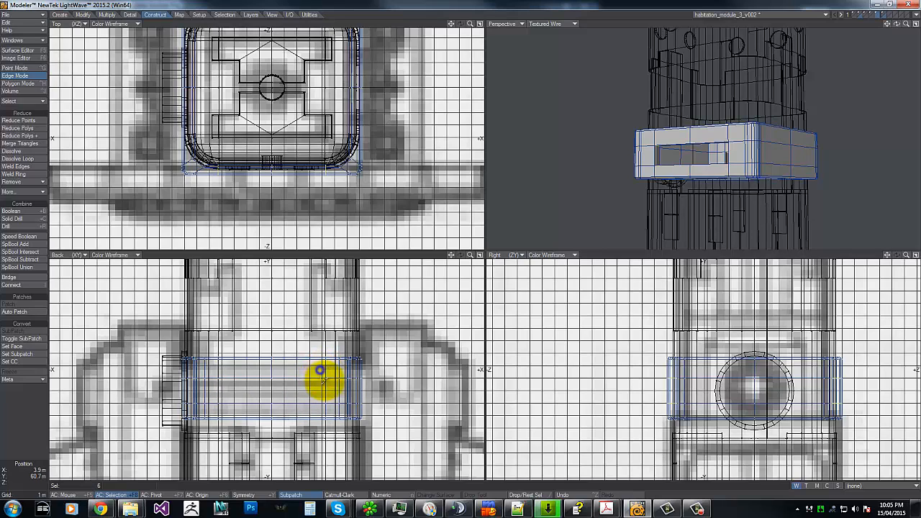
pyautogui.moveTo(320, 374); pyautogui.dragTo(353, 353)
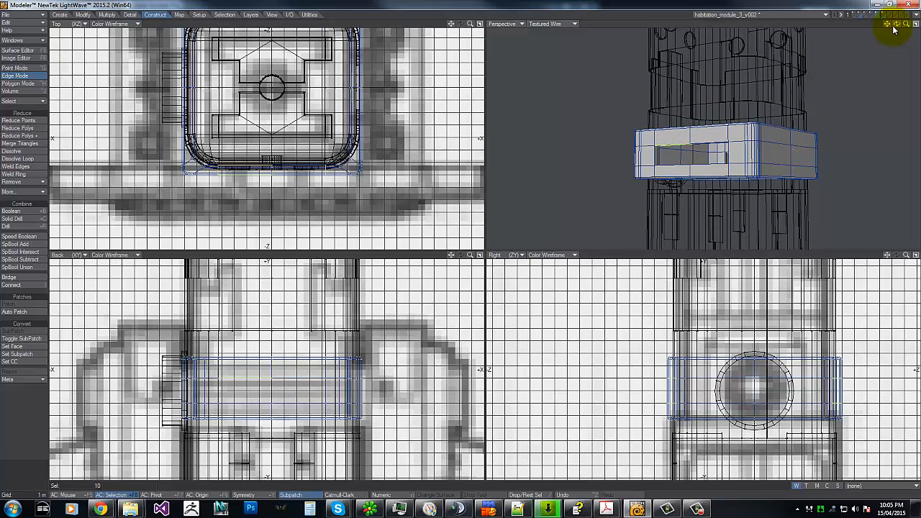
pyautogui.moveTo(894, 27); pyautogui.dragTo(715, 100)
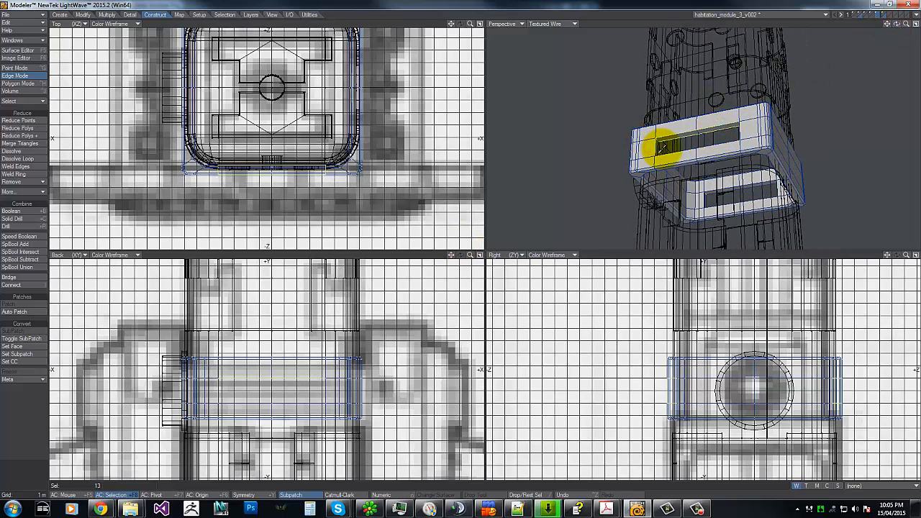
pyautogui.moveTo(895, 27); pyautogui.dragTo(662, 165)
pyautogui.click(704, 177)
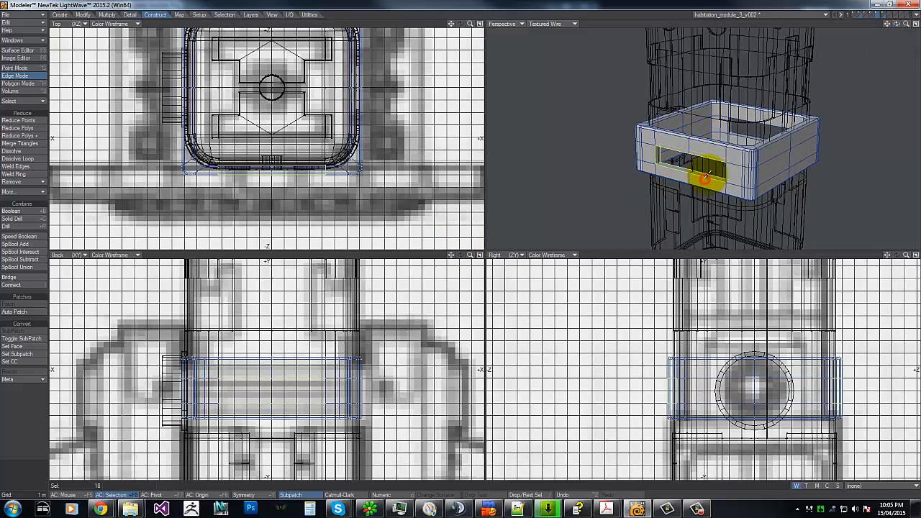
pyautogui.moveTo(886, 24); pyautogui.dragTo(662, 144)
pyautogui.click(613, 157)
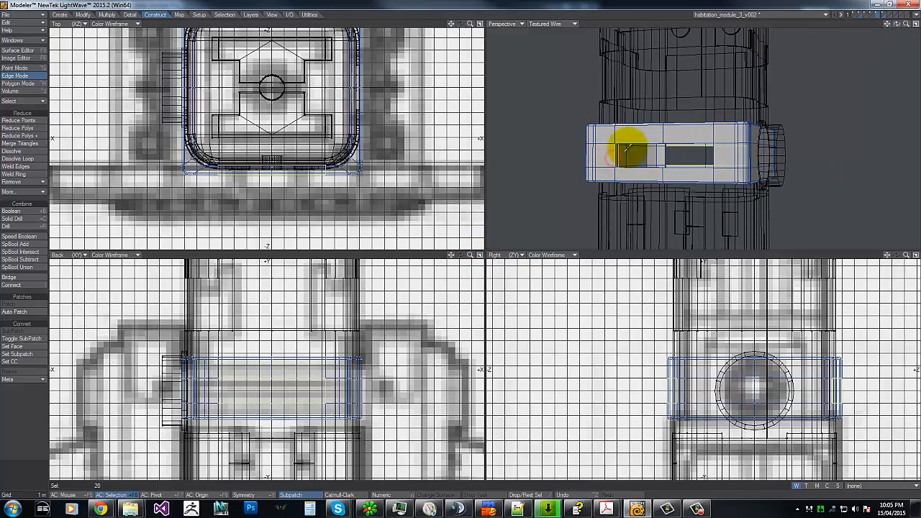
pyautogui.click(638, 166)
pyautogui.click(672, 144)
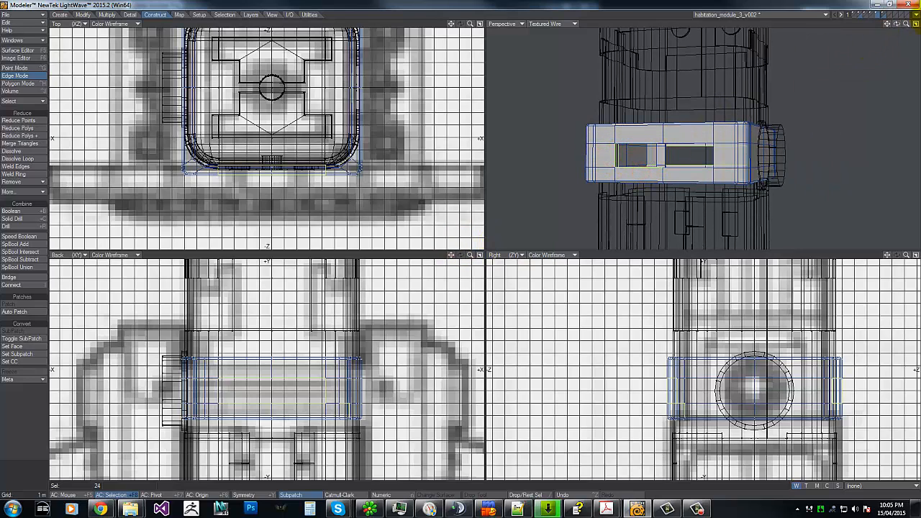
# - Add the remaining inner and outer rim edges of both slots to the selection and chamfer them all with a narrow bevel
pyautogui.moveTo(897, 29); pyautogui.dragTo(693, 107)
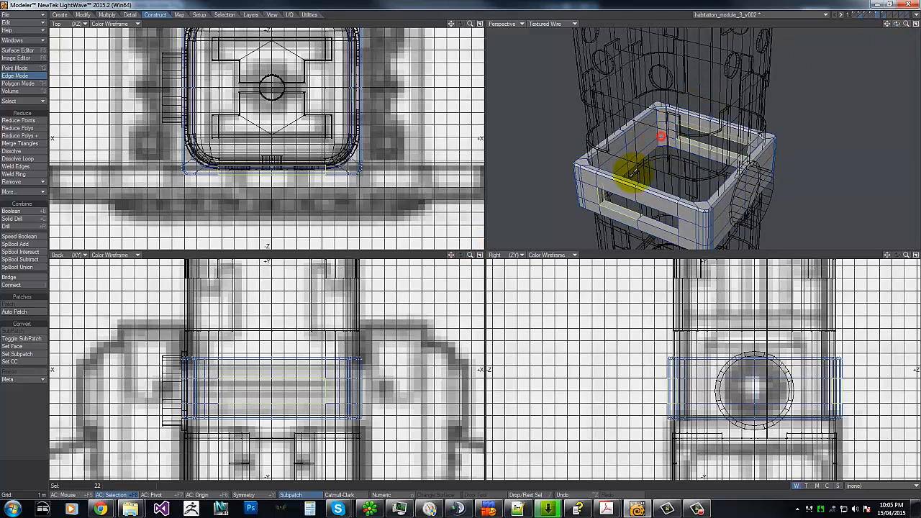
pyautogui.click(646, 224)
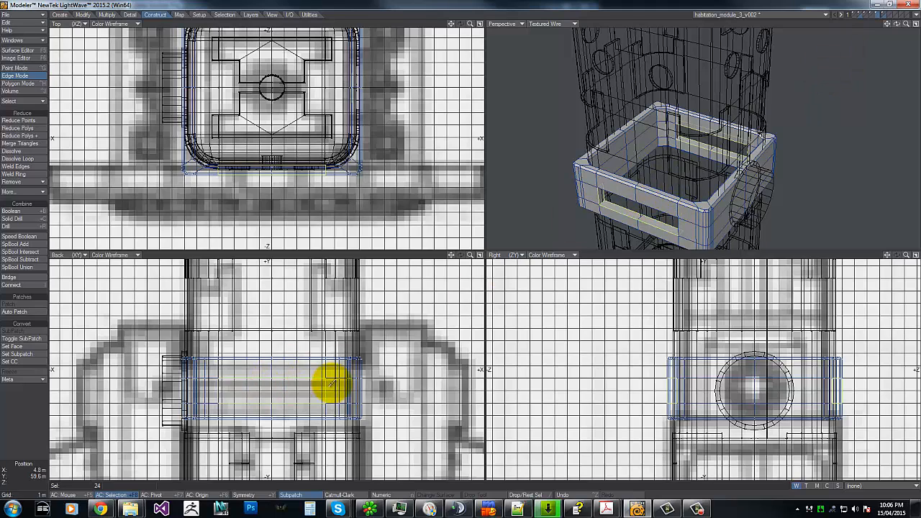
pyautogui.moveTo(322, 372)
pyautogui.keyDown('shift'); pyautogui.mouseDown(button='right')
pyautogui.moveTo(327, 409)
pyautogui.moveTo(326, 364)
pyautogui.mouseUp(button='right'); pyautogui.keyUp('shift')
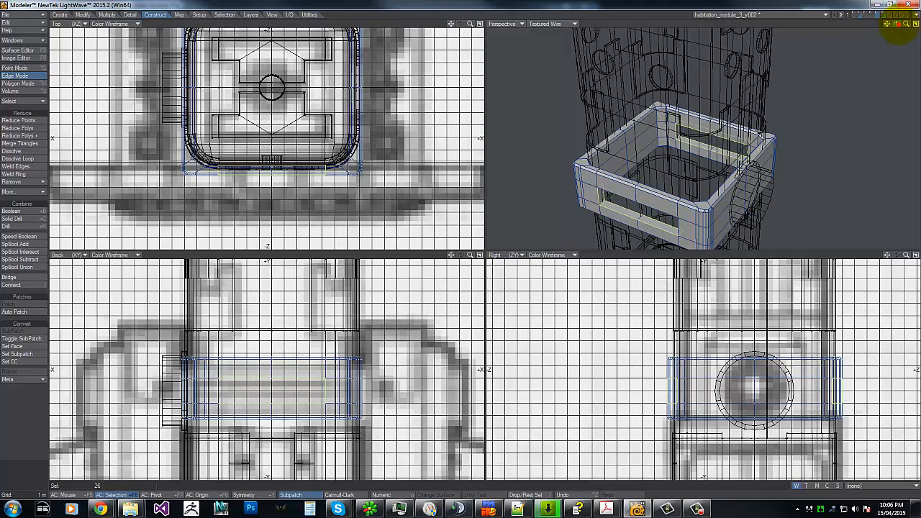
pyautogui.moveTo(897, 26); pyautogui.dragTo(459, 253)
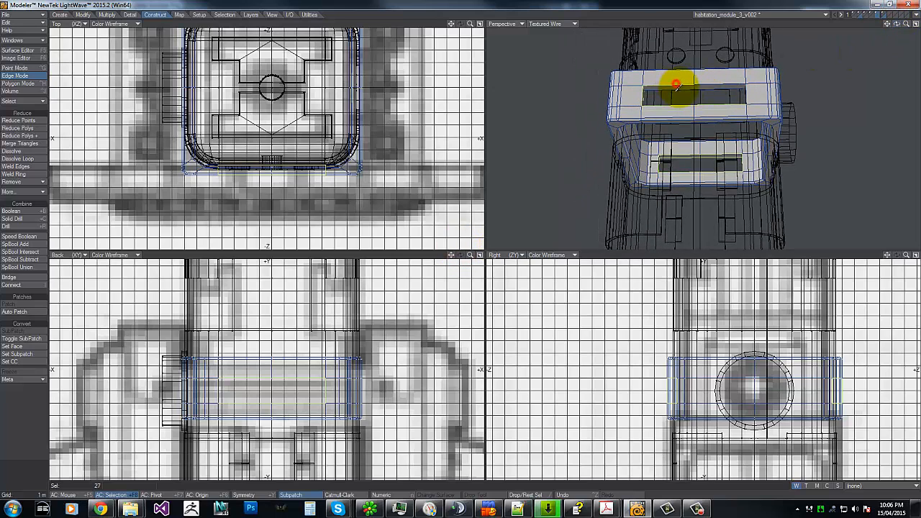
pyautogui.click(710, 85)
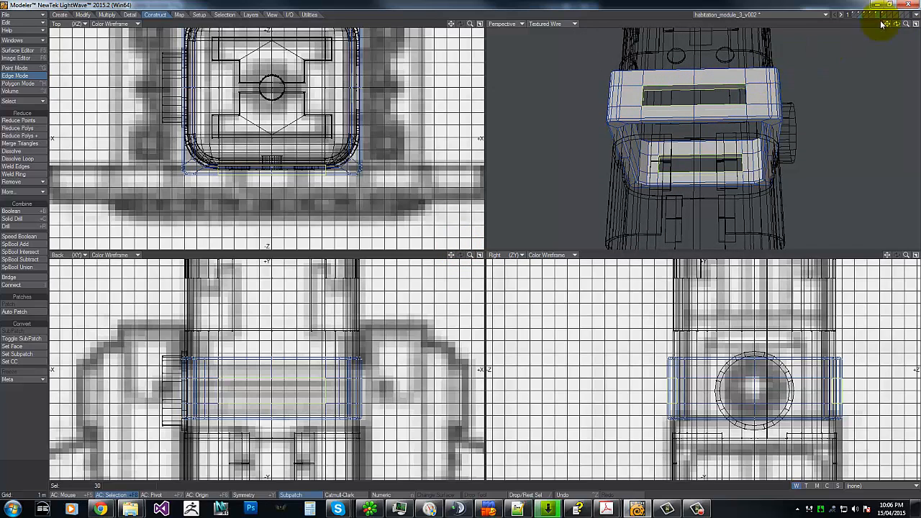
pyautogui.moveTo(898, 27); pyautogui.dragTo(456, 240)
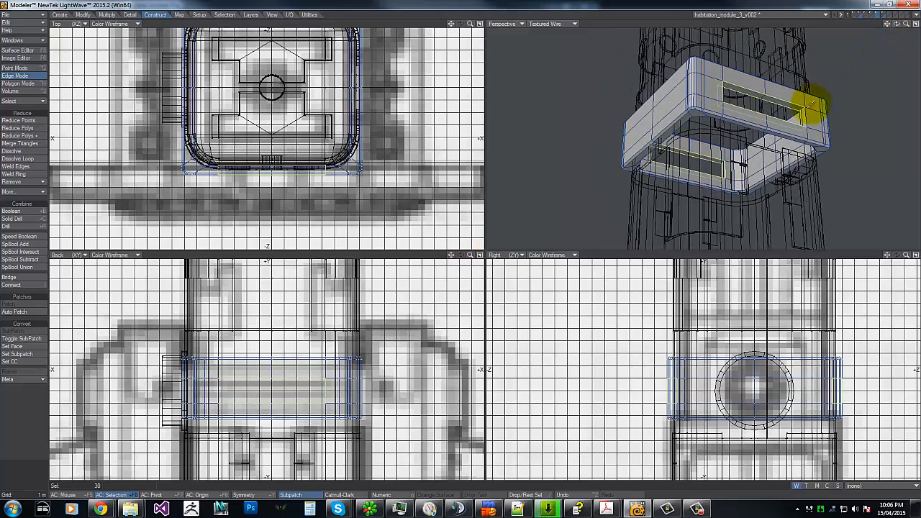
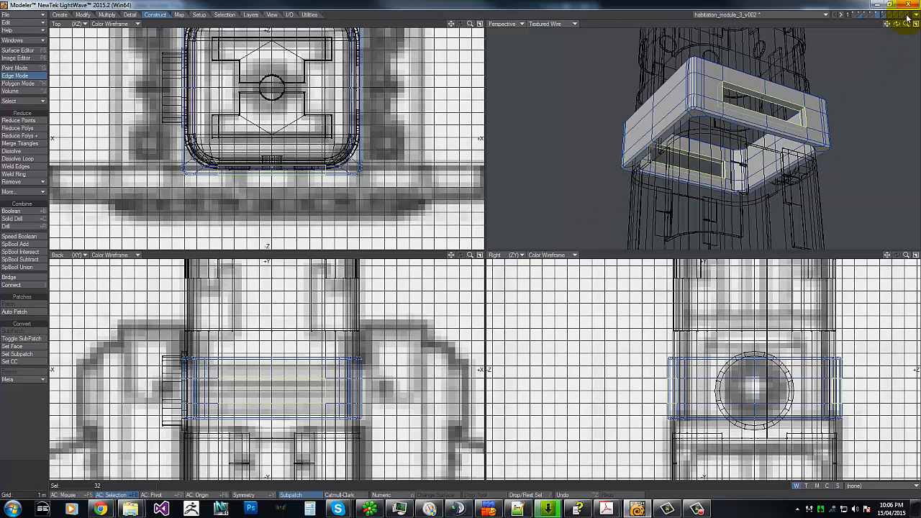
pyautogui.moveTo(906, 22); pyautogui.dragTo(623, 189)
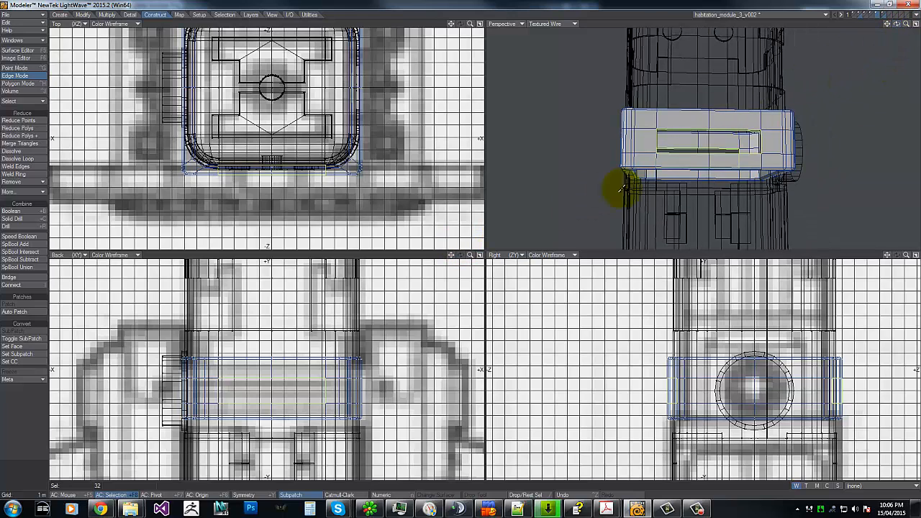
pyautogui.hotkey('ctrl', 'b')
pyautogui.moveTo(244, 391); pyautogui.dragTo(249, 390)
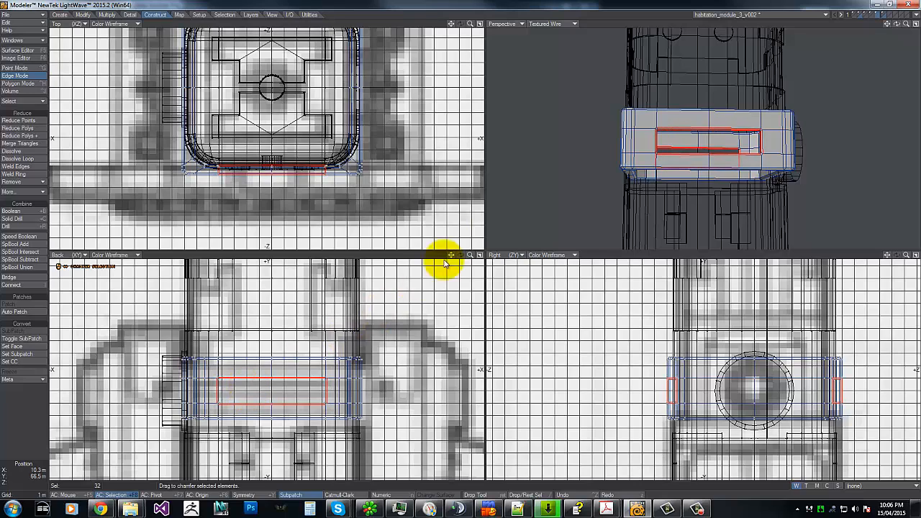
pyautogui.moveTo(906, 25); pyautogui.dragTo(463, 243)
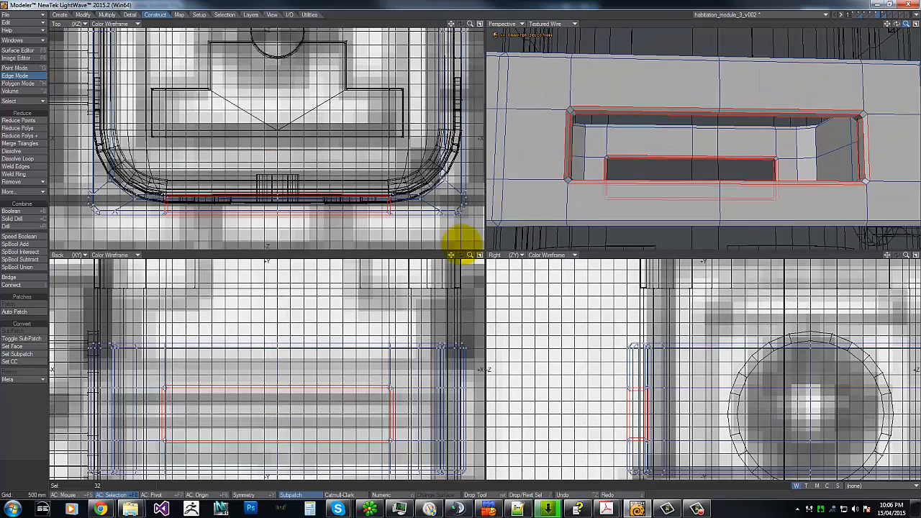
pyautogui.press('space')
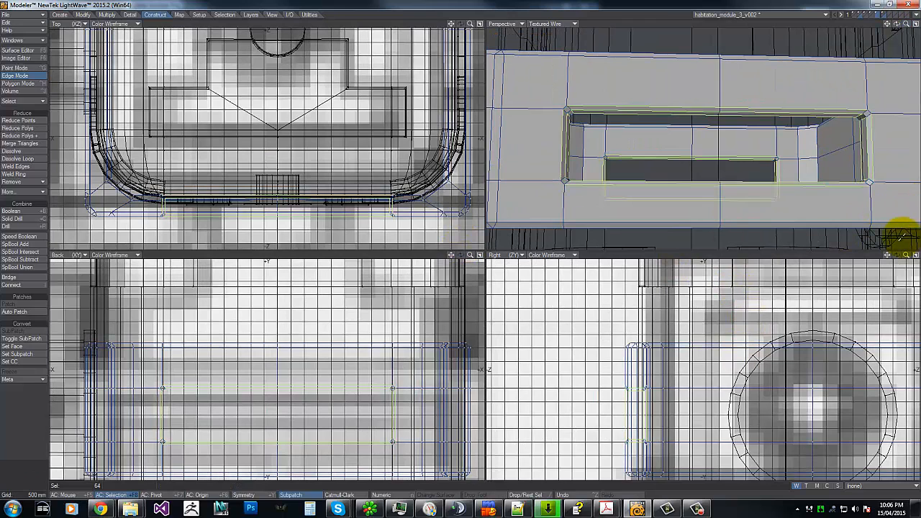
pyautogui.moveTo(906, 253)
pyautogui.mouseDown()
pyautogui.moveTo(448, 250)
pyautogui.moveTo(459, 243)
pyautogui.mouseUp()
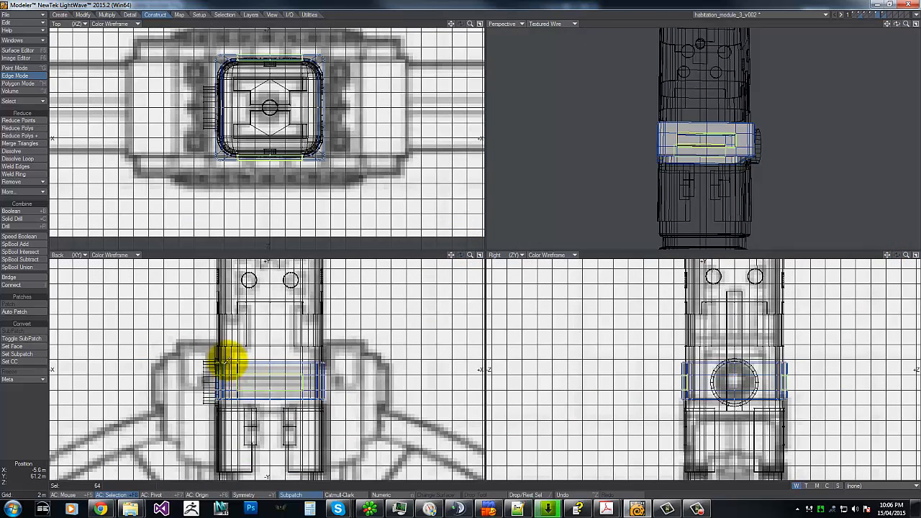
pyautogui.moveTo(217, 357); pyautogui.dragTo(275, 270, button='right')
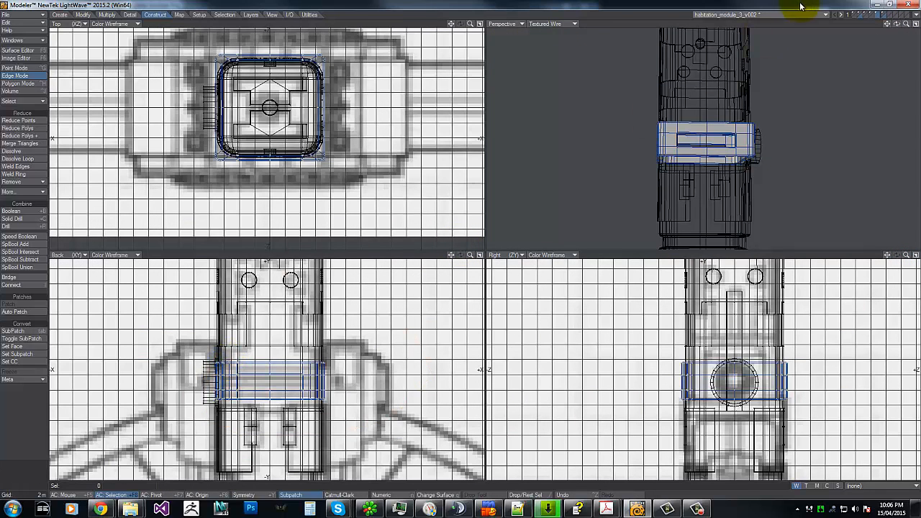
# - Isolate the side cylinder in the foreground with only the ring behind it, and mirror the cylinder across the X centre line
pyautogui.click(876, 15)
pyautogui.click(885, 16)
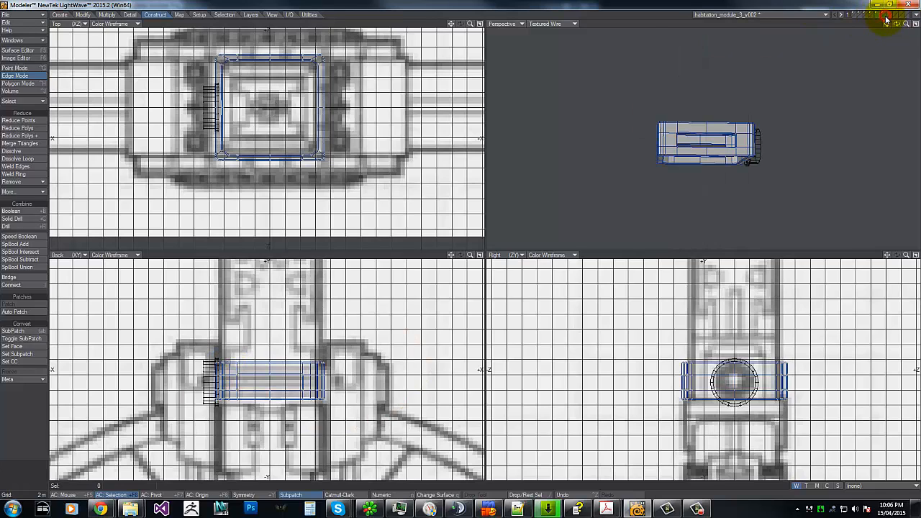
pyautogui.moveTo(897, 24); pyautogui.dragTo(461, 241)
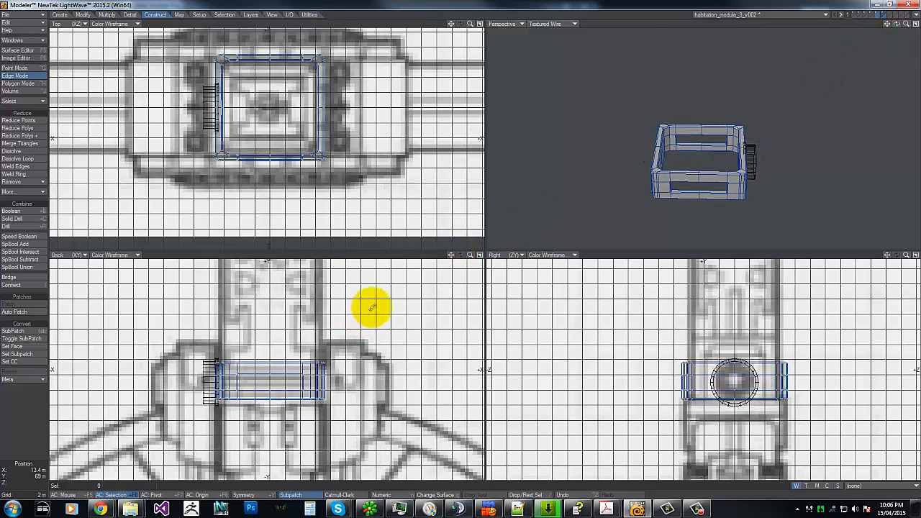
pyautogui.press("'")
pyautogui.hotkey('shift', 'v')
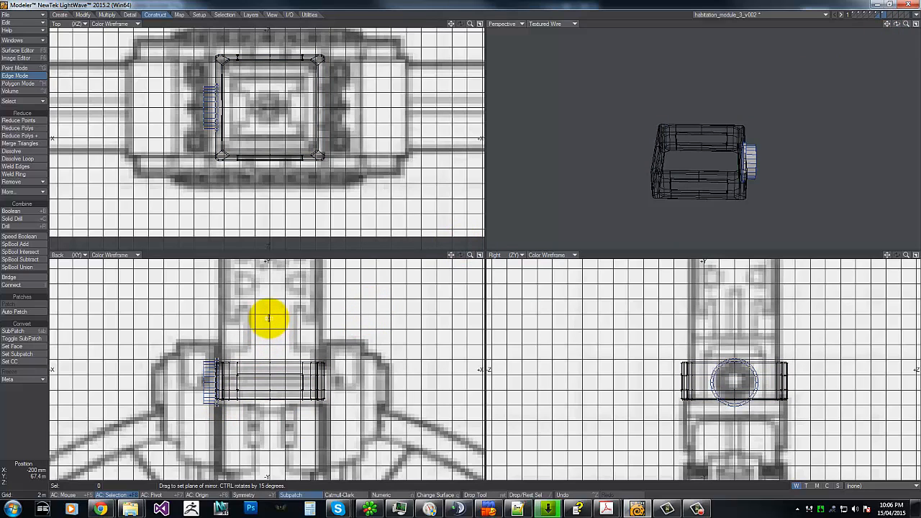
pyautogui.moveTo(269, 316); pyautogui.dragTo(277, 385)
pyautogui.press('space')
pyautogui.press('space')
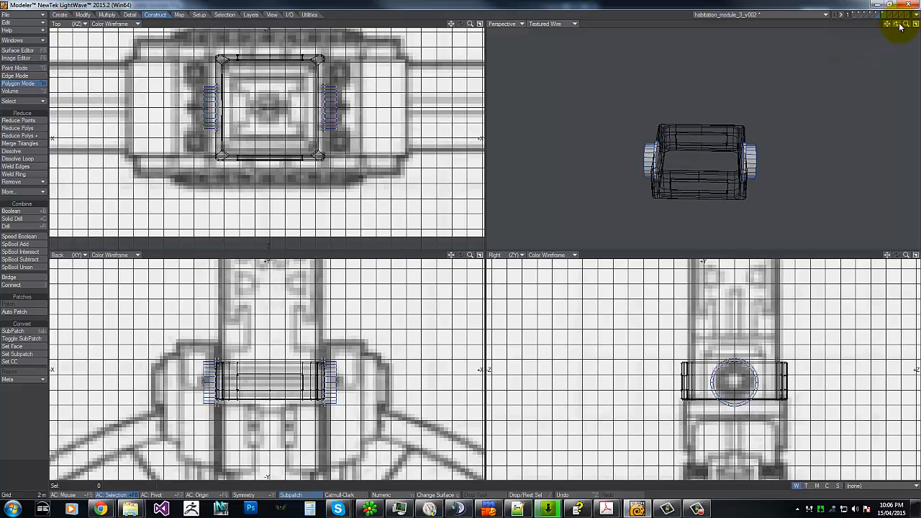
# - Join the two side cylinders to the slotted ring with a Boolean Union and merge the result's duplicate points
pyautogui.moveTo(899, 27); pyautogui.dragTo(461, 241)
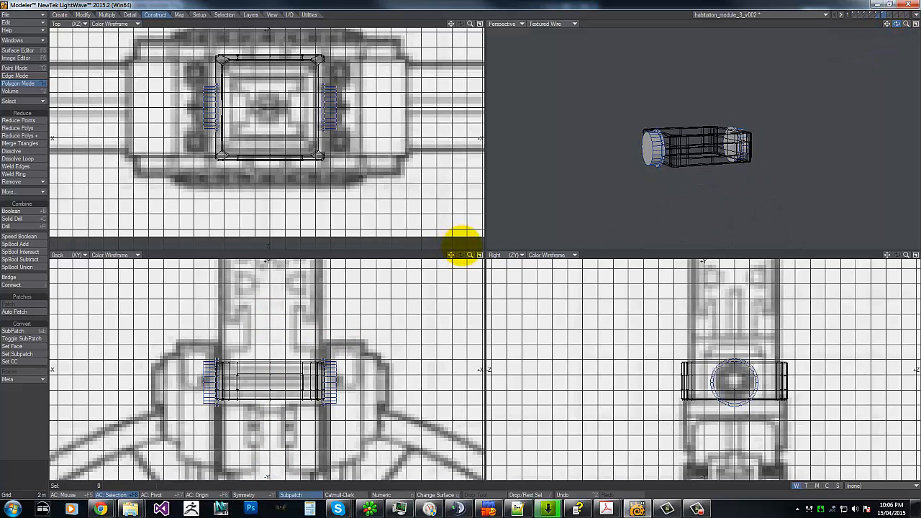
pyautogui.hotkey('shift', 'b')
pyautogui.click(473, 252)
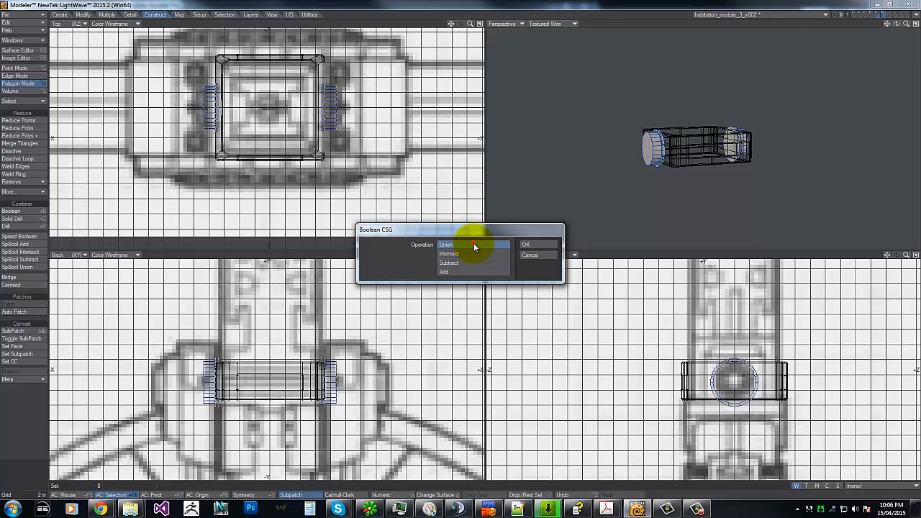
pyautogui.click(525, 245)
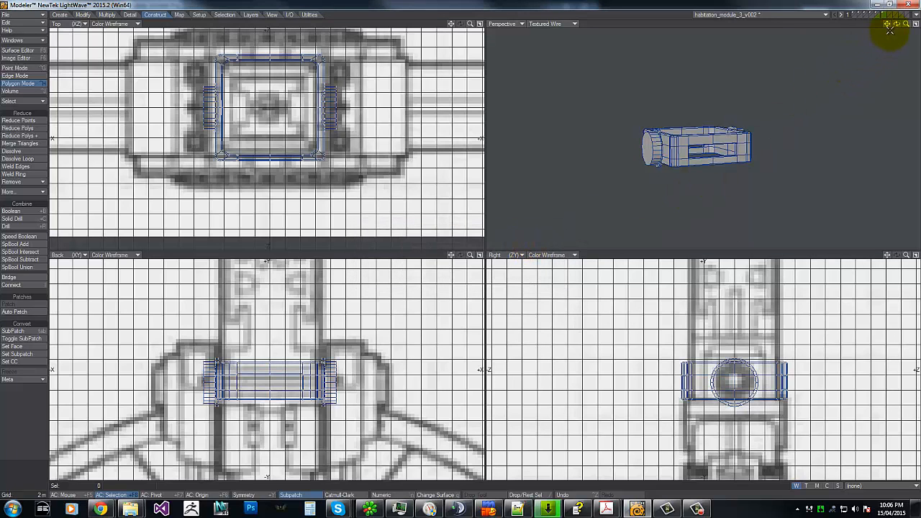
pyautogui.moveTo(905, 26); pyautogui.dragTo(461, 249)
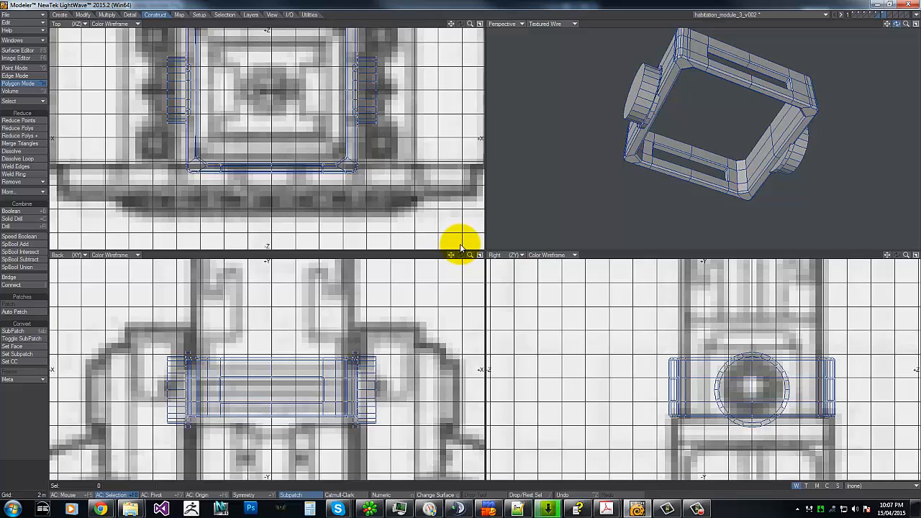
pyautogui.press('m')
pyautogui.press('Return')
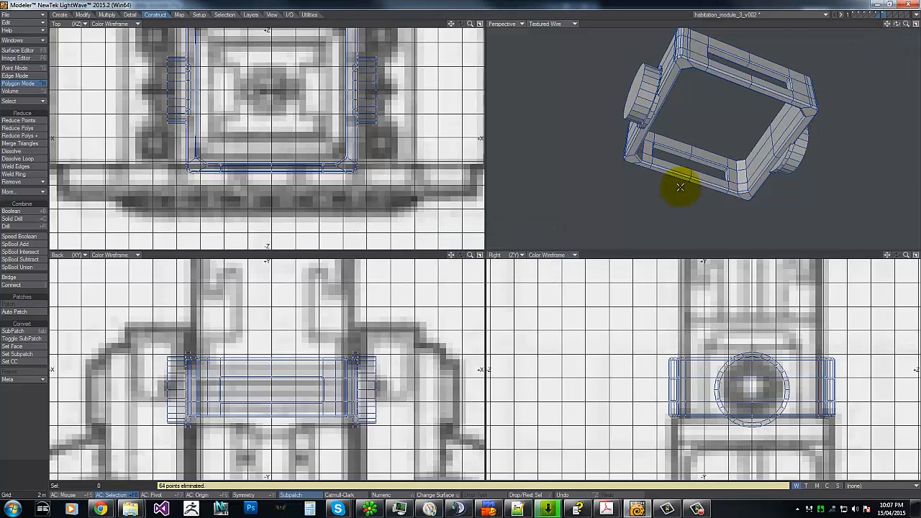
# - Save the object and switch to the layer holding the original slotted ring without the cylinders
pyautogui.moveTo(905, 25); pyautogui.dragTo(459, 244)
pyautogui.press('a')
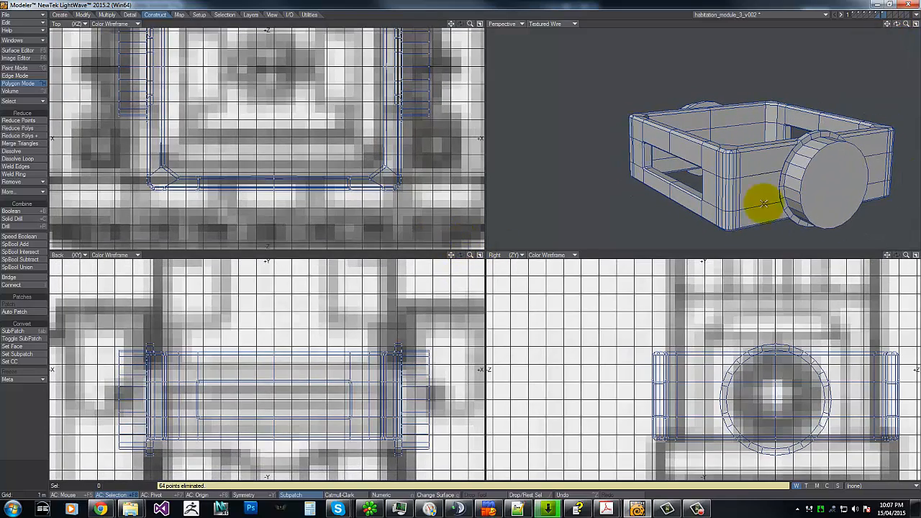
pyautogui.click(877, 15)
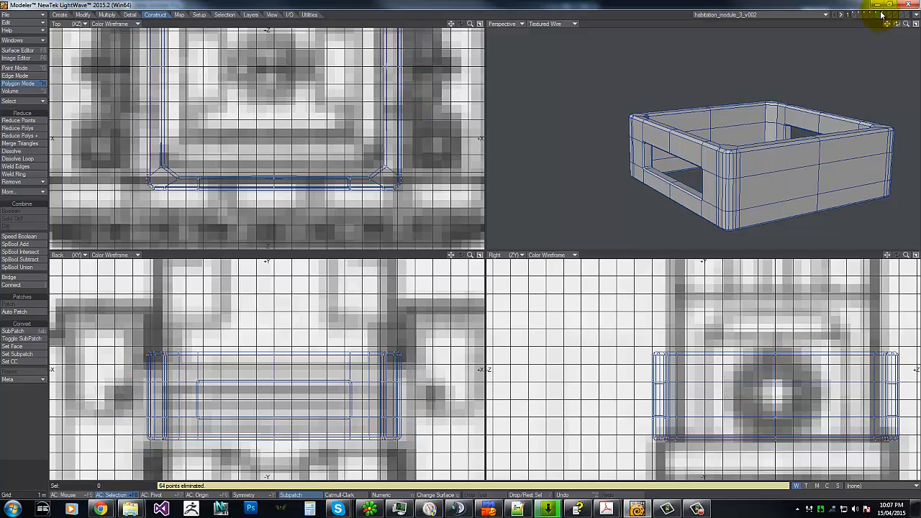
# - Switch from the ring layers to the layer holding the side housing with the circular inner face
pyautogui.click(882, 15)
pyautogui.click(883, 14)
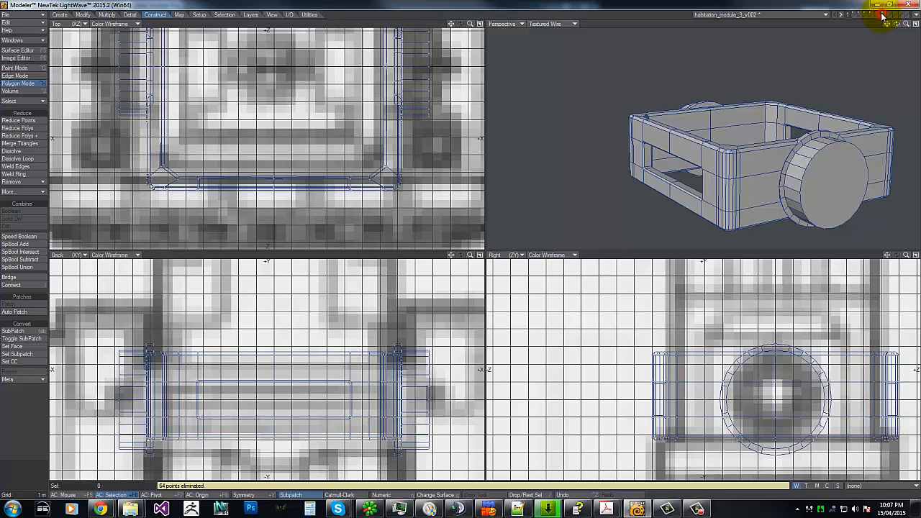
pyautogui.click(881, 15)
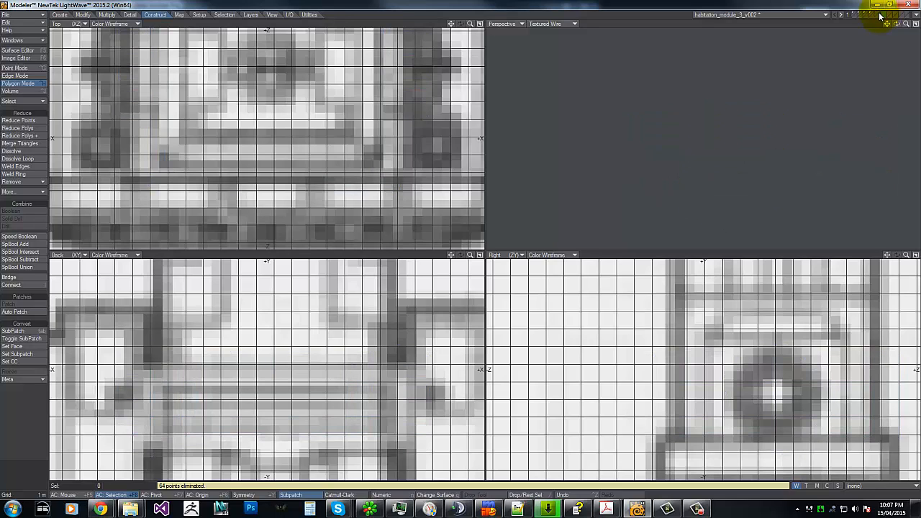
pyautogui.click(878, 14)
pyautogui.click(874, 14)
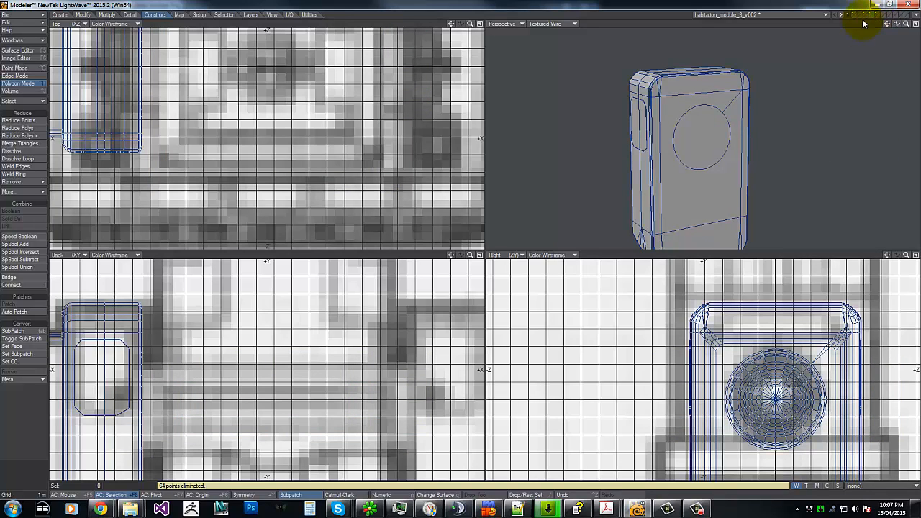
# - Smooth Shift the housing's circular inner face and size it against the ring's side cylinder, with the cylinder ring shown as the background layer
pyautogui.click(712, 137)
pyautogui.press('f')
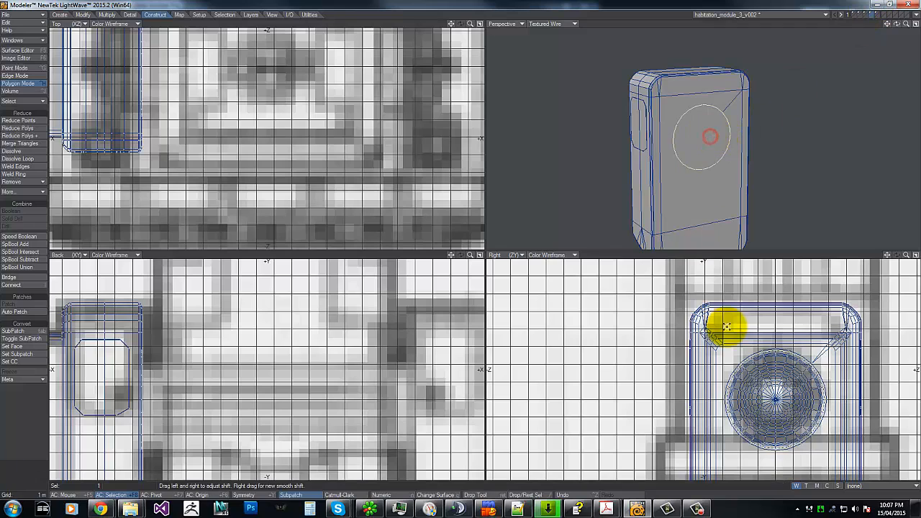
pyautogui.hotkey('shift', 'h')
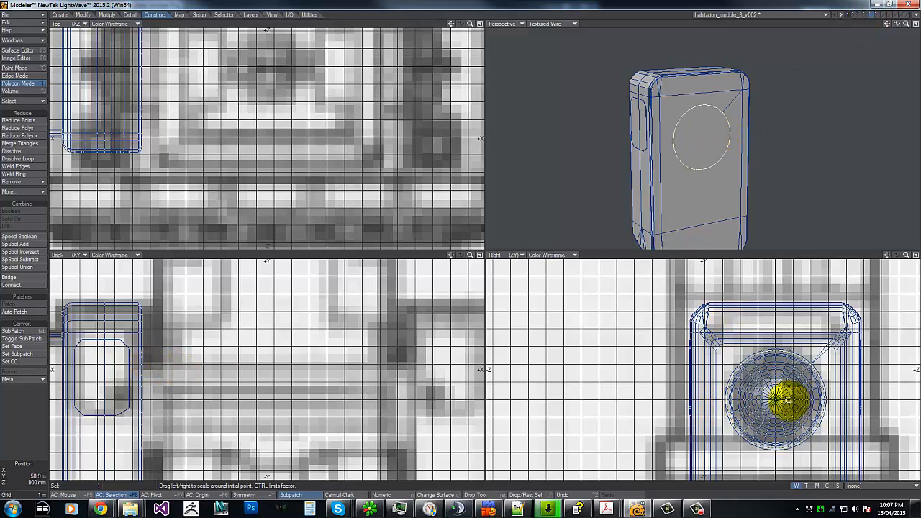
pyautogui.press('space')
pyautogui.click(877, 19)
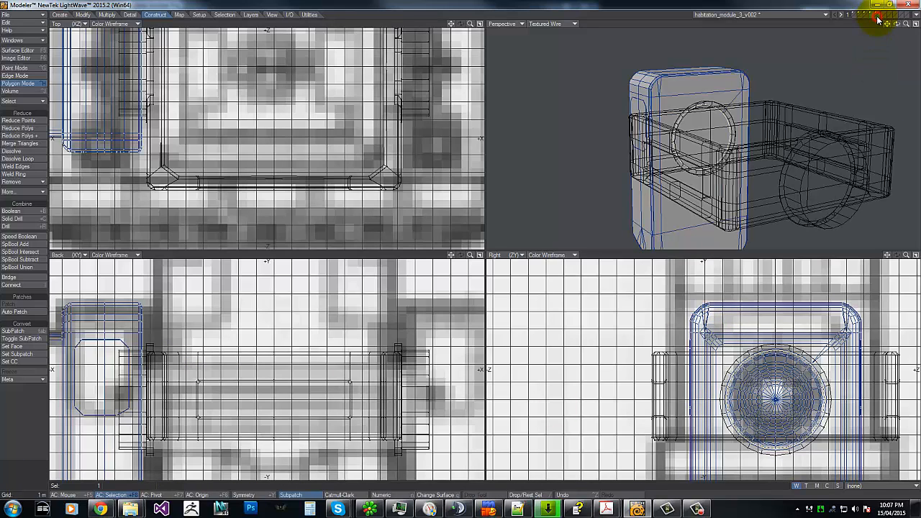
pyautogui.moveTo(897, 25); pyautogui.dragTo(462, 245)
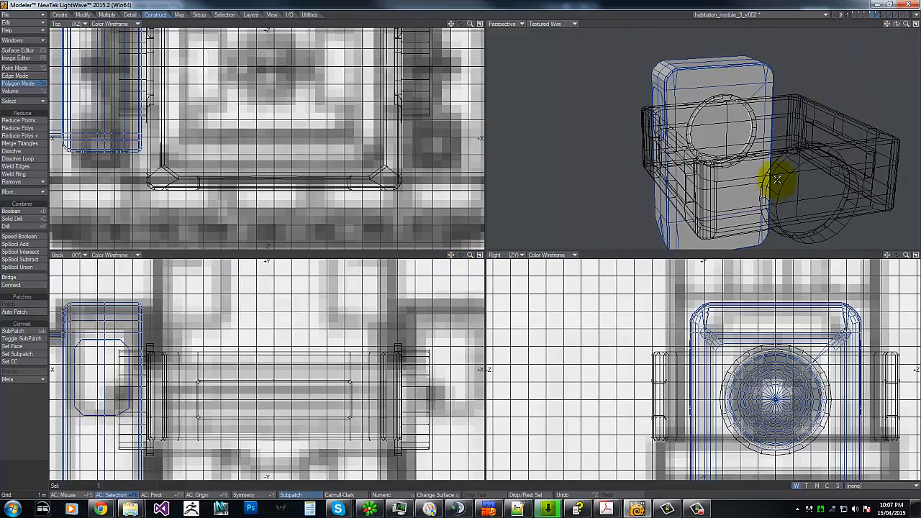
pyautogui.hotkey('shift', 'h')
pyautogui.moveTo(776, 395); pyautogui.dragTo(462, 245)
# - Smooth Shift the circular face again, scale it to about 98%, and move it into the housing to form a shallow recess
pyautogui.press('f')
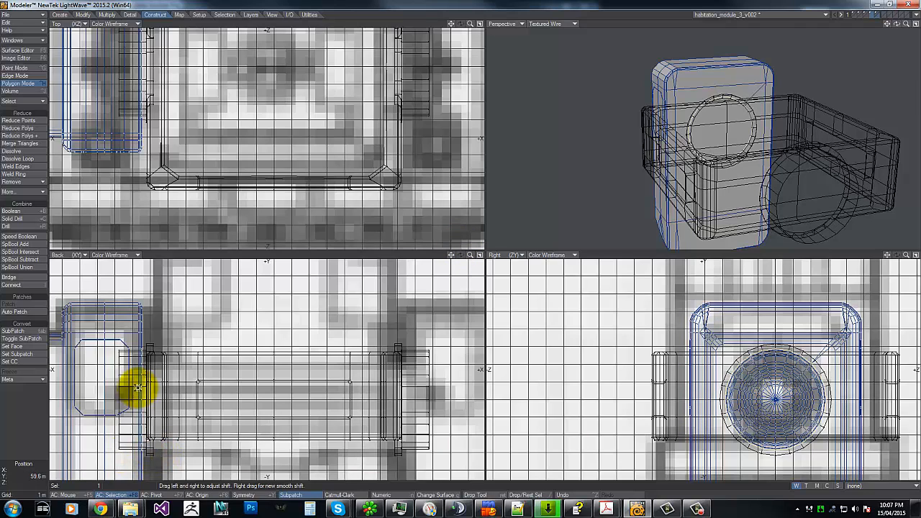
pyautogui.moveTo(148, 388); pyautogui.dragTo(459, 244)
pyautogui.hotkey('shift', 'f')
pyautogui.click(803, 385)
pyautogui.hotkey('shift', 'h')
pyautogui.moveTo(789, 389); pyautogui.dragTo(460, 245)
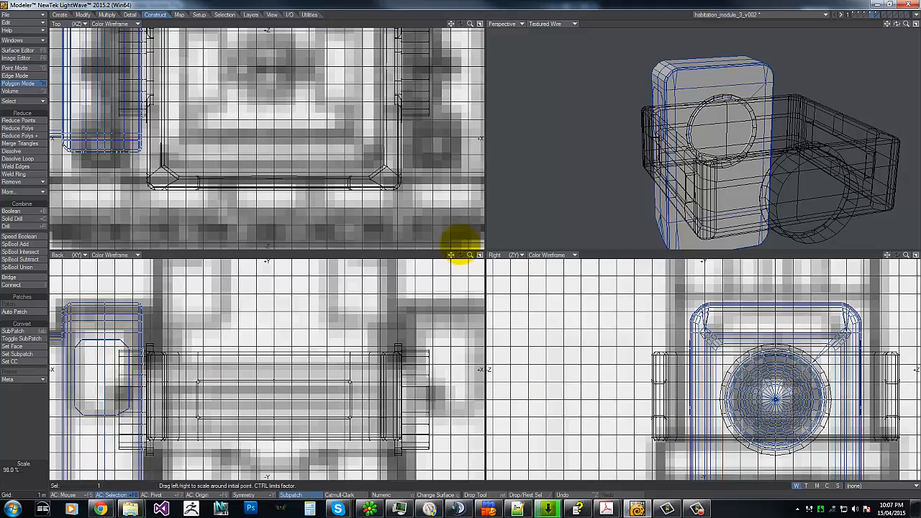
pyautogui.hotkey('shift', 'f')
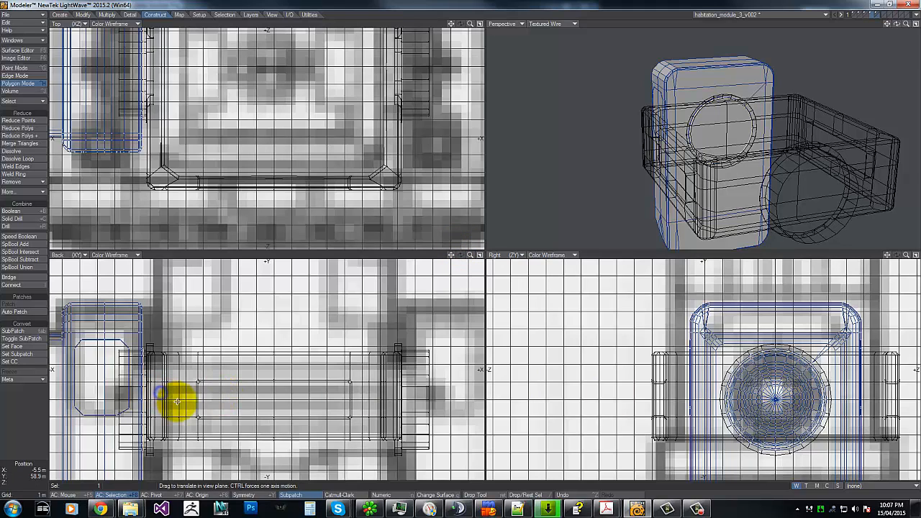
pyautogui.moveTo(176, 401); pyautogui.dragTo(456, 242)
pyautogui.press('space')
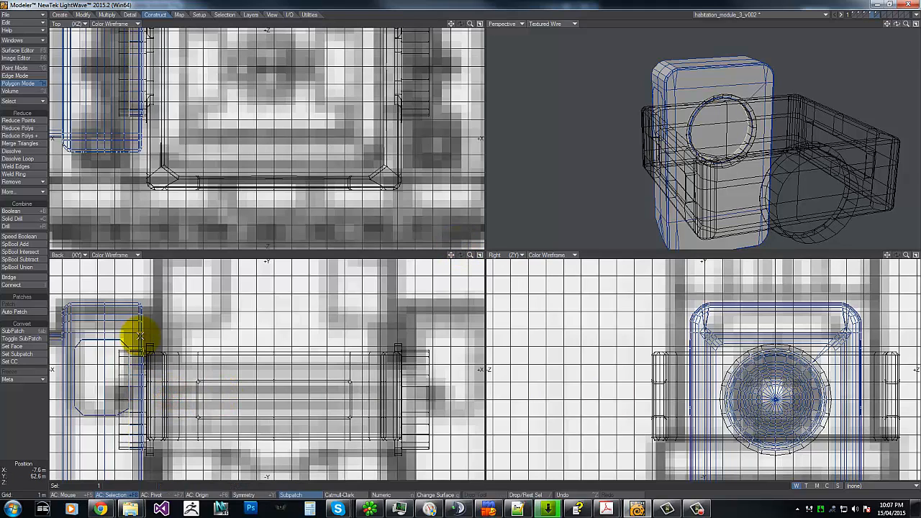
# - Mirror the complete side housing across the X = 0 centre line to the opposite side of the ring
pyautogui.moveTo(897, 24); pyautogui.dragTo(461, 242)
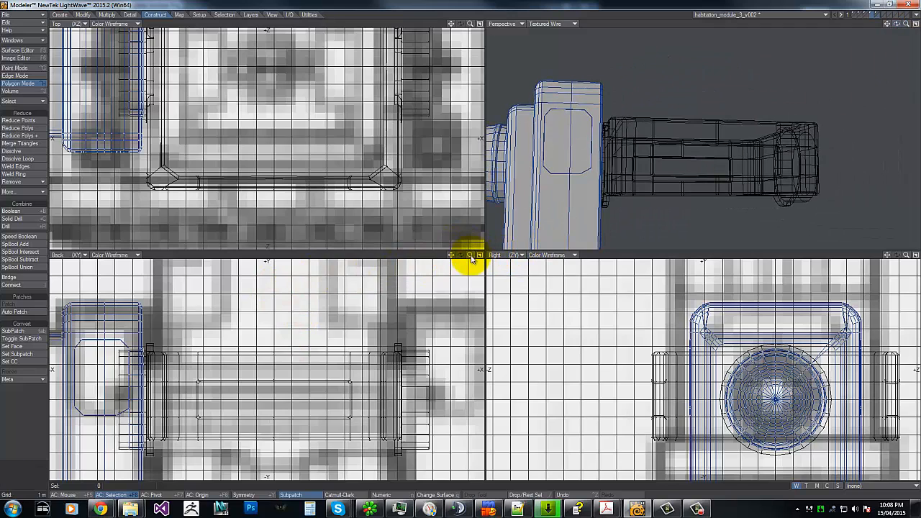
pyautogui.moveTo(469, 255); pyautogui.dragTo(458, 236)
pyautogui.hotkey('shift', 'v')
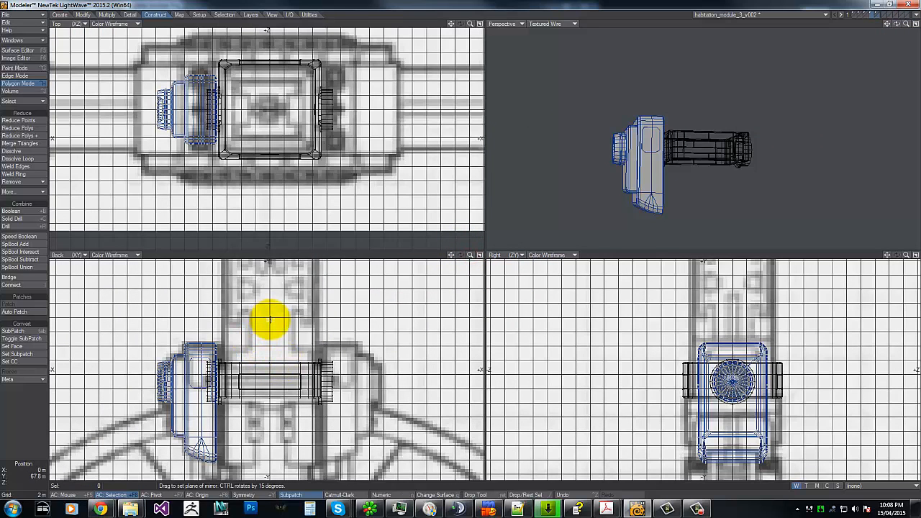
pyautogui.moveTo(269, 316); pyautogui.dragTo(271, 477)
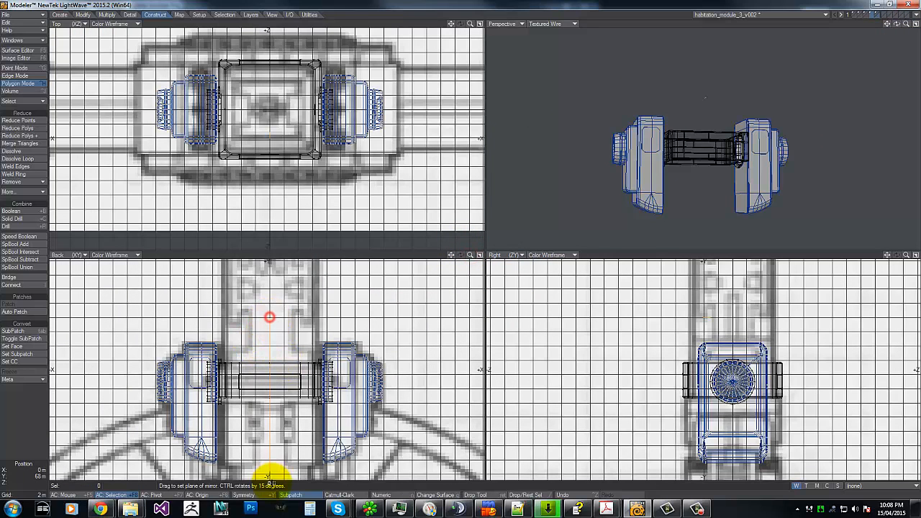
pyautogui.press('space')
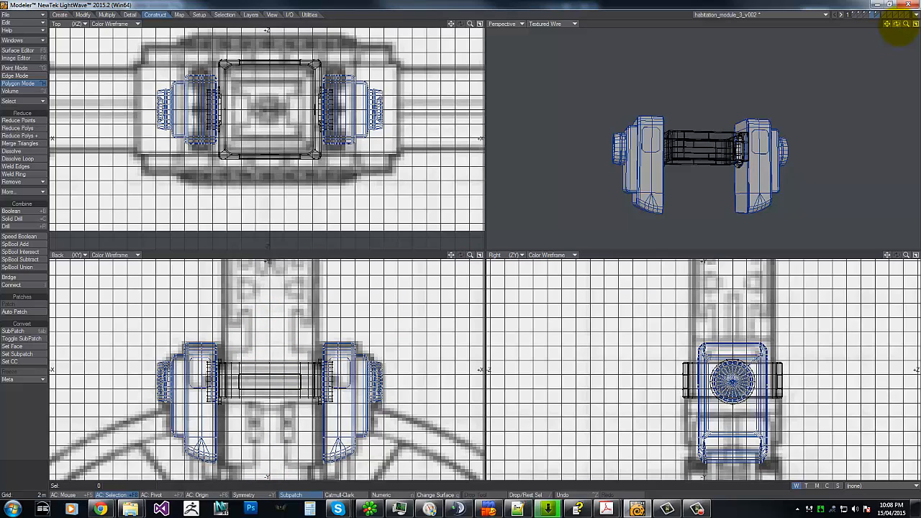
# - Cut both side housings from their layer, paste them into the layer holding the support arms, and clear the selection
pyautogui.moveTo(897, 25); pyautogui.dragTo(460, 246)
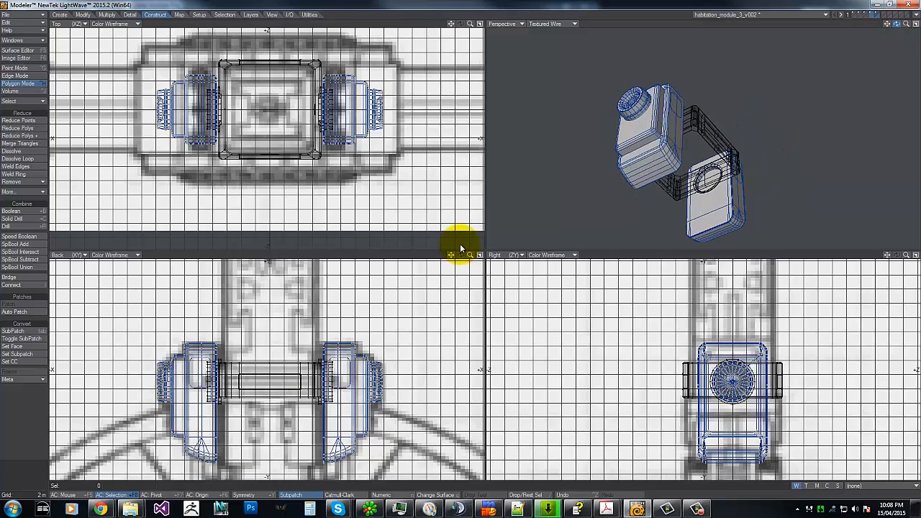
pyautogui.click(869, 15)
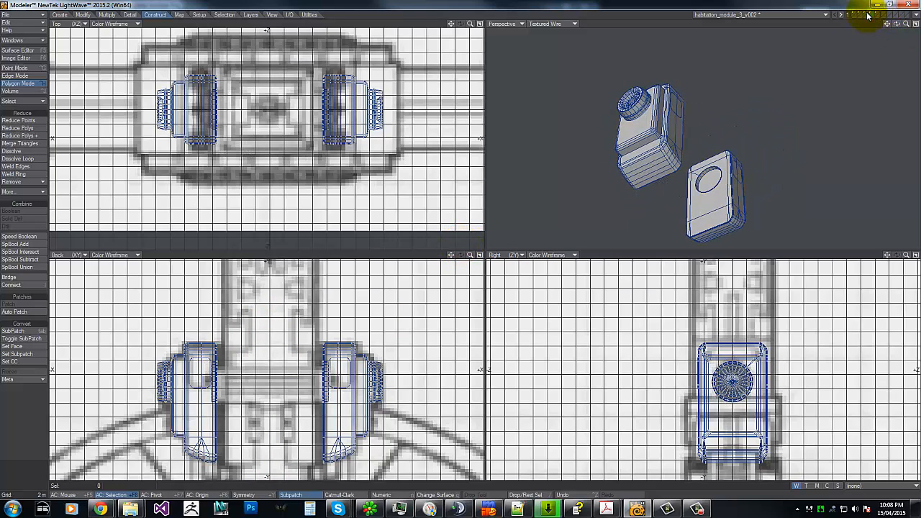
pyautogui.press('x')
pyautogui.click(866, 13)
pyautogui.press('v')
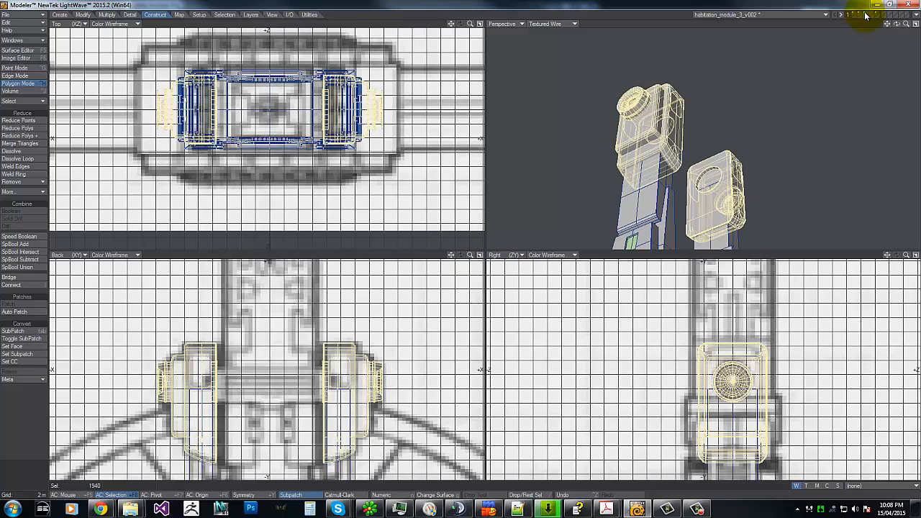
pyautogui.moveTo(642, 348)
pyautogui.mouseDown(button='right')
pyautogui.moveTo(625, 392)
pyautogui.moveTo(636, 382)
pyautogui.mouseUp(button='right')
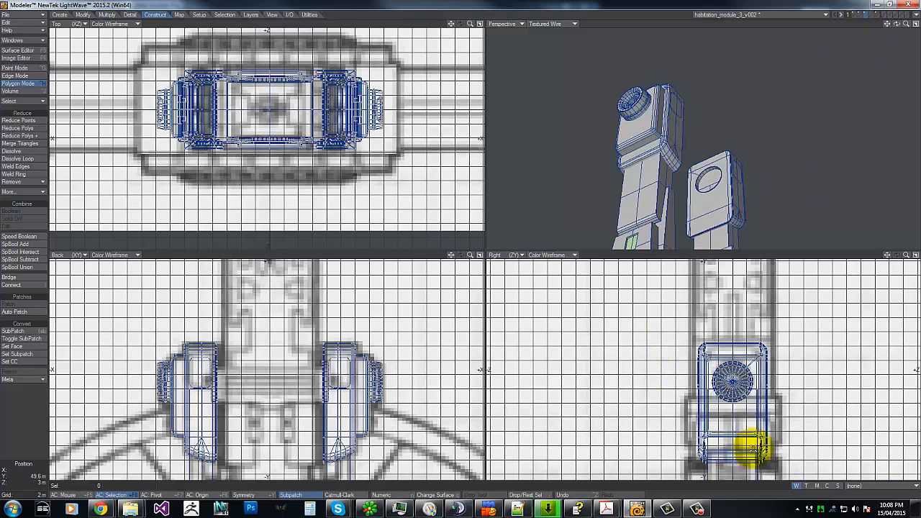
# - Mirror the support arms and their housings across the horizontal centre line at Y = 0
pyautogui.press('g')
pyautogui.press('g')
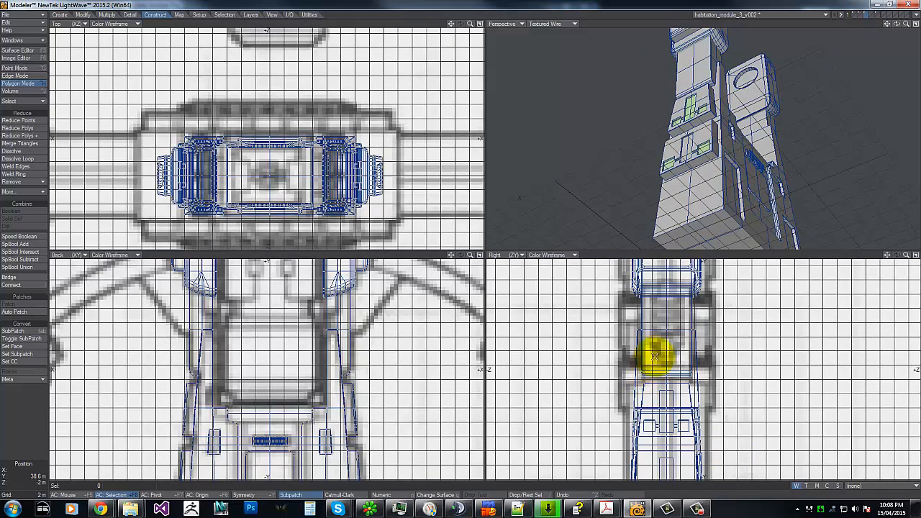
pyautogui.press('g')
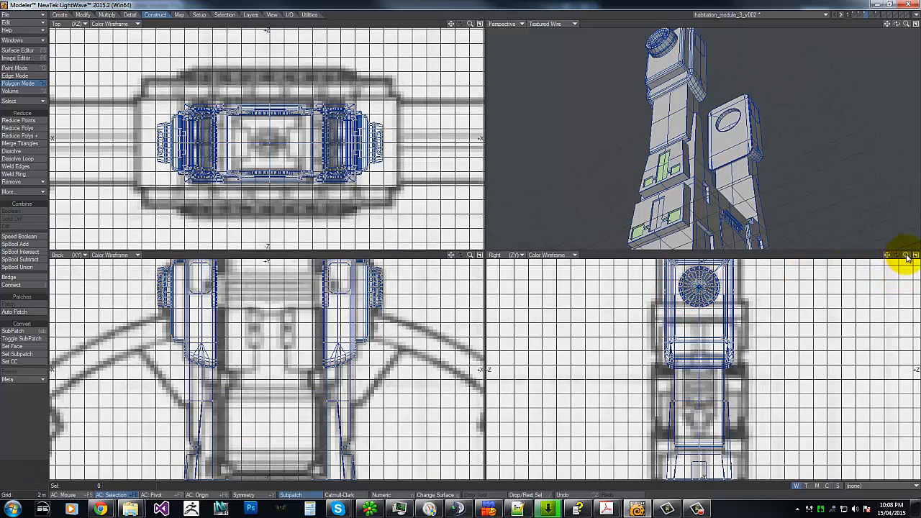
pyautogui.moveTo(907, 257); pyautogui.dragTo(475, 243)
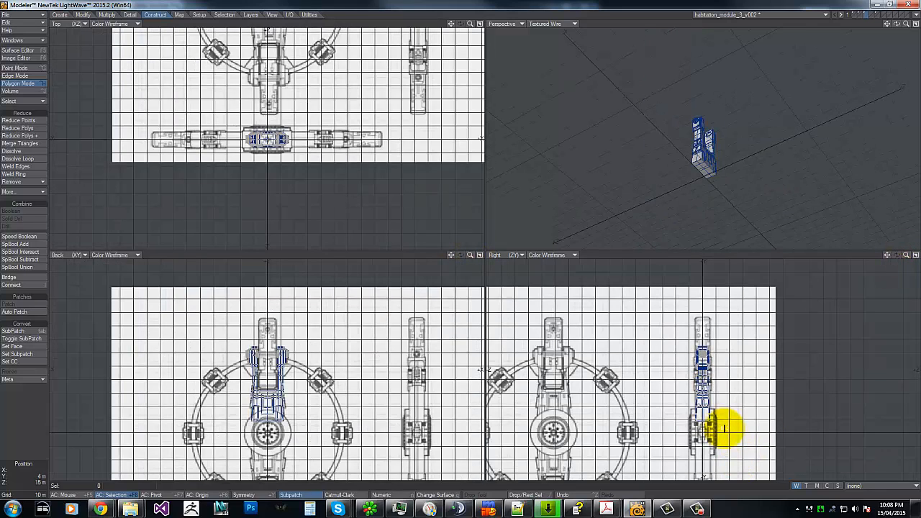
pyautogui.hotkey('shift', 'v')
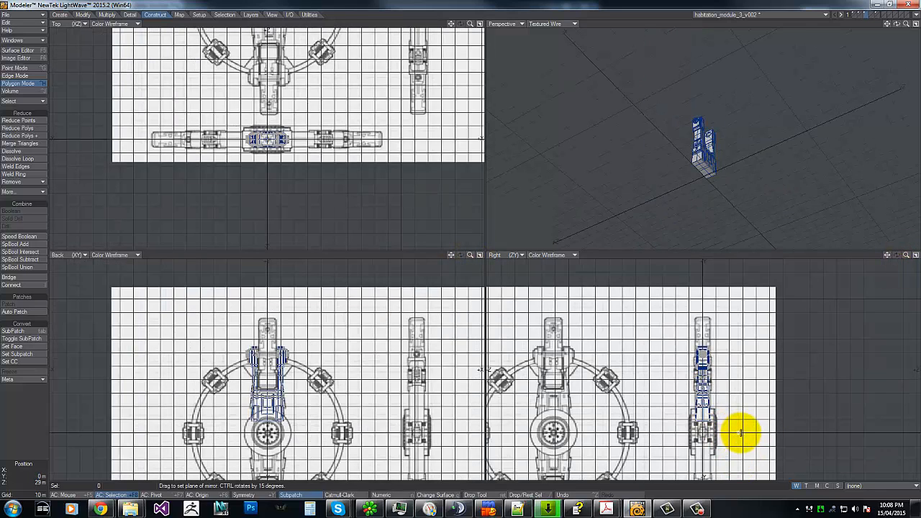
pyautogui.keyDown('ctrl'); pyautogui.moveTo(741, 433); pyautogui.dragTo(582, 441); pyautogui.keyUp('ctrl')
pyautogui.press('Return')
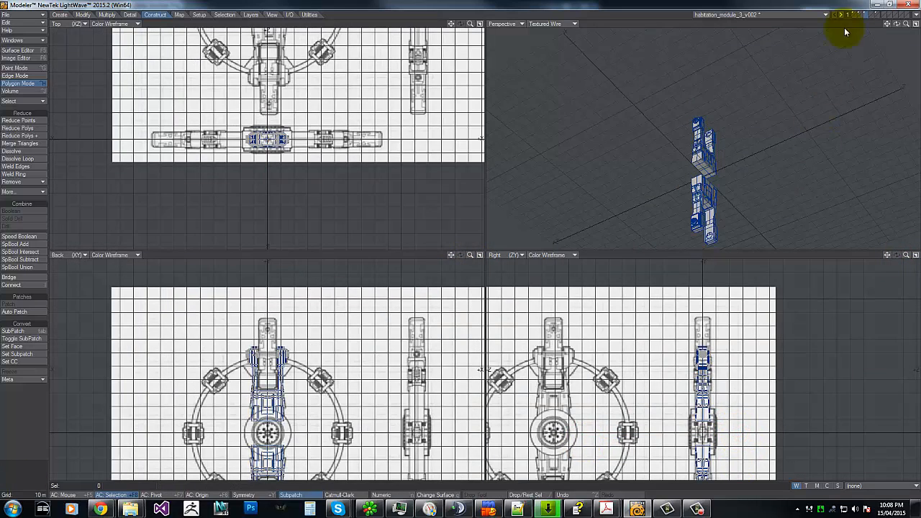
# - Display the mirrored support arms together with the hull layer and compare the two layers separately
pyautogui.click(859, 16)
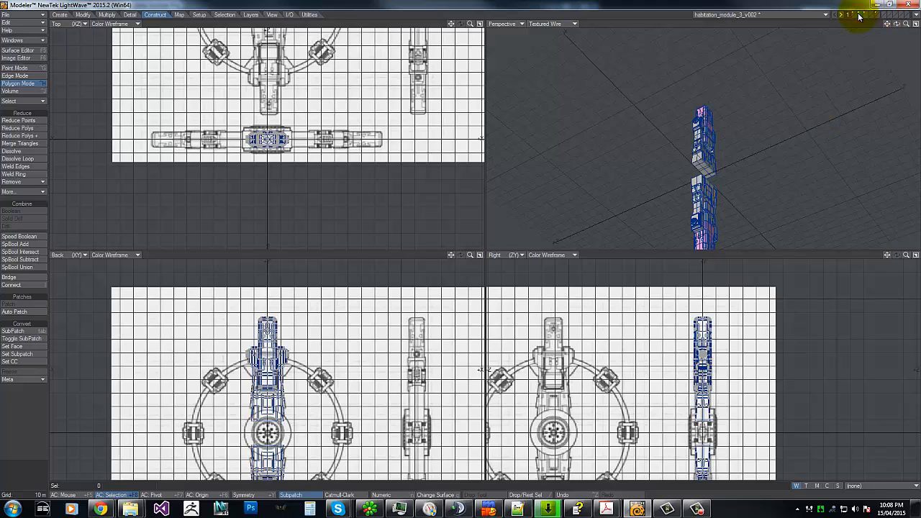
pyautogui.keyDown('shift'); pyautogui.click(859, 15); pyautogui.keyUp('shift')
pyautogui.click(862, 16)
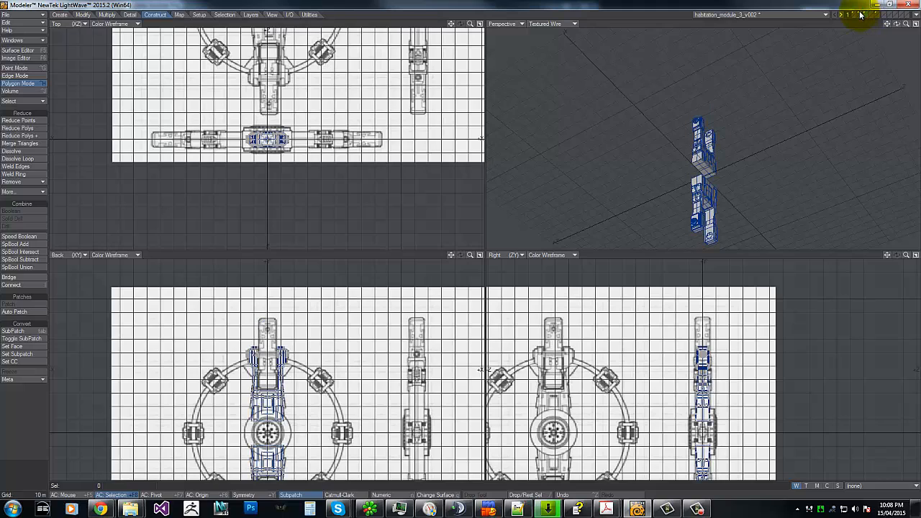
pyautogui.click(861, 14)
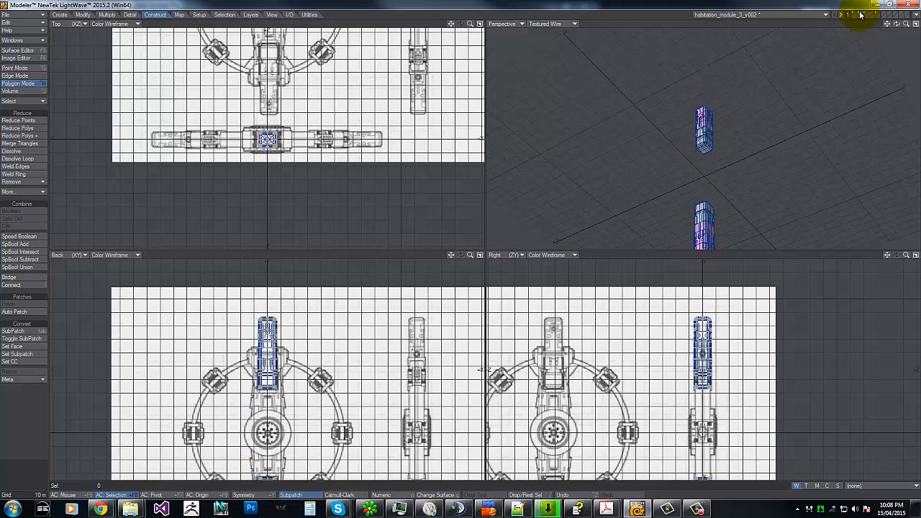
pyautogui.click(870, 16)
pyautogui.click(865, 15)
pyautogui.click(863, 15)
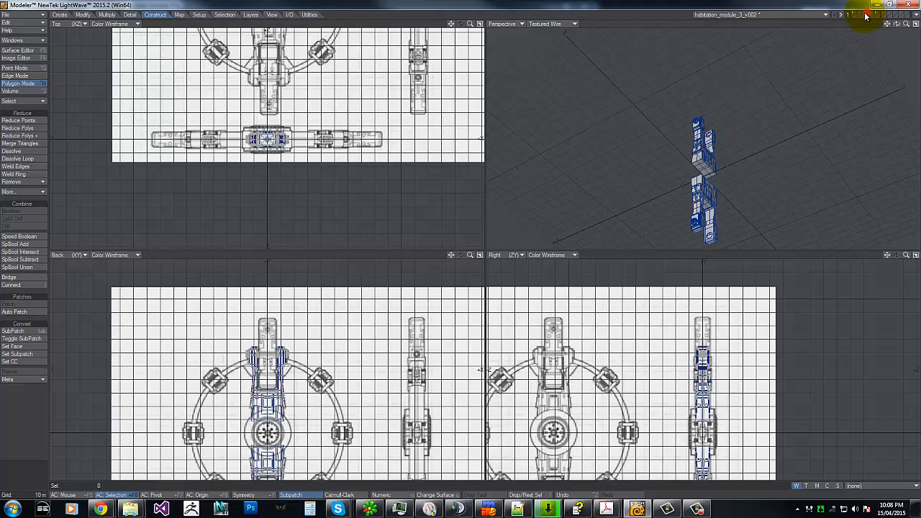
# - Look through the ring, hull and remaining layers, ending on the layer with the central hub wheel
pyautogui.click(862, 15)
pyautogui.click(863, 15)
pyautogui.click(865, 15)
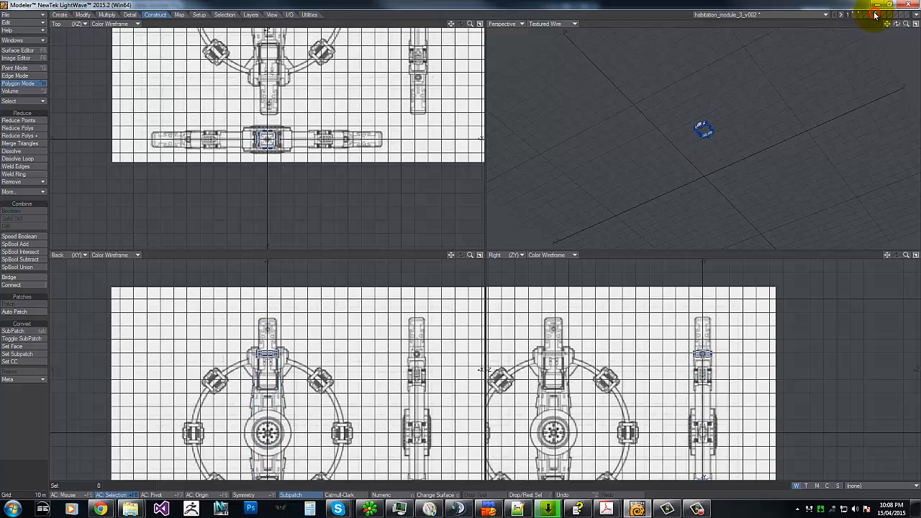
pyautogui.click(866, 16)
pyautogui.click(868, 16)
pyautogui.click(870, 16)
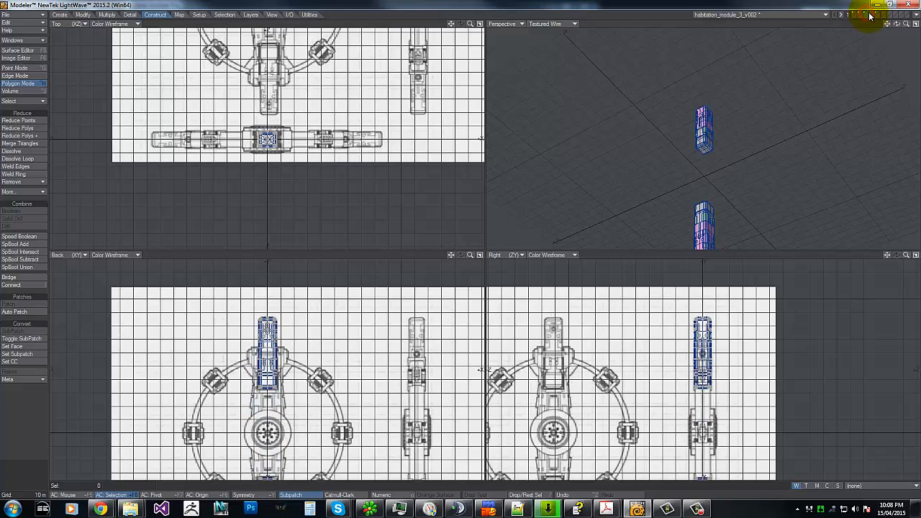
pyautogui.click(877, 15)
pyautogui.click(875, 15)
pyautogui.click(873, 15)
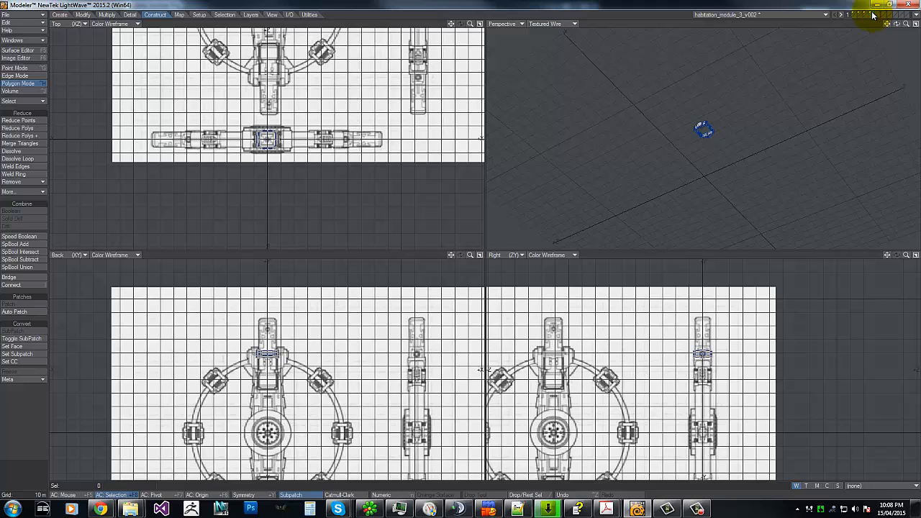
pyautogui.click(872, 15)
pyautogui.click(874, 15)
pyautogui.click(876, 15)
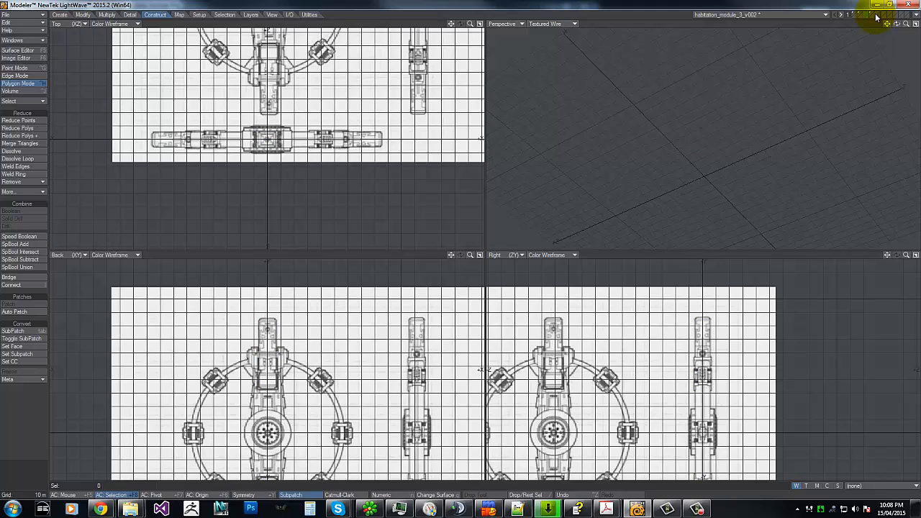
pyautogui.click(872, 15)
pyautogui.click(868, 16)
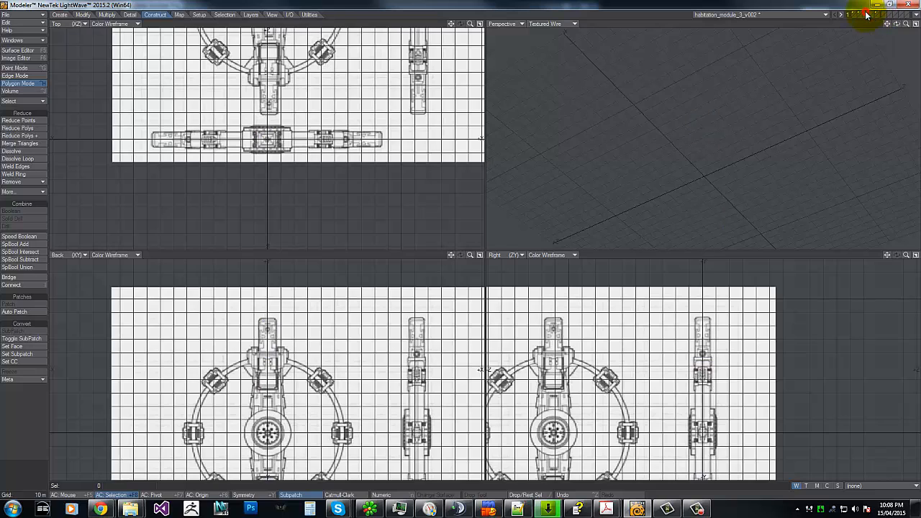
pyautogui.click(877, 14)
pyautogui.click(872, 15)
pyautogui.click(867, 15)
pyautogui.click(872, 15)
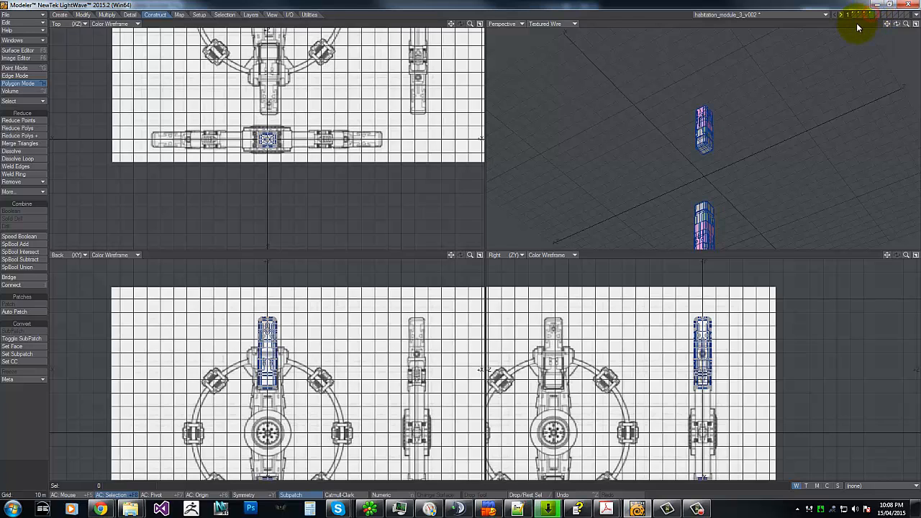
pyautogui.click(857, 16)
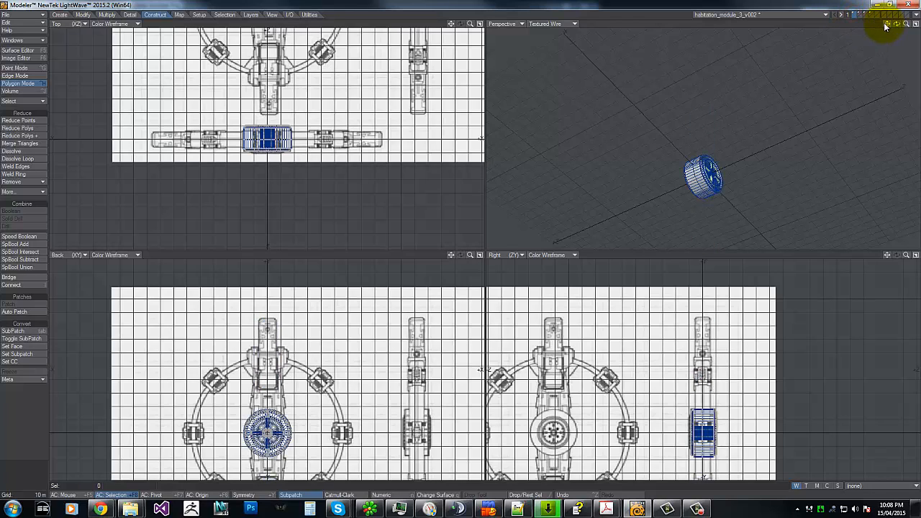
# - Open the layer list and expand the habitation module object's layers, leaving the Central-ring layer's settings as they are
pyautogui.press('a')
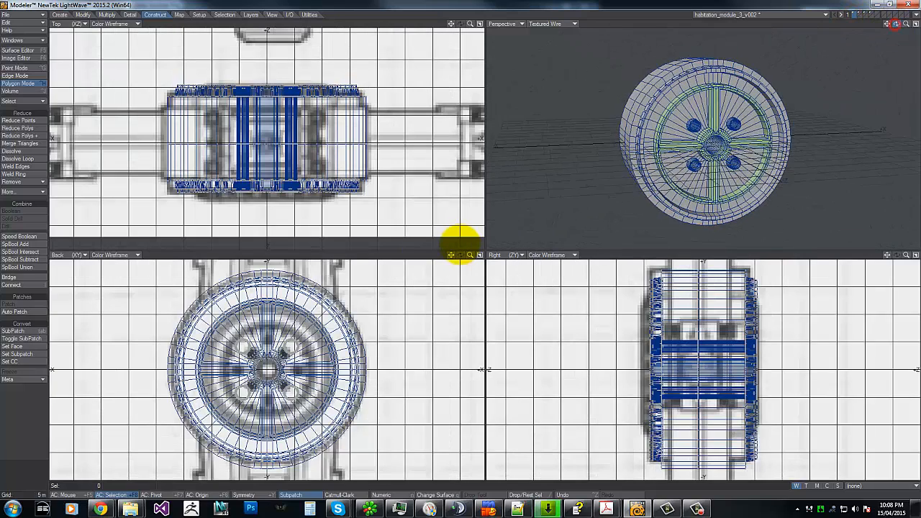
pyautogui.click(252, 16)
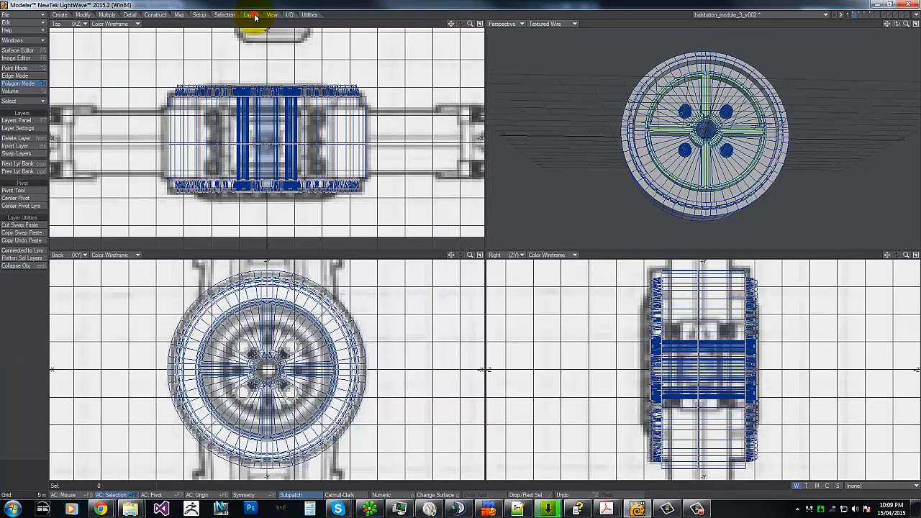
pyautogui.click(26, 121)
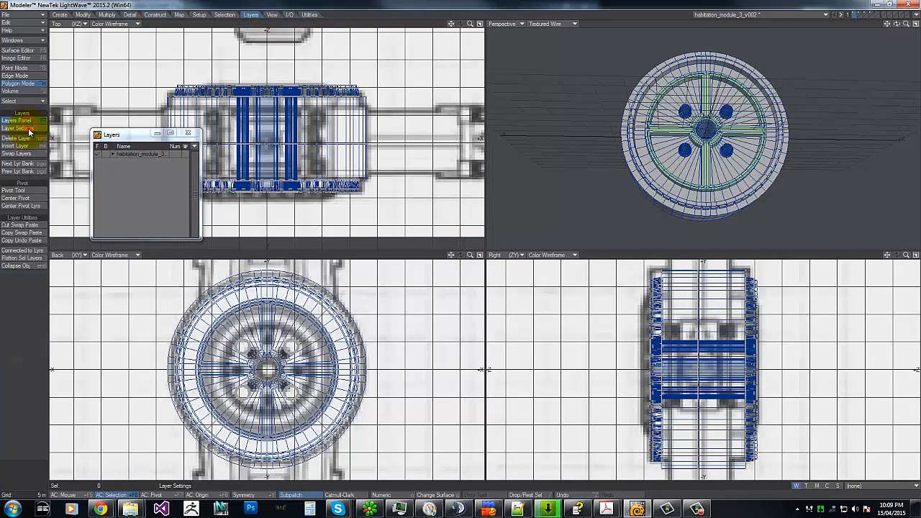
pyautogui.click(28, 129)
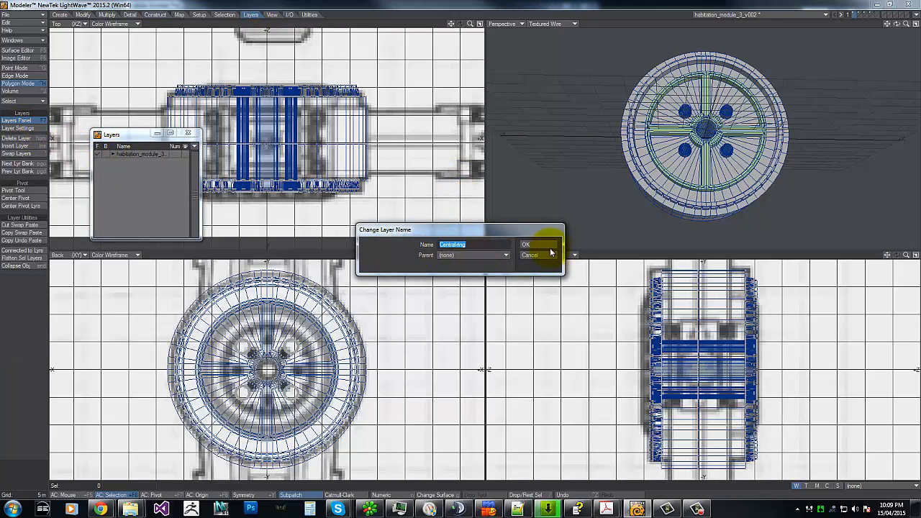
pyautogui.click(550, 250)
pyautogui.click(113, 154)
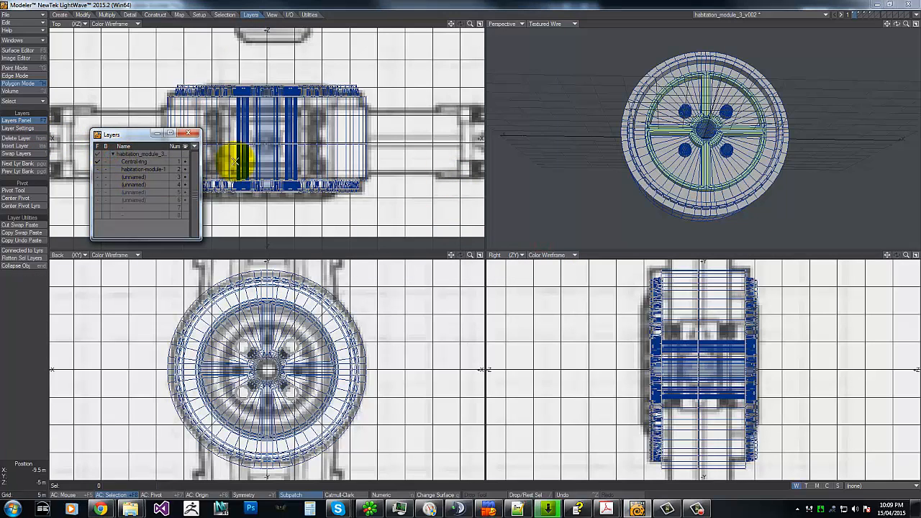
# - Rename layer 2, which holds the support arms, as "arms"
pyautogui.click(857, 16)
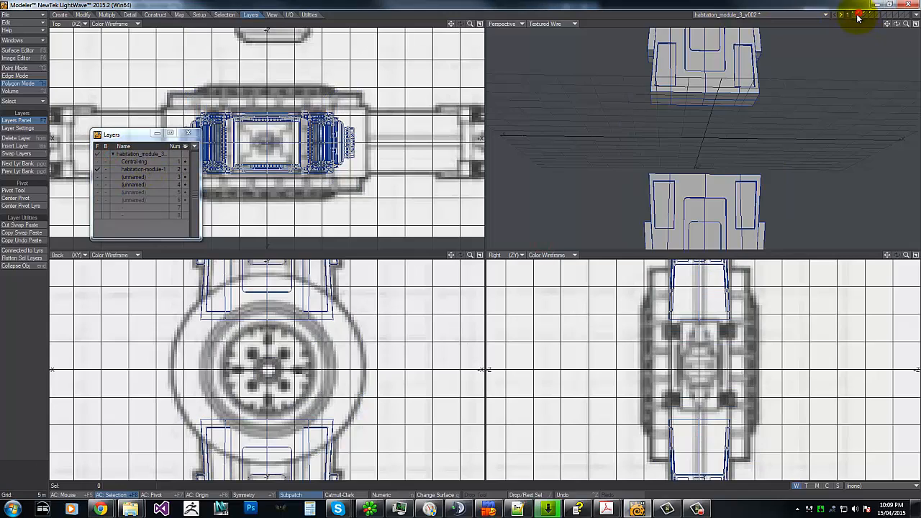
pyautogui.doubleClick(127, 170)
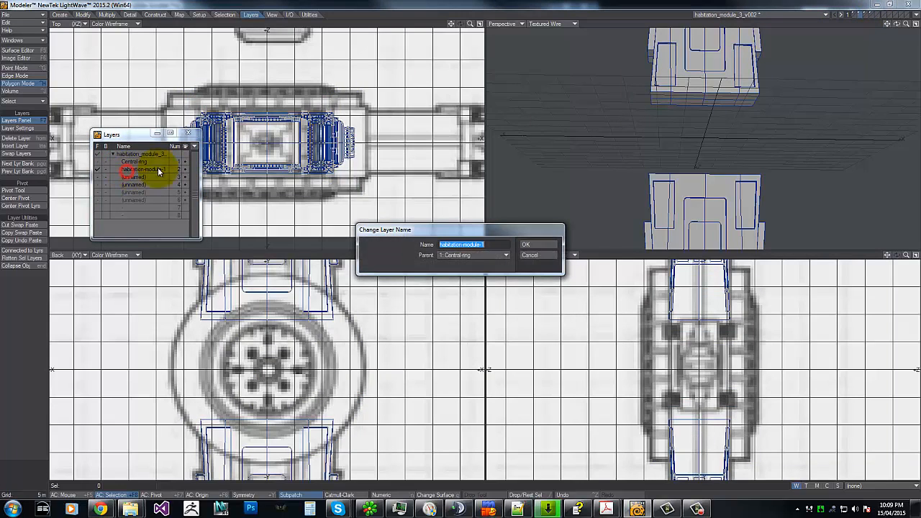
pyautogui.write('arms')
pyautogui.press('Return')
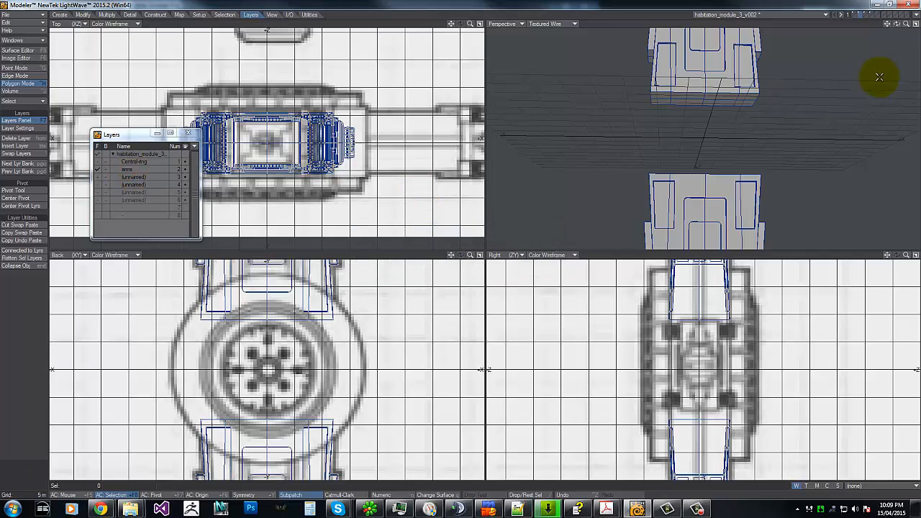
# - Name layer 3 "rotorcuff" and parent it to the arms layer
pyautogui.doubleClick(129, 177)
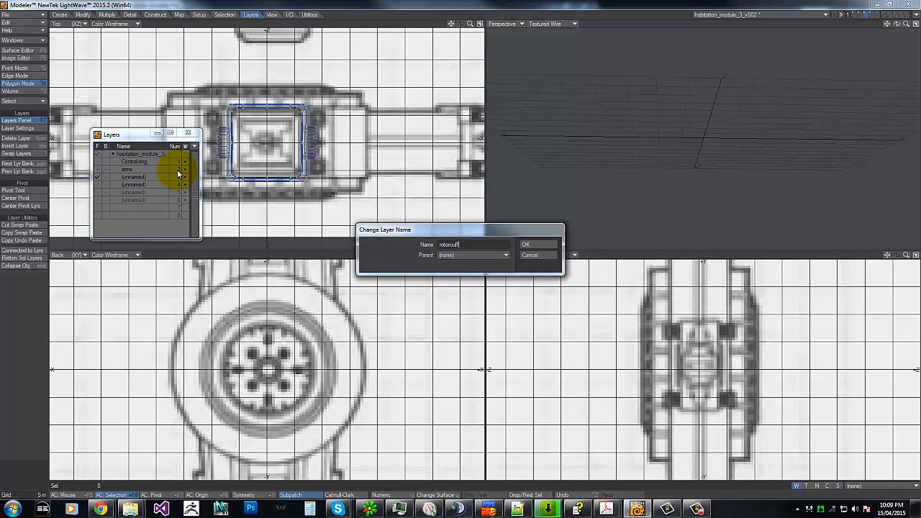
pyautogui.click(458, 256)
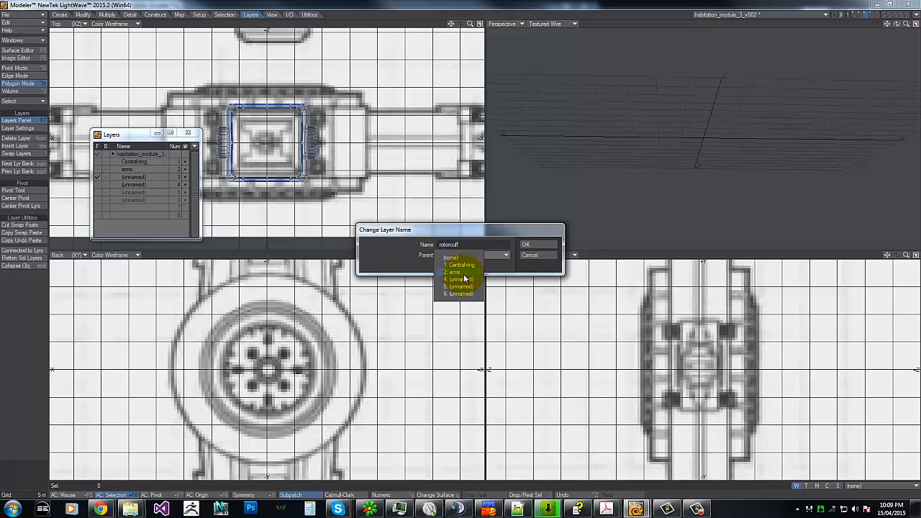
pyautogui.click(462, 272)
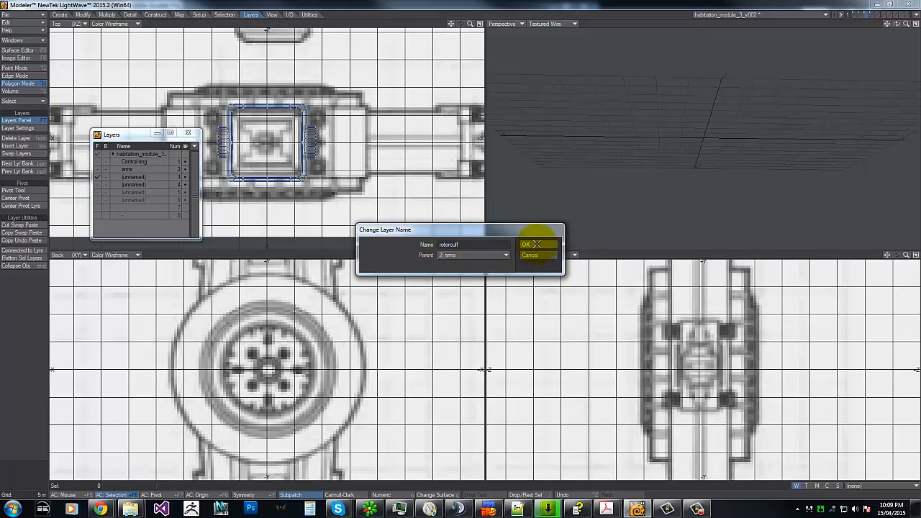
pyautogui.click(532, 245)
# - Rename layer 3 as "habmodule1"
pyautogui.moveTo(905, 256); pyautogui.dragTo(461, 245)
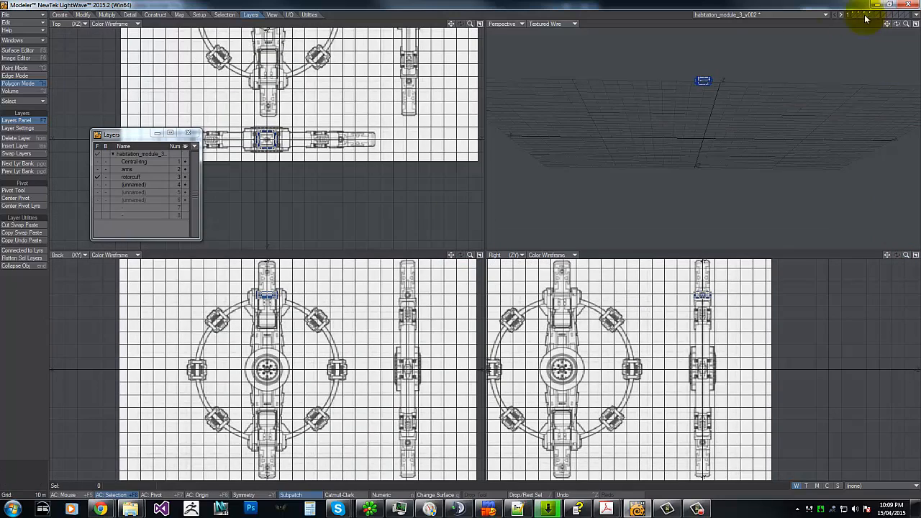
pyautogui.doubleClick(133, 177)
pyautogui.click(471, 243)
pyautogui.write('1')
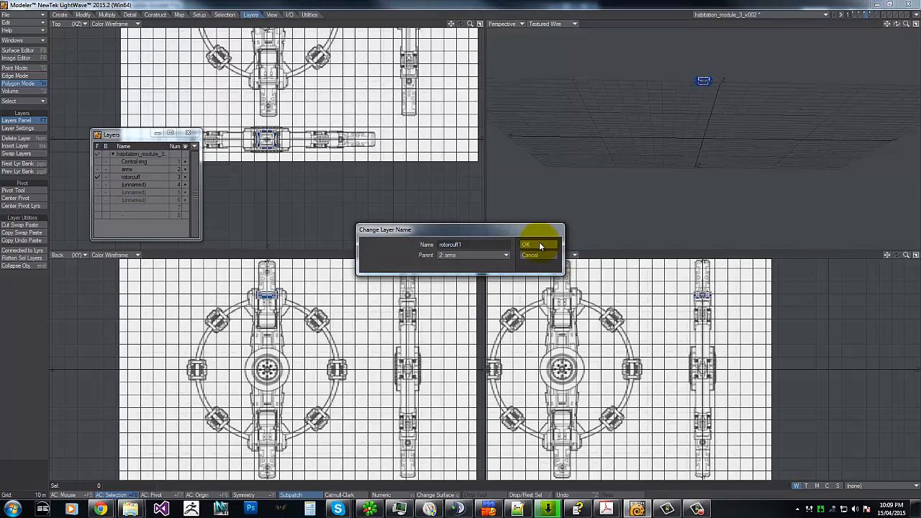
pyautogui.moveTo(478, 244); pyautogui.dragTo(392, 245)
pyautogui.write('habmodule1')
pyautogui.click(531, 240)
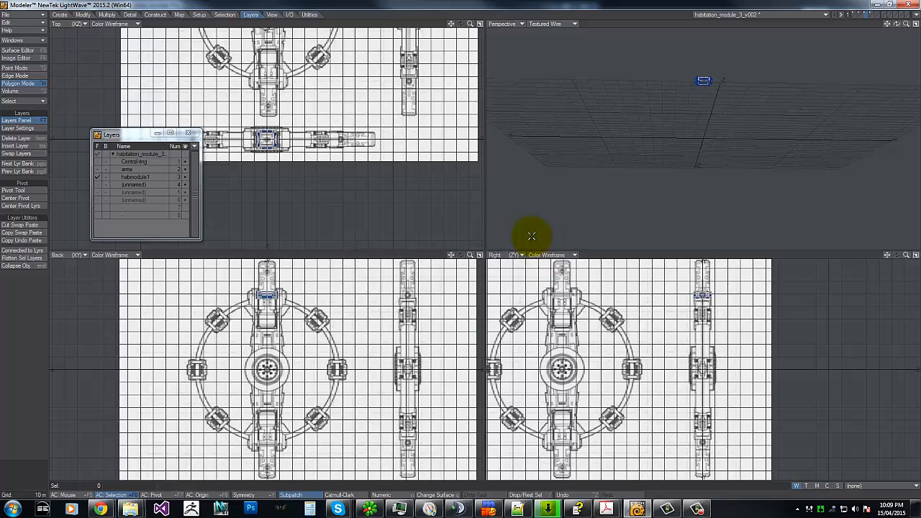
# - Name layer 4 "habmodule2" with the arms layer as its parent, and check the name and parent of habmodule1
pyautogui.click(137, 185)
pyautogui.doubleClick(137, 185)
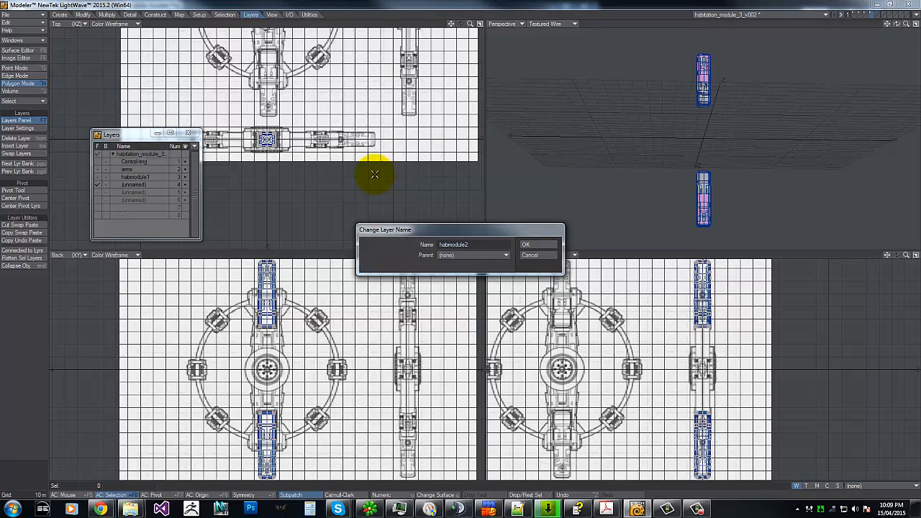
pyautogui.click(472, 255)
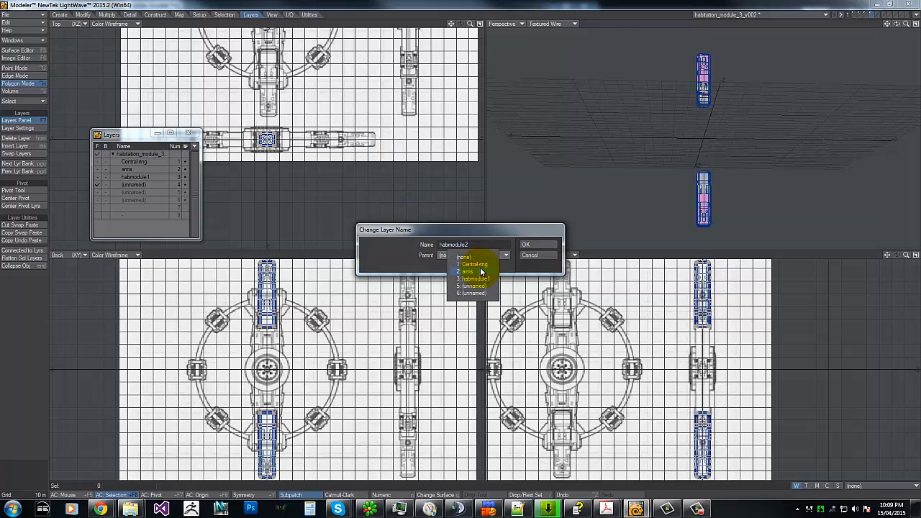
pyautogui.click(482, 272)
pyautogui.click(526, 245)
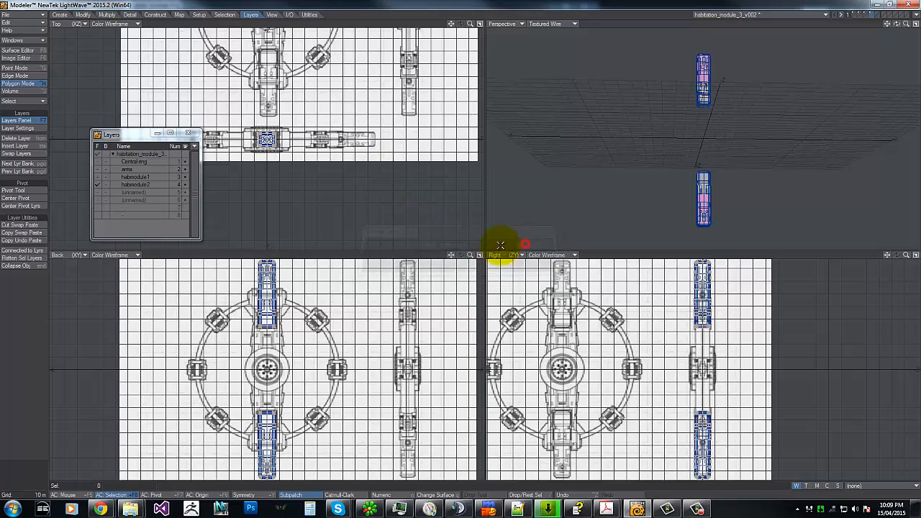
pyautogui.doubleClick(136, 177)
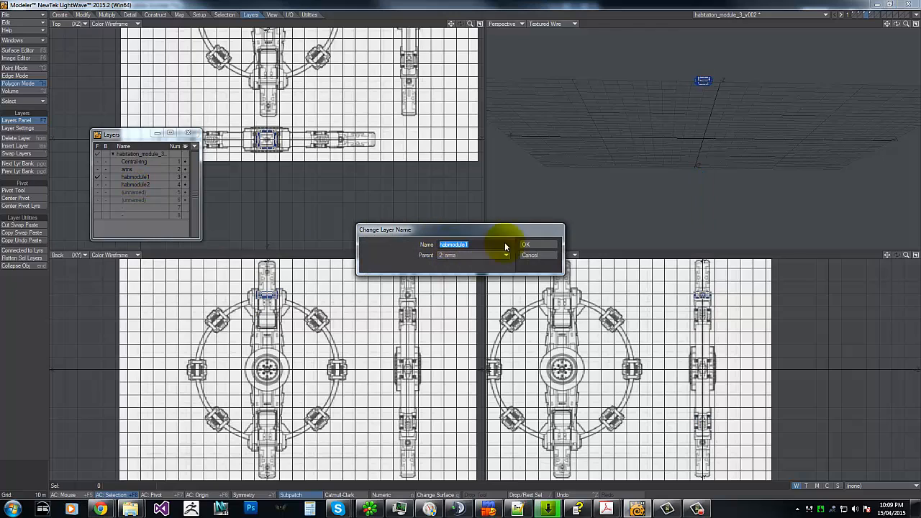
pyautogui.click(542, 246)
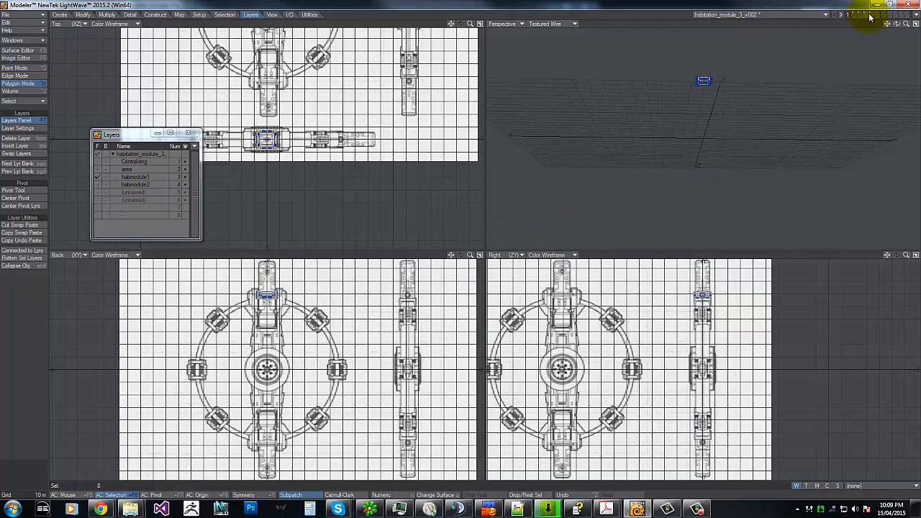
# - Remove the lower hull from the habmodule2 layer
pyautogui.press('4')
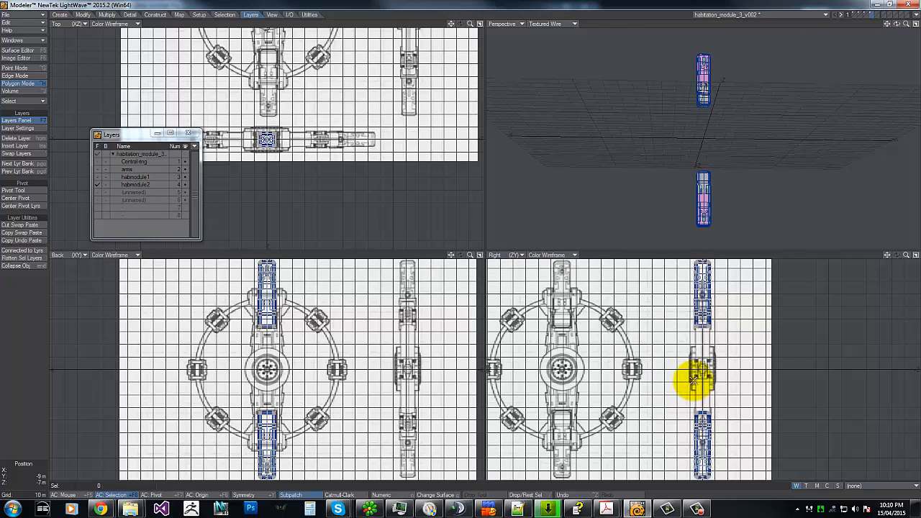
pyautogui.moveTo(602, 388); pyautogui.dragTo(603, 387, button='right')
pyautogui.press('Delete')
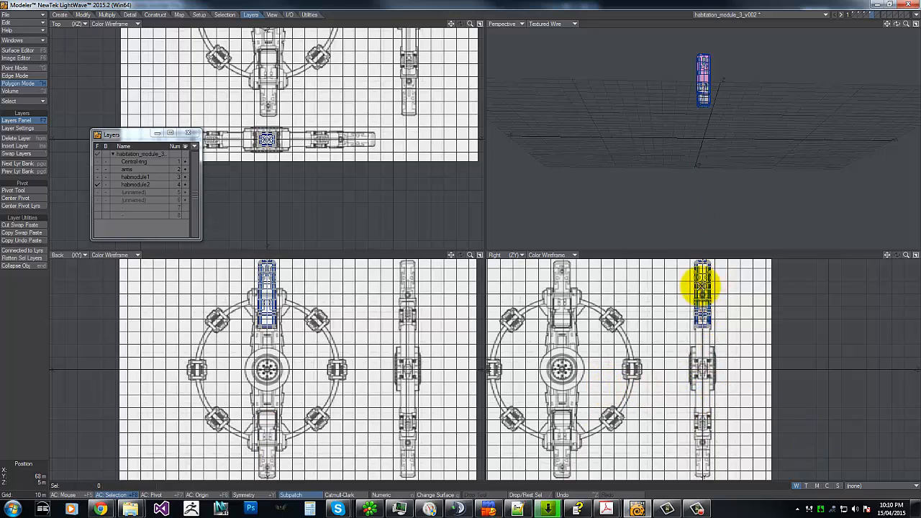
# - Cut the upper hull from the habmodule2 layer and paste it into the habmodule1 layer with the slotted ring
pyautogui.moveTo(668, 277)
pyautogui.mouseDown(button='right')
pyautogui.moveTo(822, 236)
pyautogui.moveTo(616, 252)
pyautogui.mouseUp(button='right')
pyautogui.press('Delete')
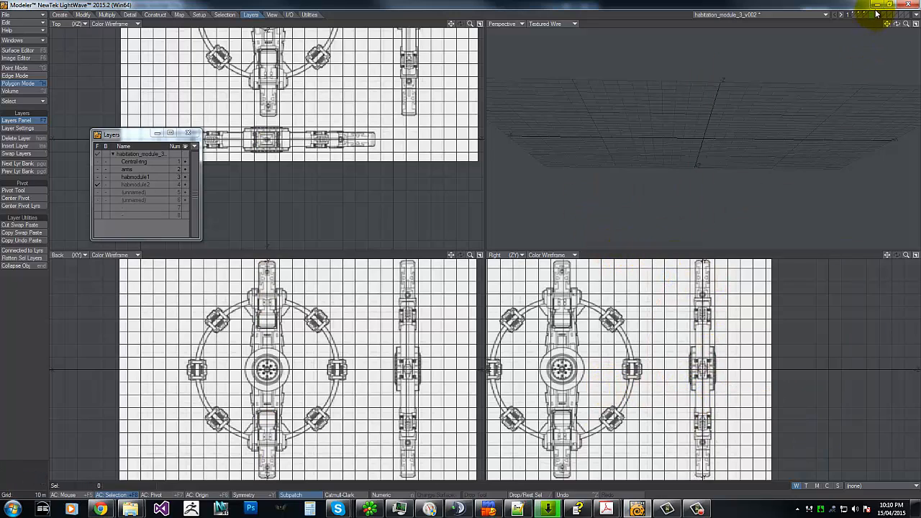
pyautogui.press('3')
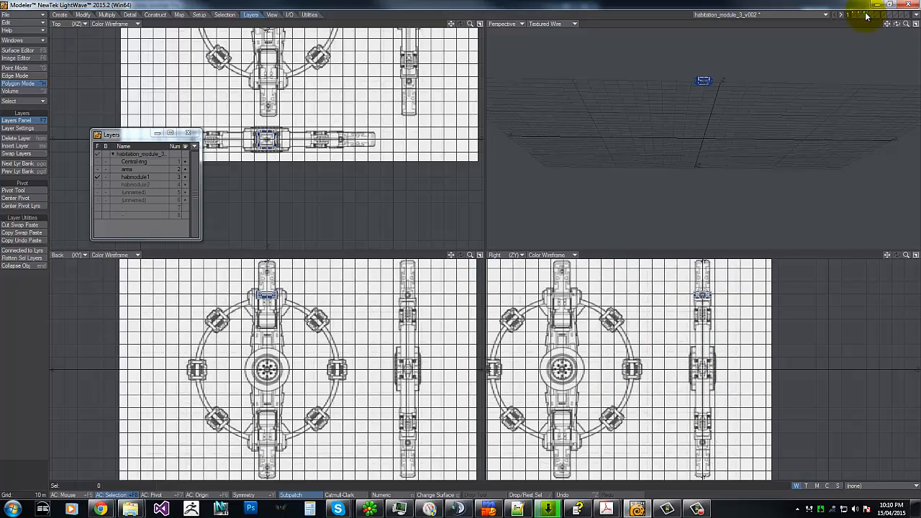
pyautogui.hotkey('ctrl', 'v')
# - Select the complete upper module and mirror it across the horizontal centre line at Y = 0
pyautogui.moveTo(660, 296)
pyautogui.mouseDown(button='right')
pyautogui.moveTo(689, 345)
pyautogui.moveTo(667, 298)
pyautogui.mouseUp(button='right')
pyautogui.hotkey('shift', 'v')
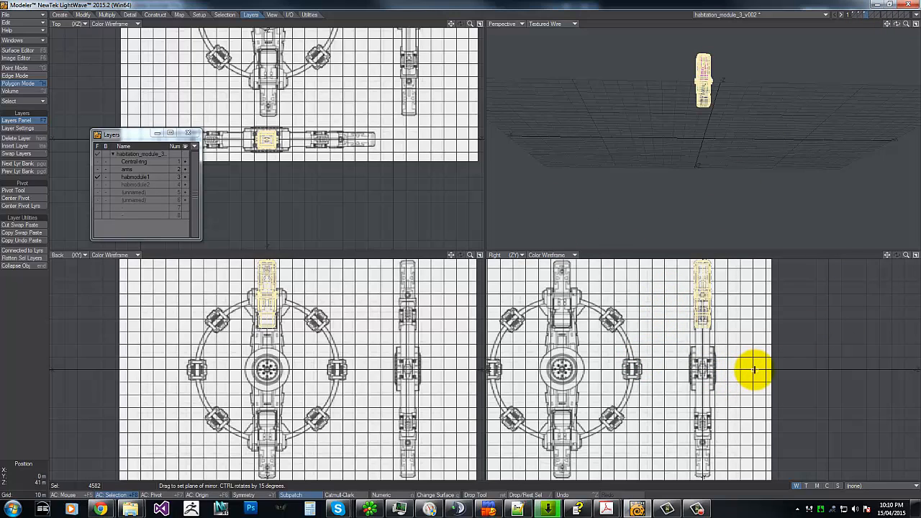
pyautogui.moveTo(755, 370); pyautogui.dragTo(506, 353)
pyautogui.press('Return')
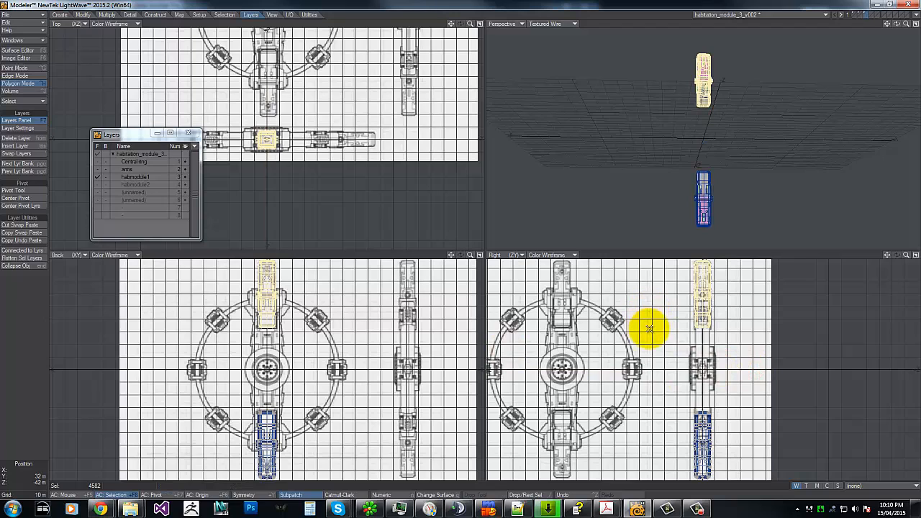
# - Select only the lower mirrored module, cut it from habmodule1 and paste it into the habmodule2 layer
pyautogui.moveTo(648, 329)
pyautogui.mouseDown(button='right')
pyautogui.moveTo(691, 369)
pyautogui.moveTo(646, 321)
pyautogui.mouseUp(button='right')
pyautogui.moveTo(684, 399)
pyautogui.mouseDown(button='right')
pyautogui.moveTo(827, 446)
pyautogui.moveTo(625, 380)
pyautogui.mouseUp(button='right')
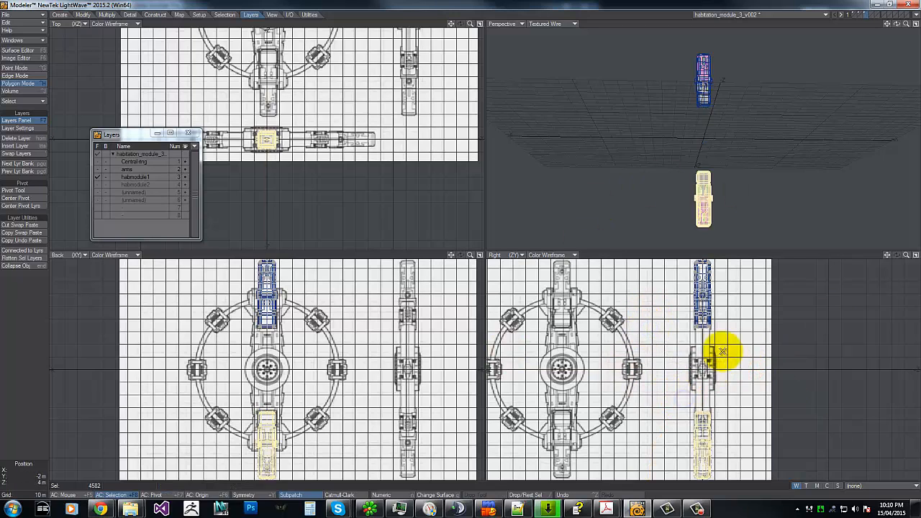
pyautogui.hotkey('ctrl', 'x')
pyautogui.click(871, 15)
pyautogui.hotkey('ctrl', 'v')
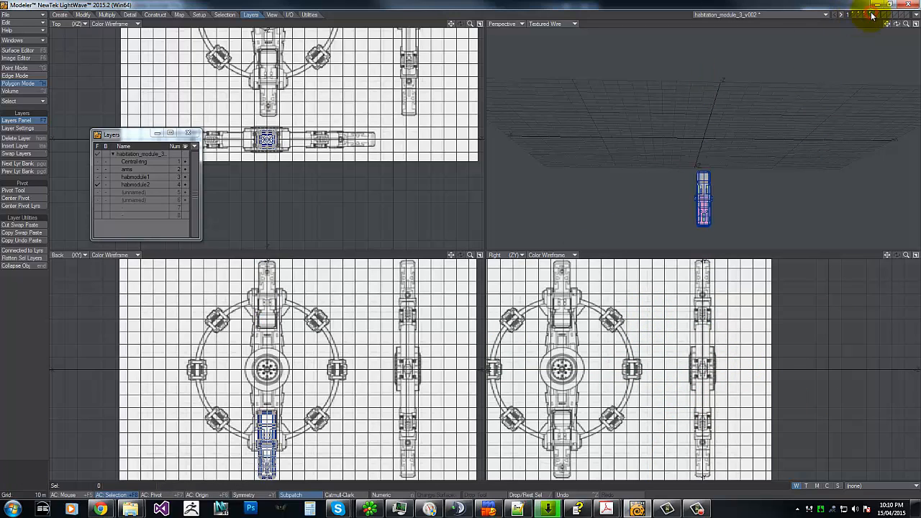
# - Place the habmodule1 layer's pivot point at the centre of the ring's circular side housing
pyautogui.click(866, 14)
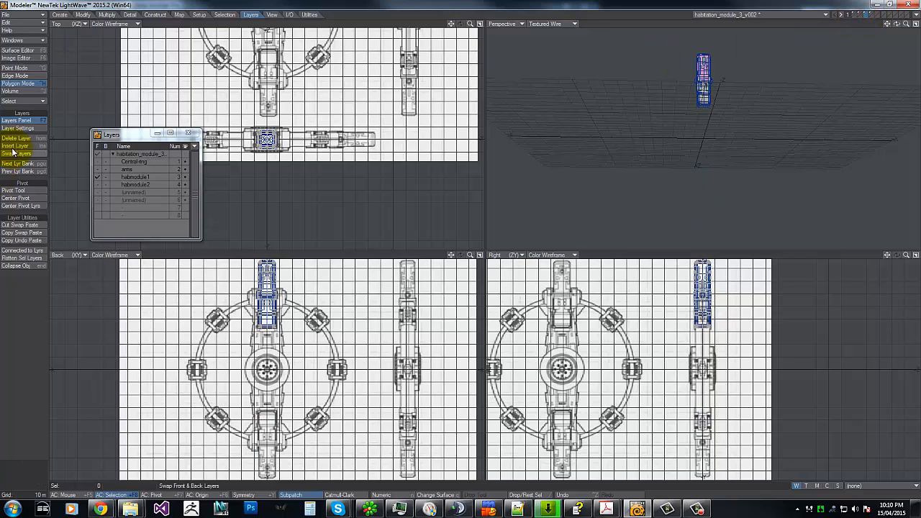
pyautogui.click(26, 191)
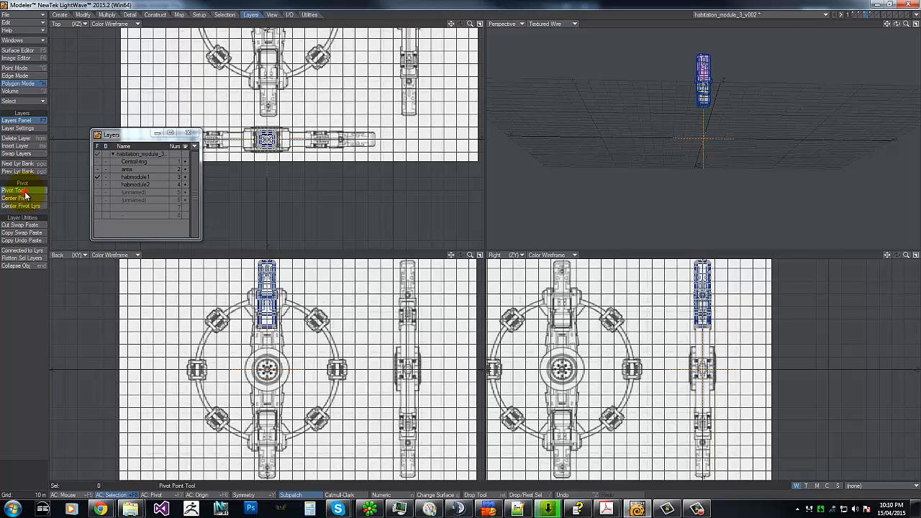
pyautogui.press('g')
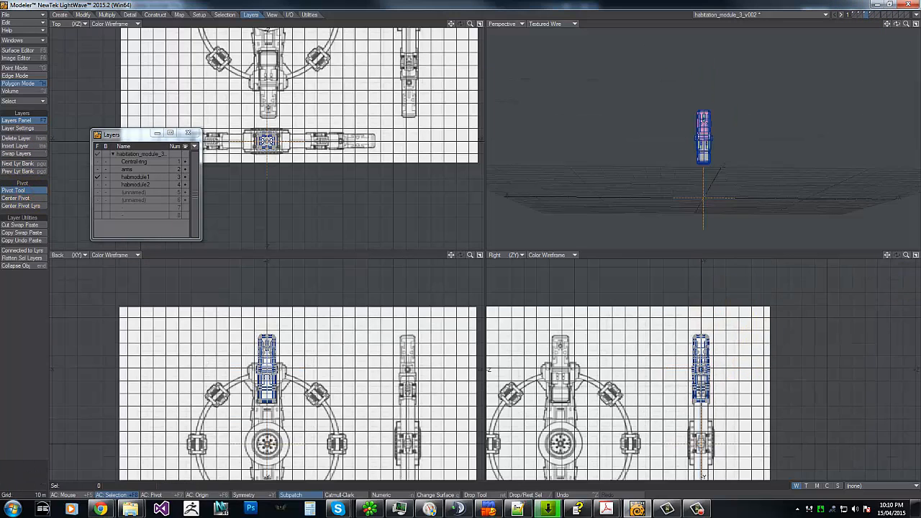
pyautogui.moveTo(907, 255); pyautogui.dragTo(524, 242)
pyautogui.click(663, 370)
pyautogui.moveTo(663, 370); pyautogui.dragTo(667, 369)
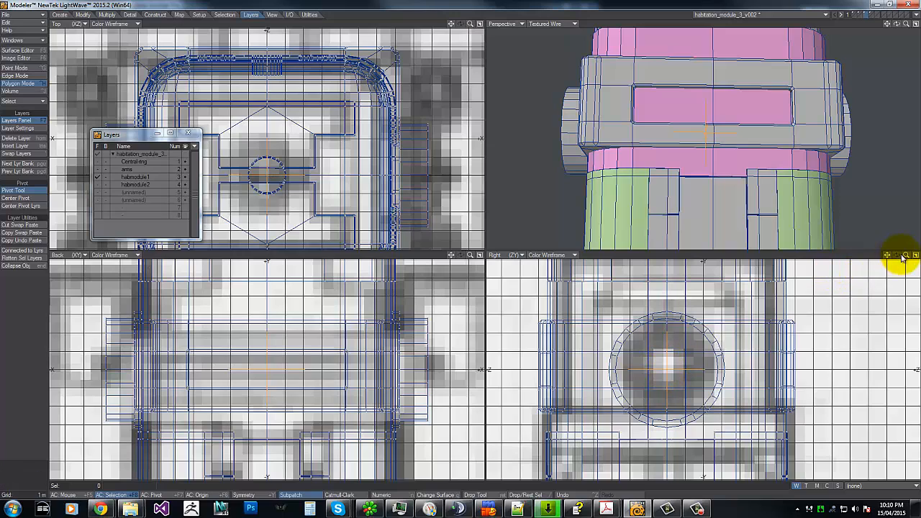
# - Place the habmodule2 layer's pivot point at the centre of the lower module's circular side housing
pyautogui.moveTo(905, 254); pyautogui.dragTo(459, 242)
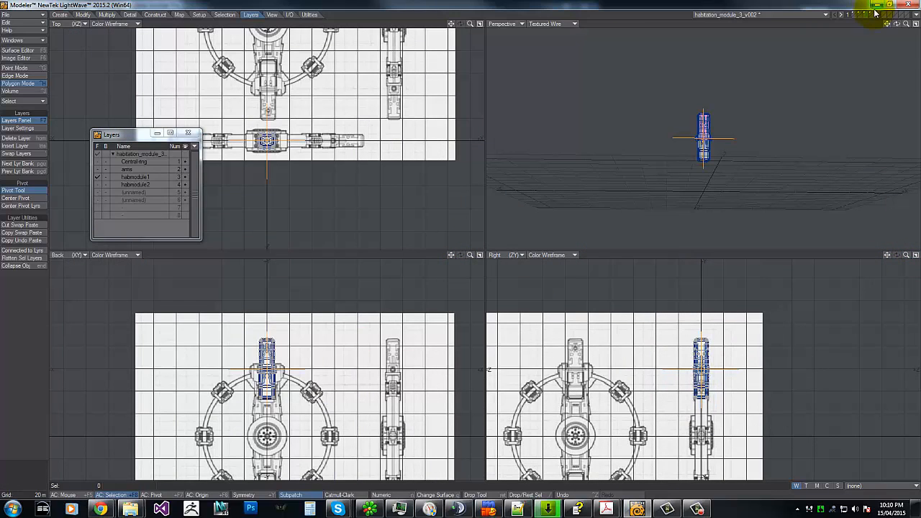
pyautogui.click(873, 14)
pyautogui.press('g')
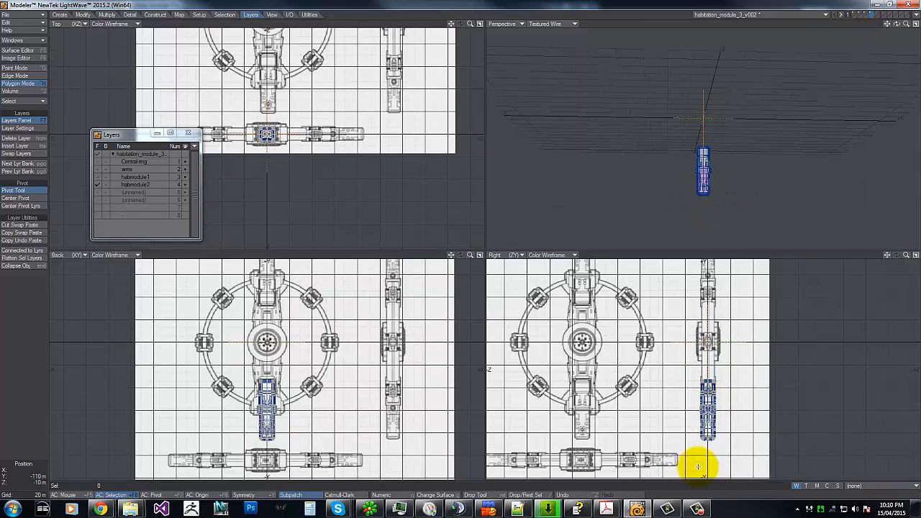
pyautogui.moveTo(906, 256); pyautogui.dragTo(884, 281)
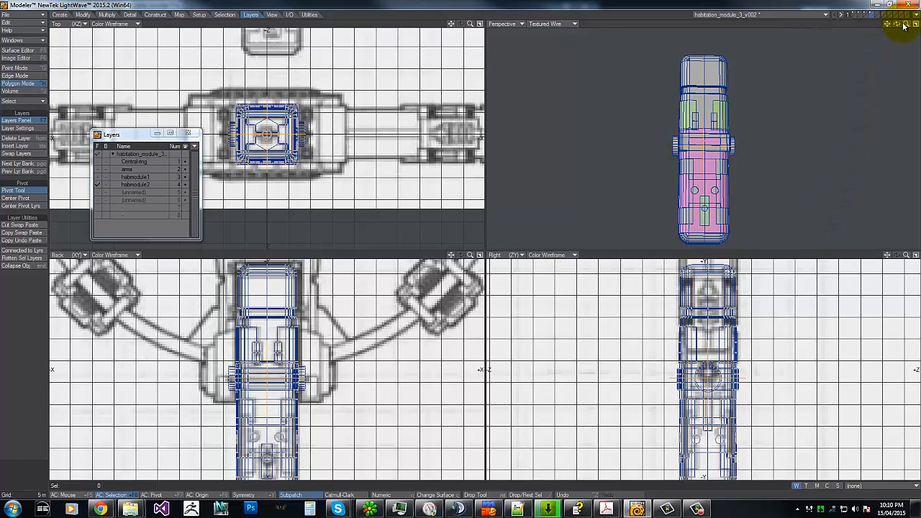
pyautogui.moveTo(905, 25)
pyautogui.mouseDown()
pyautogui.moveTo(463, 246)
pyautogui.moveTo(897, 26)
pyautogui.mouseUp()
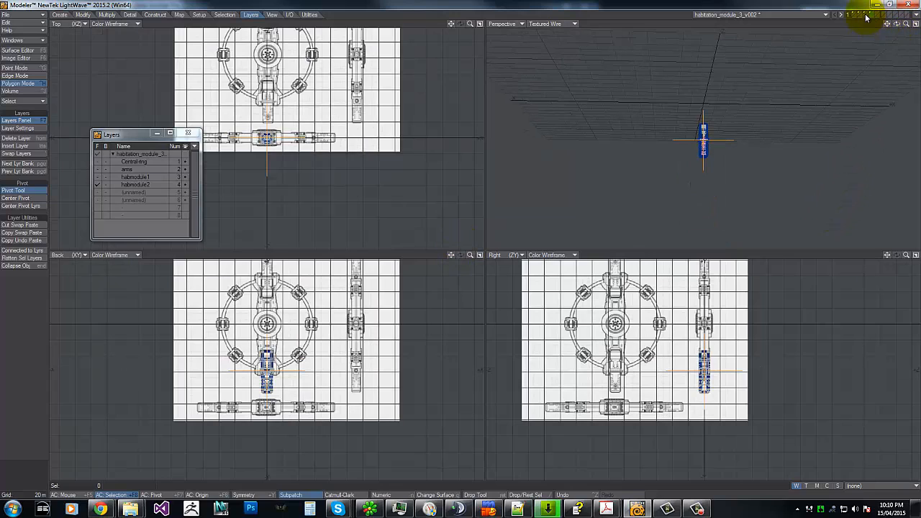
# - Save the habitation_module_3_v002 object and bring the Central-ring, arms, habmodule1 and habmodule2 layers together into the foreground
pyautogui.click(588, 307)
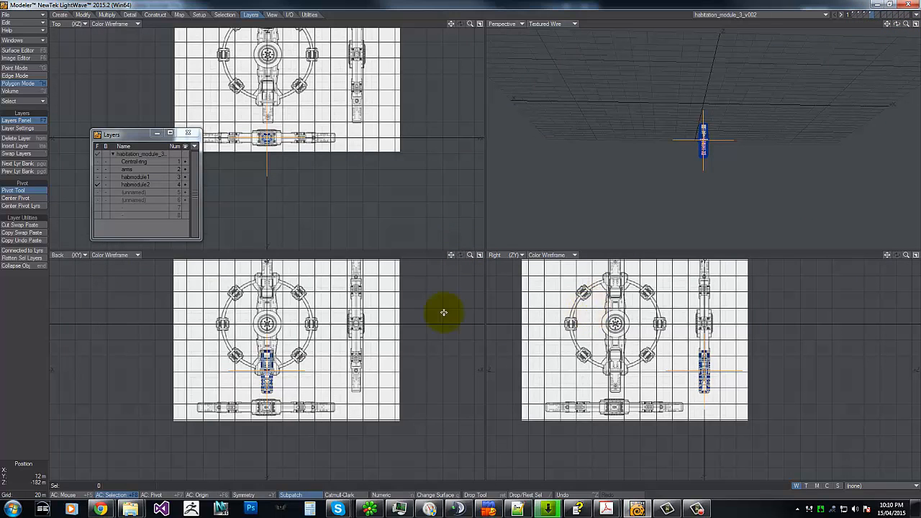
pyautogui.press('s')
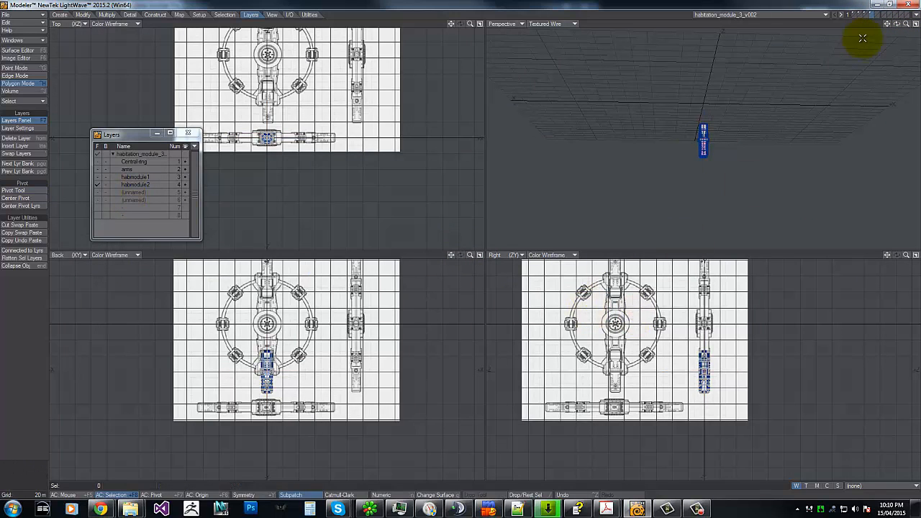
pyautogui.press('a')
pyautogui.moveTo(896, 24)
pyautogui.mouseDown()
pyautogui.moveTo(463, 243)
pyautogui.moveTo(896, 25)
pyautogui.mouseUp()
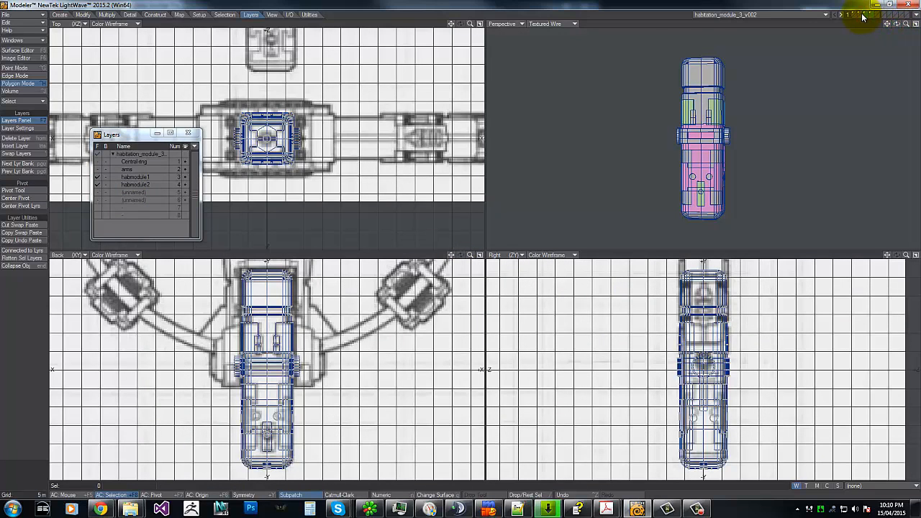
pyautogui.click(858, 15)
pyautogui.keyDown('shift'); pyautogui.click(859, 14); pyautogui.keyUp('shift')
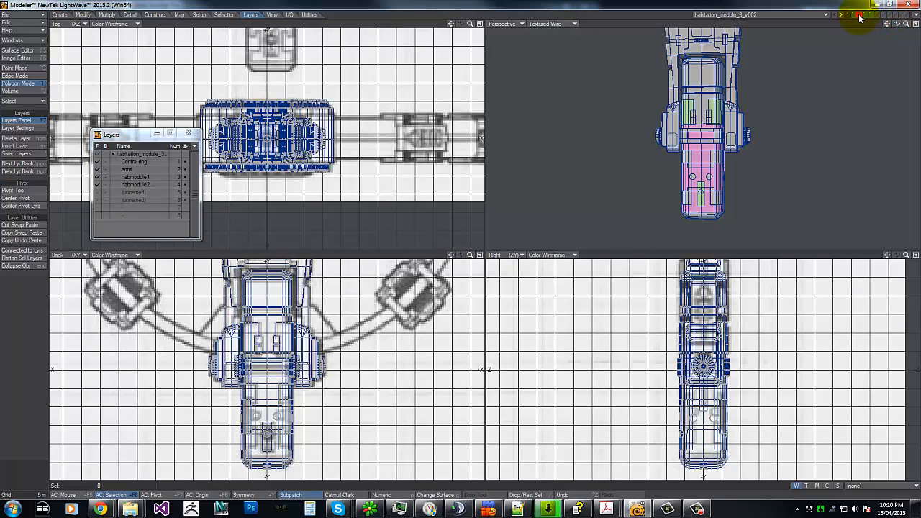
pyautogui.press('a')
pyautogui.moveTo(896, 24); pyautogui.dragTo(465, 242)
# - Start LightWave Layout and send the habitation_module_3_v002 object to it
pyautogui.click(916, 17)
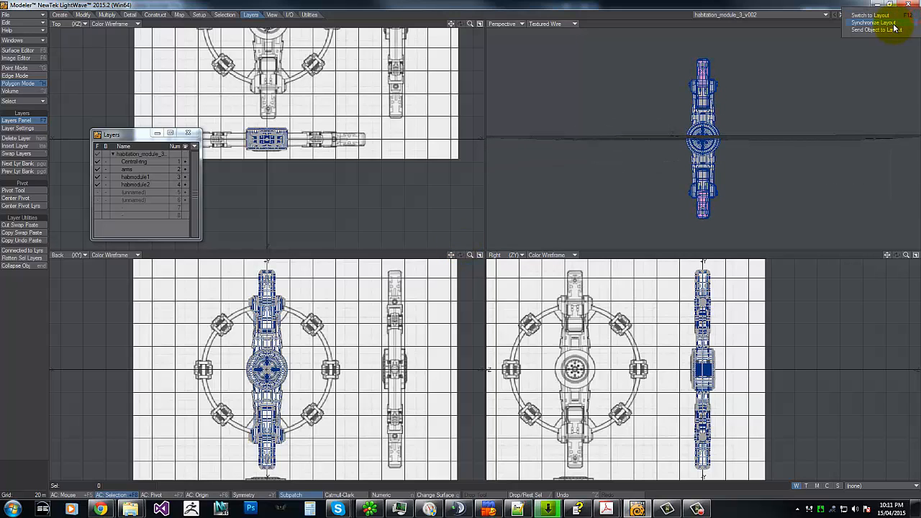
pyautogui.click(886, 16)
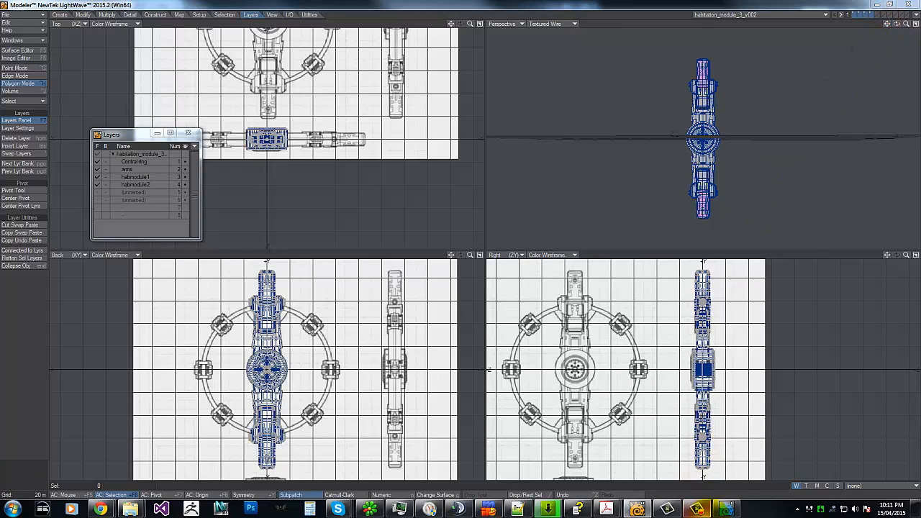
pyautogui.press('F12')
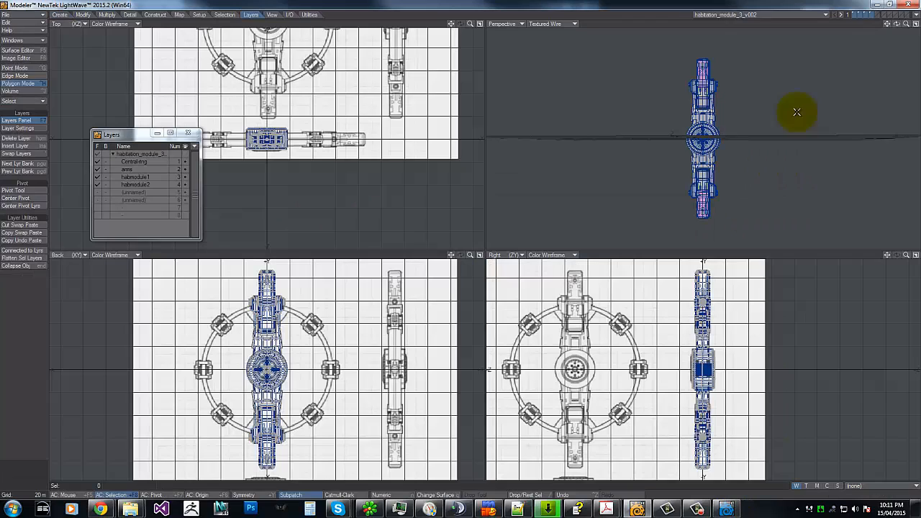
pyautogui.click(914, 15)
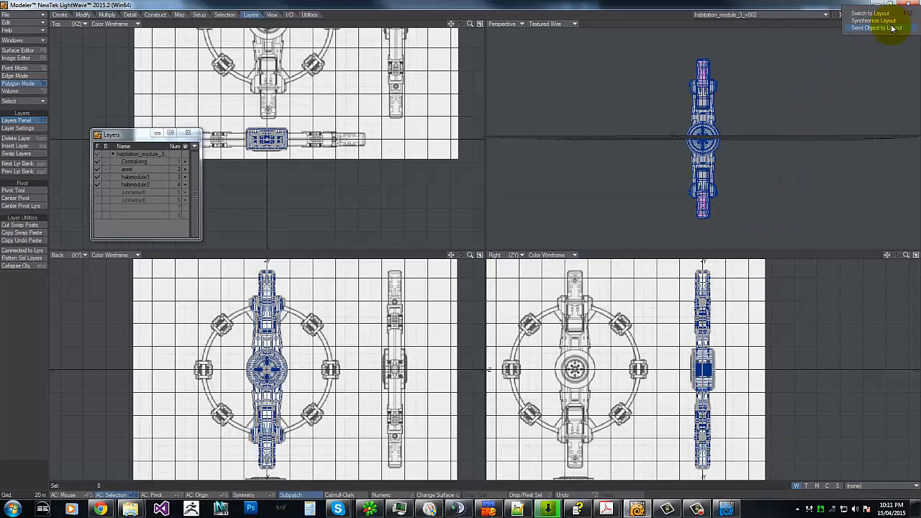
pyautogui.click(891, 28)
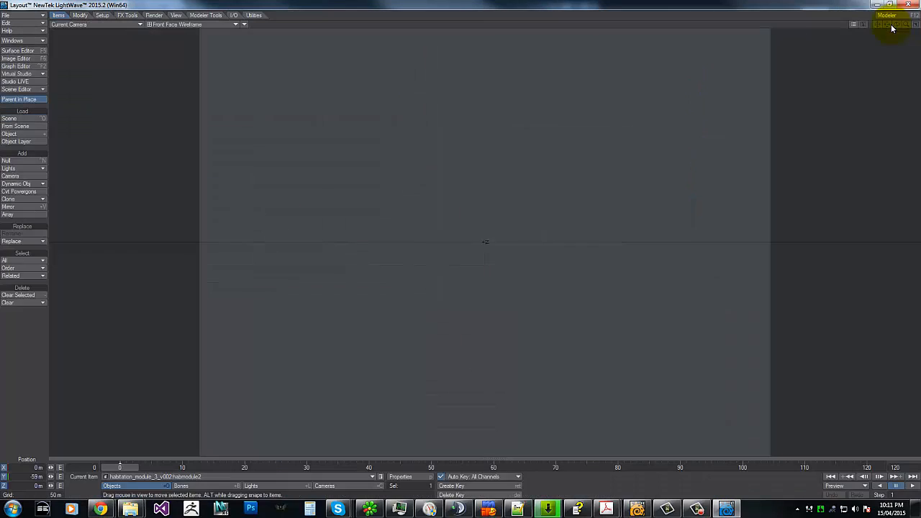
# - Preview the station through the current camera in Textured Shaded Solid Wireframe and in VPR display
pyautogui.click(151, 25)
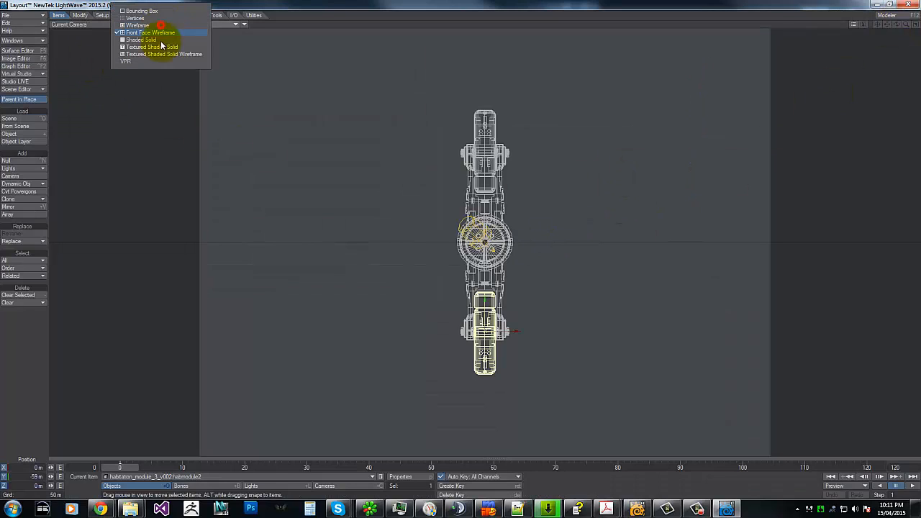
pyautogui.click(154, 55)
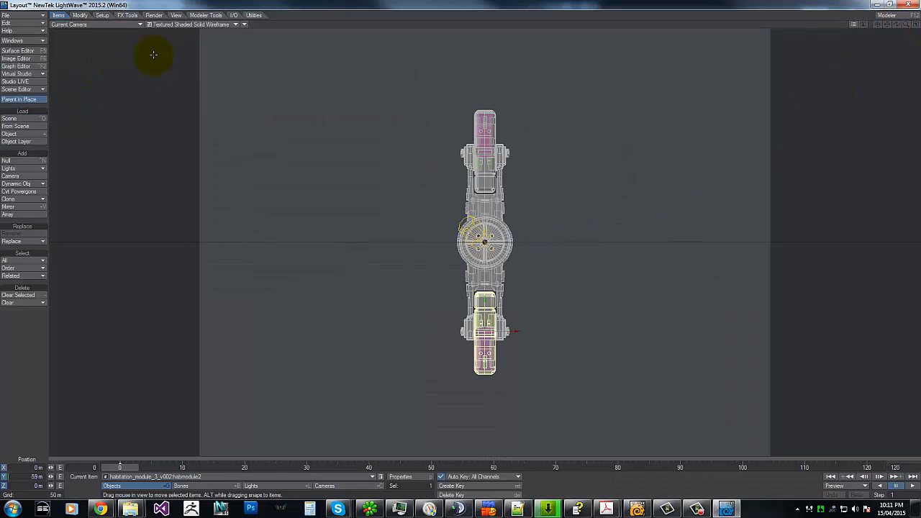
pyautogui.click(177, 24)
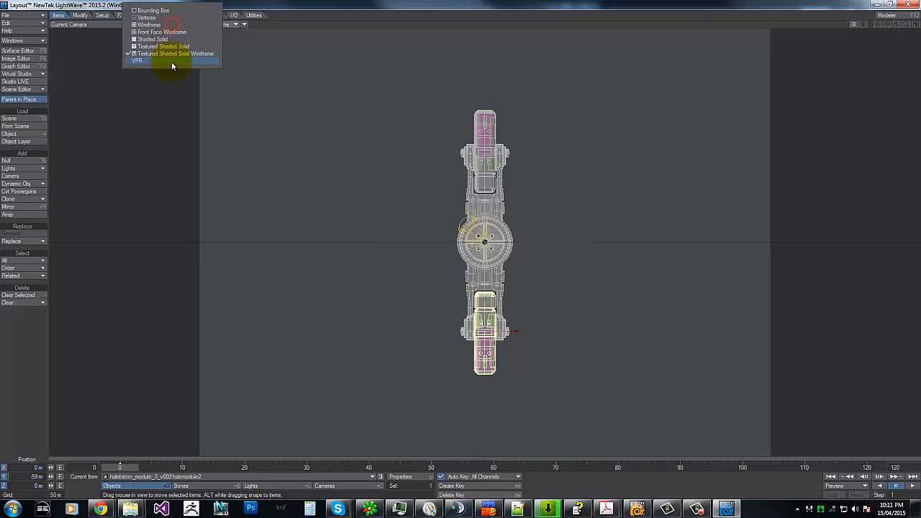
pyautogui.click(177, 61)
# - Move and rotate the camera to a heading of about 30.9° framing the station, and set the viewport to Textured Shaded Solid Wireframe
pyautogui.hotkey('shift', 'c')
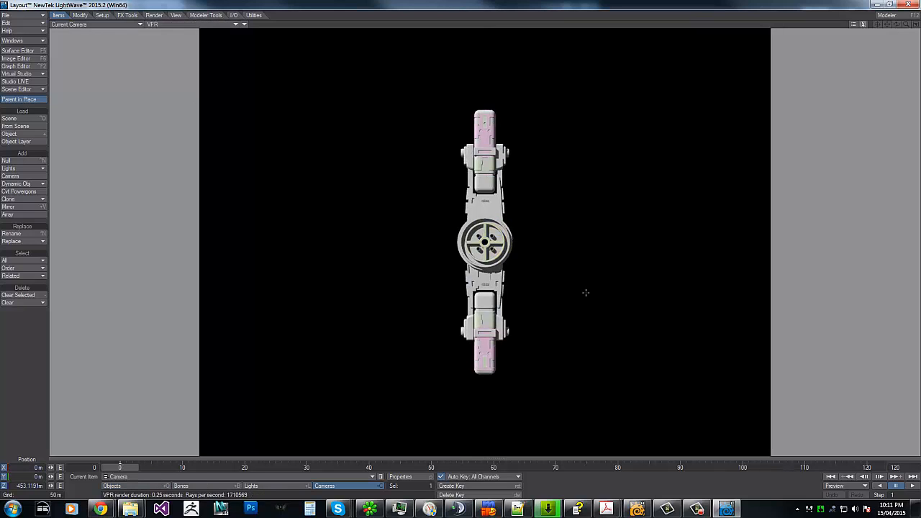
pyautogui.moveTo(589, 323); pyautogui.dragTo(453, 323)
pyautogui.press('y')
pyautogui.moveTo(593, 320)
pyautogui.mouseDown()
pyautogui.moveTo(415, 282)
pyautogui.moveTo(463, 247)
pyautogui.mouseUp()
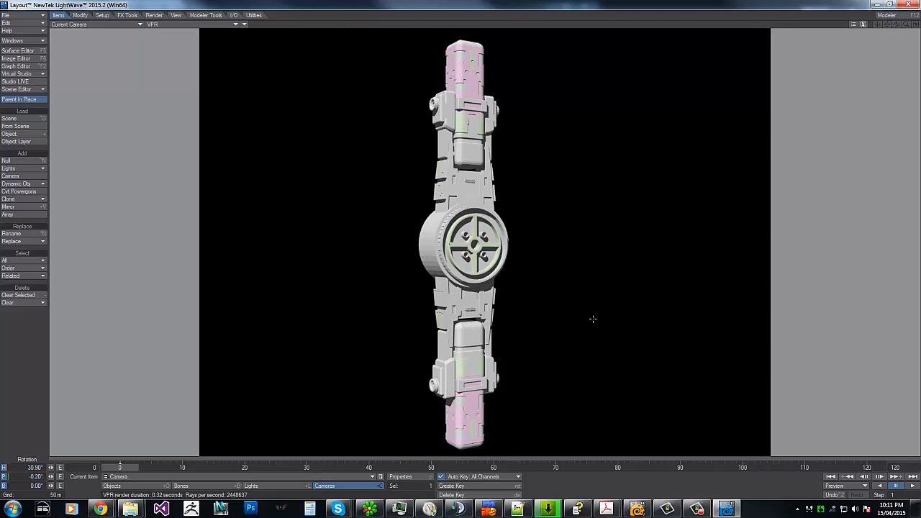
pyautogui.click(184, 24)
pyautogui.click(197, 52)
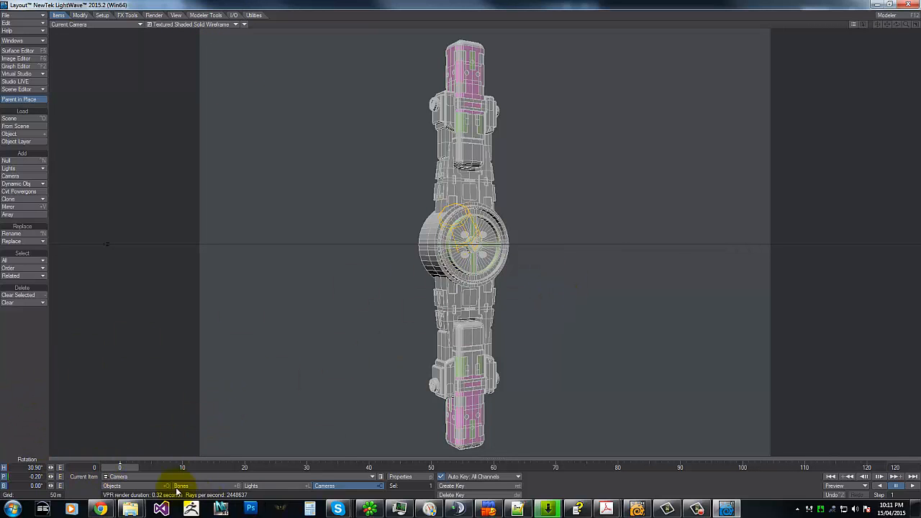
# - Open the Scene Editor beside the model and expand the Central-ring and arms items to show the full parenting hierarchy
pyautogui.click(25, 90)
pyautogui.click(25, 87)
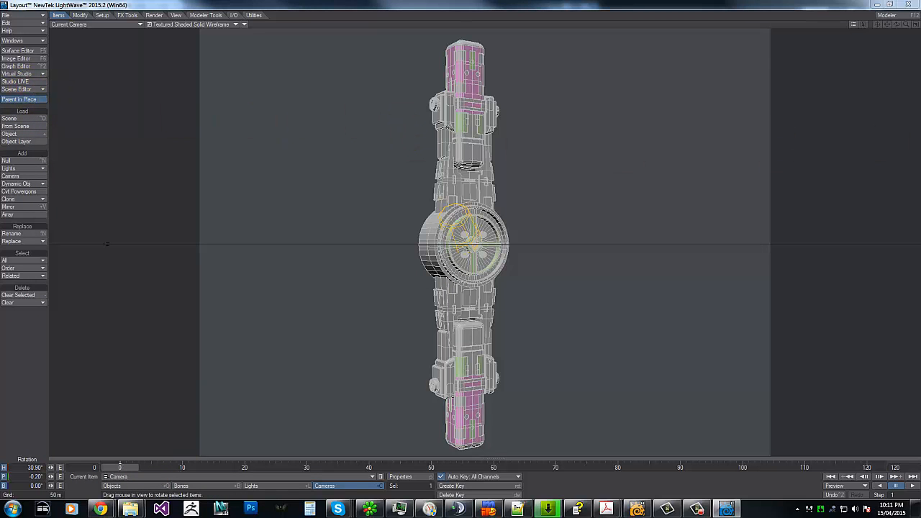
pyautogui.moveTo(634, 64); pyautogui.dragTo(201, 47)
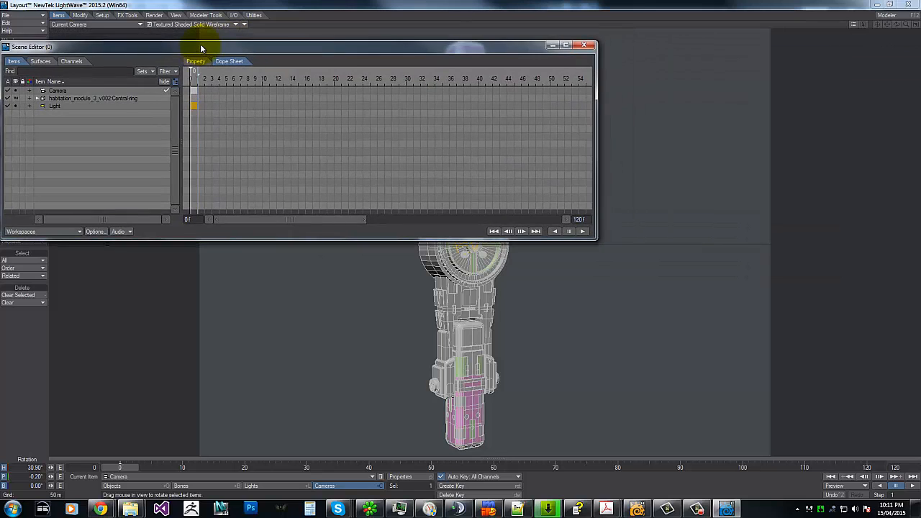
pyautogui.click(62, 98)
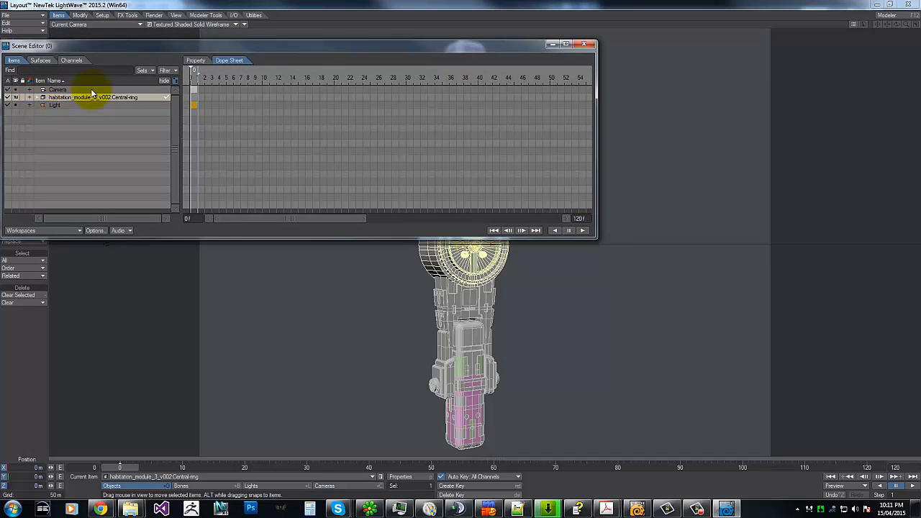
pyautogui.moveTo(353, 50); pyautogui.dragTo(899, 102)
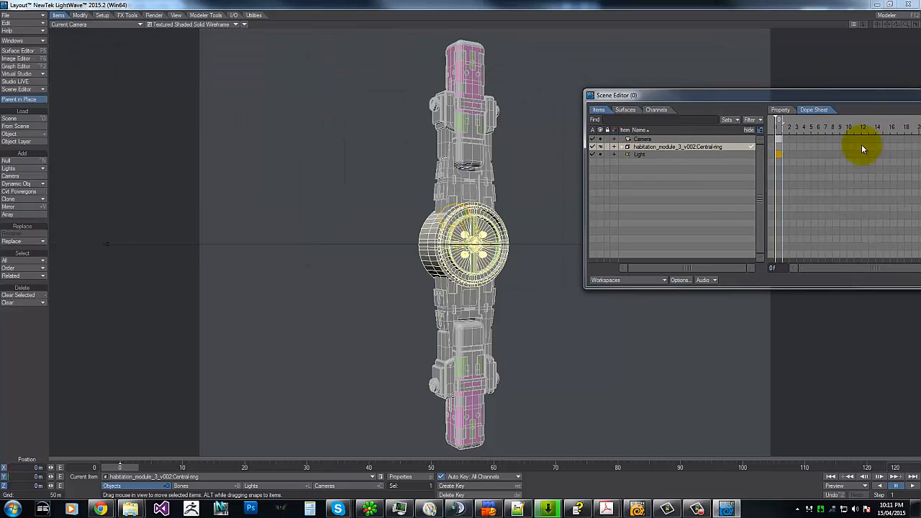
pyautogui.click(625, 147)
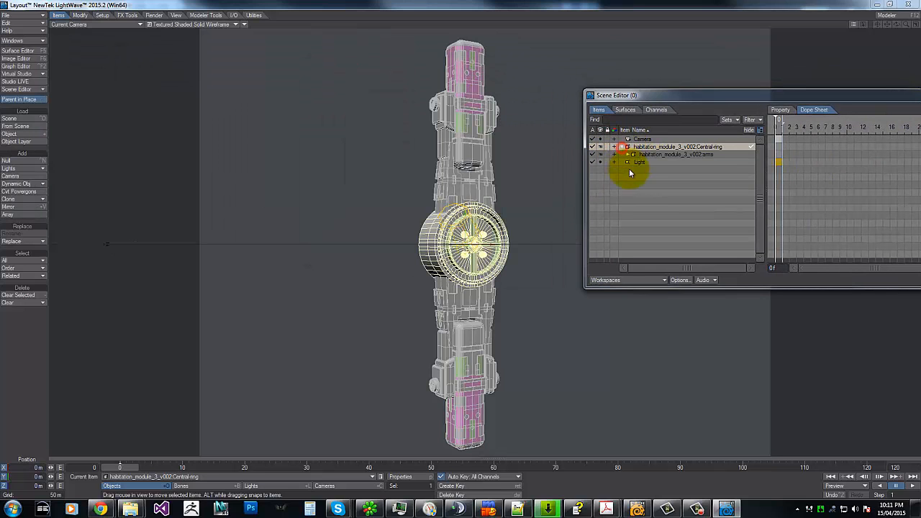
pyautogui.click(631, 154)
# - Test the parenting by rotating the Central-ring item, and undo the rotation
pyautogui.press('y')
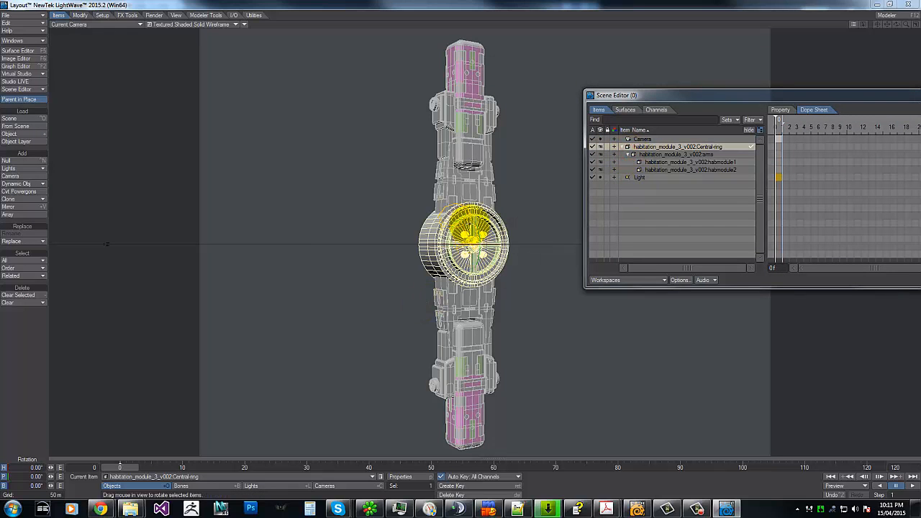
pyautogui.moveTo(481, 235)
pyautogui.mouseDown(button='right')
pyautogui.moveTo(451, 245)
pyautogui.moveTo(503, 245)
pyautogui.moveTo(472, 243)
pyautogui.mouseUp(button='right')
pyautogui.hotkey('ctrl', 'z')
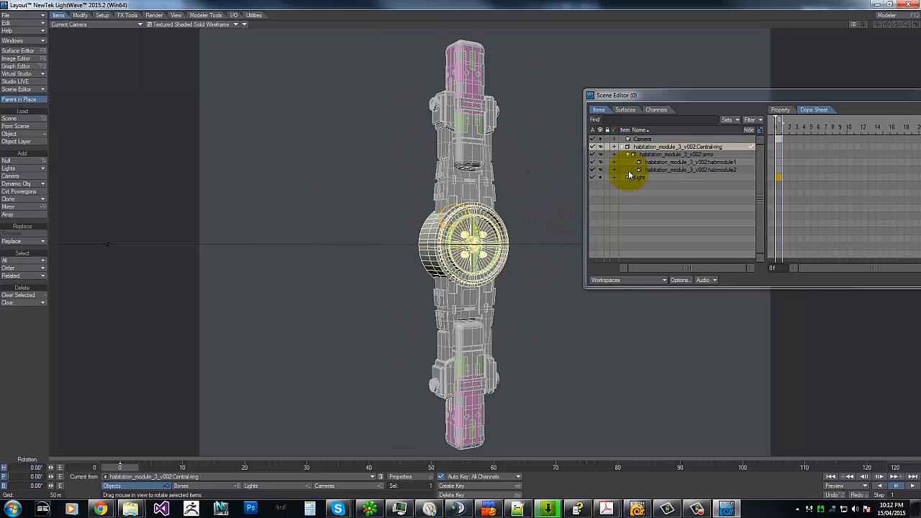
# - Test the habmodule1 item's pivot by pitching the module to about 62.5°, and return its rotation to 0°
pyautogui.click(667, 155)
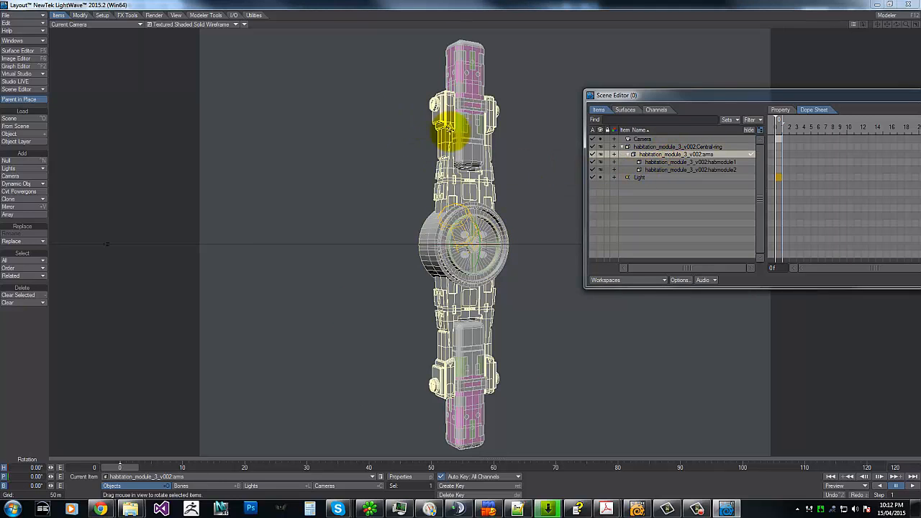
pyautogui.click(676, 162)
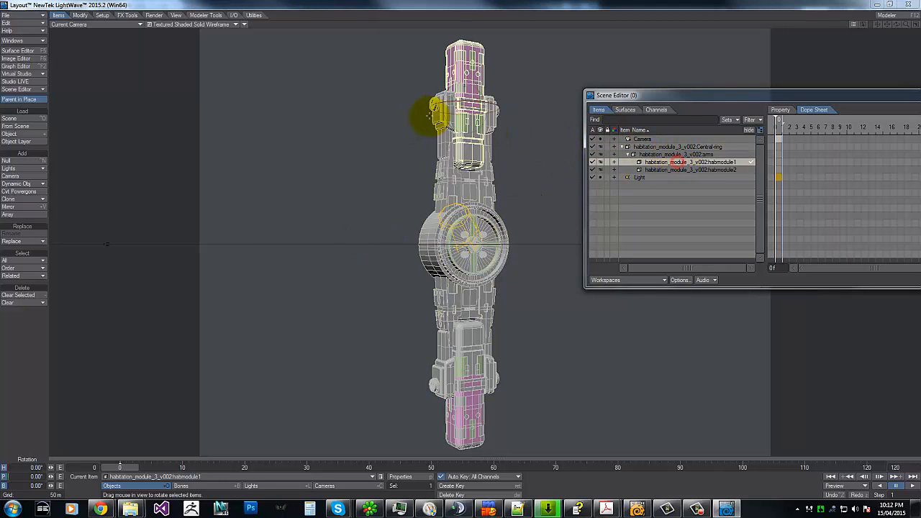
pyautogui.moveTo(471, 92); pyautogui.dragTo(476, 94)
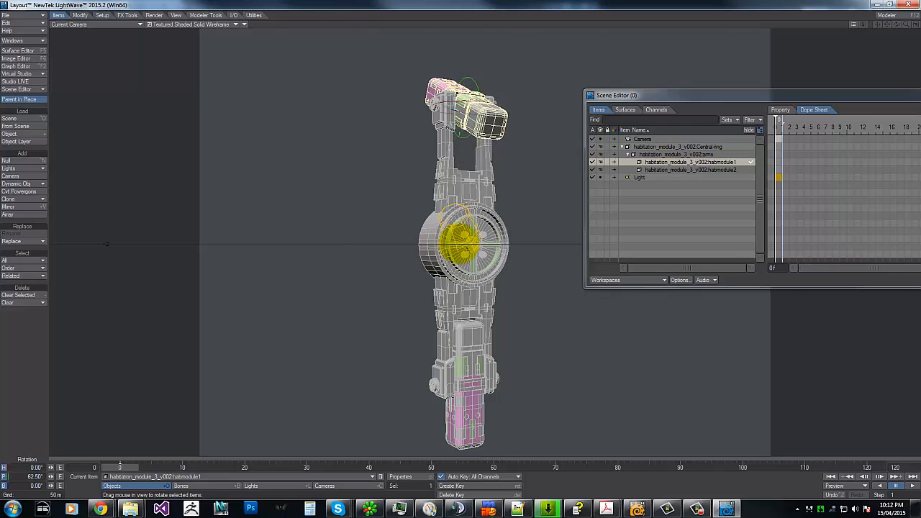
pyautogui.moveTo(461, 245)
pyautogui.mouseDown()
pyautogui.moveTo(456, 305)
pyautogui.moveTo(460, 216)
pyautogui.moveTo(461, 280)
pyautogui.moveTo(462, 235)
pyautogui.mouseUp()
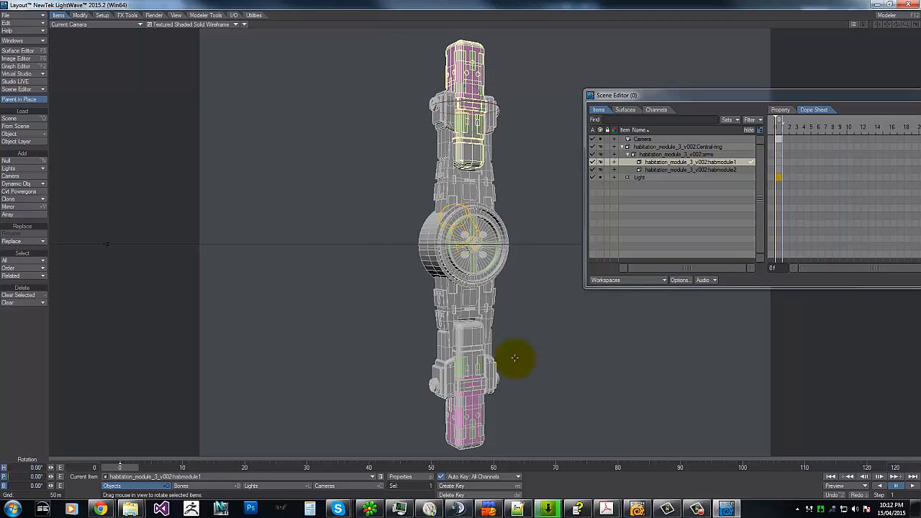